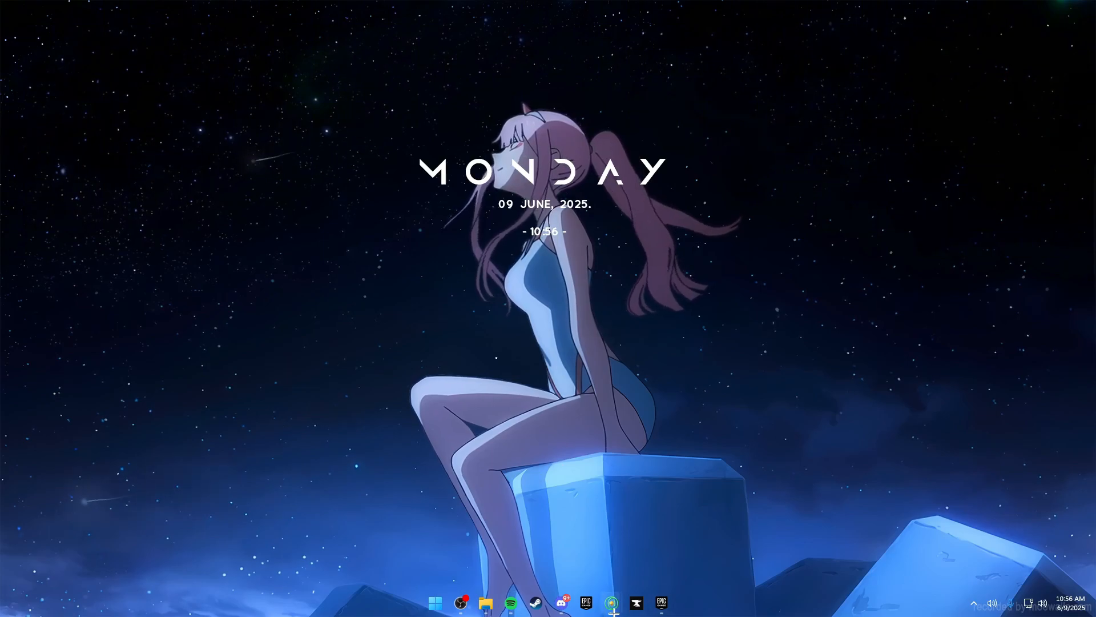
Bring up the Opera browser window and open canva.com
mouse_move(612, 602)
mouse_move(674, 545)
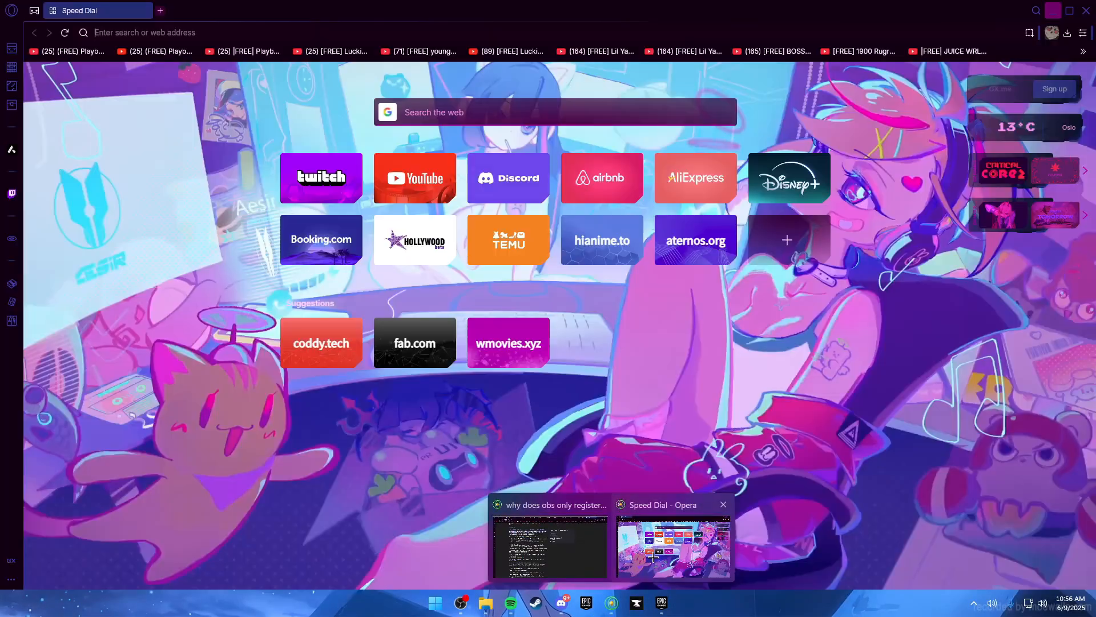
click(874, 531)
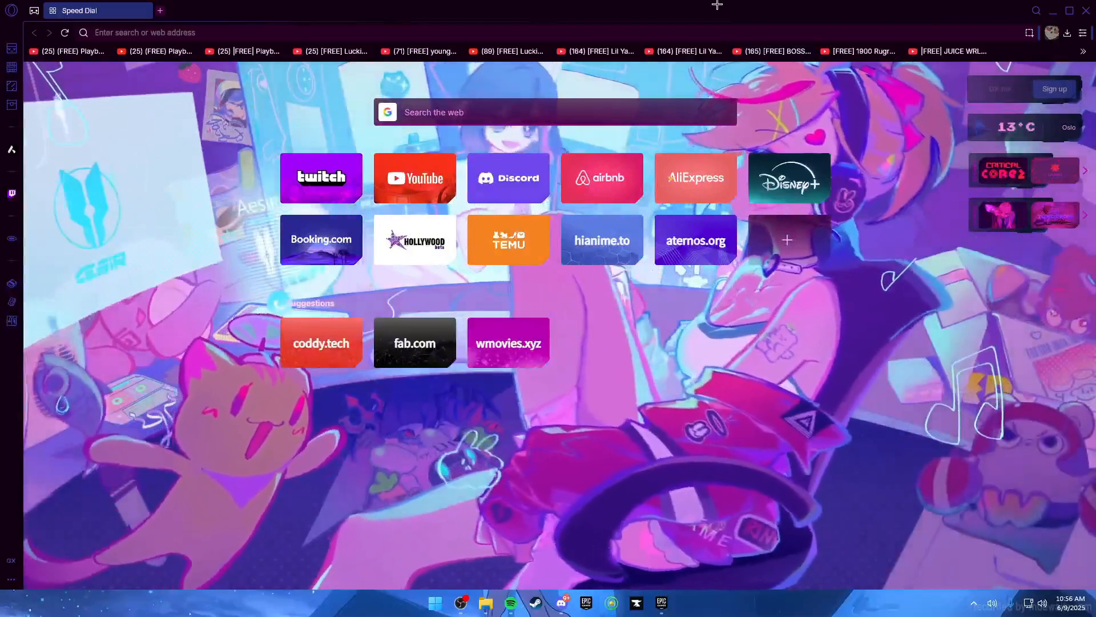
text(canva.com)
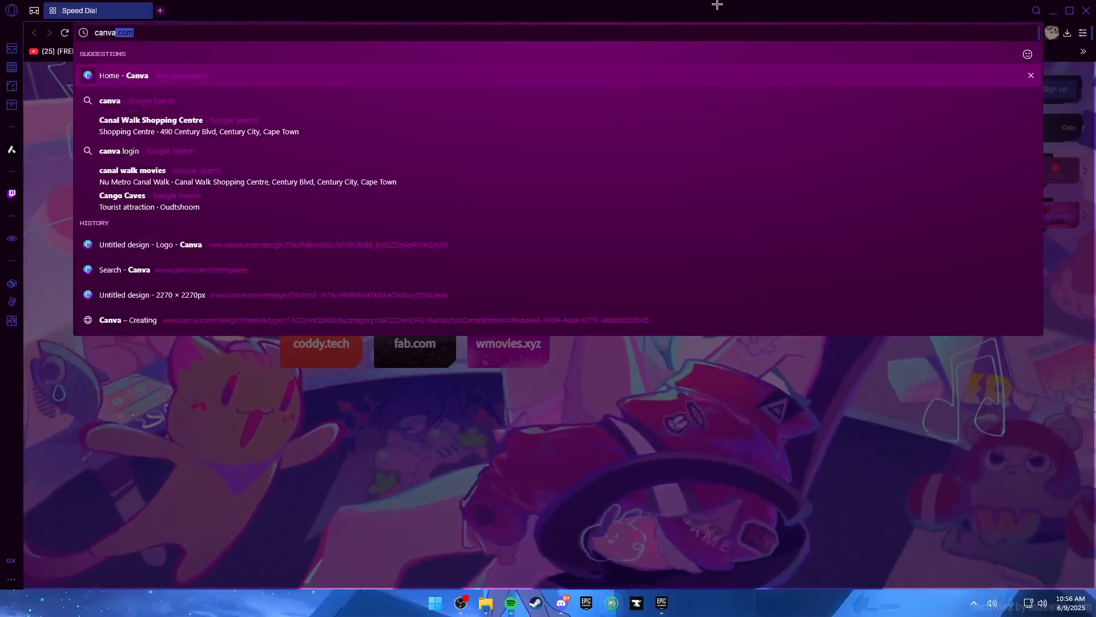
key(Return)
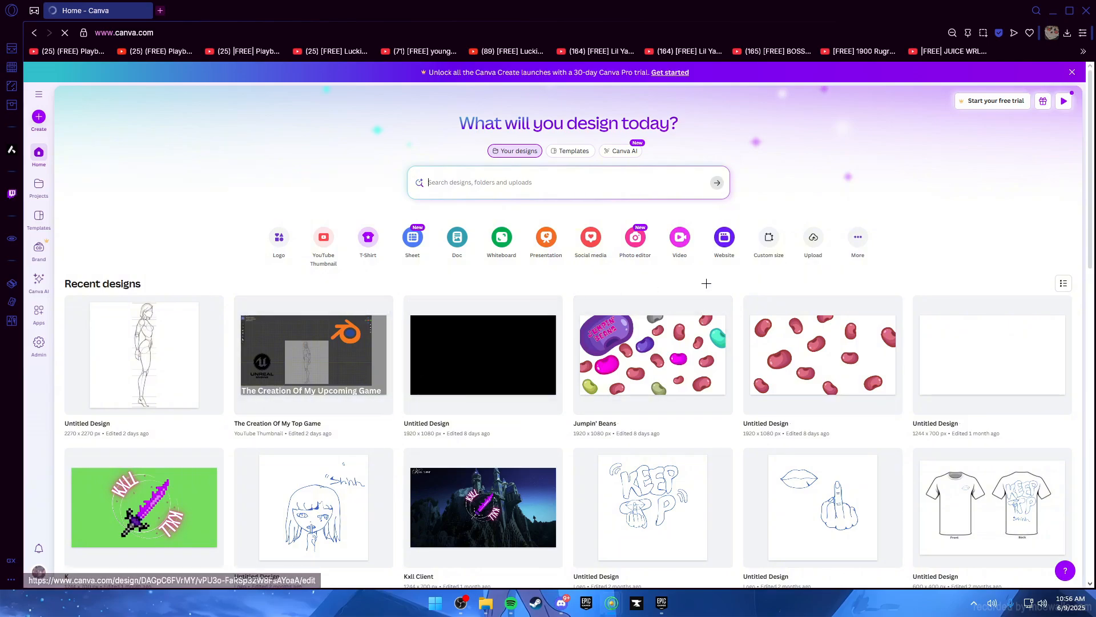
Create a new custom-size Canva design of 1920 × 1080 px
click(768, 237)
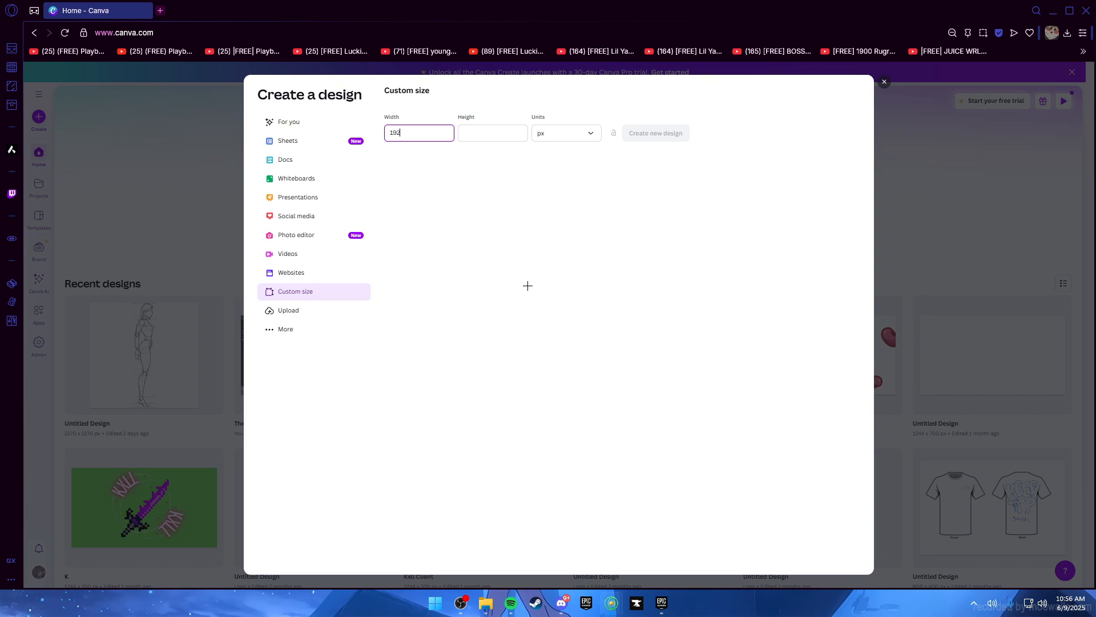
click(491, 138)
text(1)
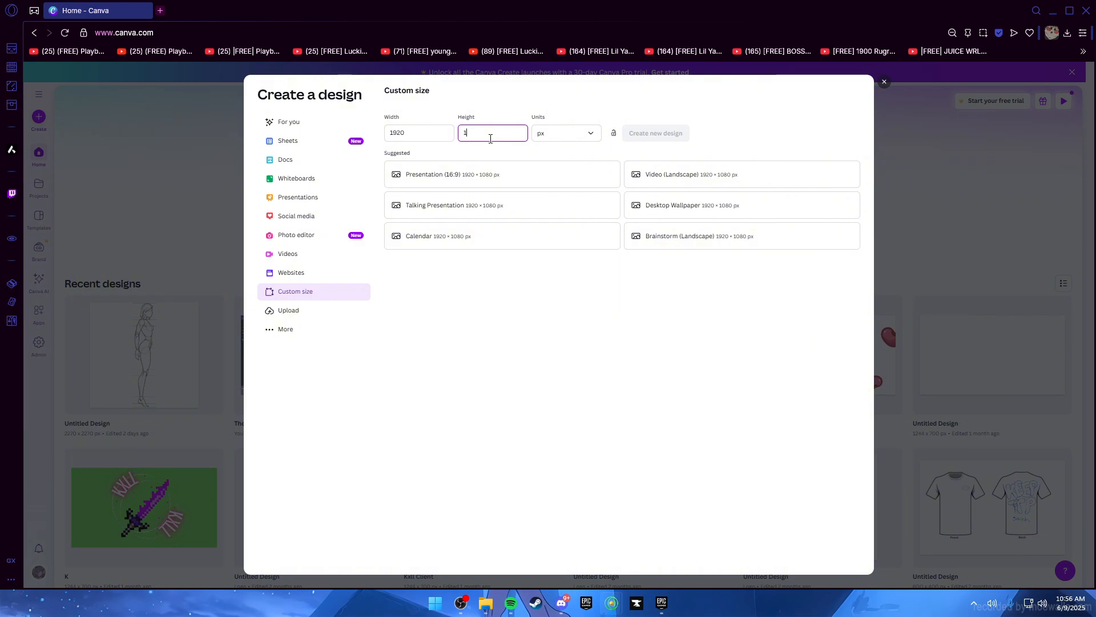
text(080)
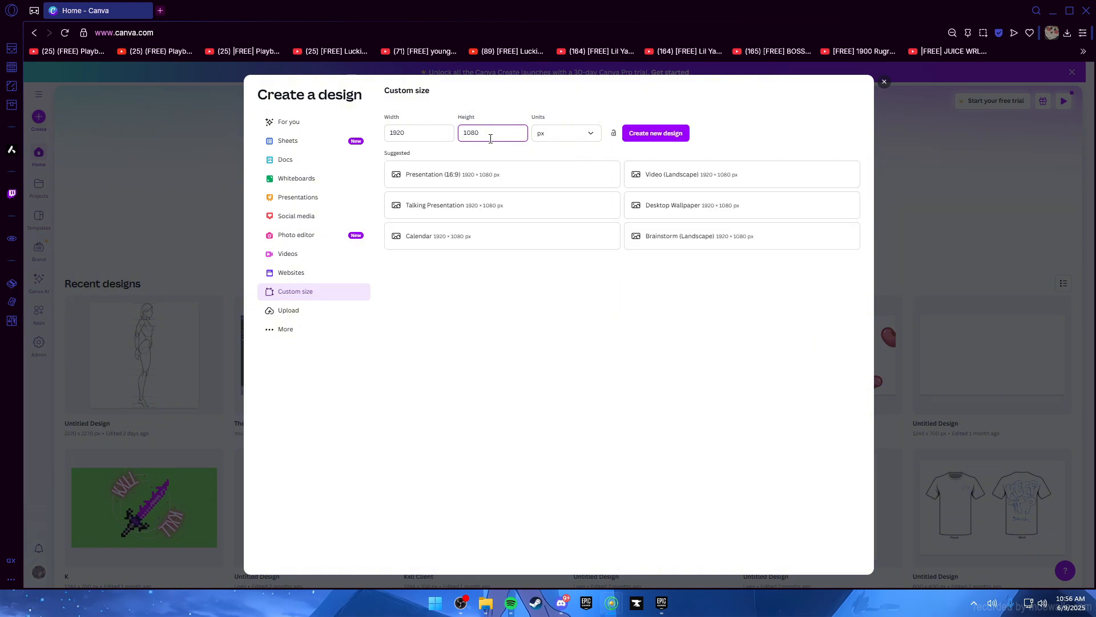
click(666, 135)
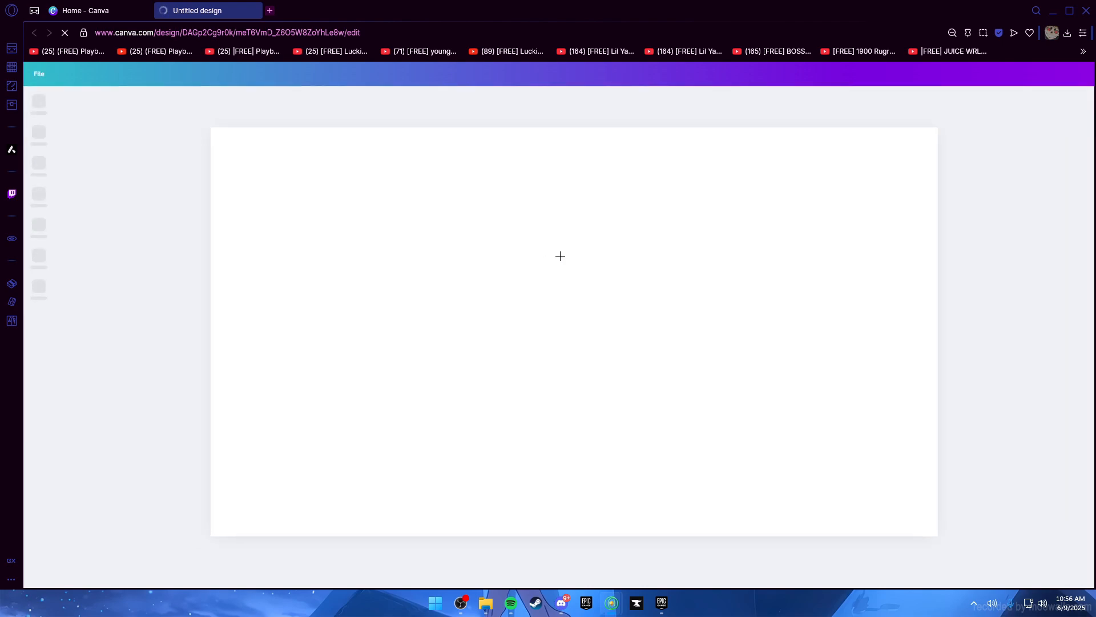
key(s)
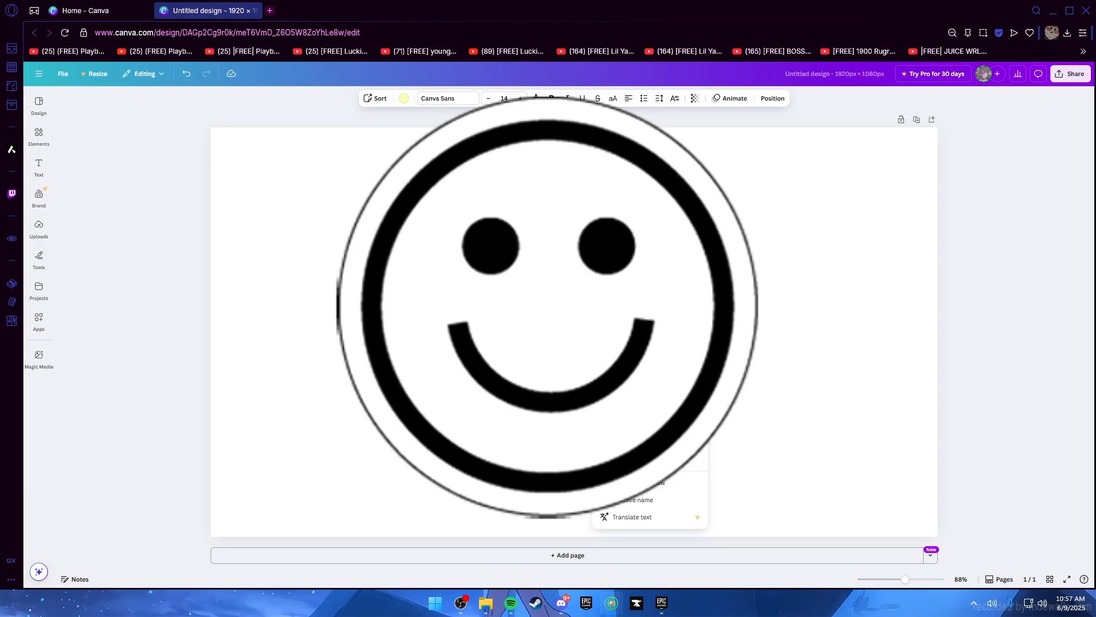
click(661, 506)
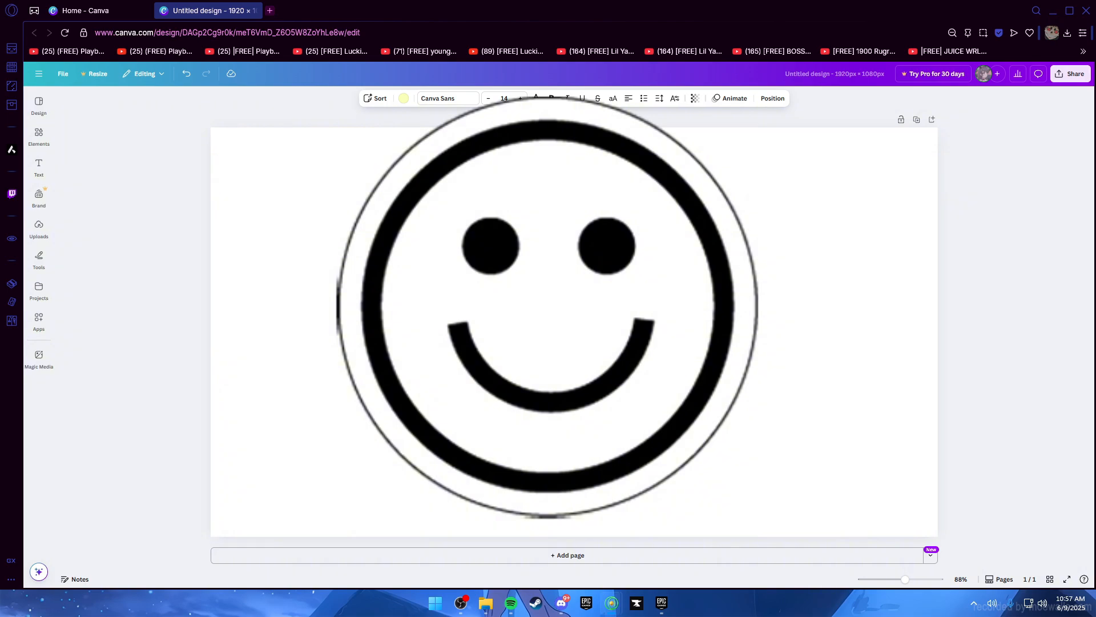
text(s)
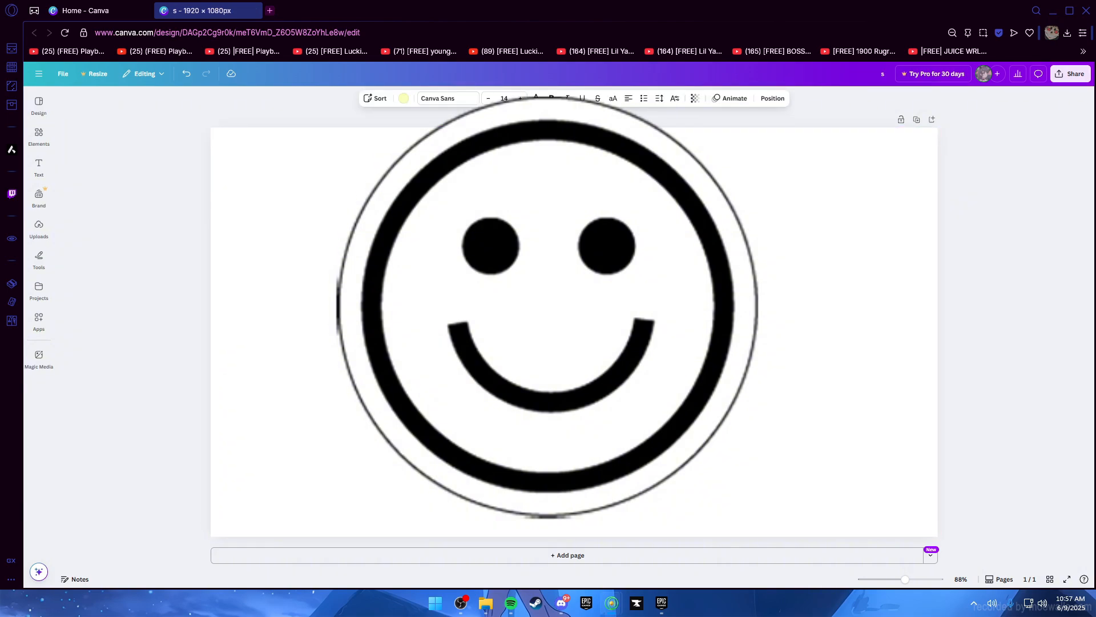
click(361, 244)
key(Delete)
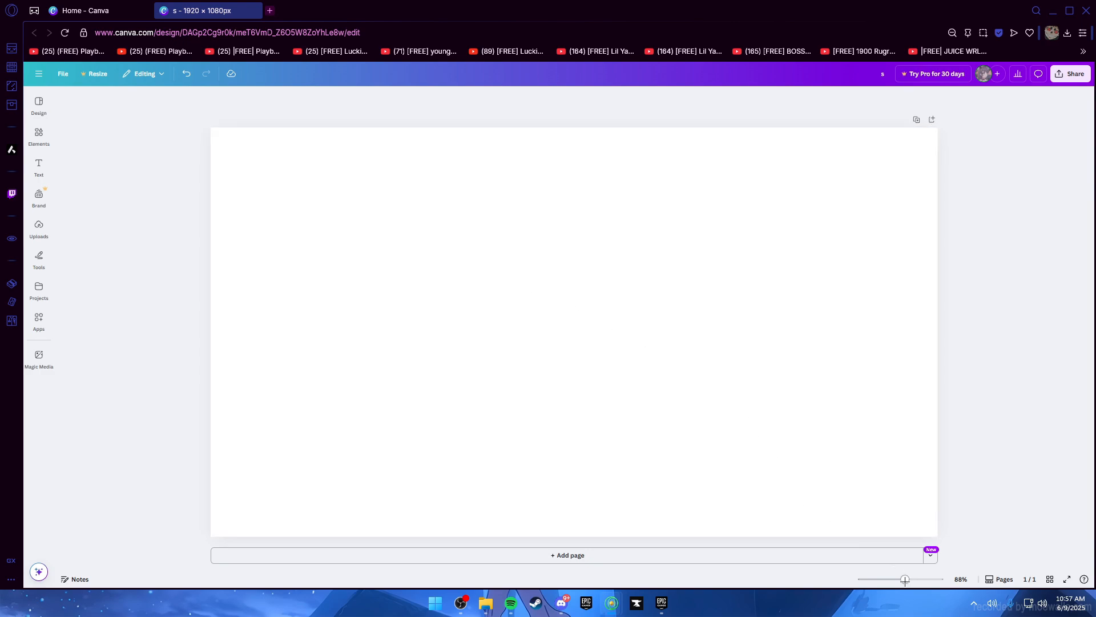
drag(905, 580, 902, 580)
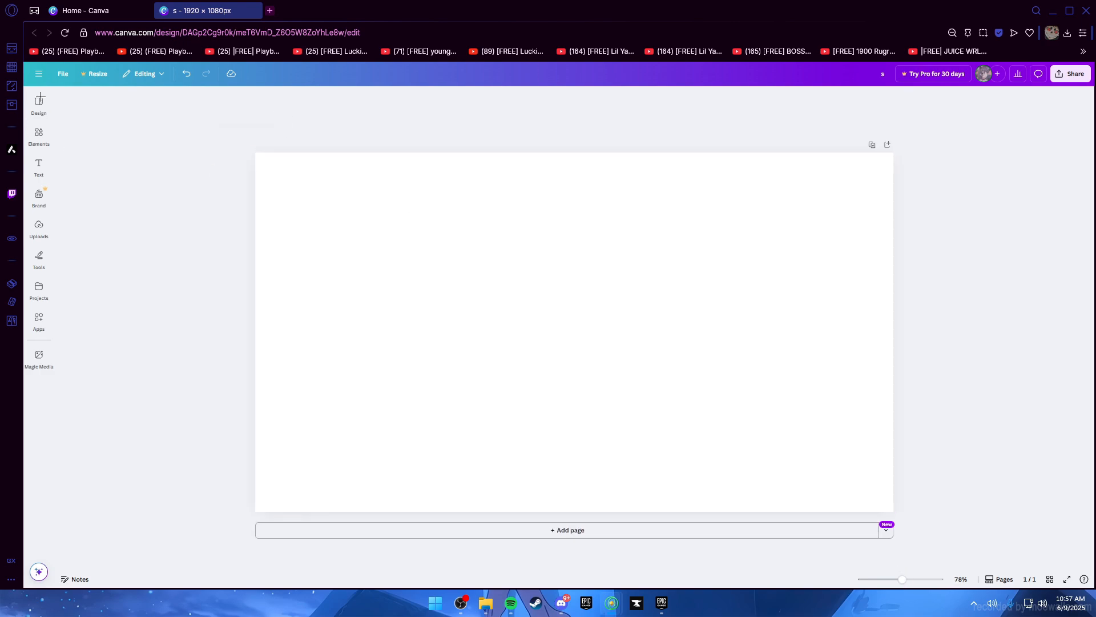
click(39, 74)
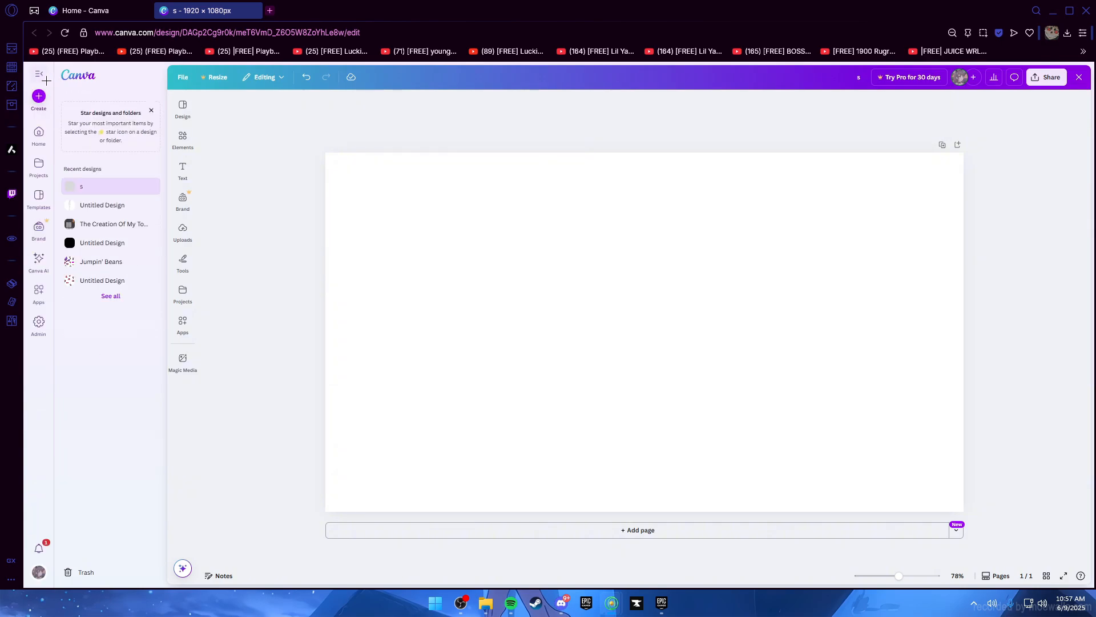
click(40, 75)
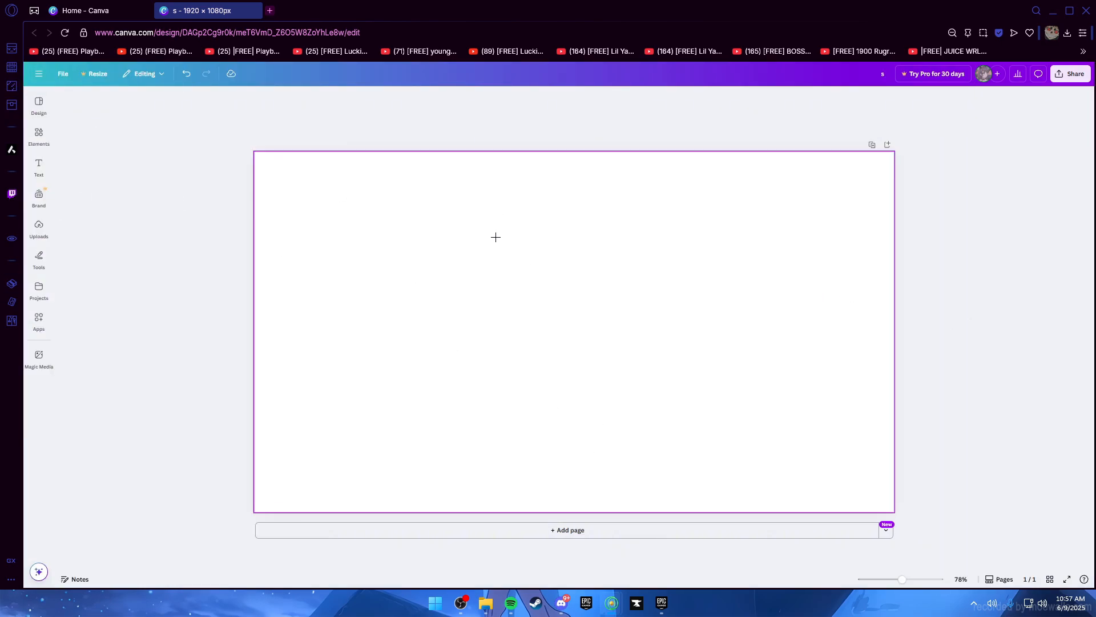
click(38, 76)
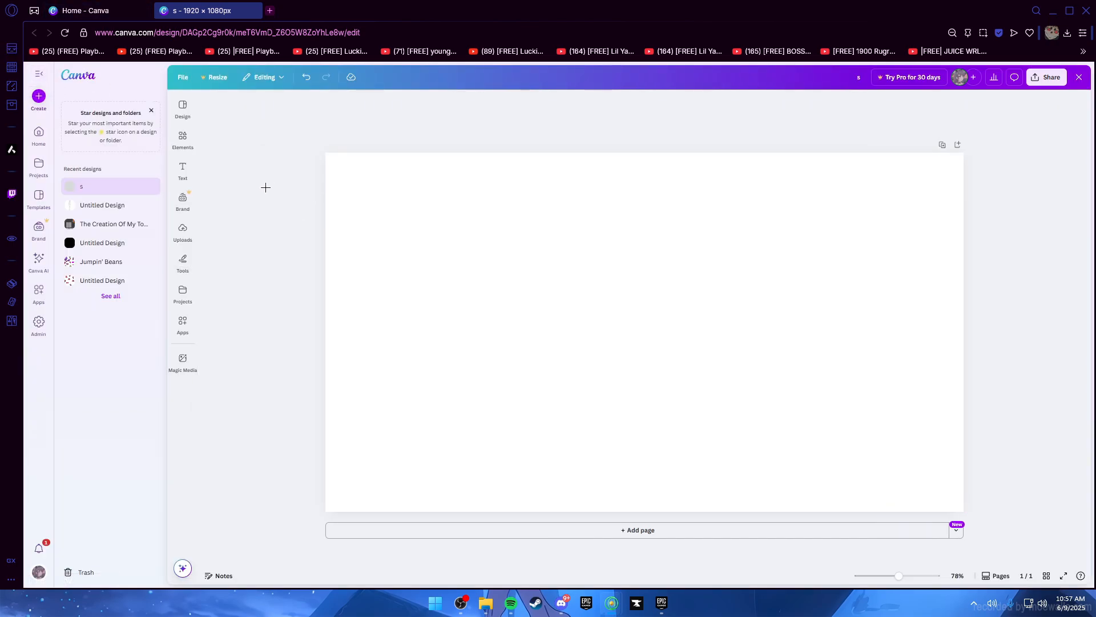
click(183, 169)
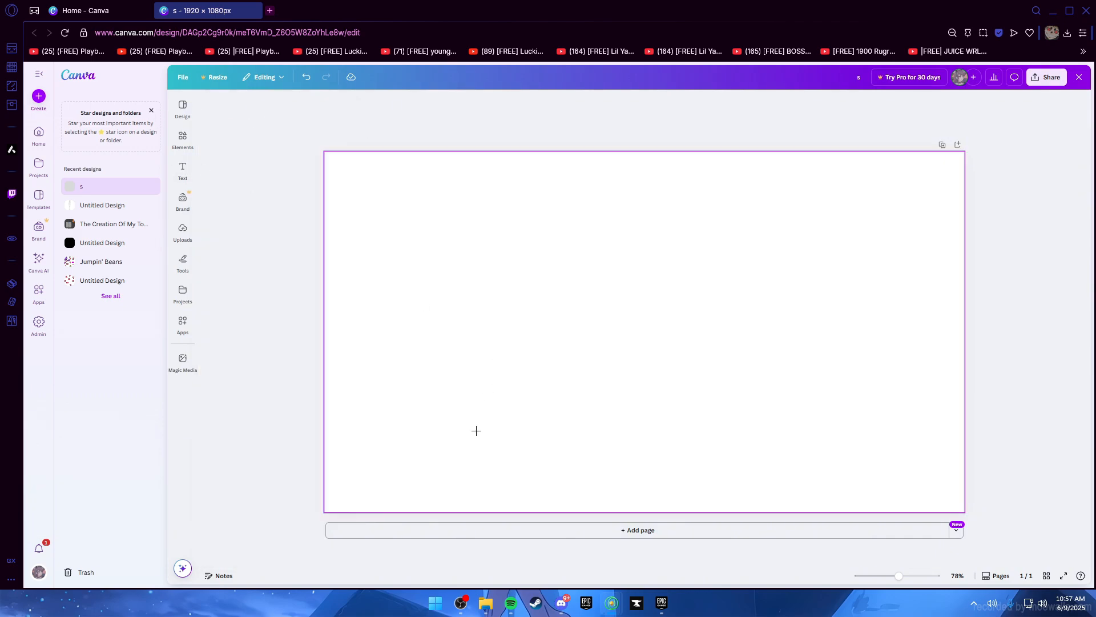
Switch to File Explorer, go back to the Story Game folder and create a folder named "Menus" in it
click(486, 604)
click(16, 32)
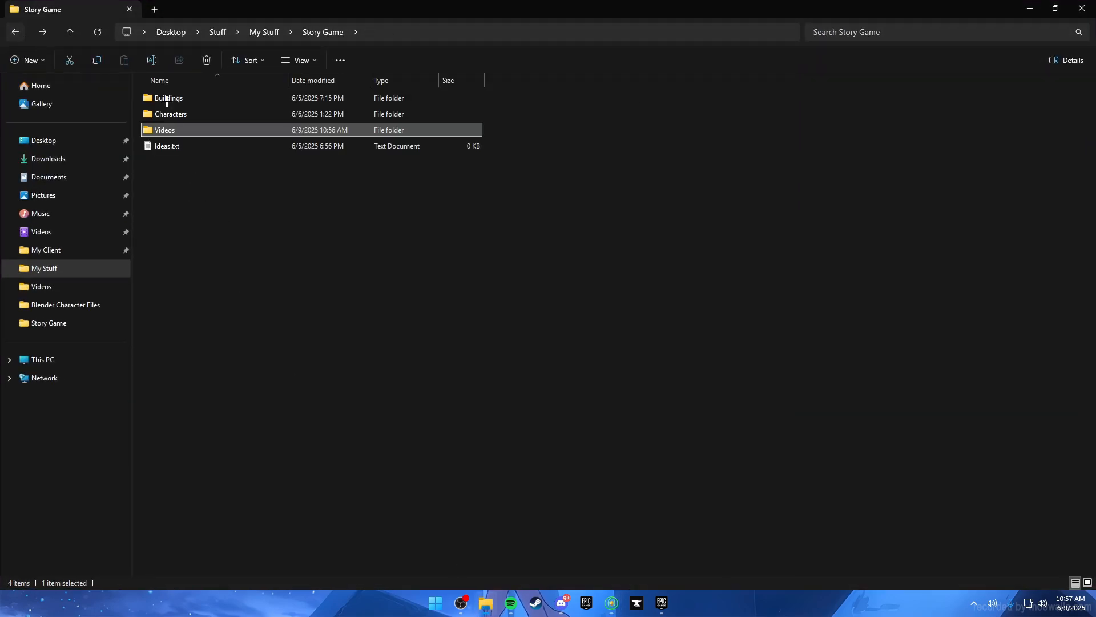
click(204, 218)
right_click(228, 217)
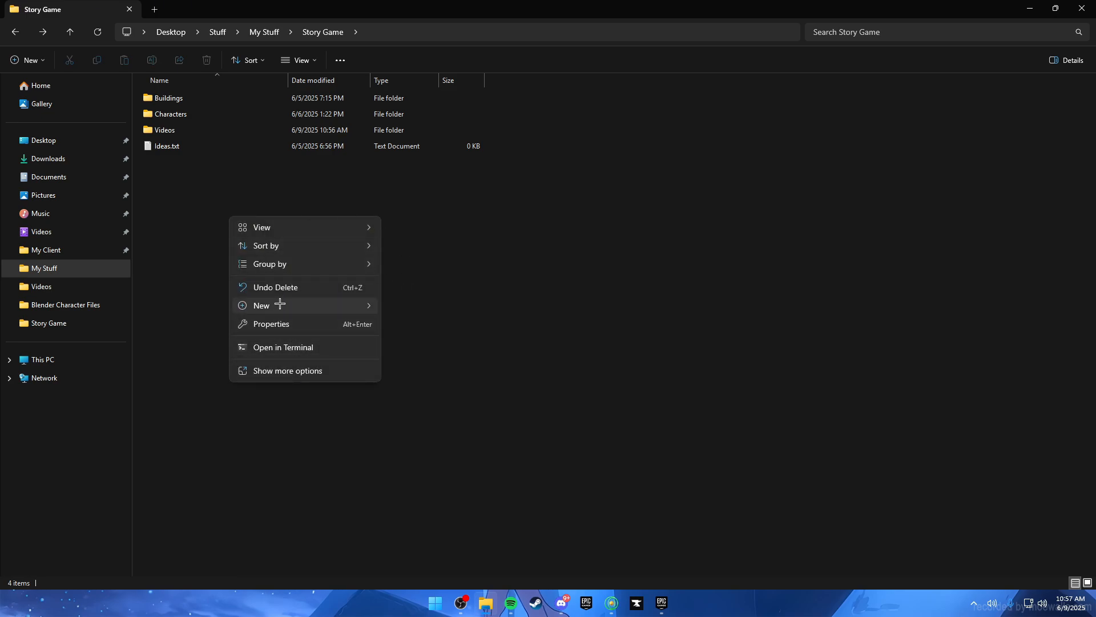
mouse_move(354, 305)
click(435, 308)
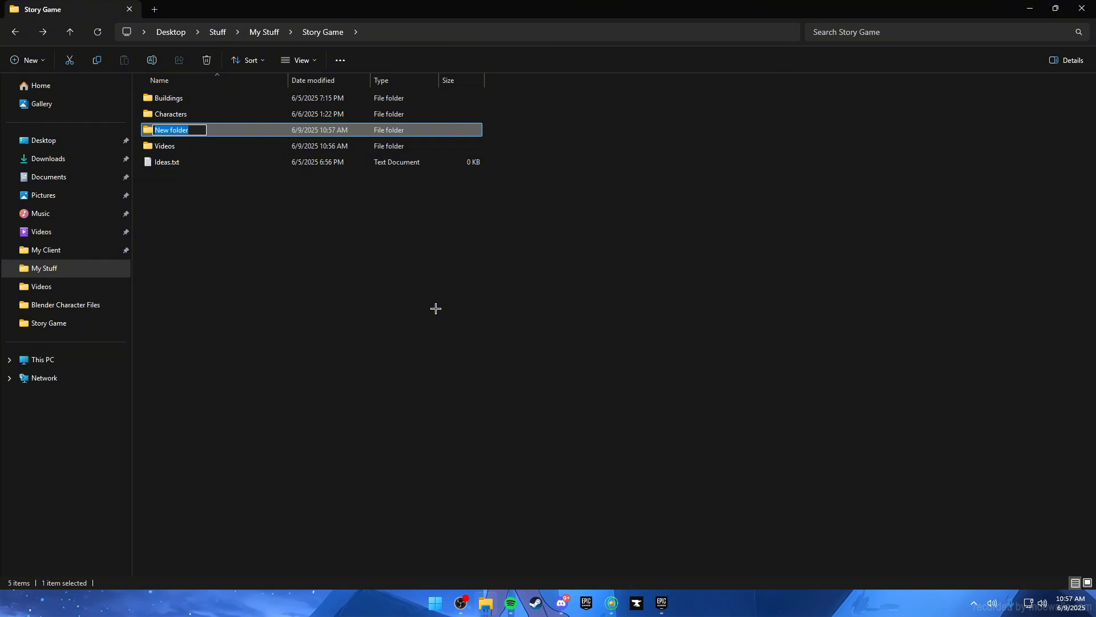
text(But)
key(BackSpace)
key(BackSpace)
key(BackSpace)
text(M)
key(BackSpace)
key(BackSpace)
text(enus)
key(Return)
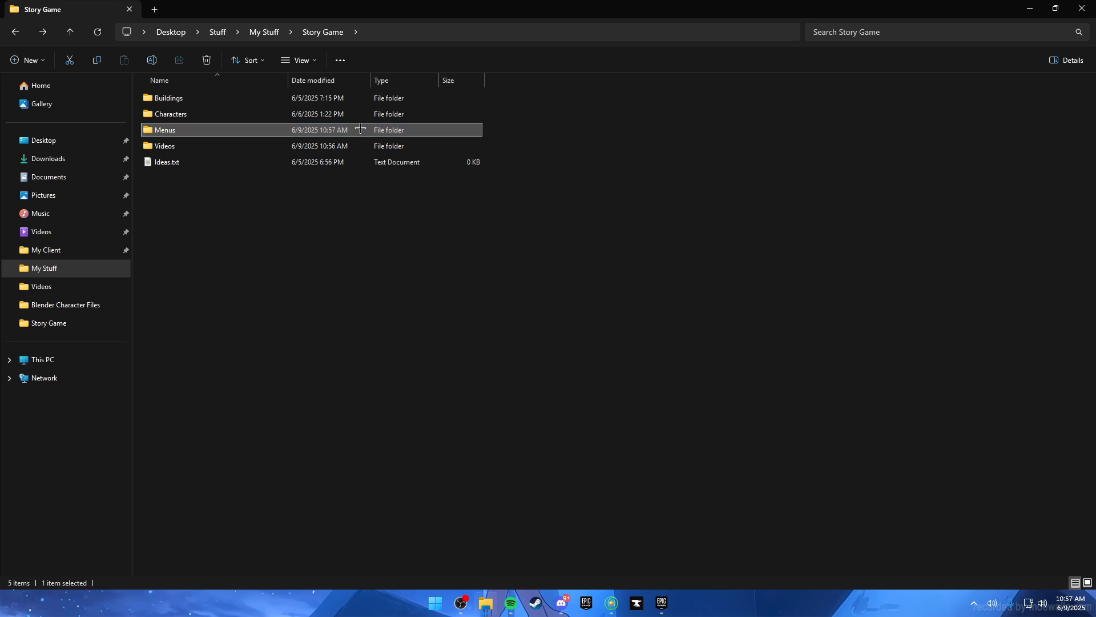
Open the Menus folder and create a subfolder named "Main menu"
double_click(289, 133)
right_click(284, 136)
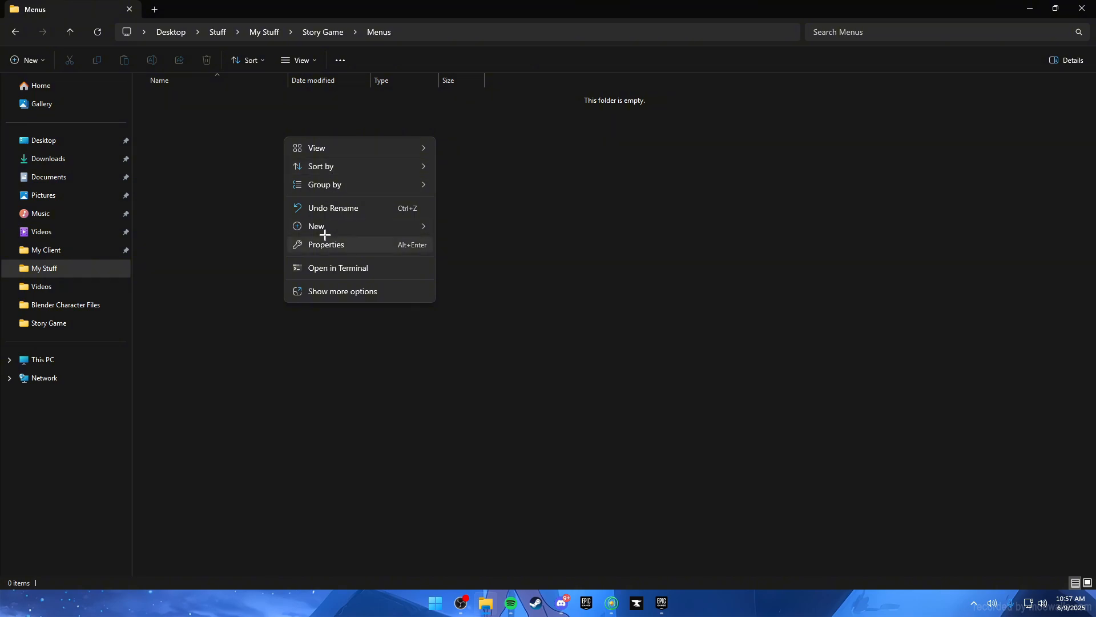
mouse_move(320, 226)
click(444, 224)
text(M)
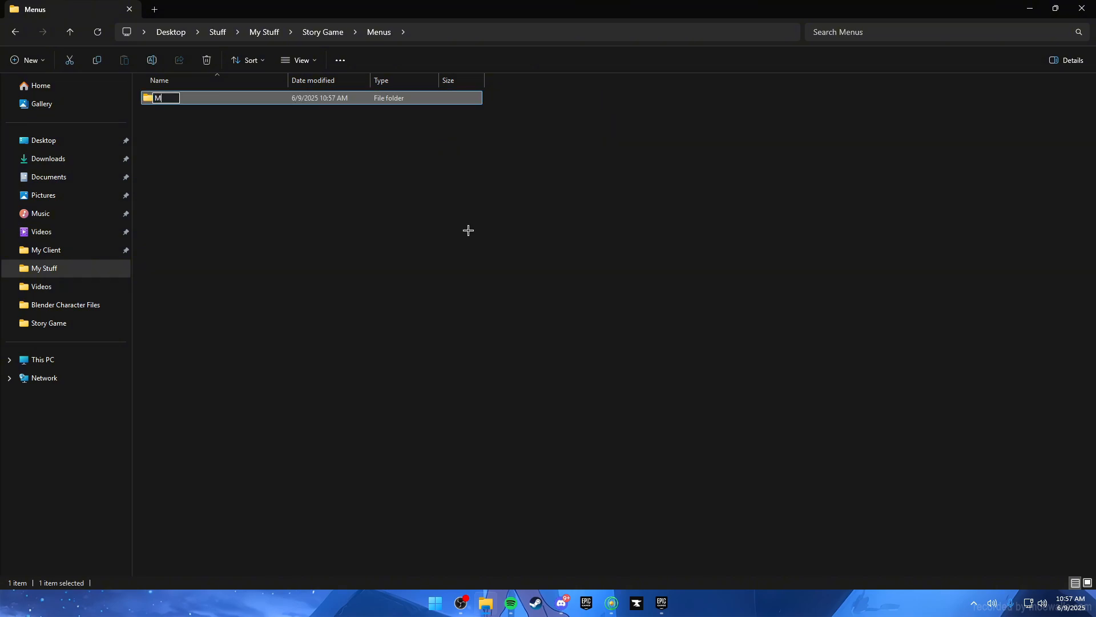
text(ain menu)
key(Return)
Create a second subfolder named "Pause menu" in the Menus folder
right_click(337, 230)
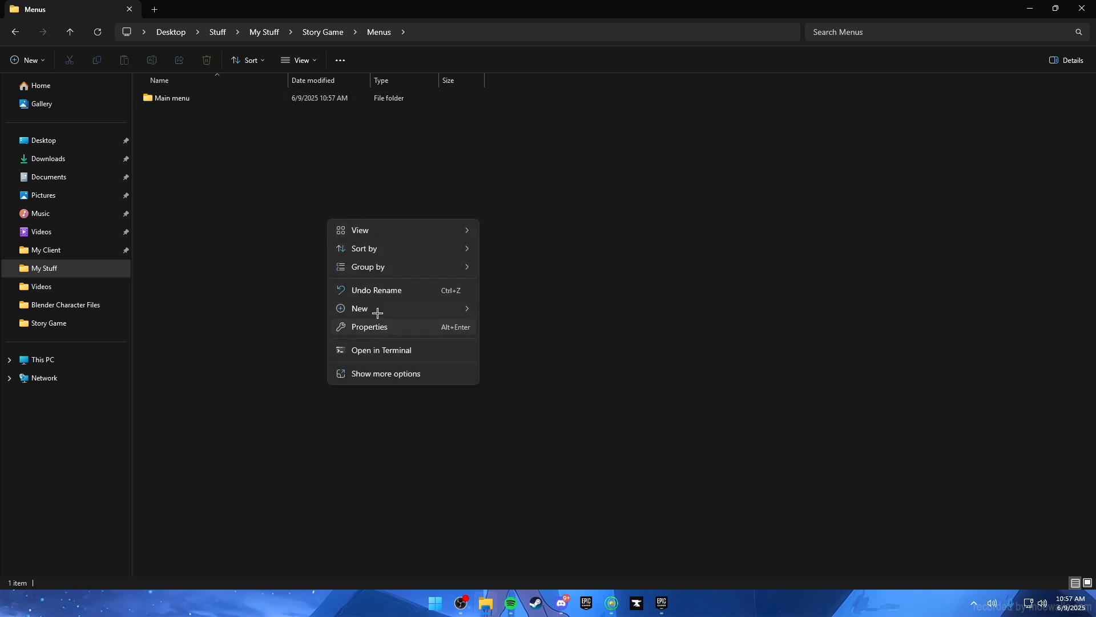
mouse_move(379, 312)
click(510, 313)
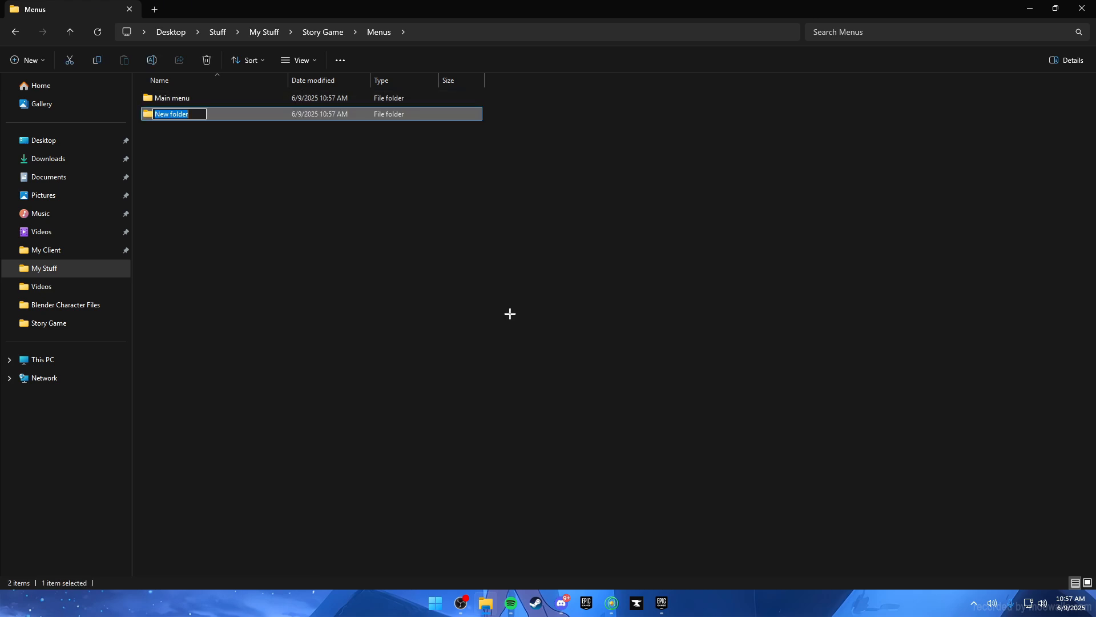
text(Pause menu)
key(Return)
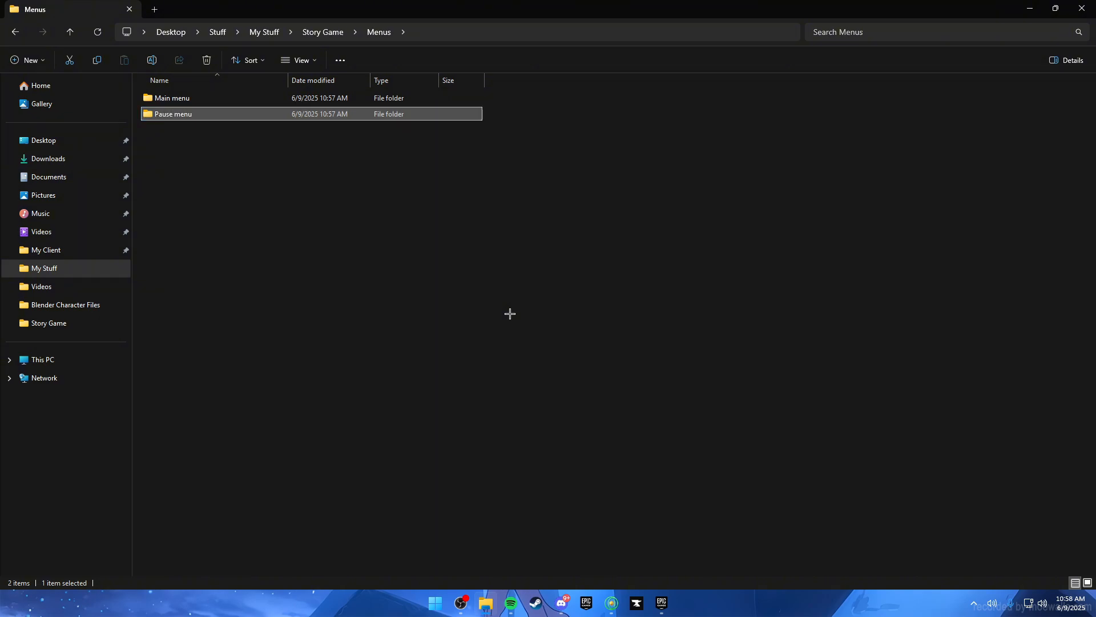
click(209, 232)
Open the Main menu folder and create a subfolder named "Buttons"
double_click(172, 100)
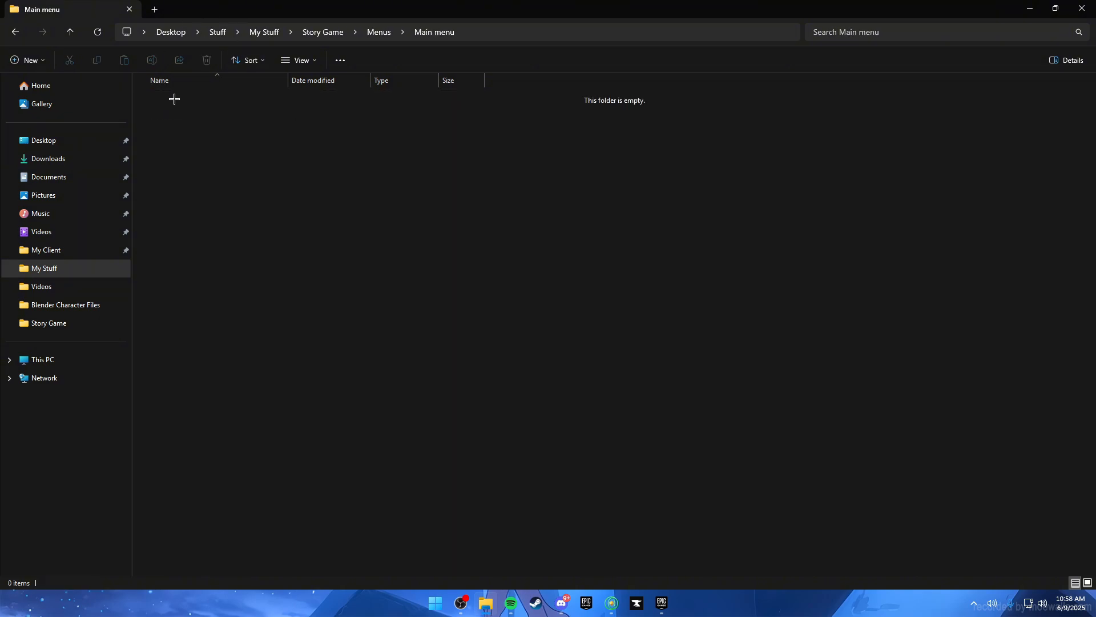
right_click(196, 159)
mouse_move(259, 247)
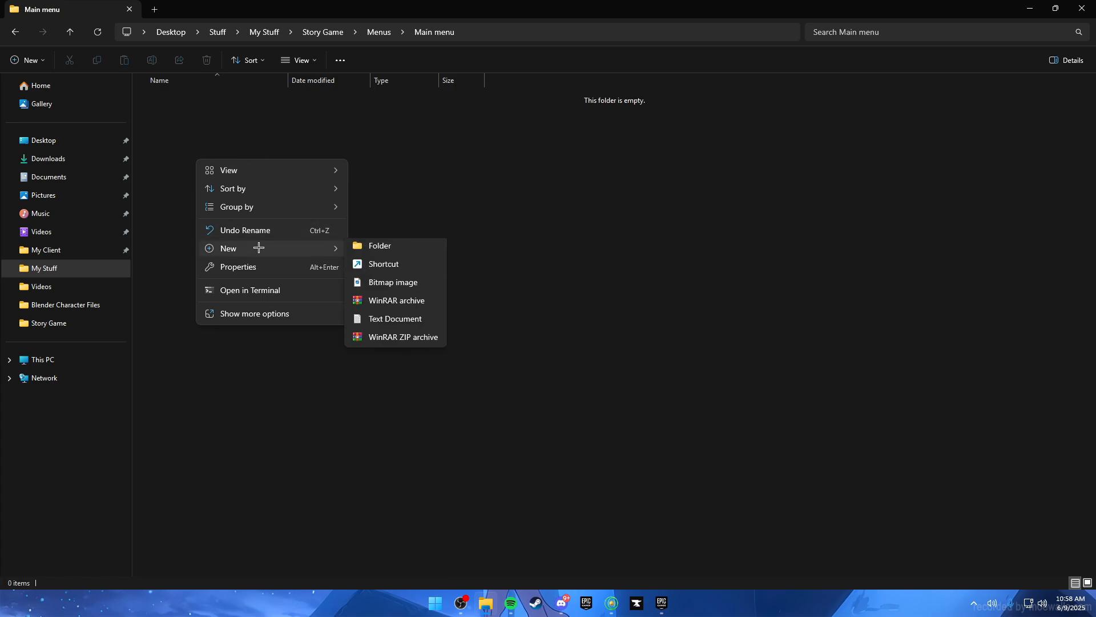
click(410, 247)
text(But)
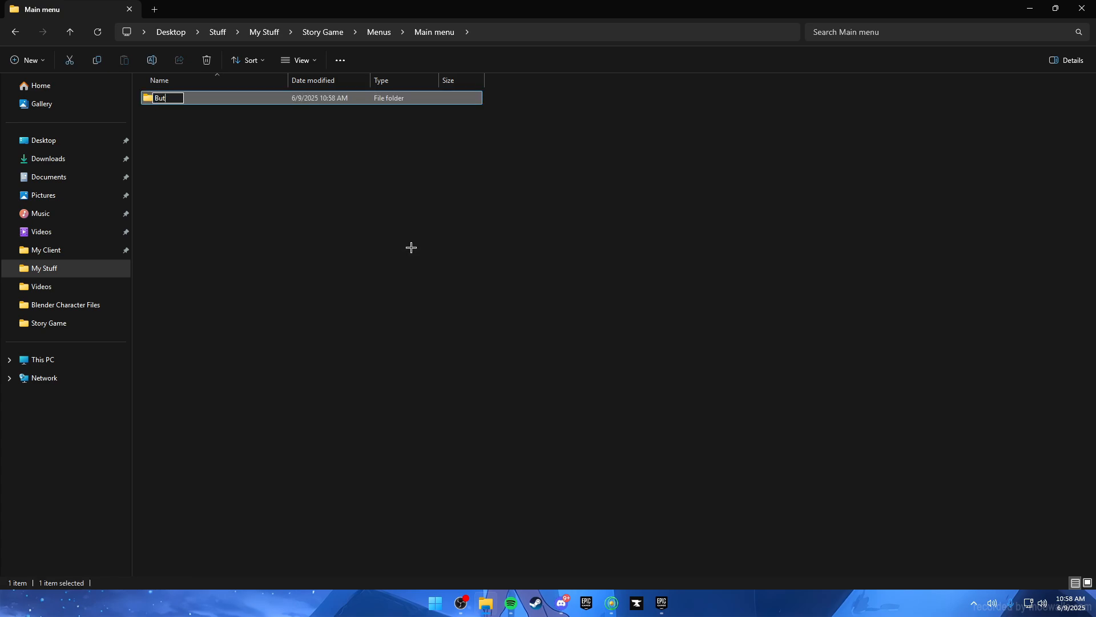
text(tons)
key(Return)
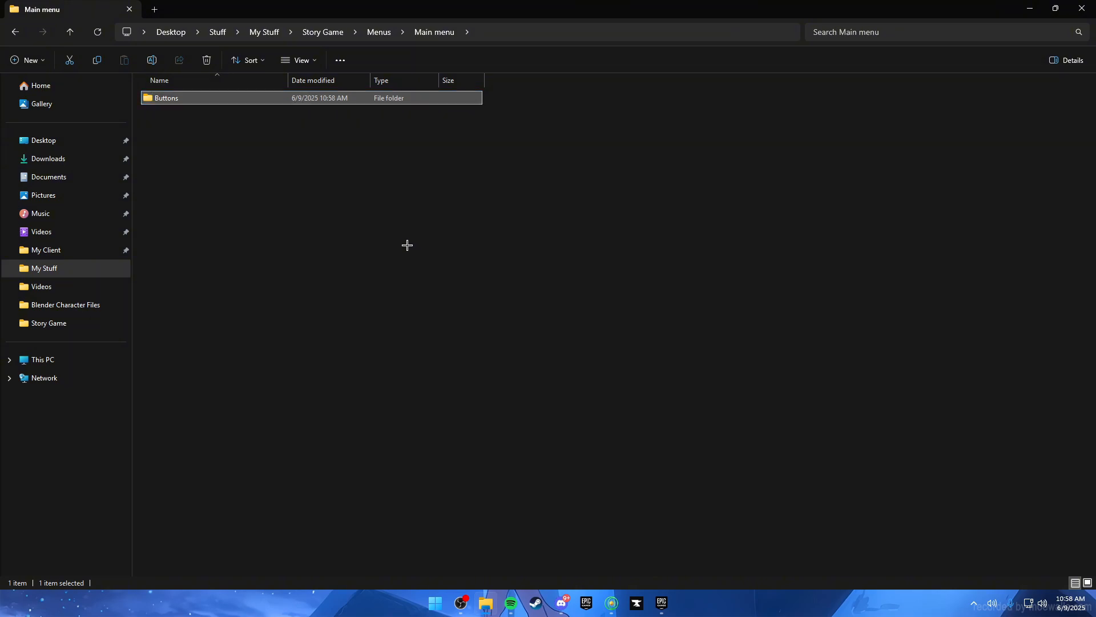
click(218, 225)
click(208, 100)
click(194, 125)
click(195, 100)
double_click(200, 97)
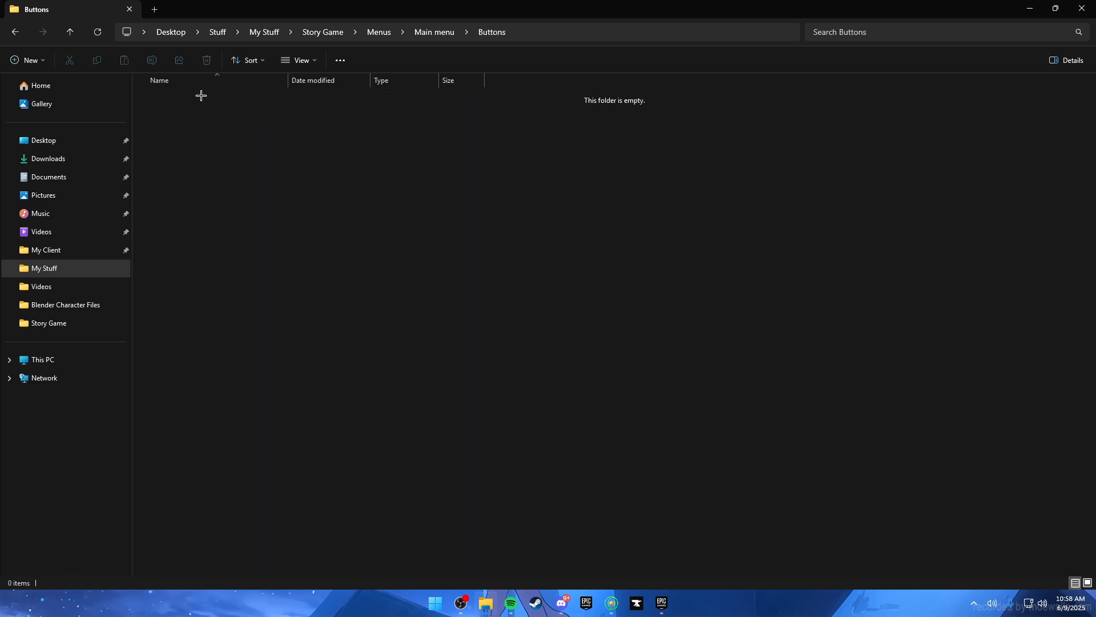
click(10, 31)
Rename the Buttons folder to "Buttons (Default State)"
right_click(174, 96)
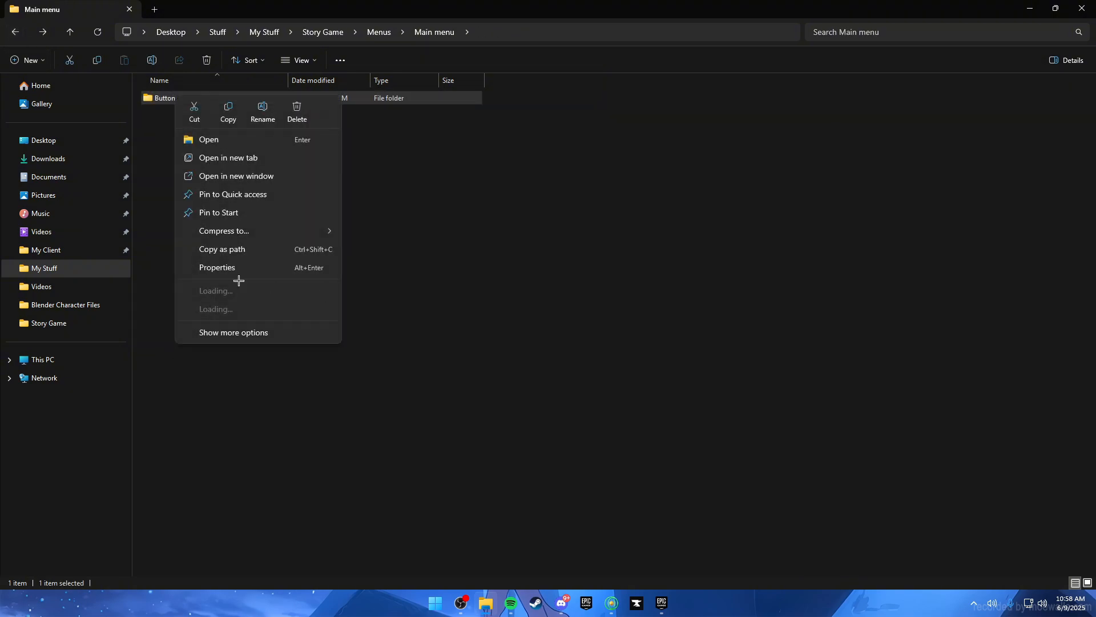
click(259, 120)
key(Right)
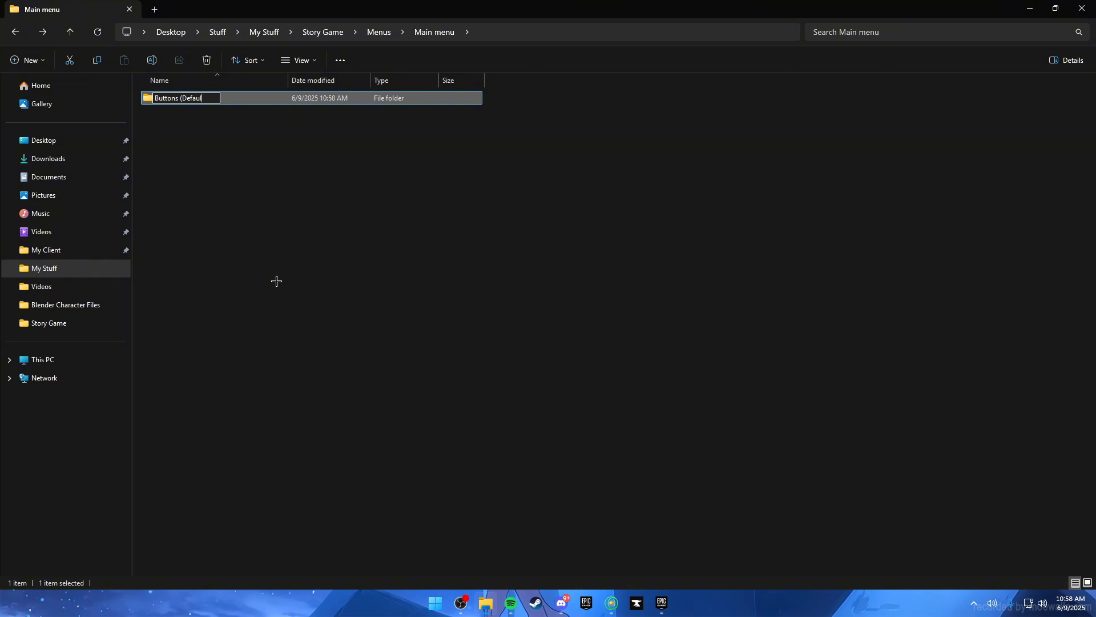
text((Default State)
click(273, 144)
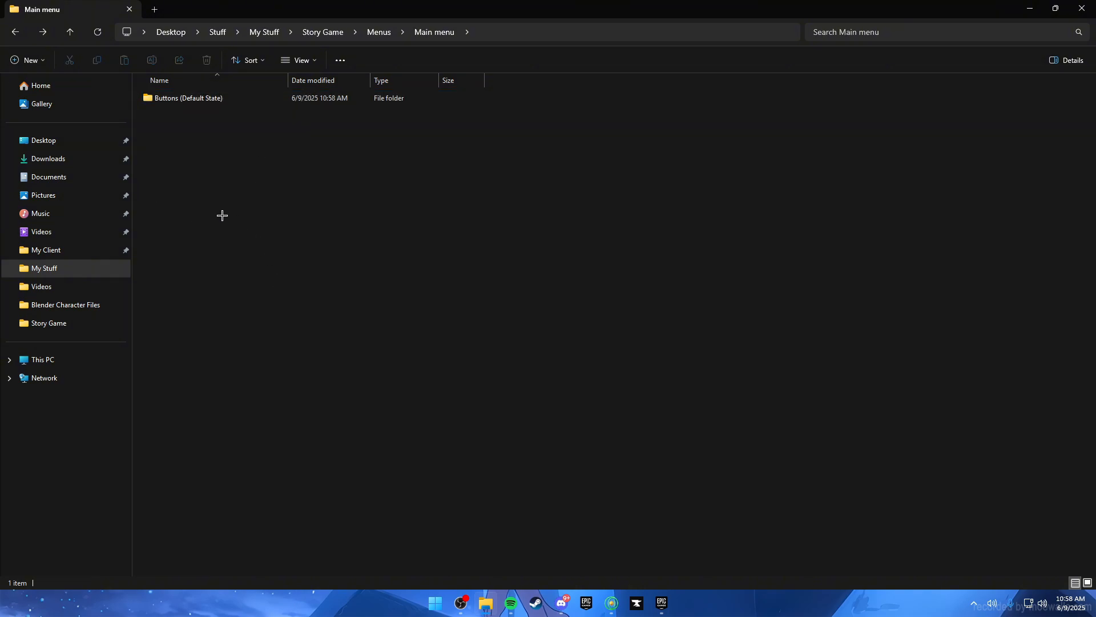
Create a second subfolder named "Buttons (Hovering State)" in the Main menu folder
right_click(221, 216)
mouse_move(291, 307)
click(408, 308)
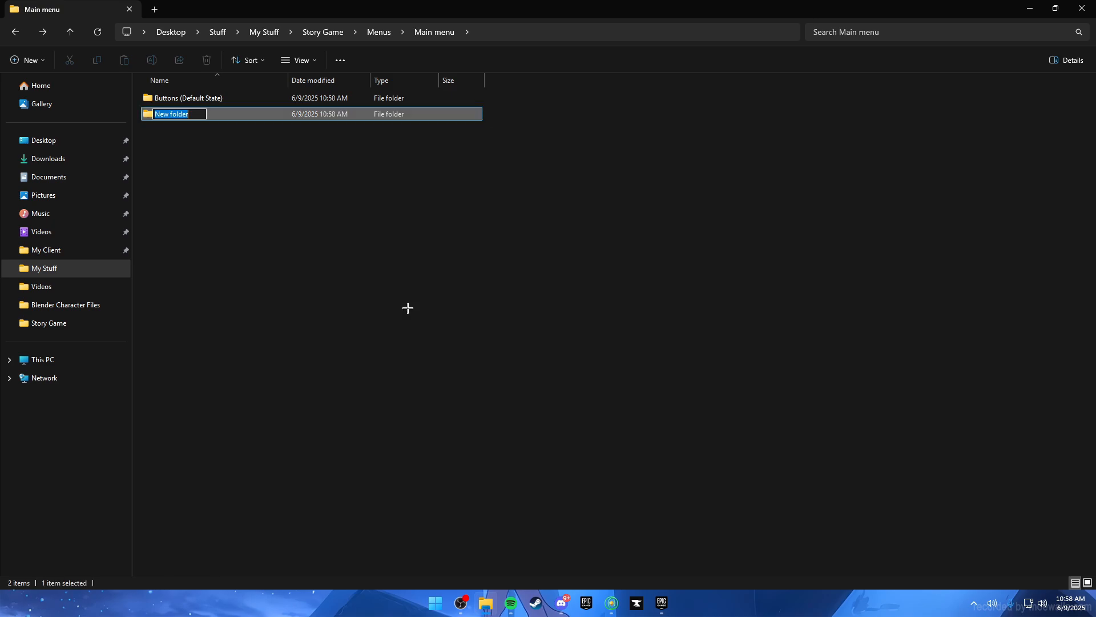
text(Buttons (Hovering)
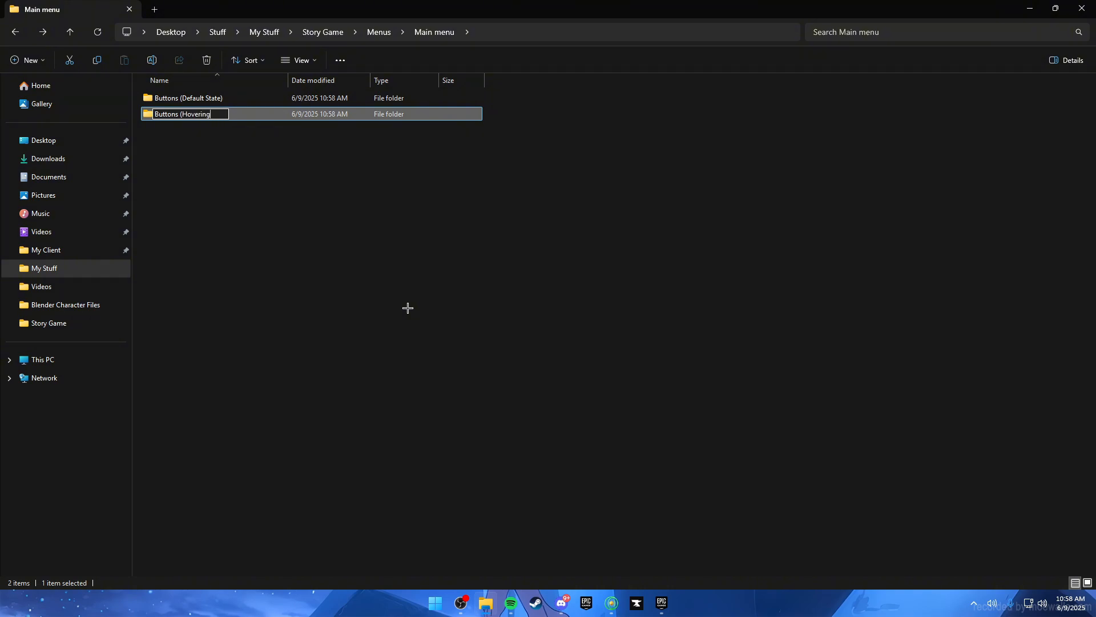
text( State))
key(Return)
click(264, 171)
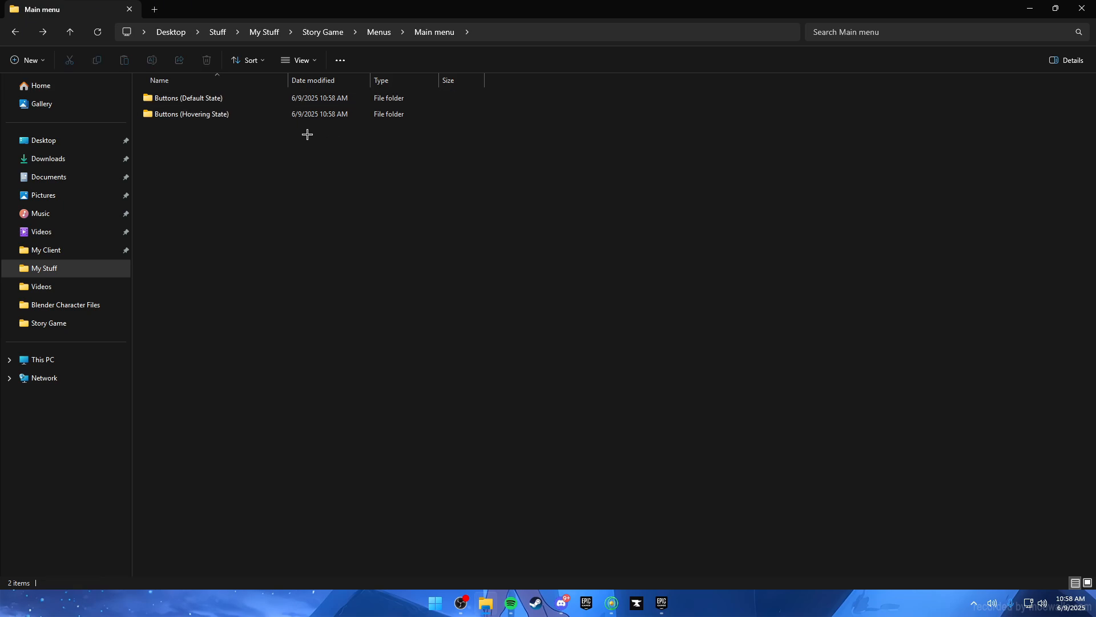
drag(197, 155, 194, 117)
drag(405, 153, 300, 112)
drag(433, 191, 232, 112)
click(299, 182)
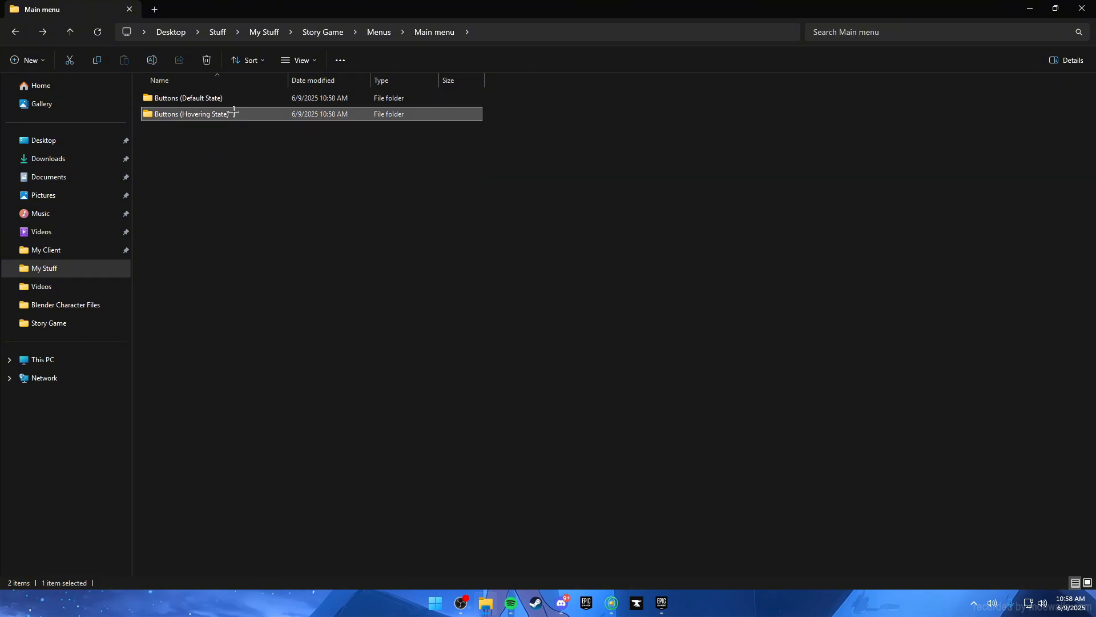
drag(285, 208, 240, 95)
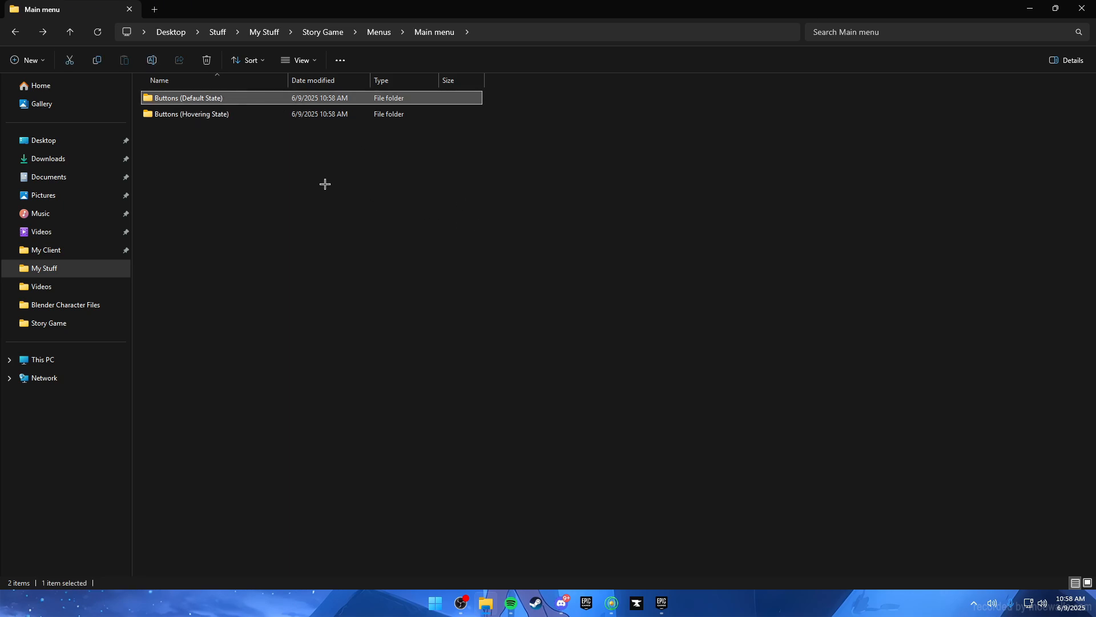
click(501, 246)
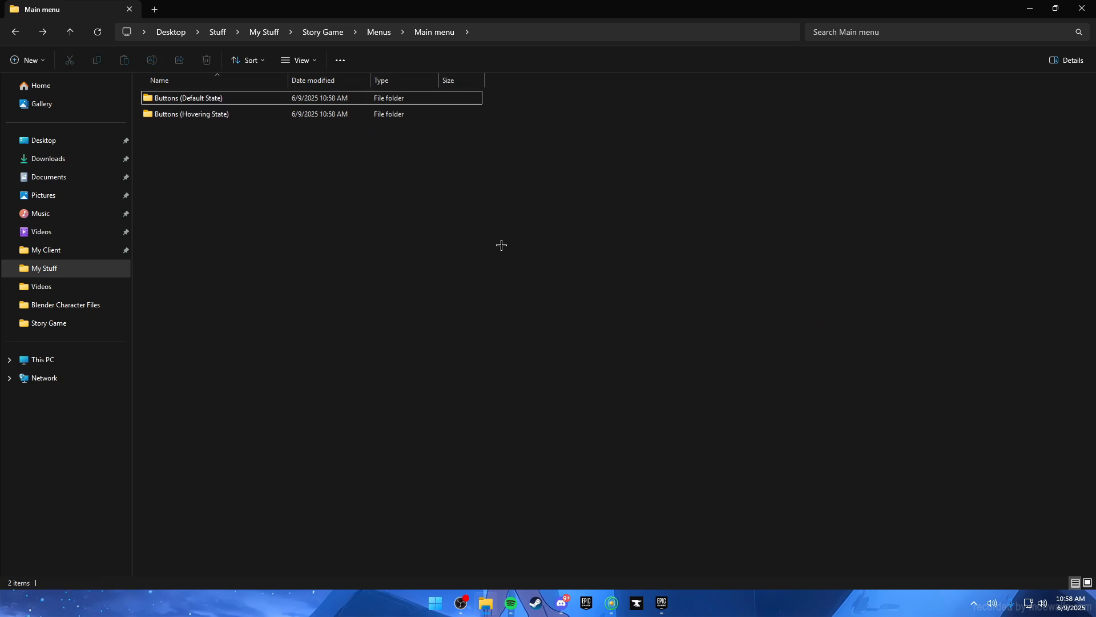
Copy the Buttons (Default State) and Buttons (Hovering State) folders from Main menu into the Pause menu folder and return to Menus
click(15, 31)
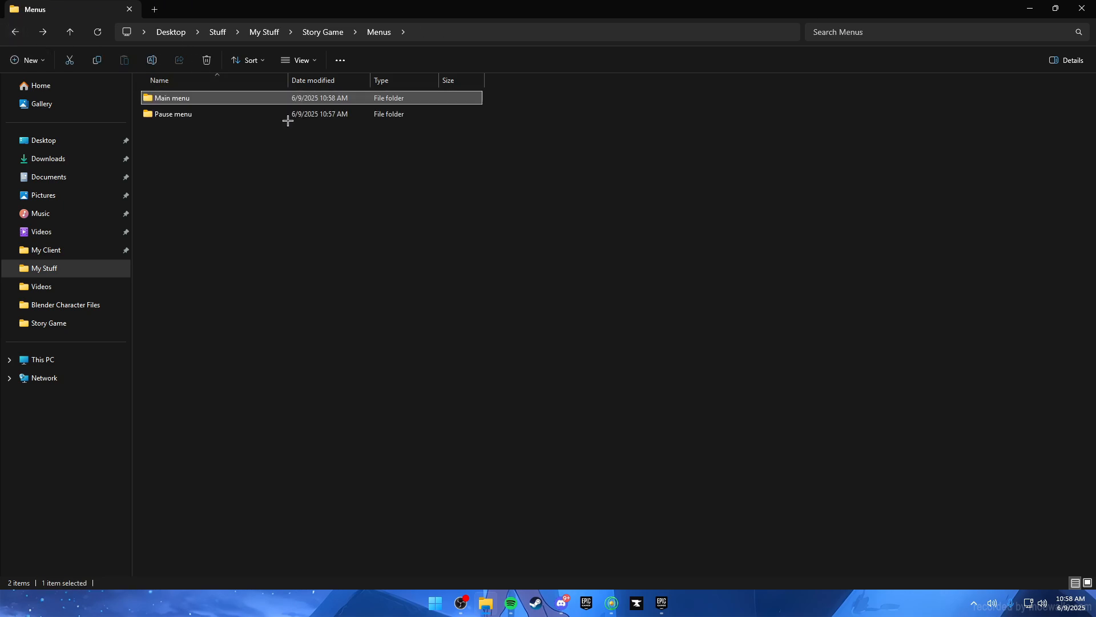
double_click(196, 96)
drag(178, 174, 188, 92)
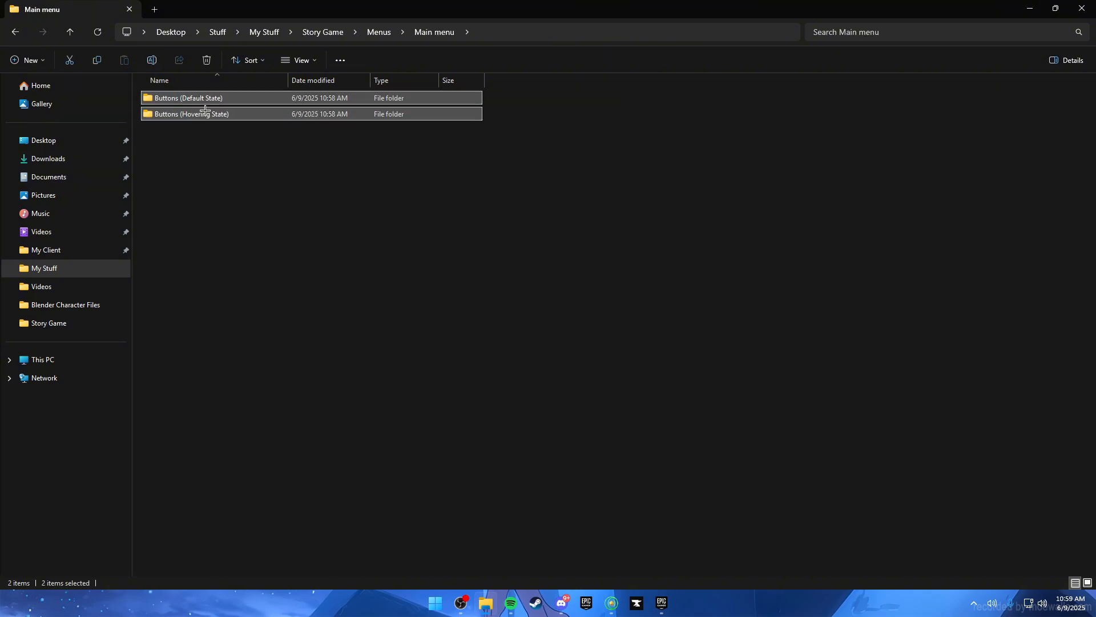
right_click(204, 110)
click(259, 126)
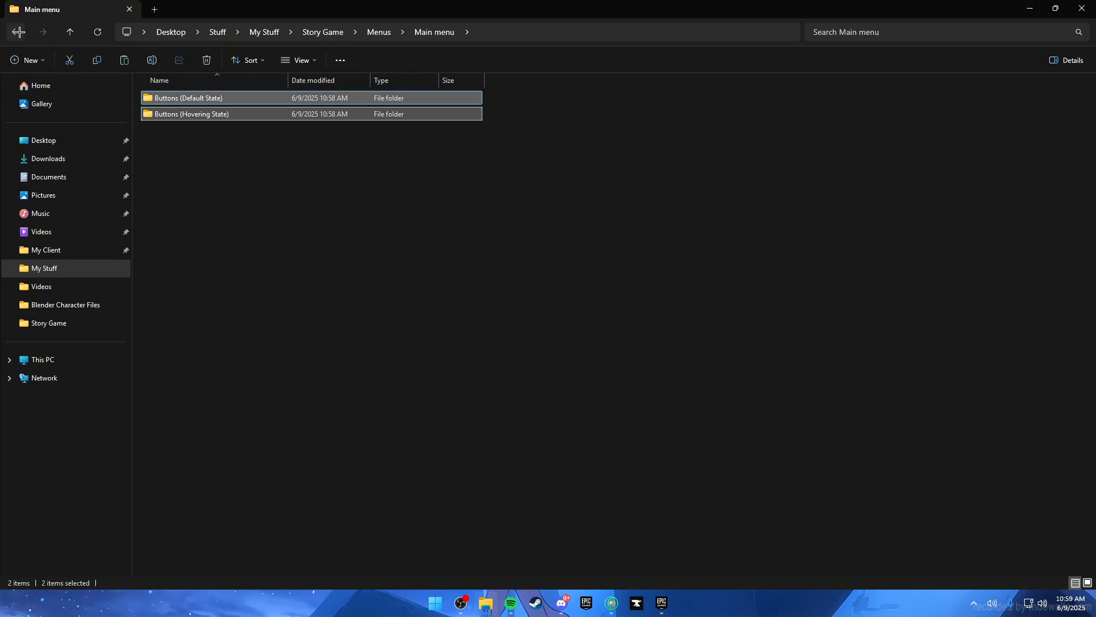
click(15, 32)
double_click(179, 117)
right_click(243, 195)
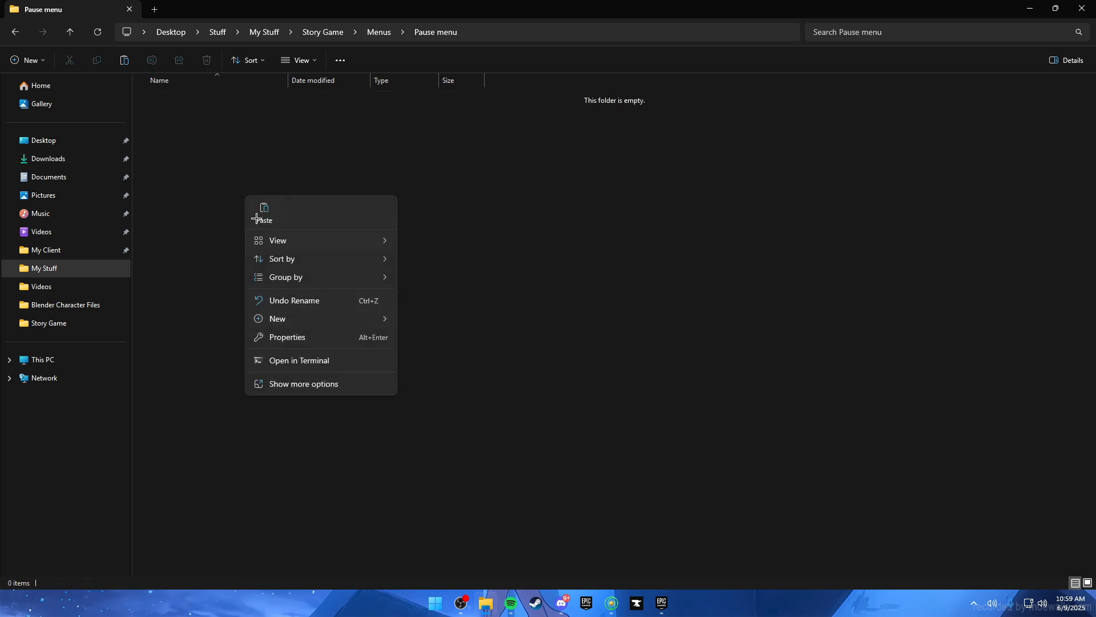
click(261, 212)
click(399, 295)
click(16, 31)
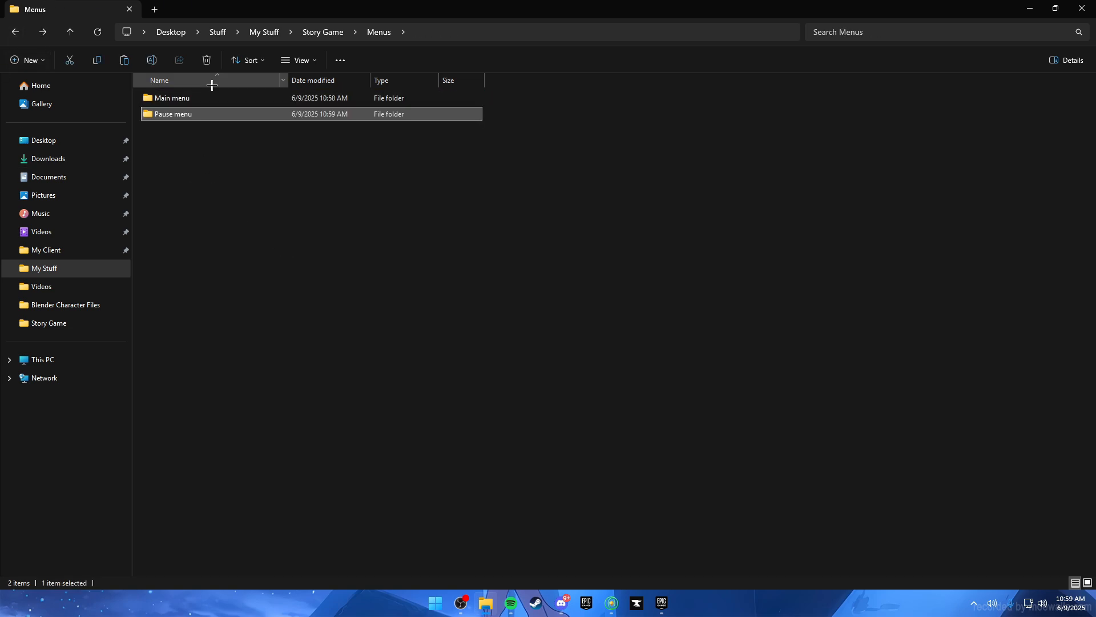
Switch to the 1920 × 1080px Canva design in the Opera browser
click(612, 603)
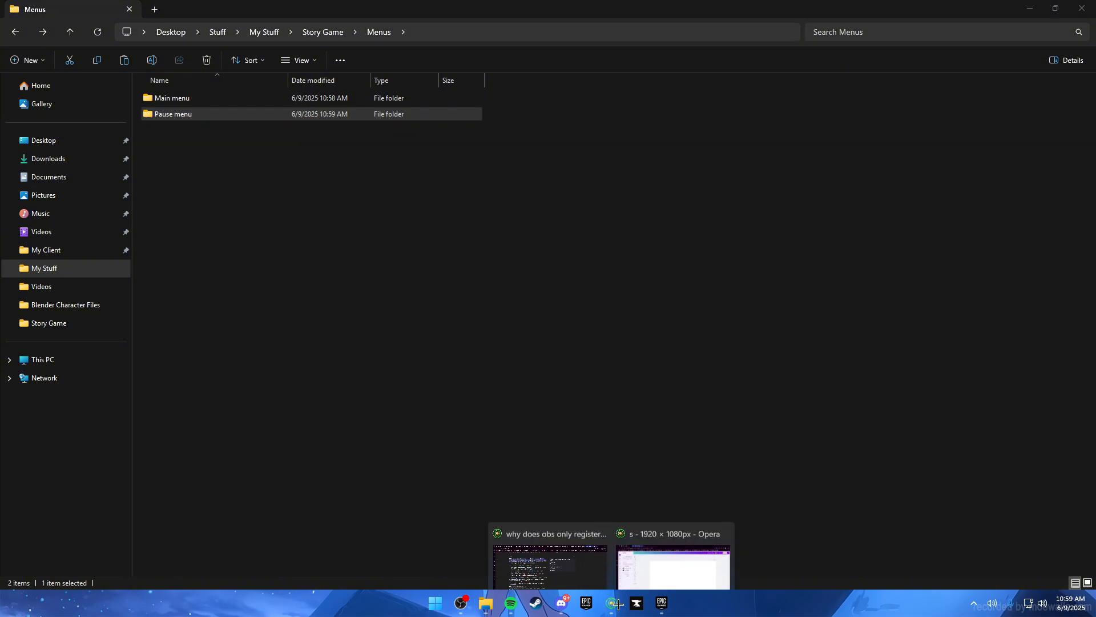
click(678, 570)
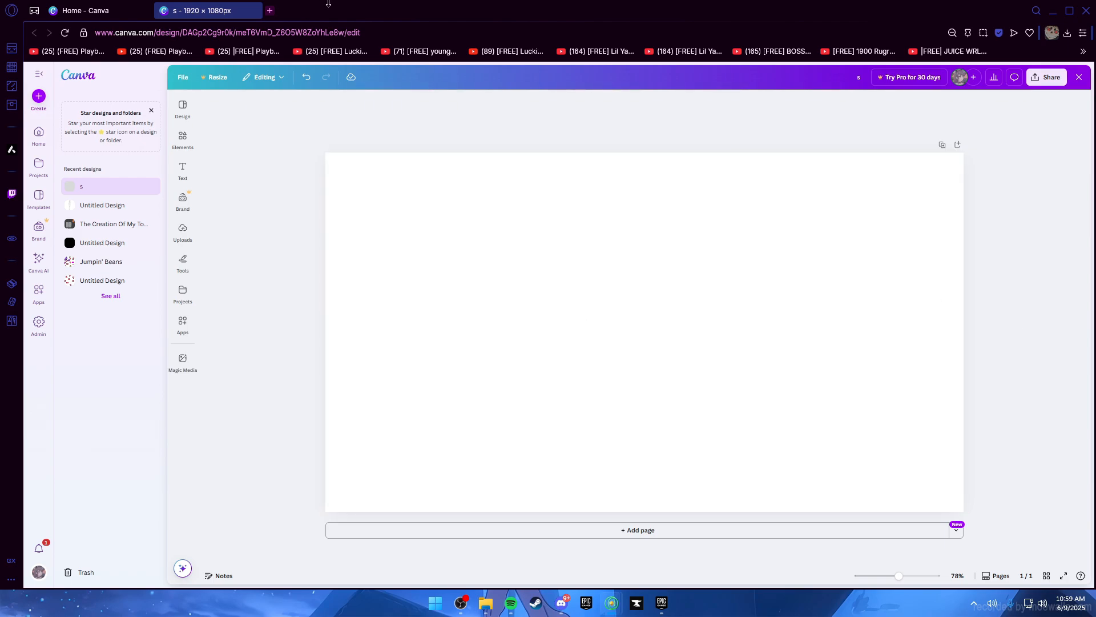
click(183, 78)
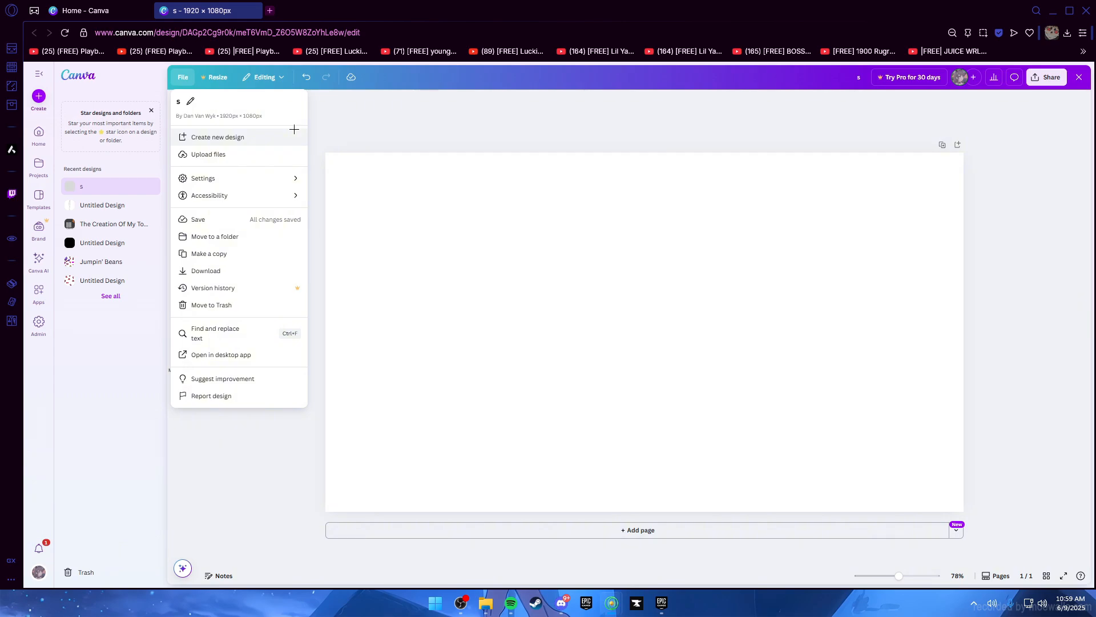
Search the web for "sizes of monitors" in a new tab and close that tab
click(269, 10)
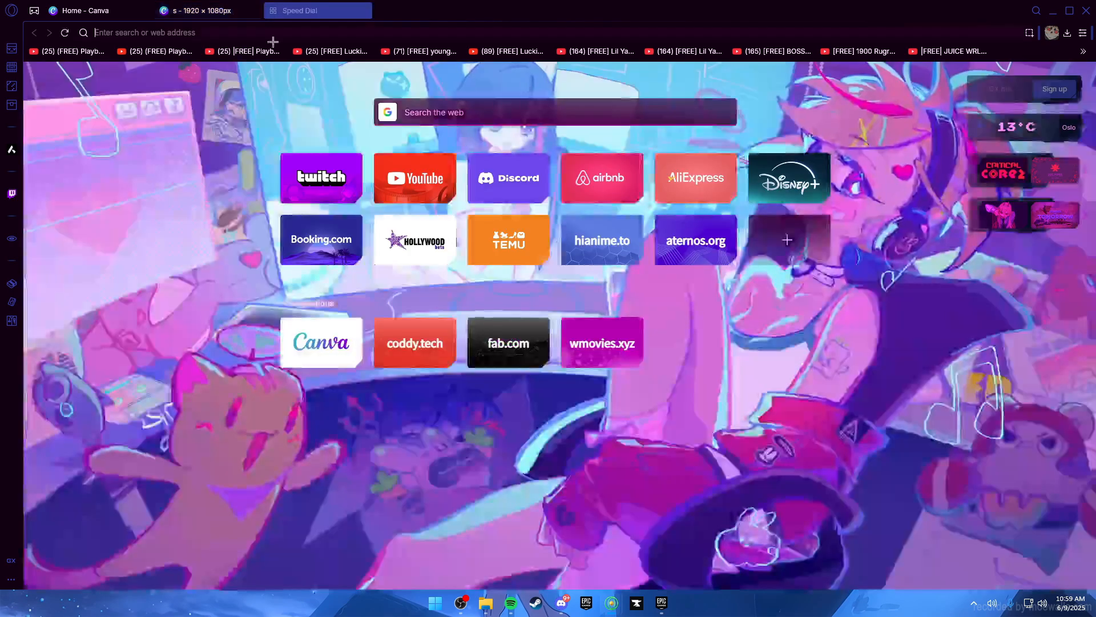
text(sizes)
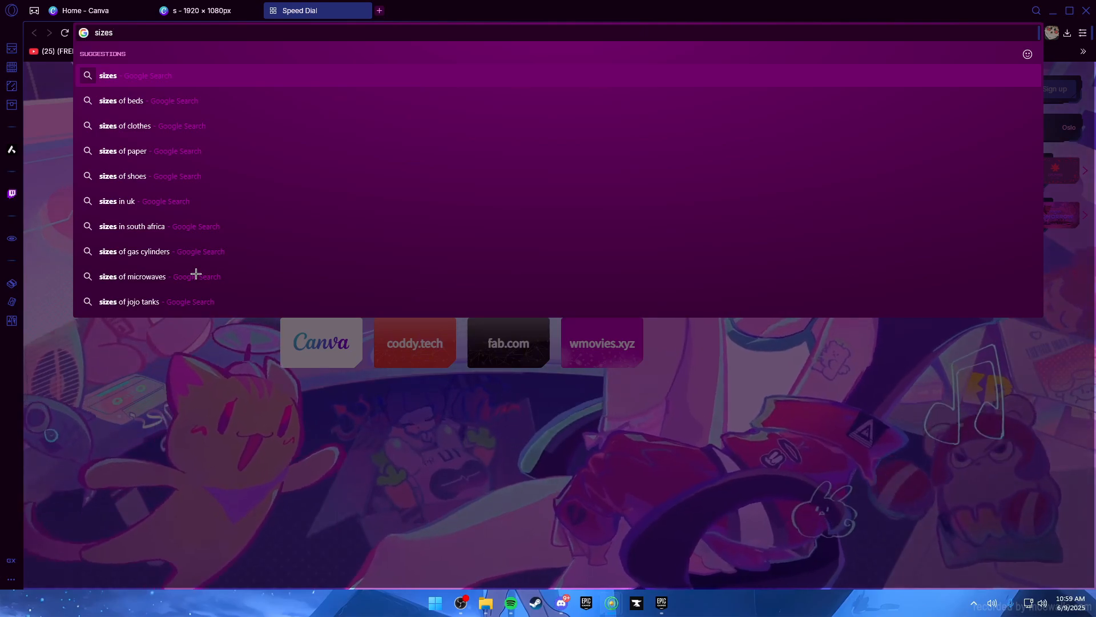
text(of monitors)
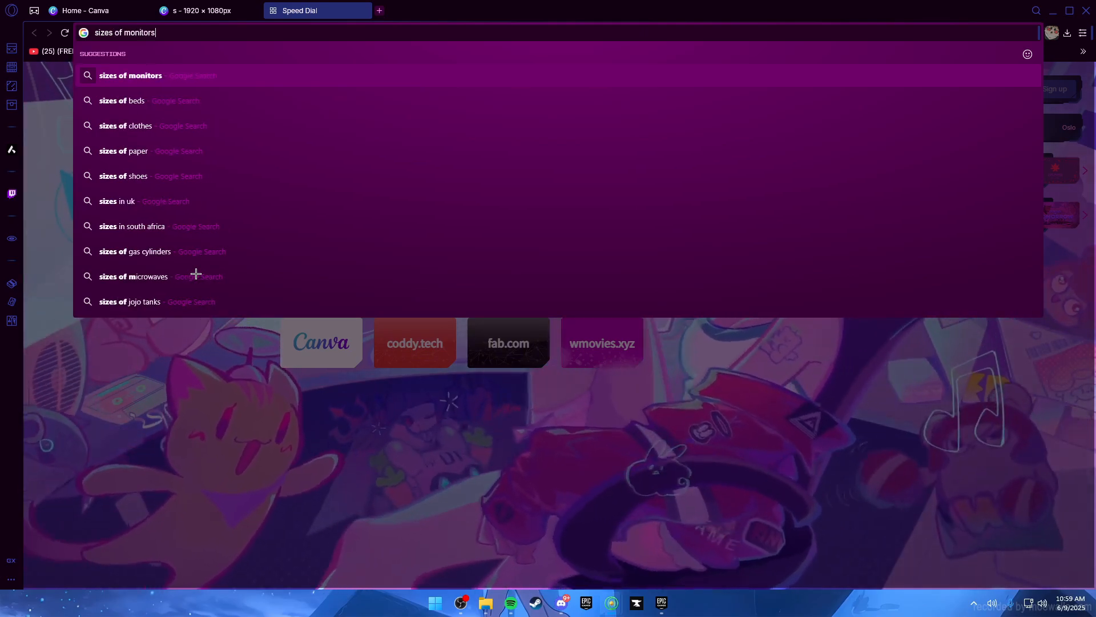
key(Return)
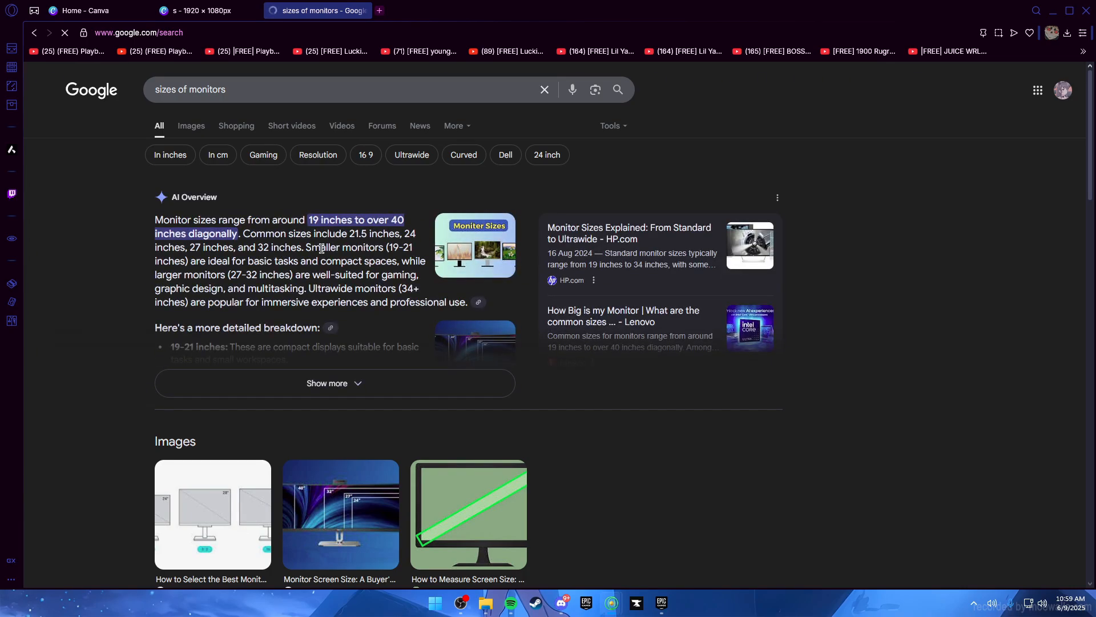
click(256, 96)
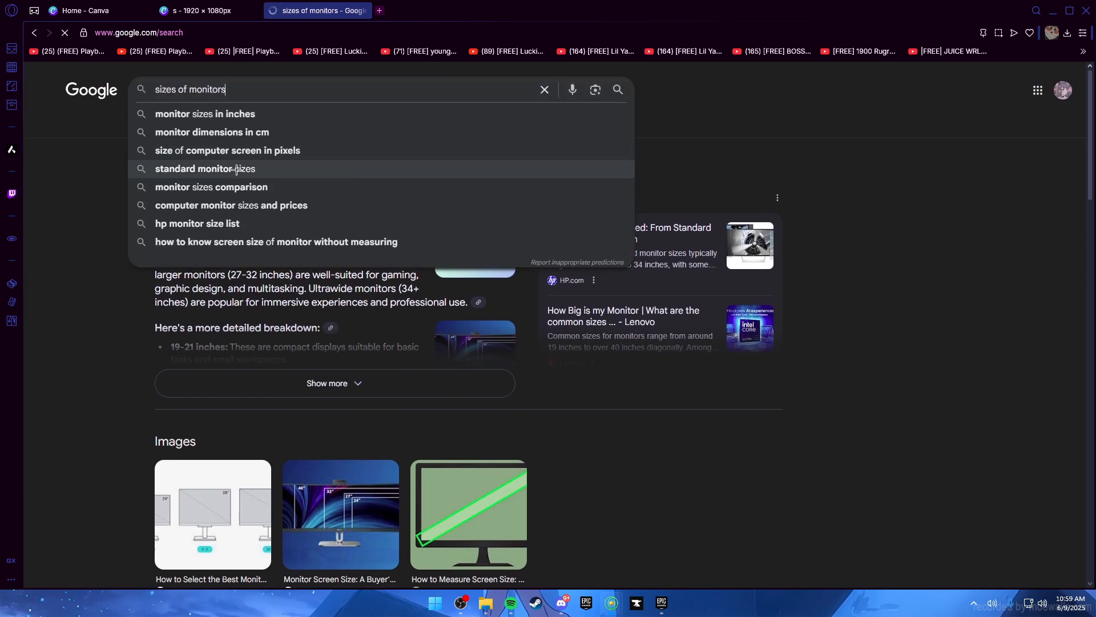
click(366, 11)
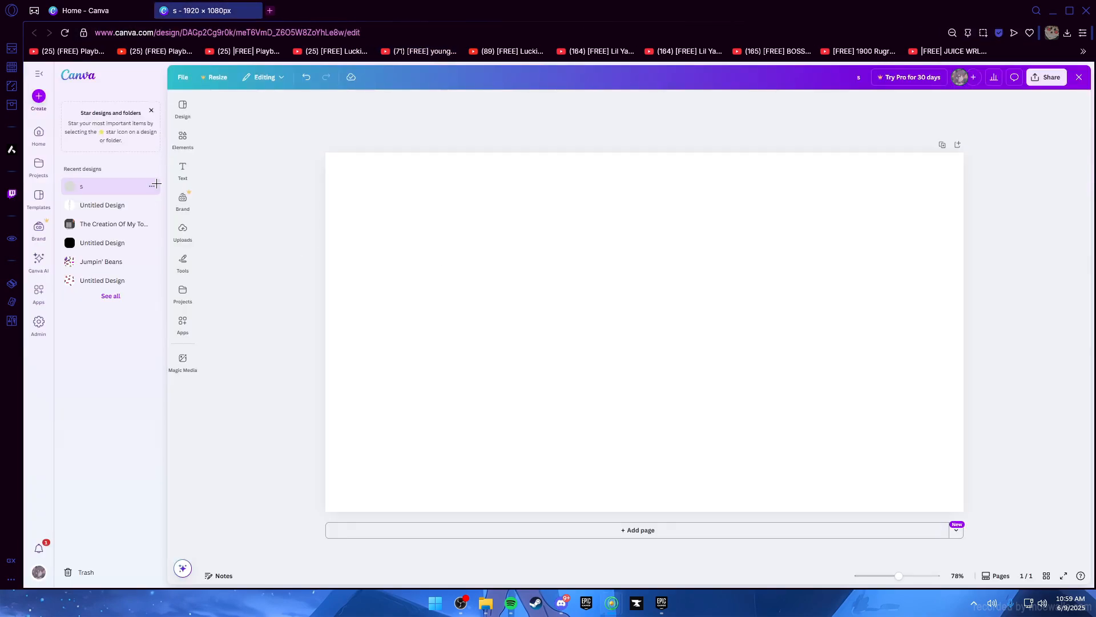
Search the web for "monitor resolution chart" in a new tab
click(270, 10)
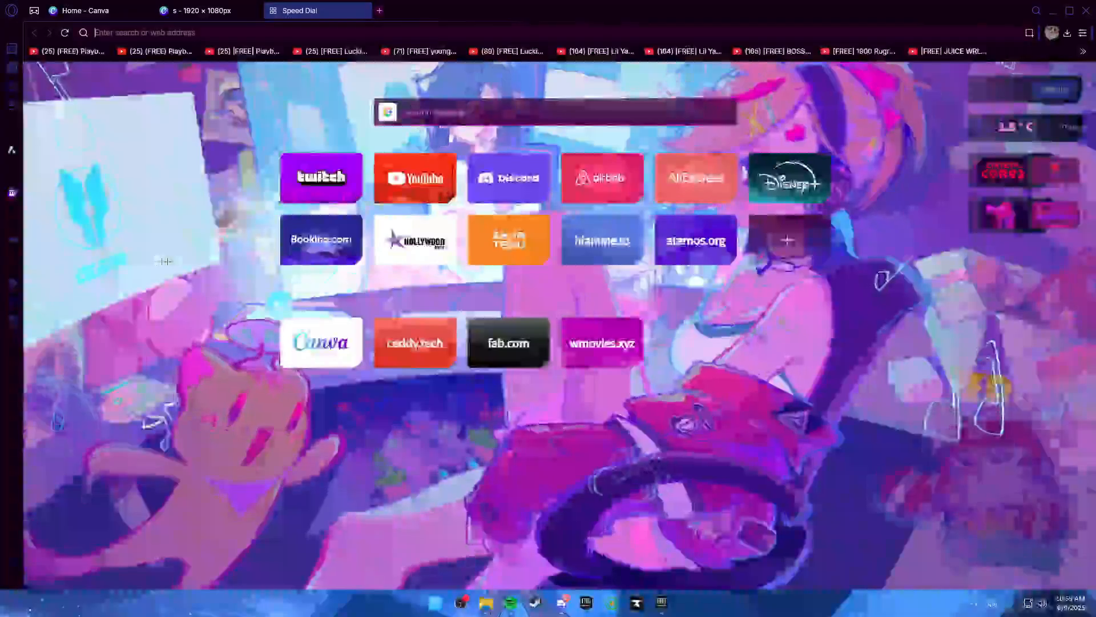
text(2)
key(BackSpace)
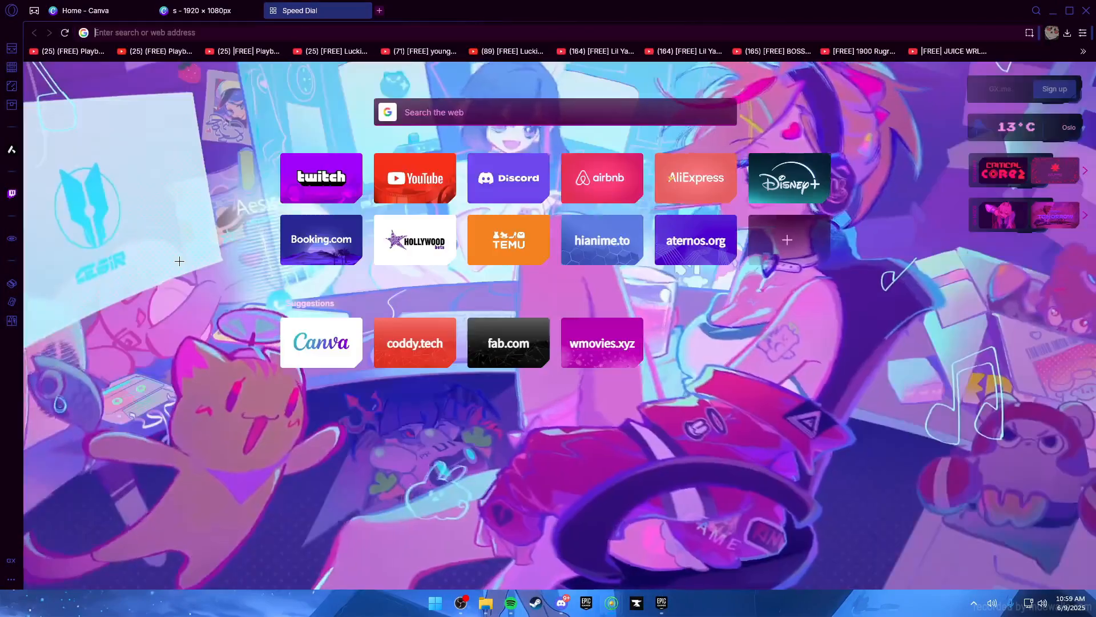
text(monitor re)
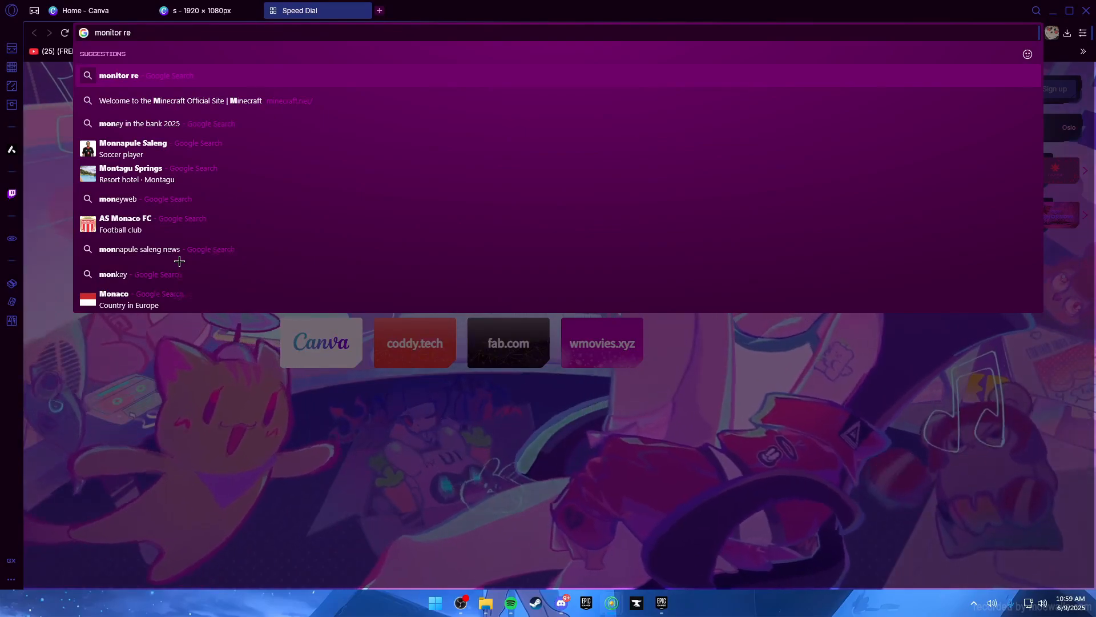
text(solution)
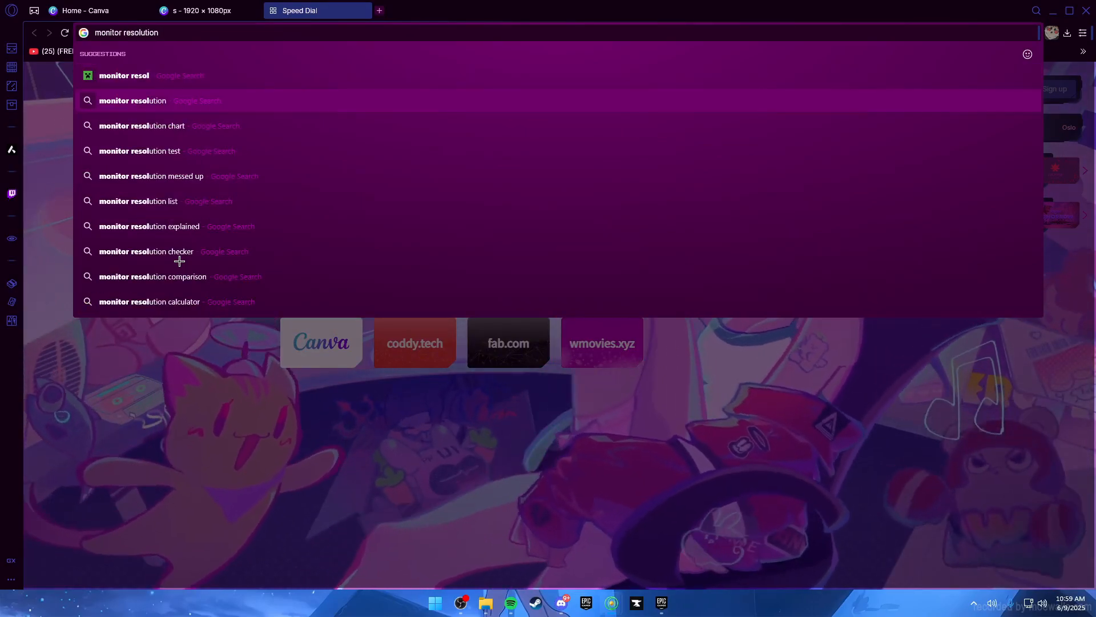
key(Down)
key(Return)
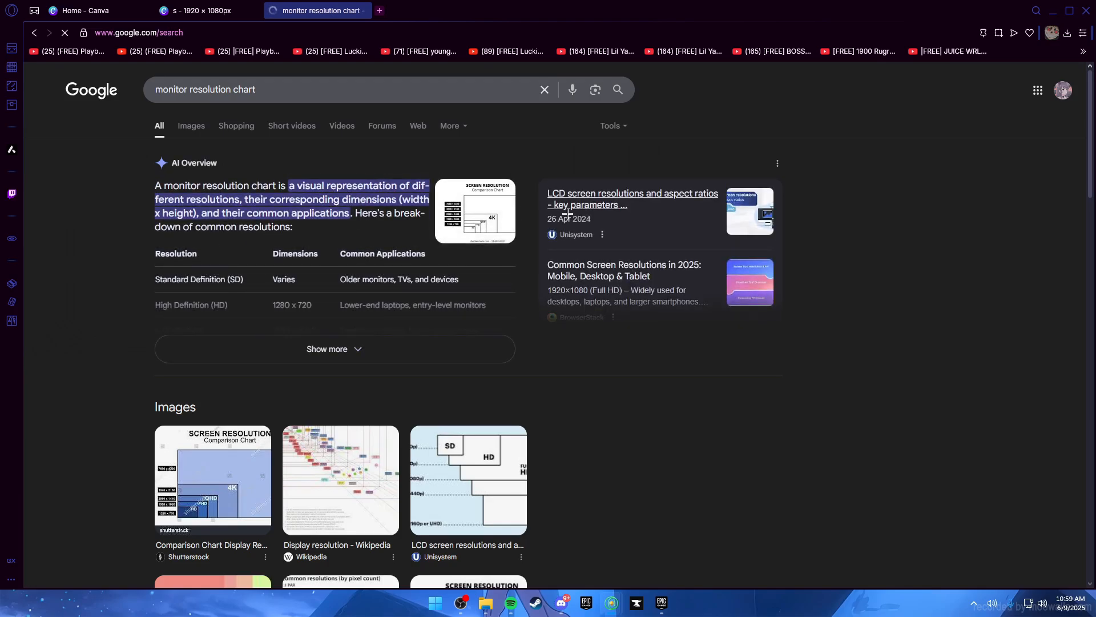
Open the Screen Resolution comparison chart image from the search results to view the standard resolutions
scroll(484, 308, down, 2)
scroll(491, 213, up, 1)
scroll(491, 212, up, 1)
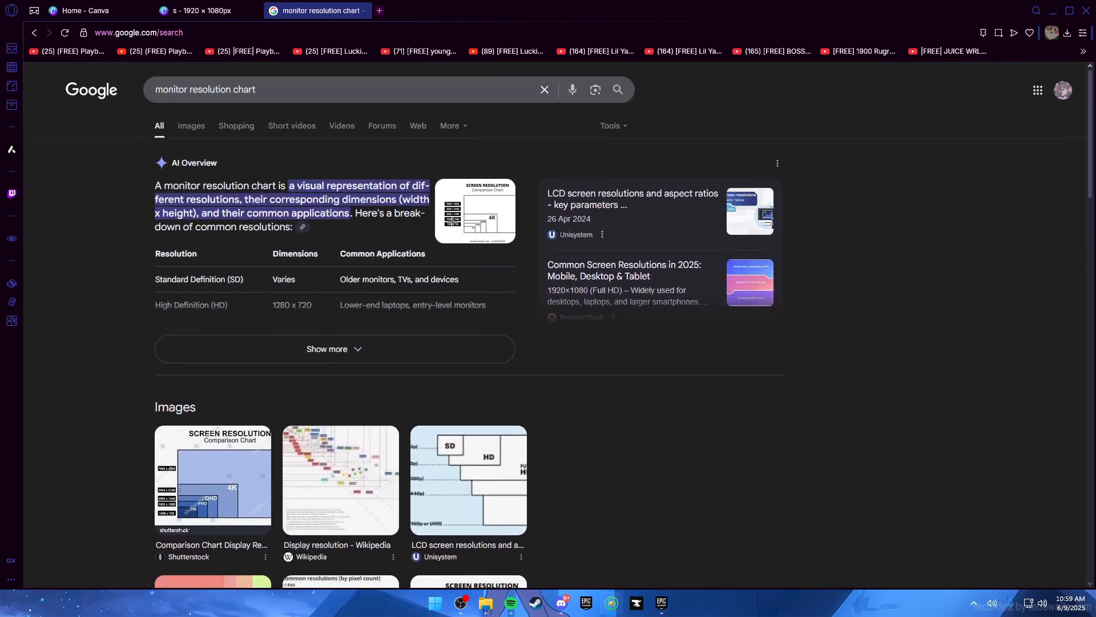
click(454, 224)
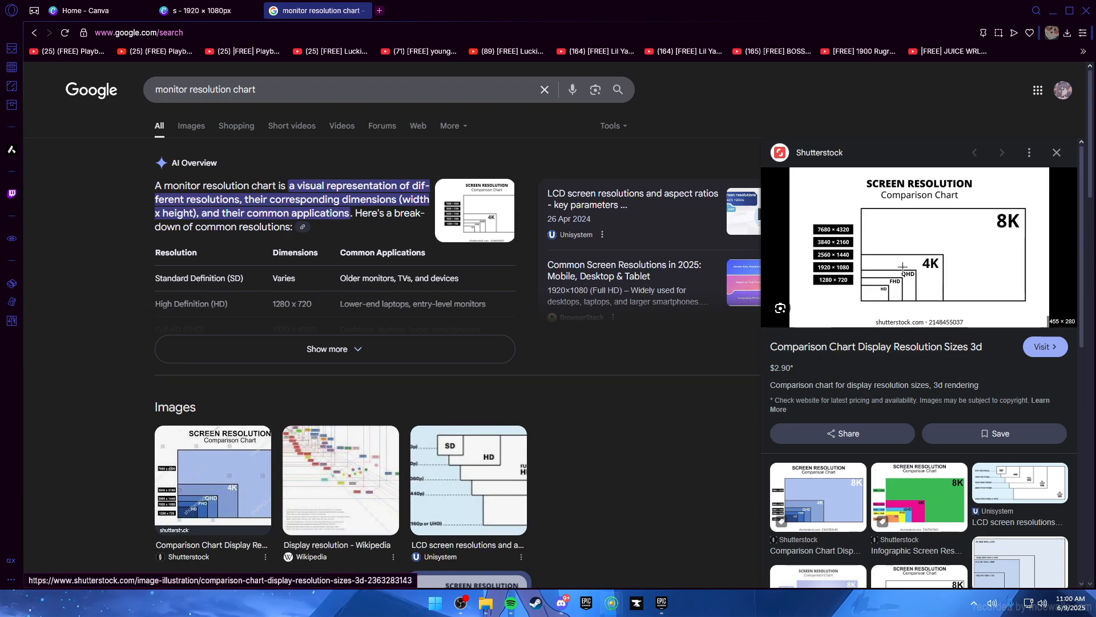
Return to the Canva design and start creating a new design with a custom size
click(193, 8)
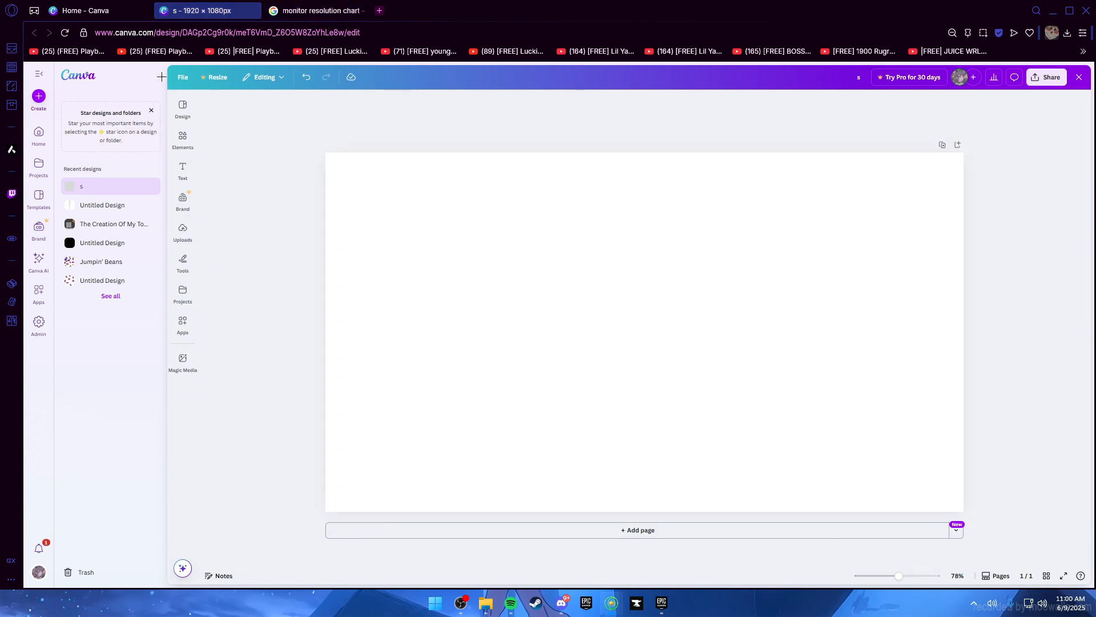
click(183, 77)
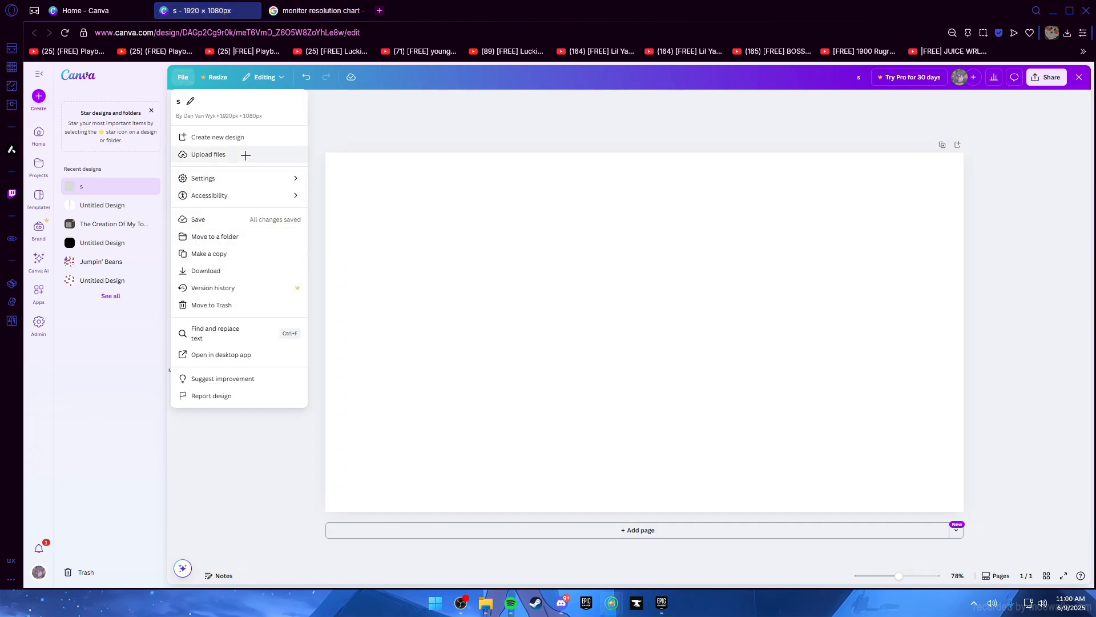
click(247, 137)
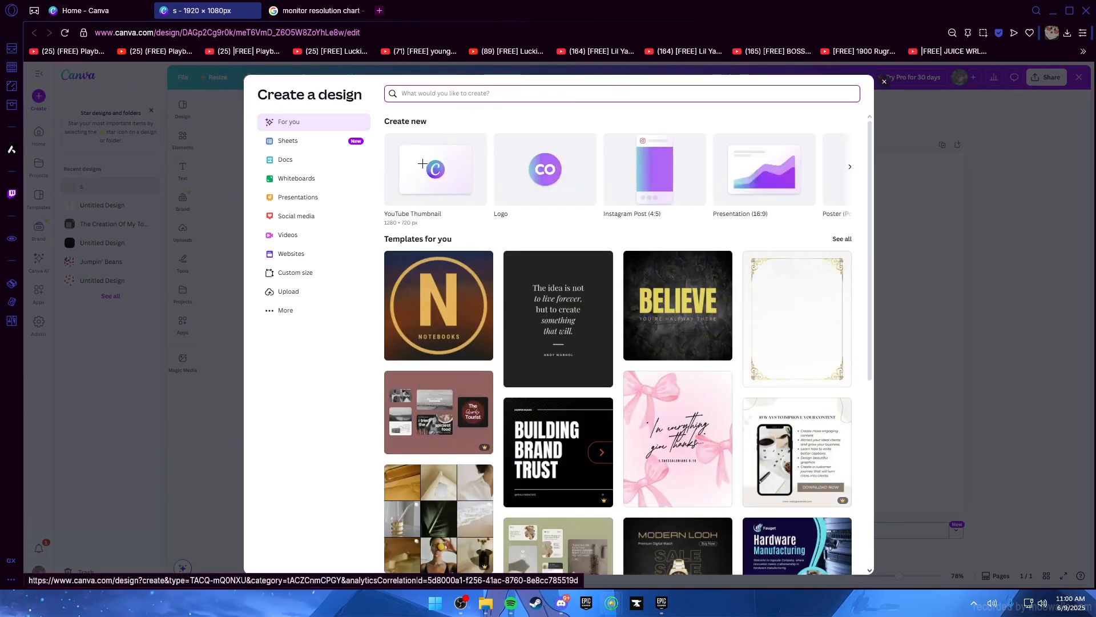
click(310, 274)
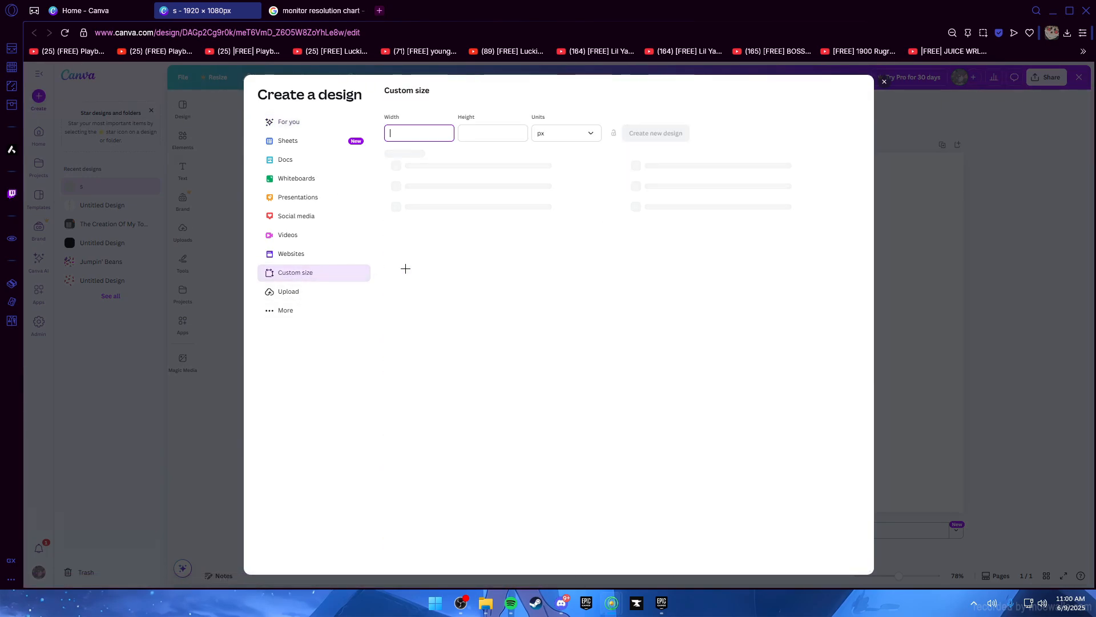
Create a custom-size design of 2560 × 1440 px, taking the width and height from the monitor resolution chart
click(301, 6)
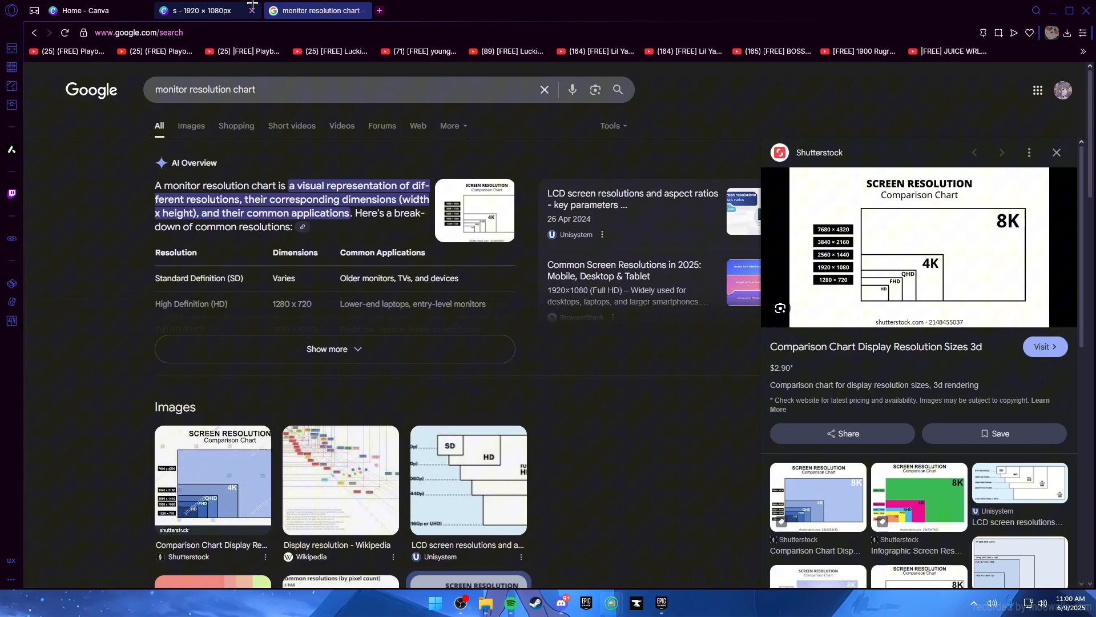
click(214, 9)
text(2560)
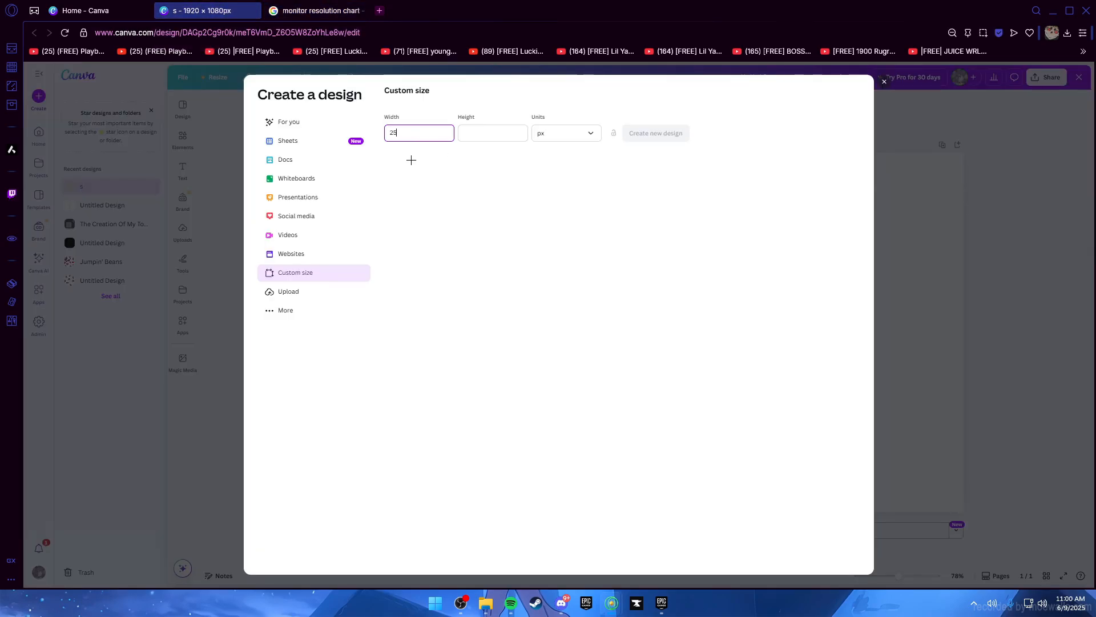
click(486, 138)
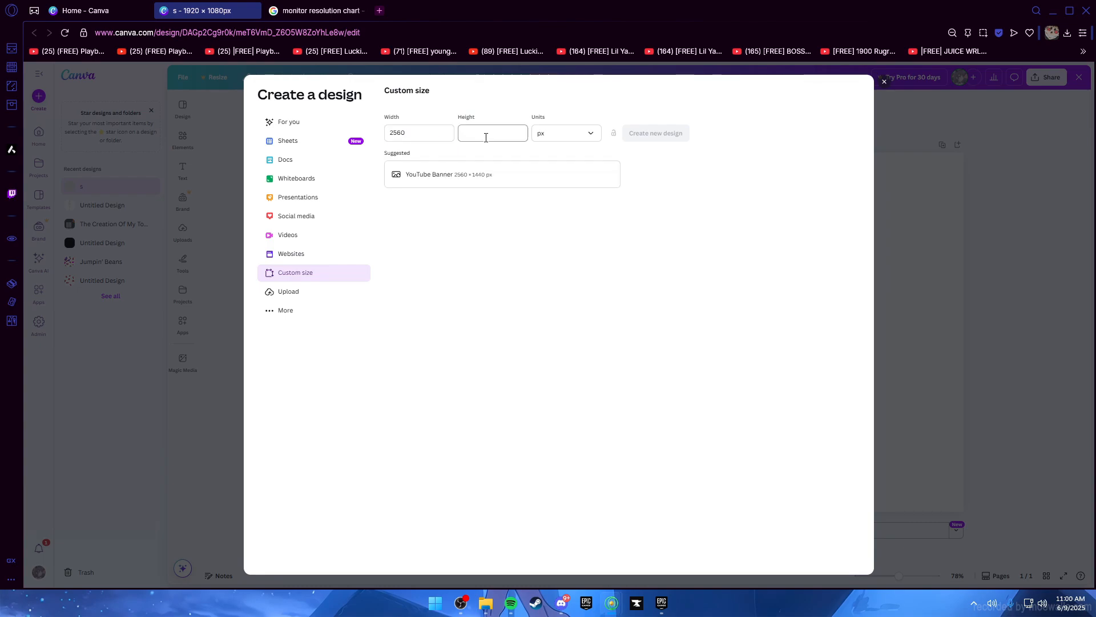
click(302, 10)
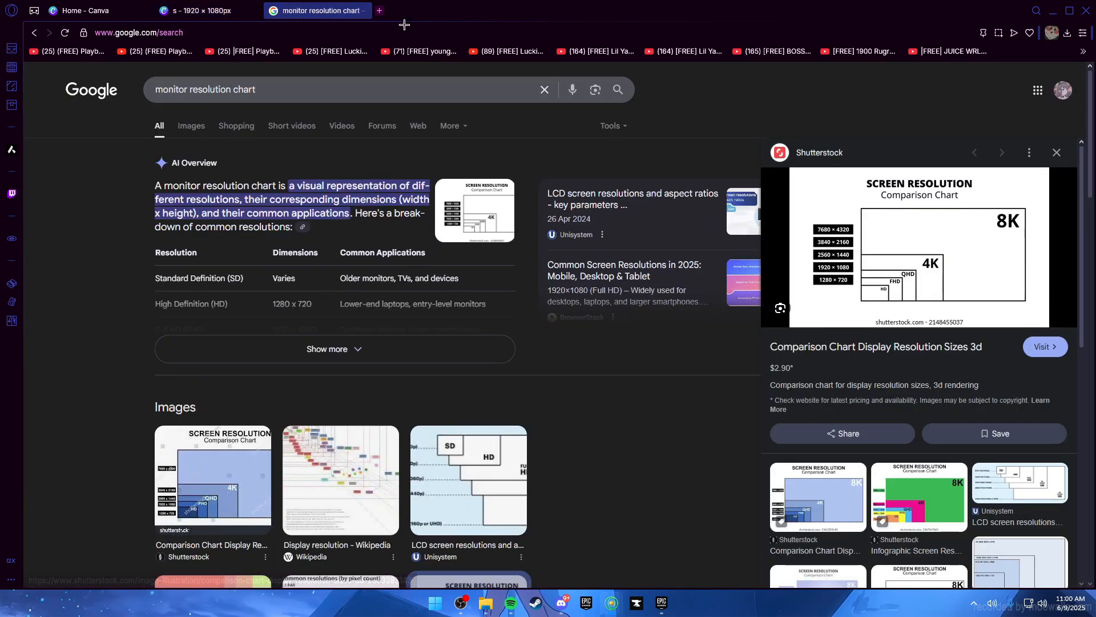
click(189, 4)
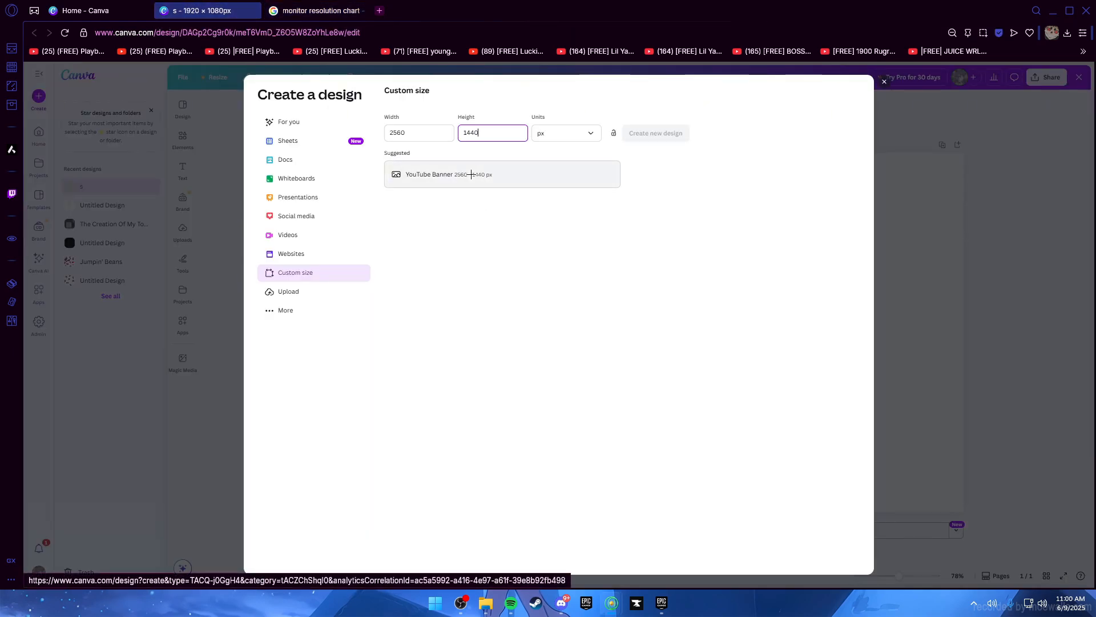
text(0)
click(647, 129)
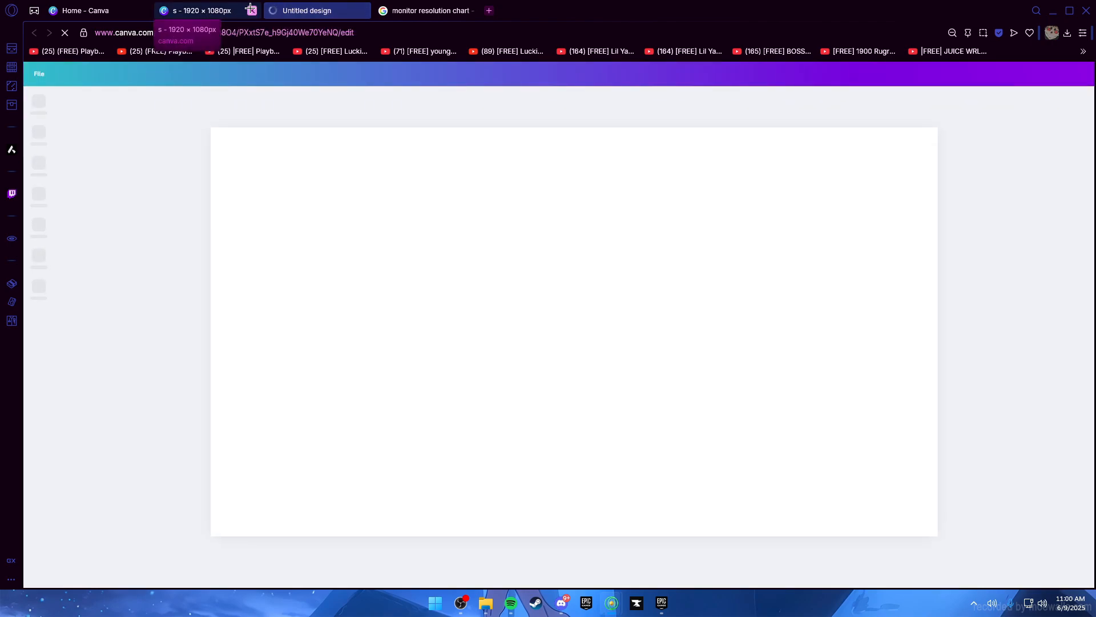
Close the old 1920 × 1080px design and the monitor resolution chart, keeping only the new design open for work
click(252, 10)
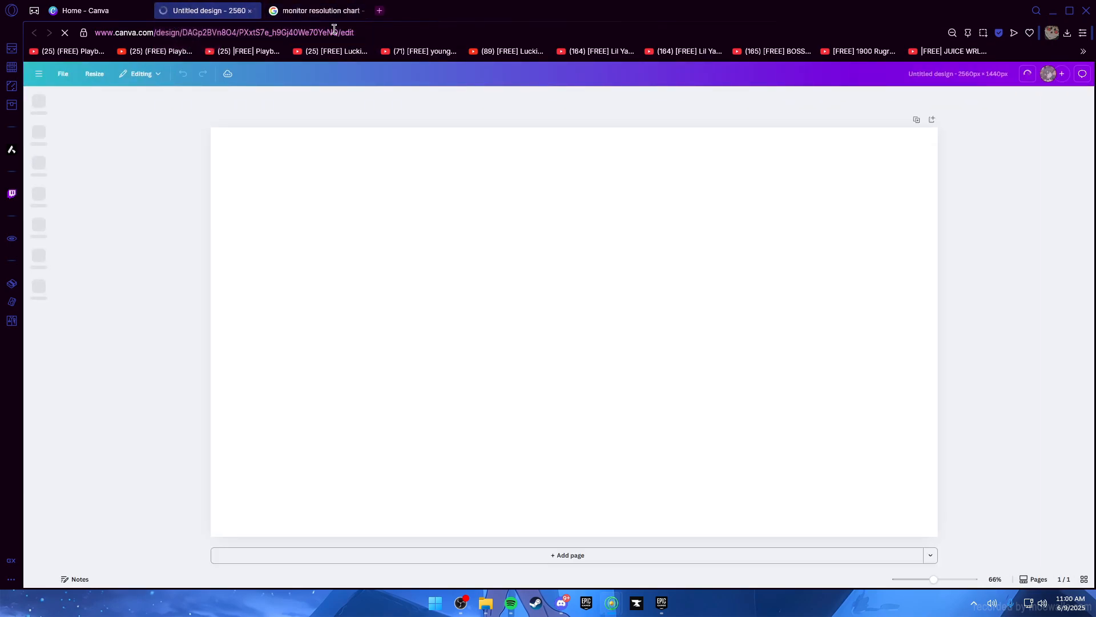
click(363, 10)
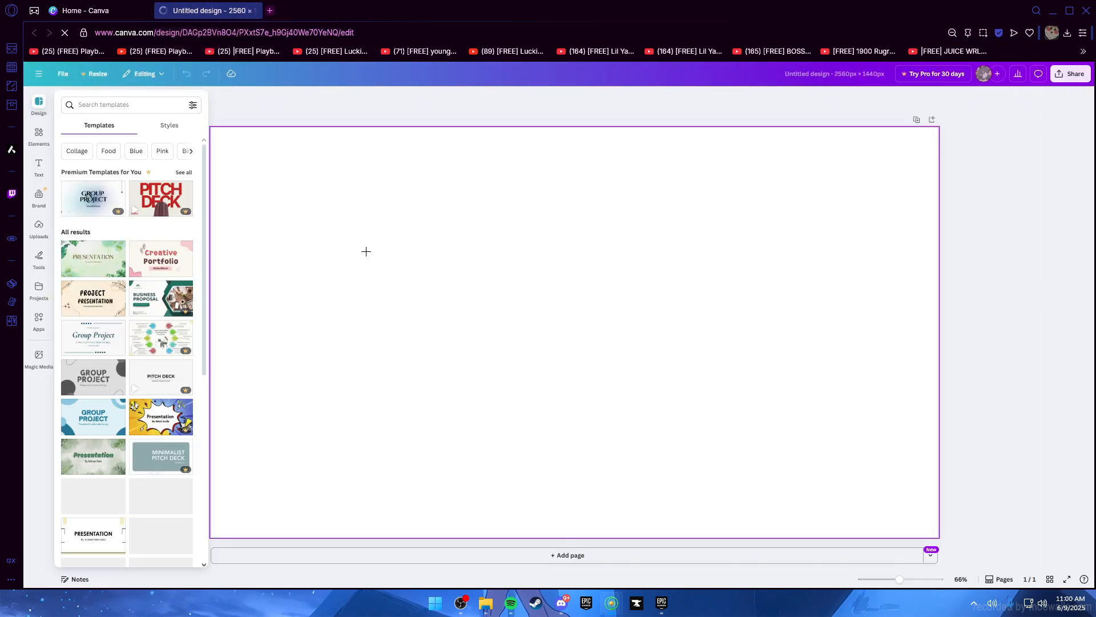
drag(897, 578, 894, 579)
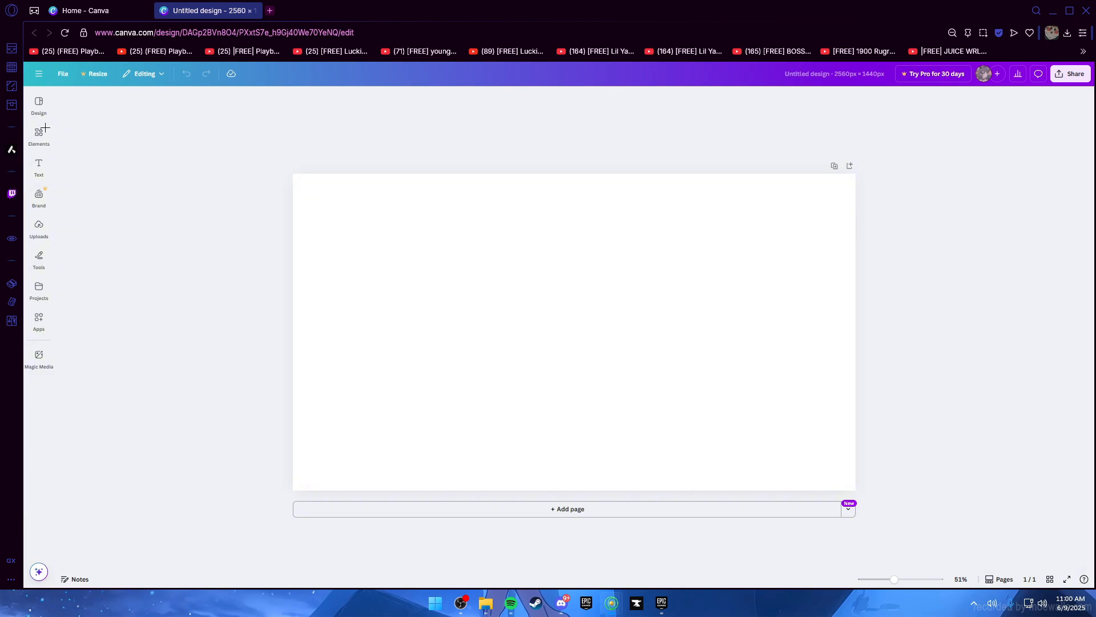
Add a text box to the blank page and replace its placeholder text with "New Game"
click(39, 165)
mouse_move(39, 166)
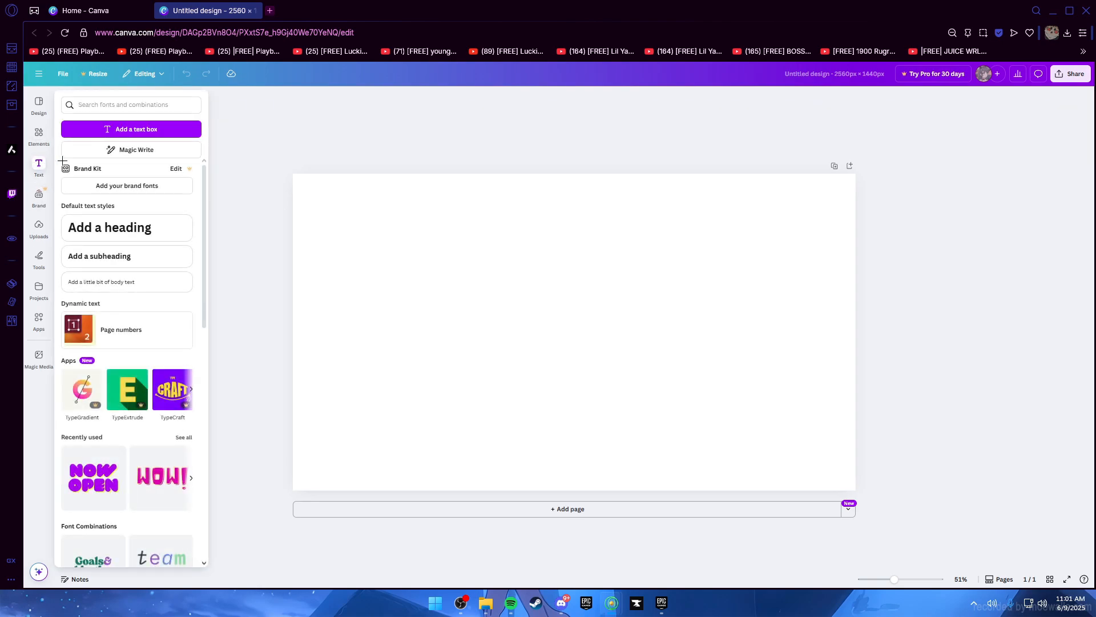
click(150, 129)
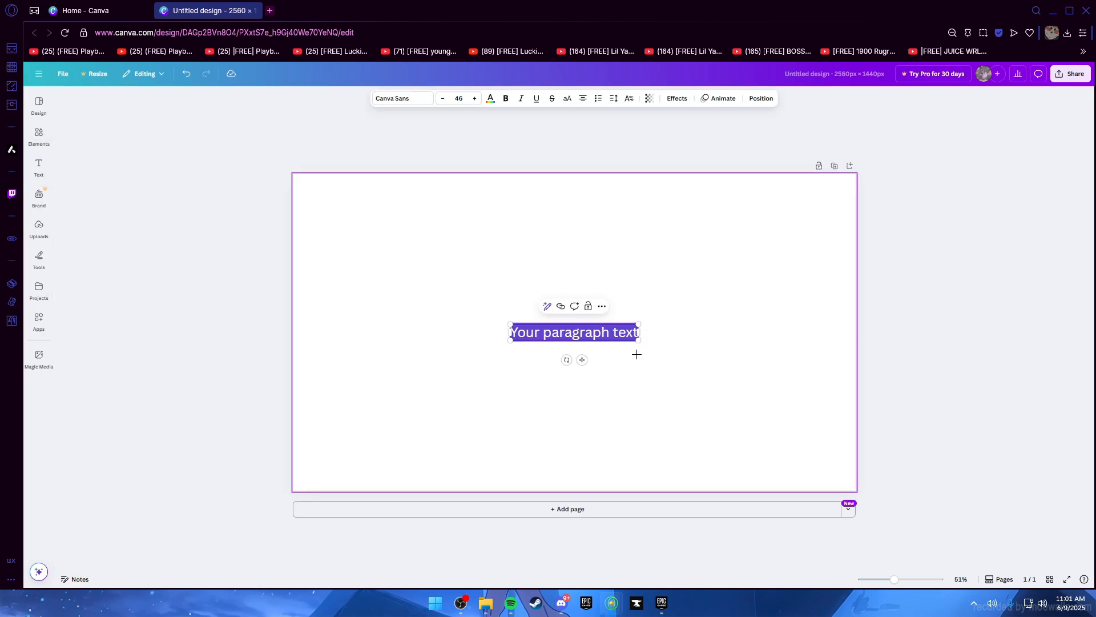
click(617, 330)
drag(636, 333, 505, 331)
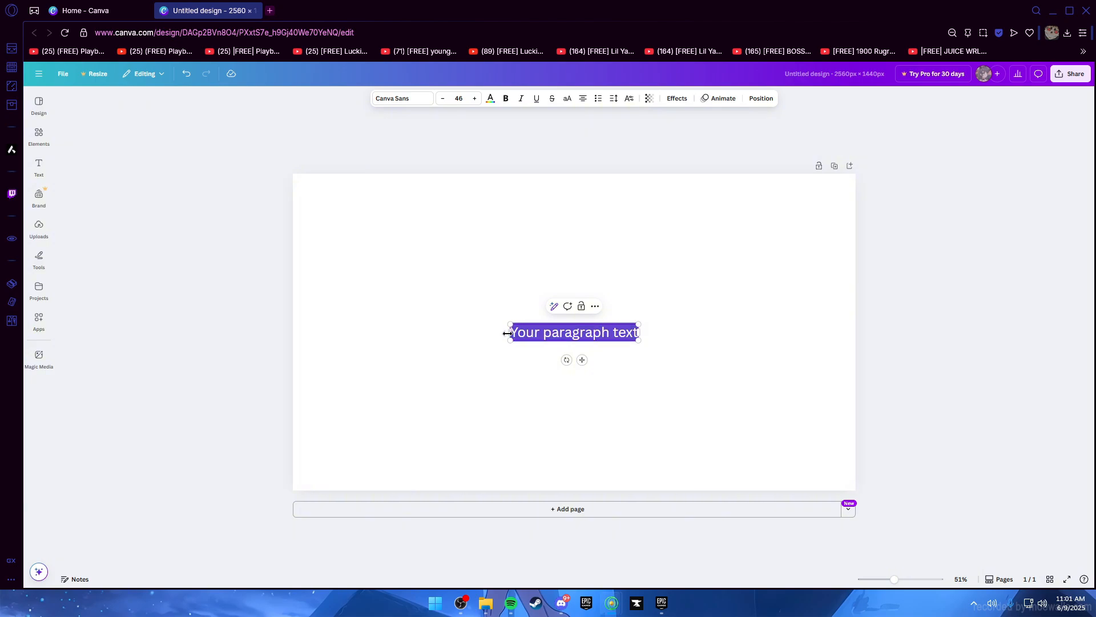
text(New Game)
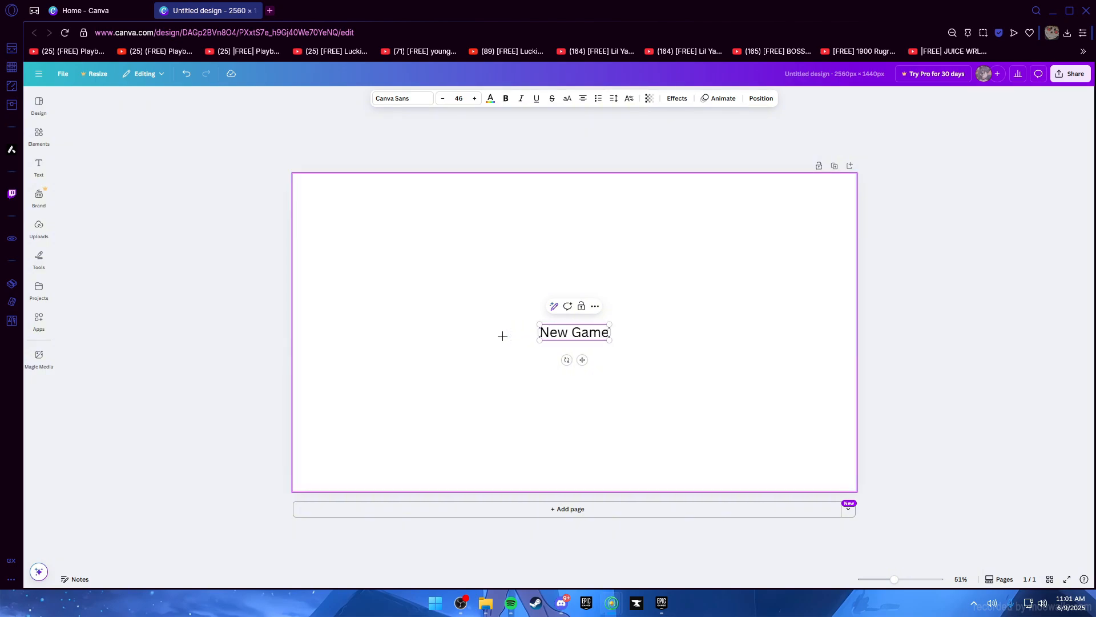
key(Return)
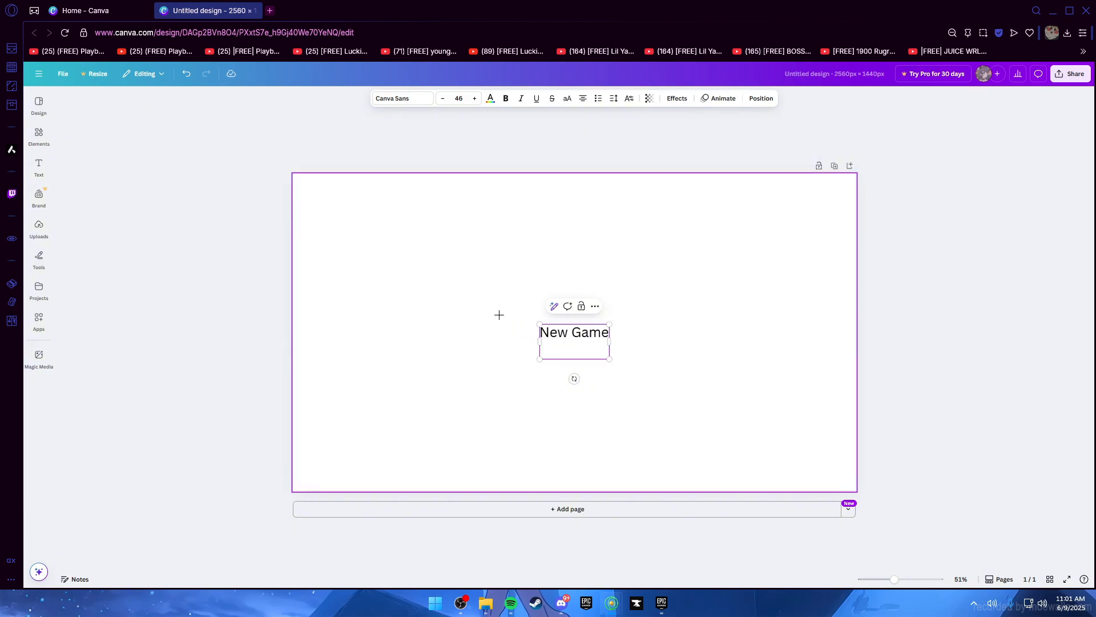
key(BackSpace)
click(658, 316)
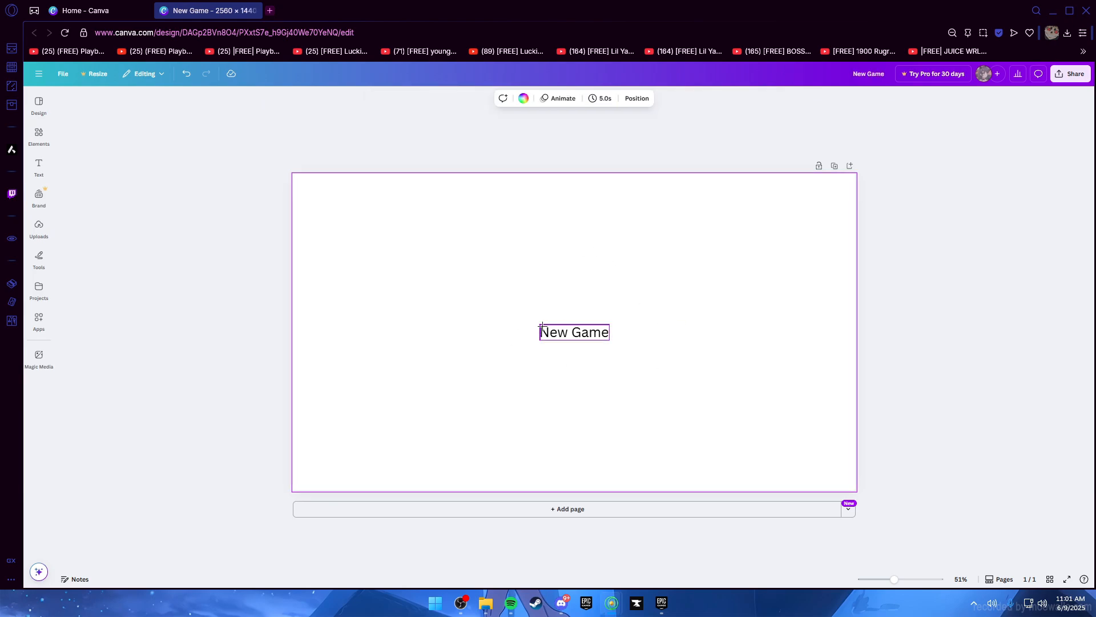
Enlarge the "New Game" text to a font size of about 64 and centre it on the page
click(606, 332)
drag(610, 322, 637, 318)
drag(548, 336, 575, 336)
click(601, 368)
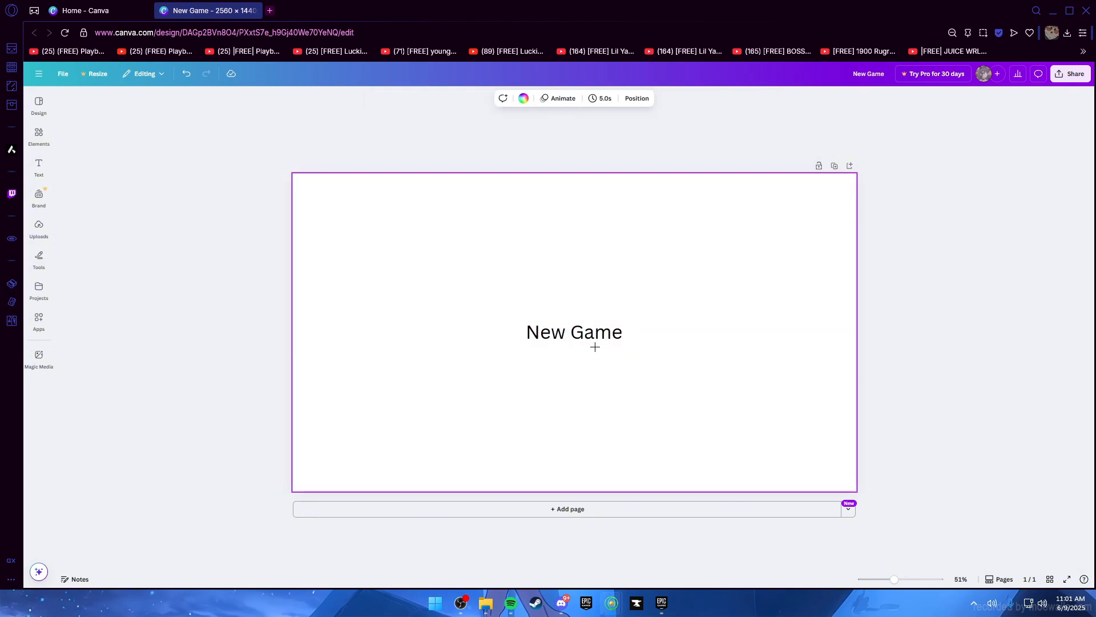
Browse the ready-made font combinations for a style that could suit the "New Game" button text
click(39, 166)
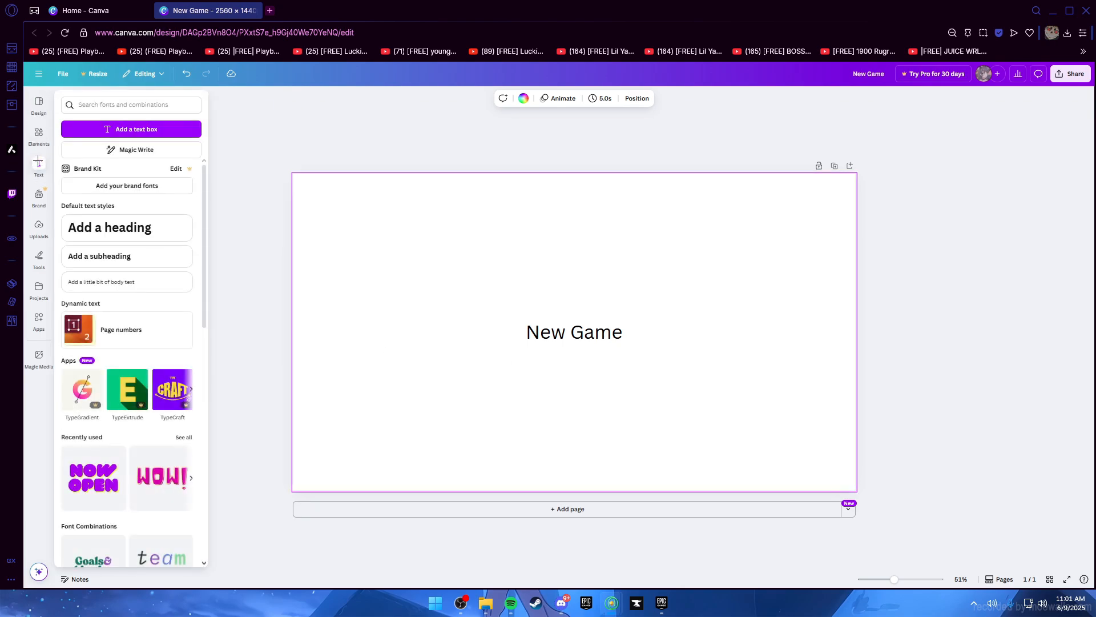
scroll(153, 263, down, 2)
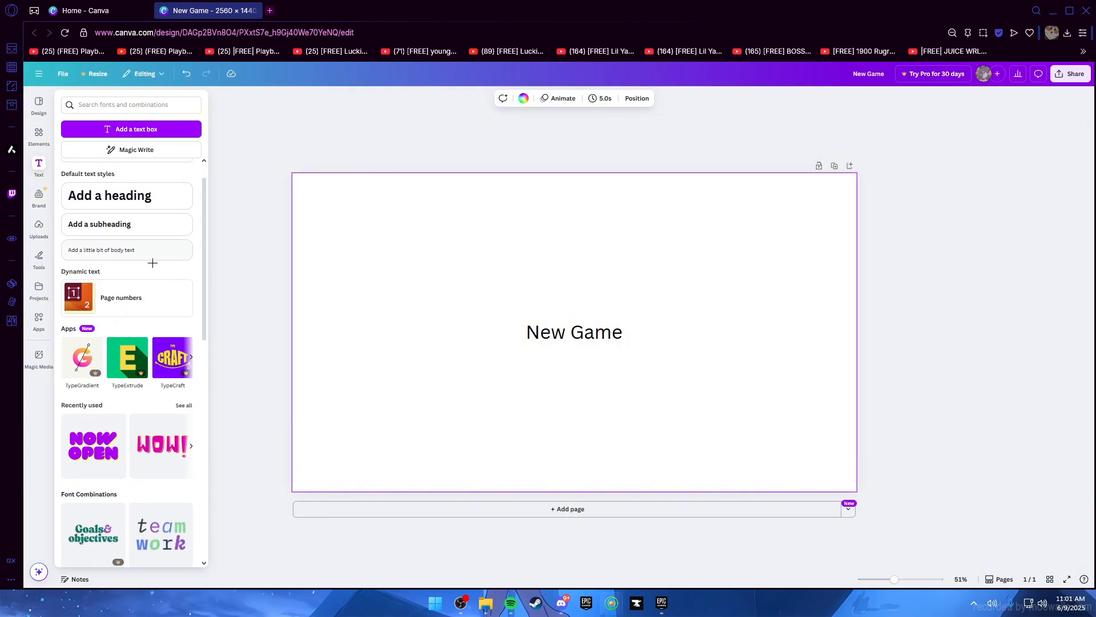
scroll(152, 262, down, 4)
scroll(111, 323, down, 2)
click(60, 363)
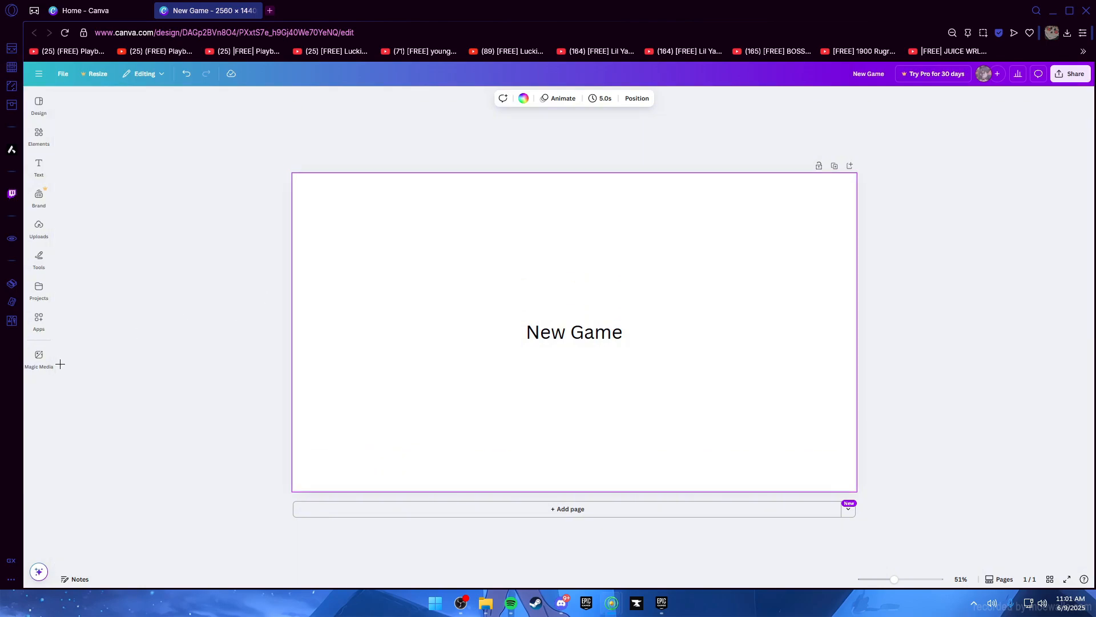
click(38, 165)
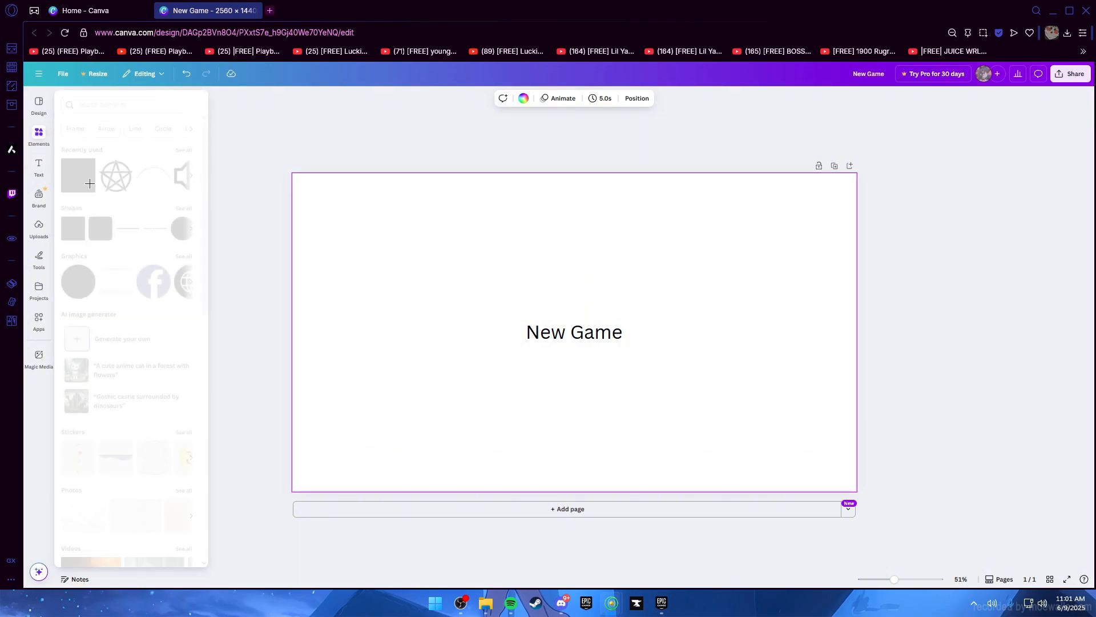
scroll(120, 268, down, 8)
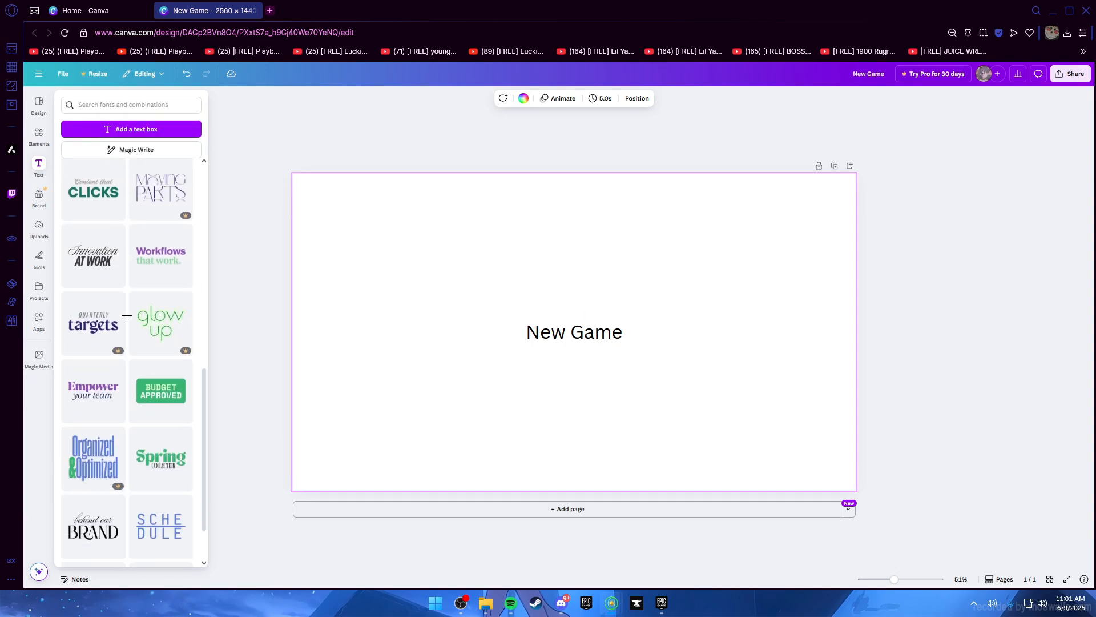
scroll(129, 316, down, 6)
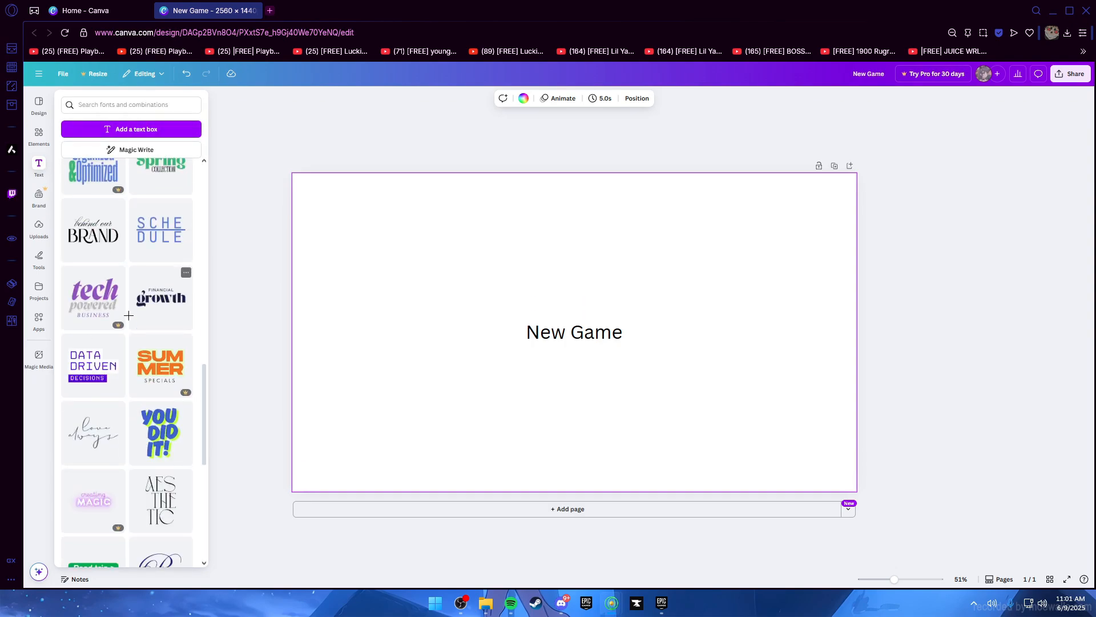
scroll(141, 422, down, 4)
scroll(141, 422, down, 3)
scroll(141, 422, up, 1)
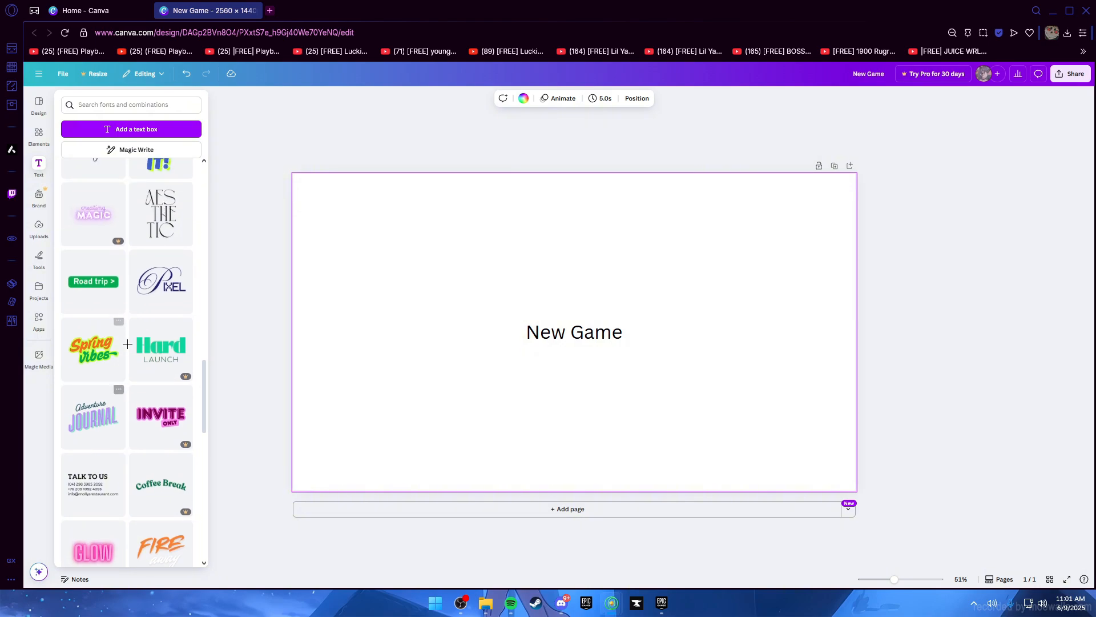
click(297, 417)
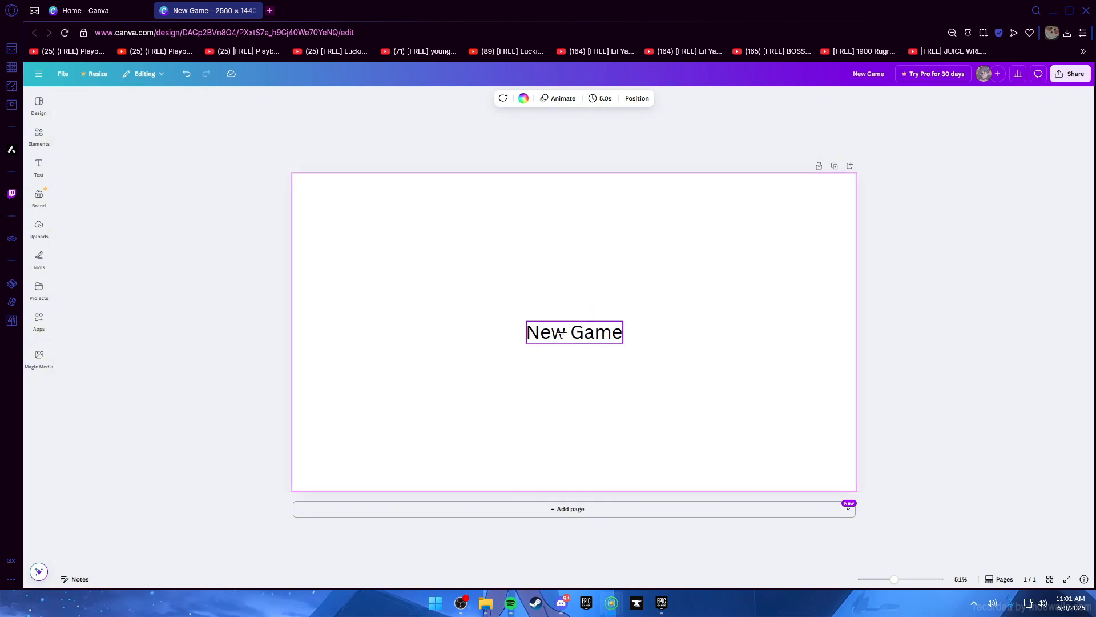
click(579, 335)
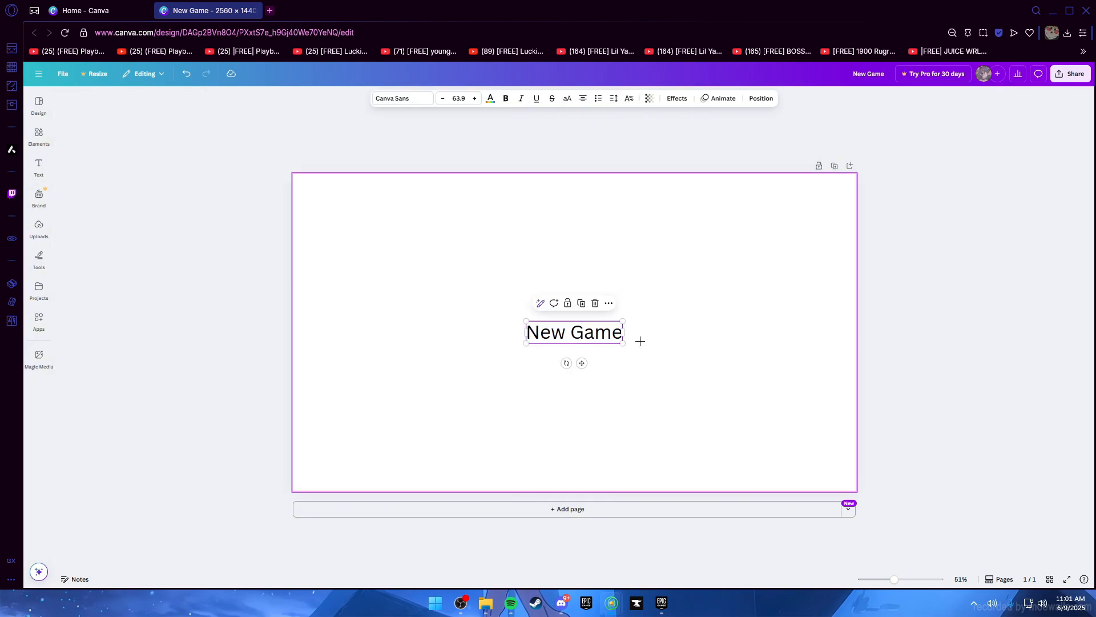
click(639, 277)
click(601, 329)
scroll(607, 341, up, 2)
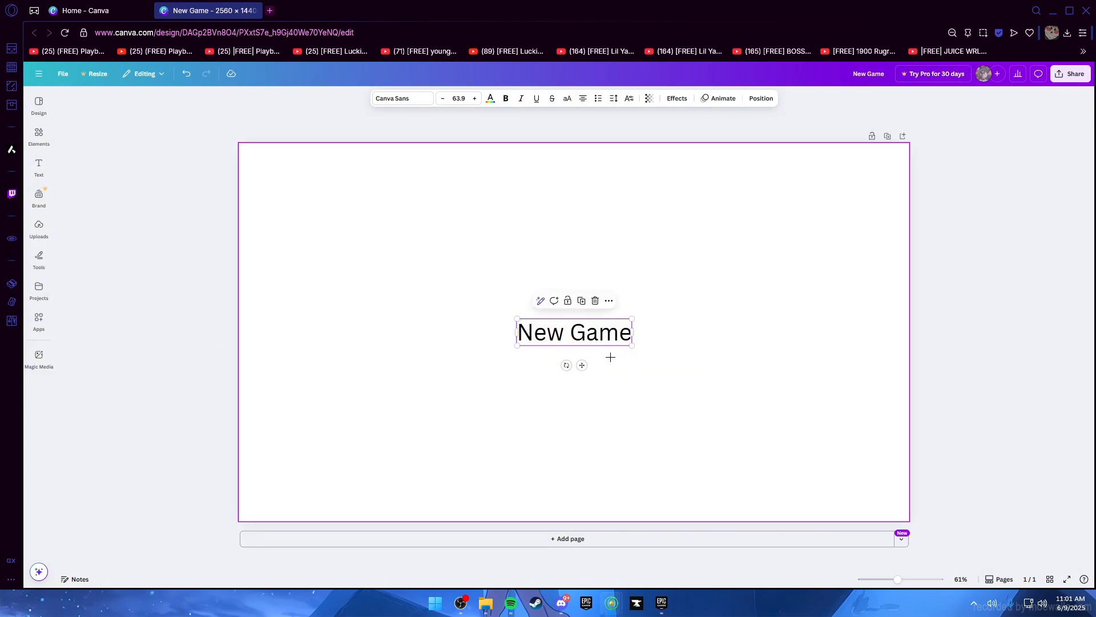
click(38, 168)
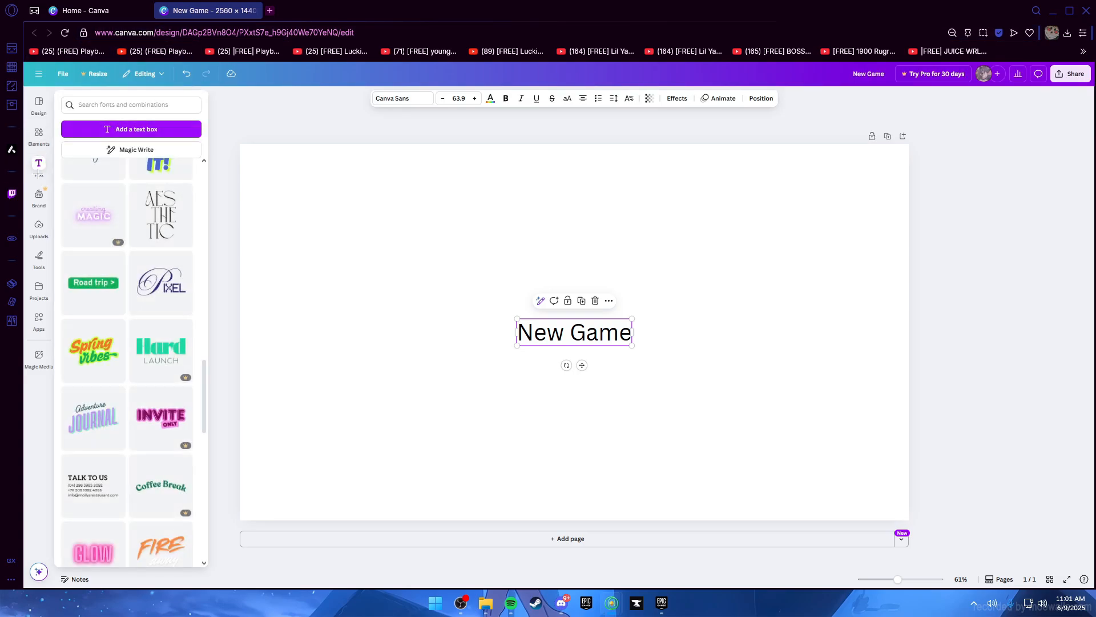
click(38, 136)
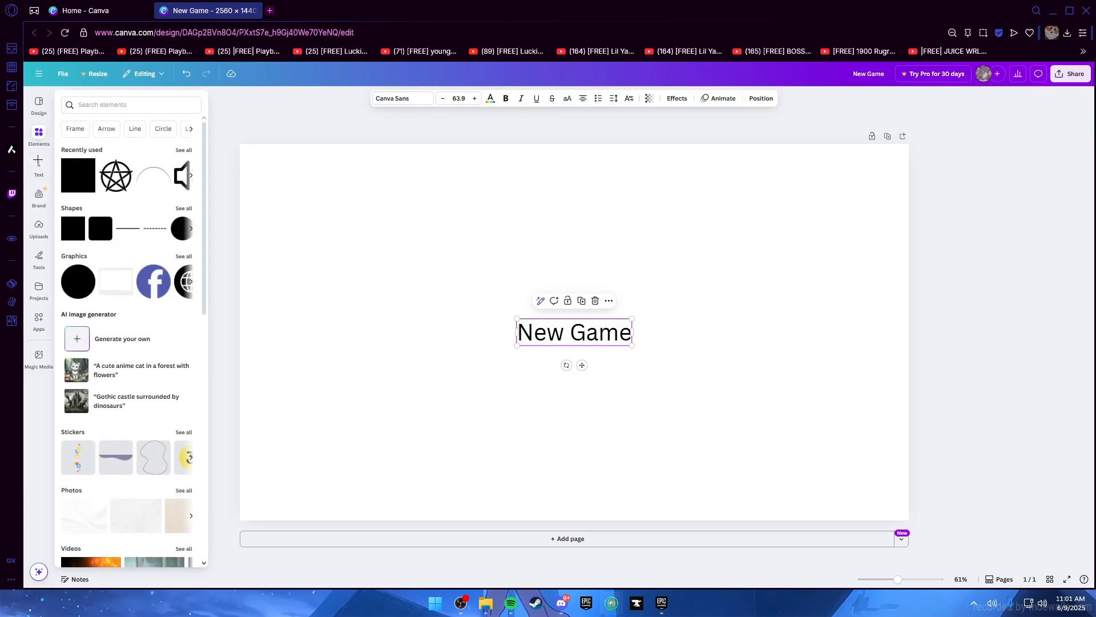
click(38, 167)
click(39, 166)
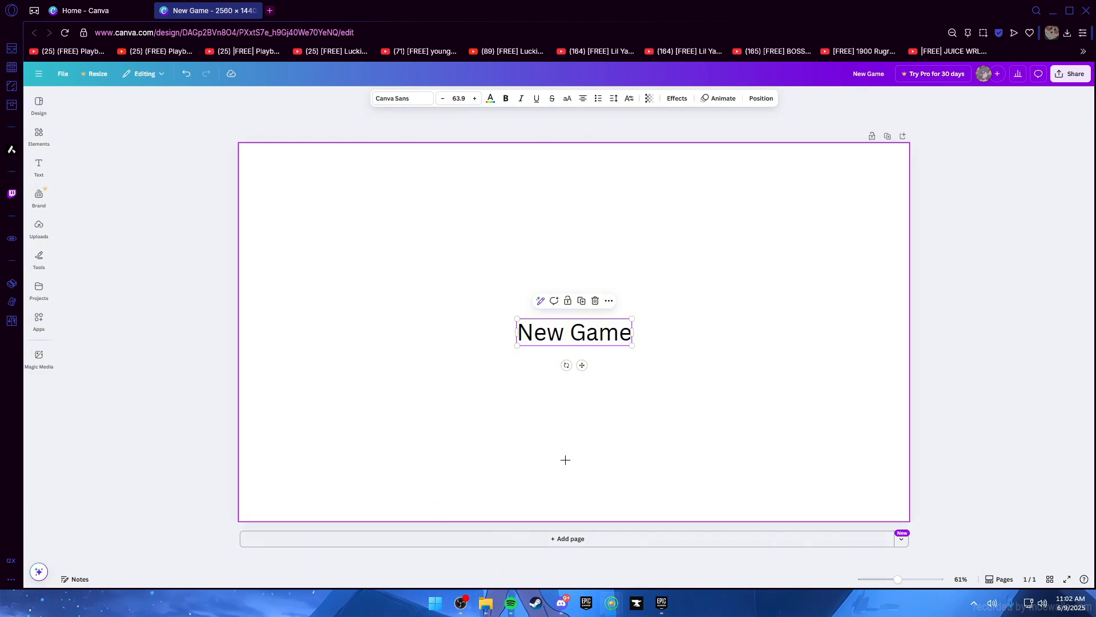
click(463, 603)
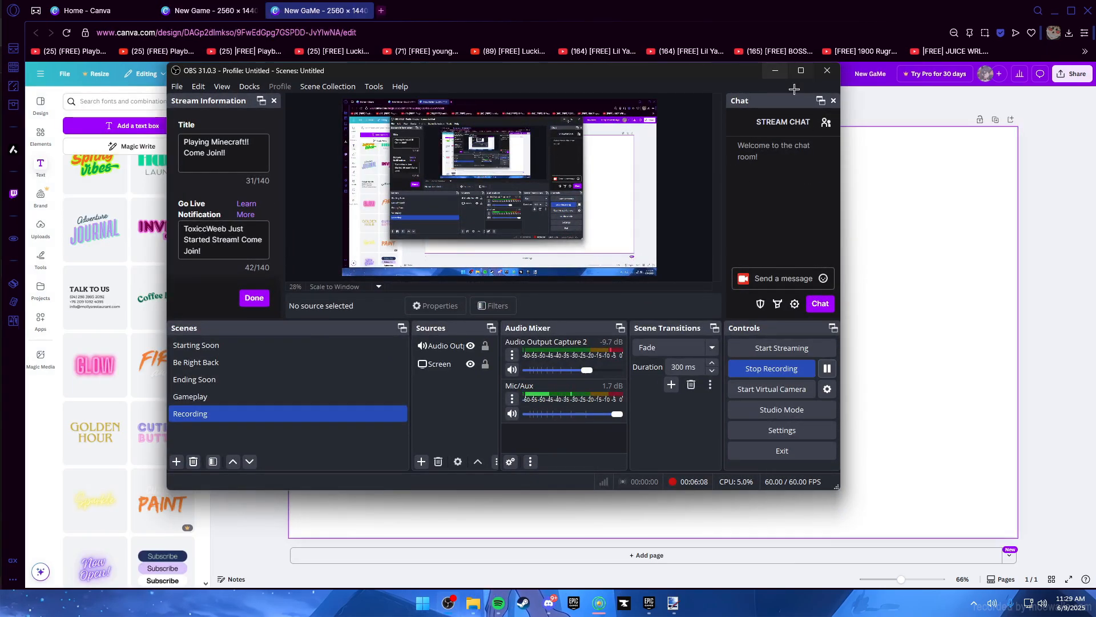
click(774, 69)
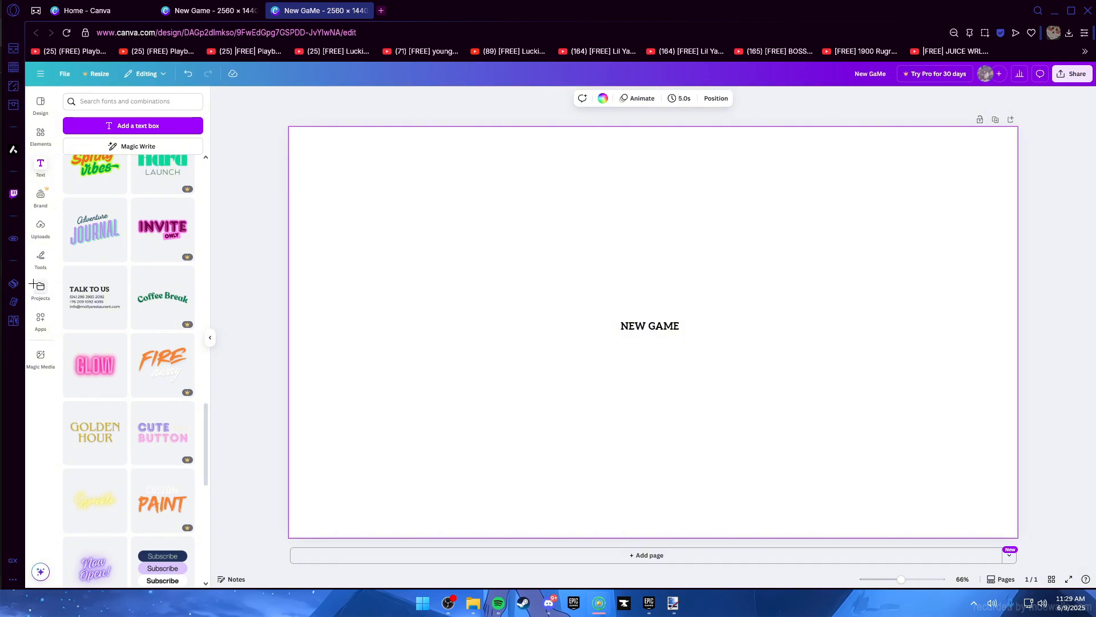
Sketch double angle brackets freehand in blue pen on both sides of the "NEW GAME" text
click(40, 257)
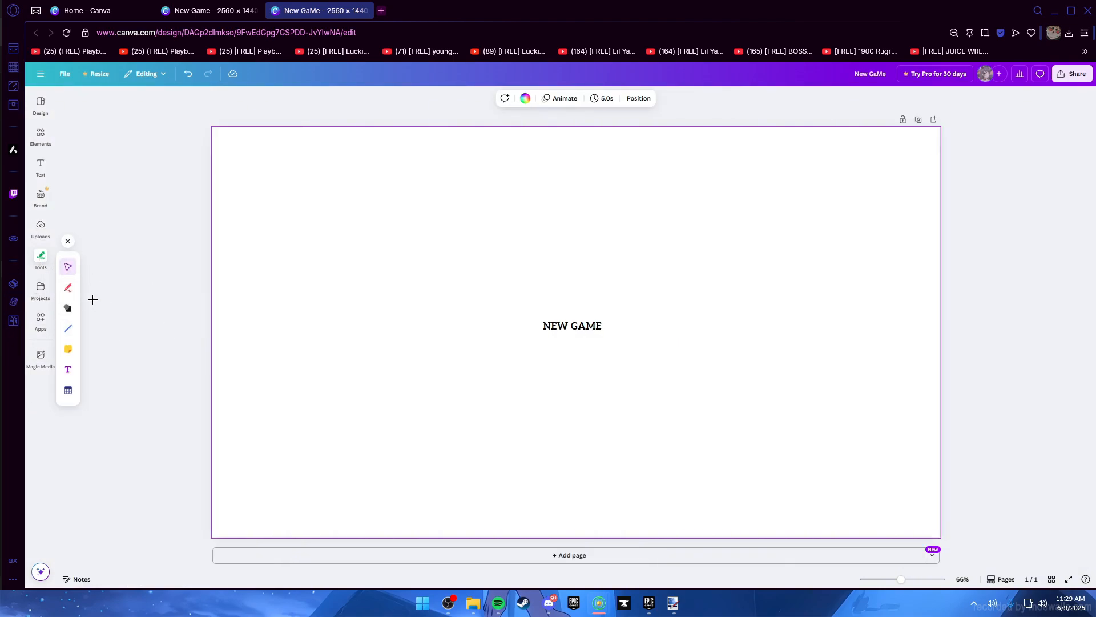
click(69, 289)
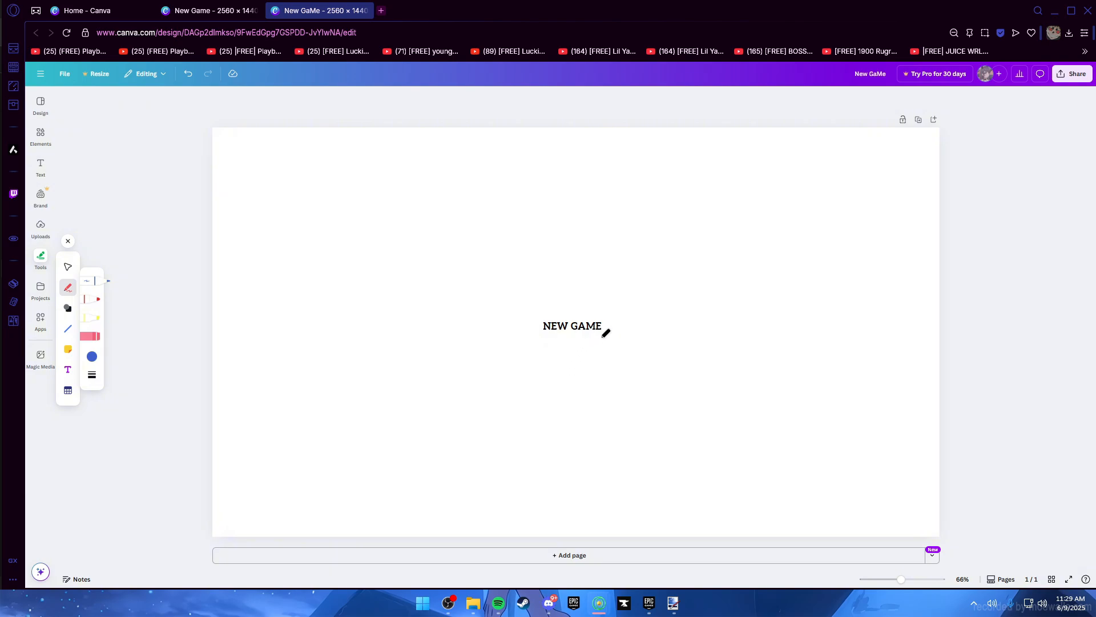
scroll(551, 330, up, 2)
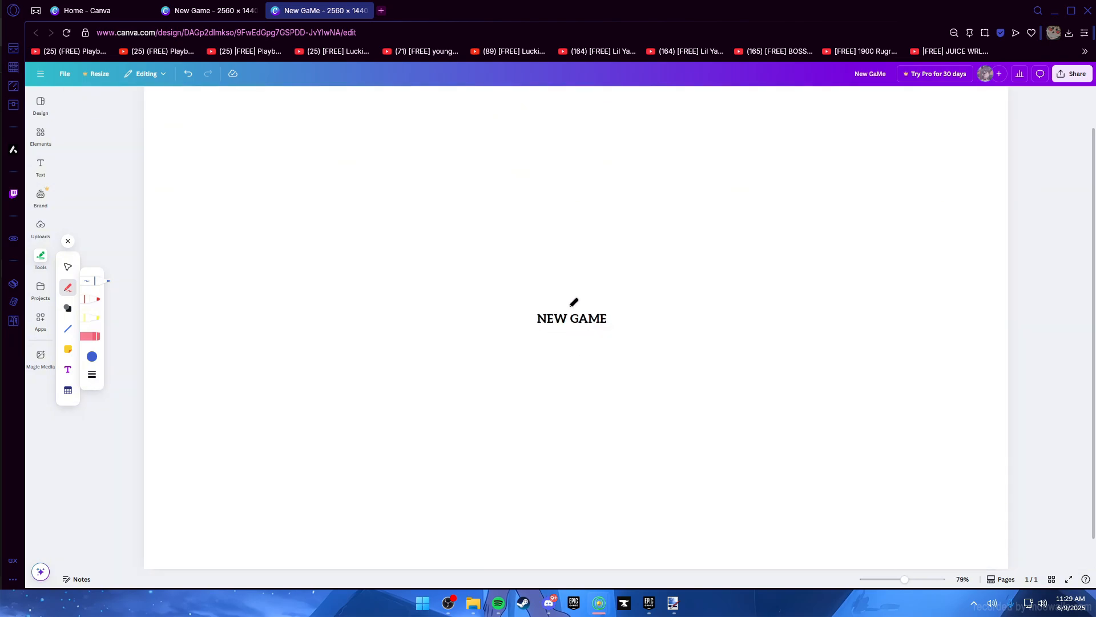
scroll(561, 324, up, 2)
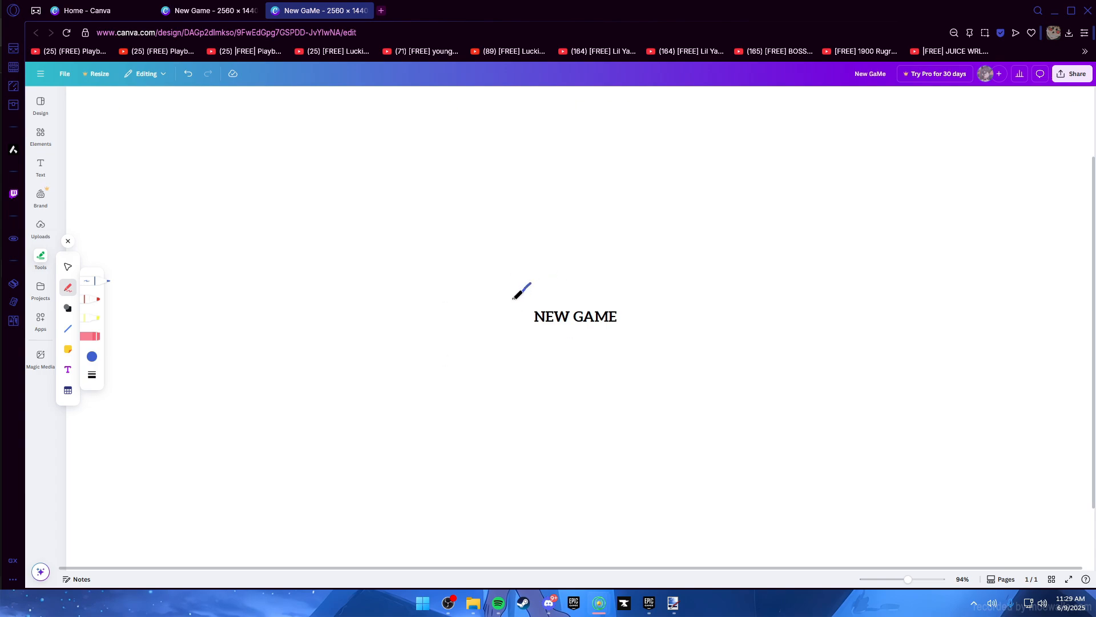
mouse_move(530, 283)
mouse_down()
mouse_move(524, 330)
mouse_move(559, 349)
mouse_up()
key(ctrl+z)
drag(531, 334, 536, 341)
drag(628, 297, 645, 326)
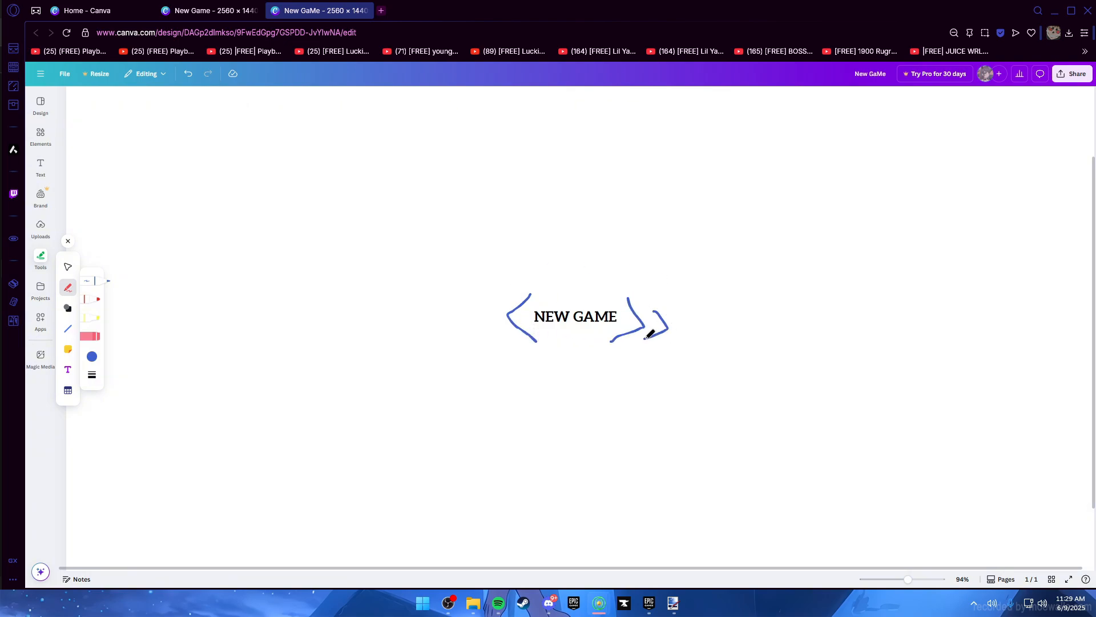
drag(646, 337, 646, 339)
mouse_move(494, 306)
mouse_down()
mouse_move(485, 329)
mouse_move(495, 337)
mouse_up()
Undo all the pen strokes around the "NEW GAME" text and leave the drawing tools
scroll(565, 291, down, 3)
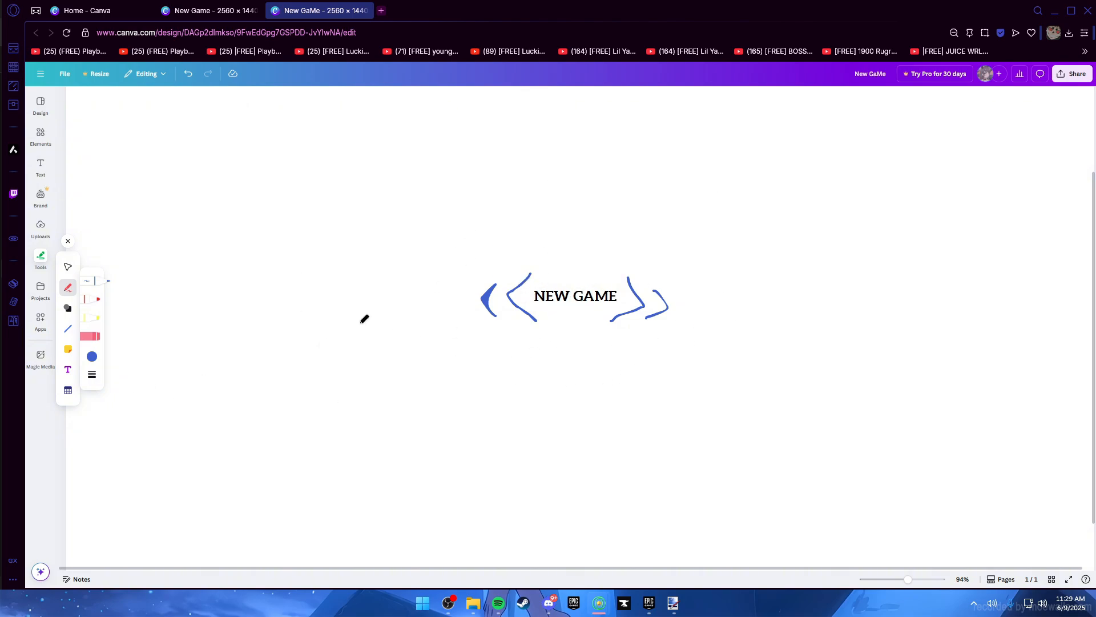
key(ctrl+z)
key(ctrl+z)
key(ctrl+z)
key(ctrl+z)
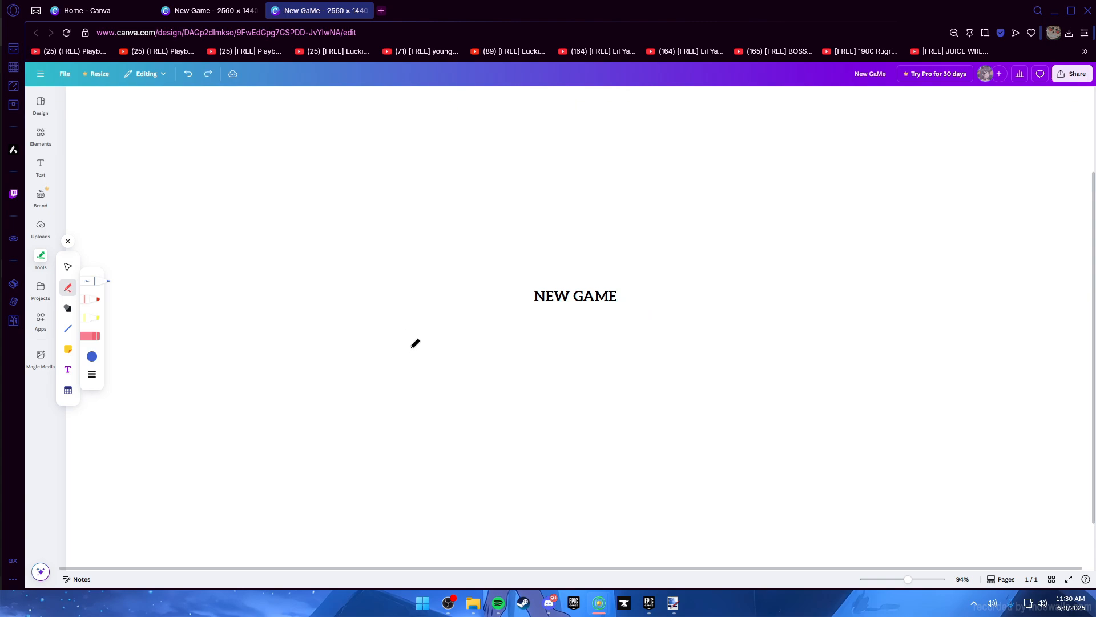
click(68, 241)
click(564, 287)
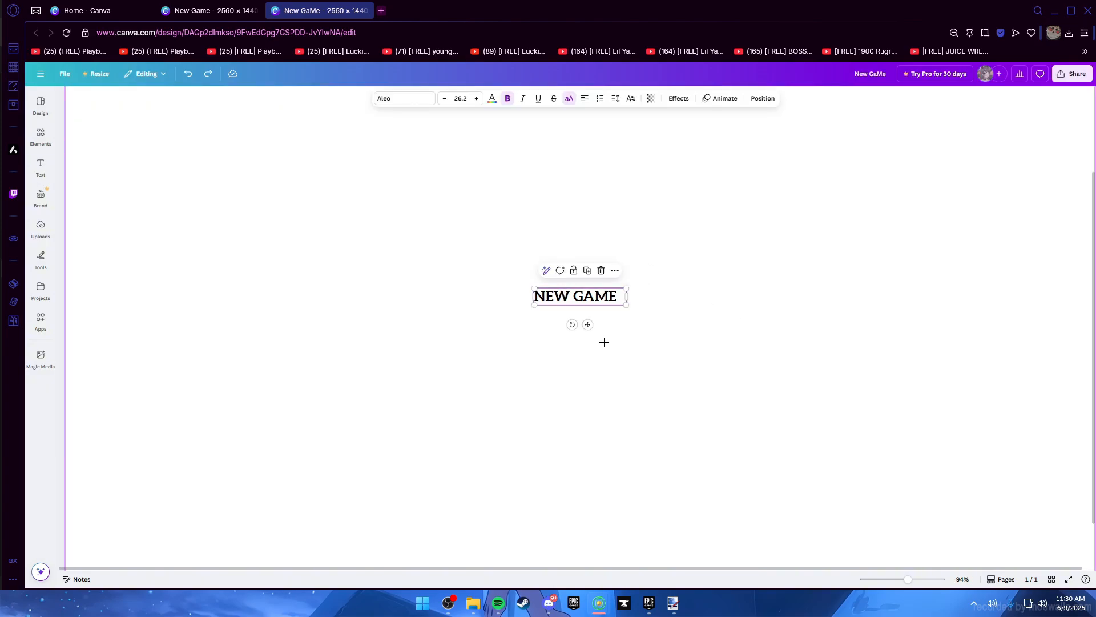
scroll(503, 291, down, 3)
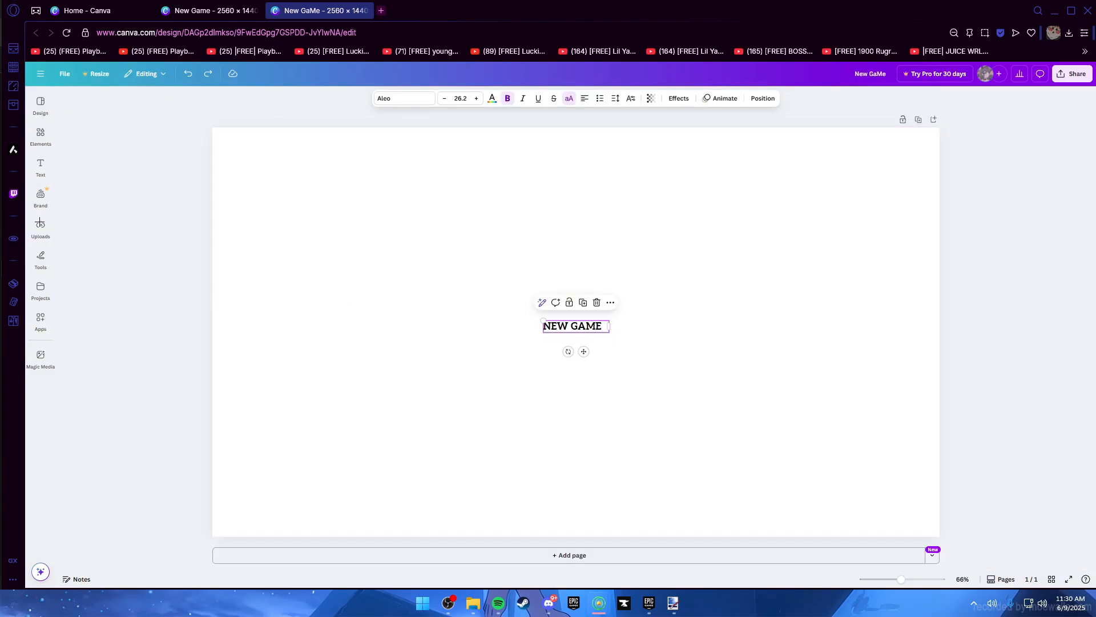
click(39, 164)
click(36, 155)
scroll(514, 317, up, 3)
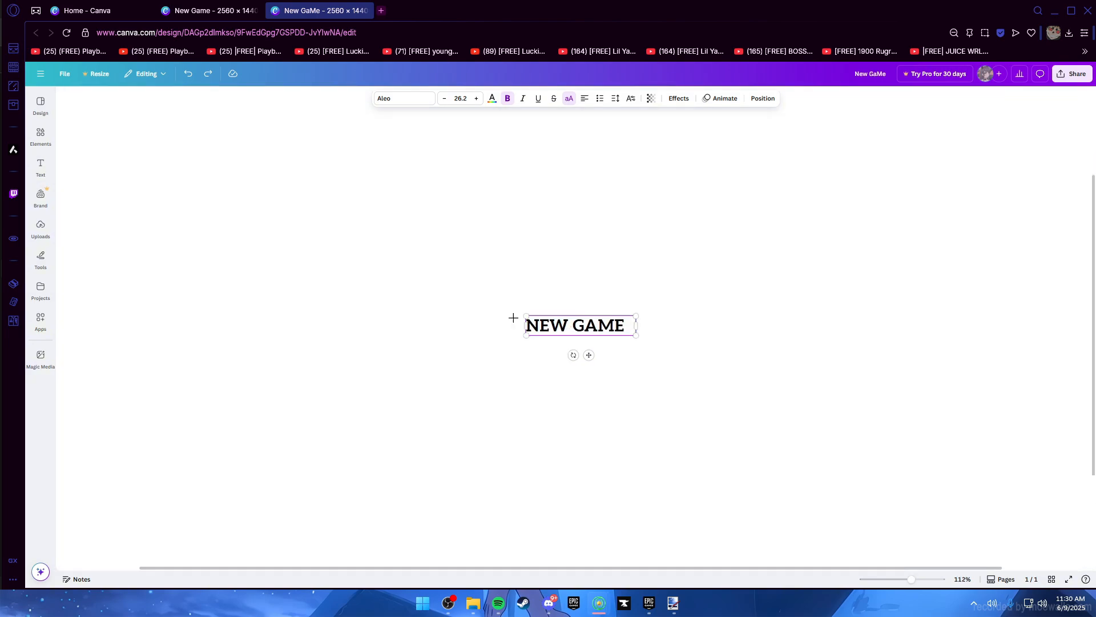
click(529, 316)
text(G)
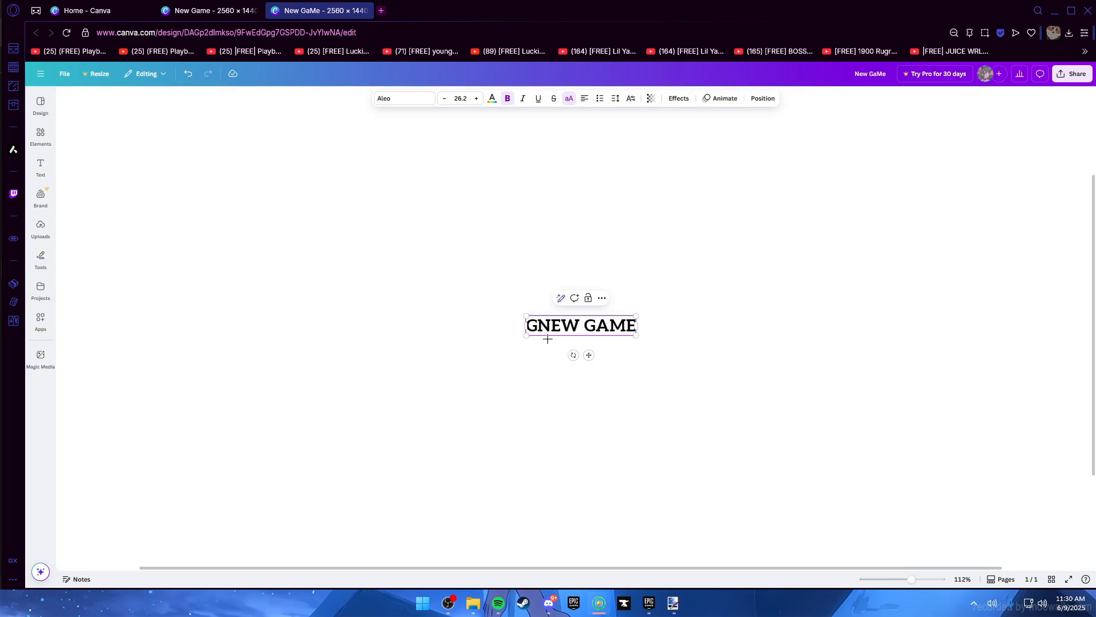
key(BackSpace)
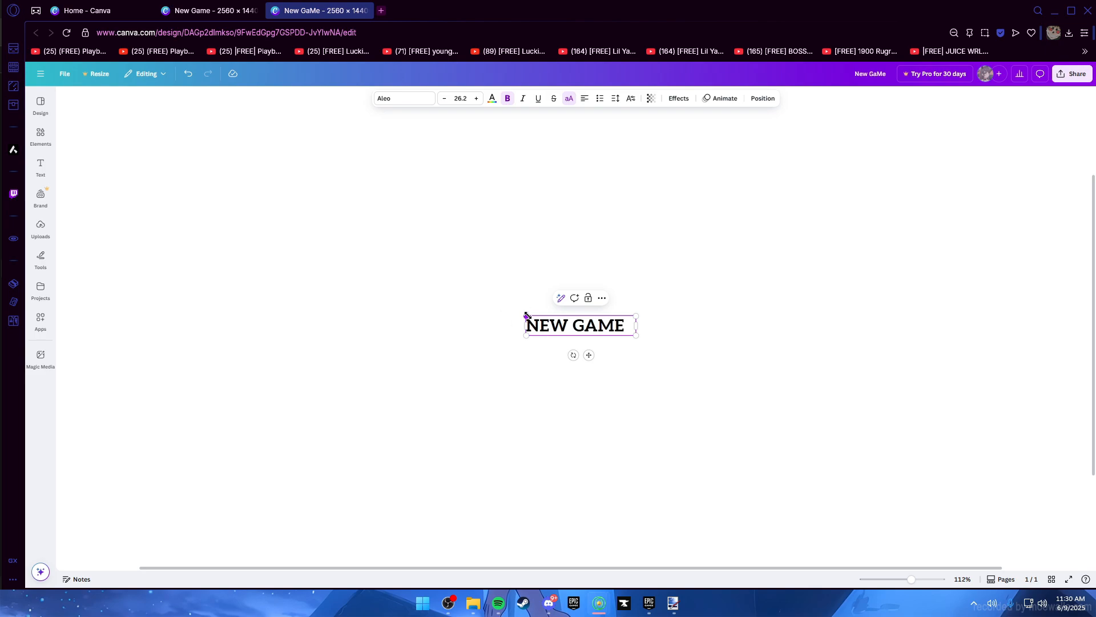
Enlarge the "NEW GAME" text to a font size of about 33.4 and re-centre it on the page
drag(526, 315, 500, 296)
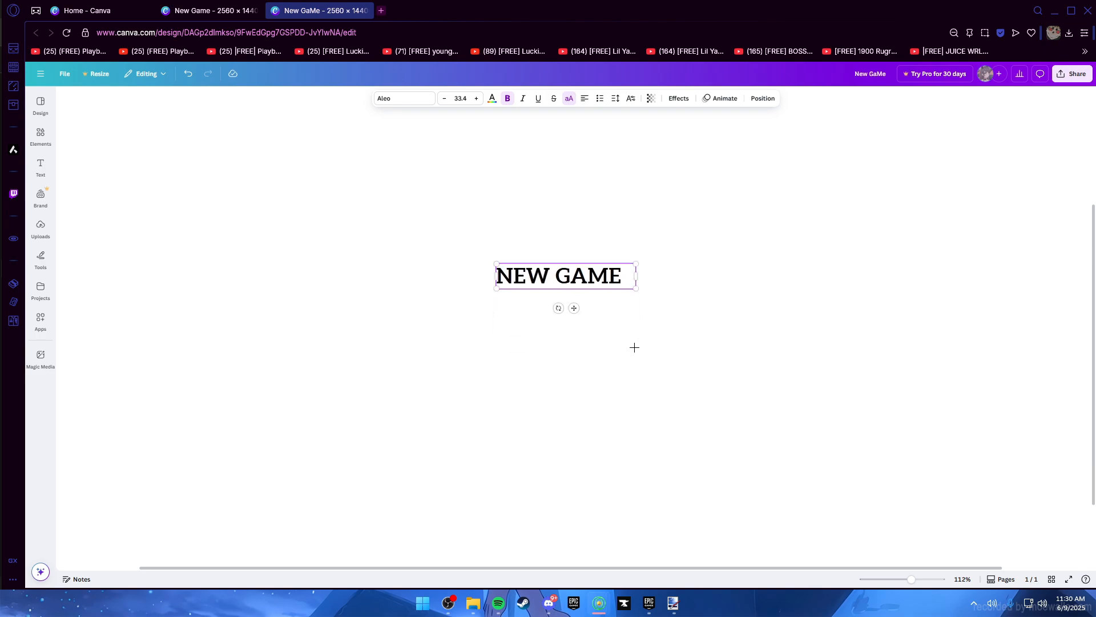
scroll(635, 347, down, 5)
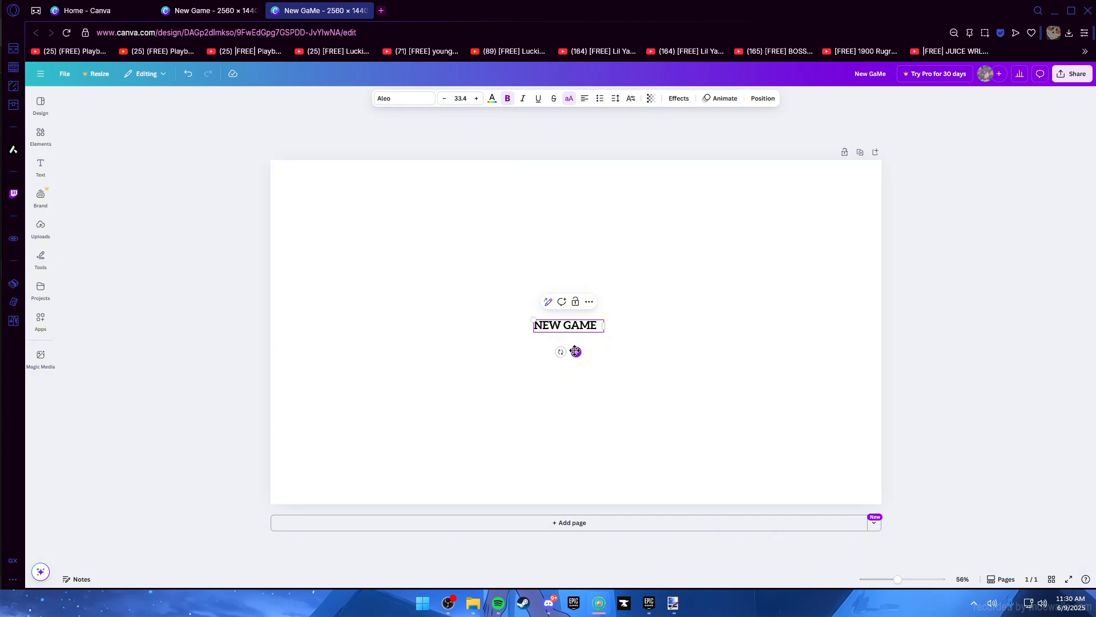
drag(575, 351, 582, 351)
scroll(619, 334, up, 6)
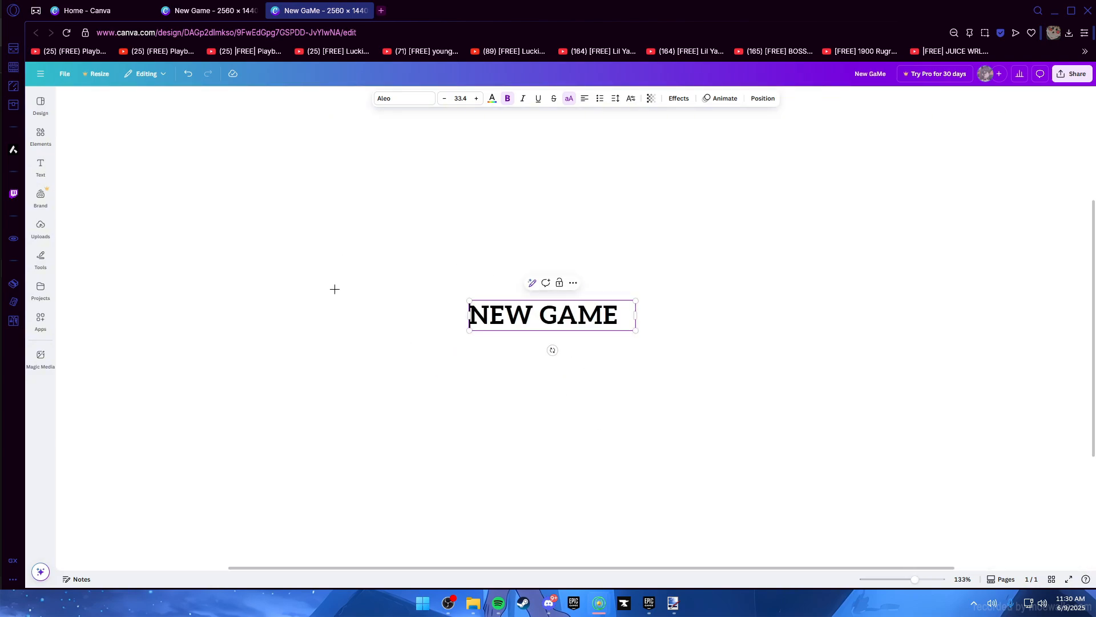
scroll(334, 289, down, 6)
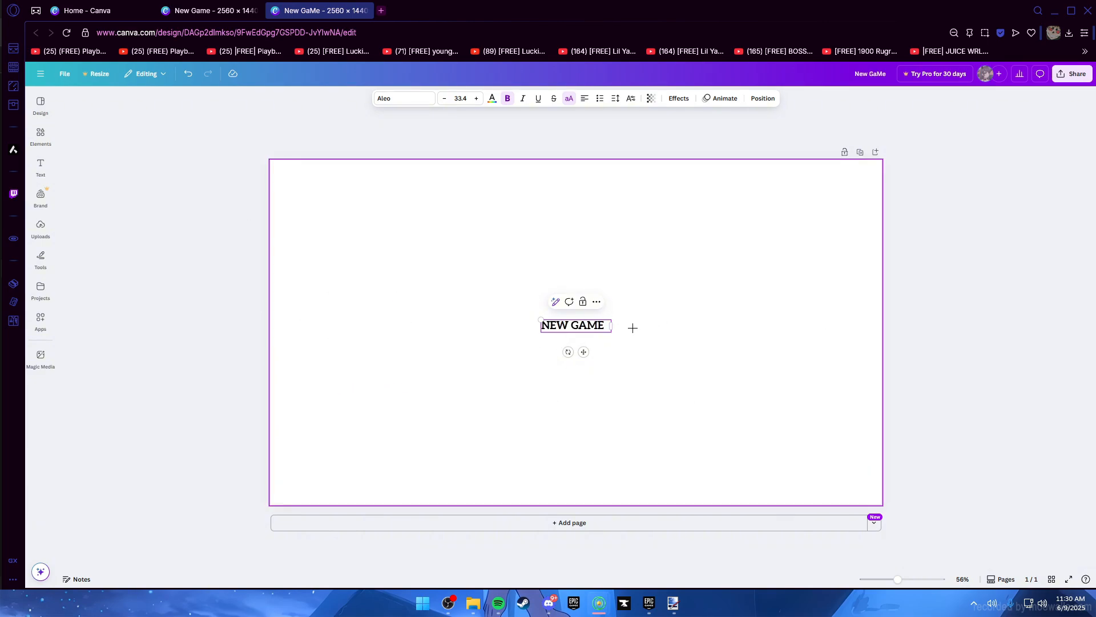
scroll(631, 343, up, 3)
scroll(546, 357, up, 1)
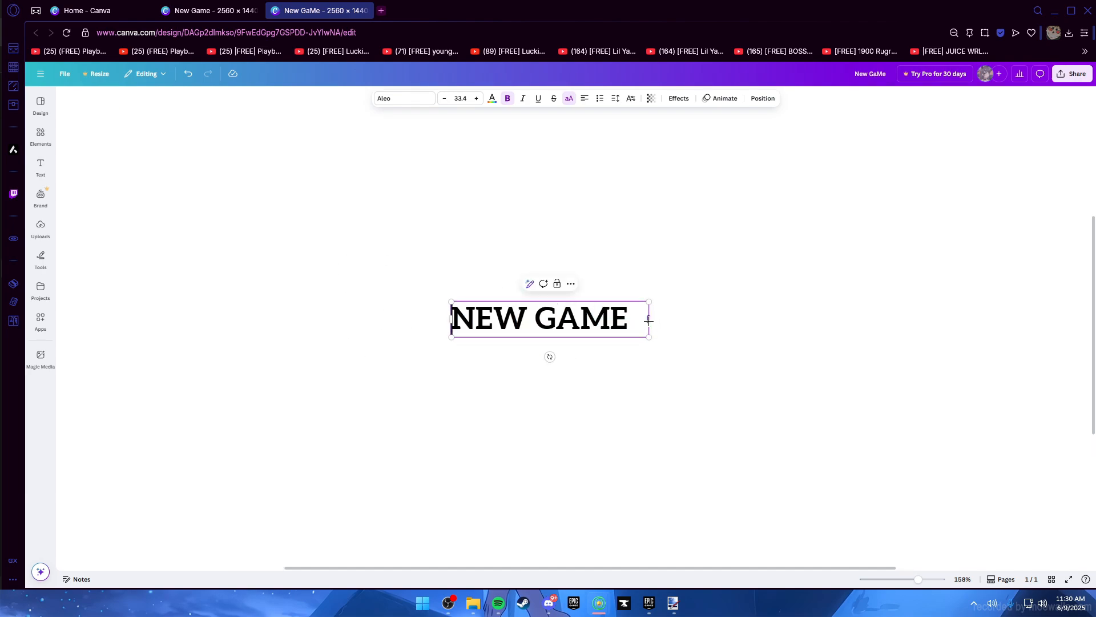
click(198, 320)
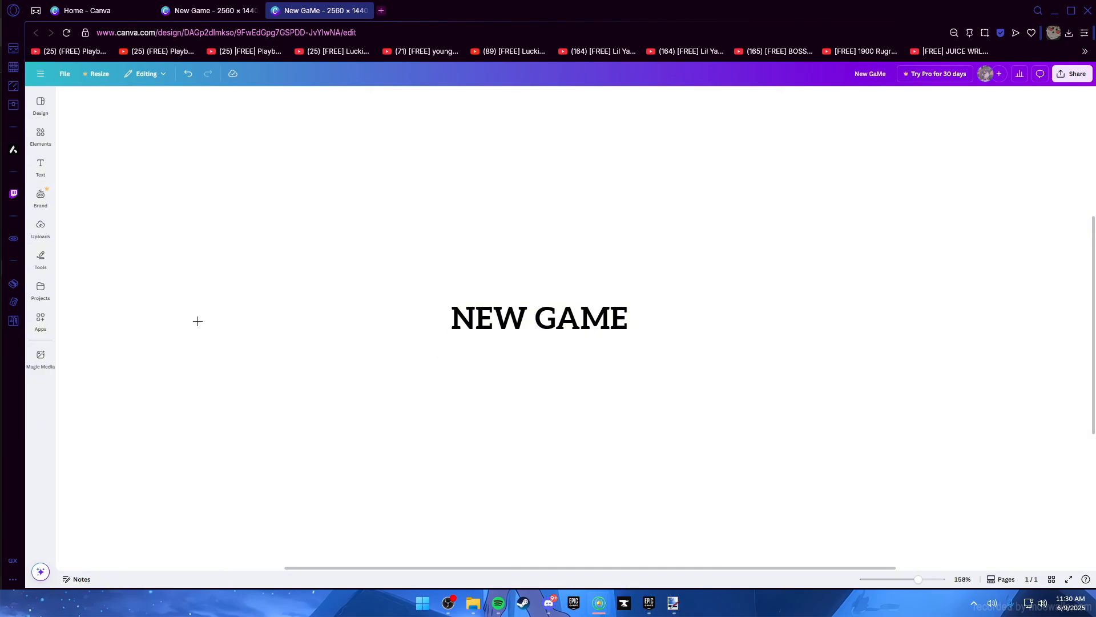
Look through the elements library for arrow graphics that could decorate the button
click(36, 228)
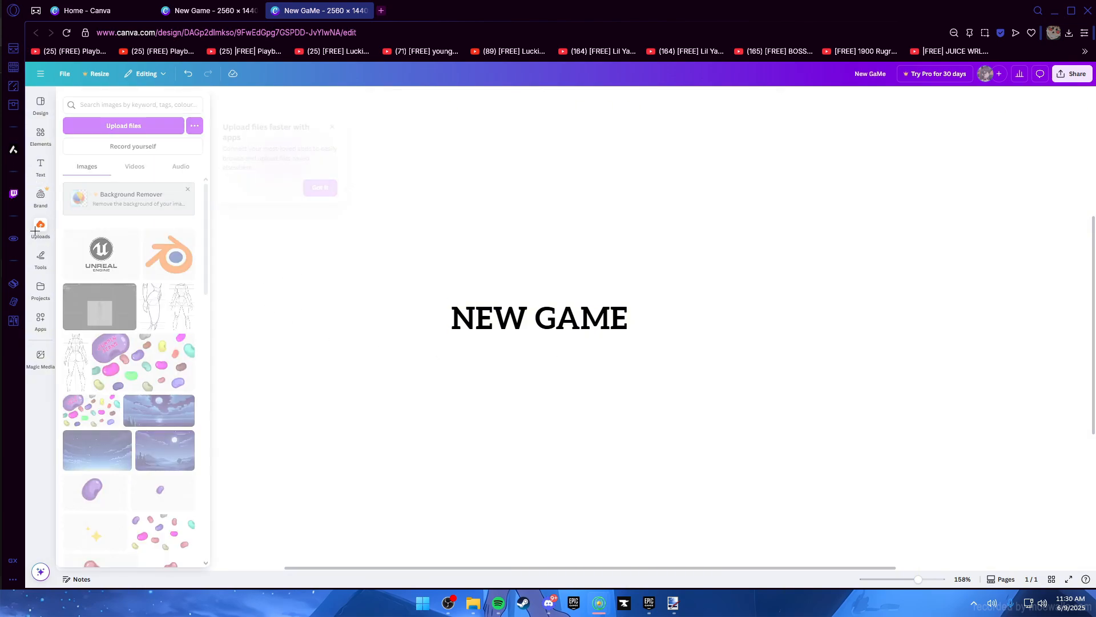
click(37, 172)
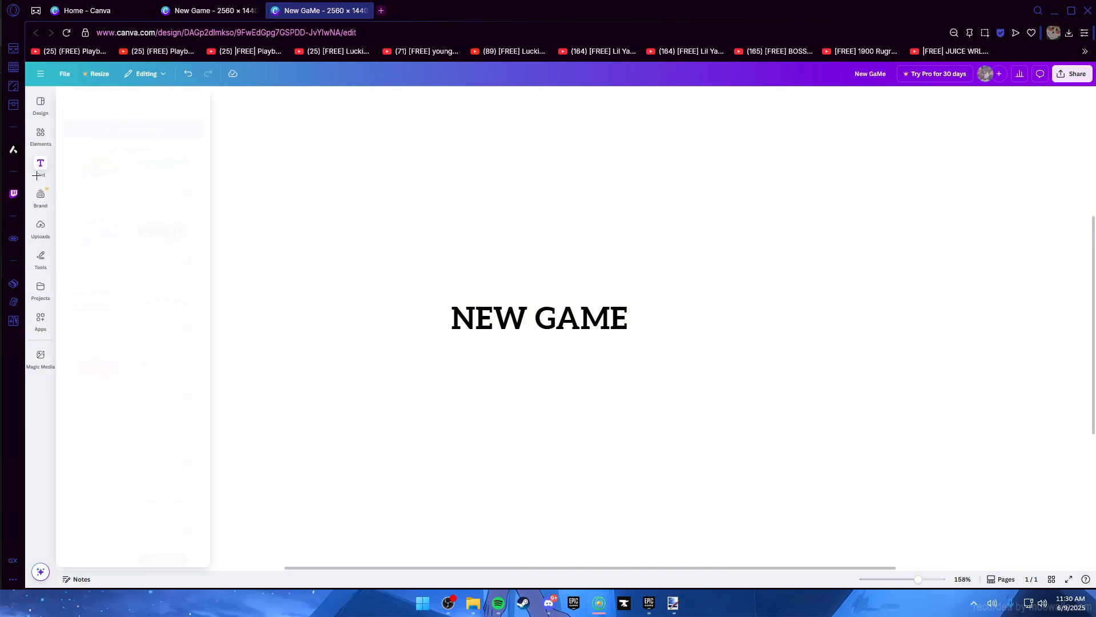
click(40, 134)
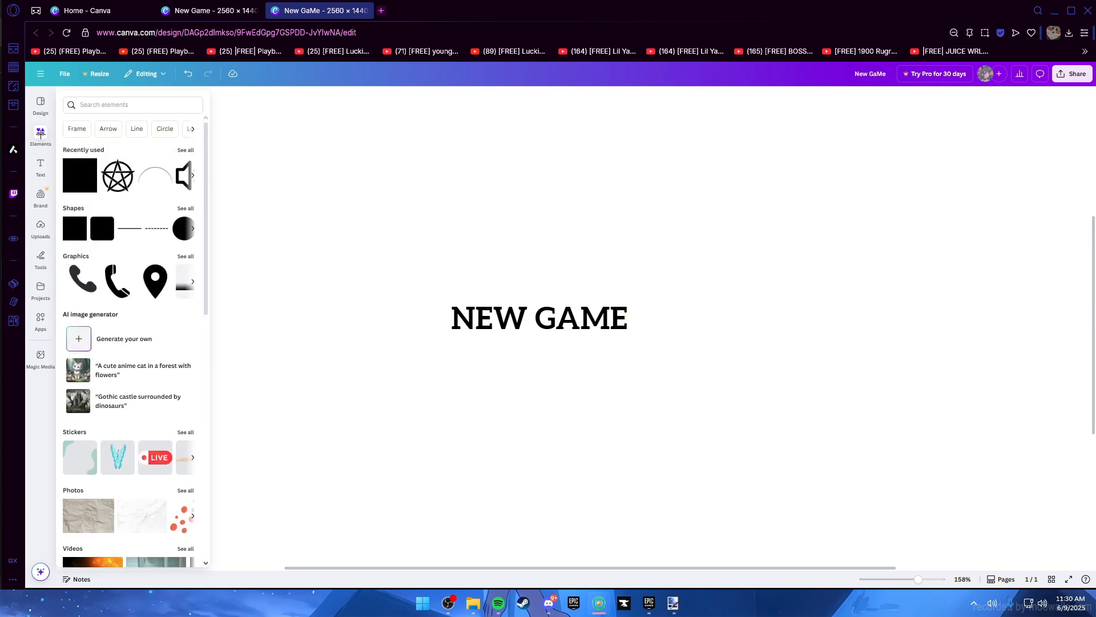
click(108, 129)
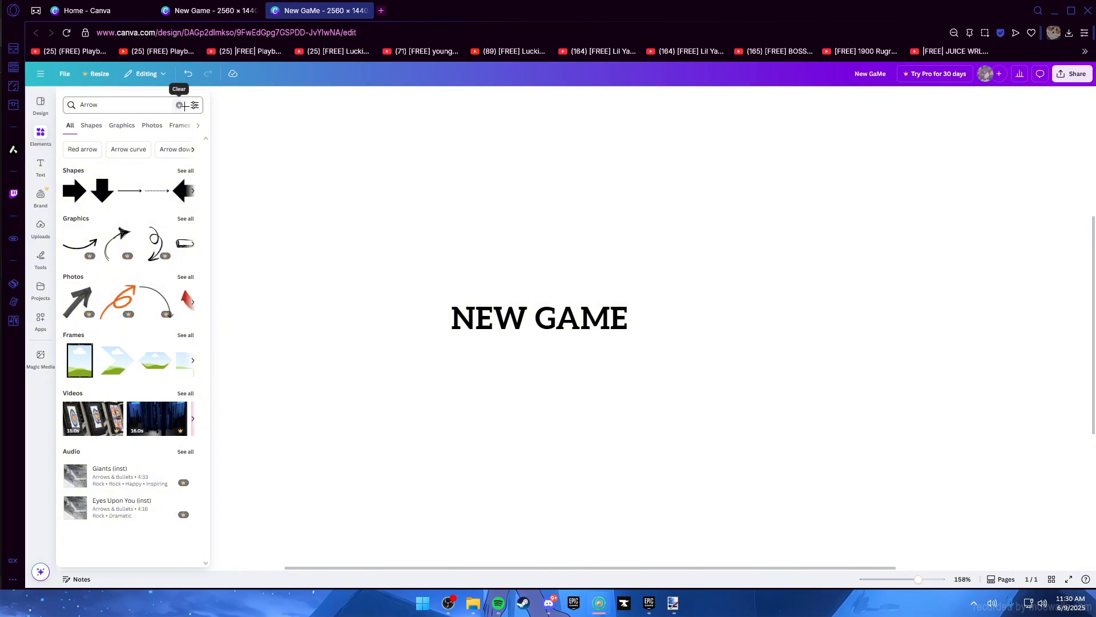
Search the elements library for "rectangles" instead of arrows
click(116, 107)
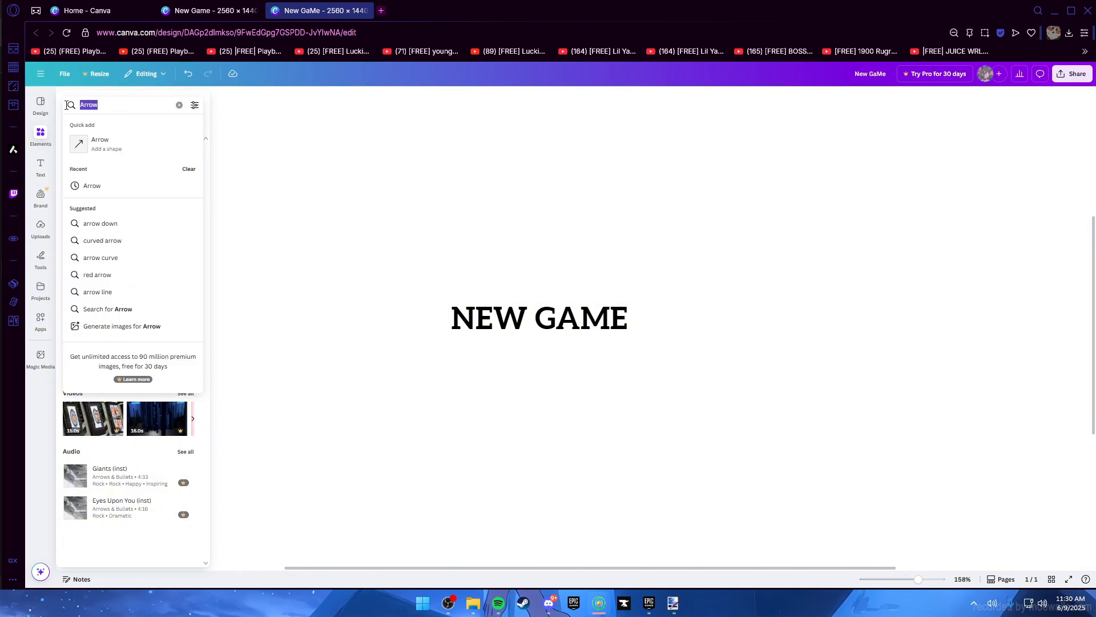
text(rec)
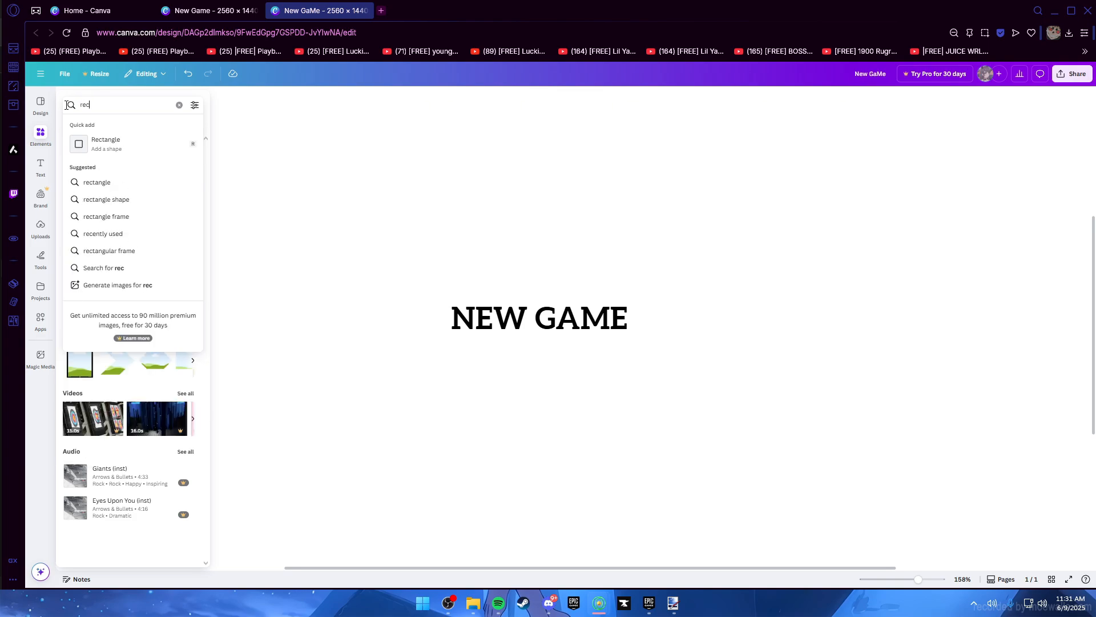
text(tr)
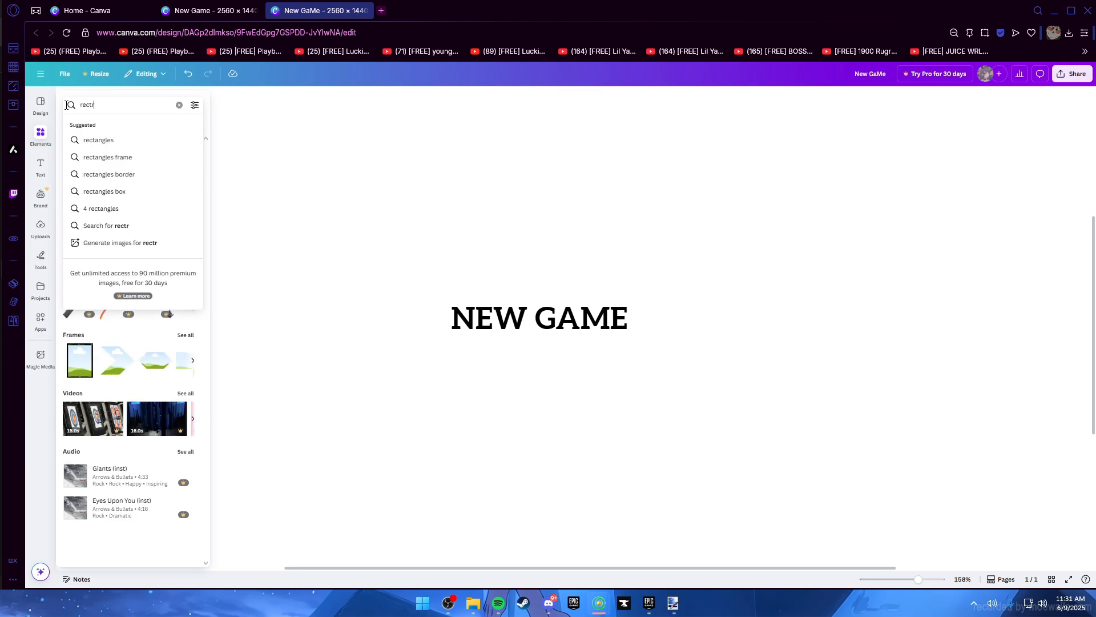
key(Down)
key(Return)
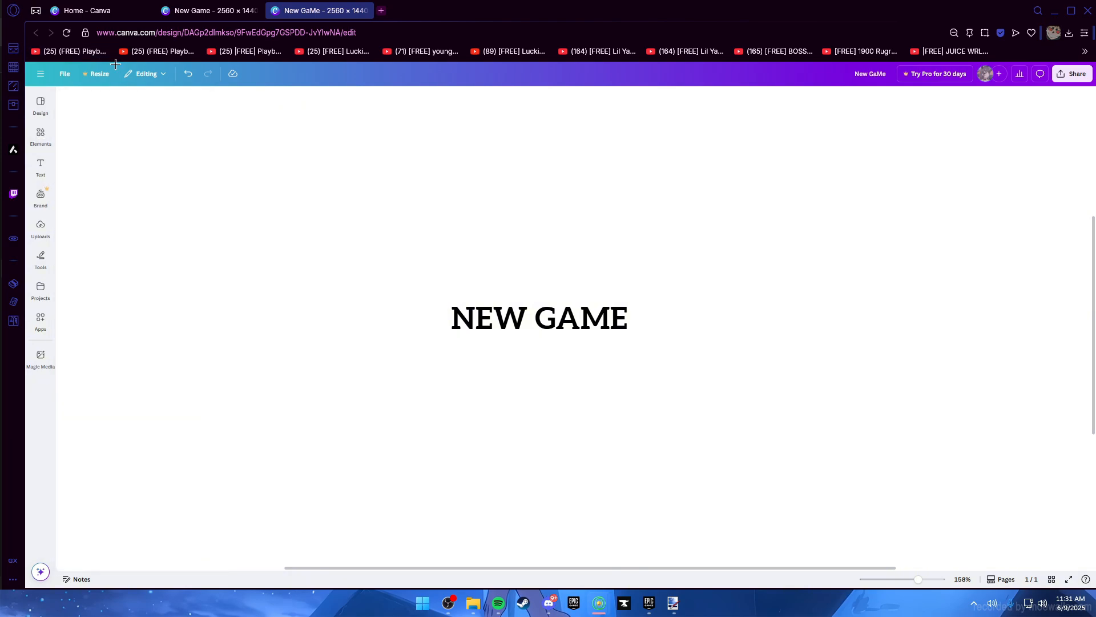
click(50, 170)
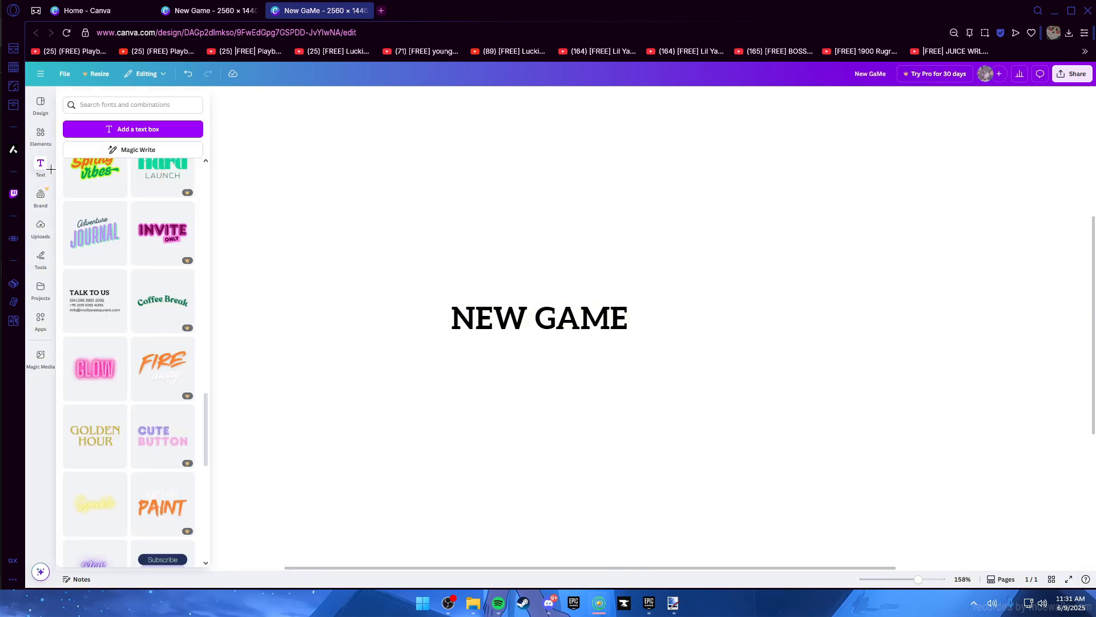
click(45, 137)
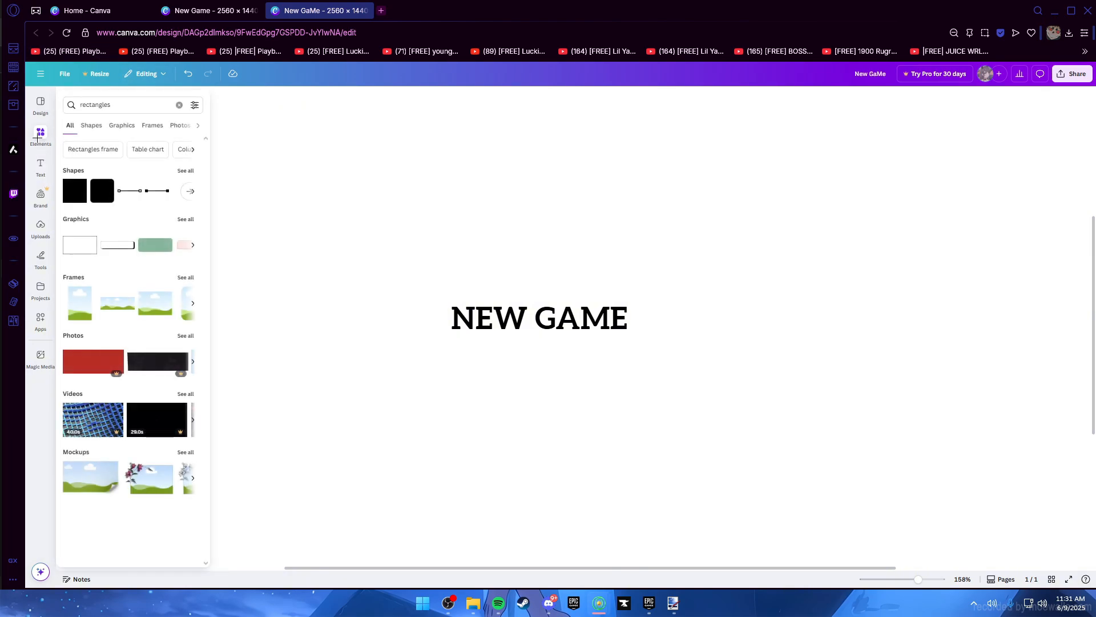
Check the shape results for rectangles and place the black rounded square on the page beside the "NEW GAME" text
click(90, 120)
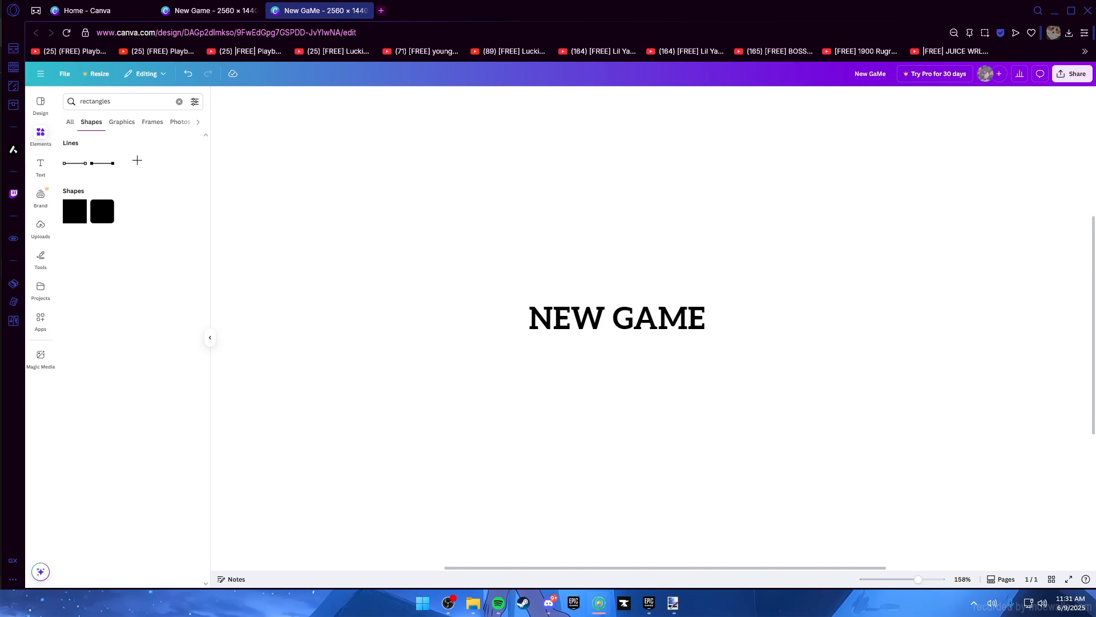
click(70, 122)
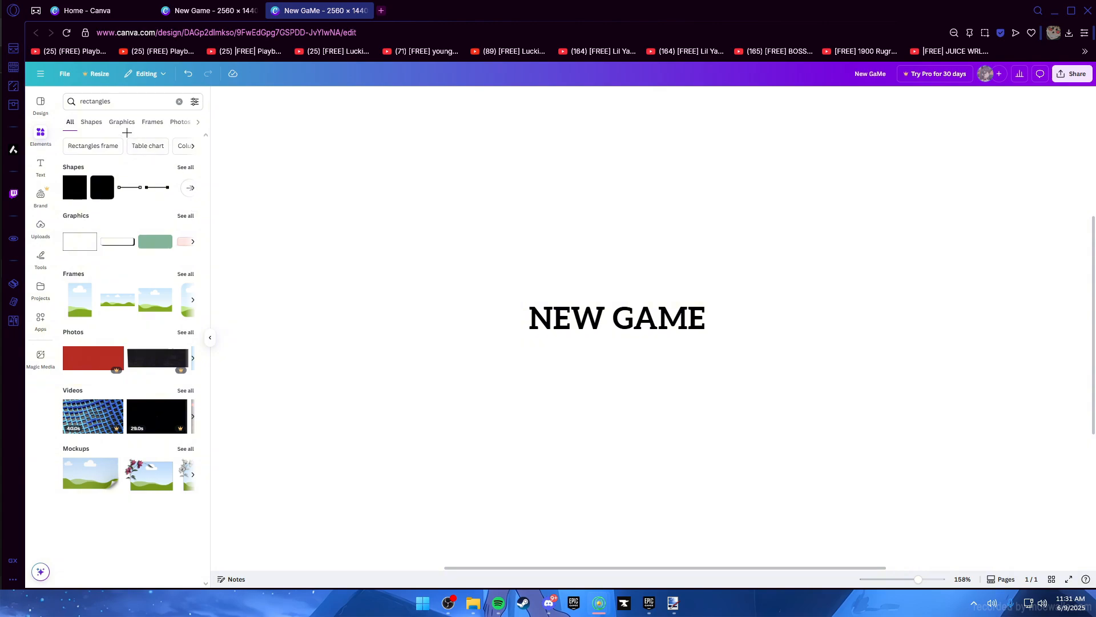
click(117, 101)
key(Return)
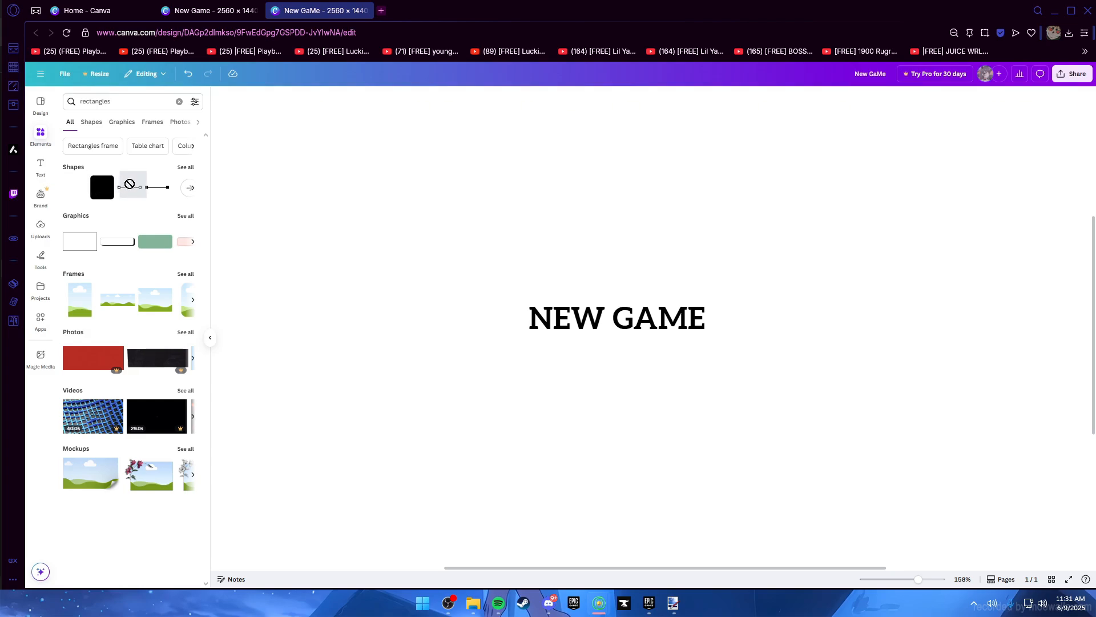
drag(102, 186, 308, 211)
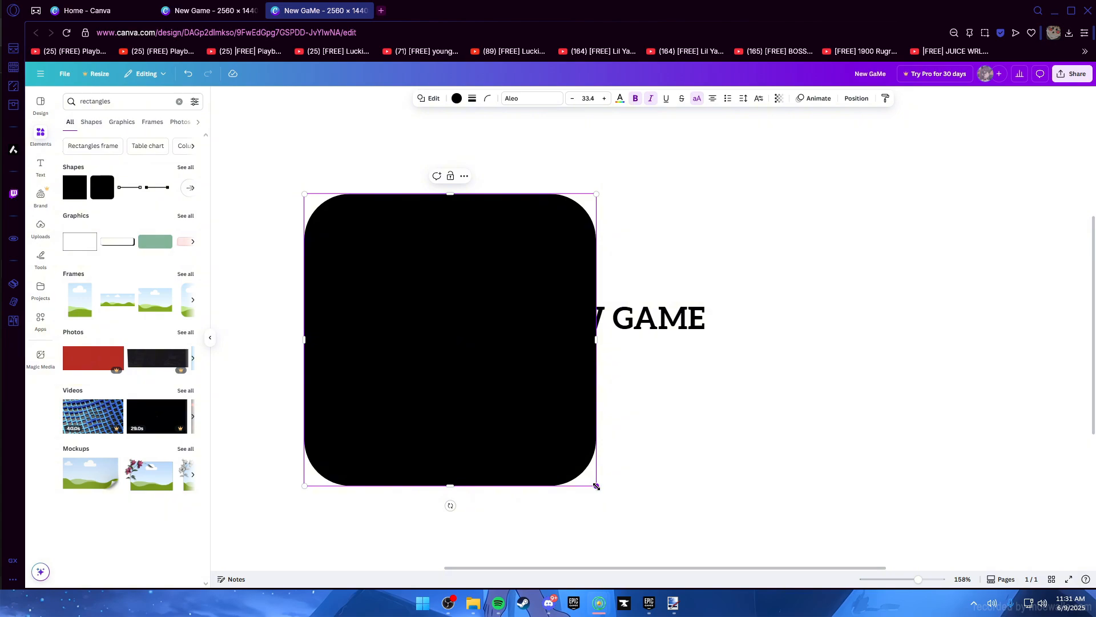
Shrink the black rounded square into a small, wide pill shape clear of the "NEW GAME" text
drag(595, 486, 429, 299)
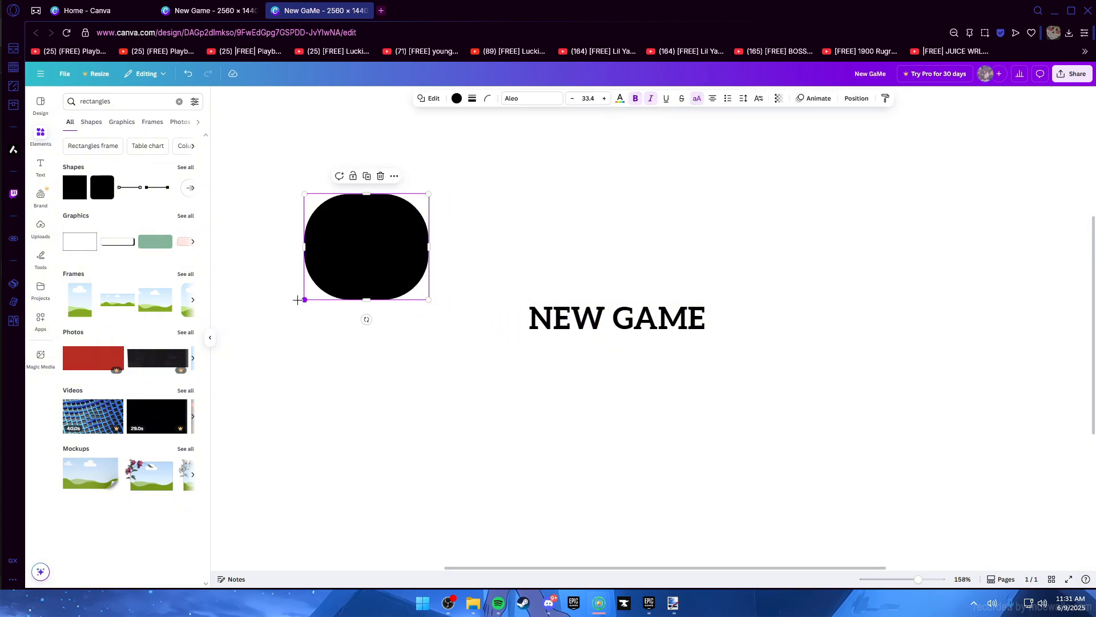
drag(297, 300, 294, 325)
drag(430, 330, 420, 290)
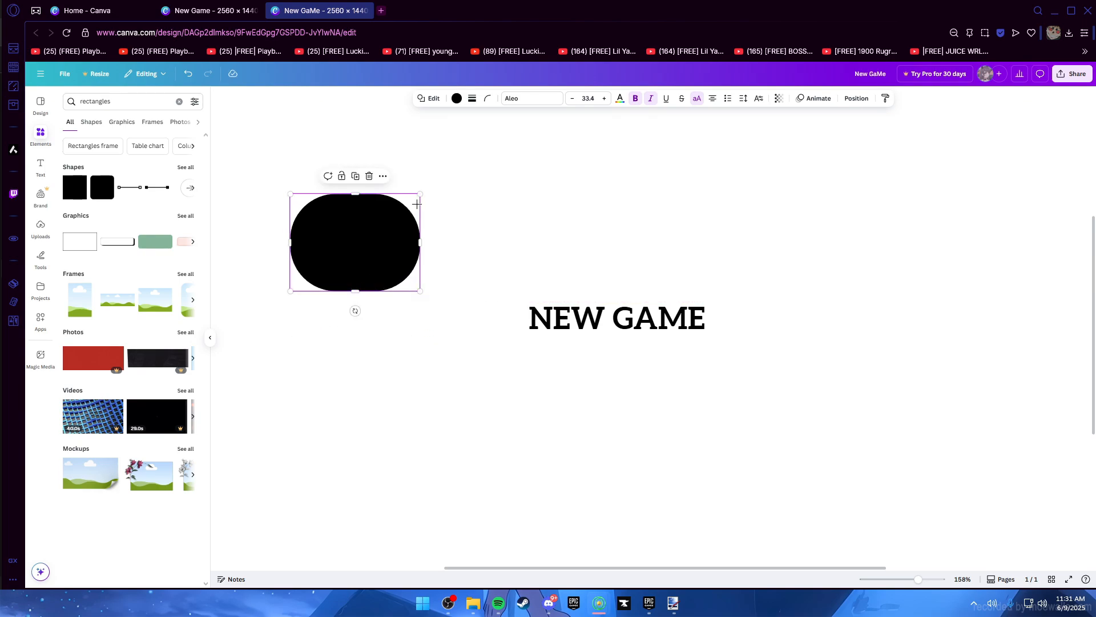
drag(419, 189, 412, 201)
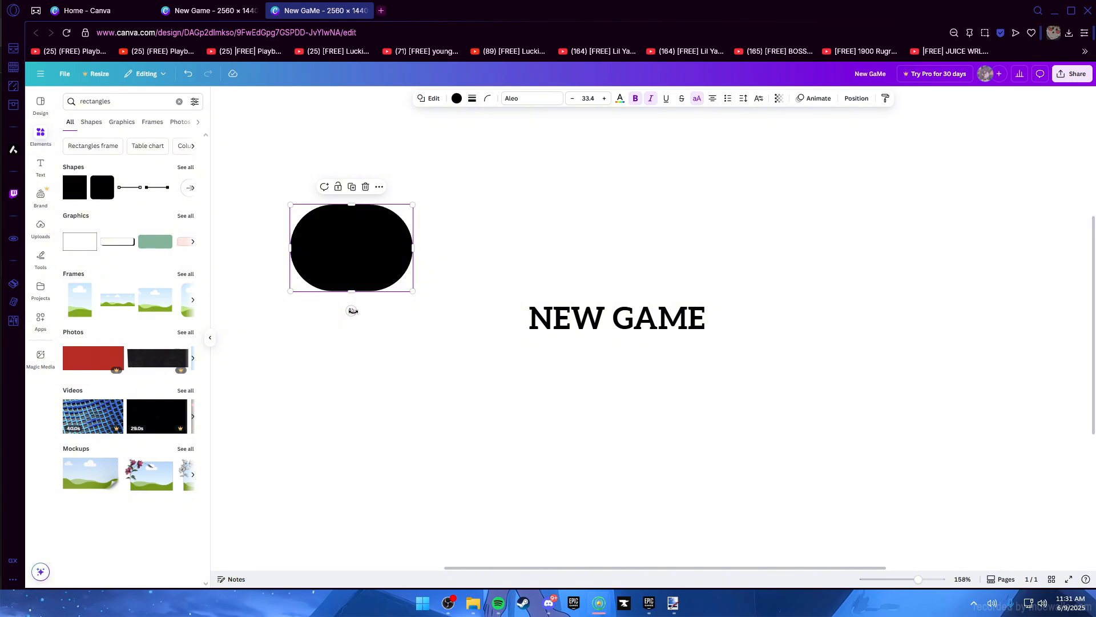
Flatten the black pill into a slim bar and tilt it diagonally, rising toward the "NEW GAME" text
drag(351, 311, 383, 302)
drag(278, 243, 317, 291)
click(394, 299)
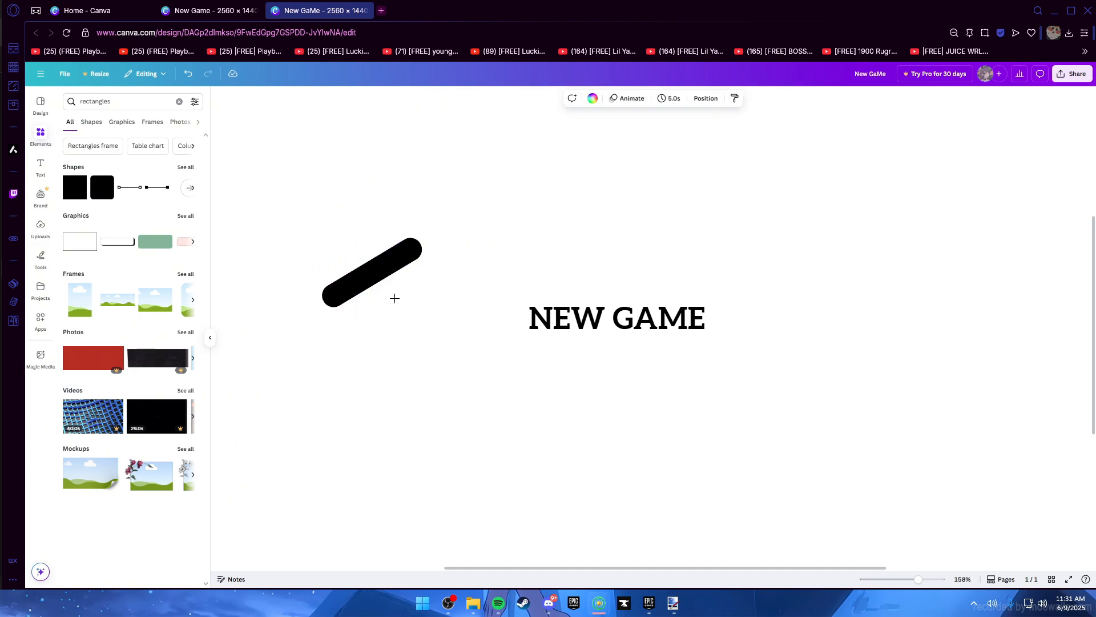
Duplicate the diagonal bar, tilt the copy the opposite way and join their ends into a left-pointing chevron
click(350, 281)
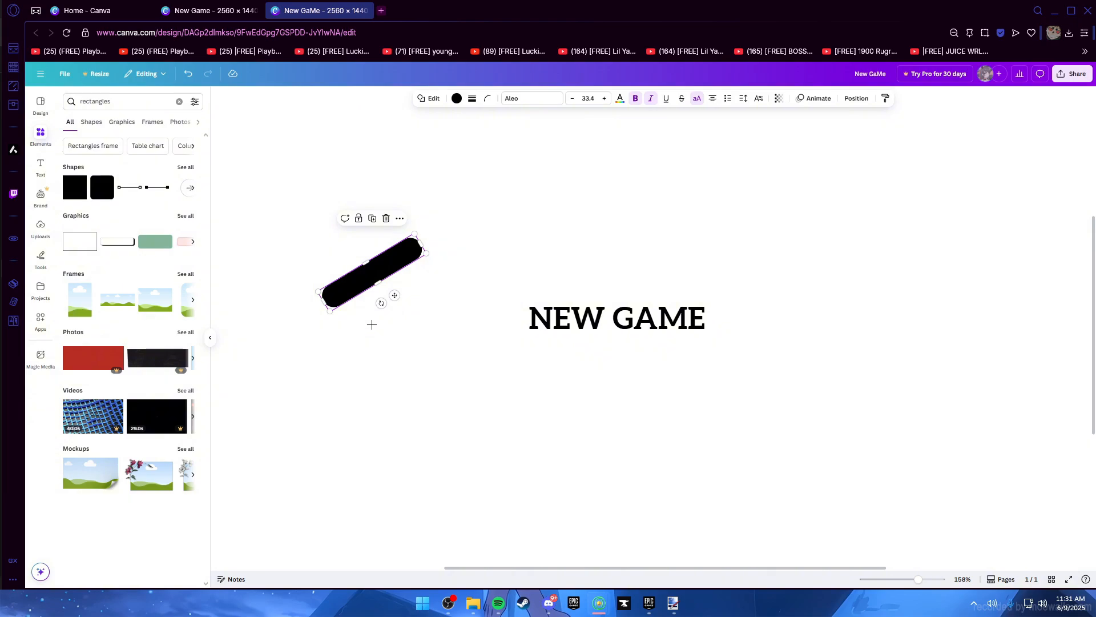
drag(372, 273, 337, 333)
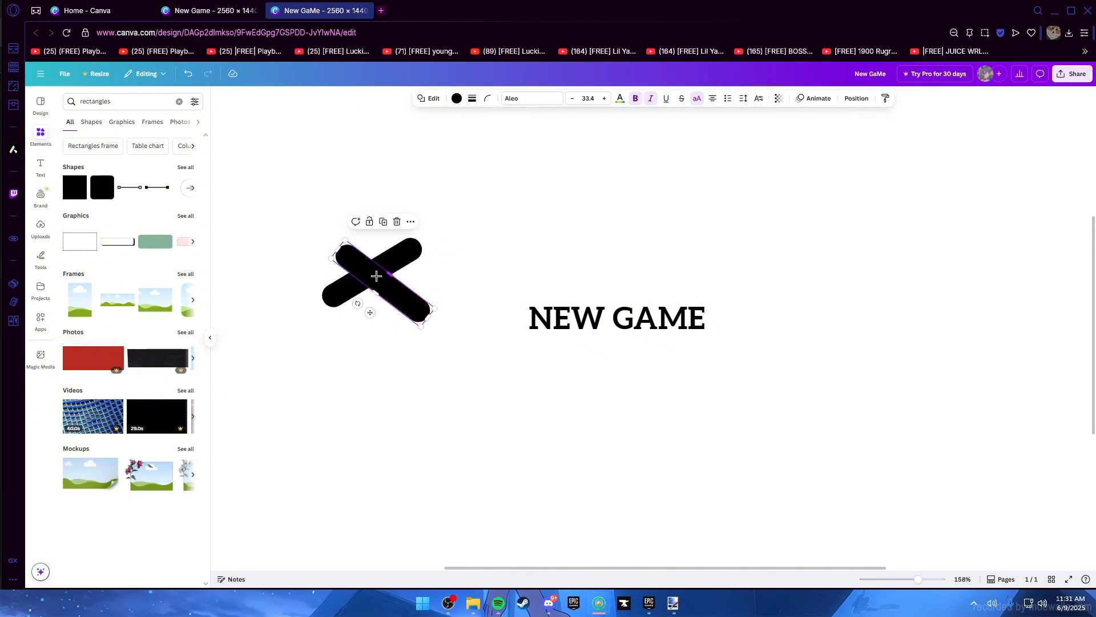
drag(370, 312, 353, 351)
Shrink both bars of the chevron together and place them directly before the "NEW GAME" text
drag(279, 182, 446, 375)
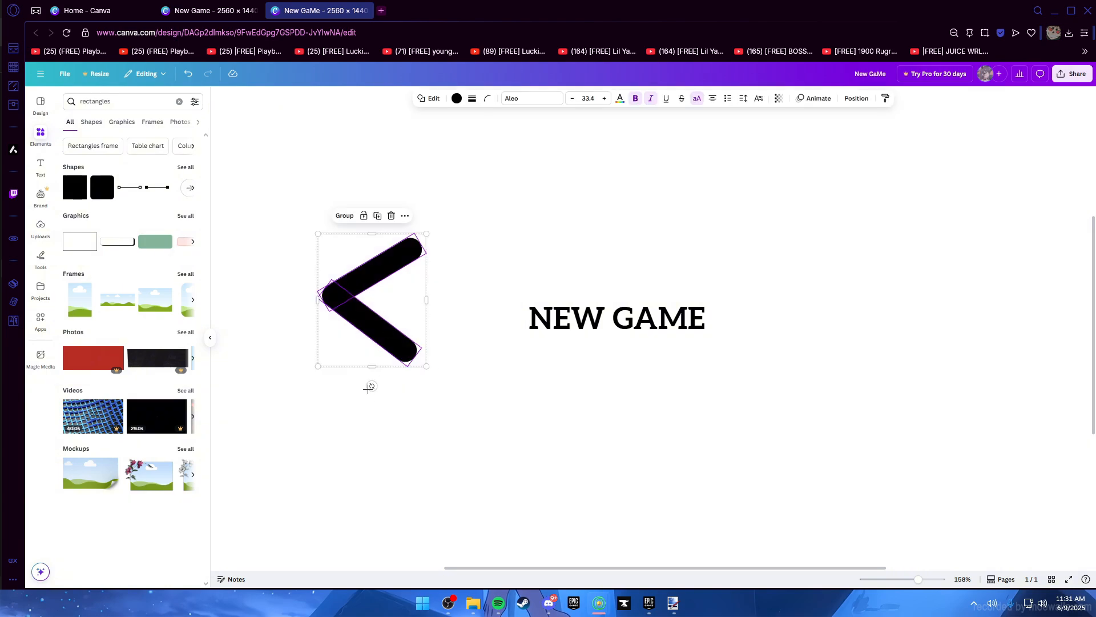
drag(358, 283, 492, 302)
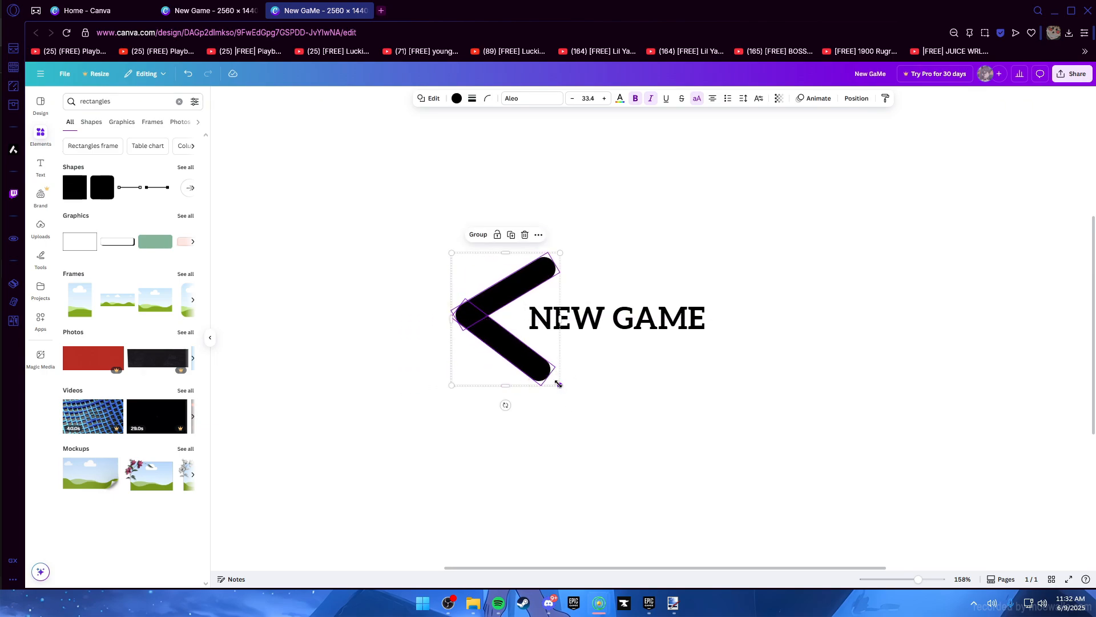
drag(559, 383, 512, 327)
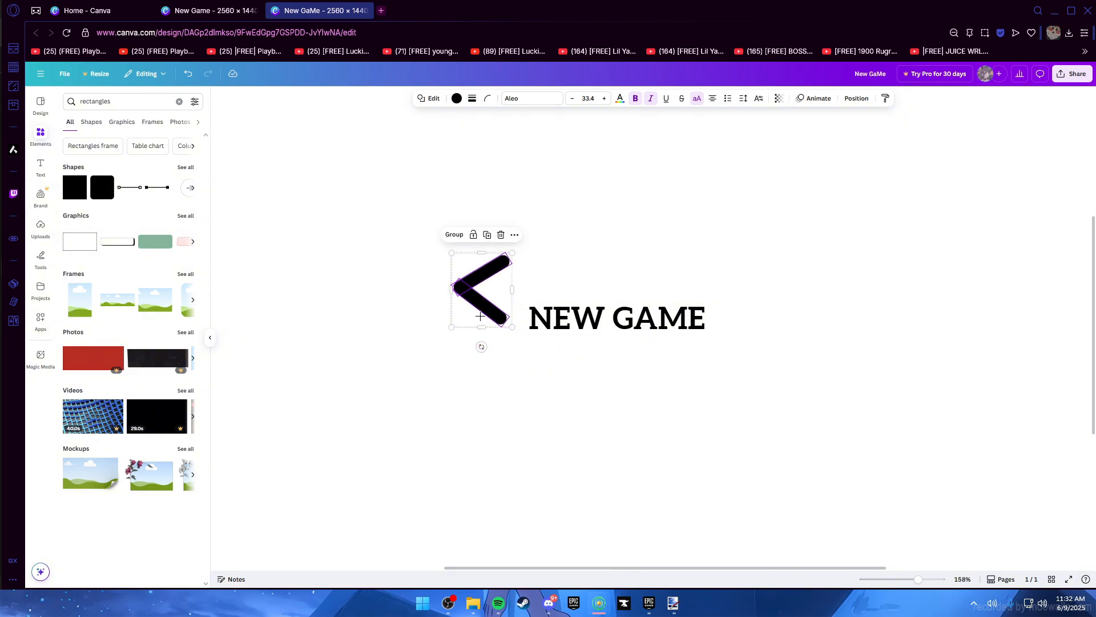
drag(476, 274, 531, 303)
click(655, 347)
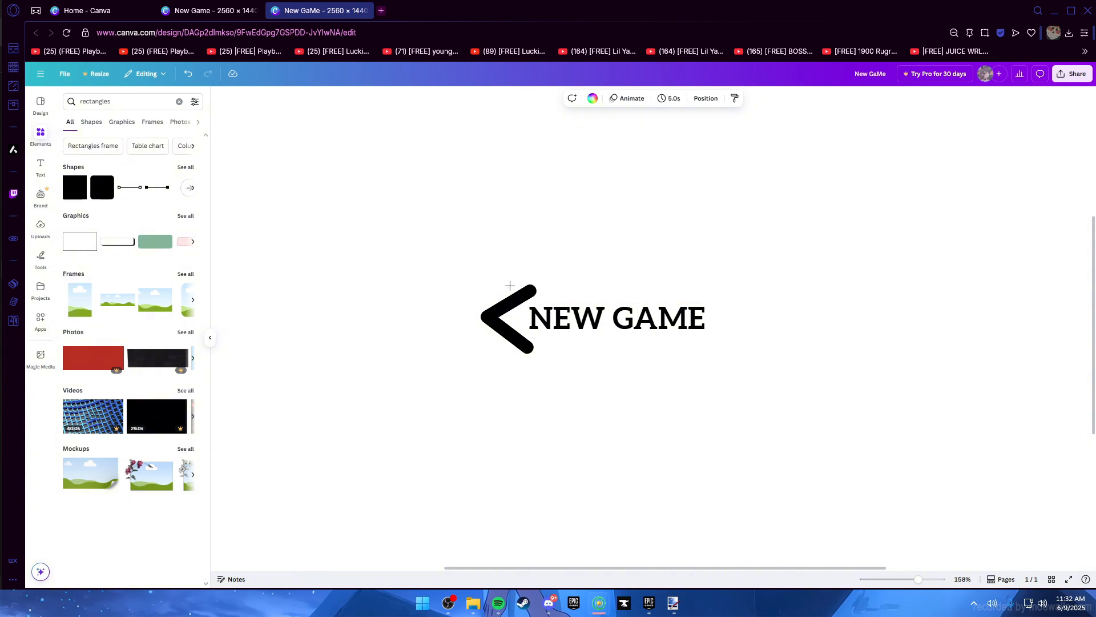
scroll(494, 332, up, 10)
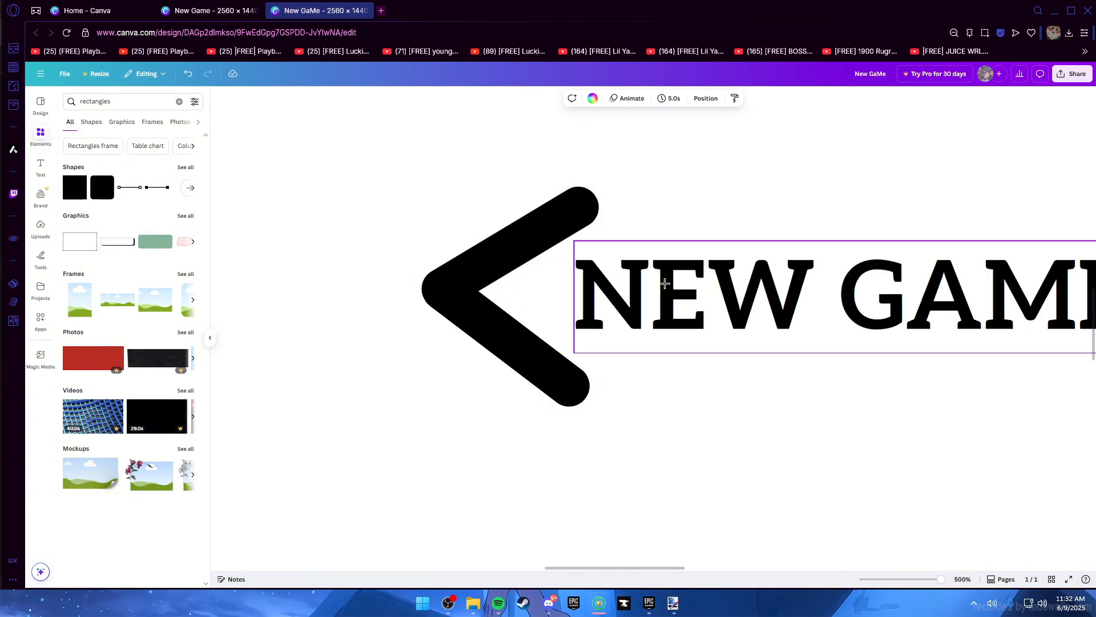
click(673, 604)
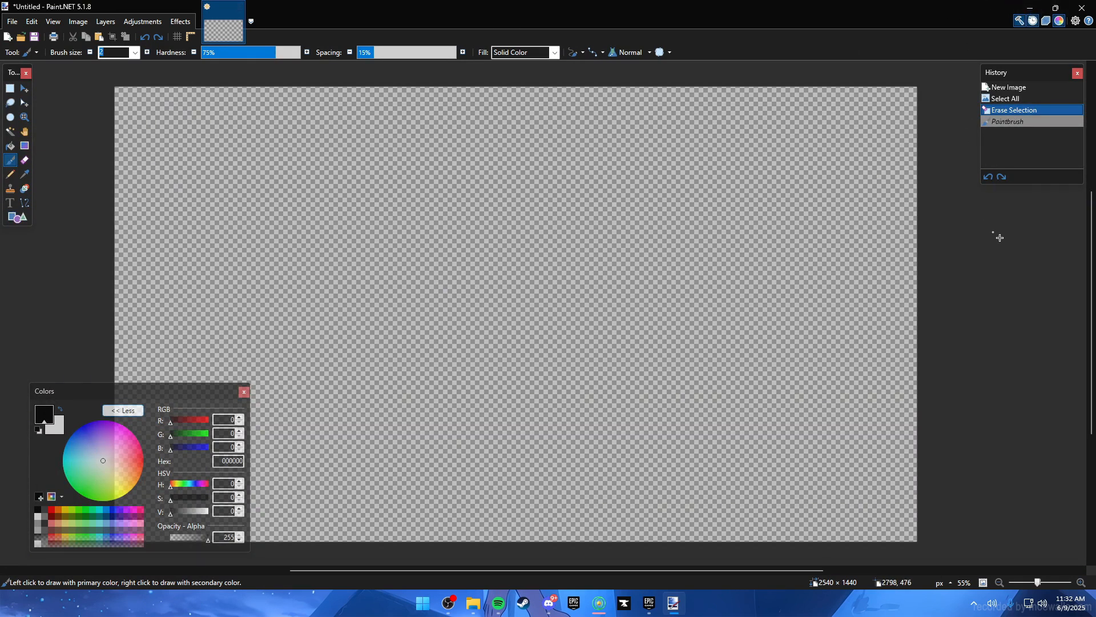
click(1032, 5)
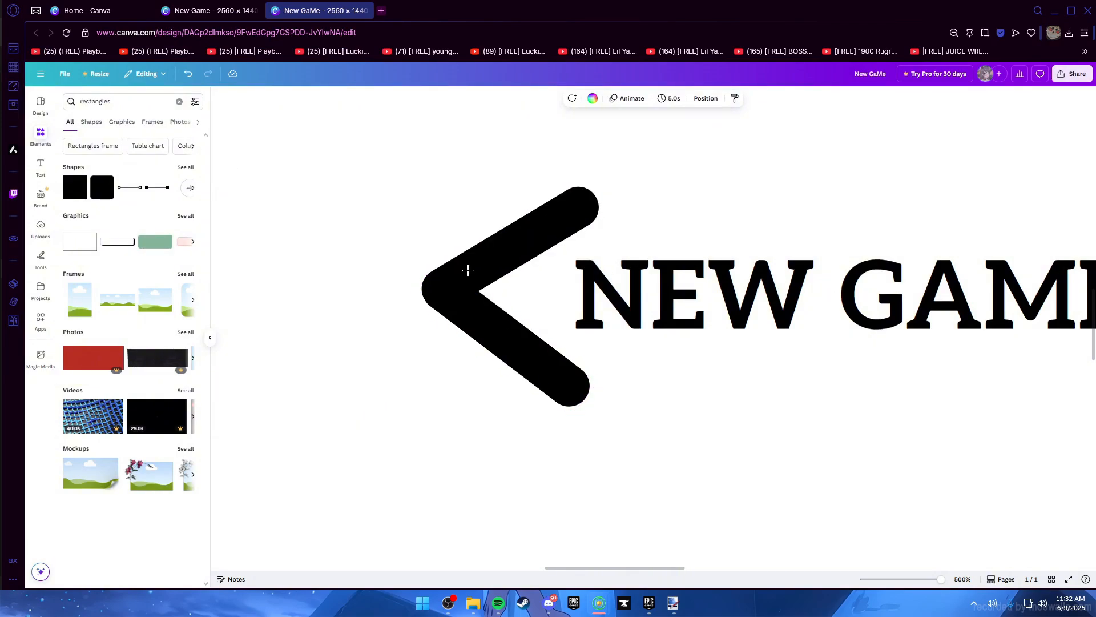
ctrl+scroll(705, 326, down, 5)
scroll(678, 306, down, 2)
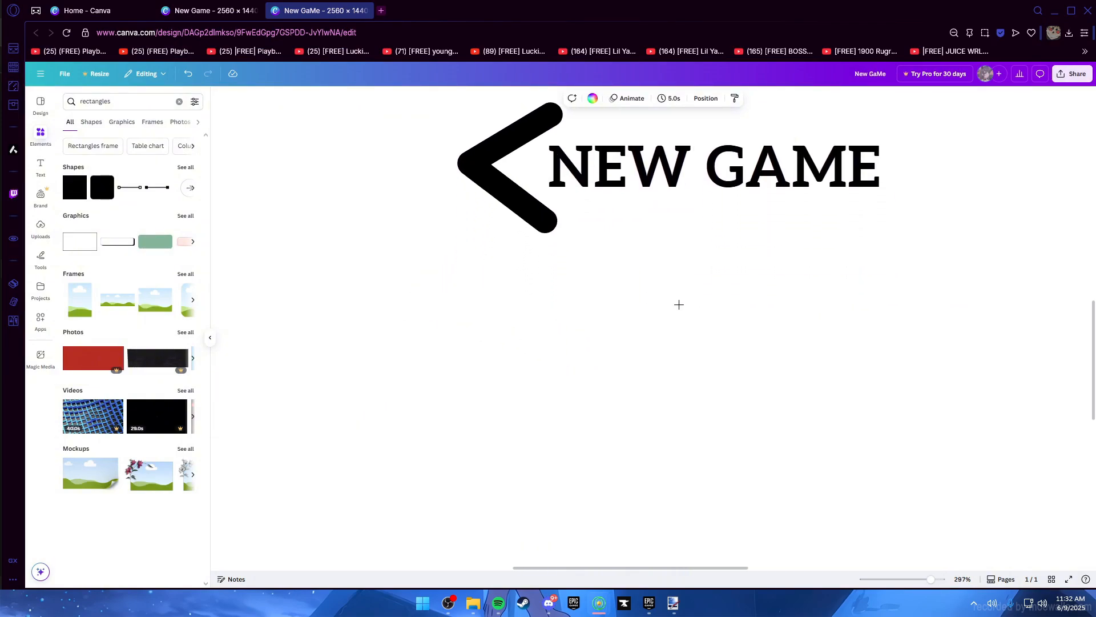
scroll(687, 247, up, 2)
scroll(679, 268, up, 1)
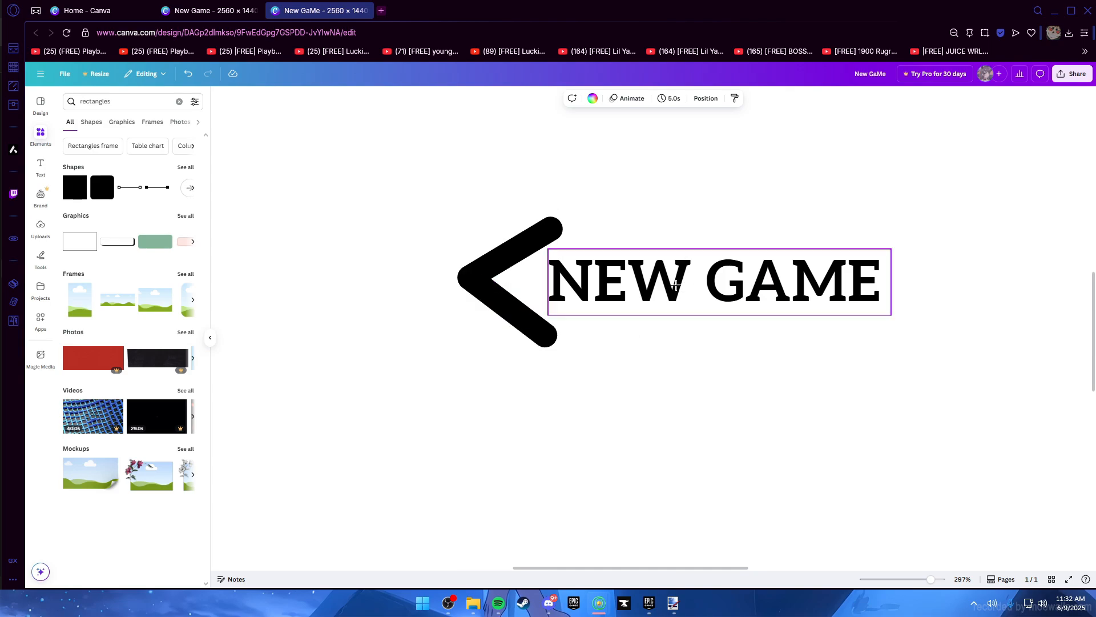
click(507, 250)
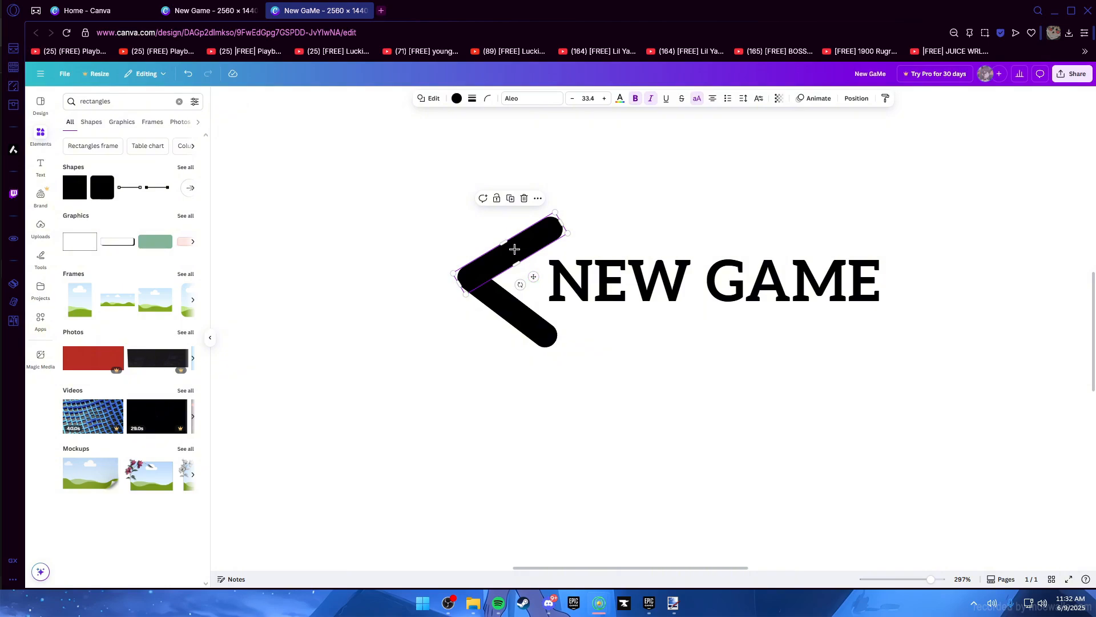
drag(515, 249, 510, 252)
key(Escape)
click(500, 302)
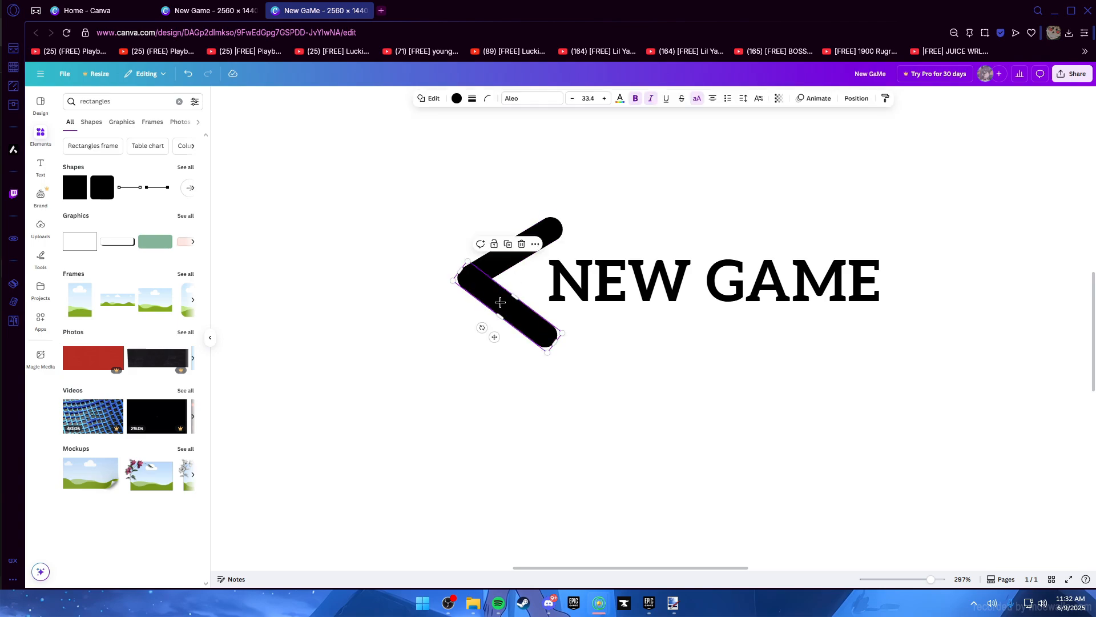
drag(502, 306, 503, 307)
click(587, 401)
click(534, 338)
drag(544, 351, 562, 348)
Scale the two-bar chevron down further and centre it vertically on the "NEW GAME" text
mouse_move(404, 203)
mouse_down()
mouse_move(498, 300)
mouse_move(541, 327)
mouse_up()
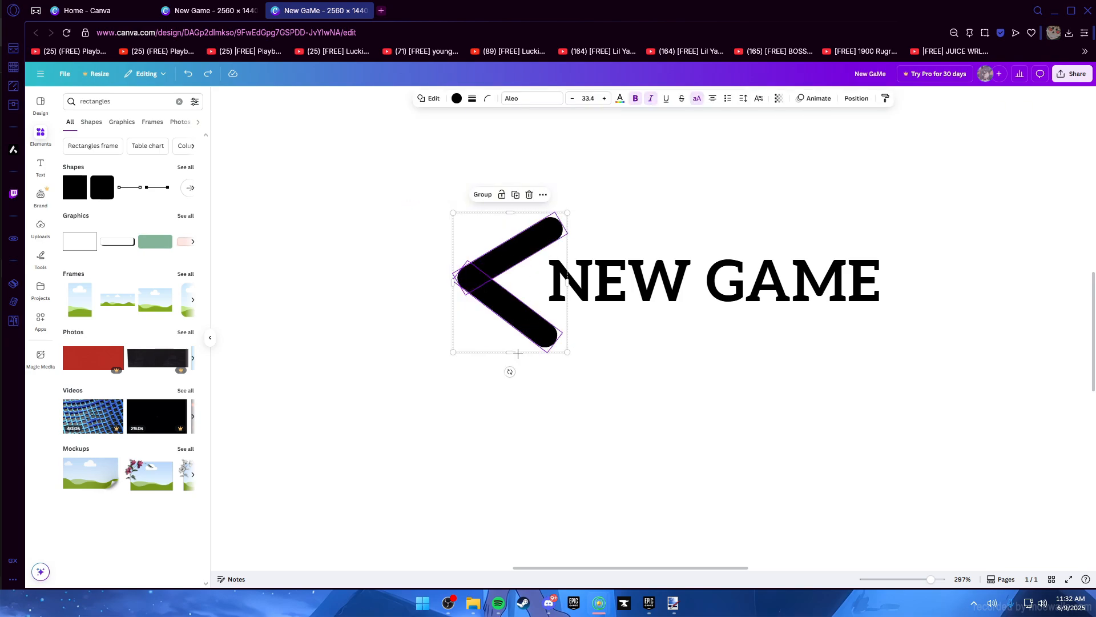
click(564, 350)
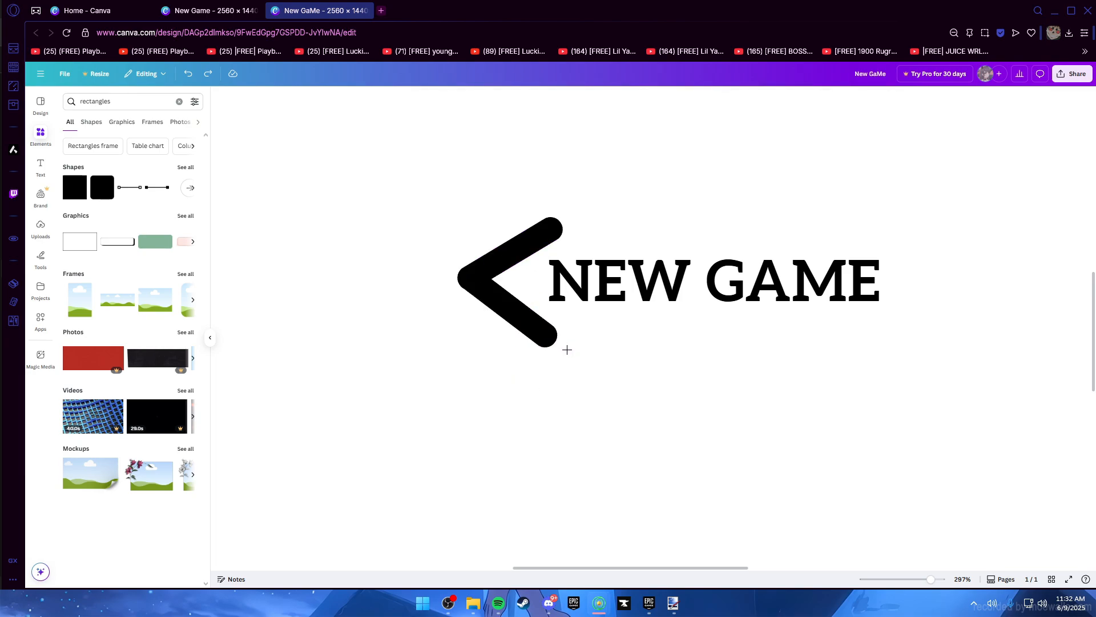
mouse_move(485, 306)
mouse_down()
mouse_move(507, 373)
mouse_move(561, 367)
mouse_move(543, 321)
mouse_up()
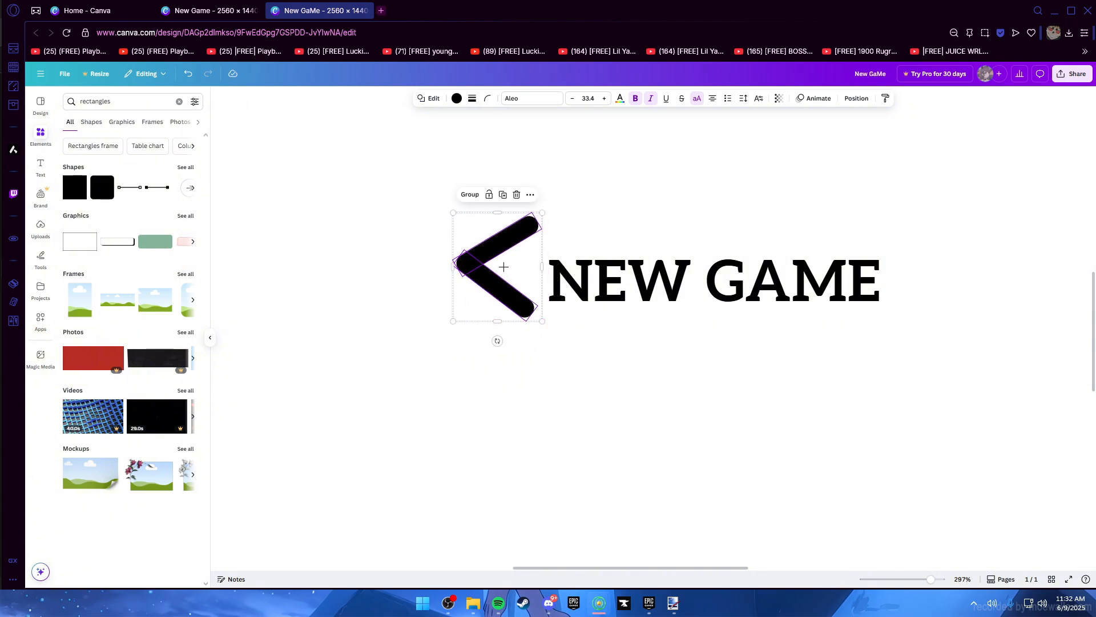
drag(504, 271, 522, 284)
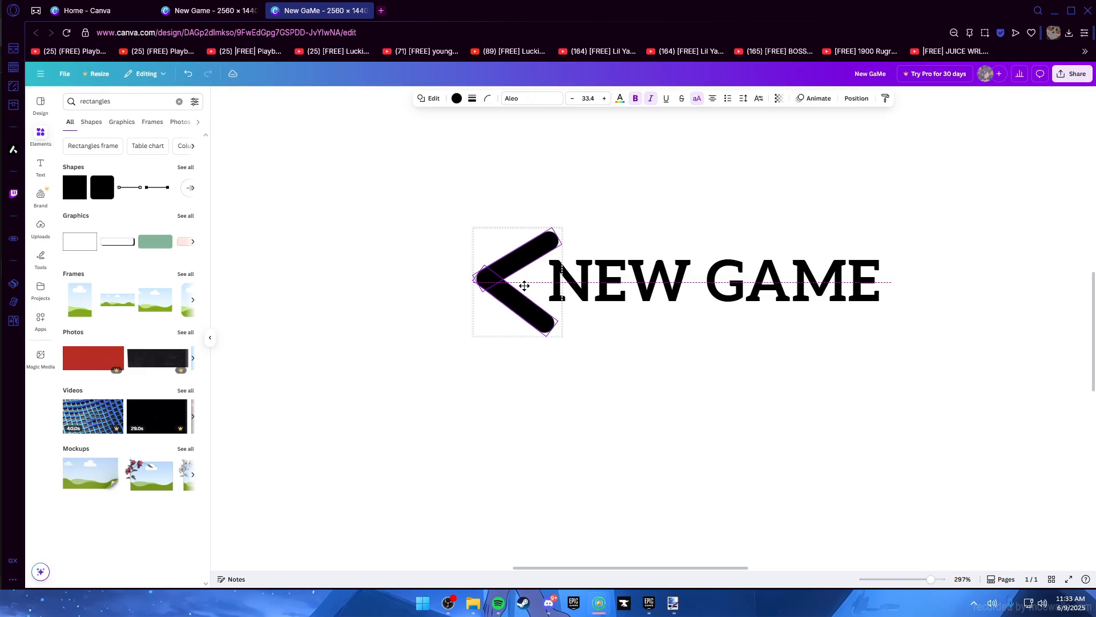
click(773, 190)
Shift the left-pointing chevron slightly outward so it clears the first letter of "NEW GAME"
scroll(622, 268, down, 2)
ctrl+scroll(618, 250, down, 3)
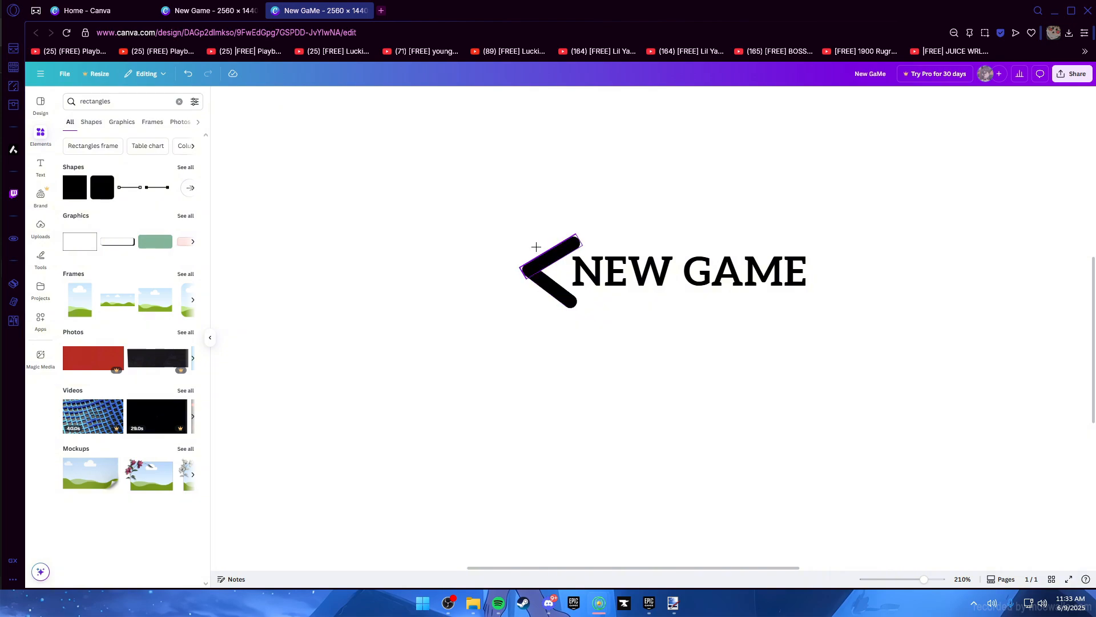
drag(521, 231, 541, 268)
click(674, 383)
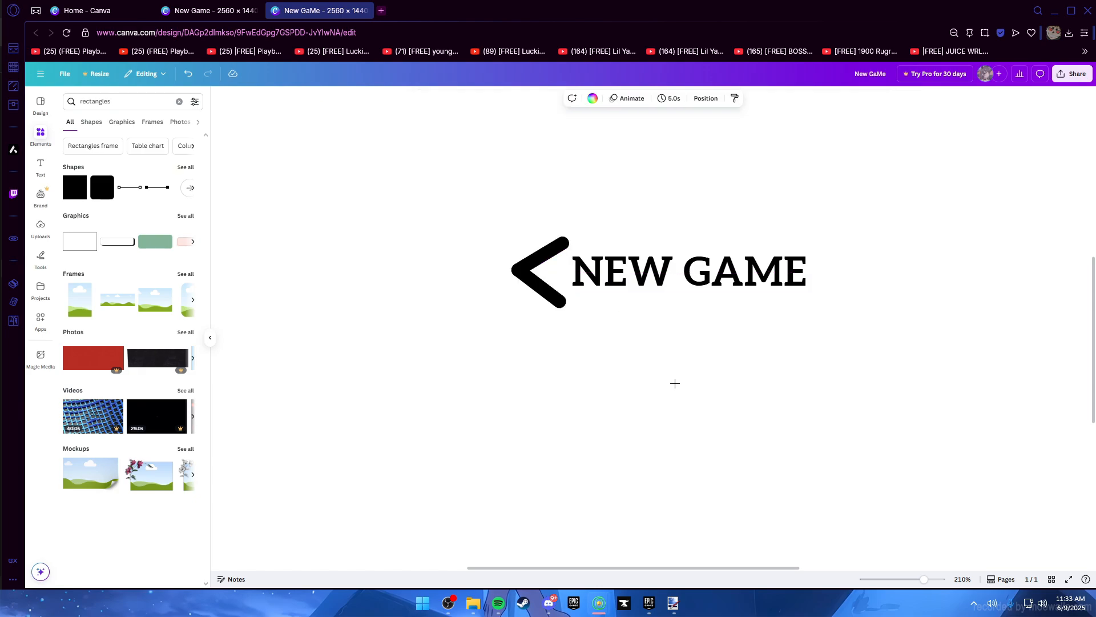
Duplicate the chevron, rotate the copy to point right and place it upright after the "NEW GAME" text
drag(489, 219, 552, 313)
key(ctrl+d)
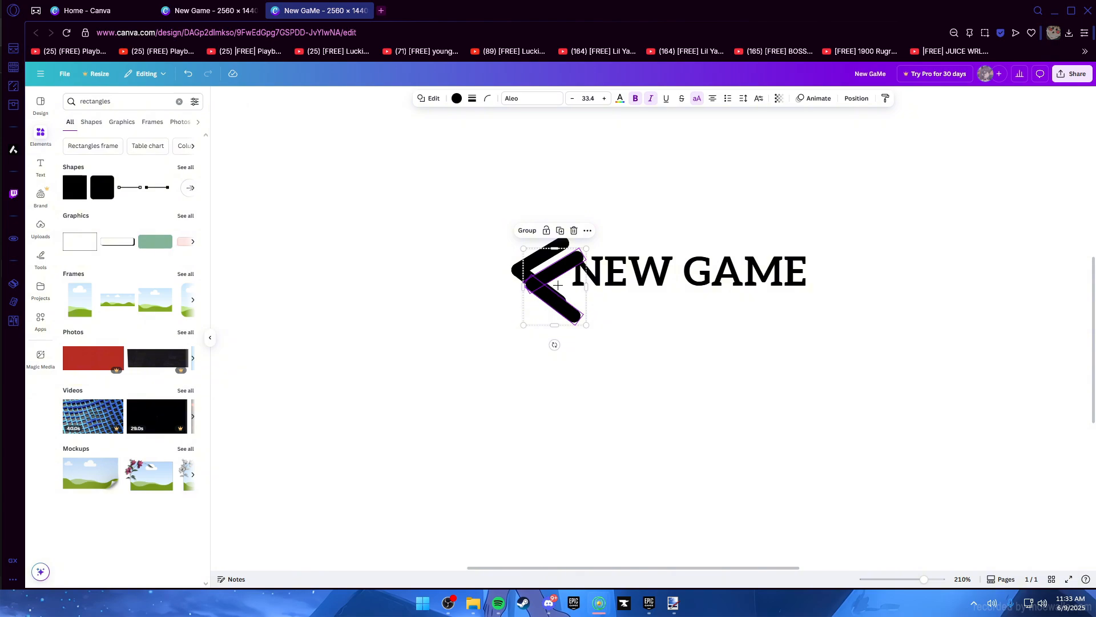
drag(554, 345, 535, 211)
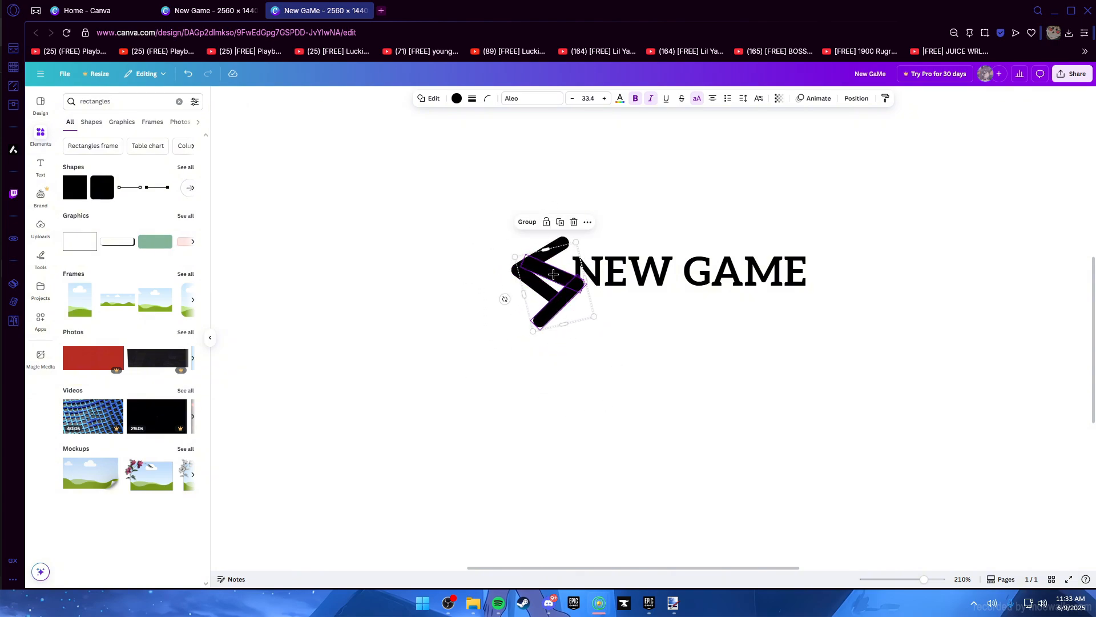
drag(551, 276, 850, 273)
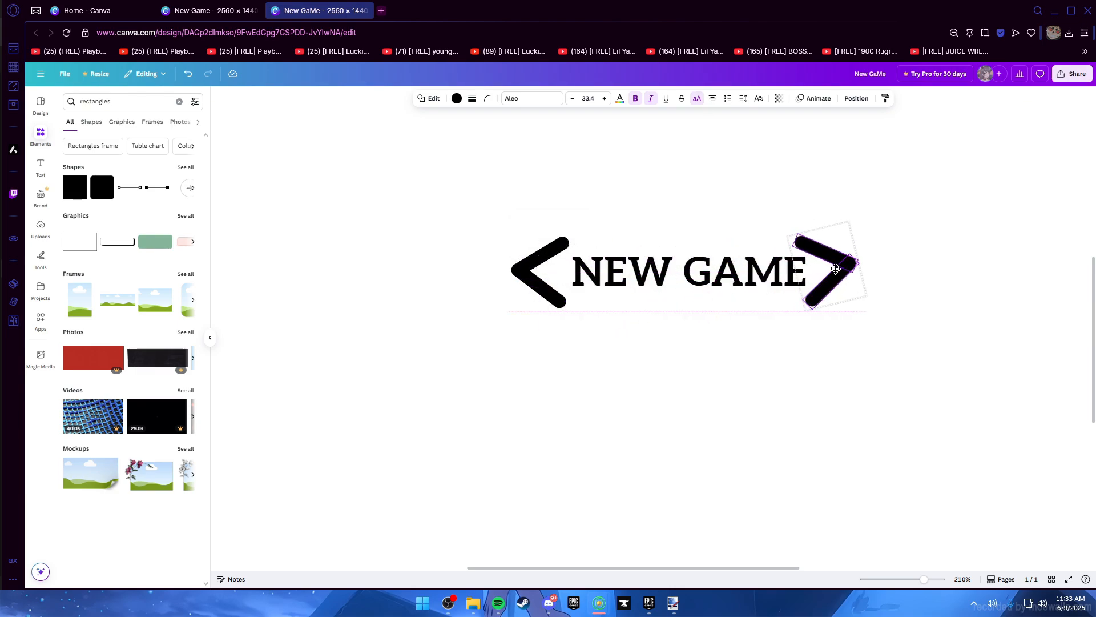
drag(661, 318, 433, 322)
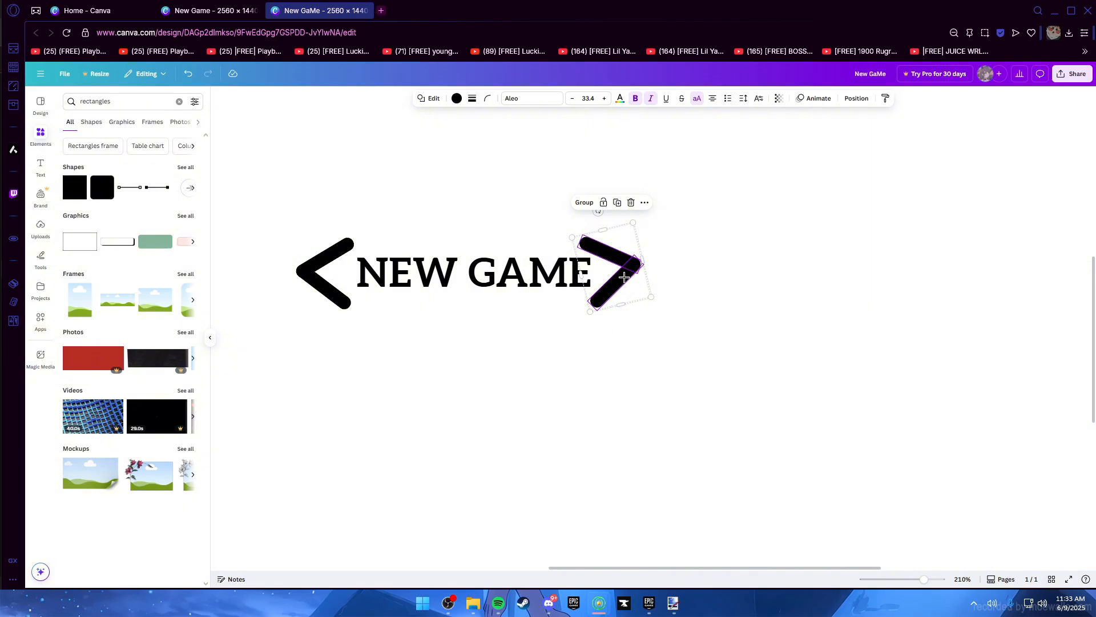
drag(598, 213, 613, 218)
Nudge the right-pointing chevron down and outward to line it up with the left-pointing chevron
click(323, 255)
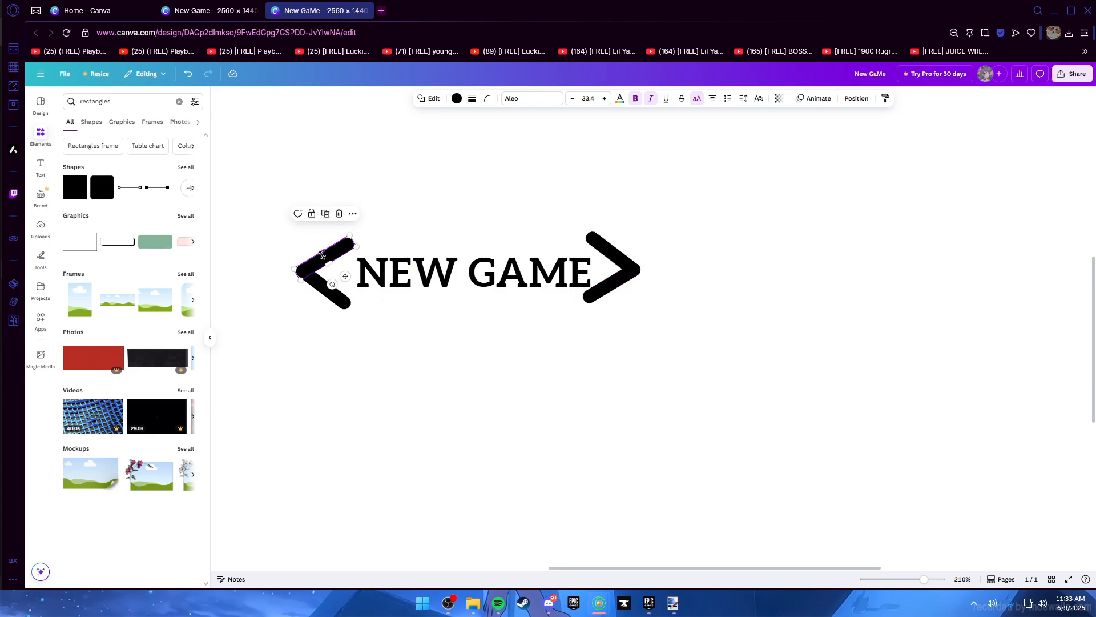
mouse_move(257, 232)
mouse_down()
mouse_move(349, 314)
mouse_move(327, 329)
mouse_up()
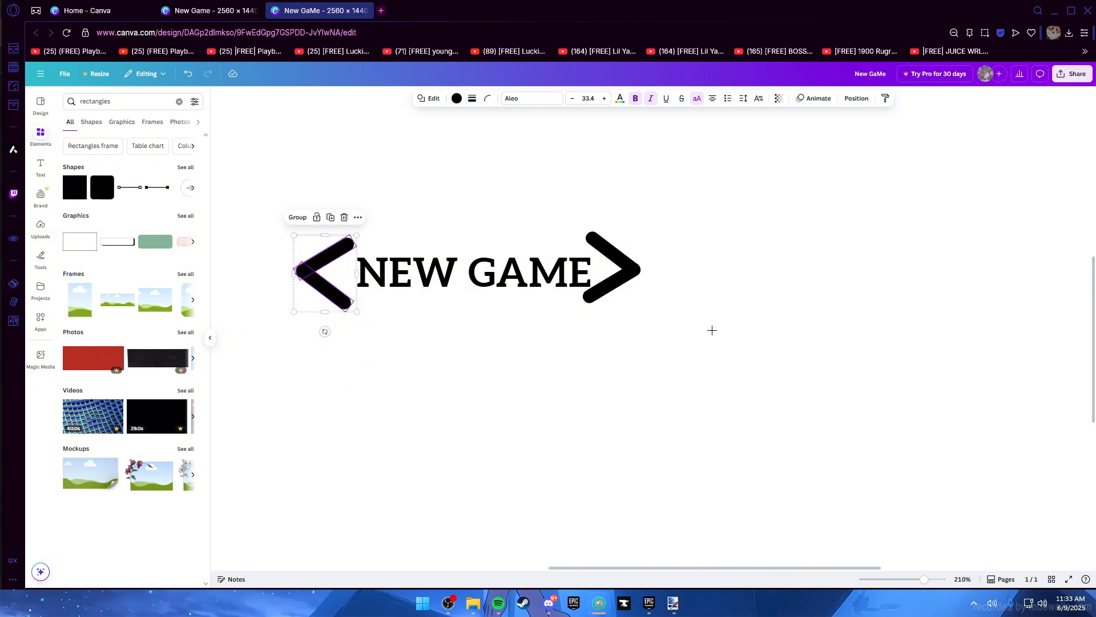
click(636, 233)
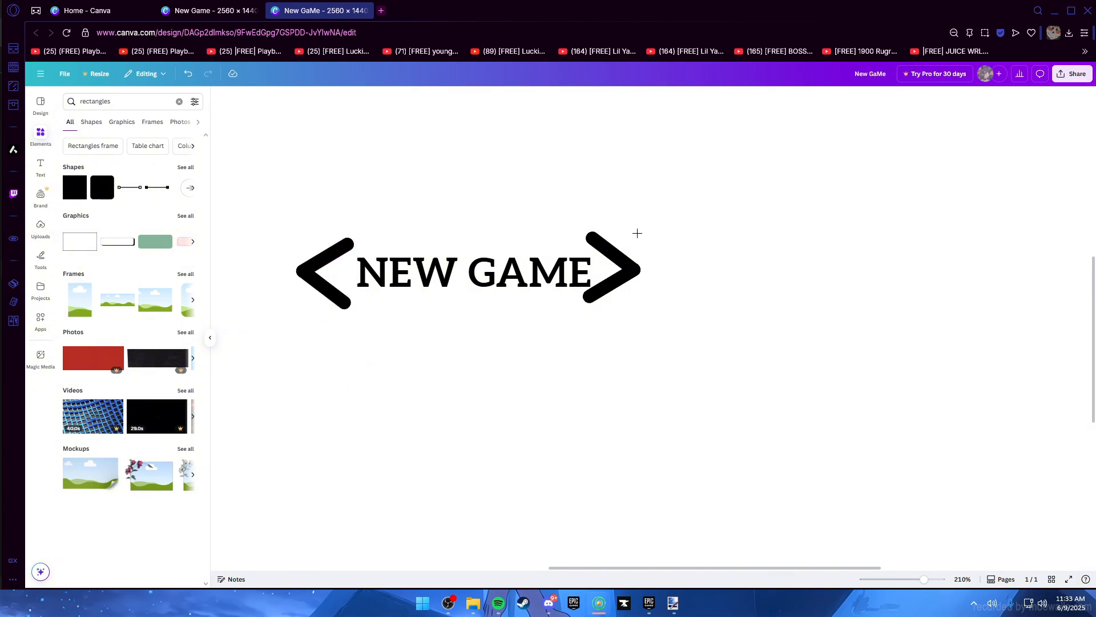
click(599, 274)
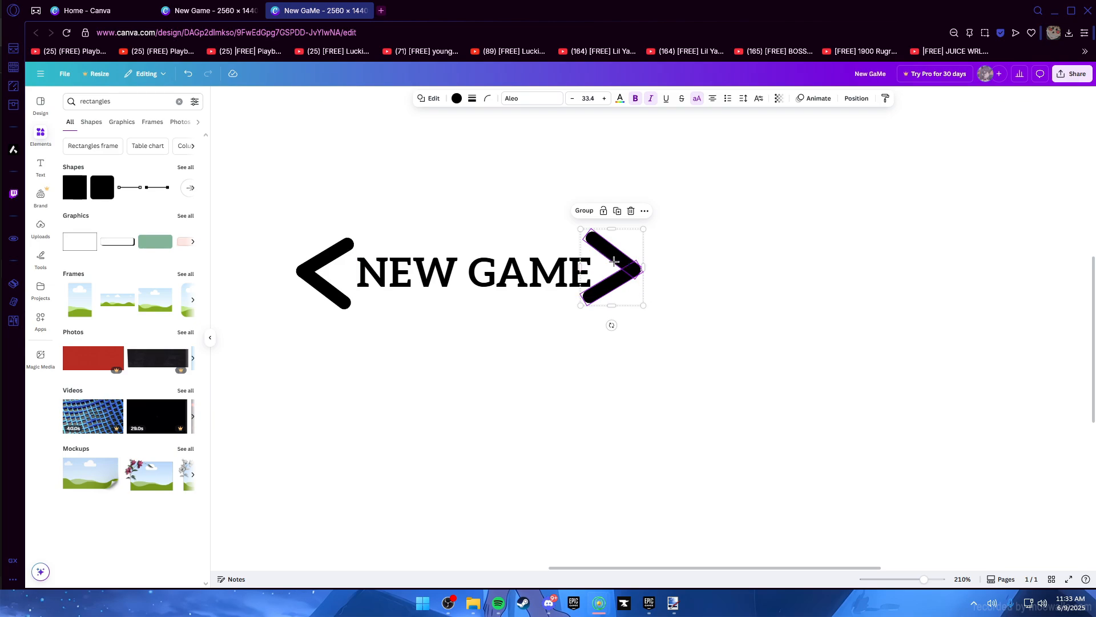
drag(609, 272, 613, 276)
click(476, 415)
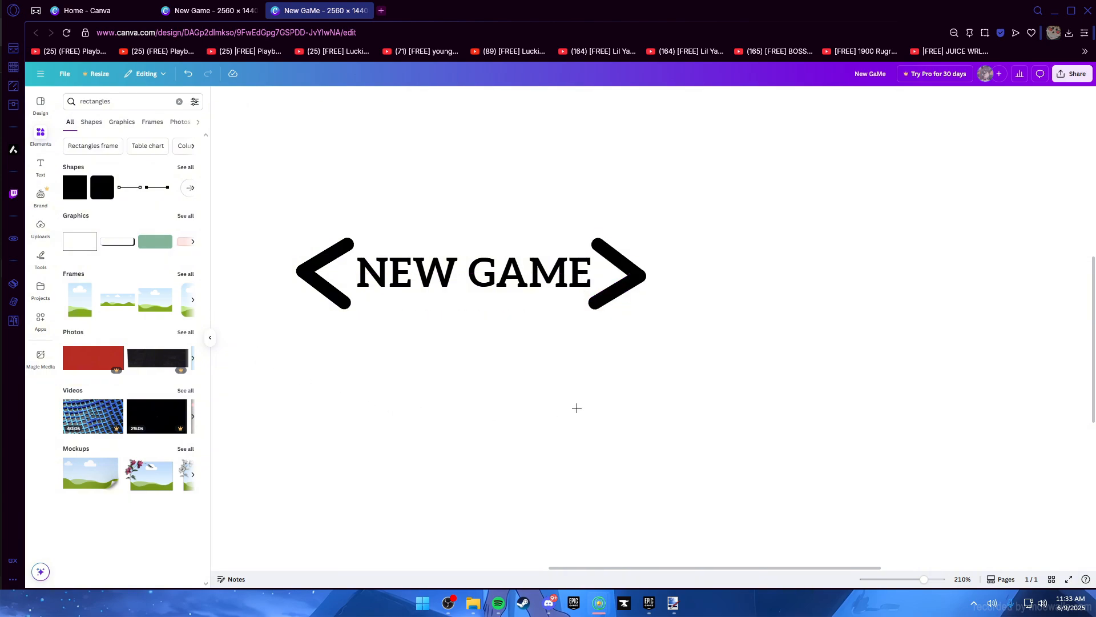
Duplicate the left-pointing chevron and place the copy level with it on its outer side, forming a double chevron
scroll(415, 327, down, 5)
scroll(447, 350, up, 3)
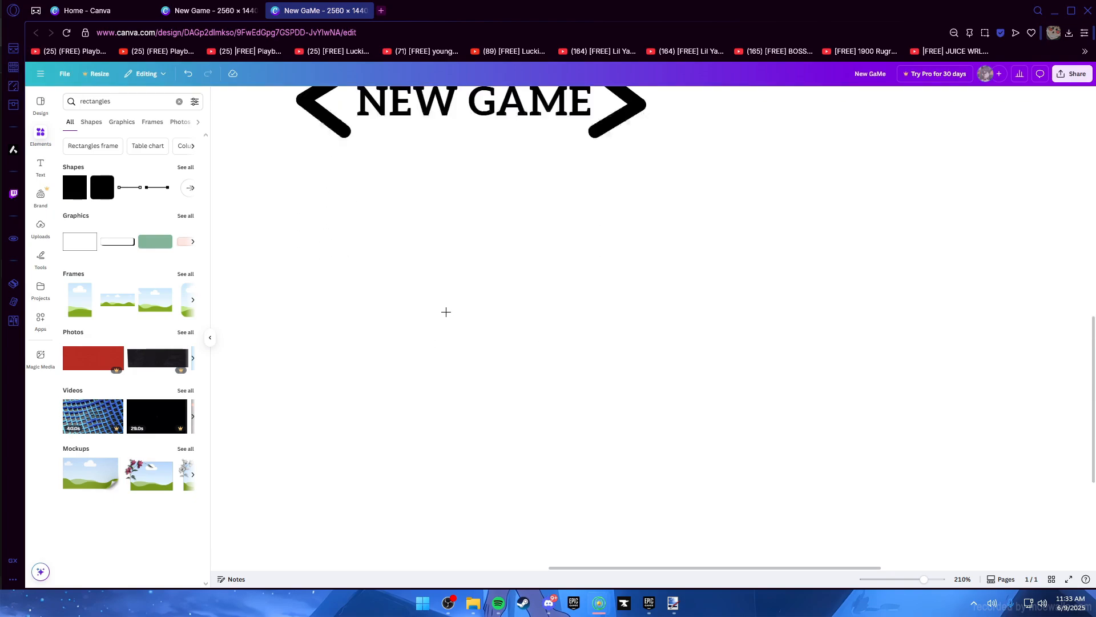
ctrl+scroll(445, 310, down, 5)
ctrl+scroll(424, 327, up, 4)
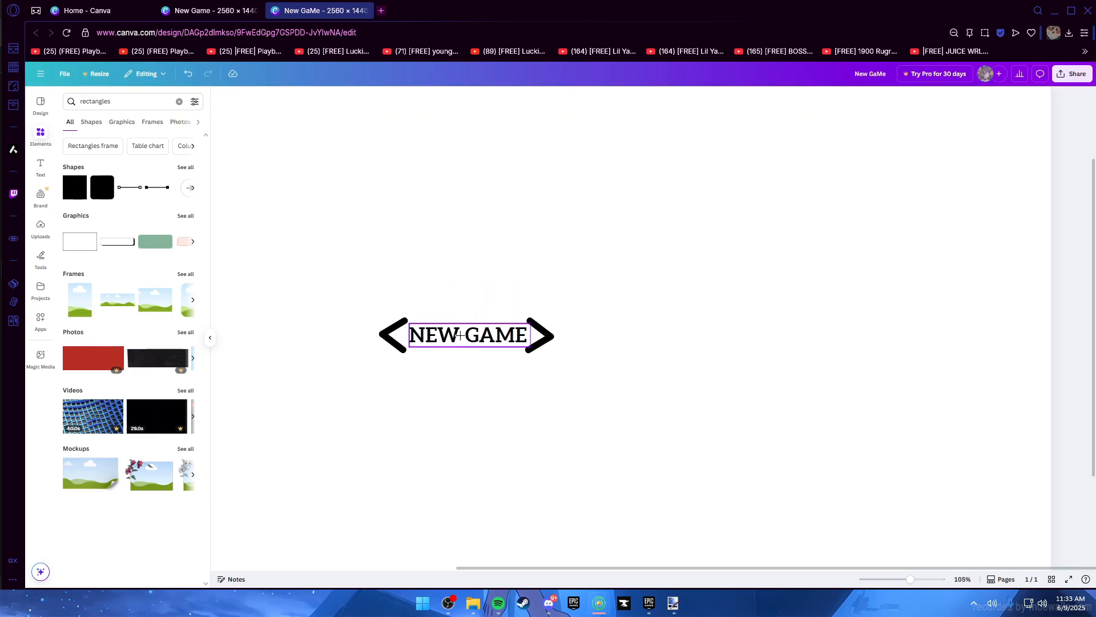
click(432, 393)
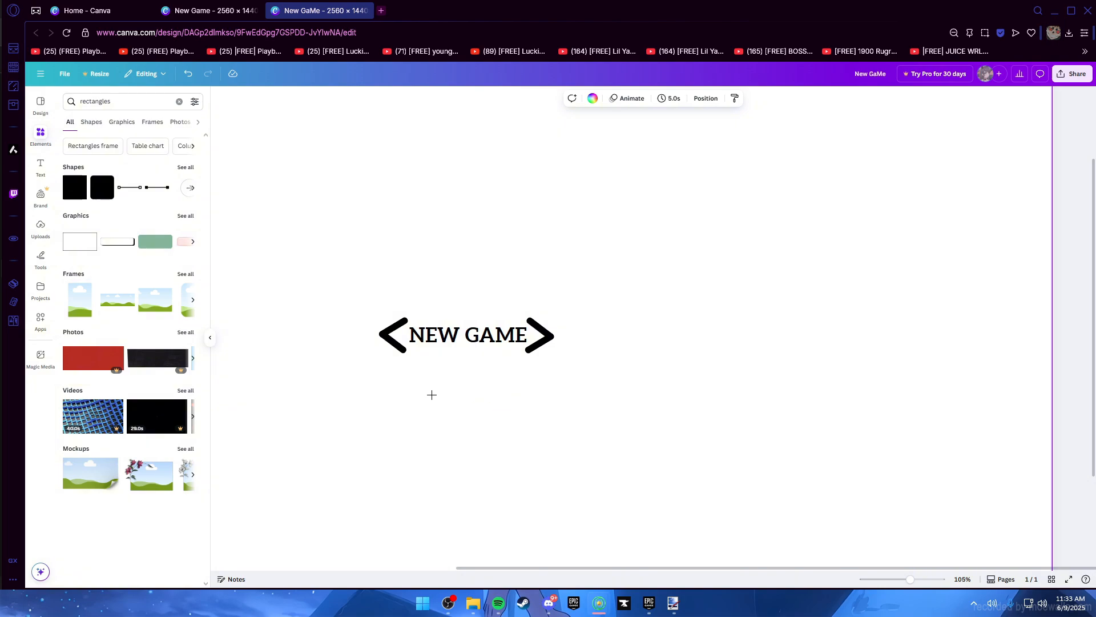
scroll(434, 394, left, 2)
ctrl+scroll(548, 383, up, 6)
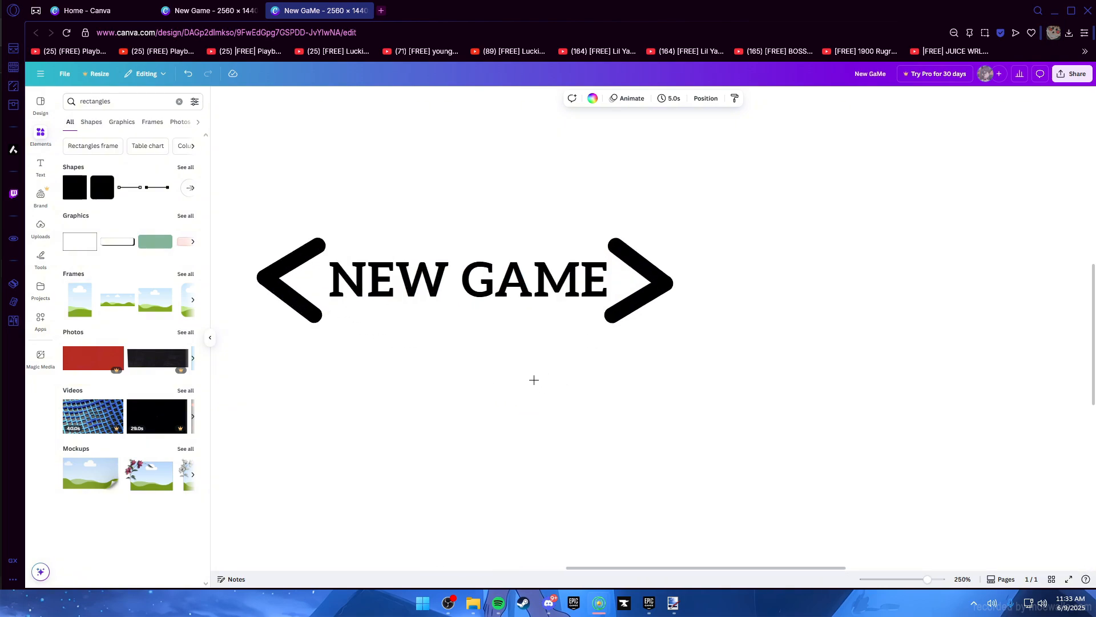
scroll(396, 359, left, 2)
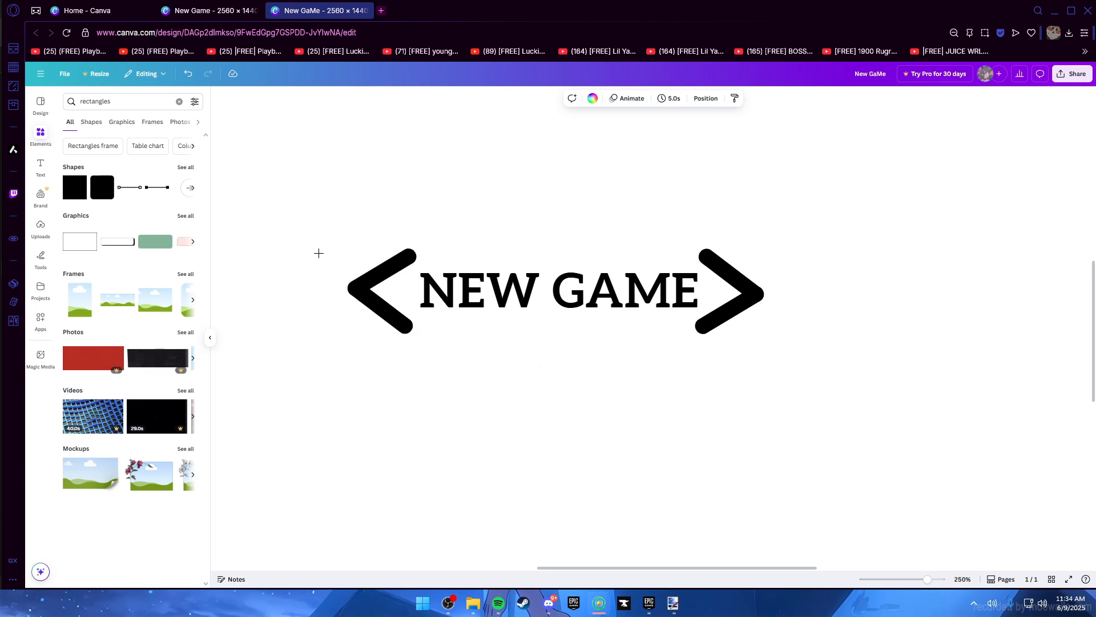
drag(319, 253, 400, 341)
drag(368, 280, 325, 305)
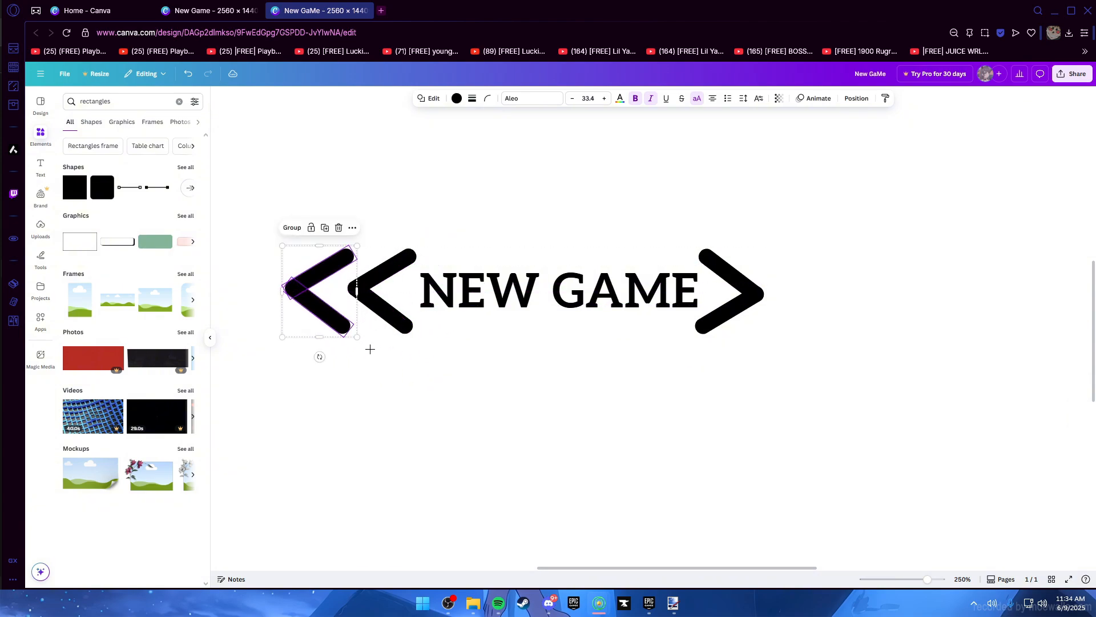
Scale the outer left-pointing chevron down below the inner chevron's size and place it close beside it, vertically centred on the inner one
drag(359, 343, 340, 298)
click(330, 348)
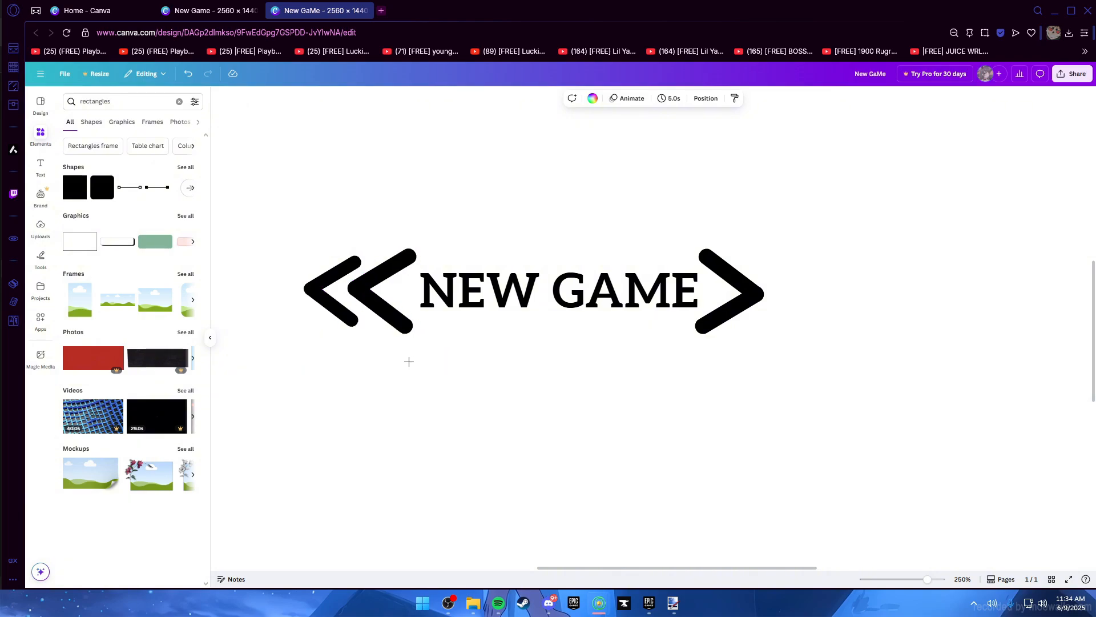
scroll(409, 361, down, 3)
scroll(409, 361, up, 4)
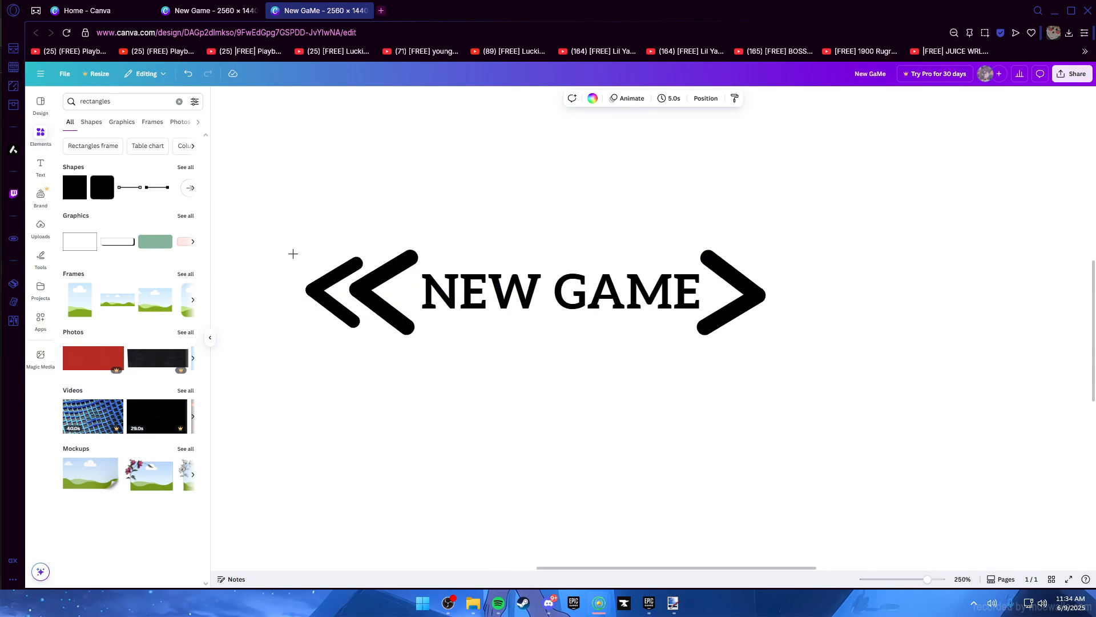
click(354, 325)
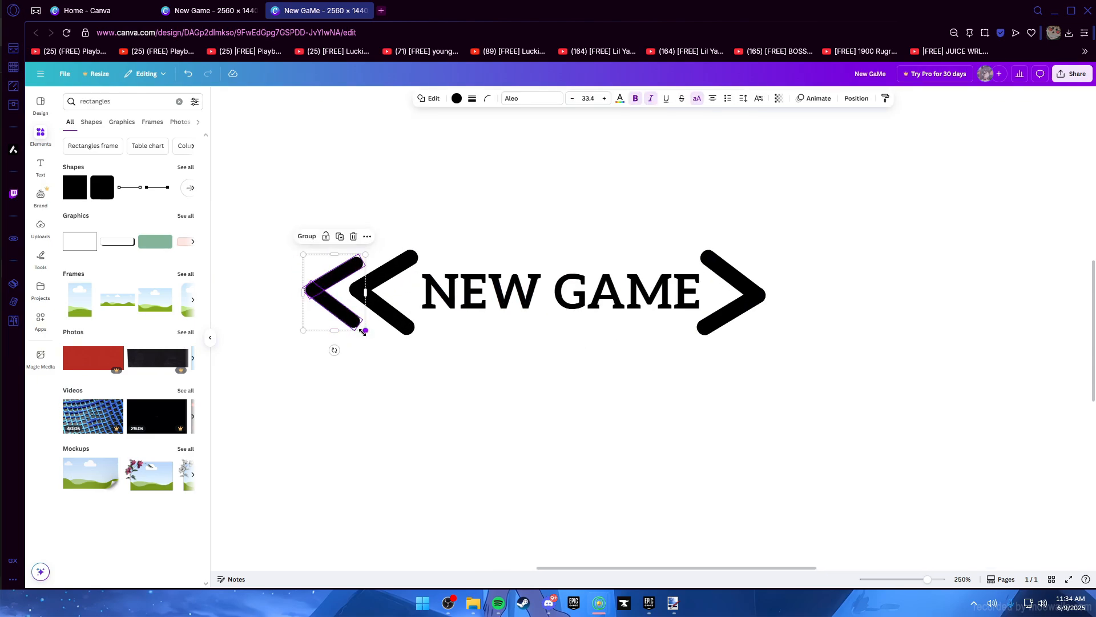
drag(363, 327, 359, 322)
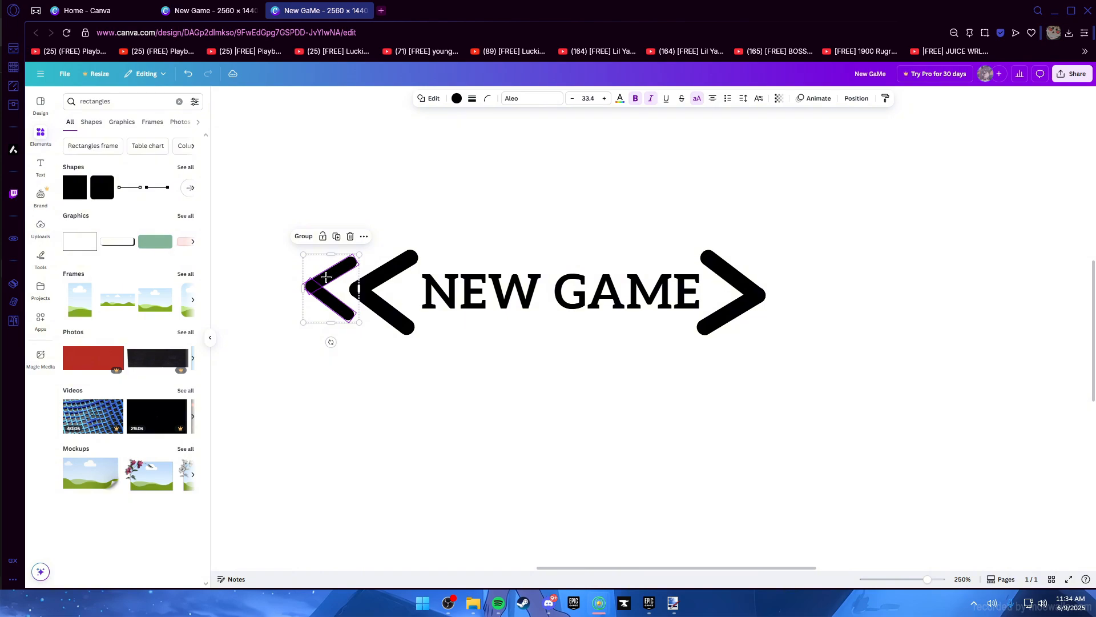
drag(325, 277, 332, 303)
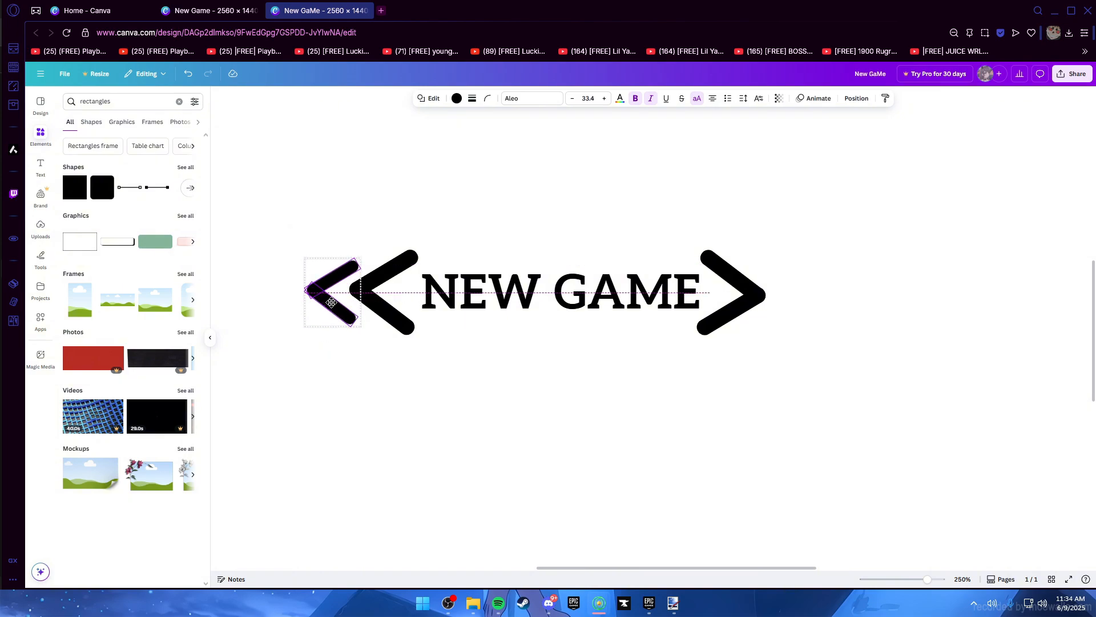
click(551, 412)
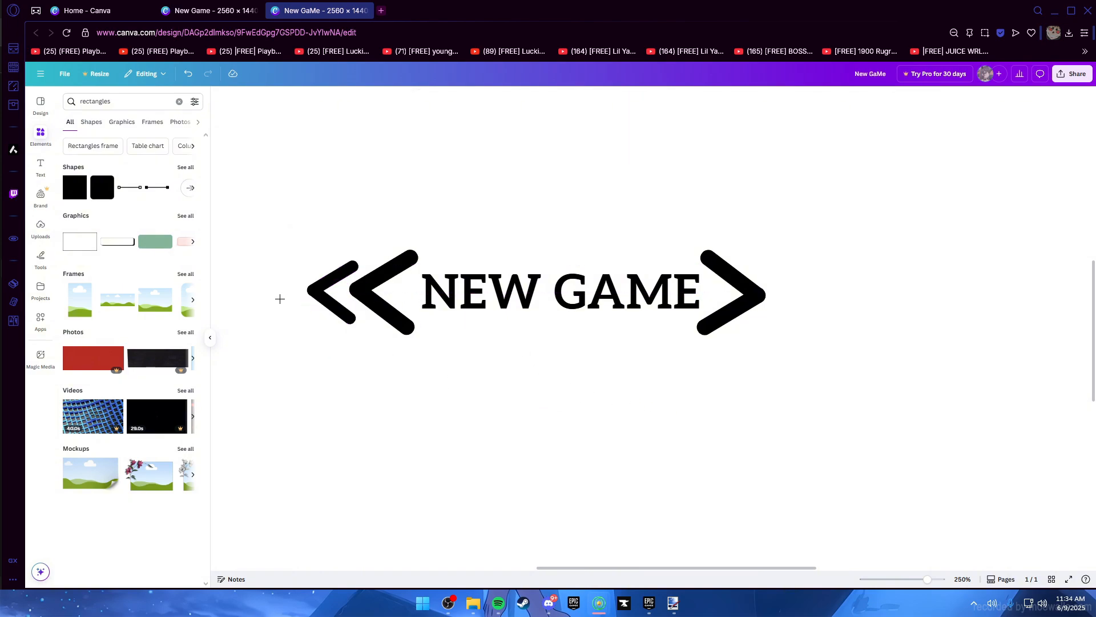
Duplicate the small left-pointing chevron, rotate the copy to point right and place it just outside the large right-pointing chevron
drag(277, 233, 805, 292)
drag(815, 345, 808, 244)
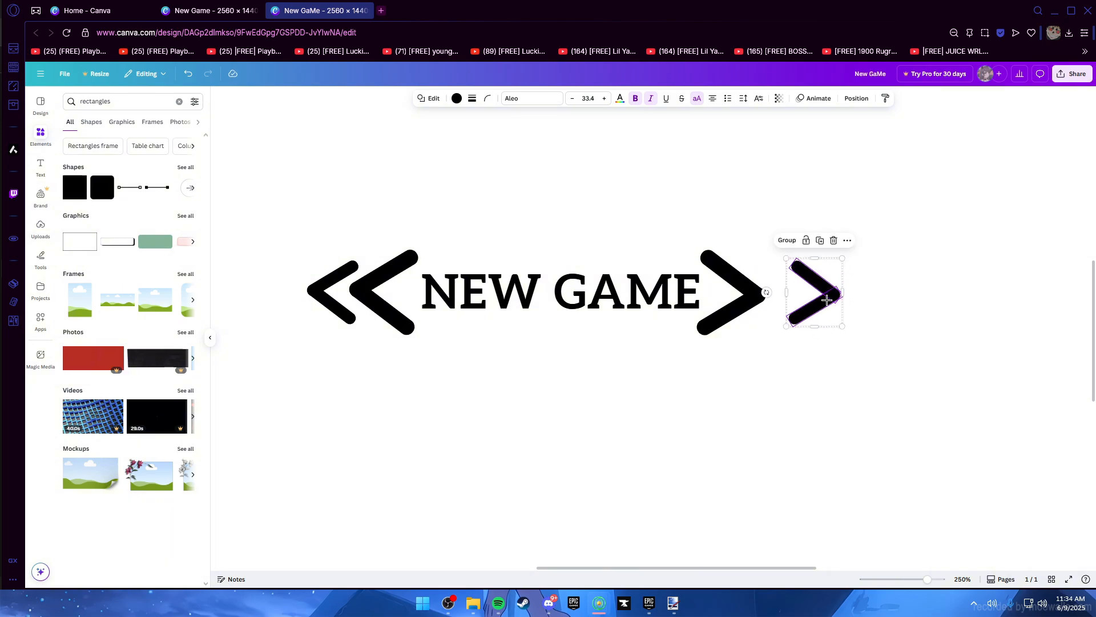
drag(827, 300, 799, 291)
click(847, 332)
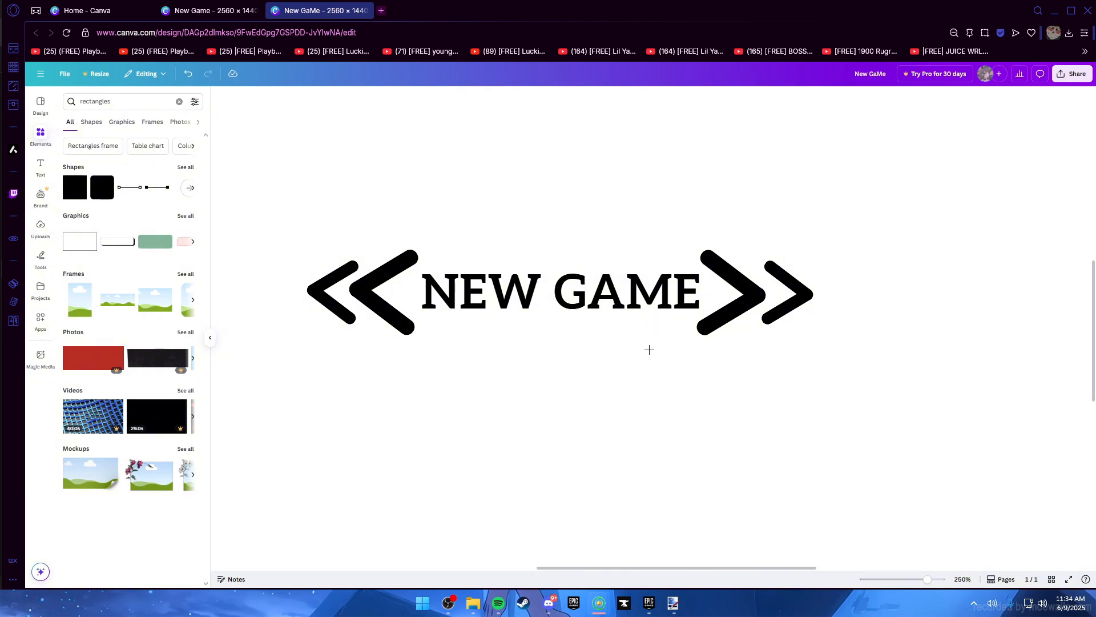
Move the small left-pointing chevron slightly outward from the large one beside it
drag(285, 262, 327, 292)
click(378, 424)
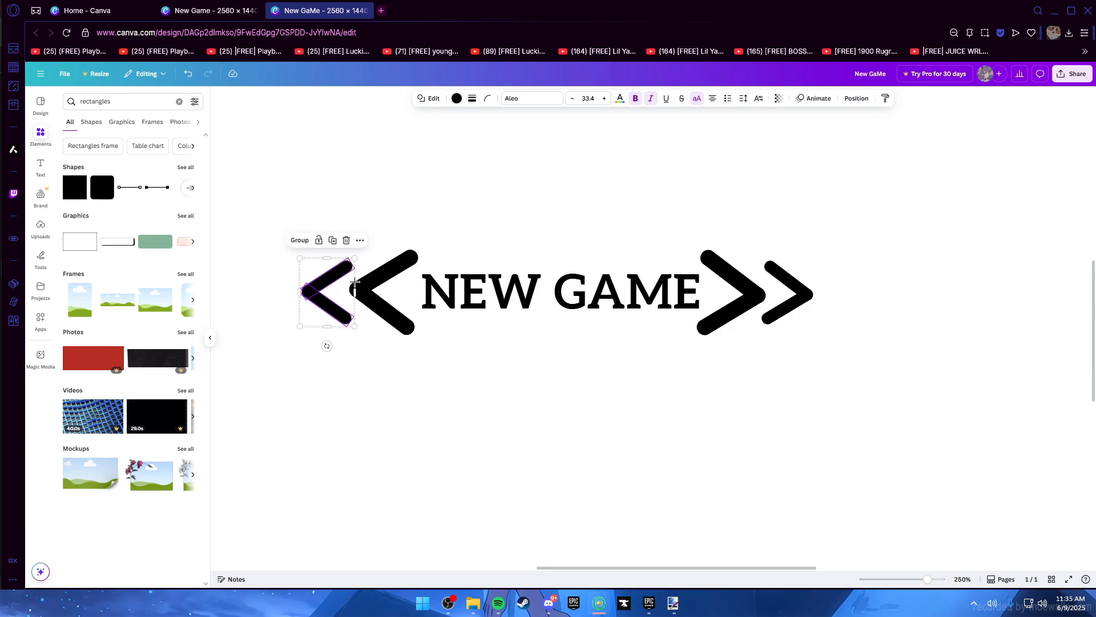
click(349, 227)
click(324, 313)
drag(327, 346, 326, 341)
click(450, 426)
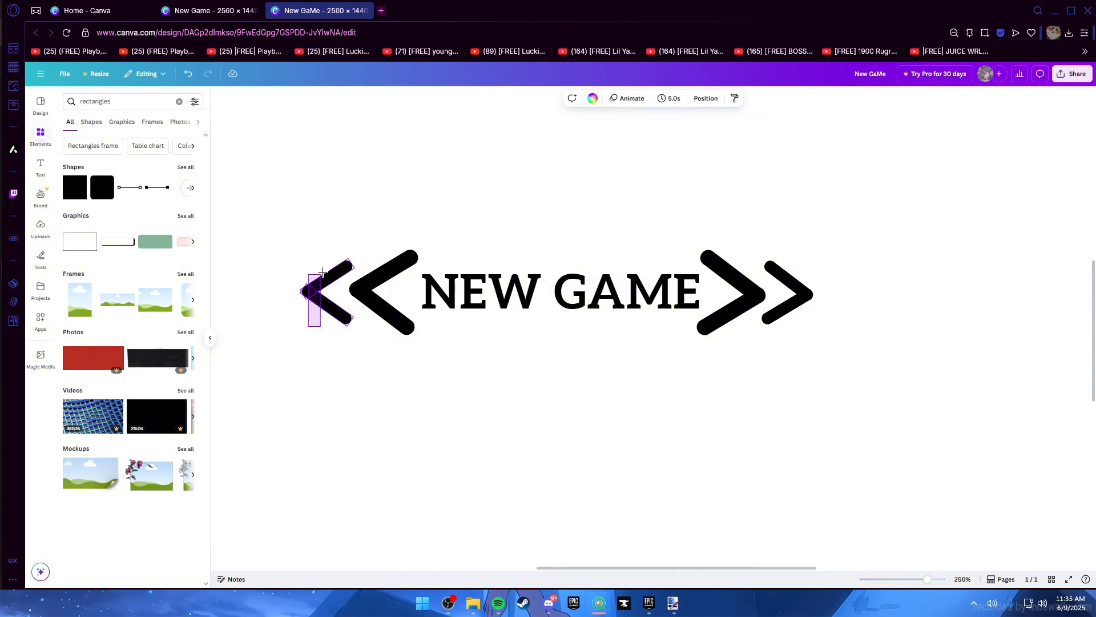
Fine-tune the small left-pointing chevron's height to line it up with the large chevron beside it
click(326, 293)
drag(320, 293, 320, 290)
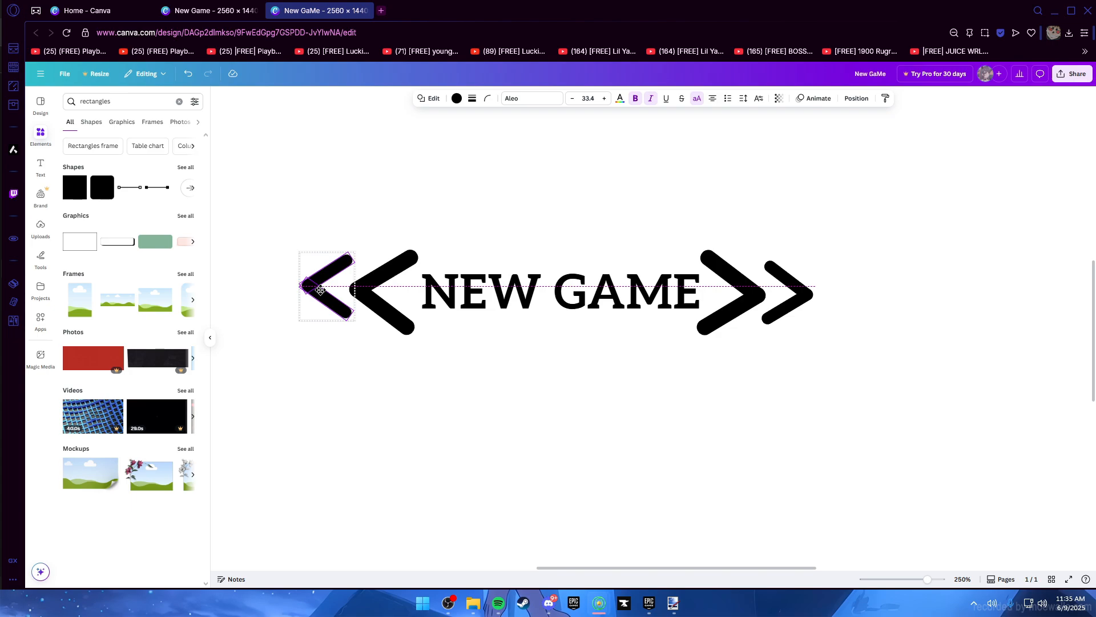
drag(320, 290, 320, 287)
click(539, 346)
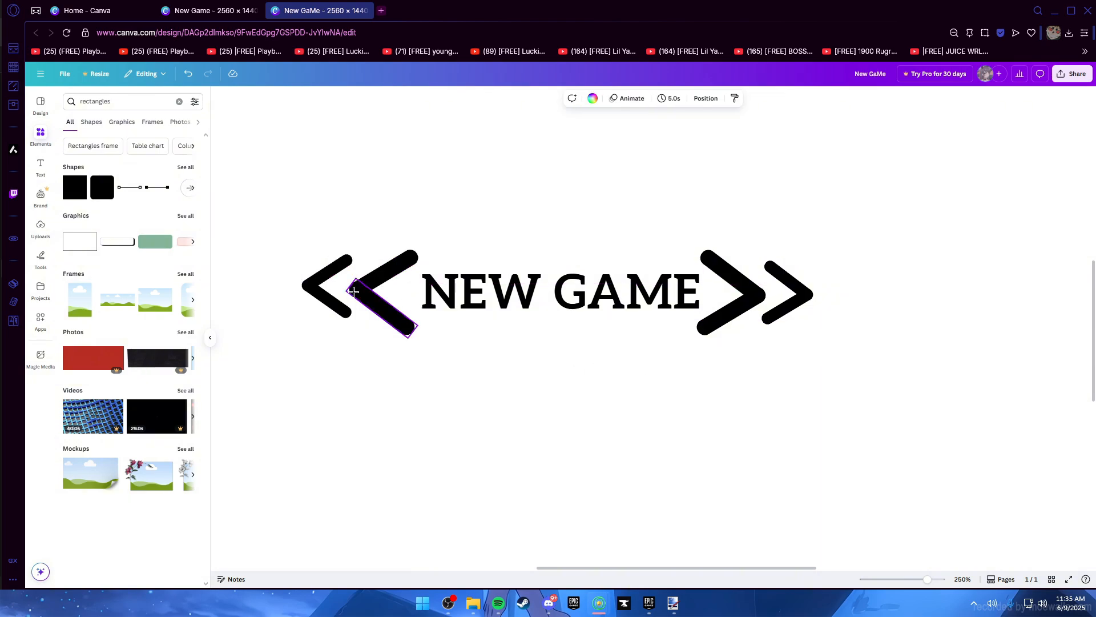
click(314, 285)
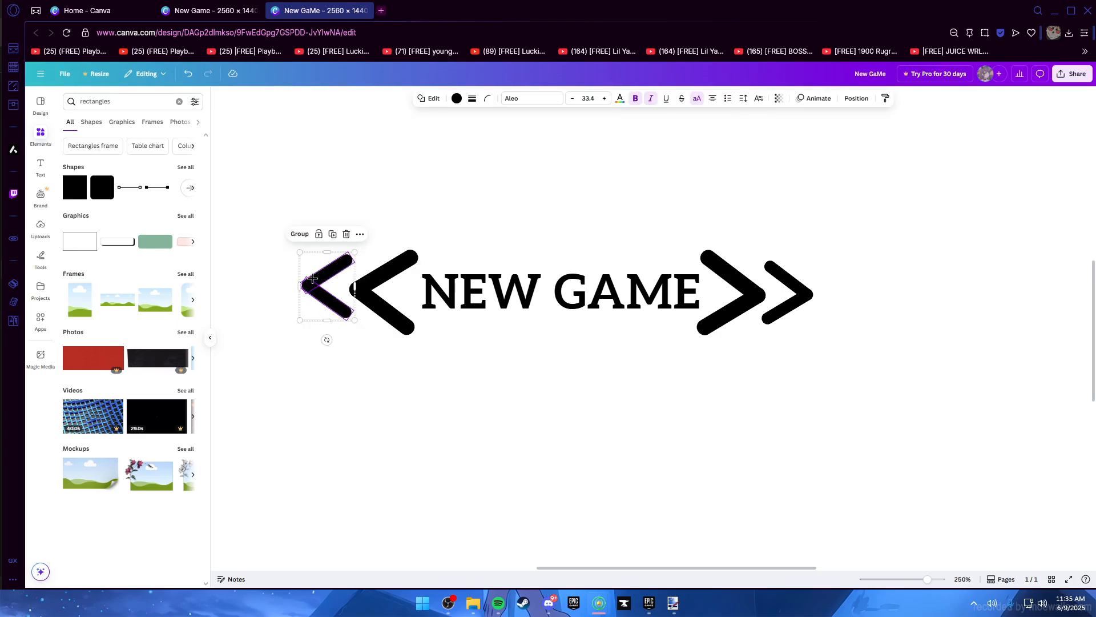
drag(319, 279, 320, 281)
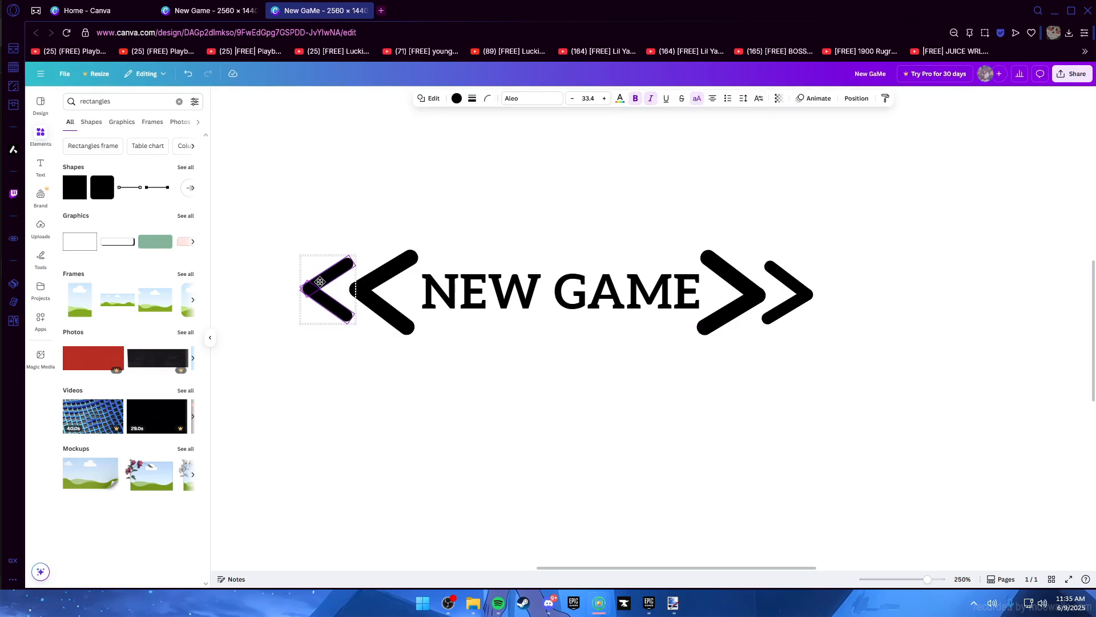
key(Escape)
Select the "NEW GAME" text with all its chevrons, enlarge them together to more than twice their size and centre them on the page
scroll(513, 314, down, 3)
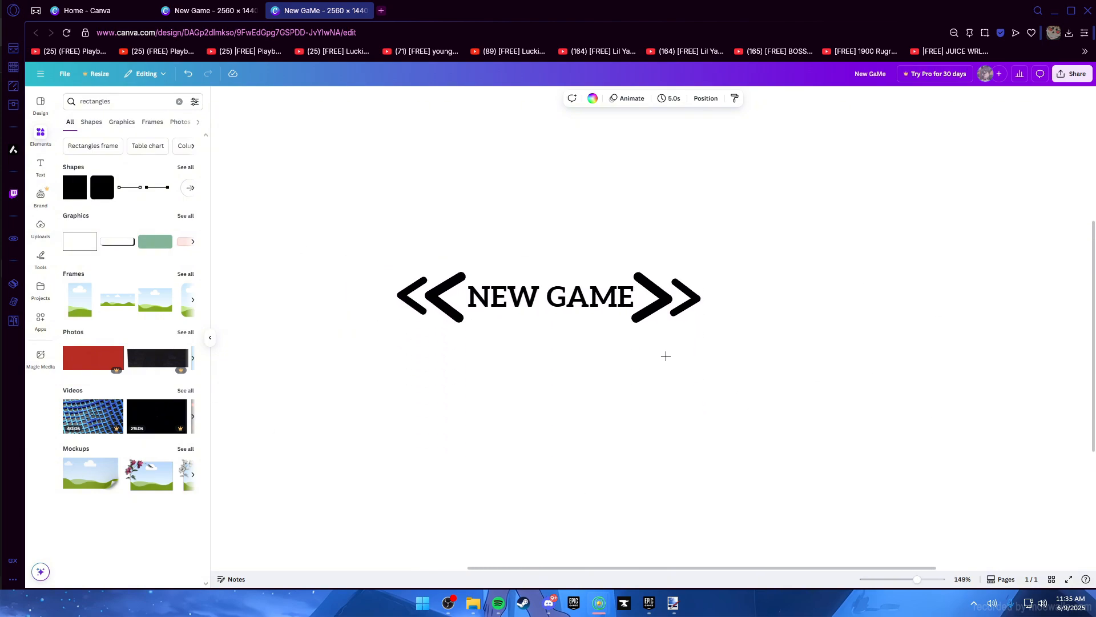
ctrl+scroll(575, 362, down, 2)
ctrl+scroll(575, 362, up, 2)
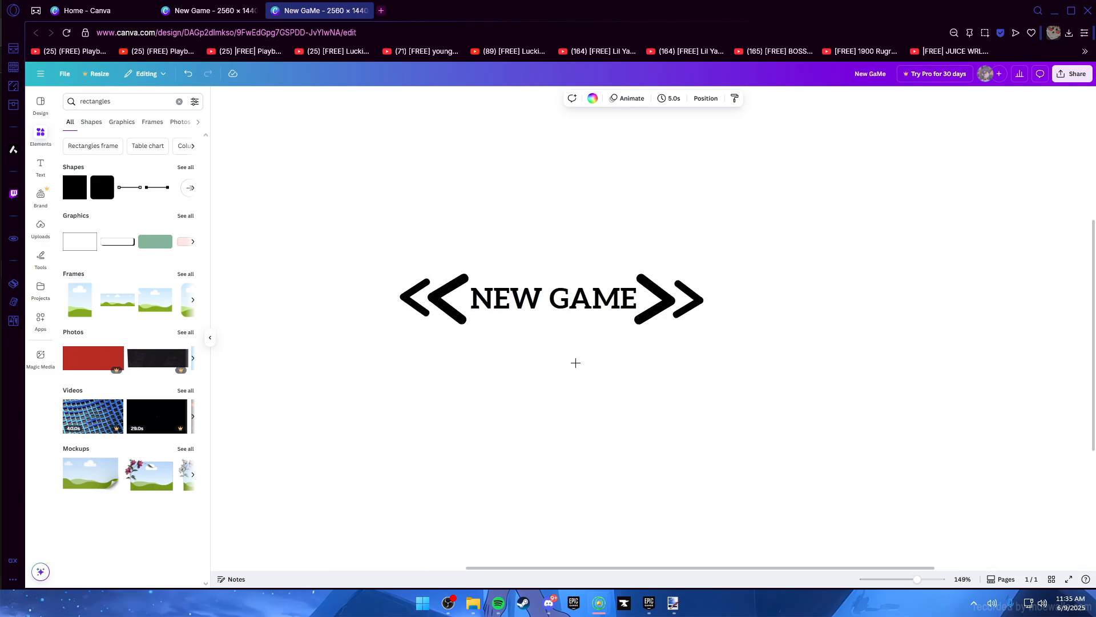
scroll(576, 362, down, 1)
ctrl+scroll(575, 363, down, 3)
scroll(497, 301, up, 1)
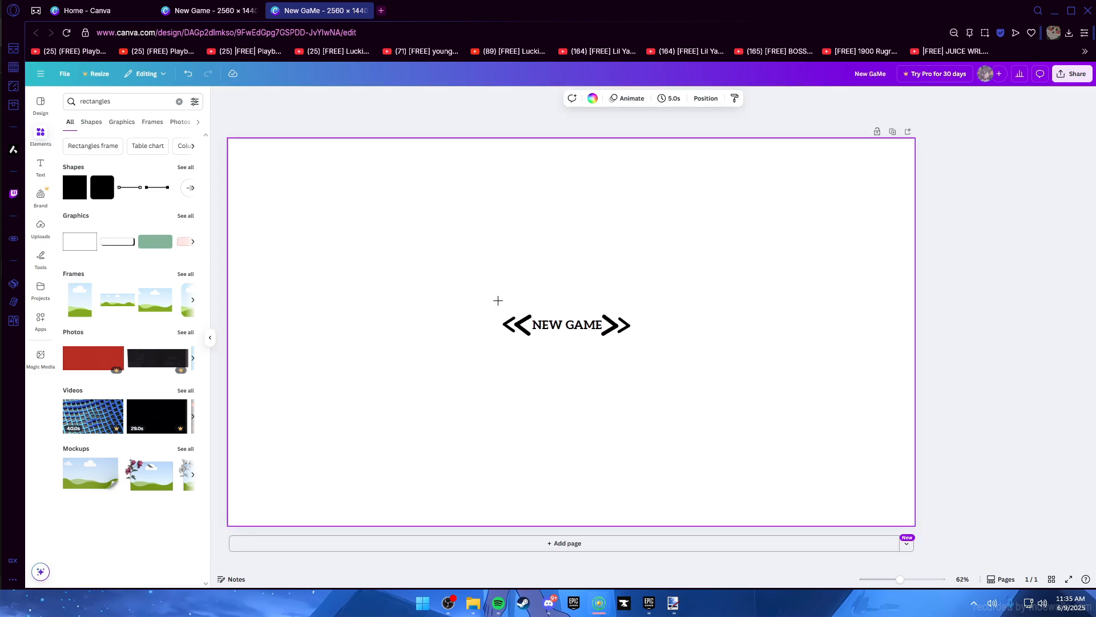
drag(439, 278, 743, 401)
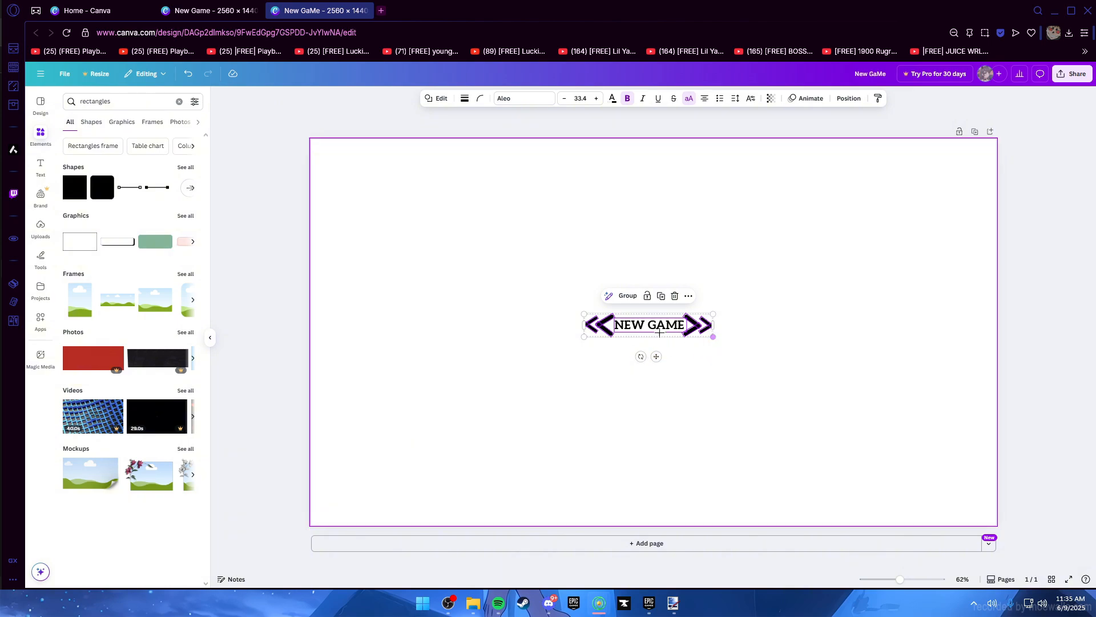
drag(713, 337, 878, 365)
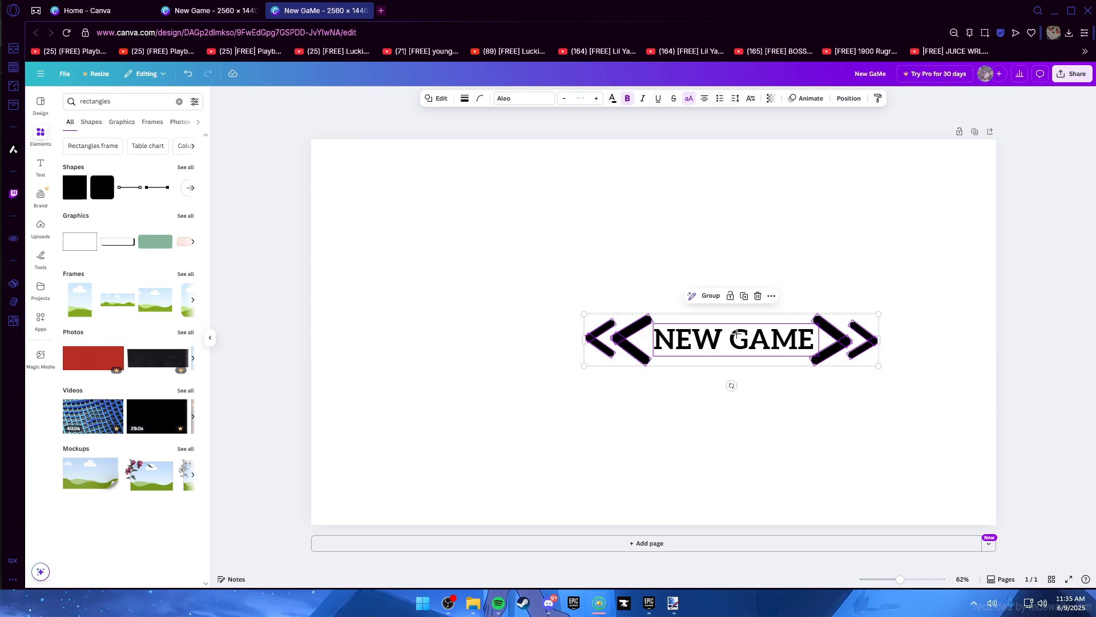
drag(731, 338, 659, 330)
click(755, 361)
Enlarge the text and chevrons together once more to about 60% of the page width and recentre them
scroll(602, 377, down, 3)
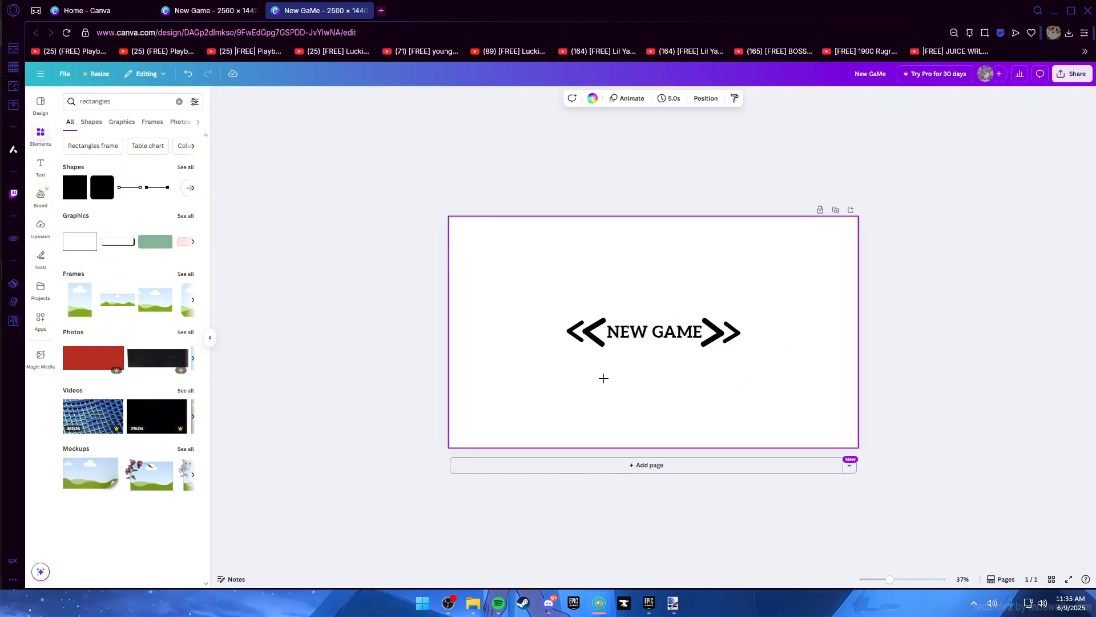
scroll(602, 377, up, 4)
drag(420, 218, 940, 434)
drag(827, 357, 970, 382)
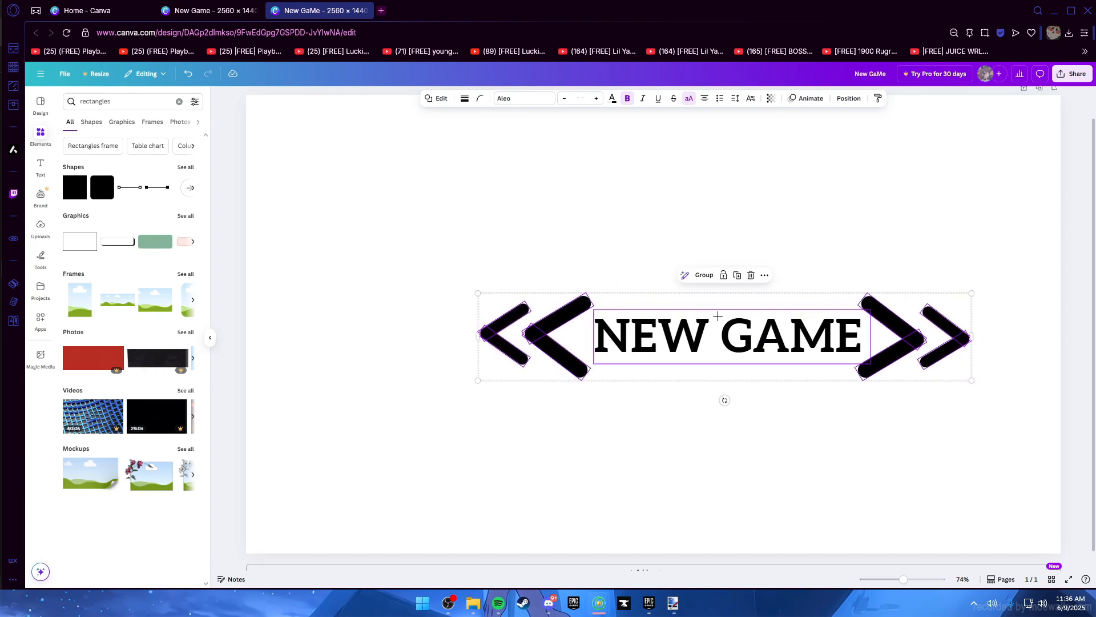
drag(714, 321, 651, 313)
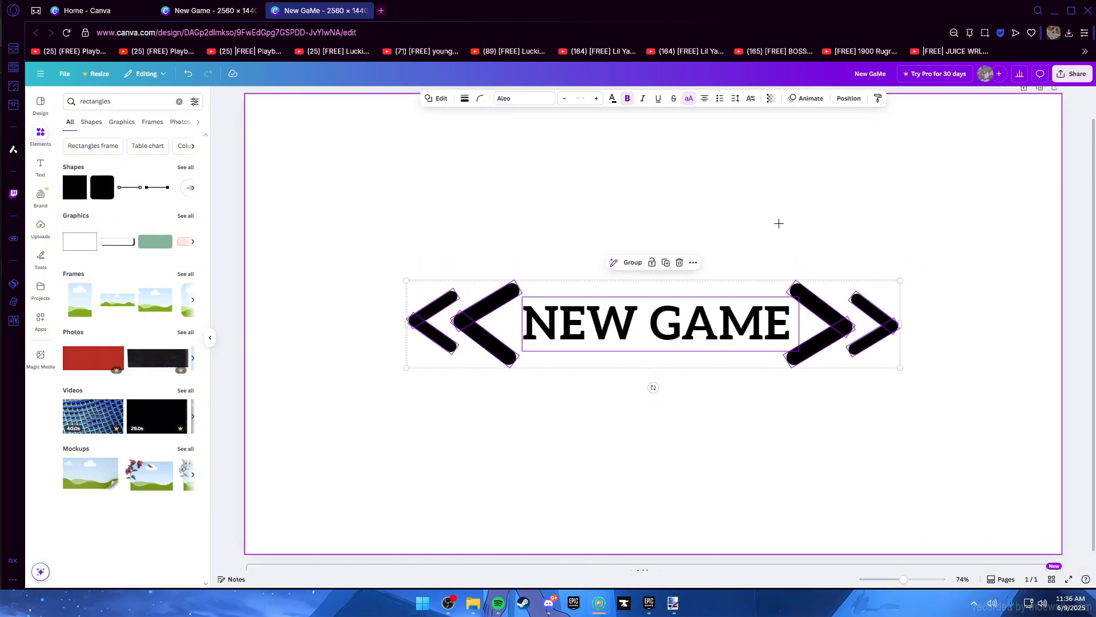
click(780, 223)
Shift the "NEW GAME" text slightly left, closer to the left-pointing chevrons
scroll(691, 334, down, 5)
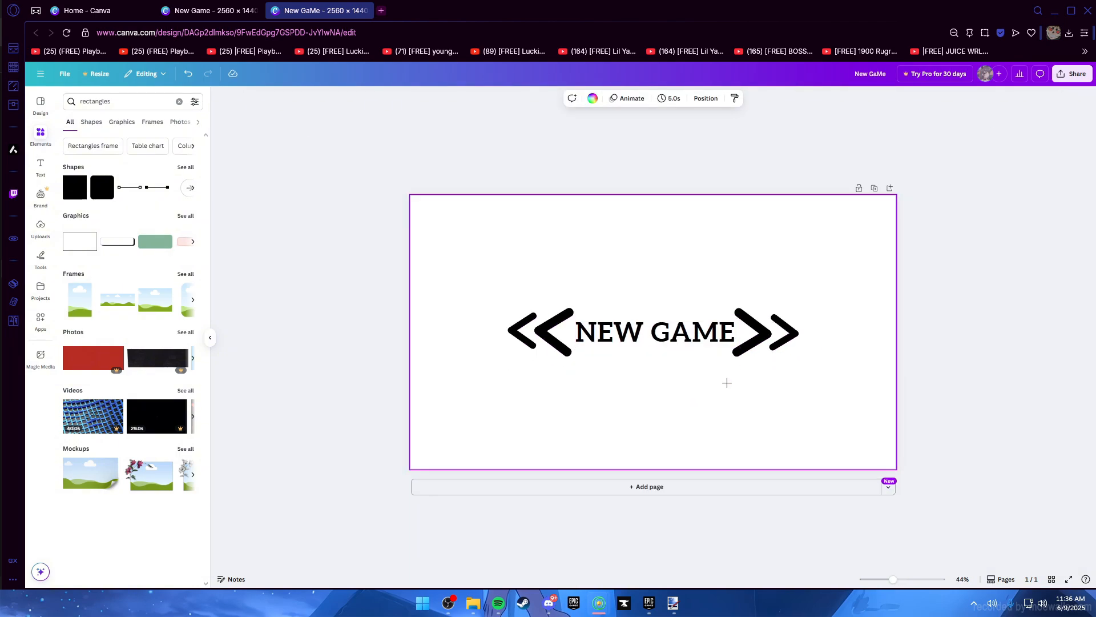
click(588, 329)
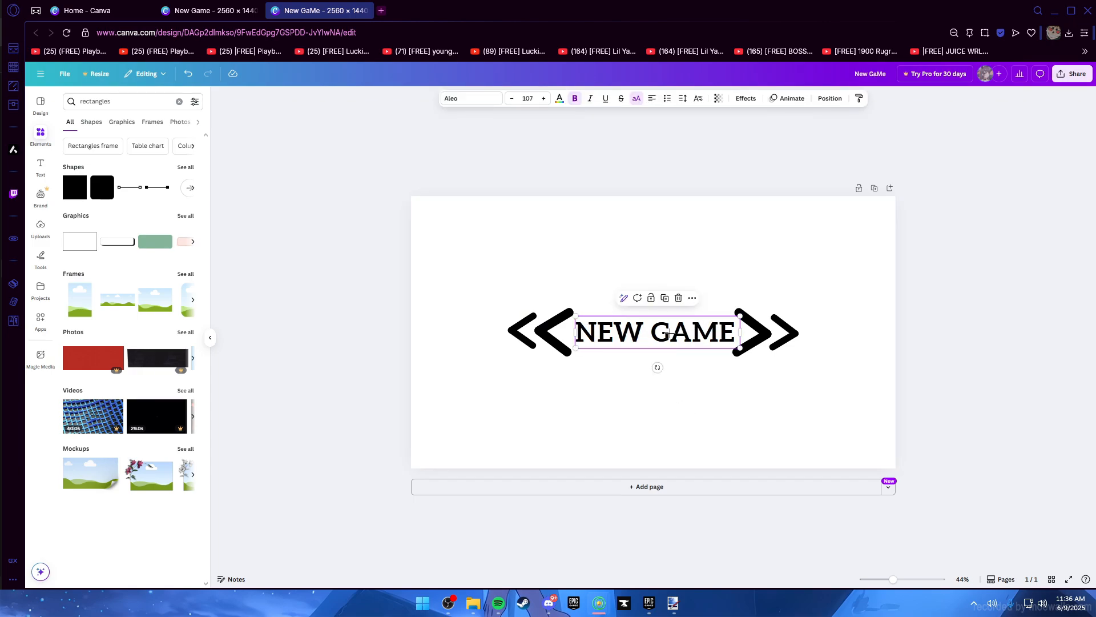
drag(655, 332, 650, 332)
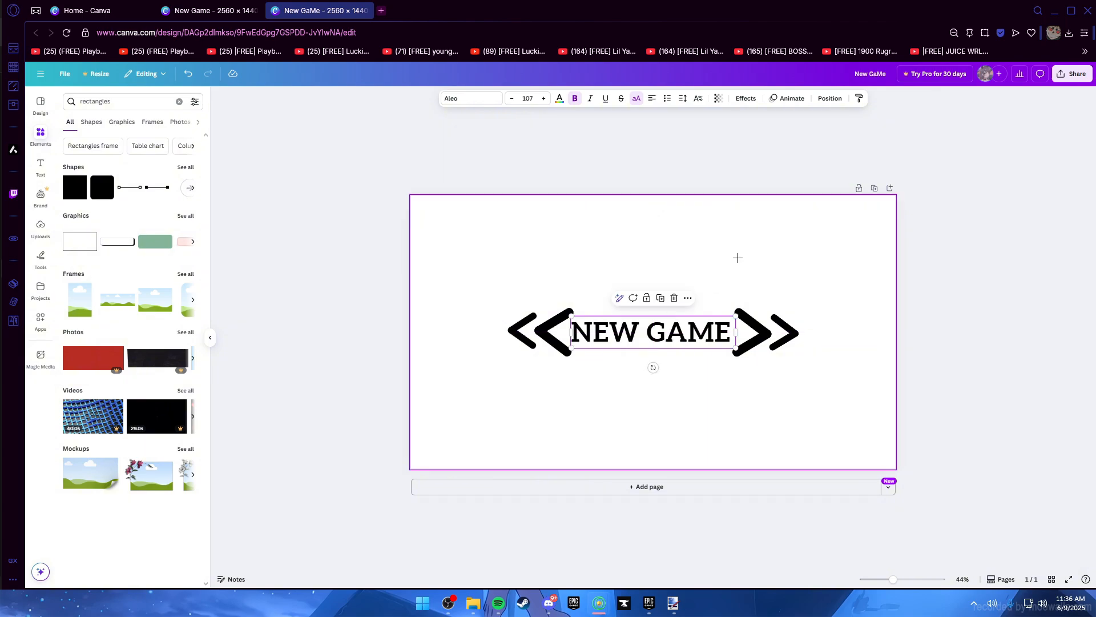
click(737, 255)
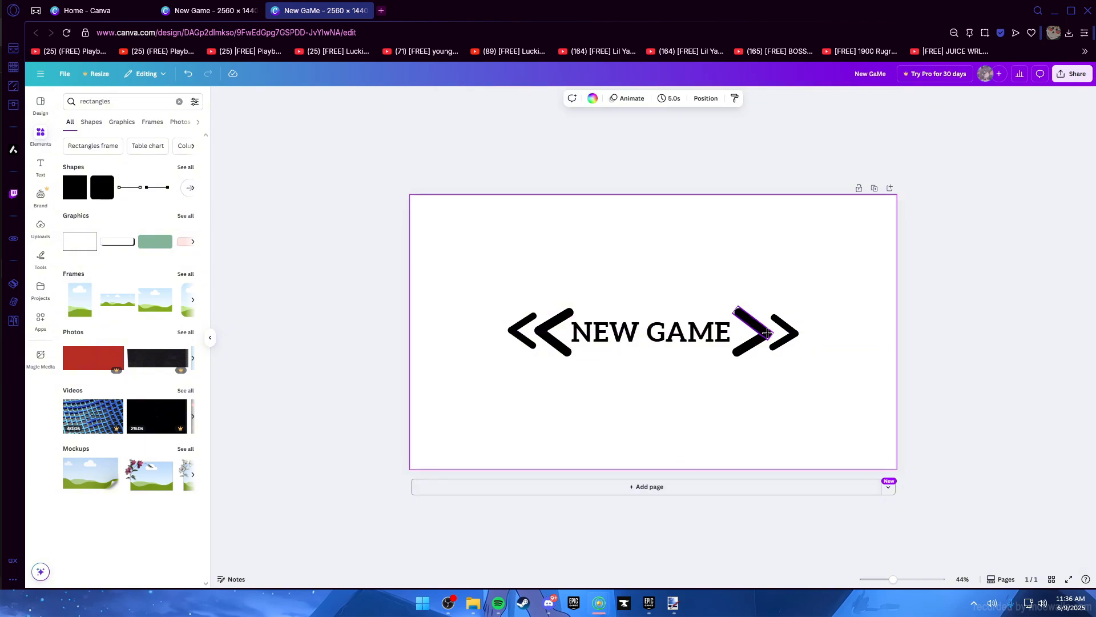
Move the large right-pointing chevron slightly inward so it sits closer to the end of "NEW GAME"
drag(747, 301, 754, 369)
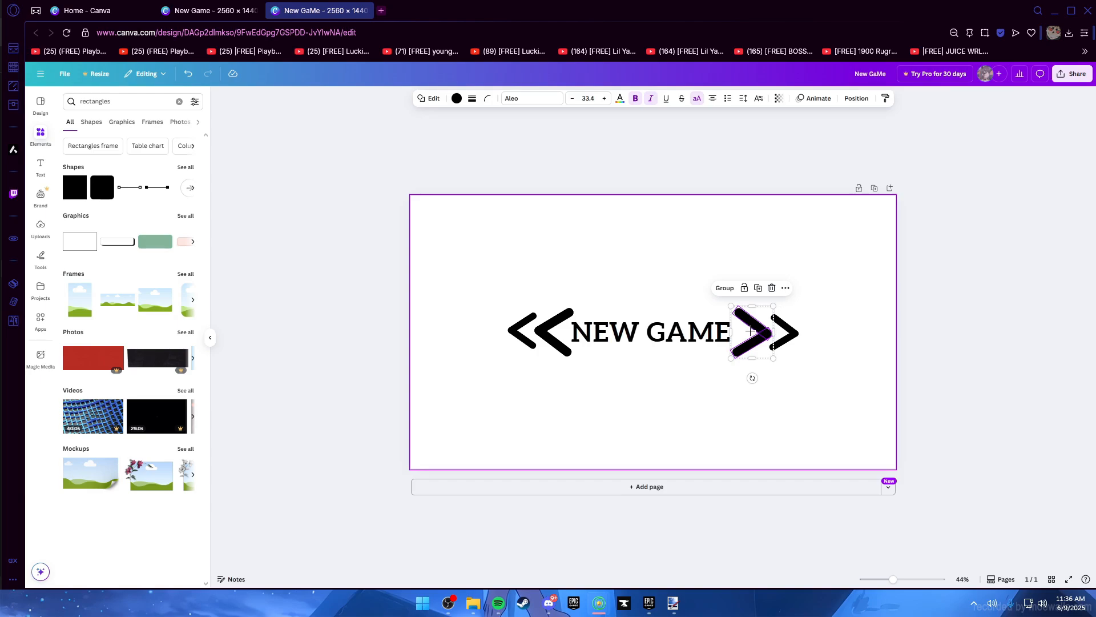
drag(750, 330, 751, 331)
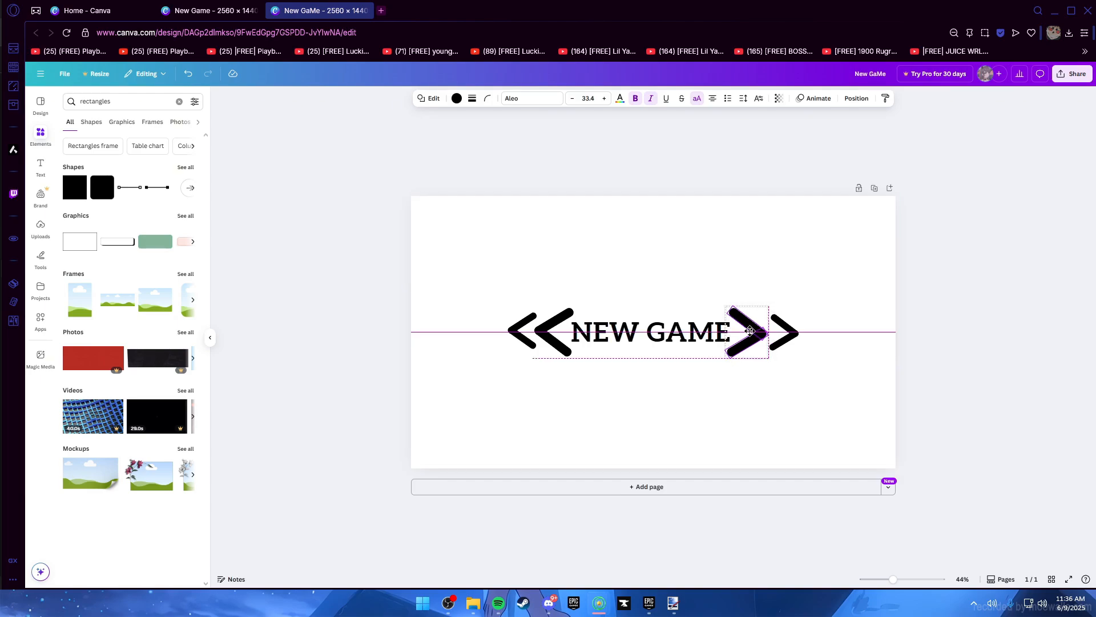
click(780, 274)
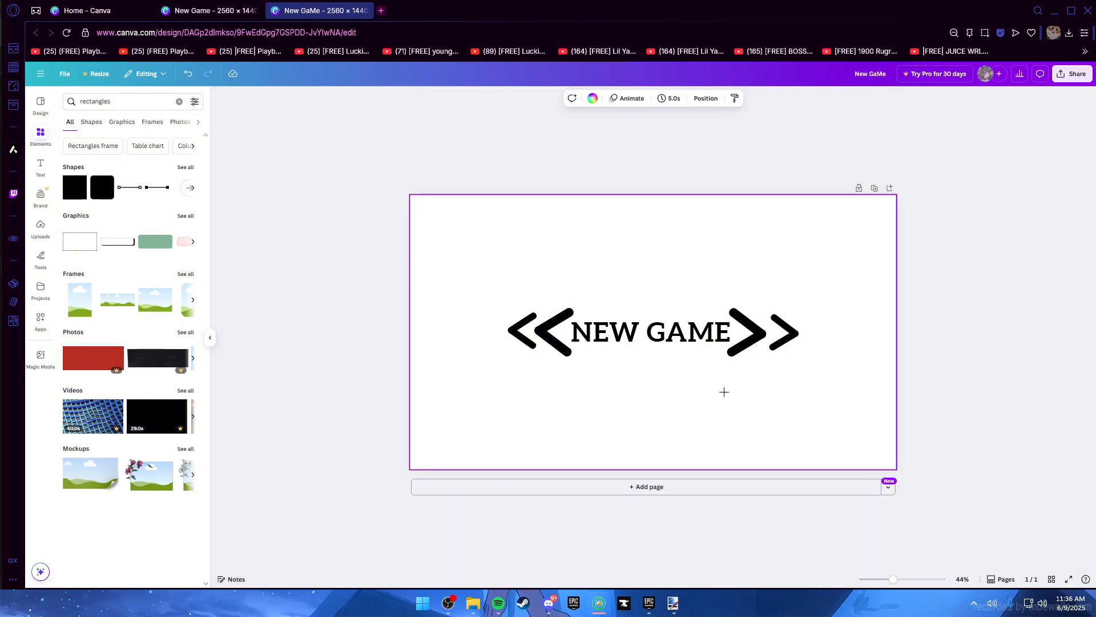
Move the small right-pointing chevron inward, closer to the large right-pointing chevron
drag(769, 290, 815, 374)
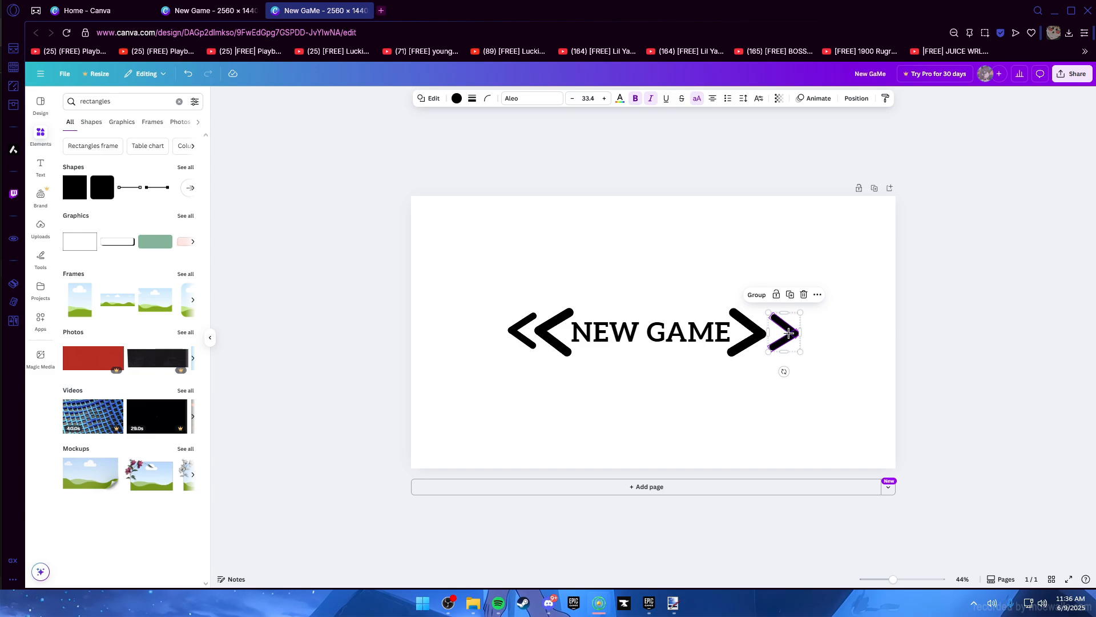
drag(789, 333, 780, 333)
click(796, 306)
scroll(659, 375, down, 2)
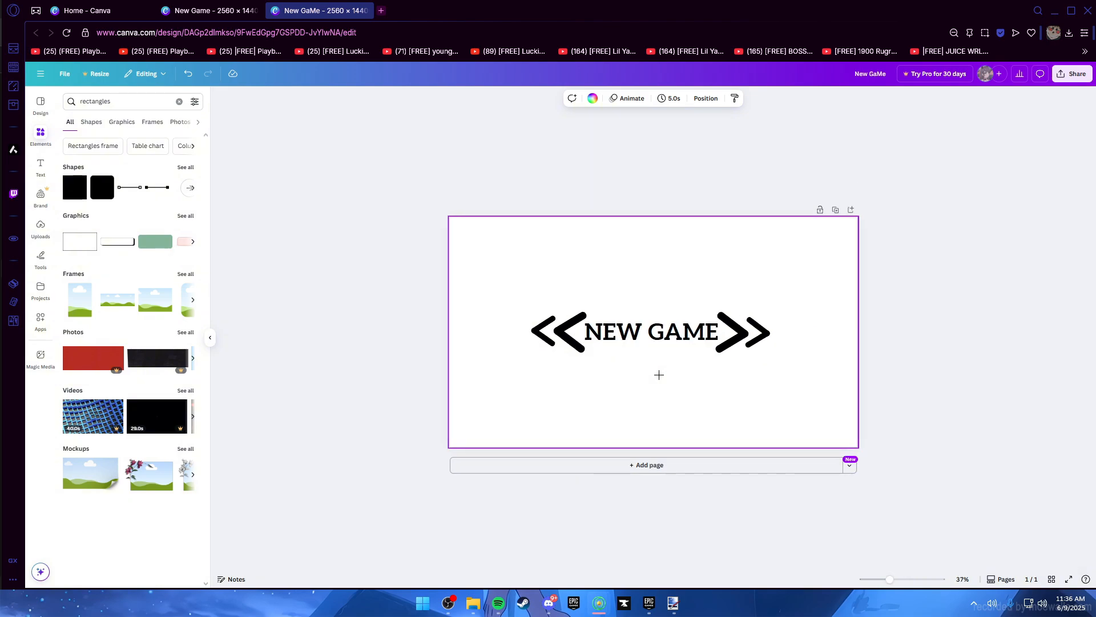
scroll(659, 374, up, 2)
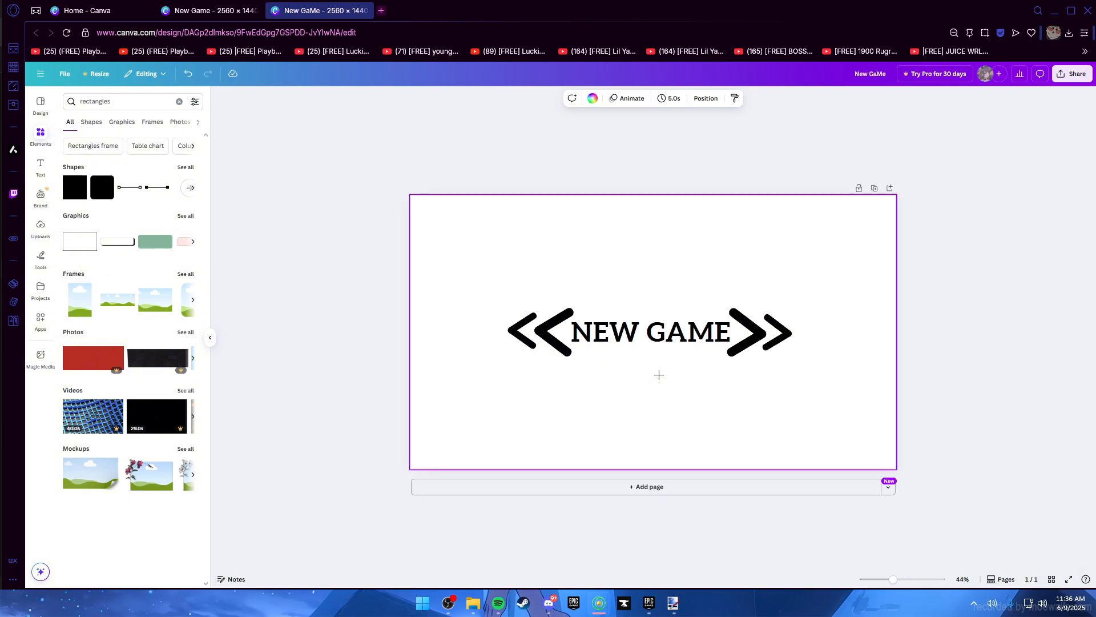
scroll(658, 375, down, 2)
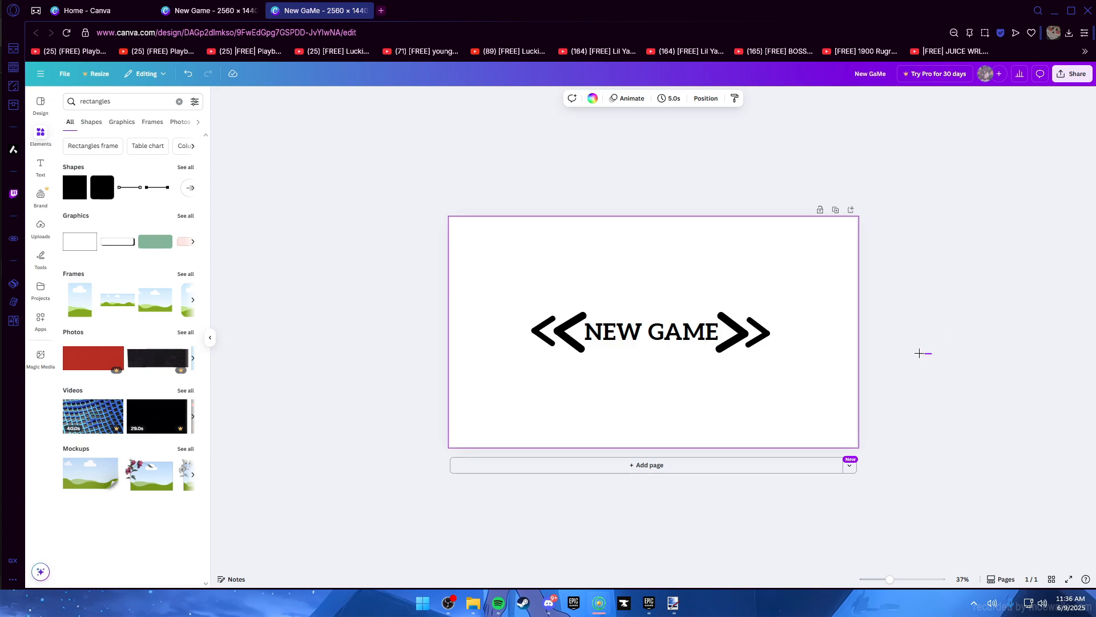
click(919, 353)
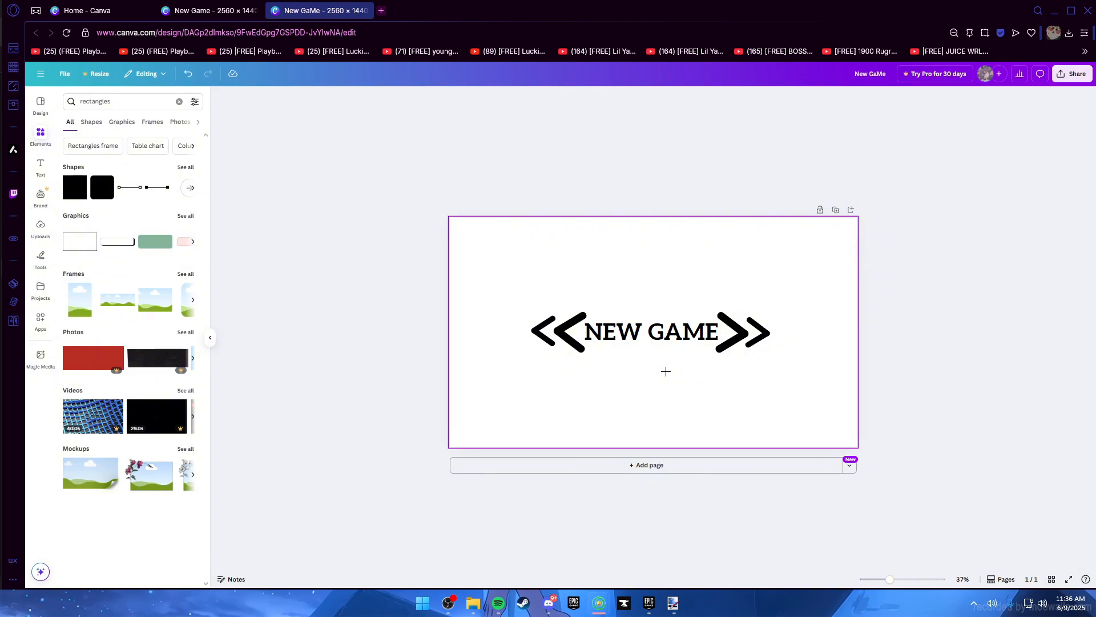
click(628, 389)
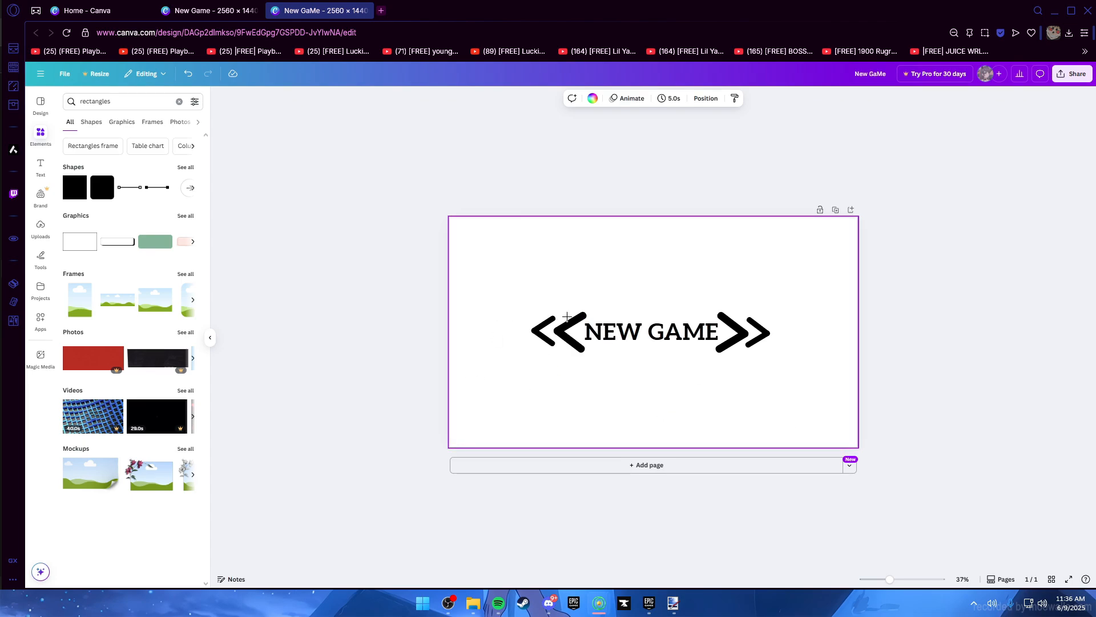
Select the "NEW GAME" text together with all the chevrons on both sides of it
key(ctrl+alt+0)
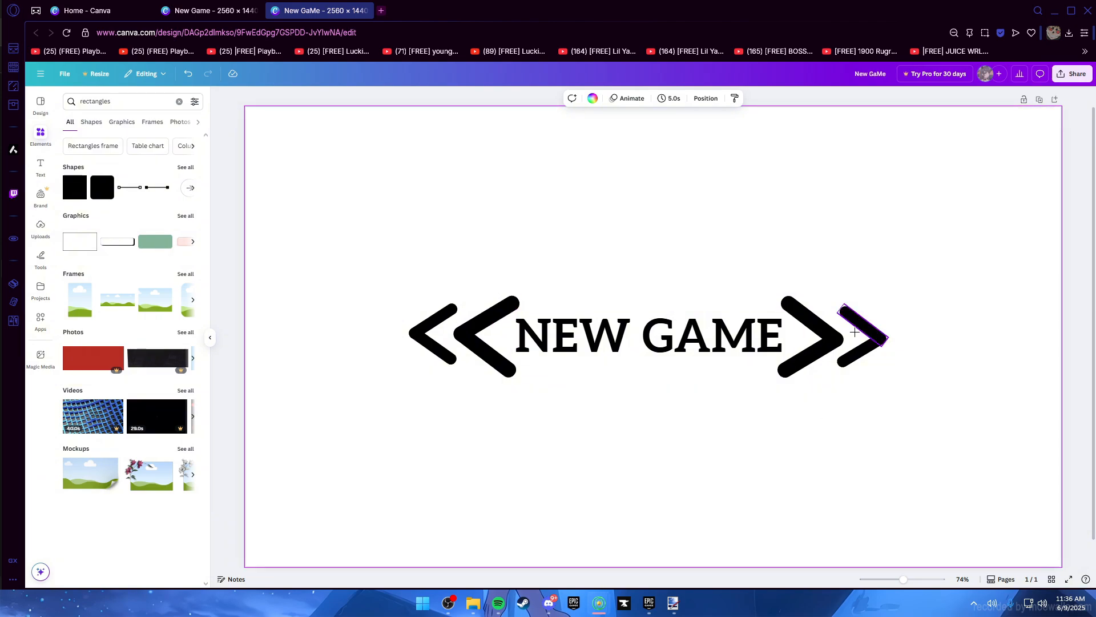
ctrl+scroll(636, 326, down, 3)
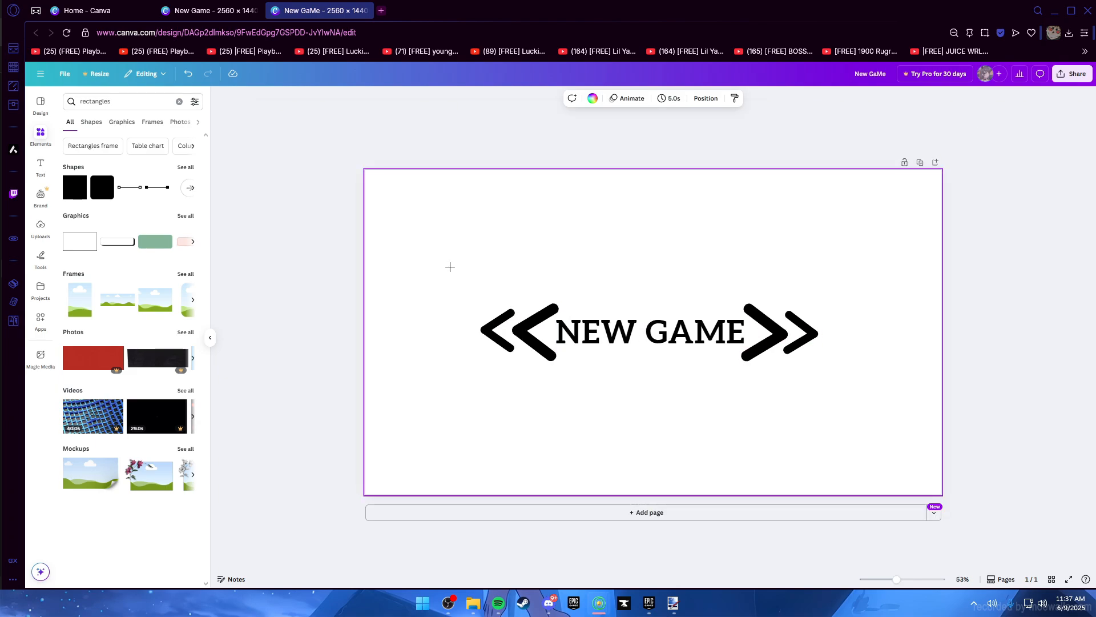
drag(449, 266, 889, 395)
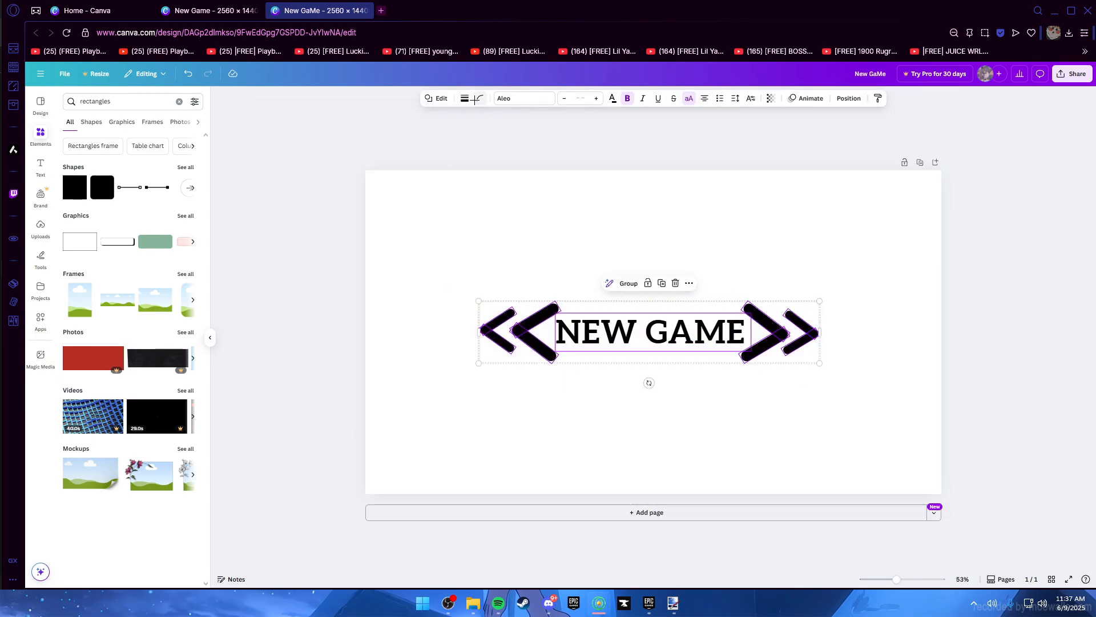
click(613, 99)
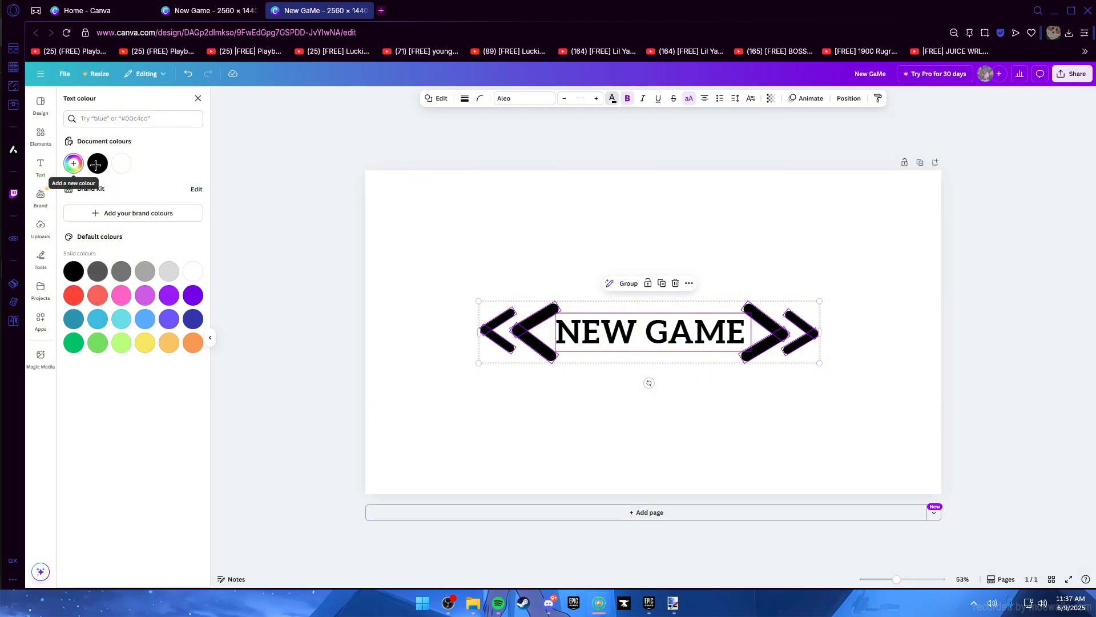
click(73, 163)
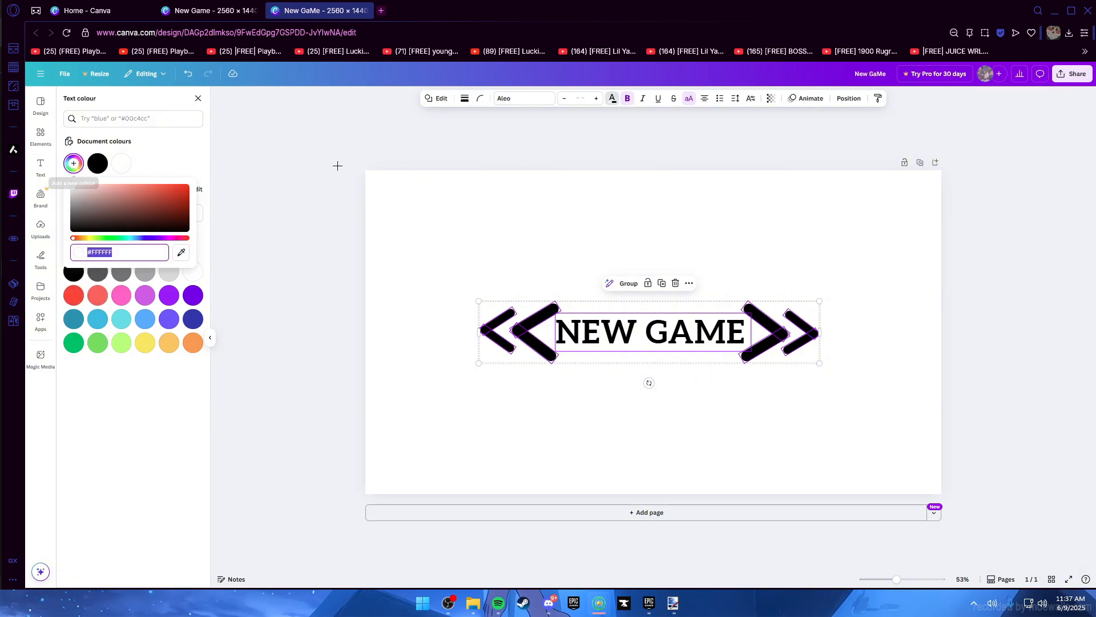
key(Escape)
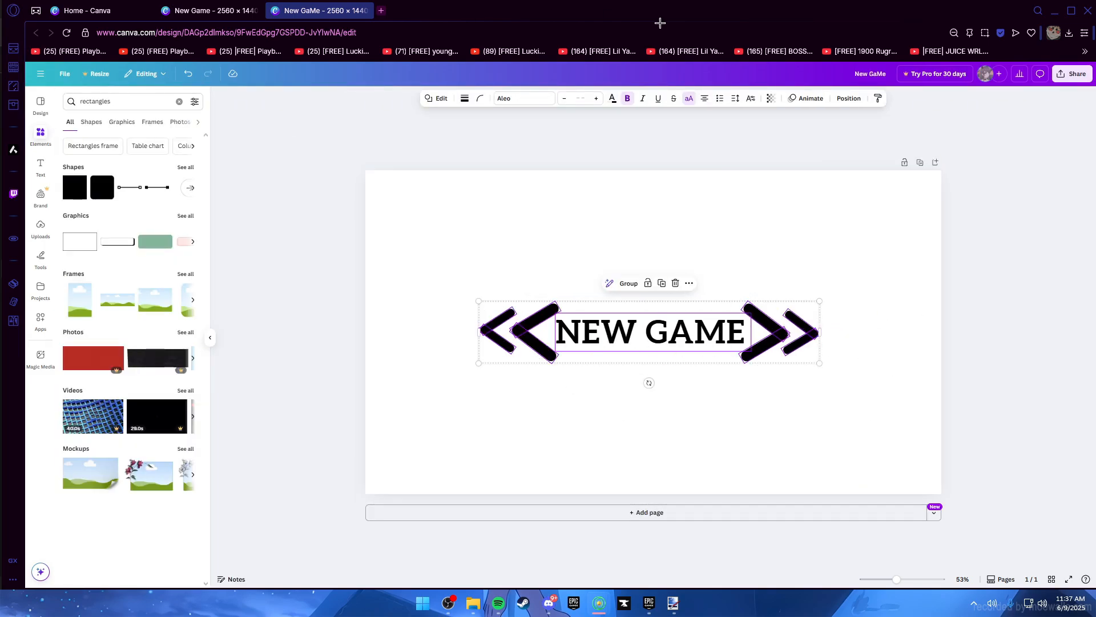
Search the web for "grey hex" in a new browser tab and open the Muzli Colors page on gray
click(383, 10)
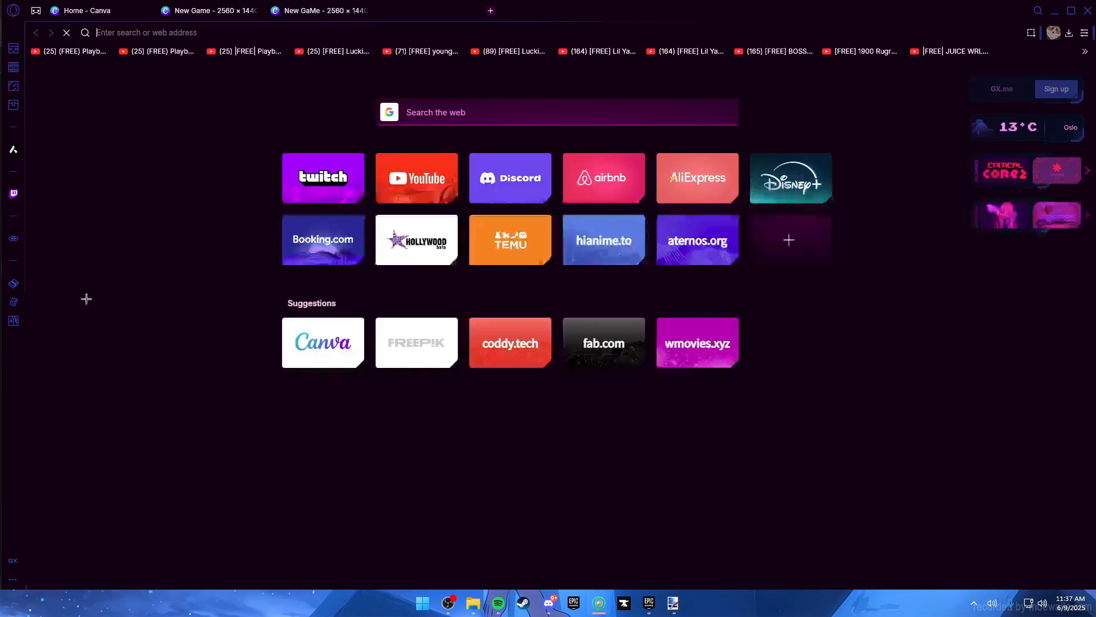
text(gre)
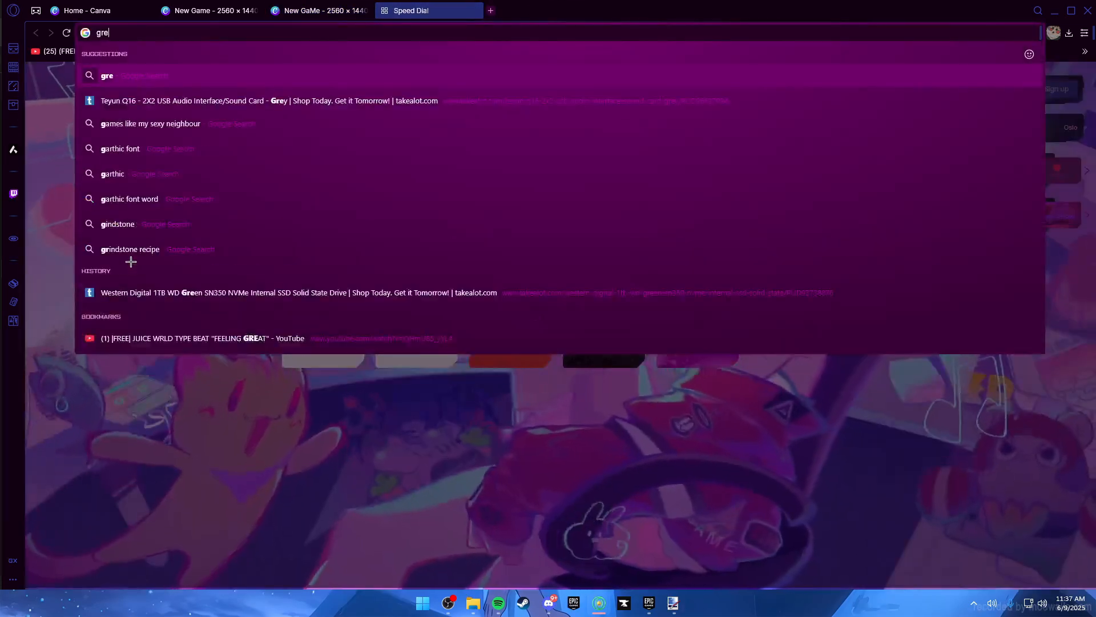
text(y hex)
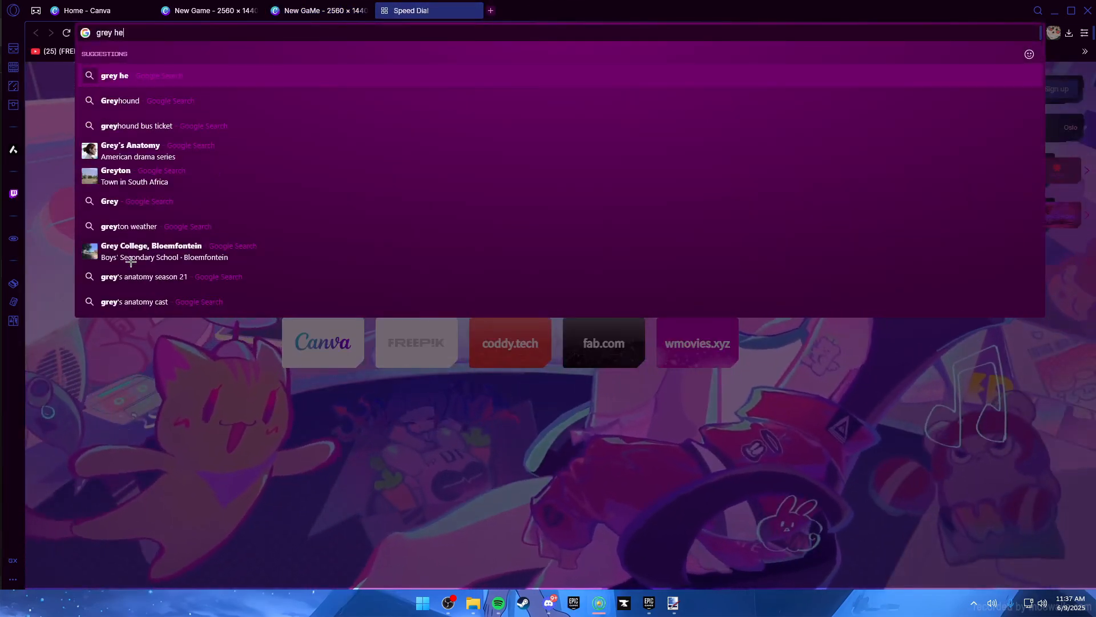
key(Return)
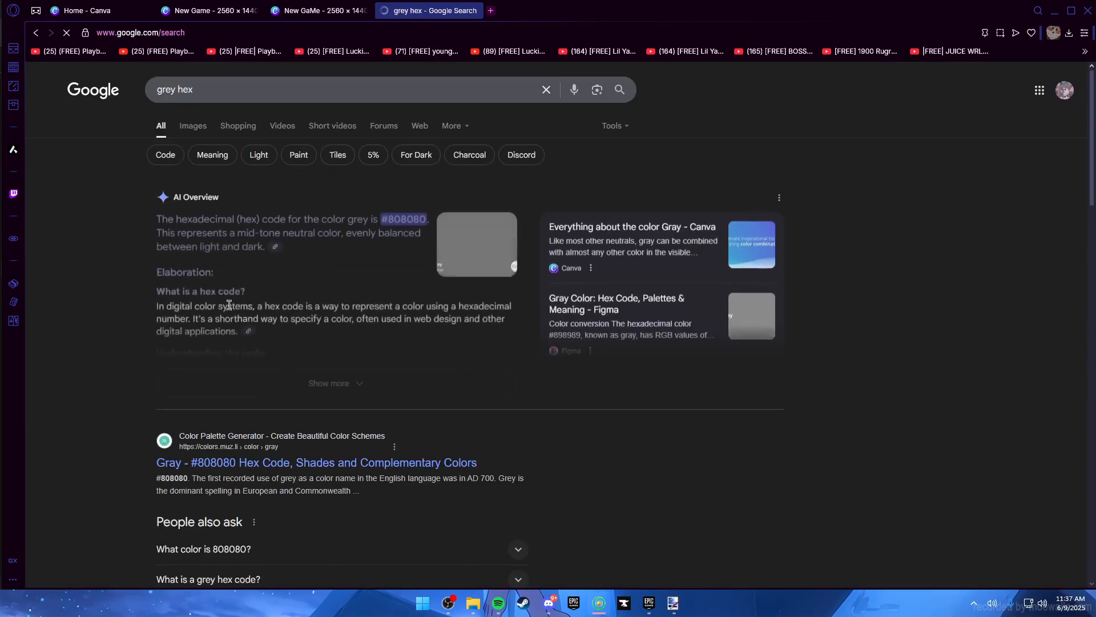
click(320, 462)
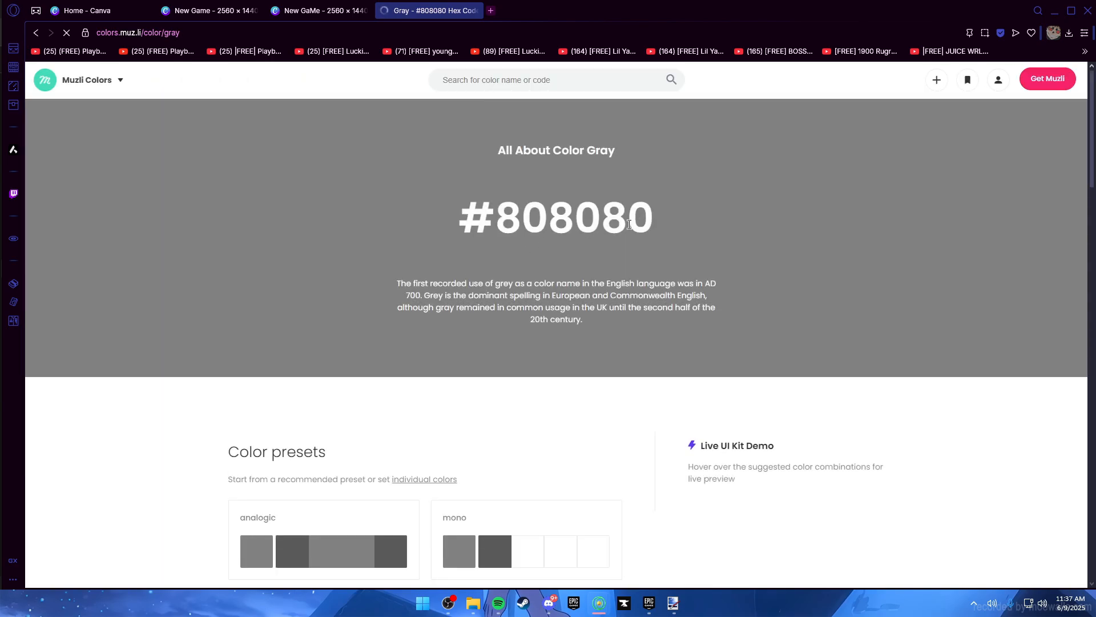
Open the mono colour preset as a palette and copy the hex code #808080 of its first swatch
scroll(617, 243, down, 2)
scroll(611, 244, down, 2)
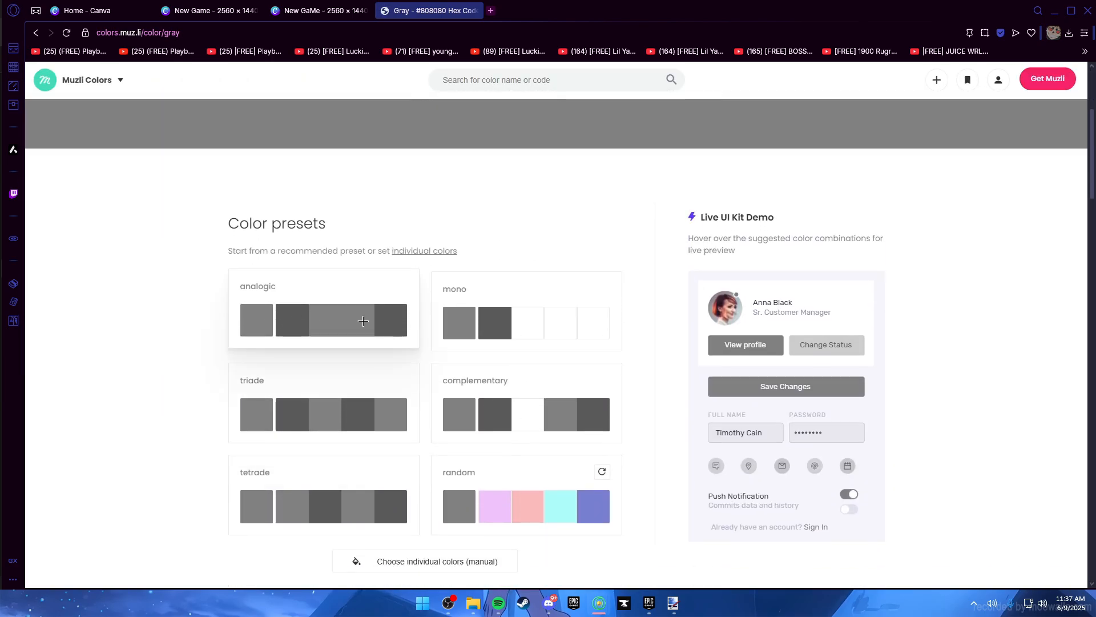
scroll(472, 306, down, 1)
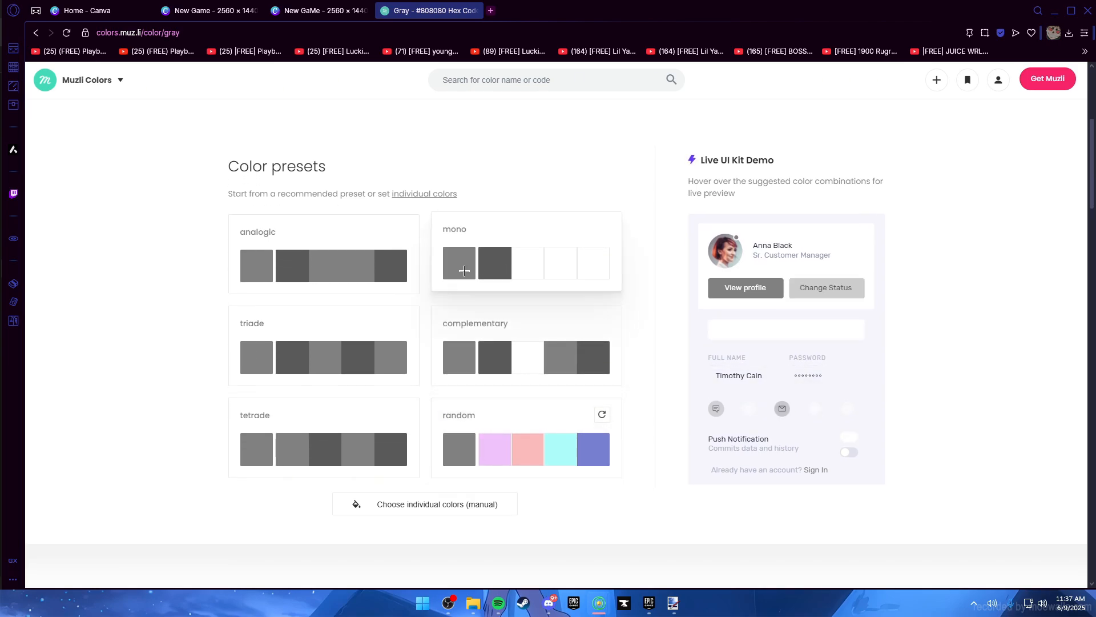
scroll(464, 271, up, 1)
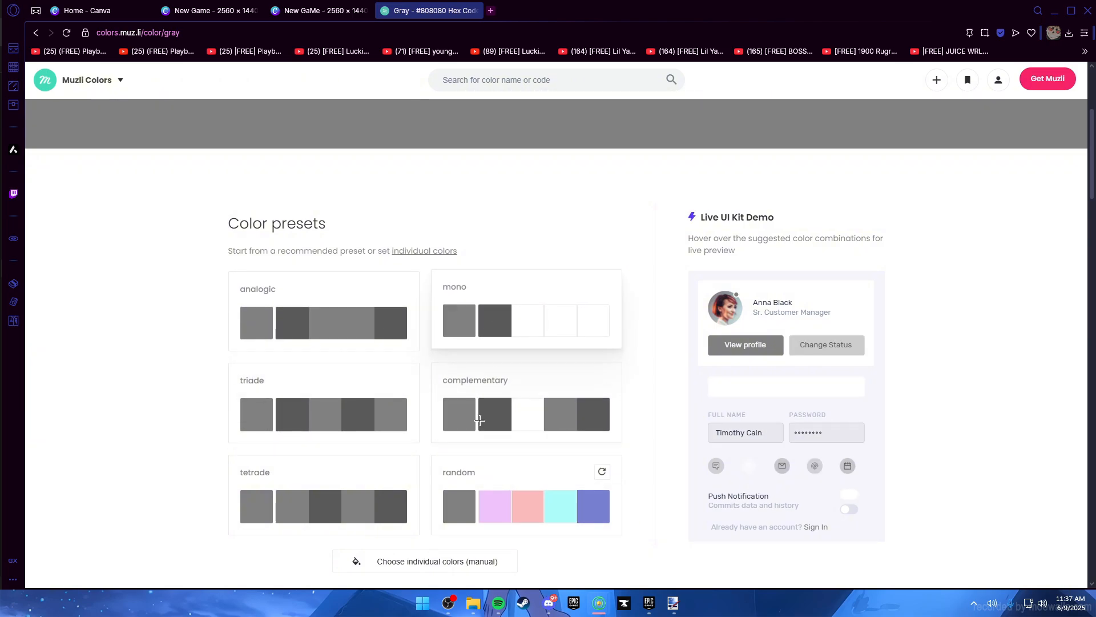
click(459, 317)
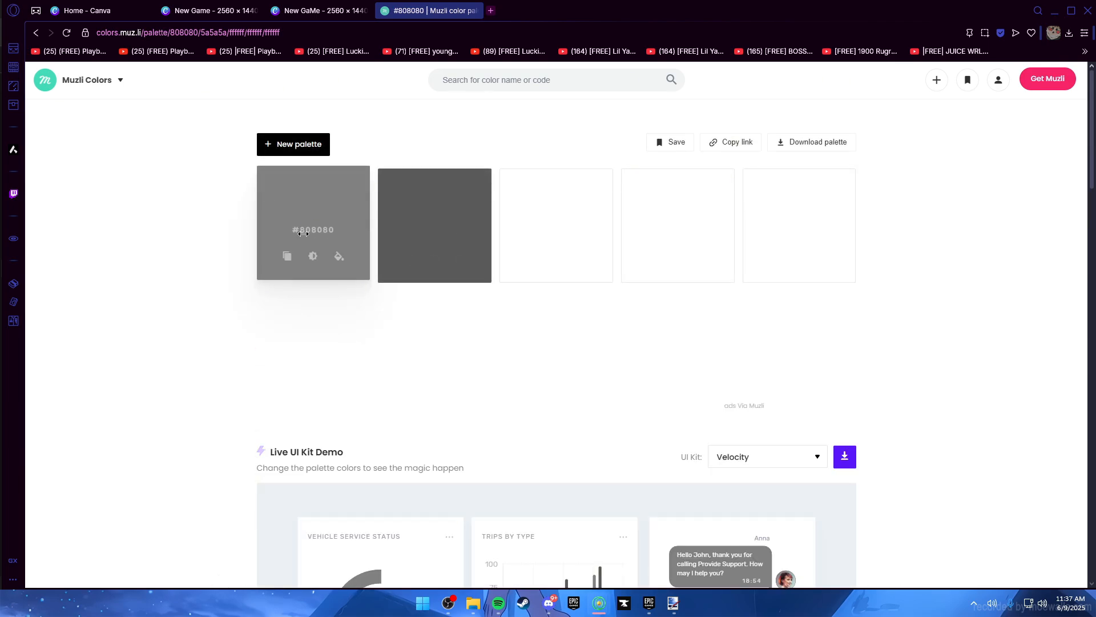
click(339, 256)
click(363, 404)
key(ctrl+c)
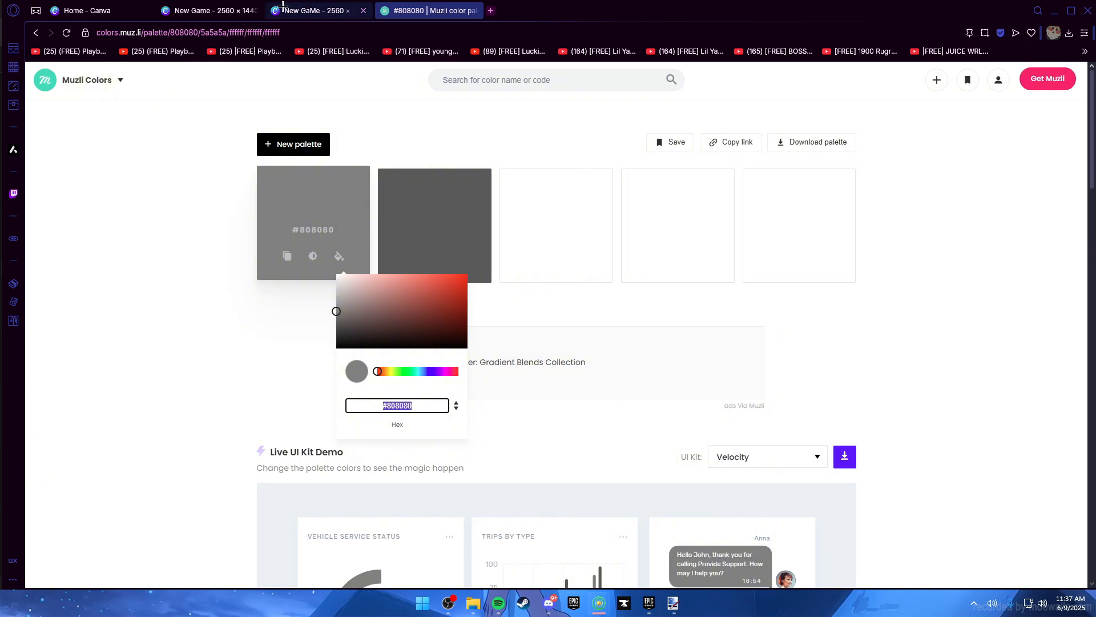
Switch back to the Canva design and set the "NEW GAME" text colour to #808080
click(320, 10)
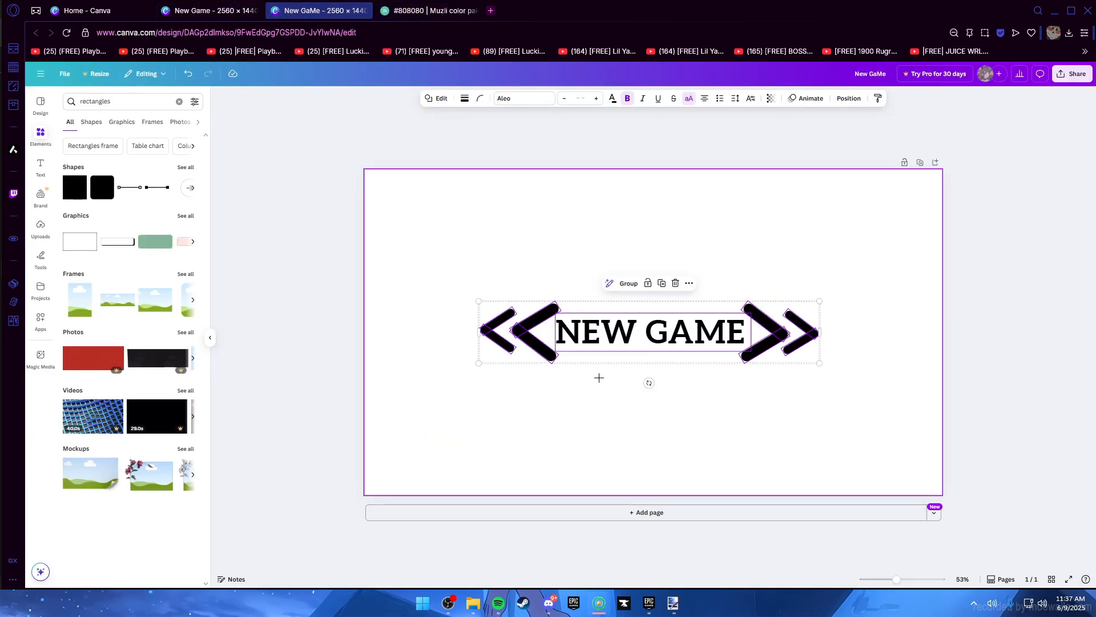
click(612, 98)
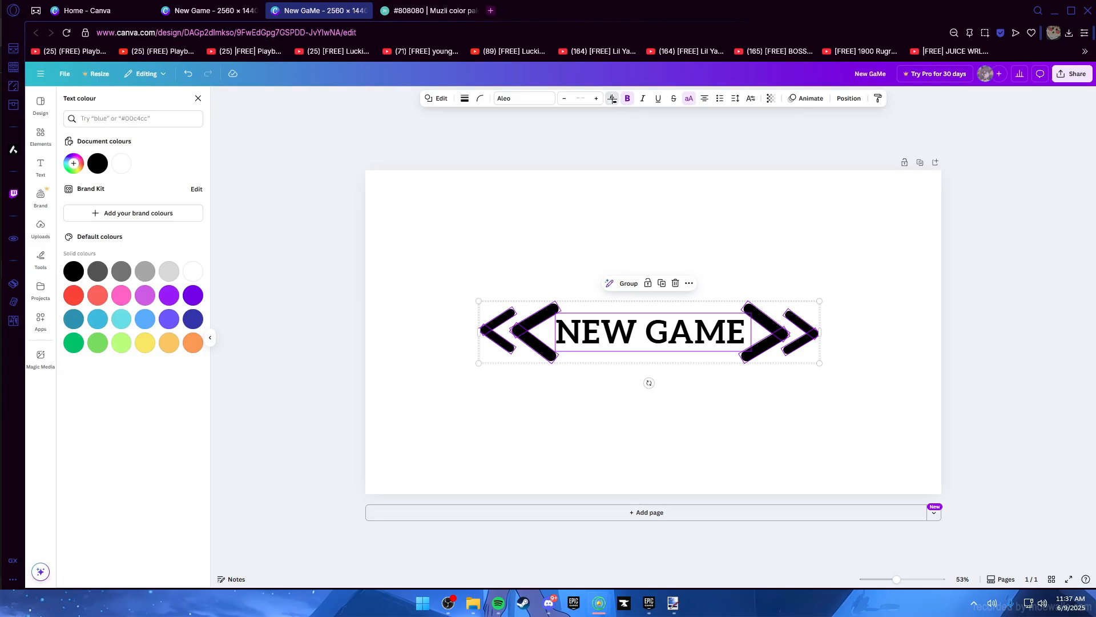
click(74, 164)
key(ctrl+v)
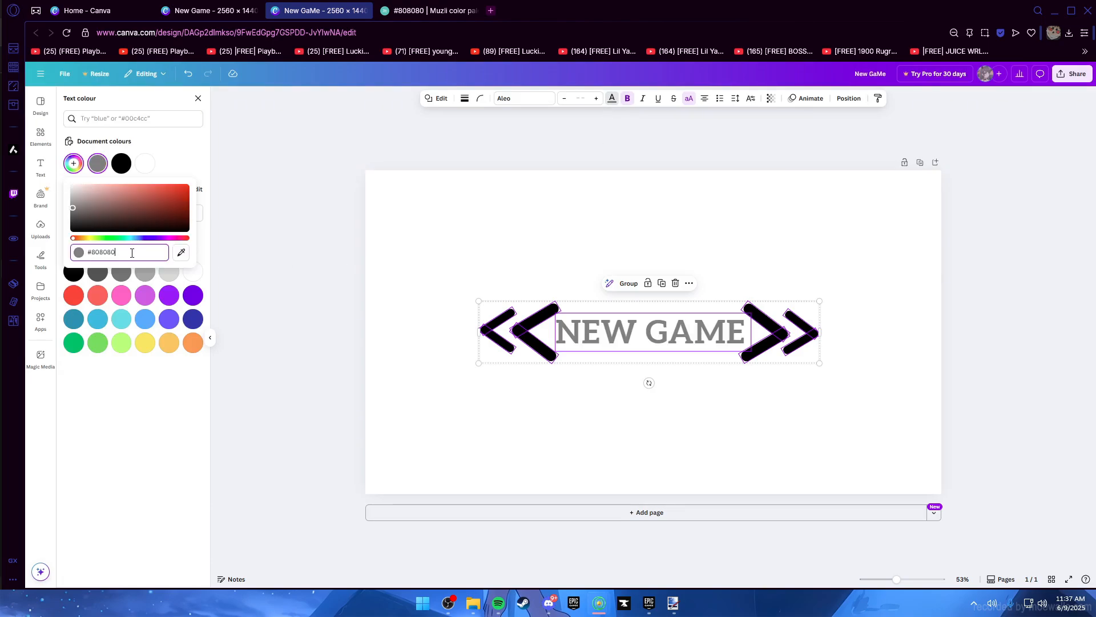
key(Return)
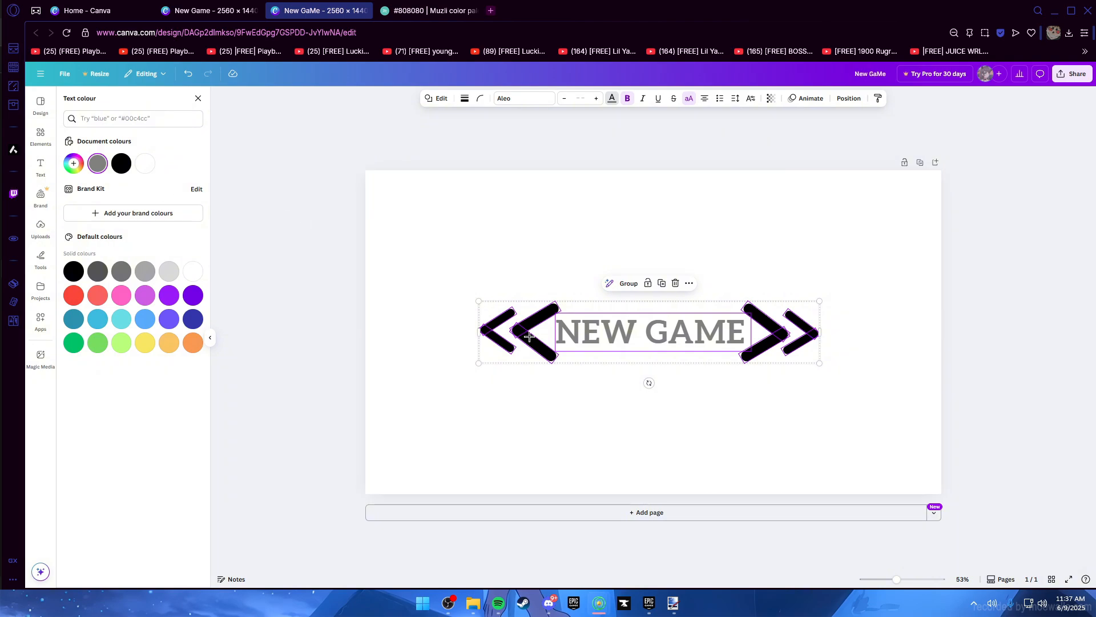
Recolour both right-pointing chevrons with the document's grey, matching the "NEW GAME" text
drag(447, 266, 886, 421)
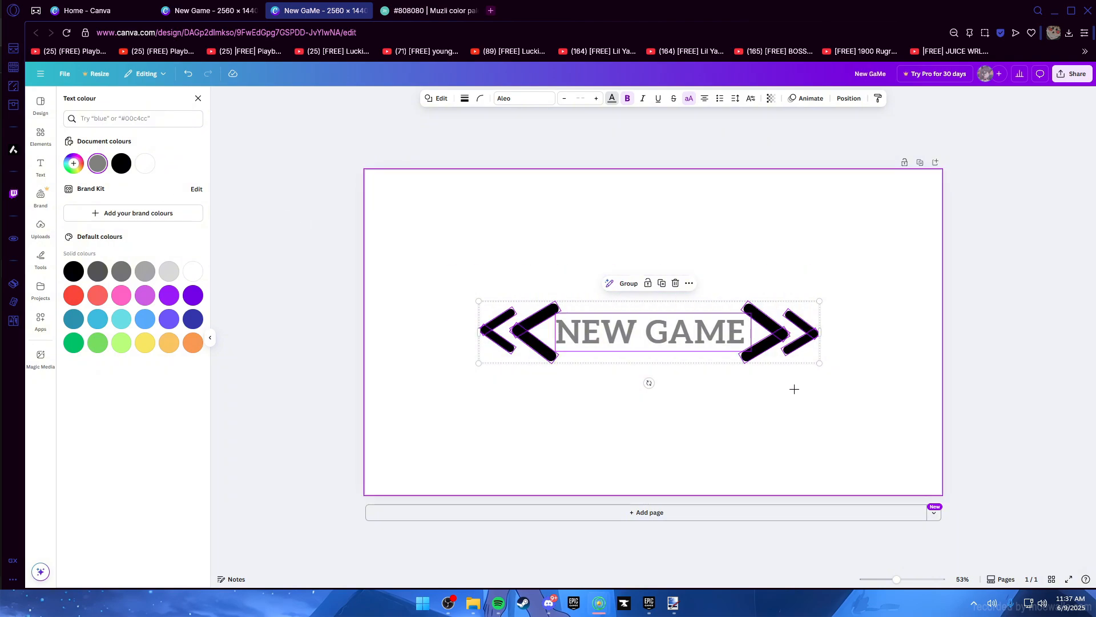
click(836, 442)
click(759, 337)
click(795, 427)
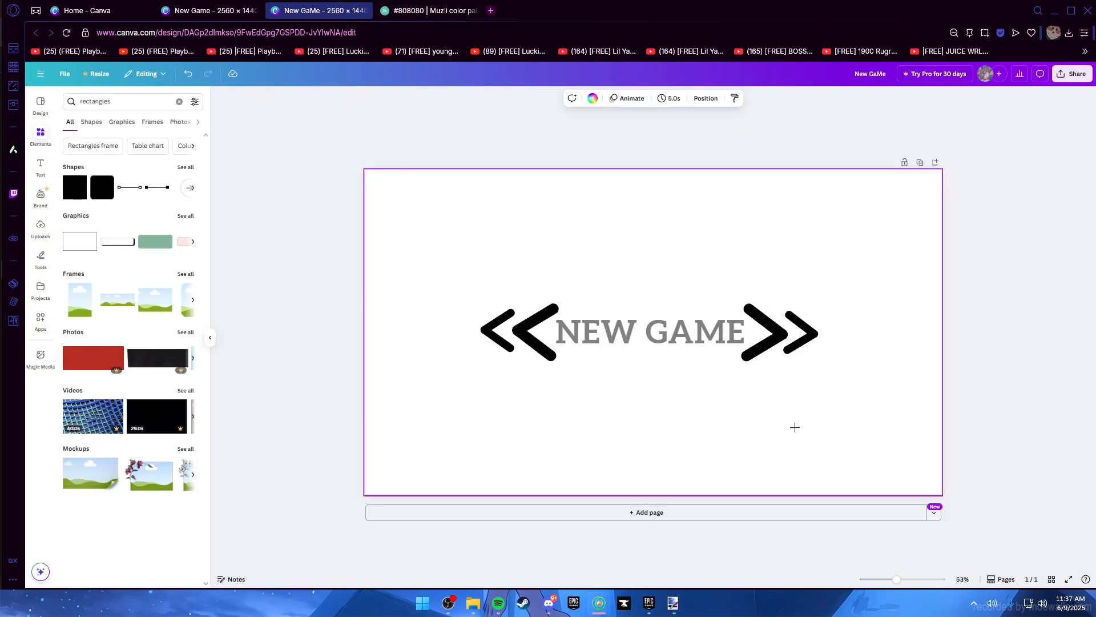
drag(774, 404, 817, 268)
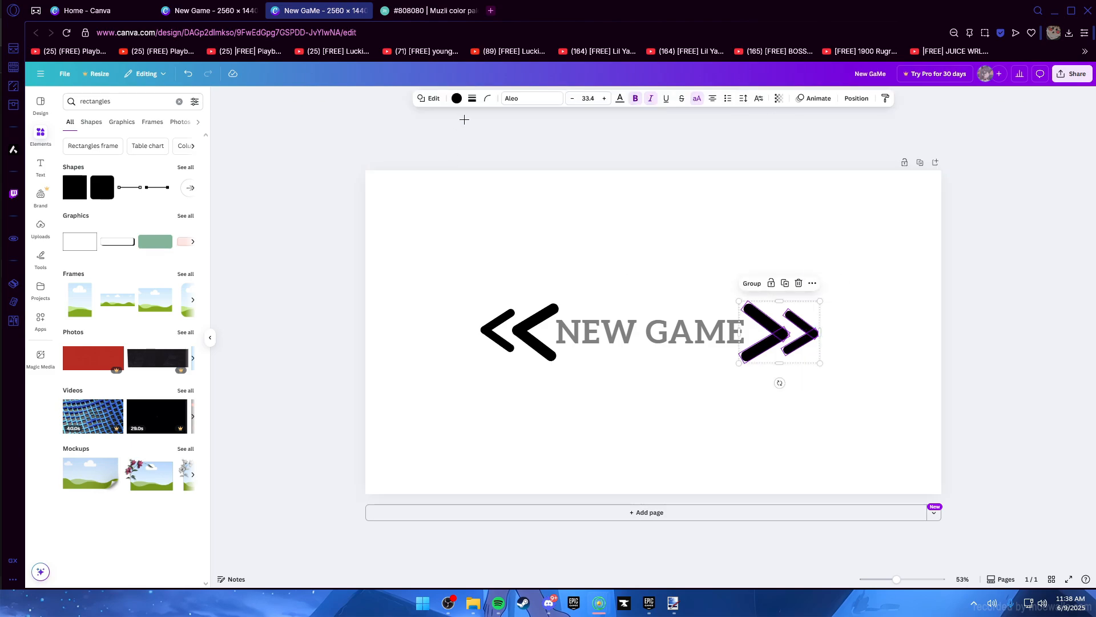
click(456, 98)
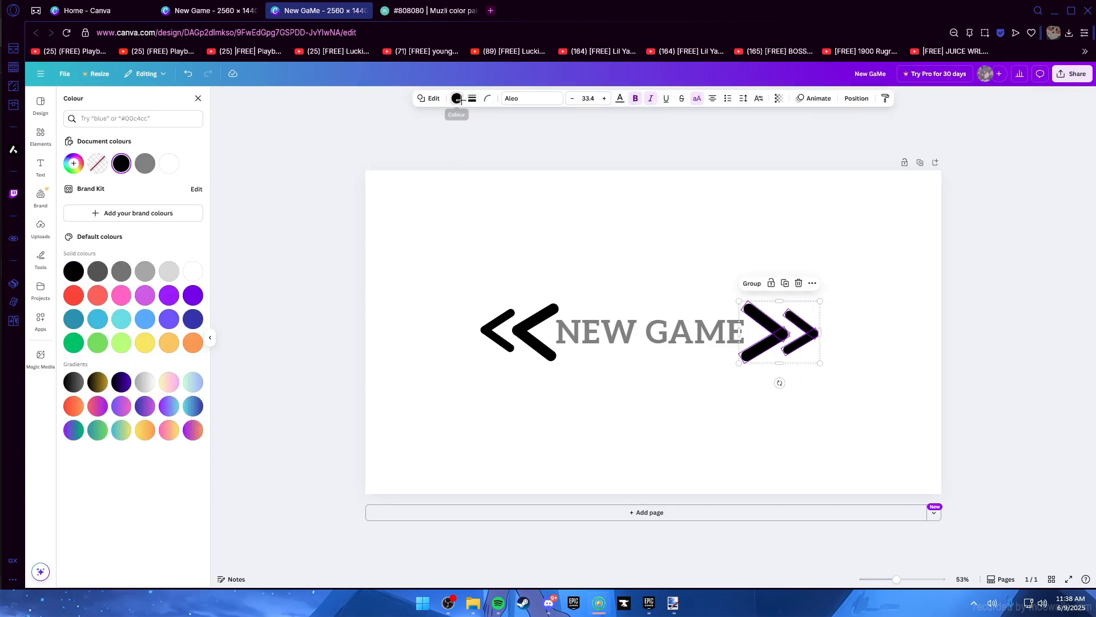
click(144, 164)
Recolour both left-pointing chevrons with the same document grey and deselect them
drag(413, 253, 549, 388)
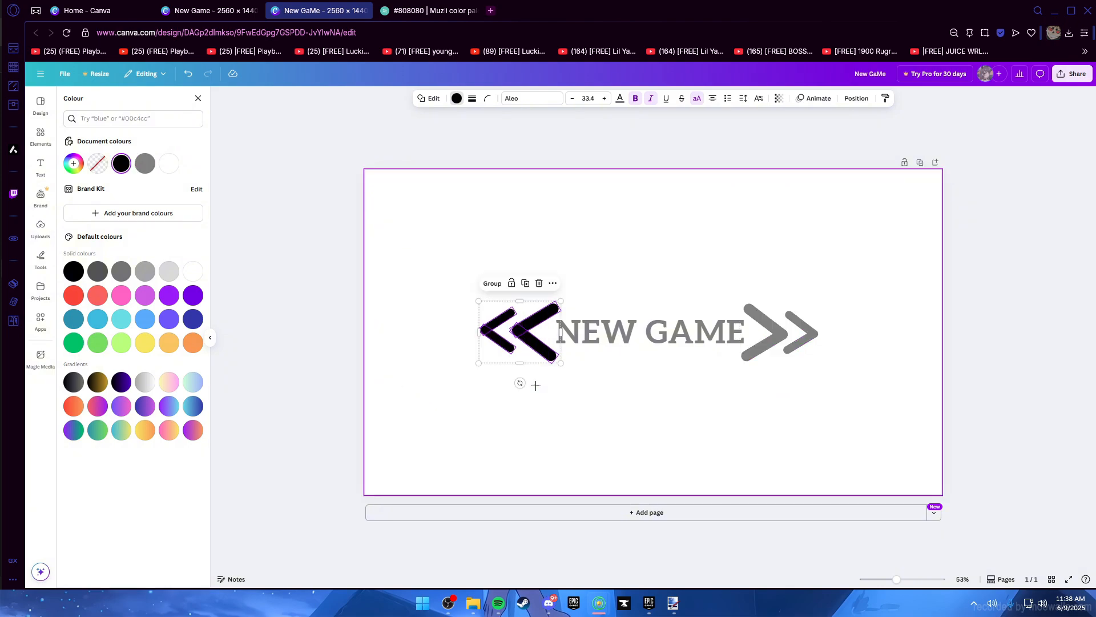
click(142, 164)
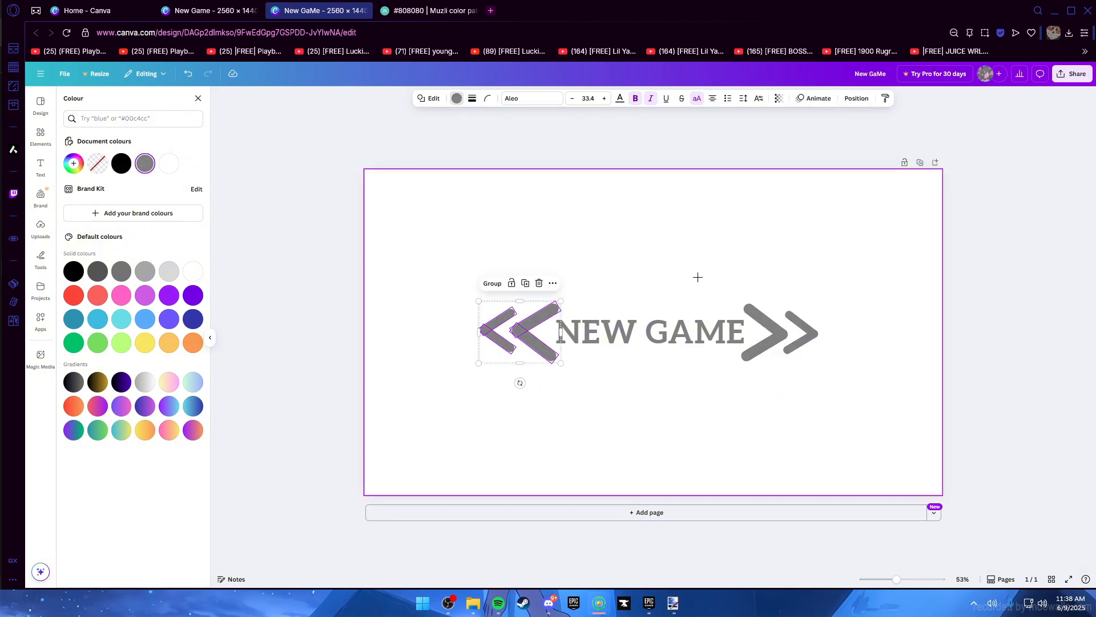
click(749, 402)
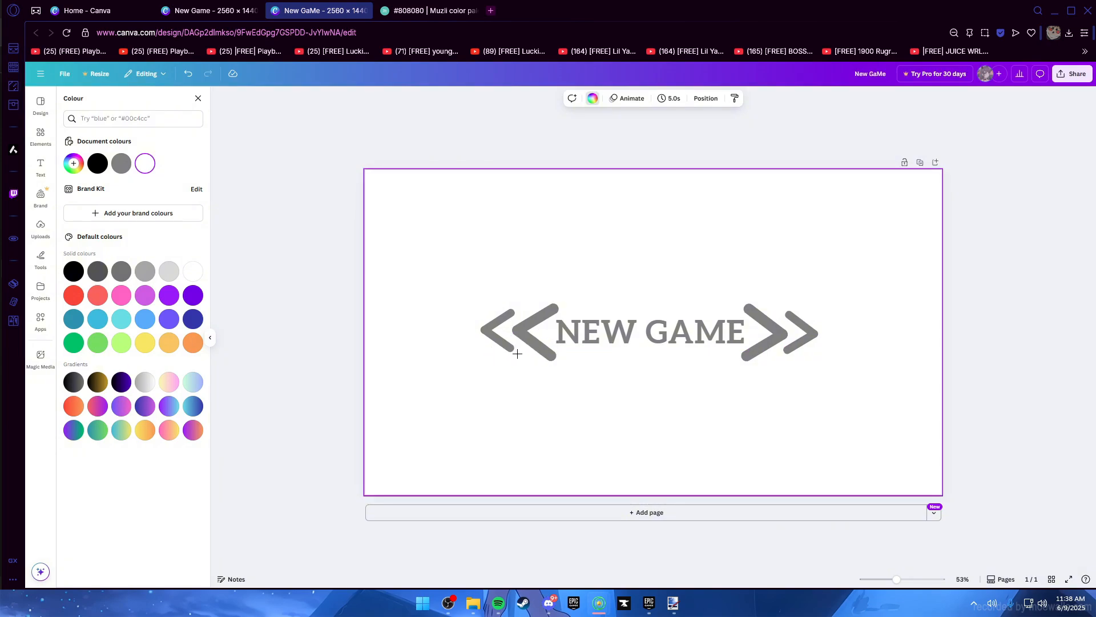
Download the finished button design as a PNG at size 1
click(65, 74)
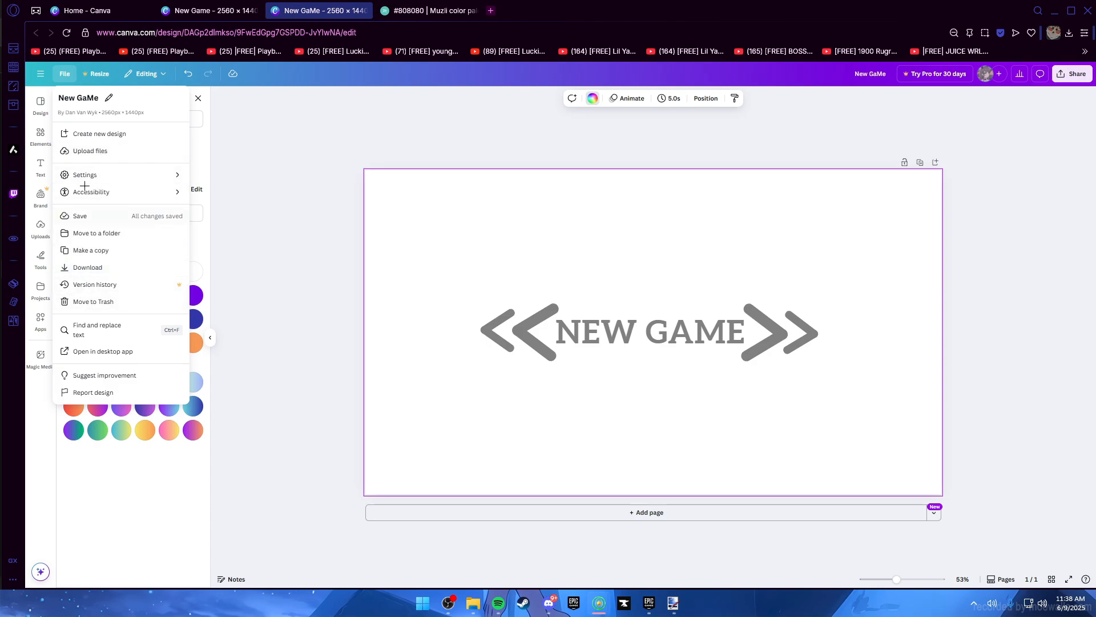
click(91, 268)
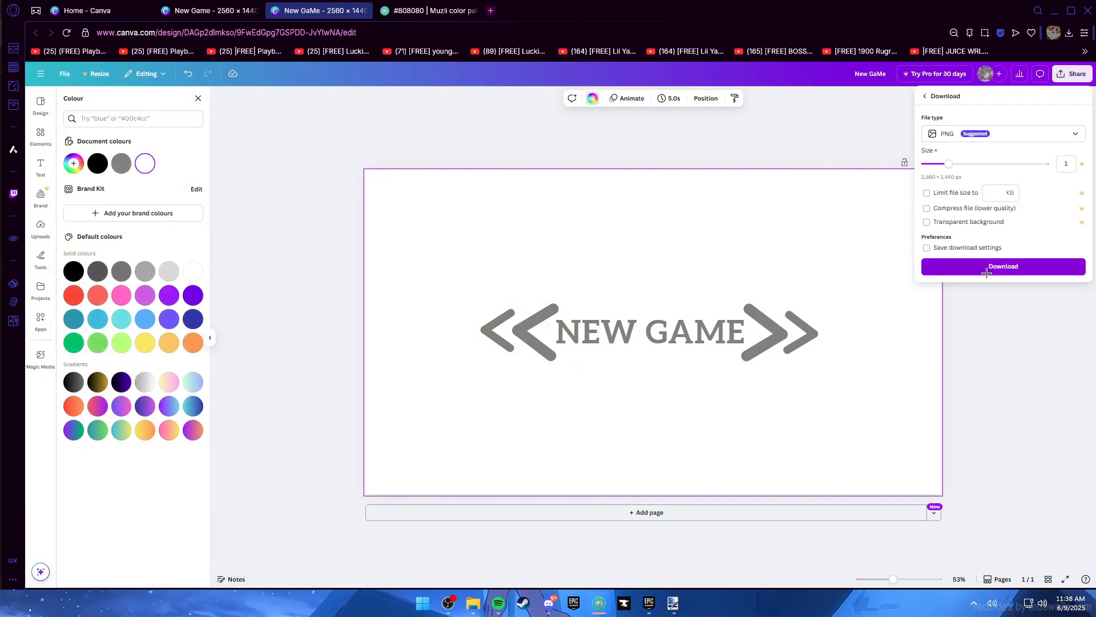
click(990, 266)
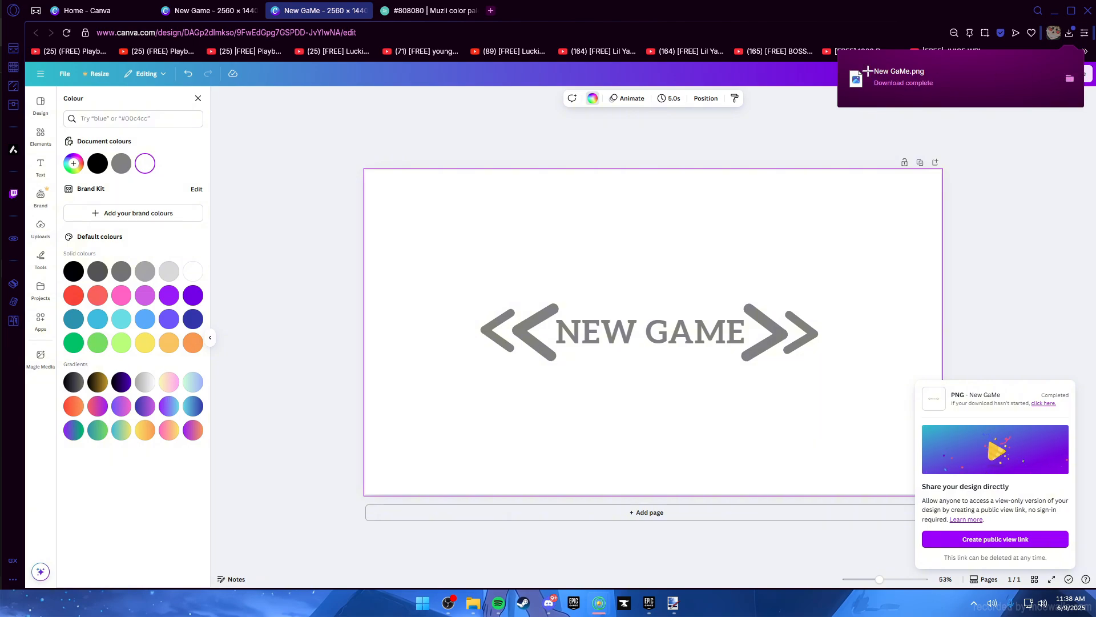
Show the downloaded PNG in its folder and rename the file as "New Game Button"
click(1070, 80)
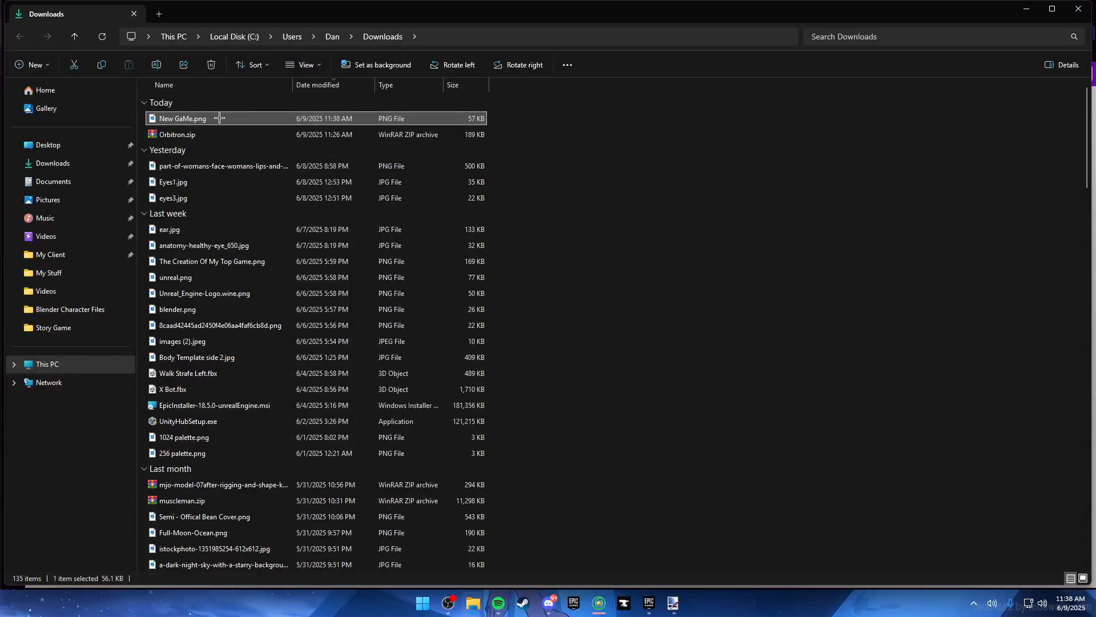
right_click(219, 124)
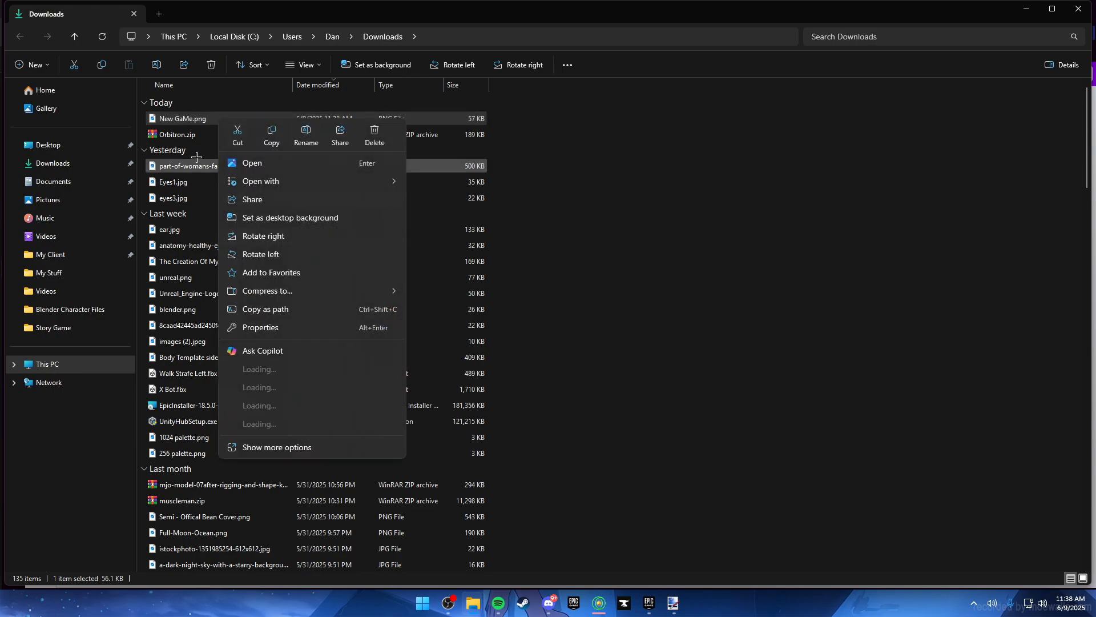
click(302, 141)
text(New)
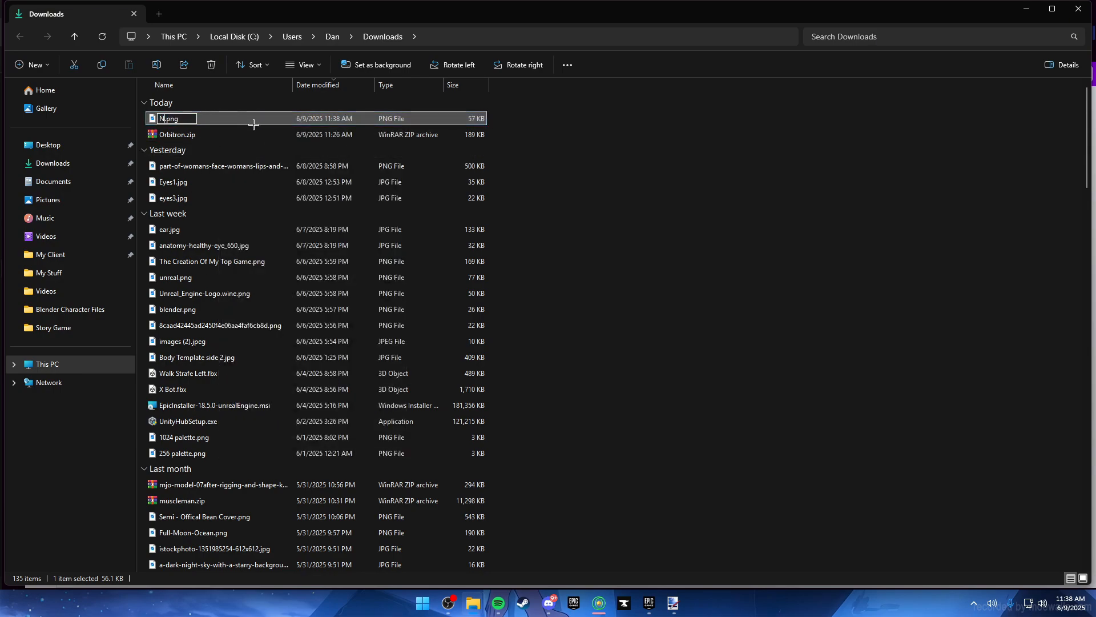
text( Game Button)
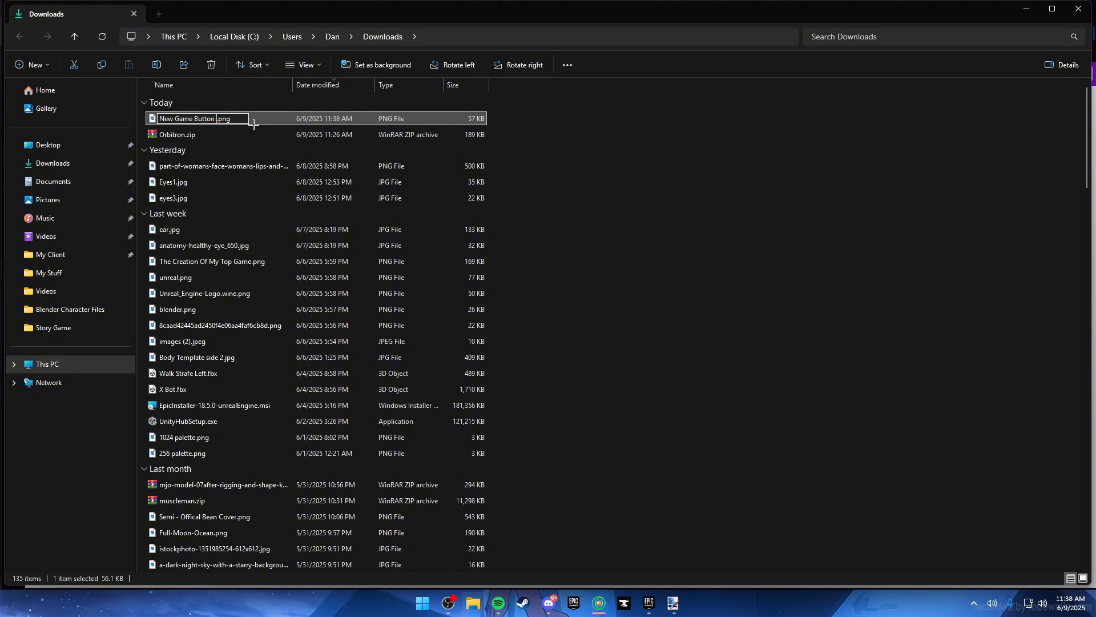
key(Return)
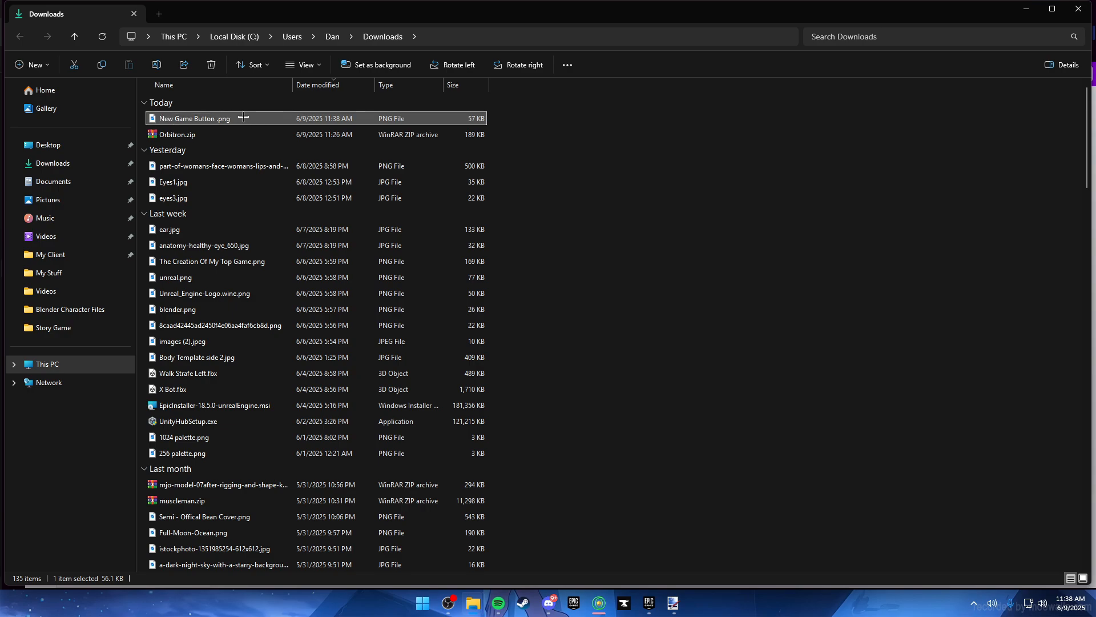
Move "New Game Button .png" from Downloads into the Story Game project's "Buttons (Default State)" folder under Menus > Main menu
right_click(244, 117)
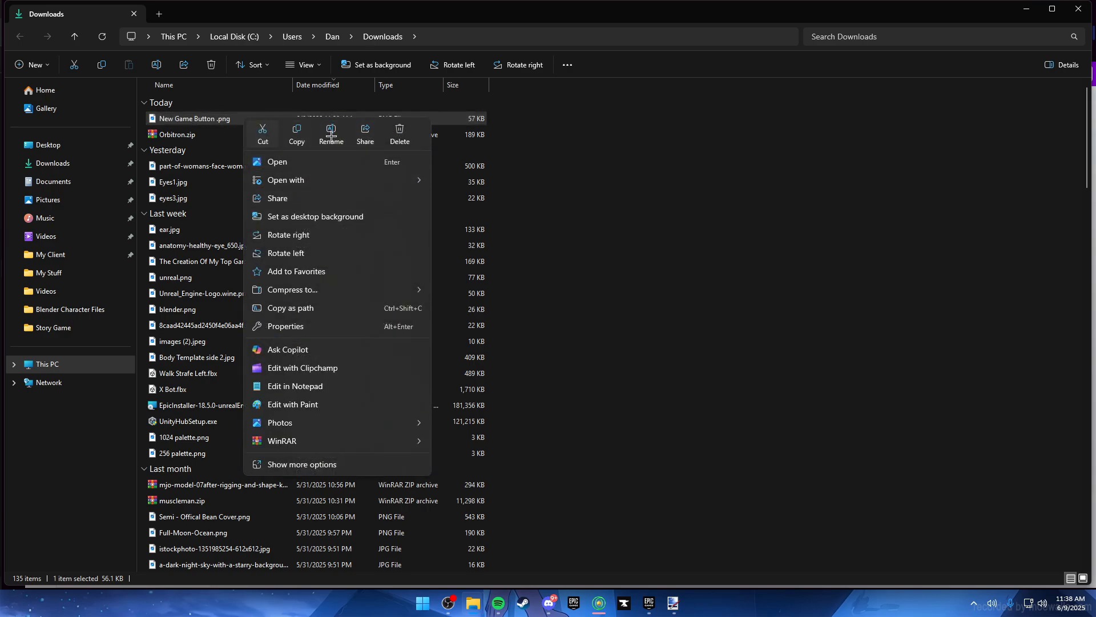
click(262, 131)
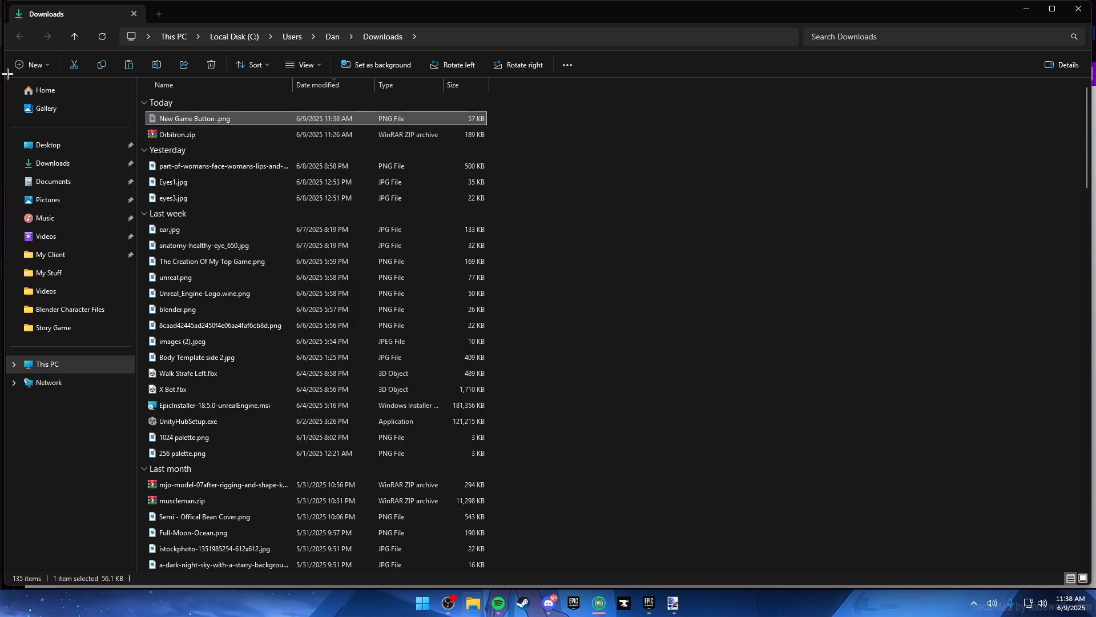
click(61, 324)
double_click(199, 133)
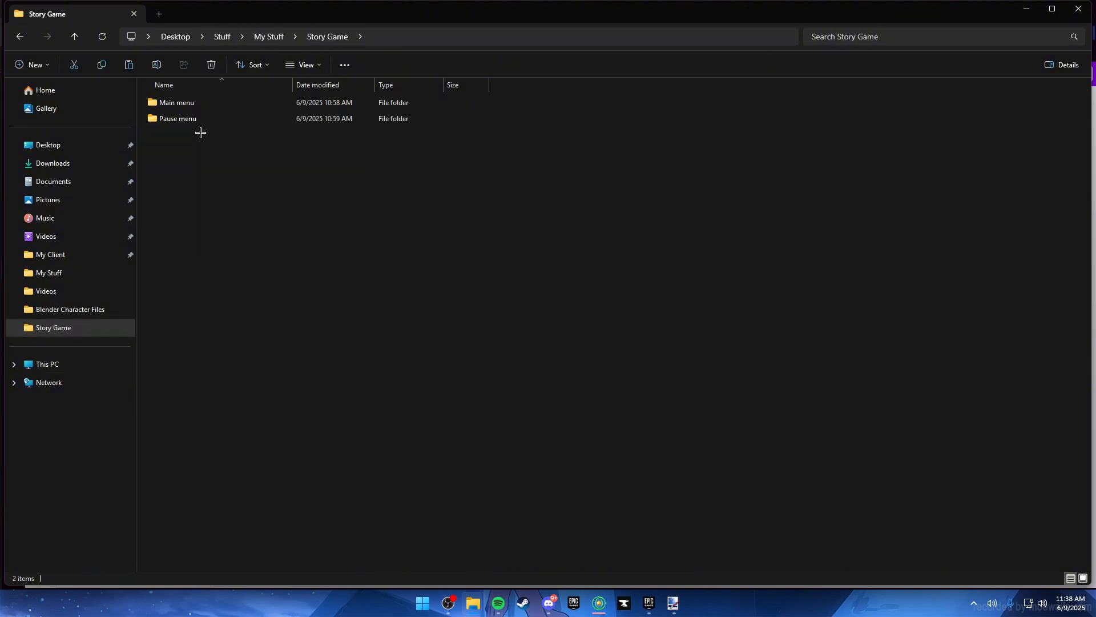
double_click(203, 103)
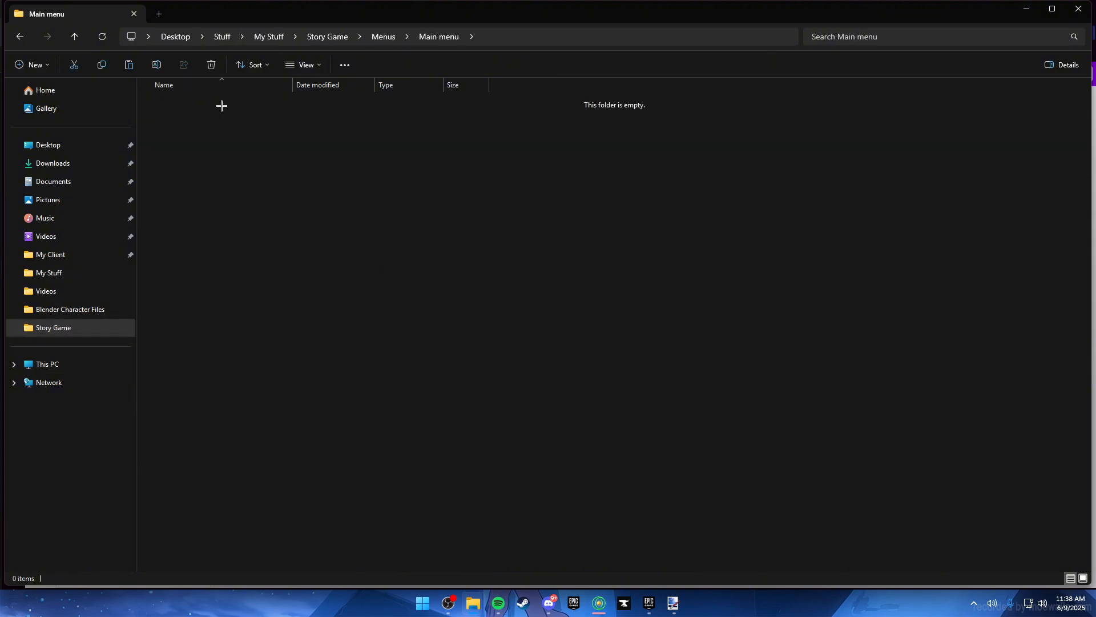
double_click(222, 106)
right_click(255, 213)
click(277, 224)
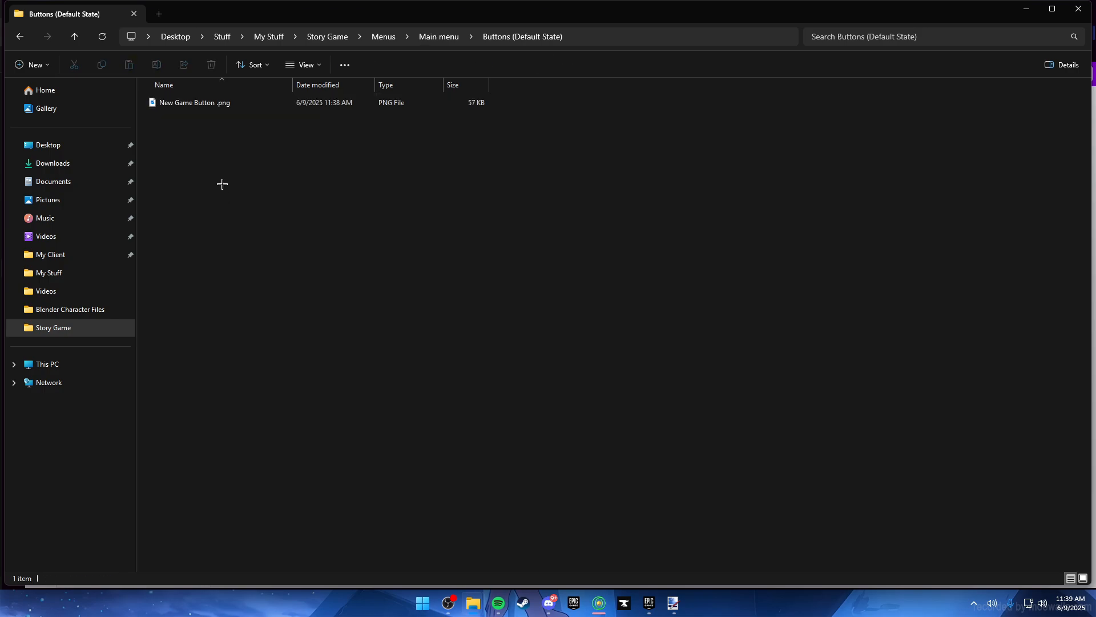
Show the contents of the "Buttons (Default State)" folder as large icons
click(261, 64)
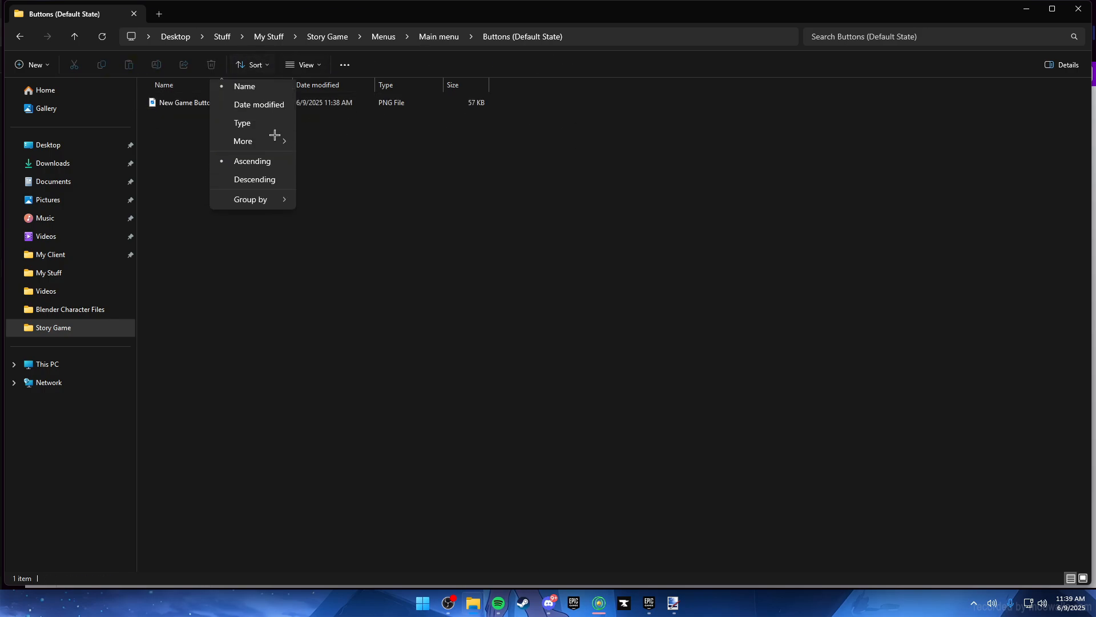
click(302, 64)
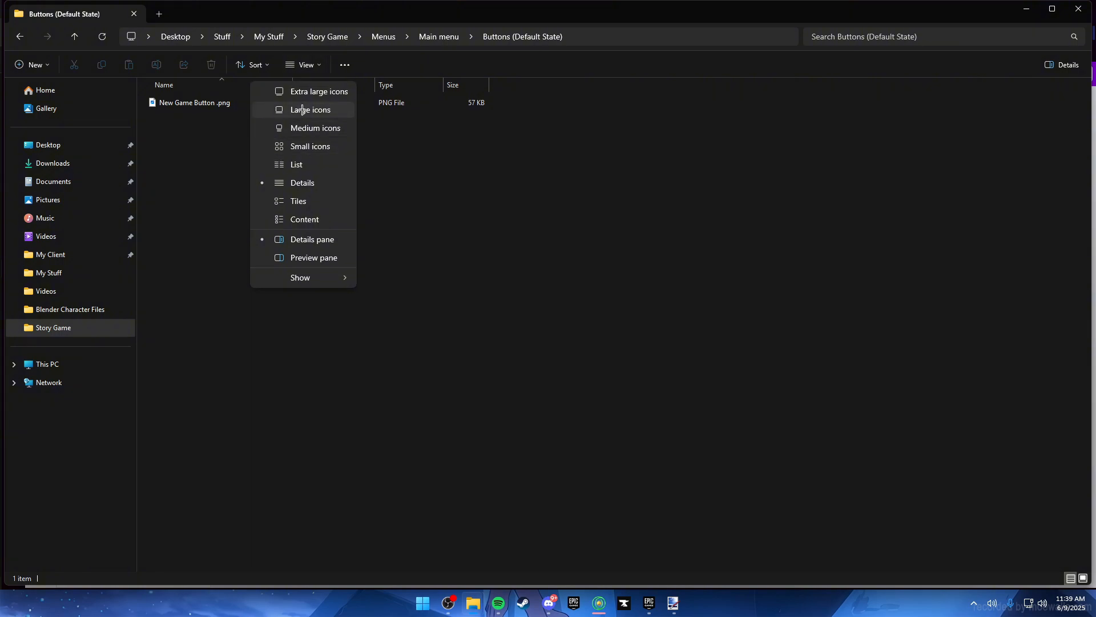
click(297, 104)
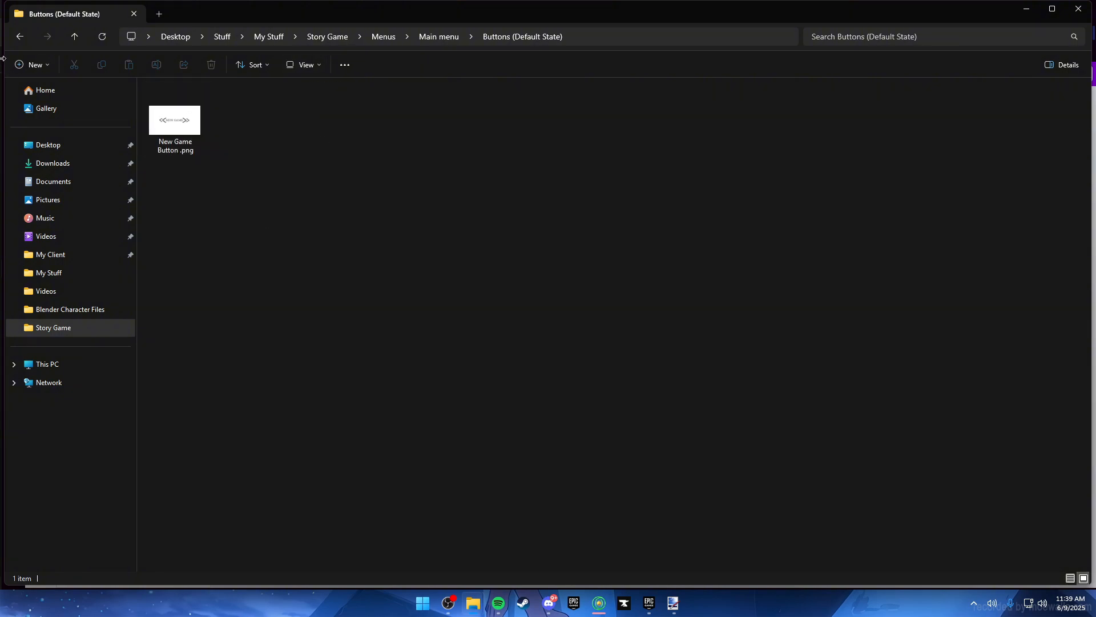
click(14, 36)
click(651, 565)
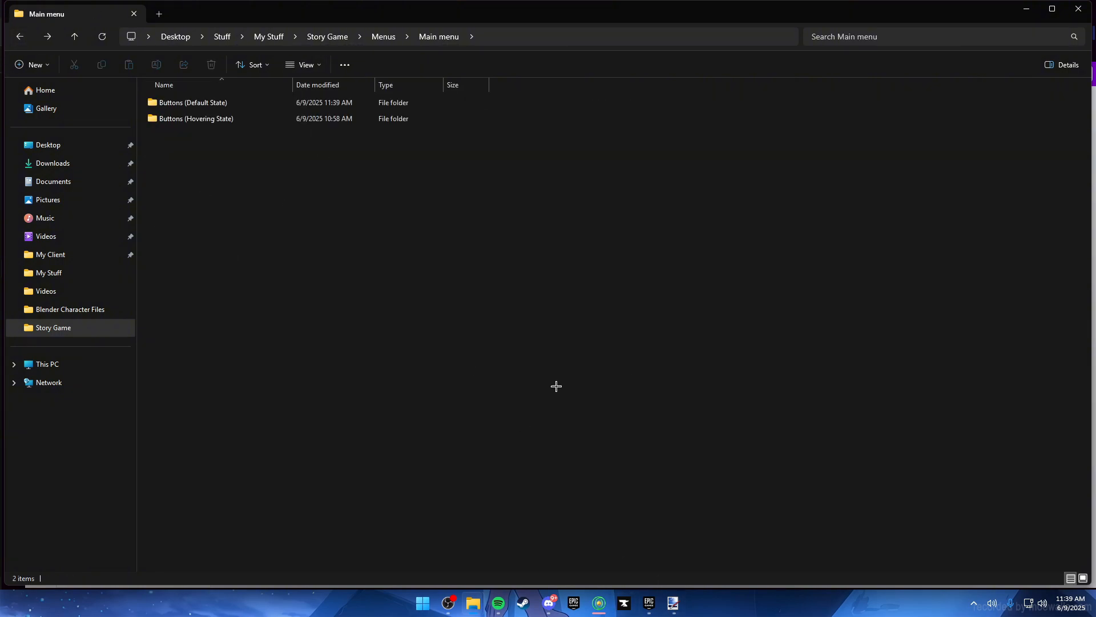
double_click(244, 103)
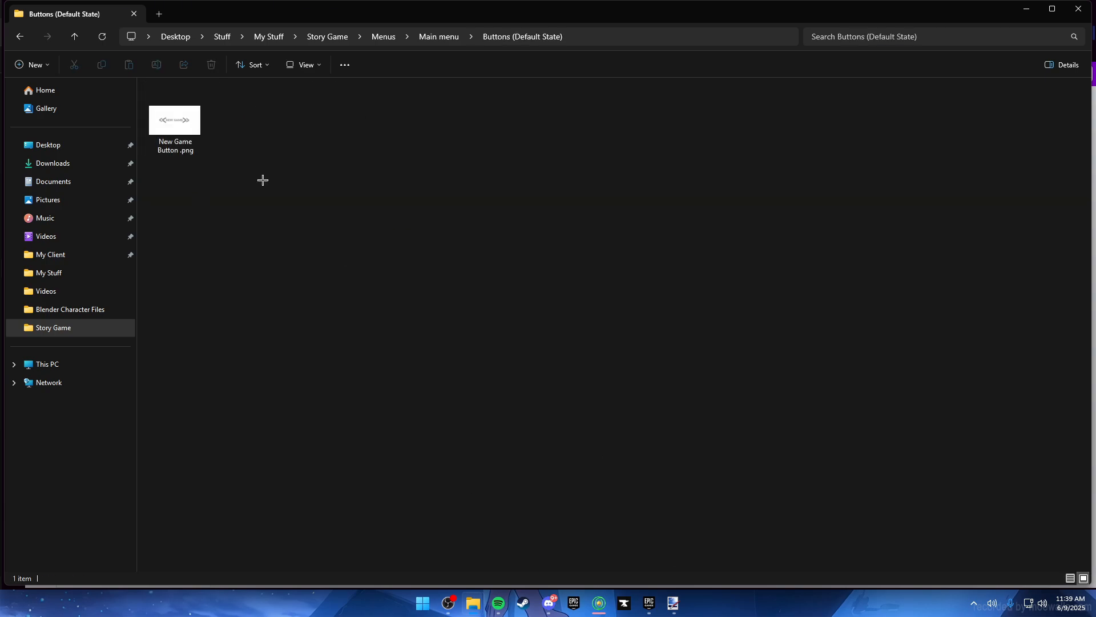
drag(45, 236, 87, 325)
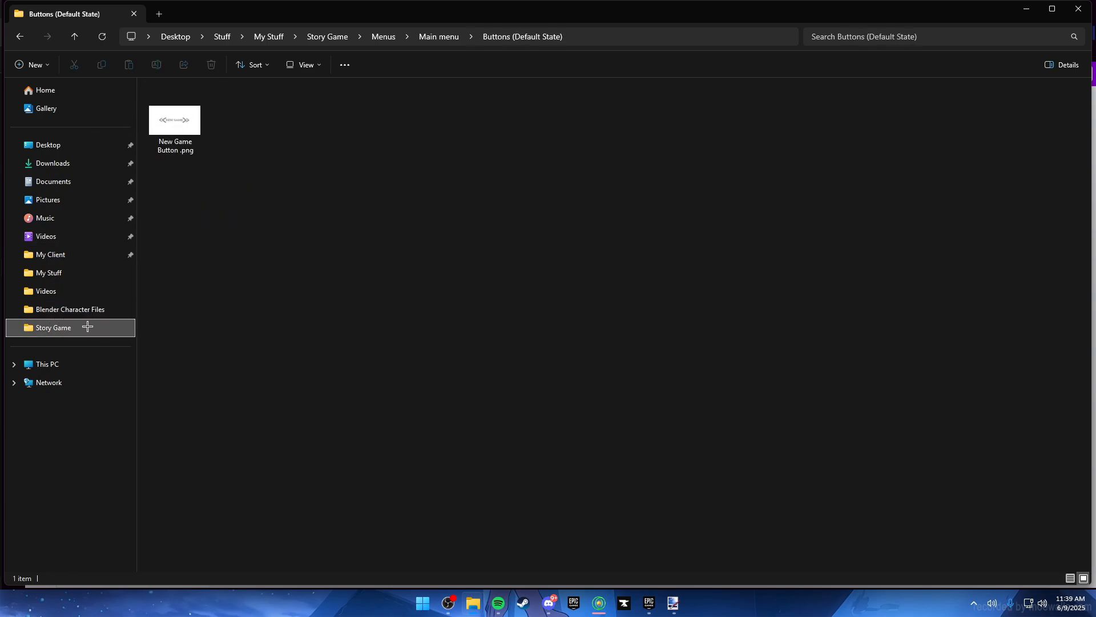
drag(192, 226, 192, 149)
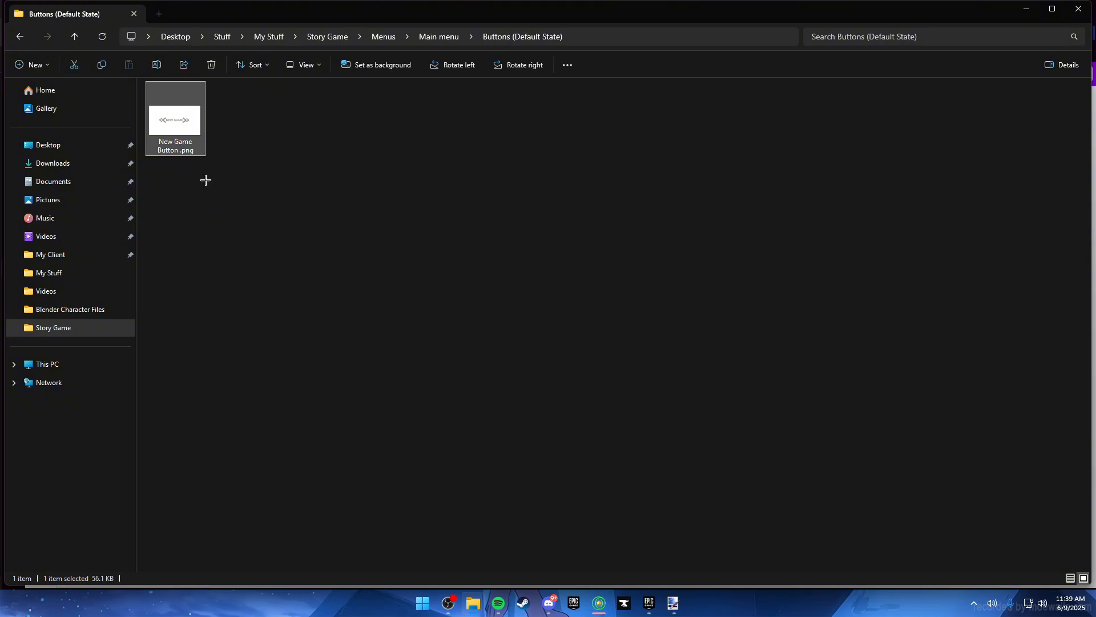
click(674, 604)
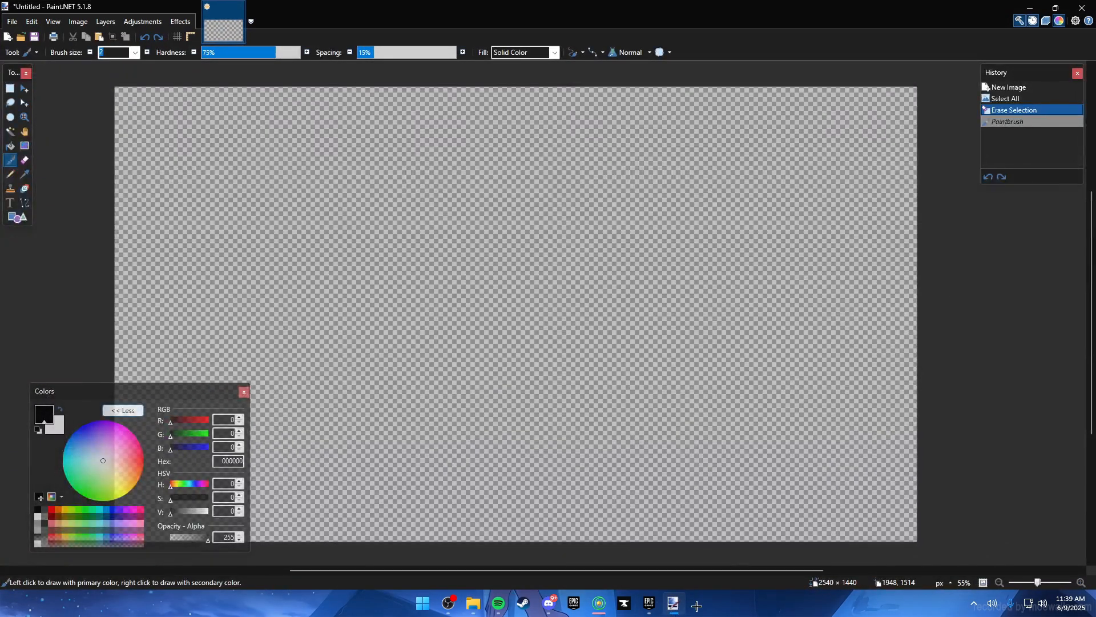
click(680, 605)
Switch to the Canva window containing the "NEW GAME" button design
mouse_move(599, 604)
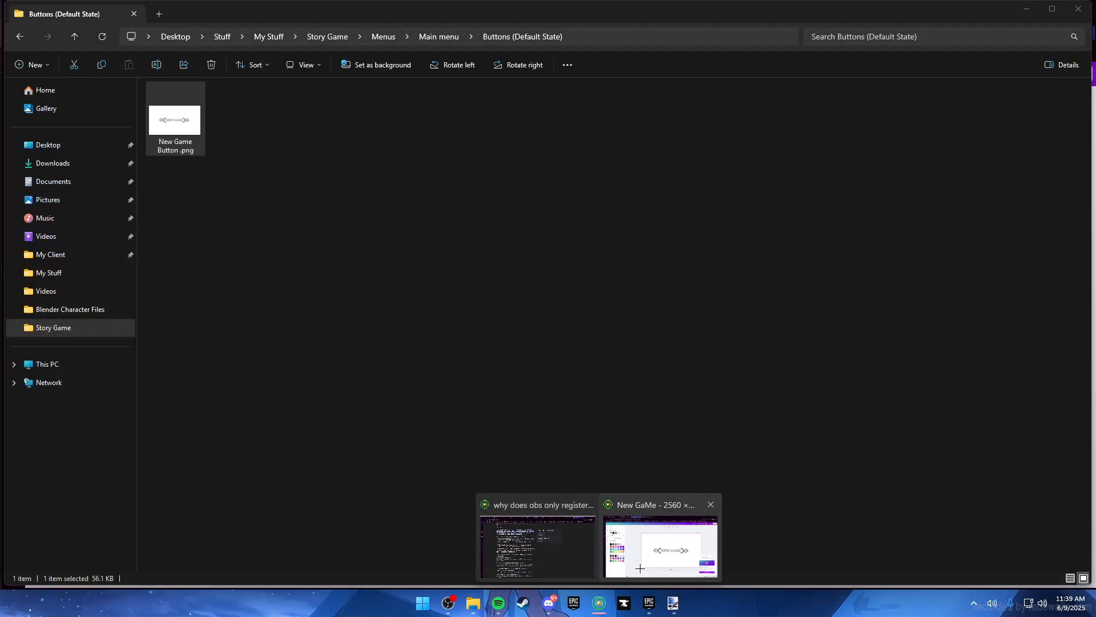
click(660, 555)
click(914, 223)
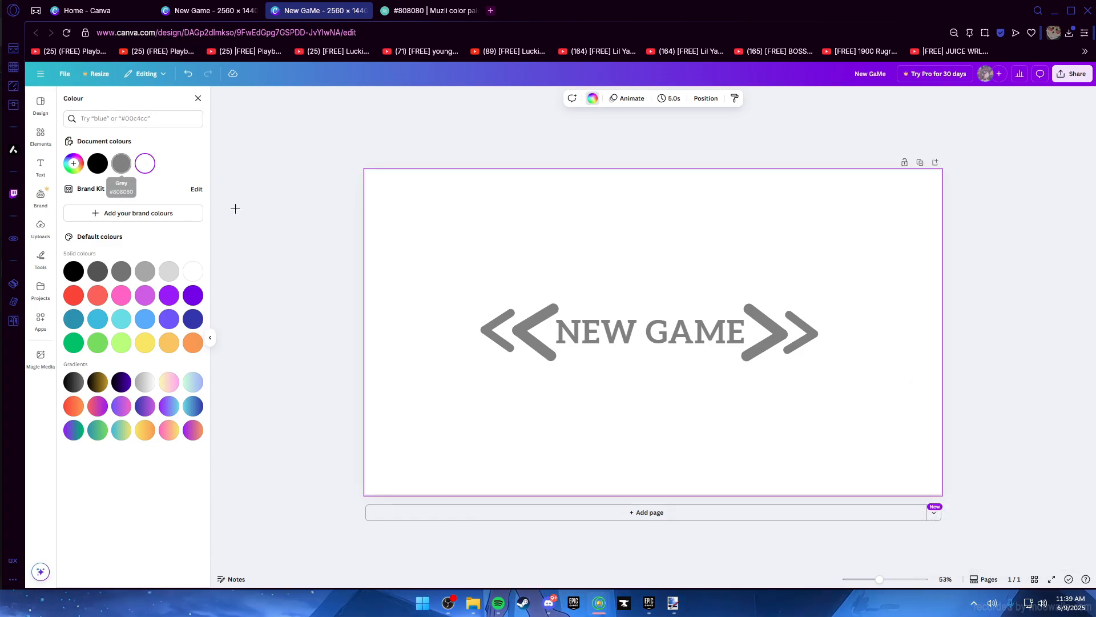
drag(477, 264, 858, 411)
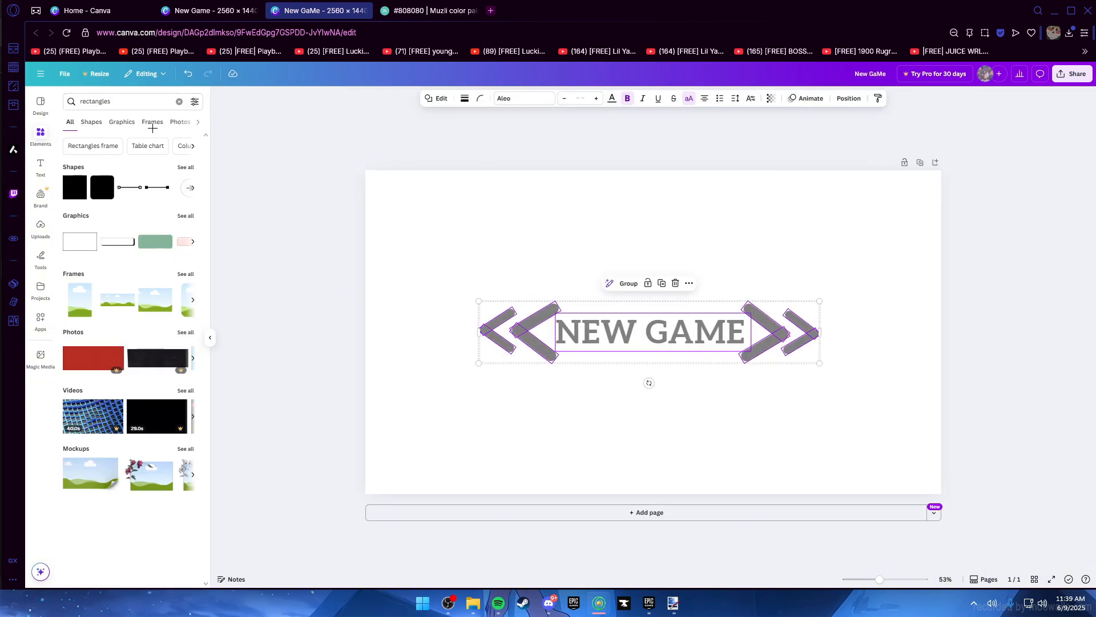
click(594, 308)
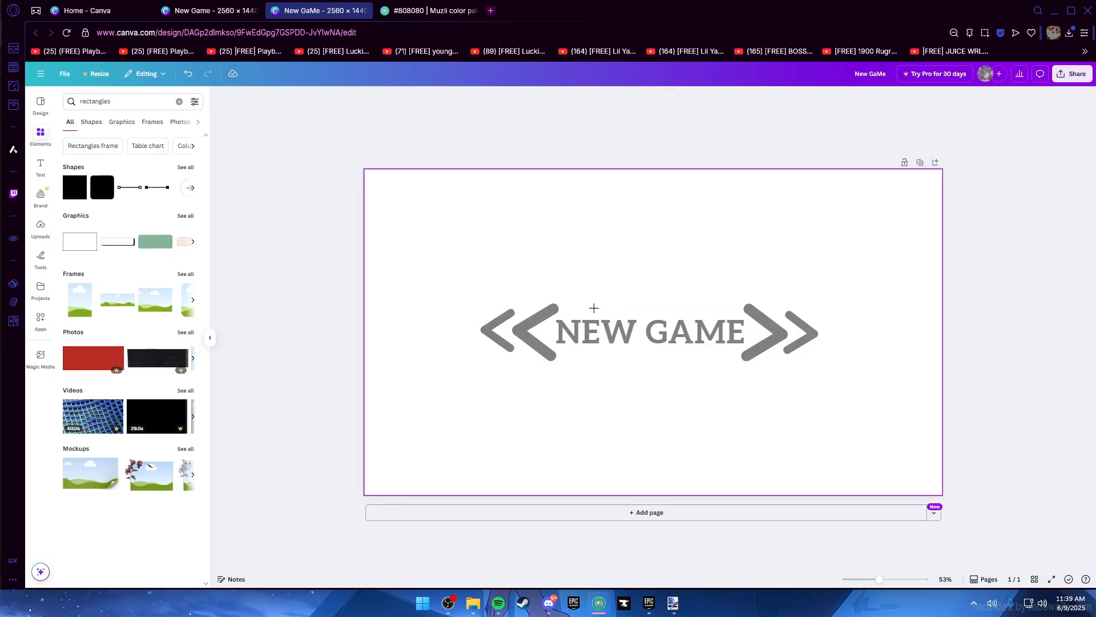
Try white as the "NEW GAME" text colour and restore the document grey
click(610, 331)
click(560, 99)
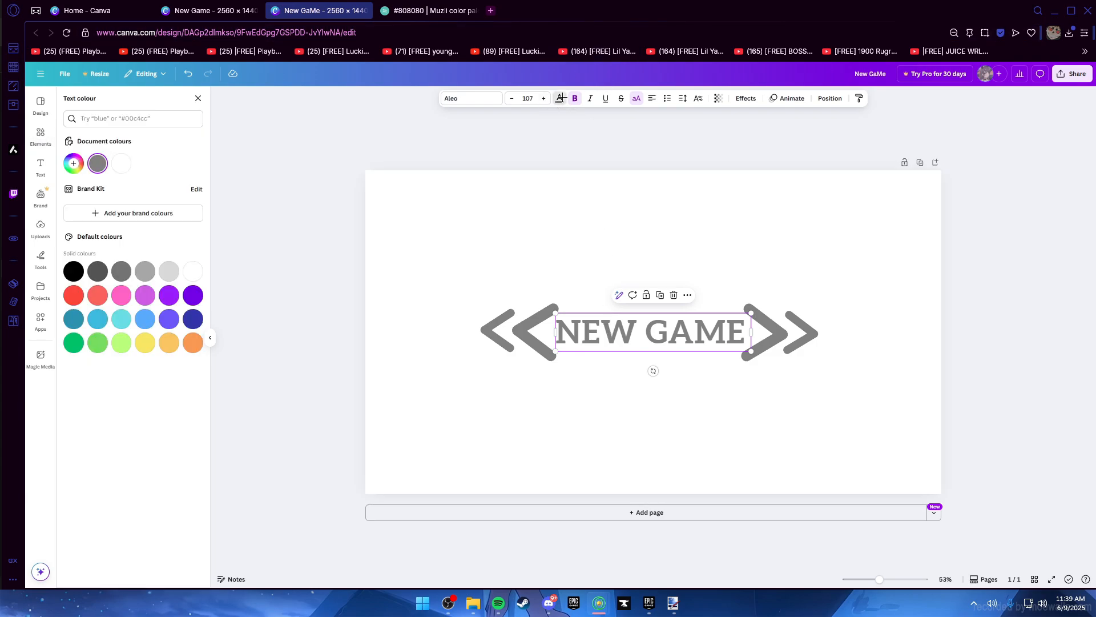
click(192, 271)
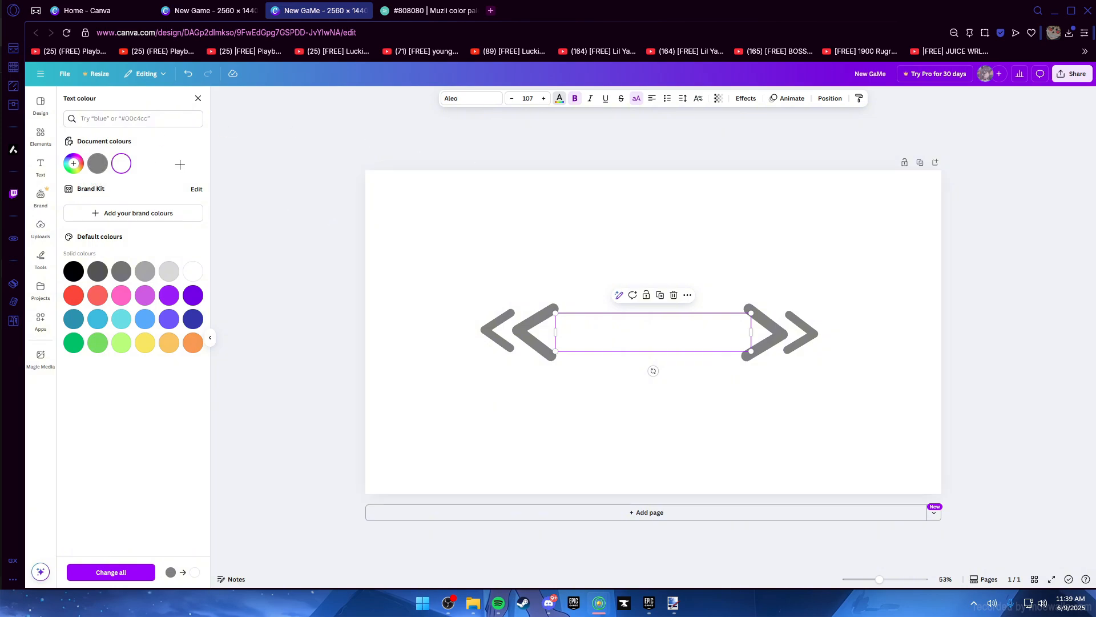
click(98, 163)
click(557, 289)
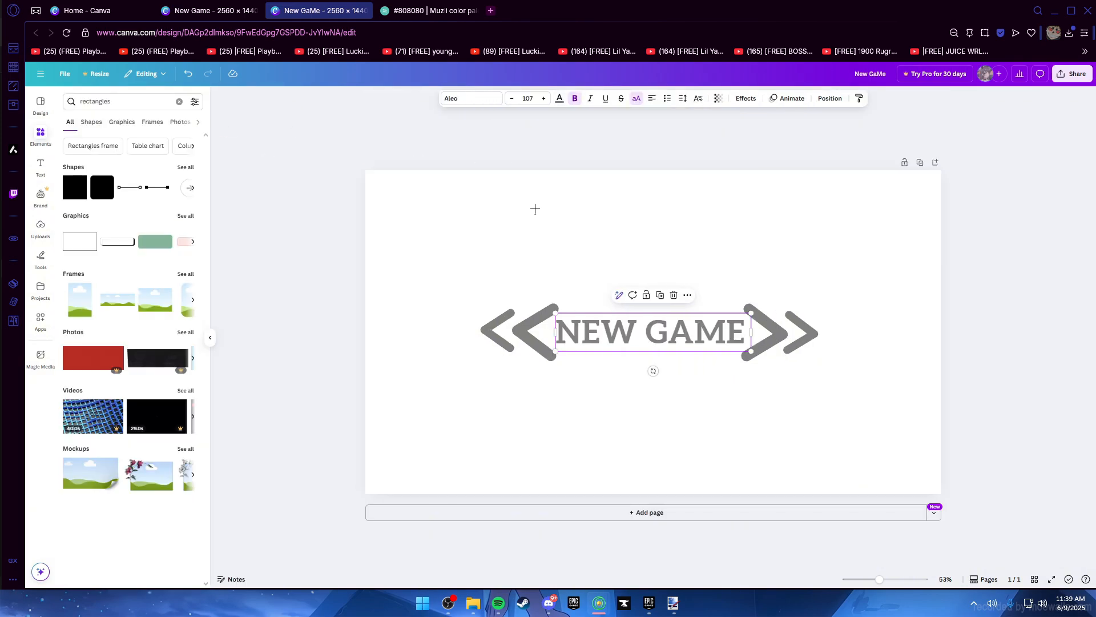
click(684, 300)
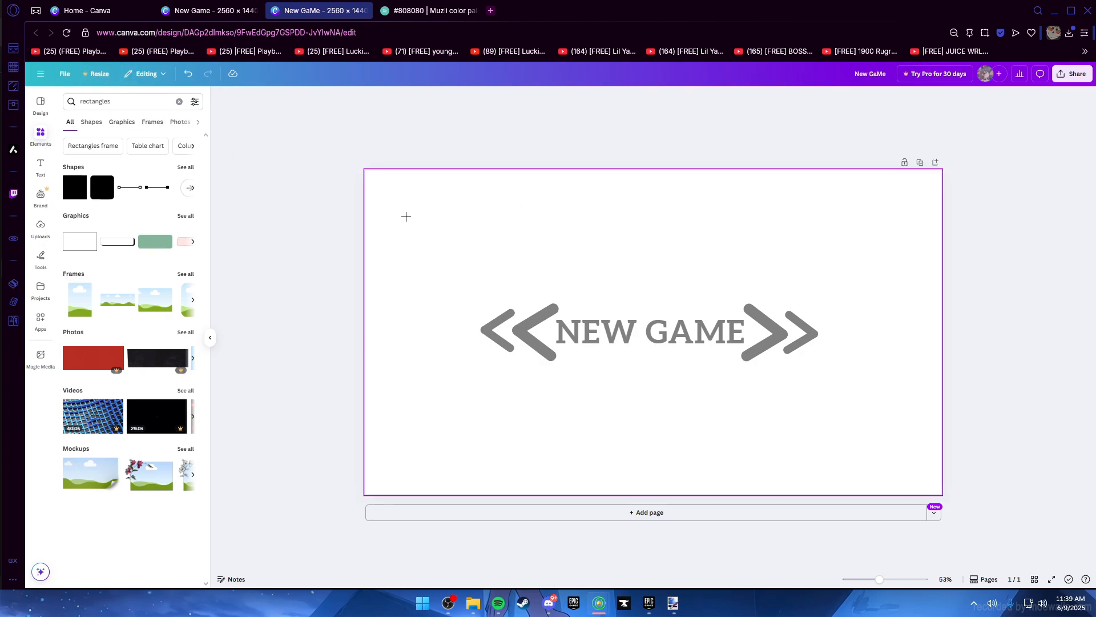
Set the page's background colour to solid black
click(453, 205)
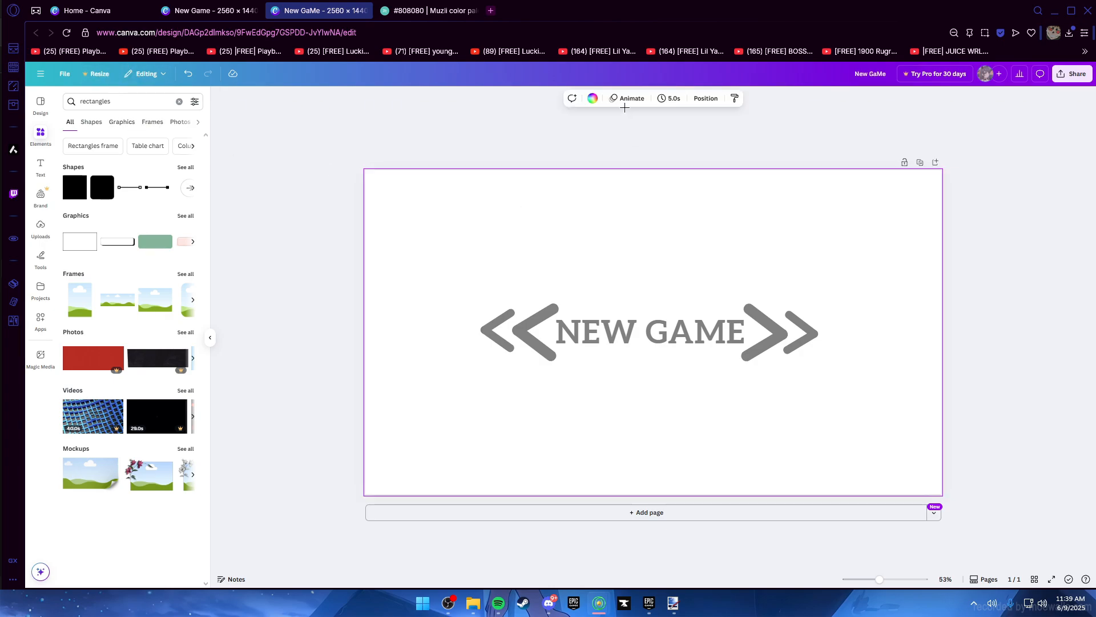
click(593, 100)
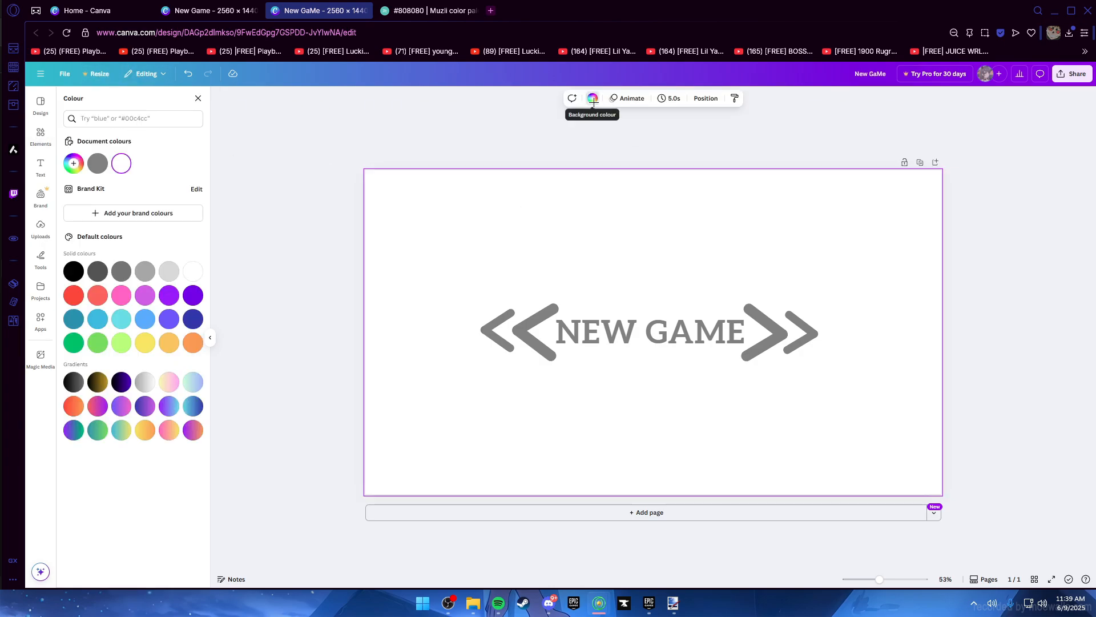
click(73, 270)
Recolour the "NEW GAME" text white
drag(429, 271, 834, 385)
click(667, 334)
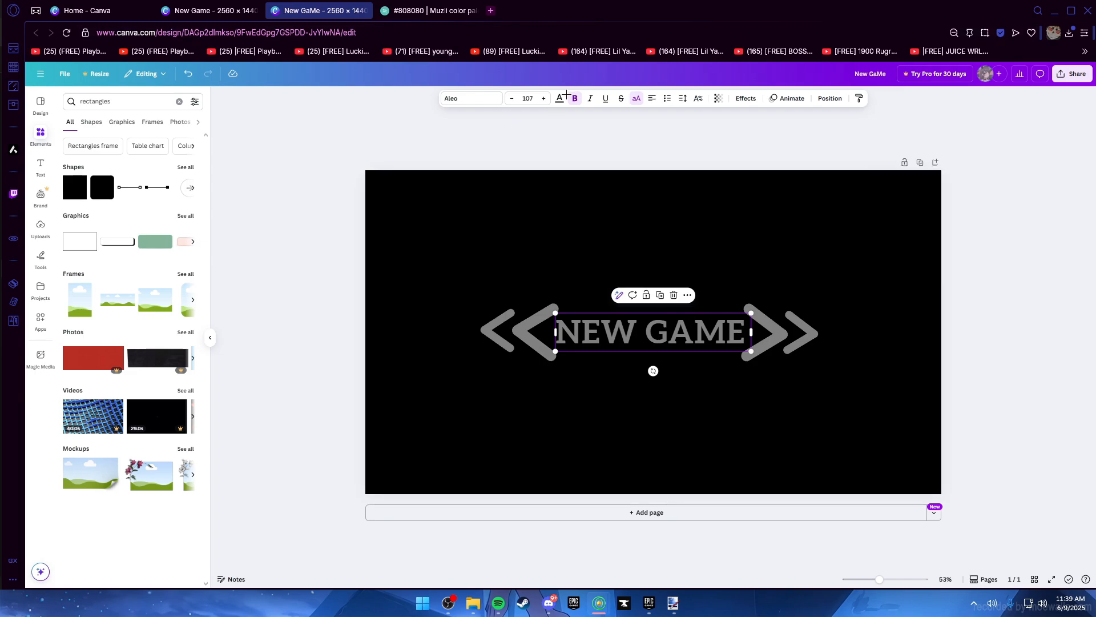
click(560, 98)
click(188, 276)
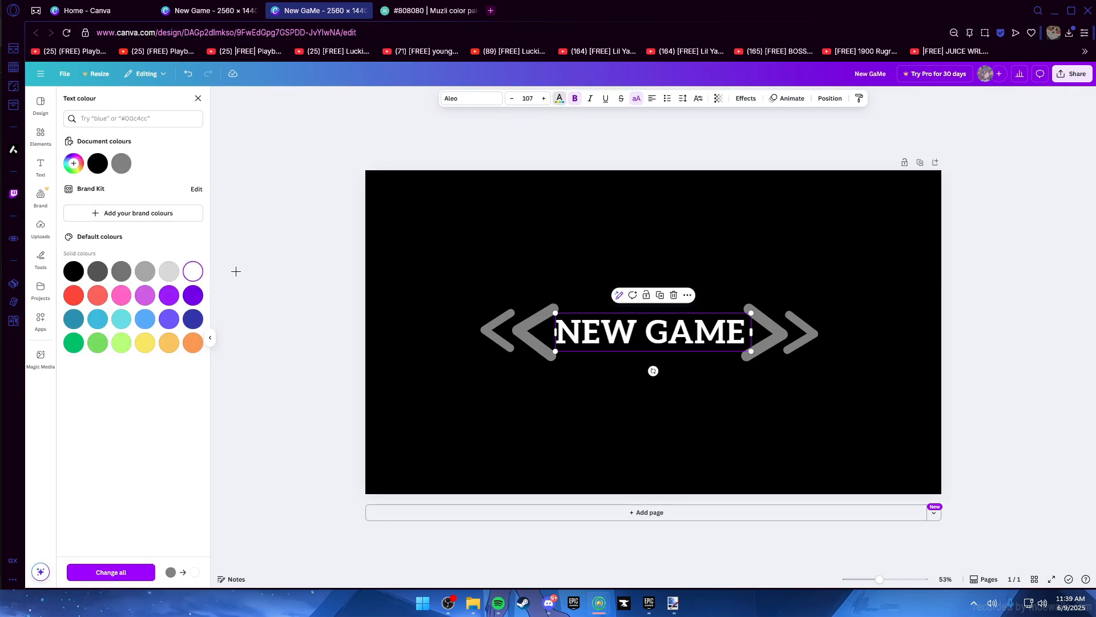
Try to turn both left-pointing chevrons white by changing their text colour
drag(475, 293, 536, 381)
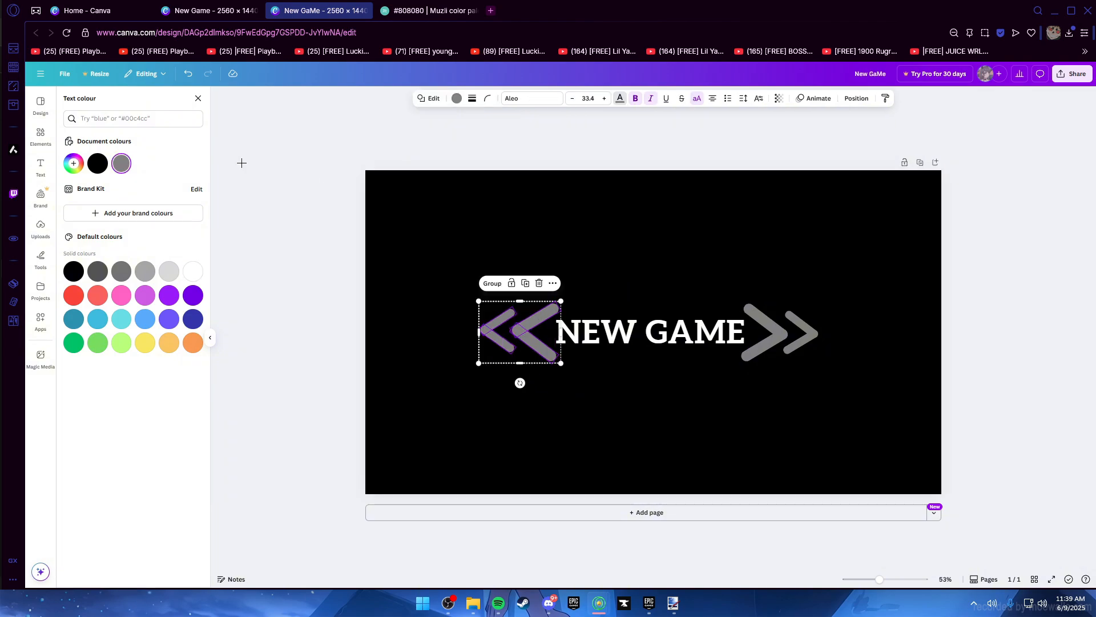
click(193, 271)
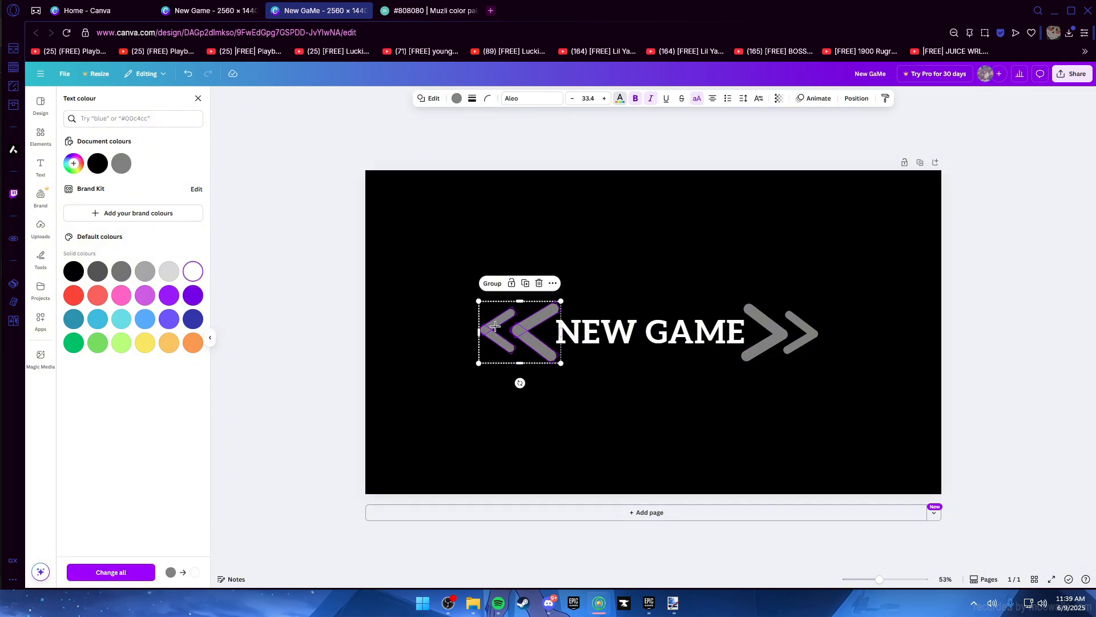
key(Escape)
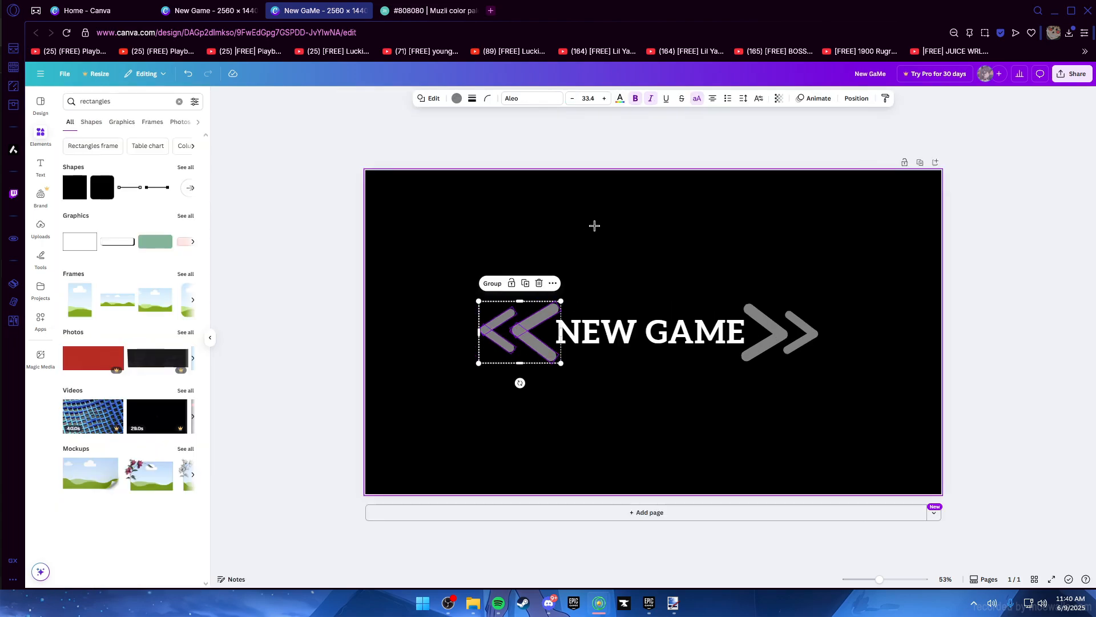
click(592, 225)
Change the shape colour of both left-pointing chevrons to the document's white
drag(468, 295, 526, 358)
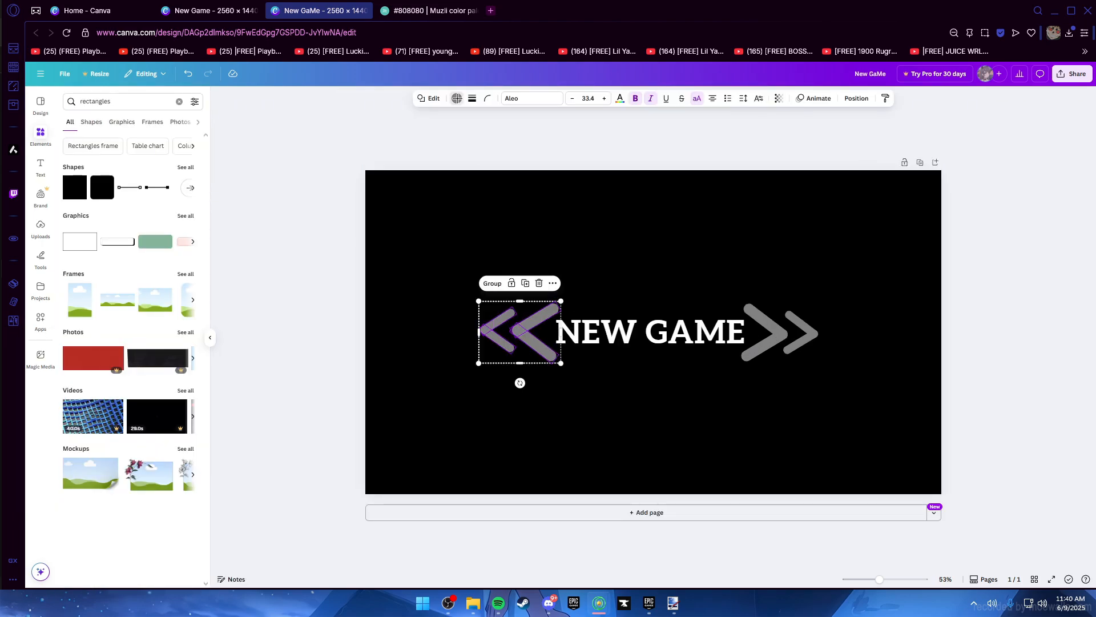
click(457, 98)
click(169, 163)
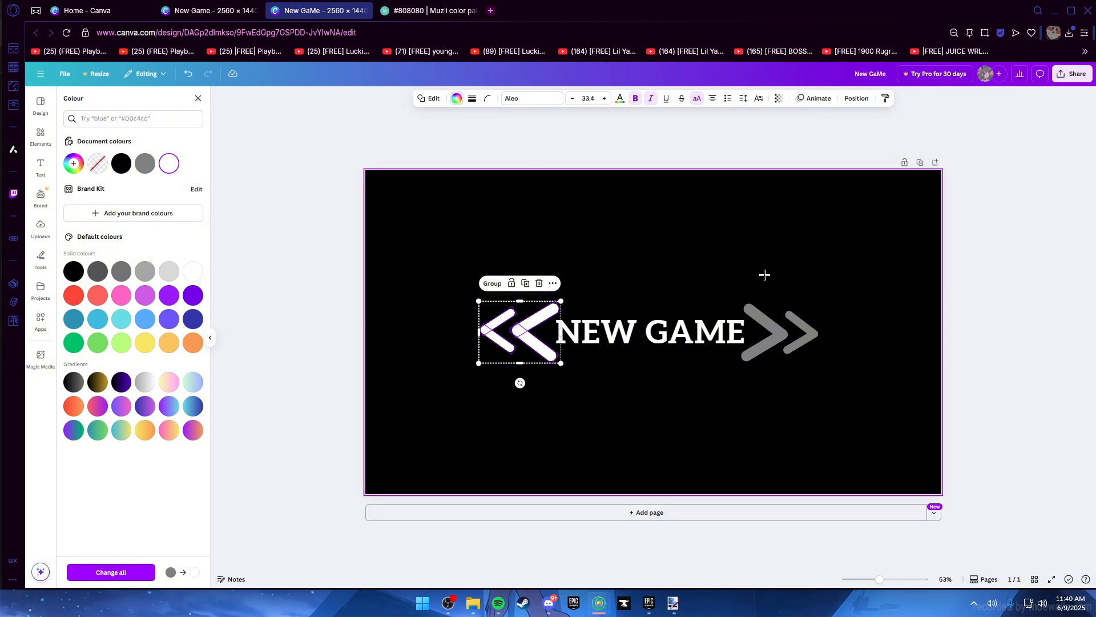
Change the shape colour of both right-pointing chevrons to the document's white and deselect them
drag(765, 274, 822, 394)
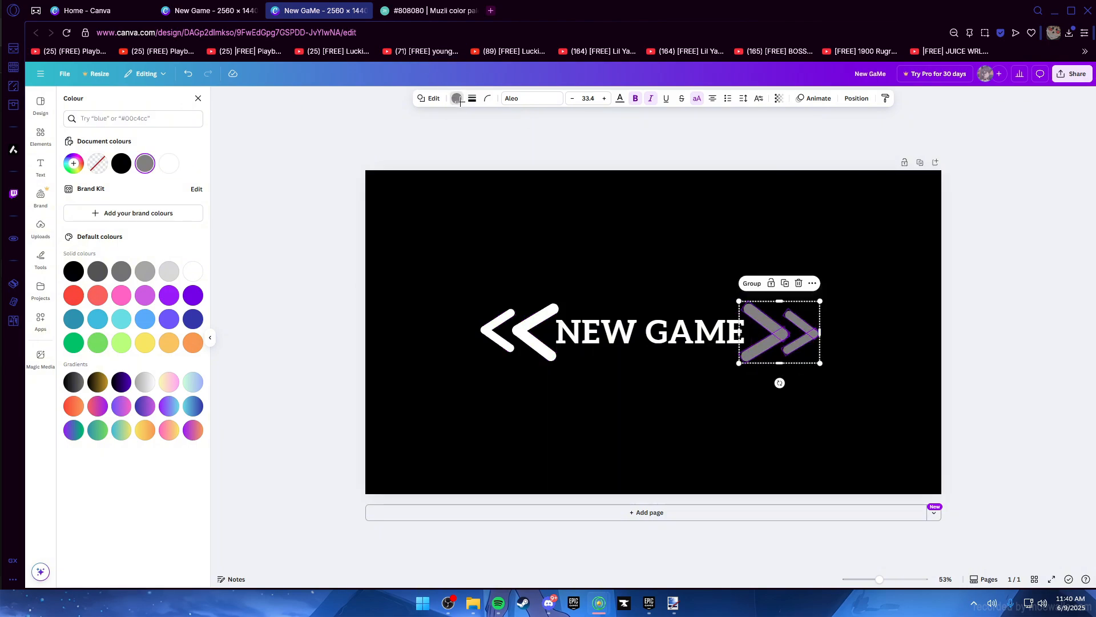
click(166, 171)
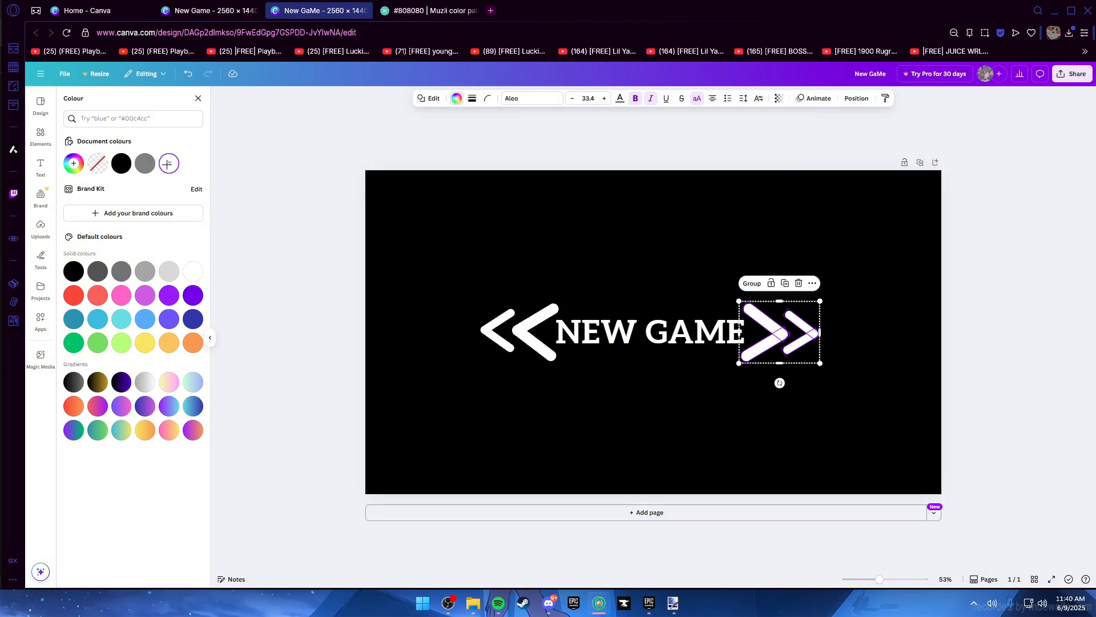
click(575, 250)
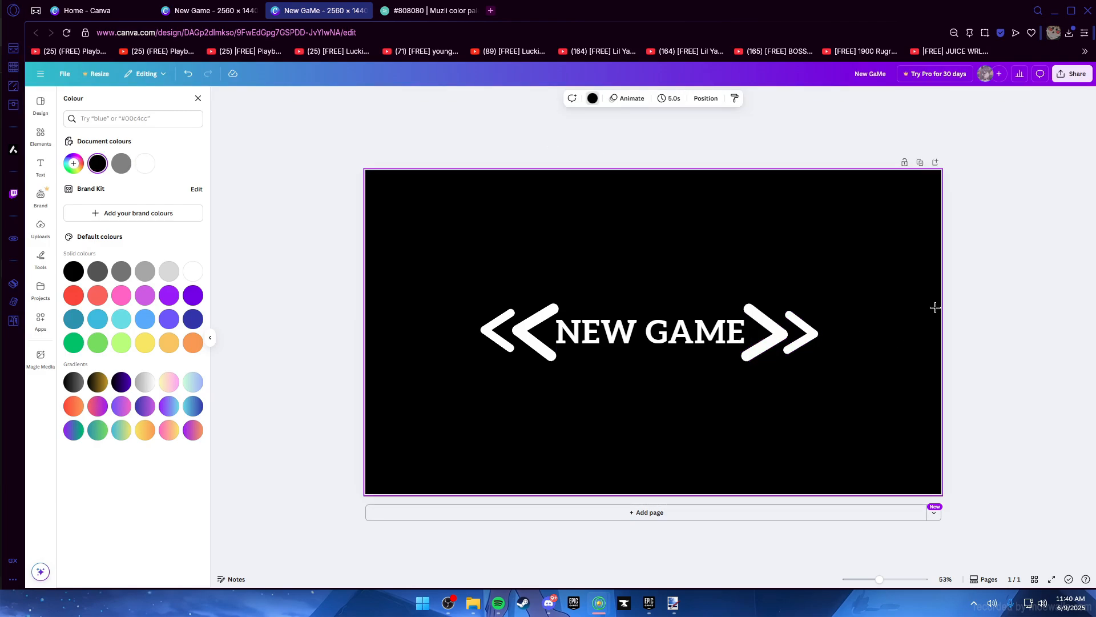
Download the white-on-black button design as a PNG at size 1
click(65, 74)
click(88, 267)
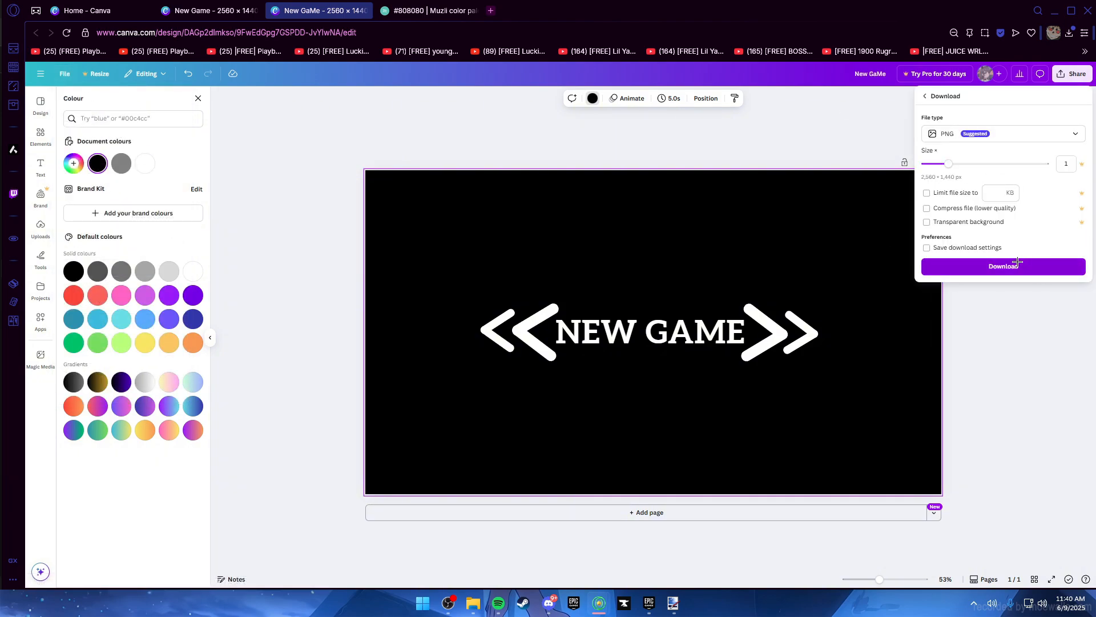
click(1017, 263)
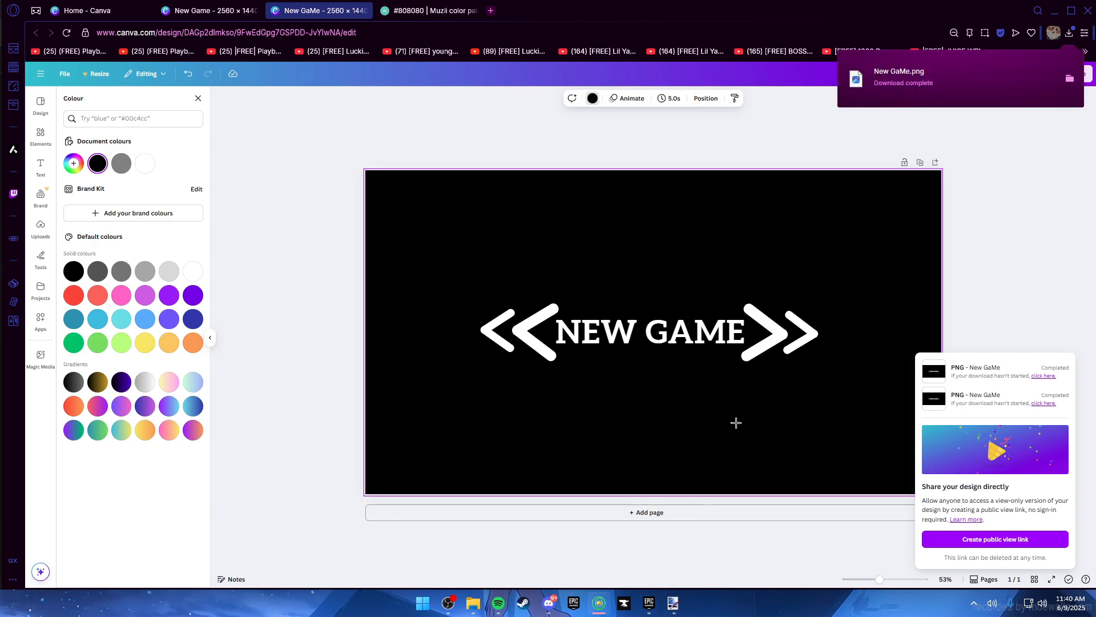
Show the downloaded PNG in the Downloads folder and rename it as New Game Button 1.png
click(1064, 88)
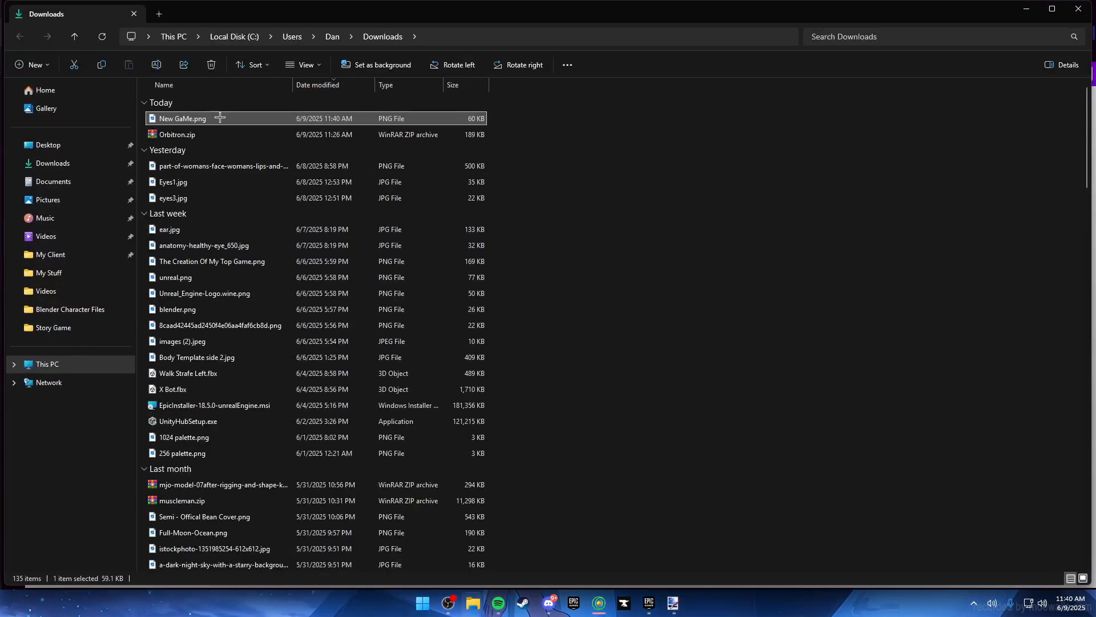
right_click(219, 118)
click(308, 134)
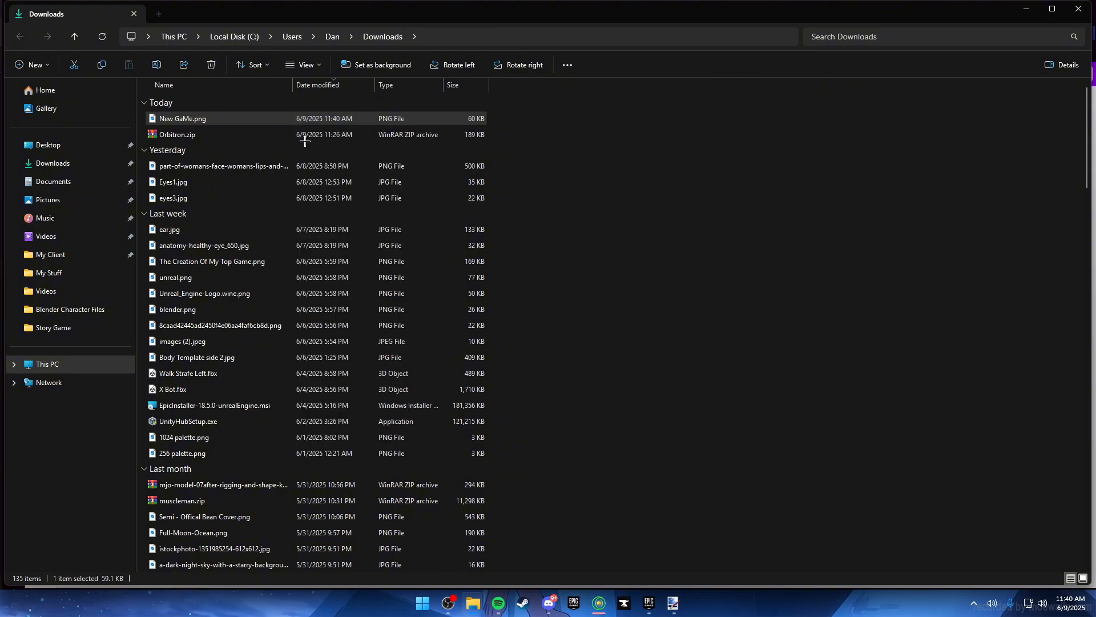
text(Ne)
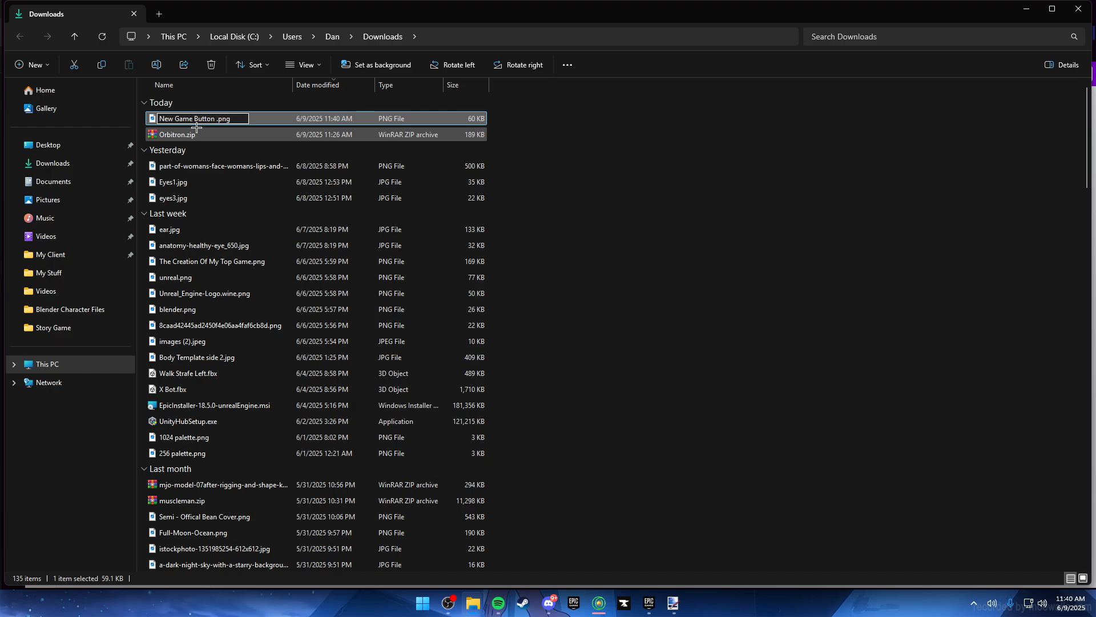
key(Return)
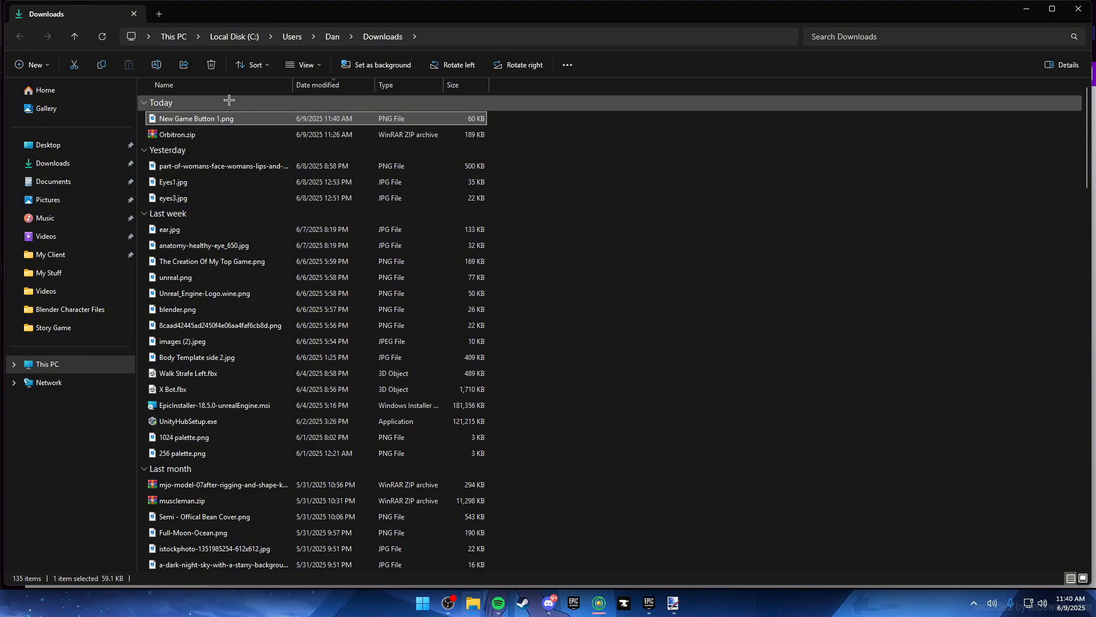
Move New Game Button 1.png into Story Game > Menus > Main menu > Buttons (Hovering State)
right_click(242, 124)
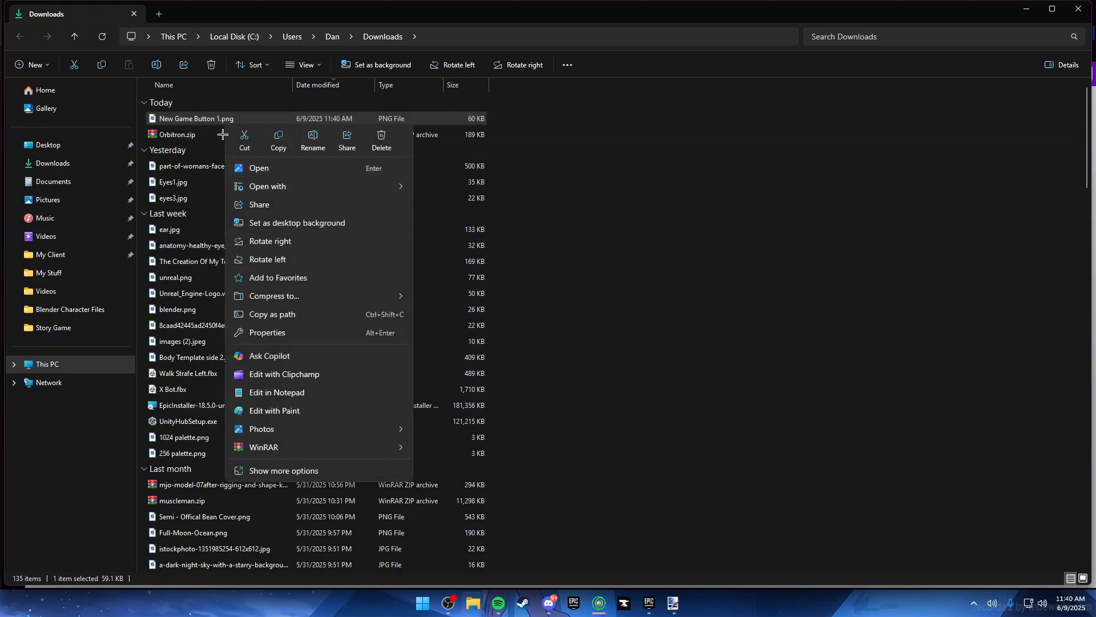
click(137, 77)
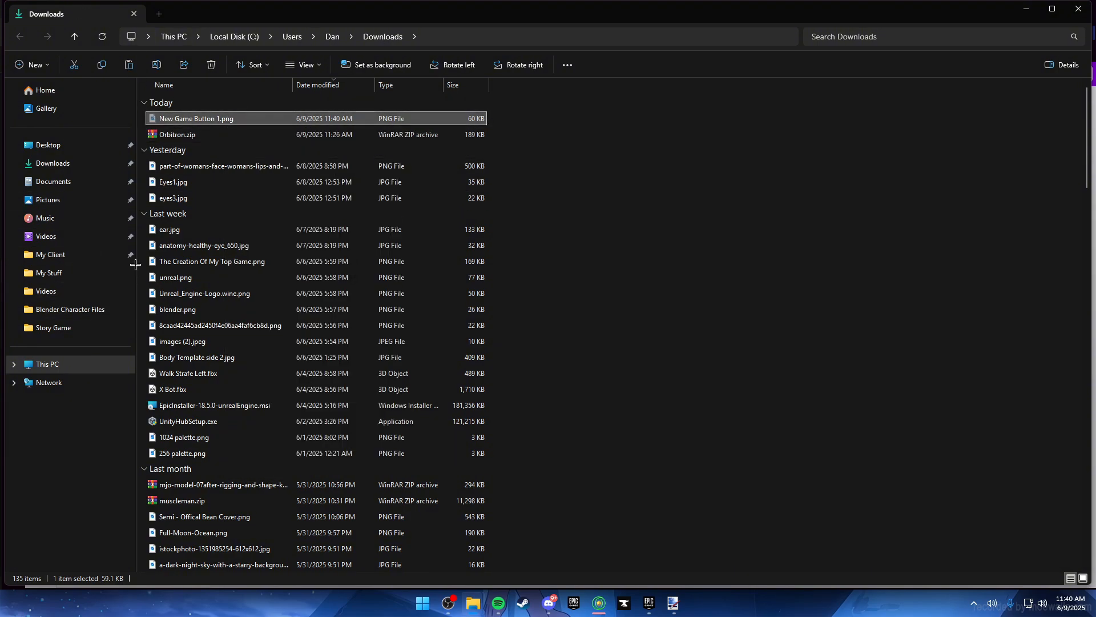
click(86, 327)
click(188, 133)
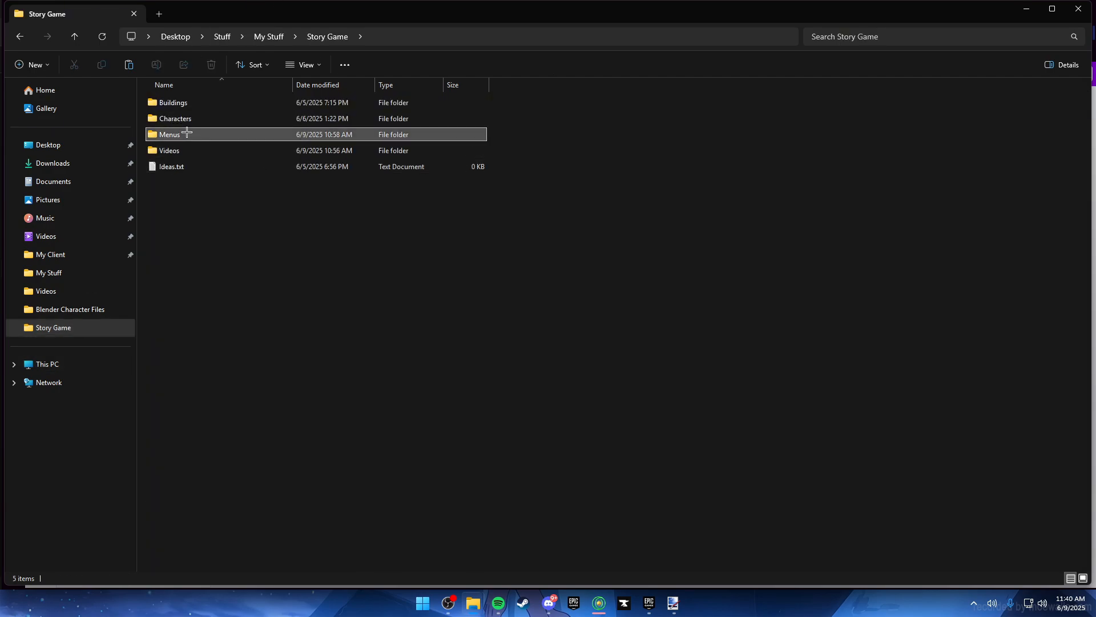
double_click(187, 132)
click(190, 118)
click(187, 102)
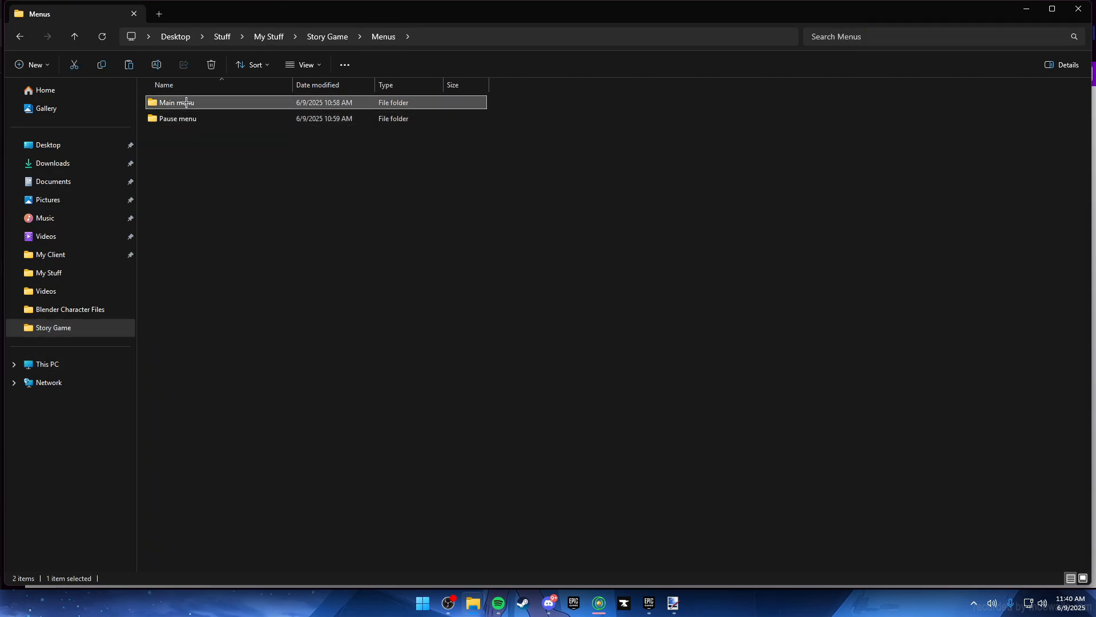
double_click(186, 102)
double_click(210, 117)
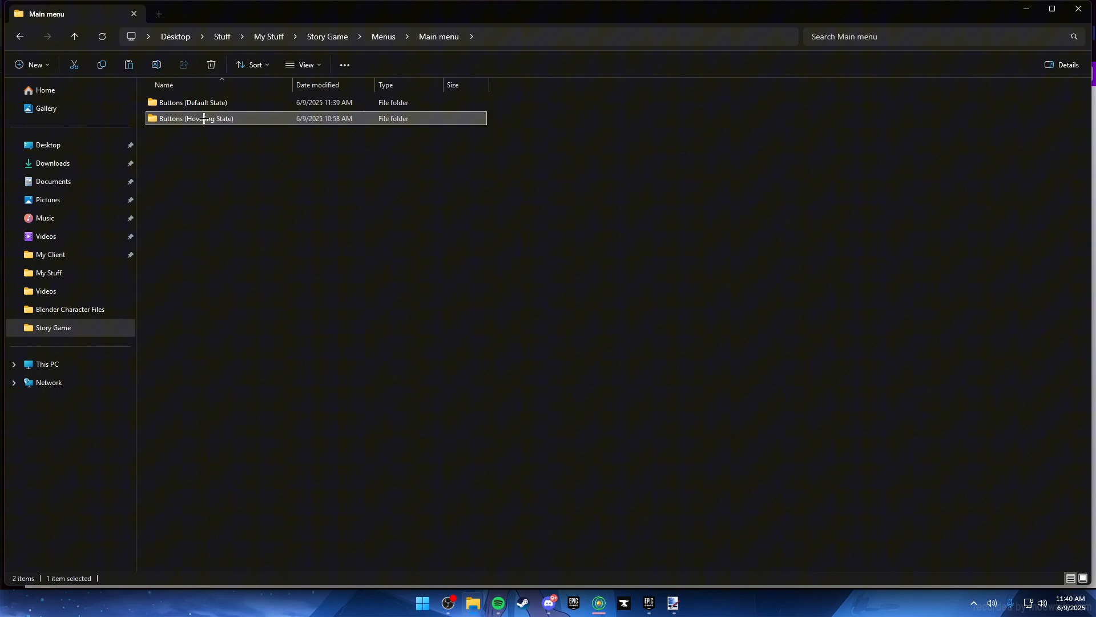
right_click(237, 173)
click(256, 188)
click(331, 220)
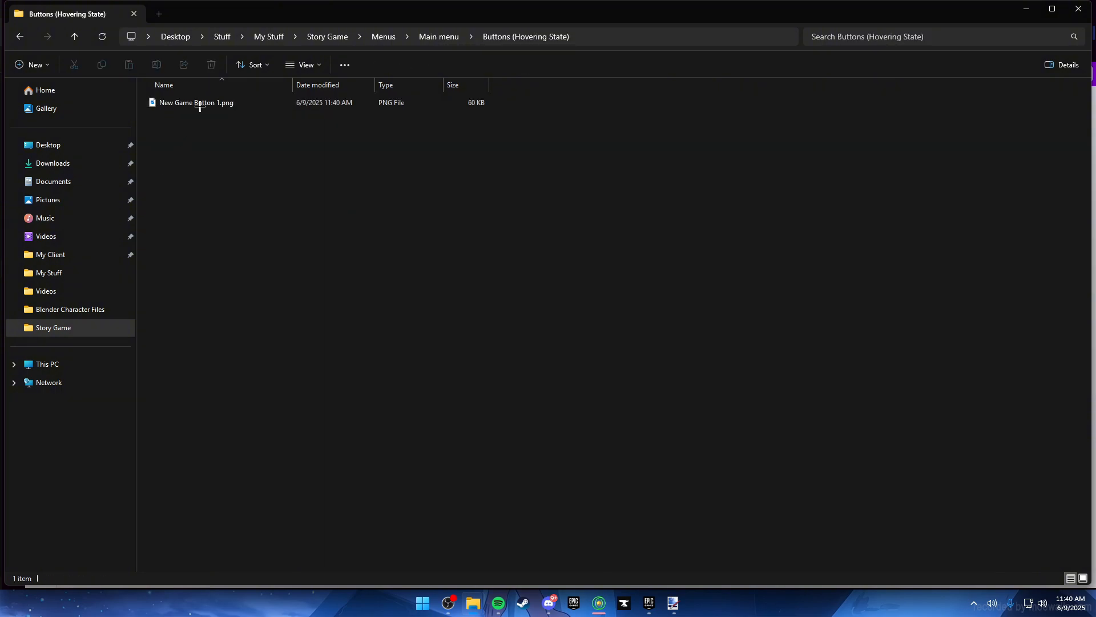
Show the hovering-state folder's contents as large icons and check the image in Buttons (Default State)
click(294, 62)
click(297, 109)
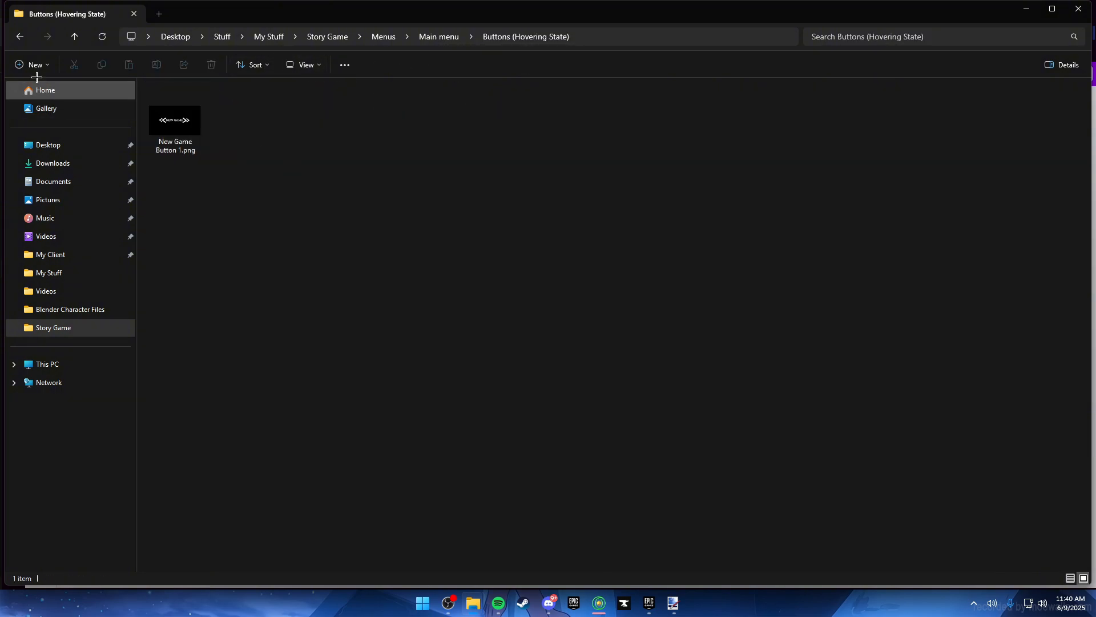
click(20, 36)
double_click(213, 103)
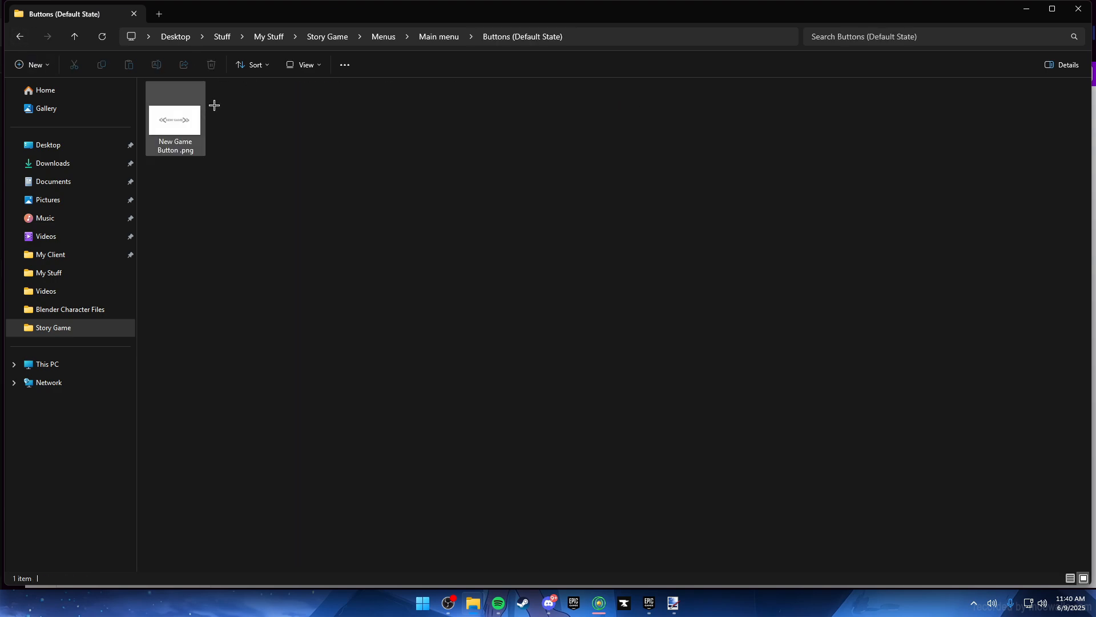
click(19, 36)
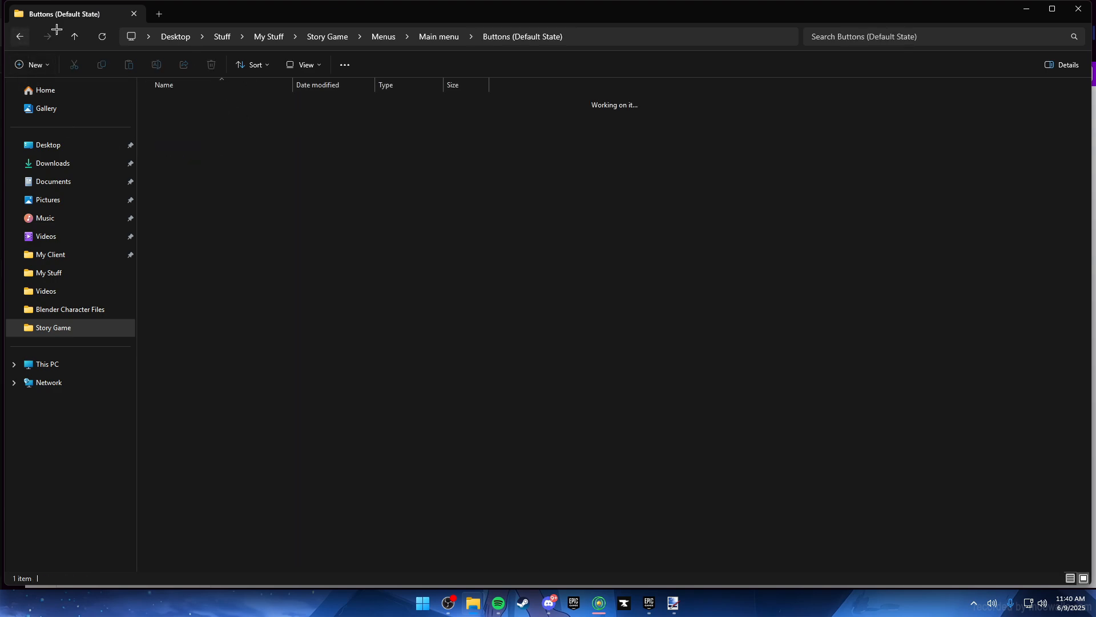
Switch to Canva and copy the NEW GAME text and all chevrons from the white-on-black design
mouse_move(598, 604)
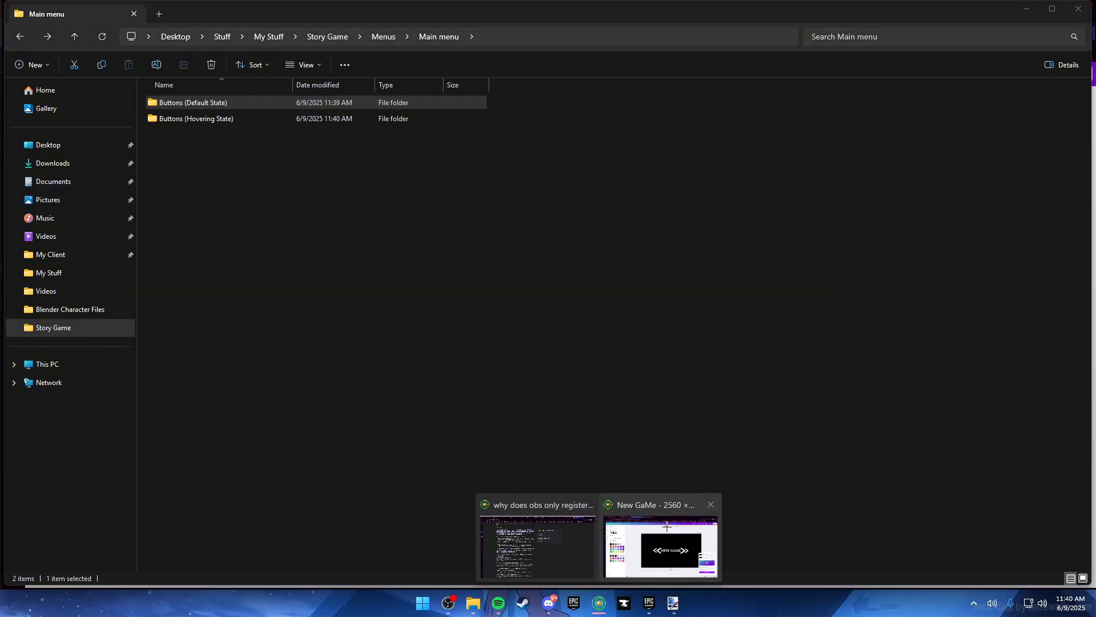
click(660, 536)
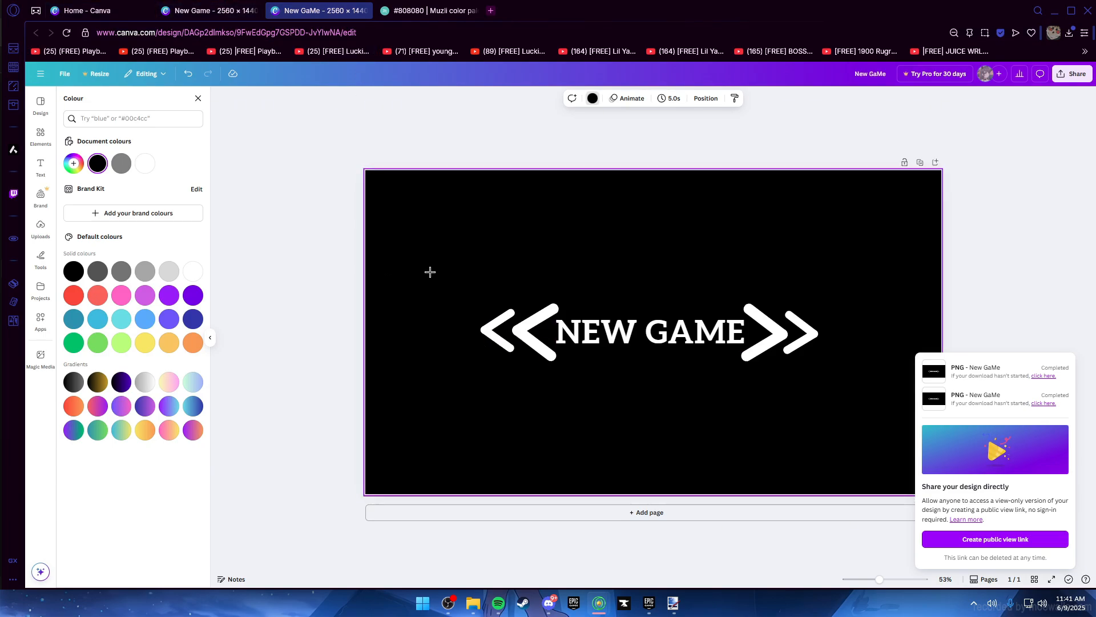
drag(447, 274, 857, 421)
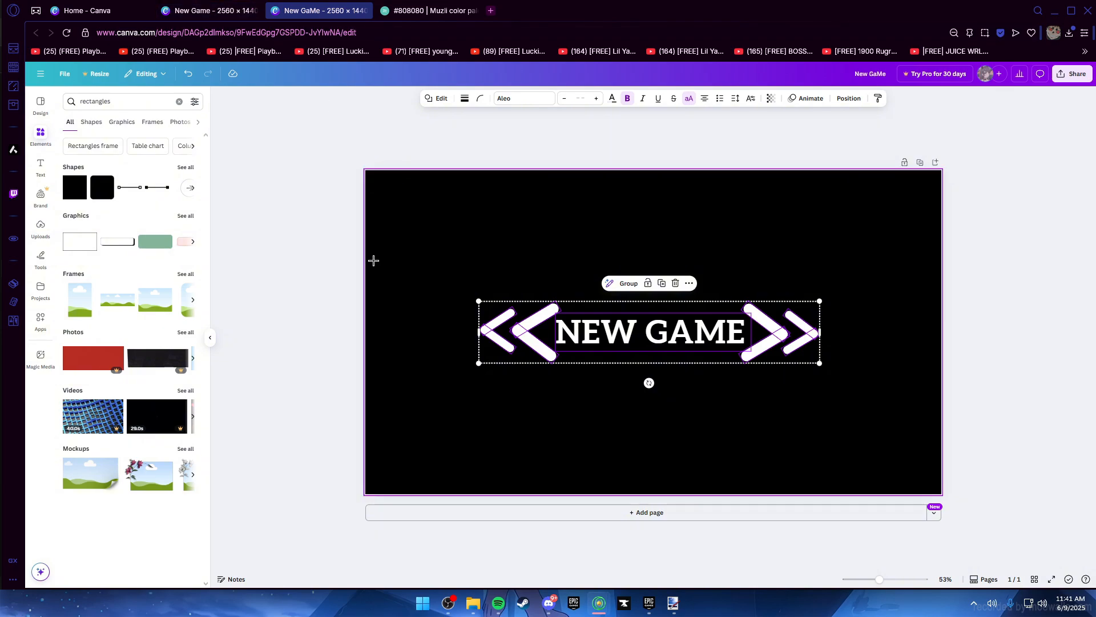
In the other New Game design, delete the text and hand-drawn arrows and paste the copied button elements
click(210, 10)
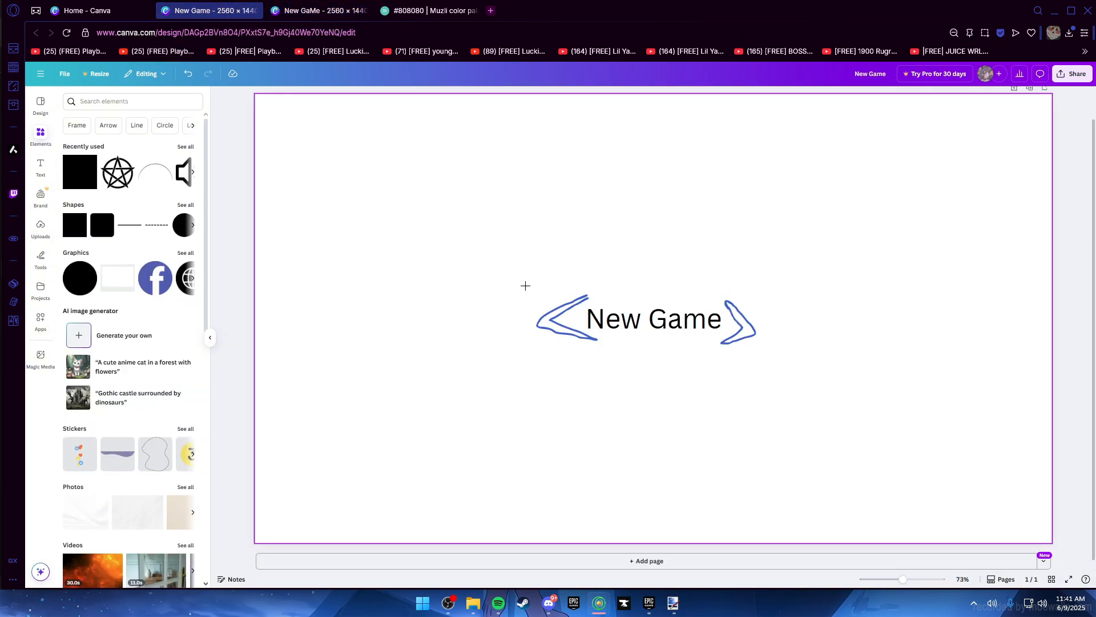
drag(499, 251, 796, 380)
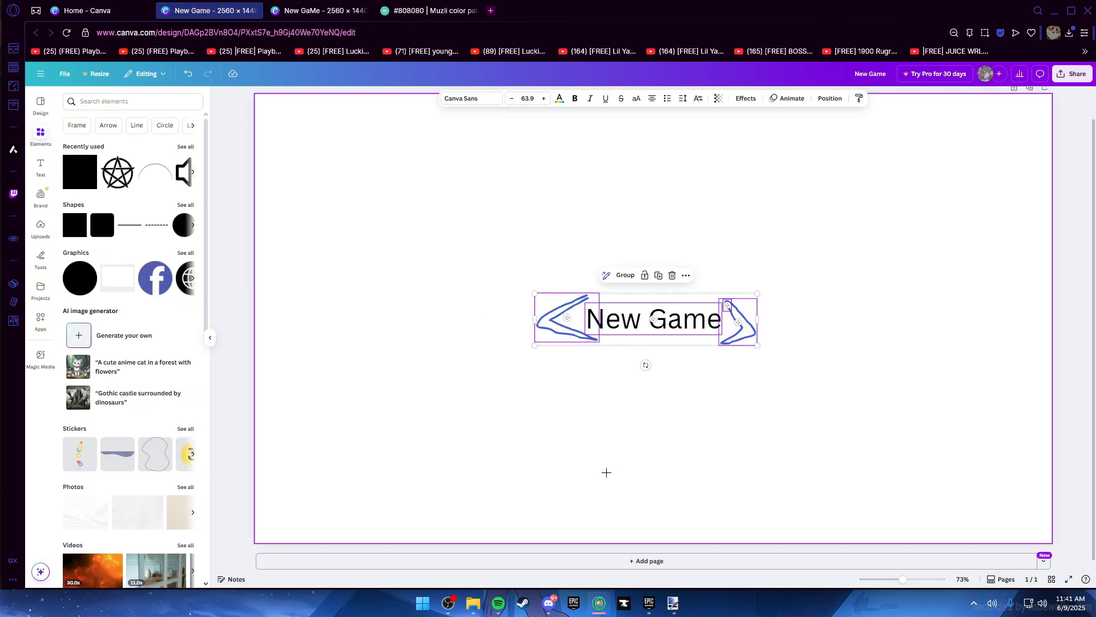
key(Delete)
key(ctrl+v)
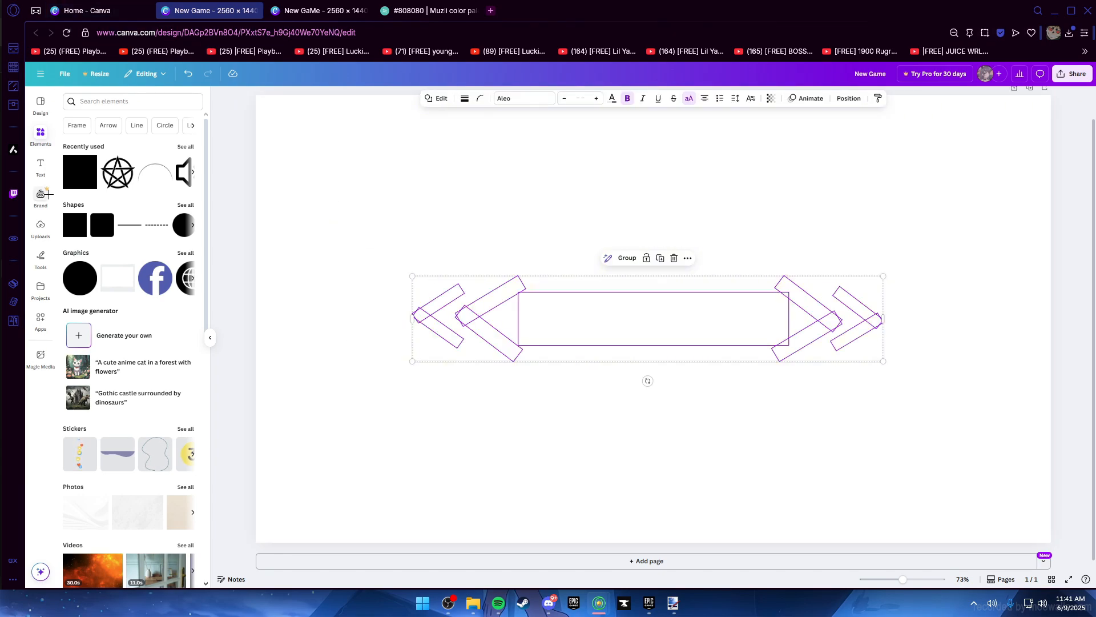
With all the pasted button elements in place and selected, set their text colour to the document's grey
key(Delete)
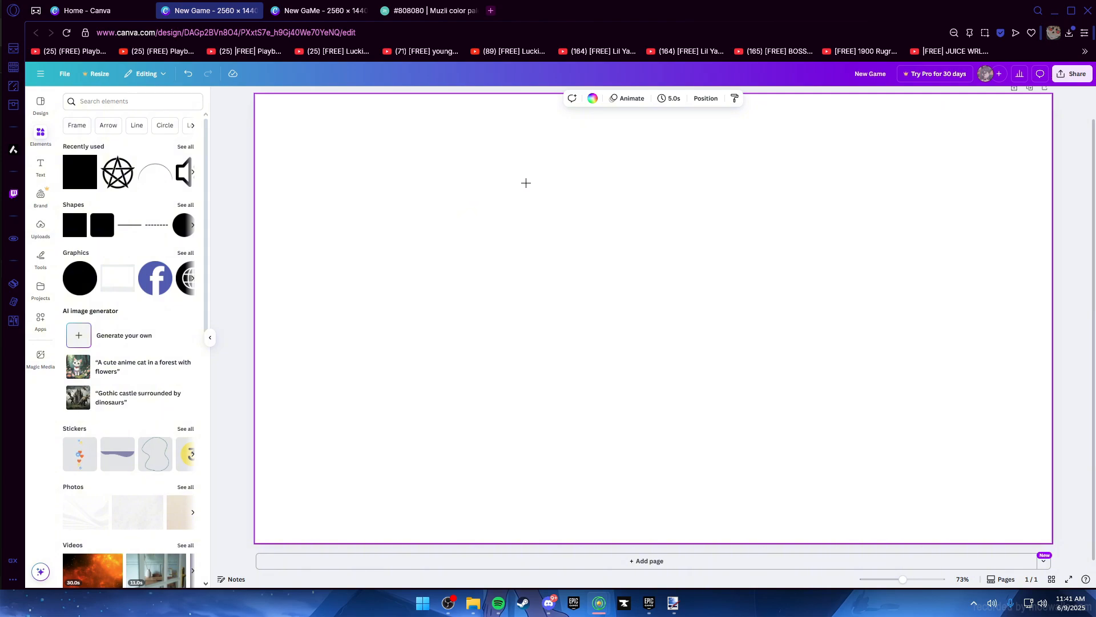
key(ctrl+z)
drag(408, 245, 936, 441)
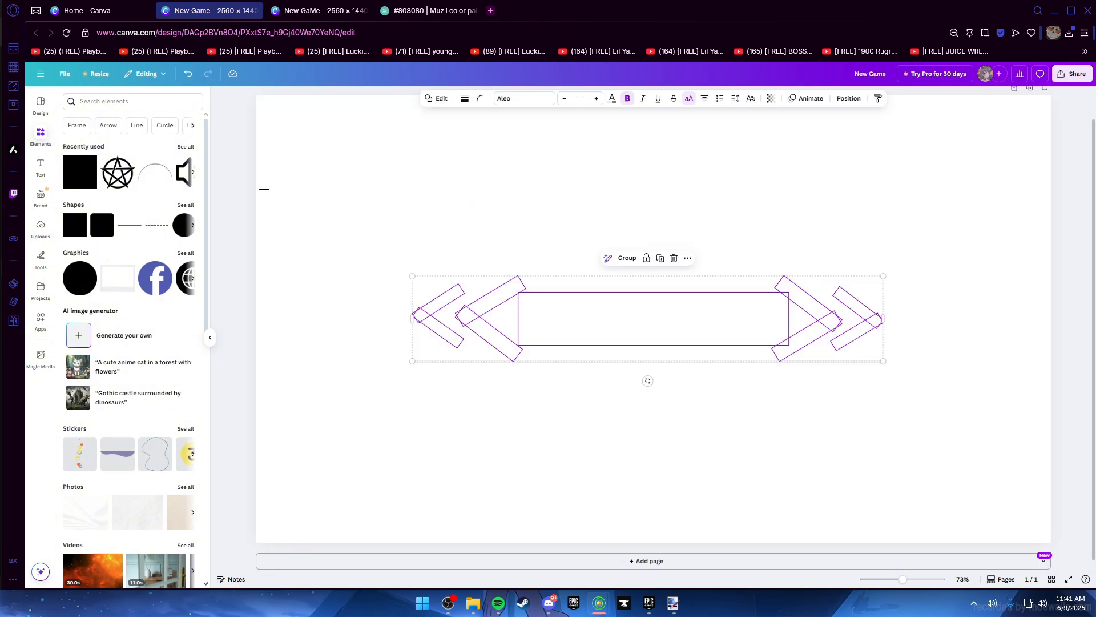
click(612, 98)
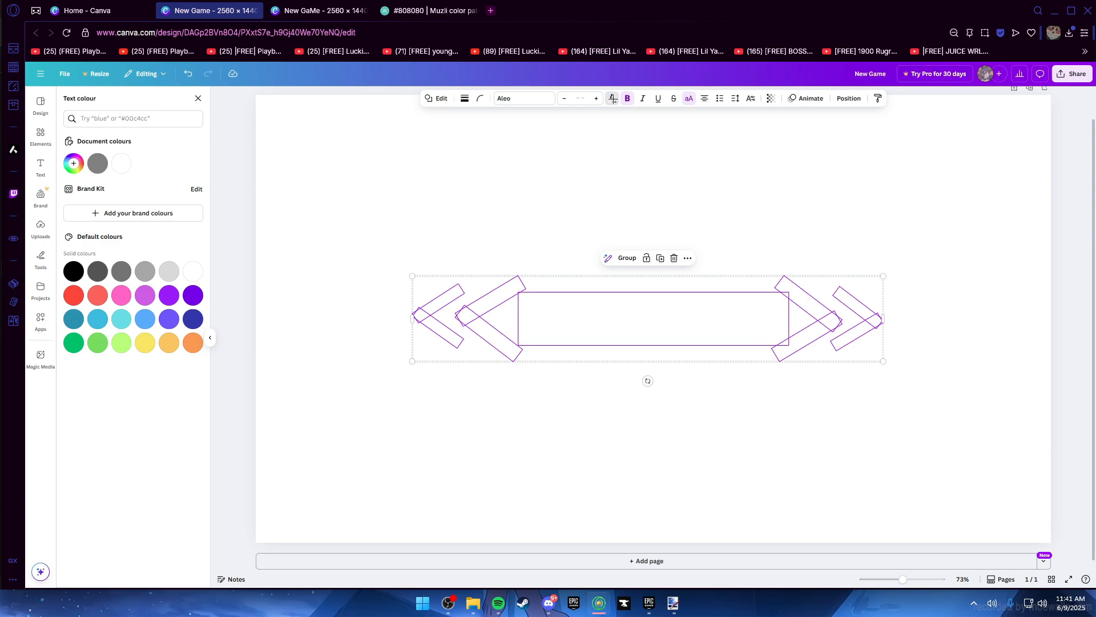
click(98, 163)
click(468, 269)
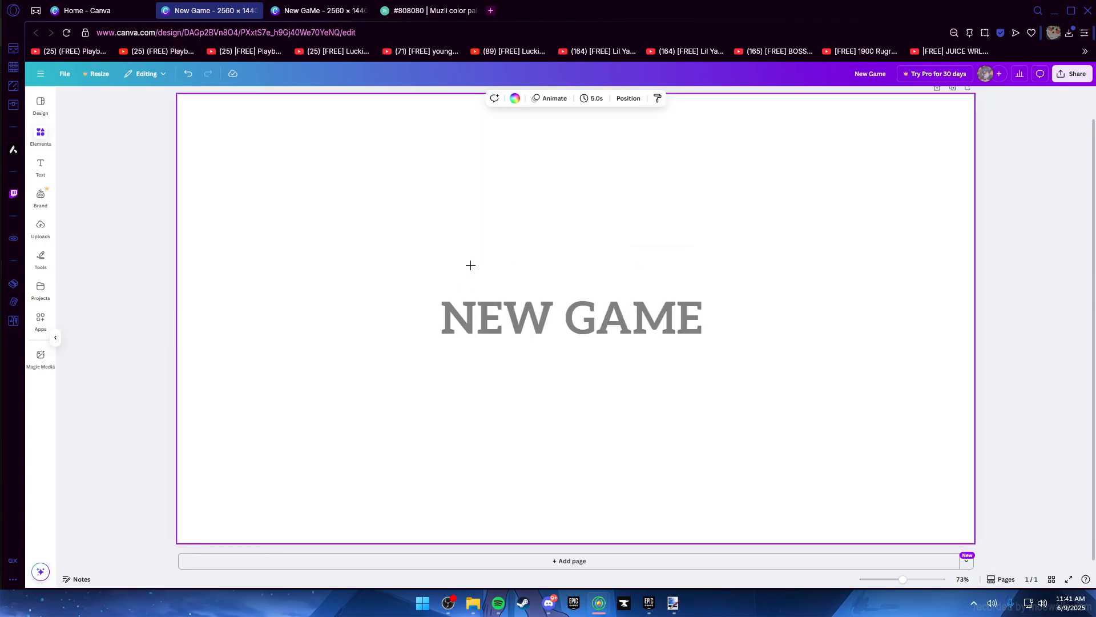
Open the text colour choices for the left-pointing chevrons and select only the two bars of the inner one
drag(460, 279, 518, 362)
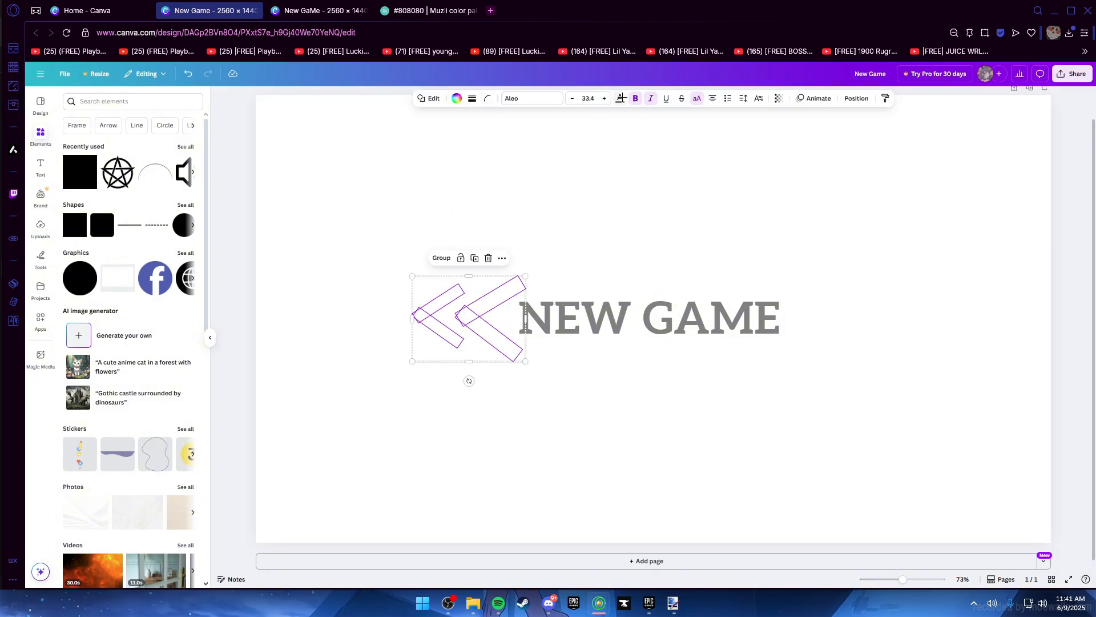
click(620, 98)
click(483, 335)
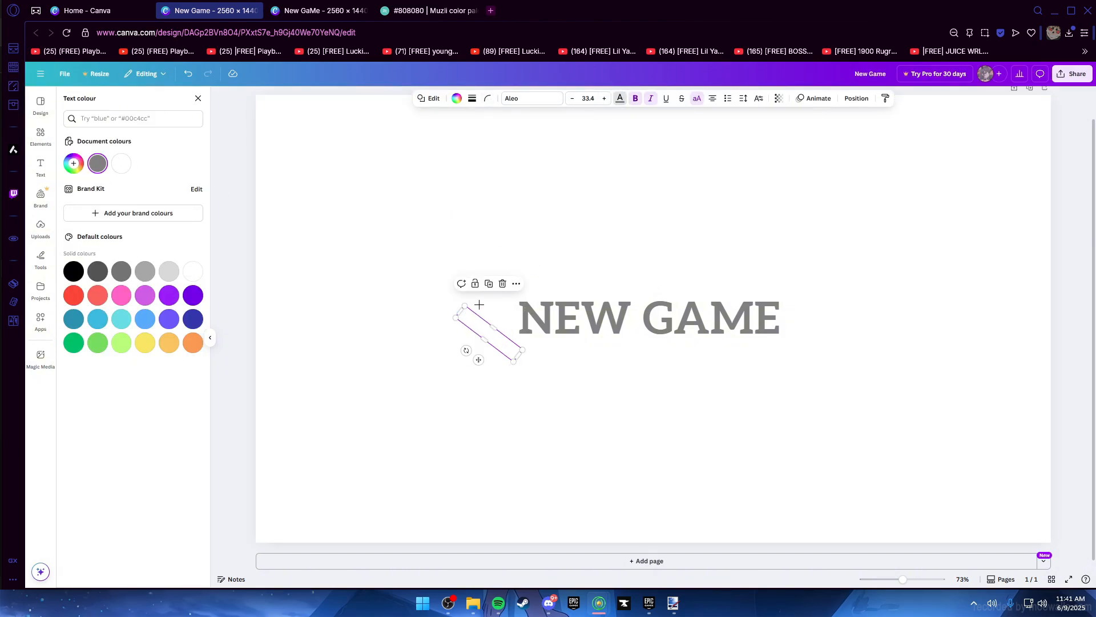
drag(469, 247, 510, 386)
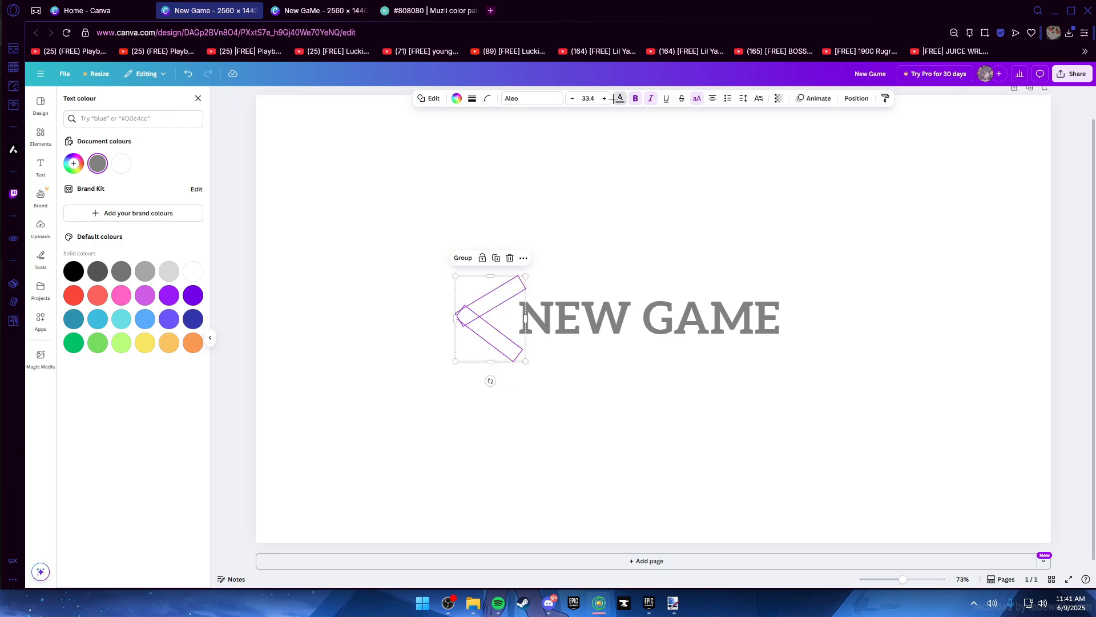
key(Escape)
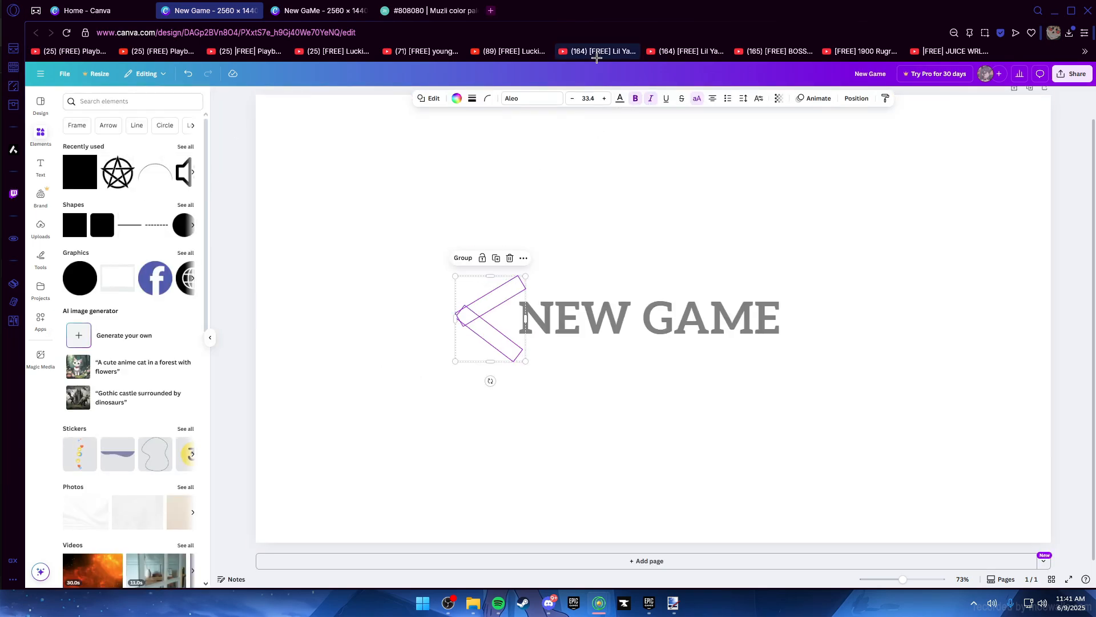
Try to set the text colour of the selected chevron beside the NEW GAME heading to white
click(620, 100)
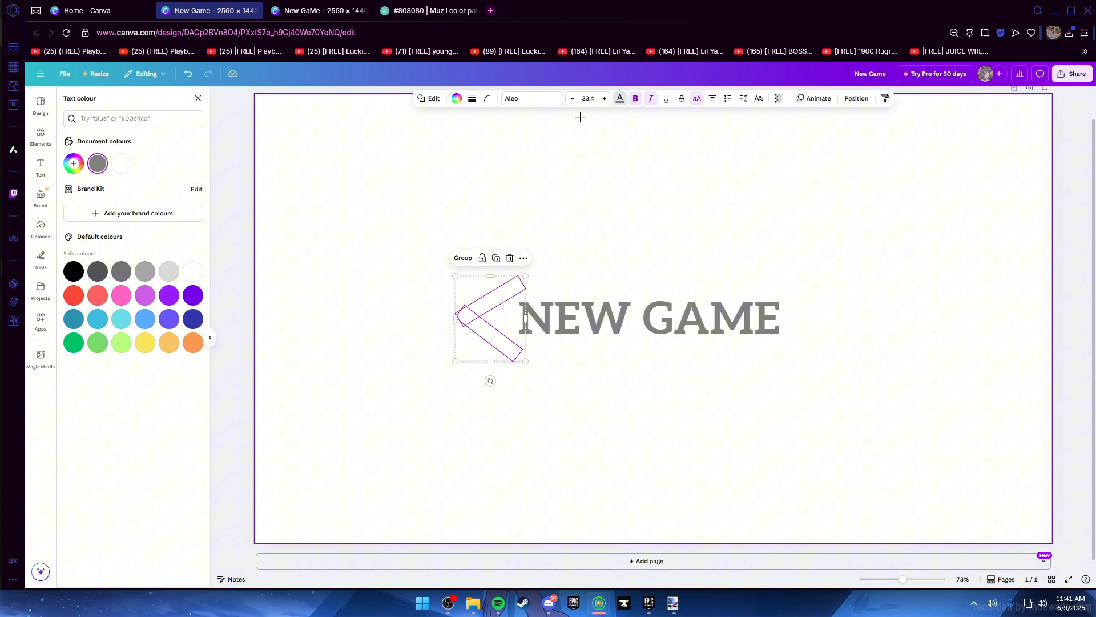
click(121, 163)
click(565, 273)
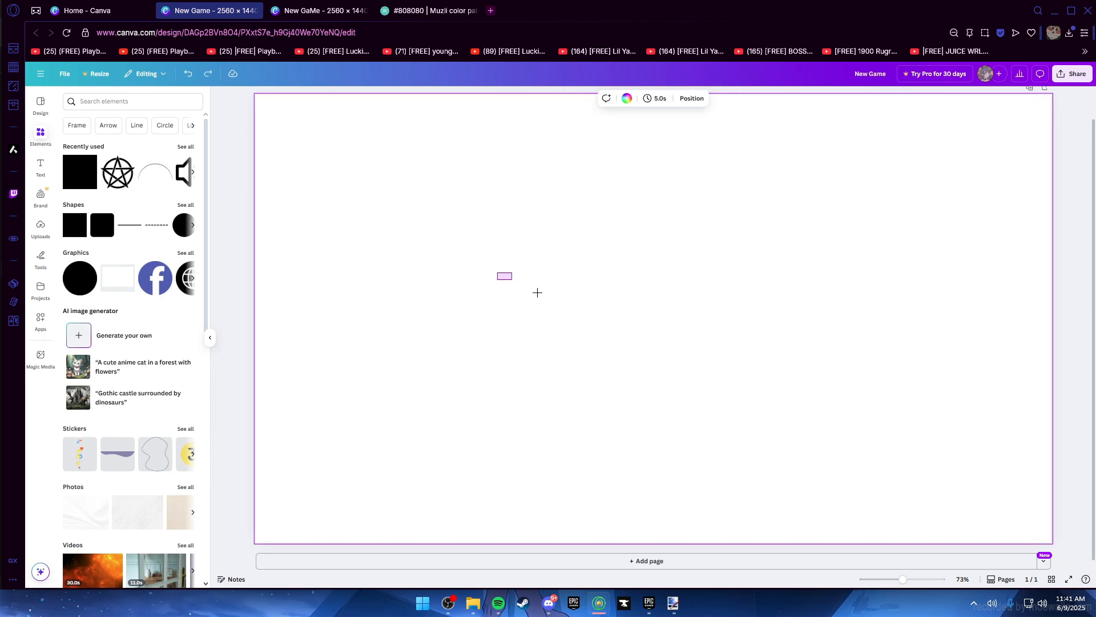
In the other New GaMe design, try setting the text colour of the heading and chevrons to grey #808080
click(318, 10)
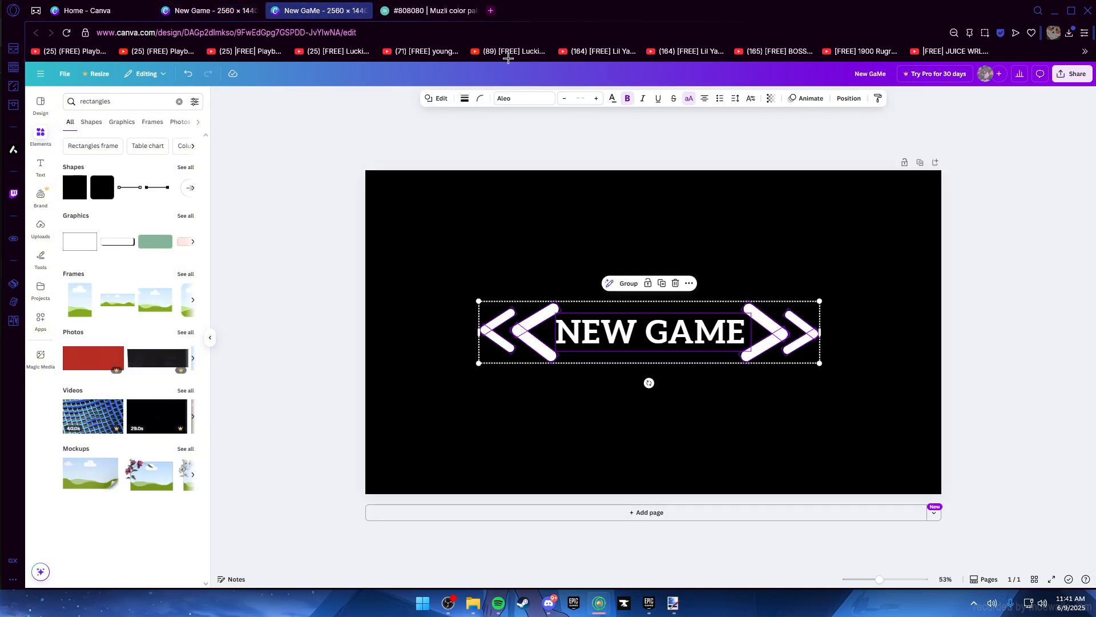
click(612, 97)
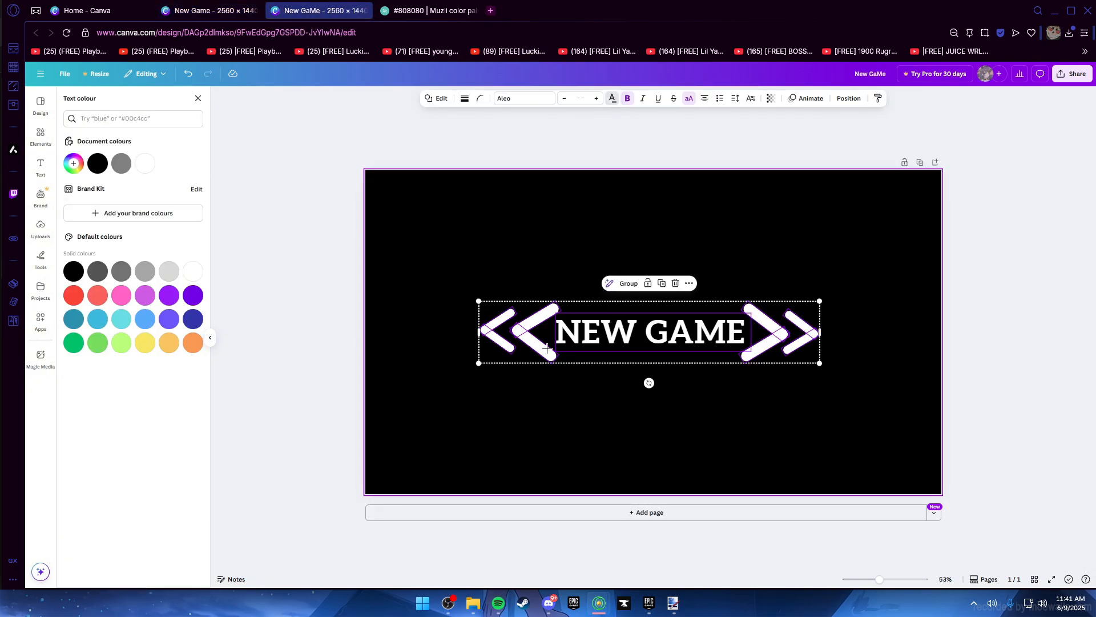
click(122, 164)
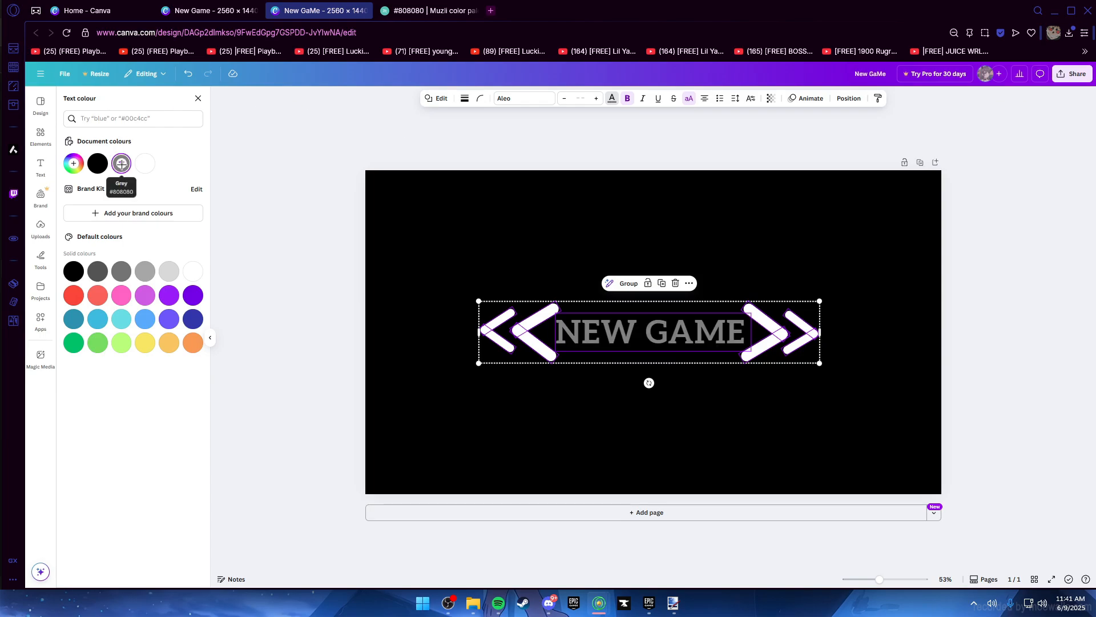
click(791, 264)
drag(745, 285, 825, 402)
click(620, 98)
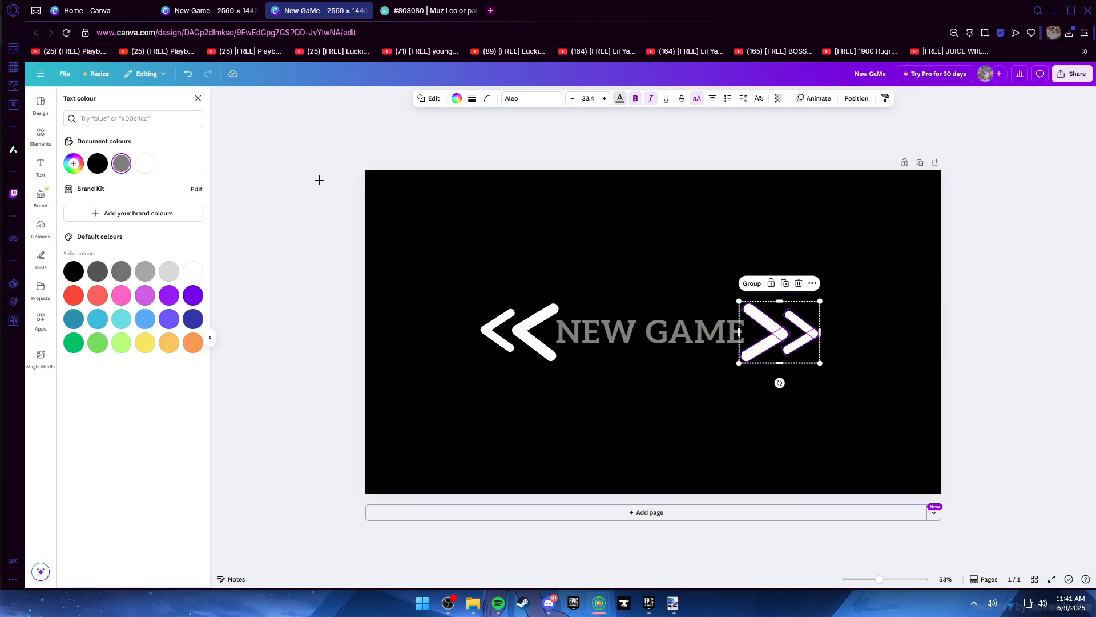
key(Escape)
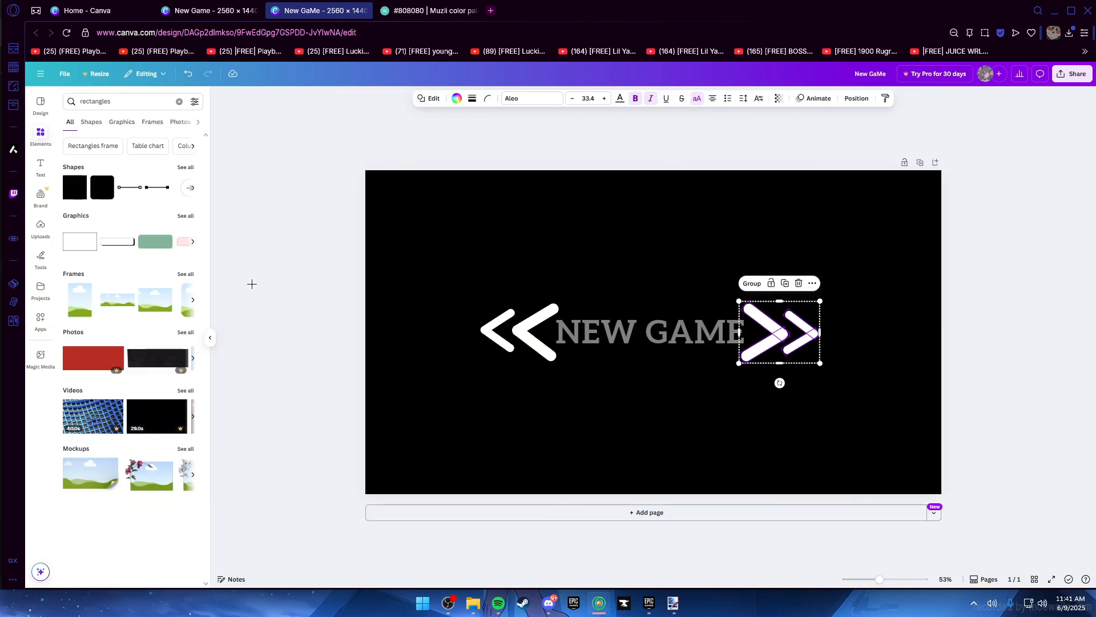
click(634, 185)
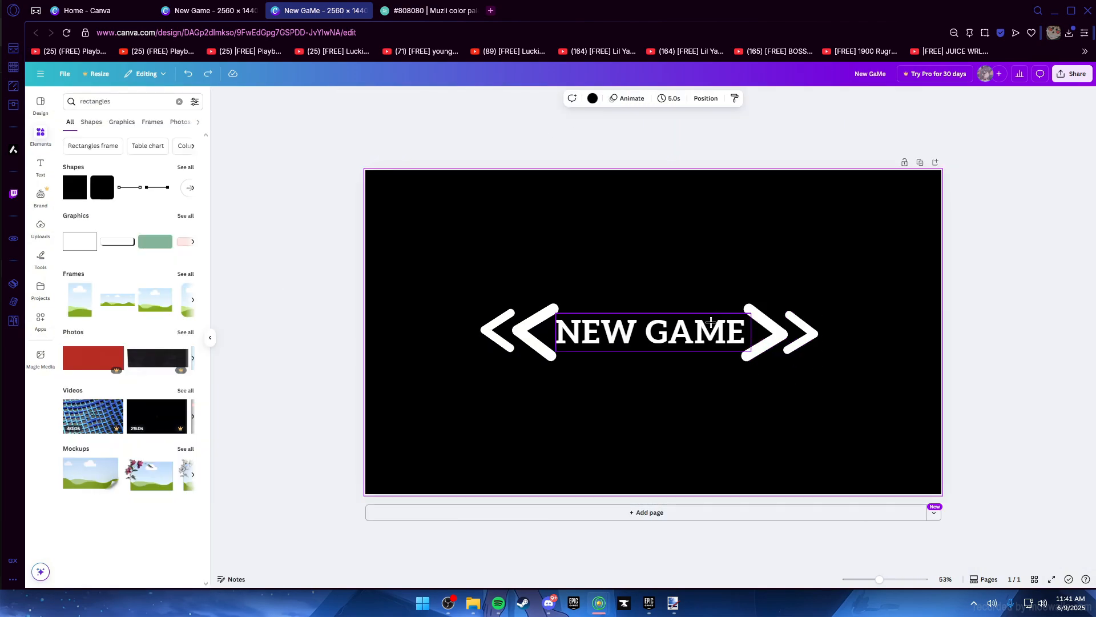
Try changing the text colour of the large chevron after NEW GAME to white and to light grey
click(790, 326)
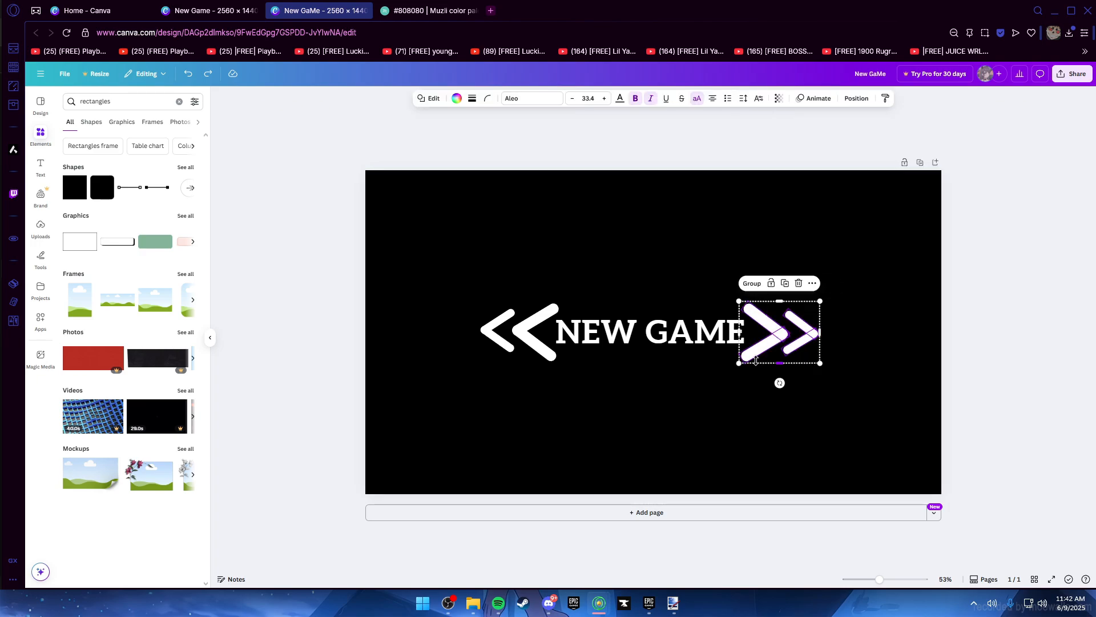
key(Escape)
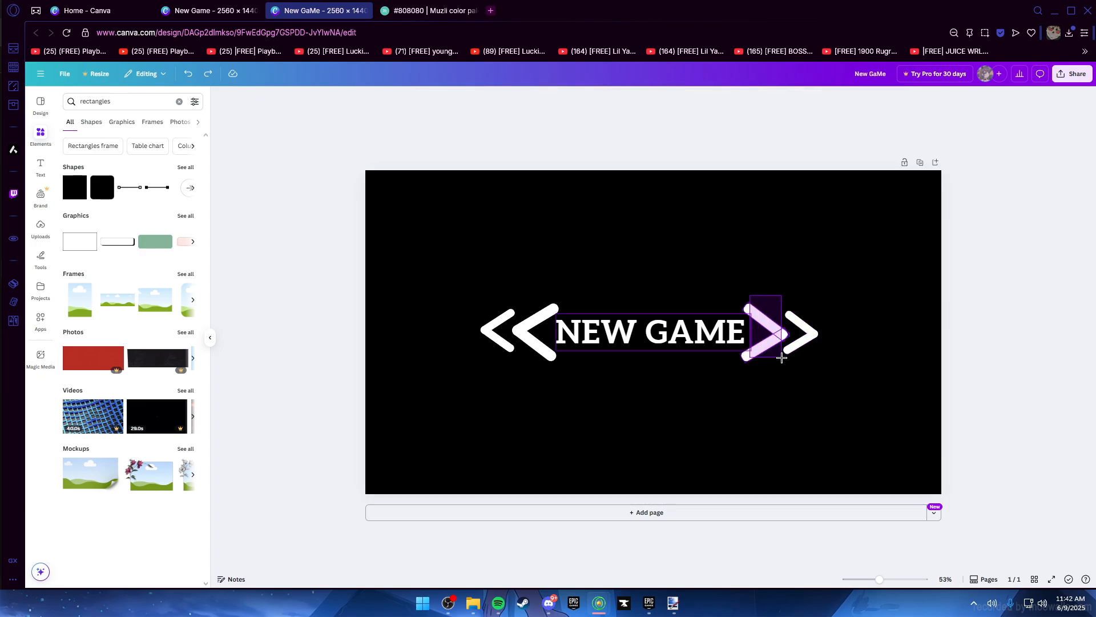
click(778, 357)
click(852, 262)
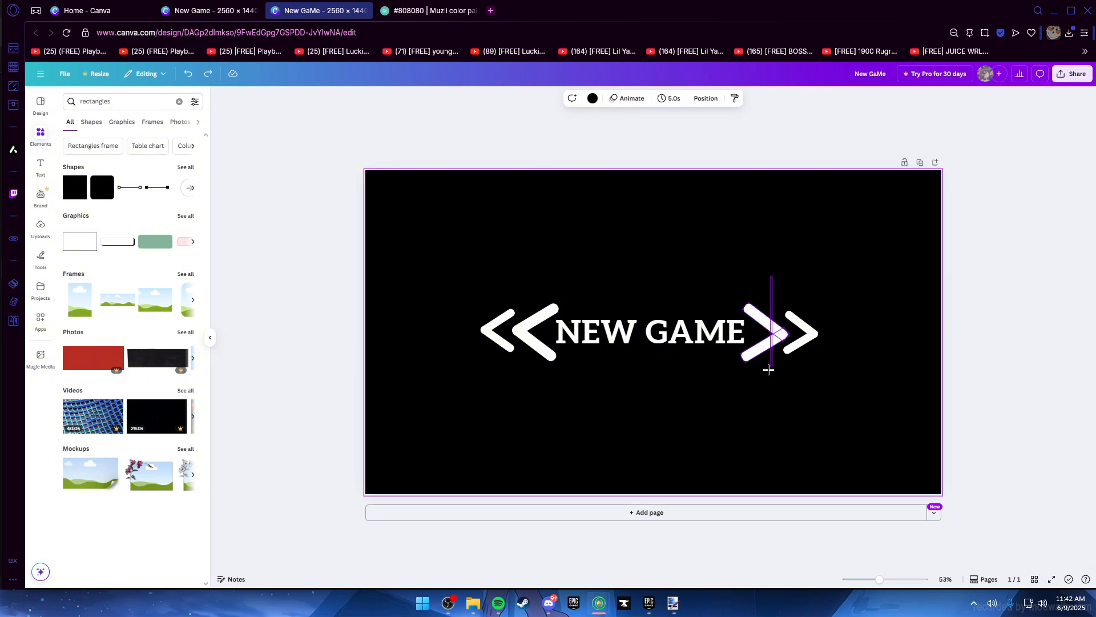
click(769, 341)
click(620, 96)
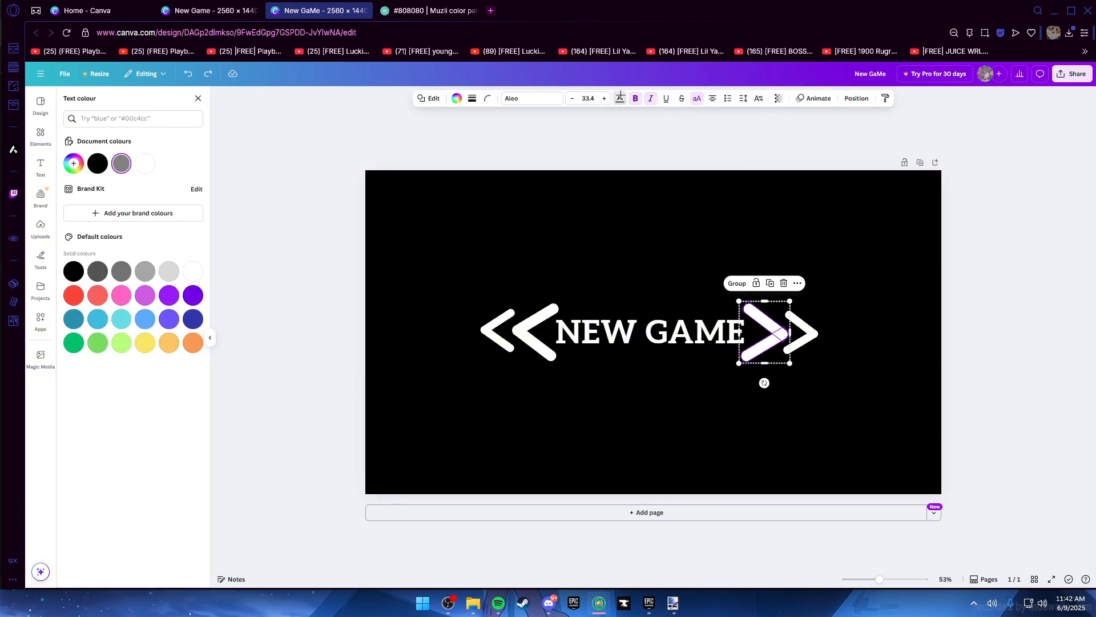
click(145, 164)
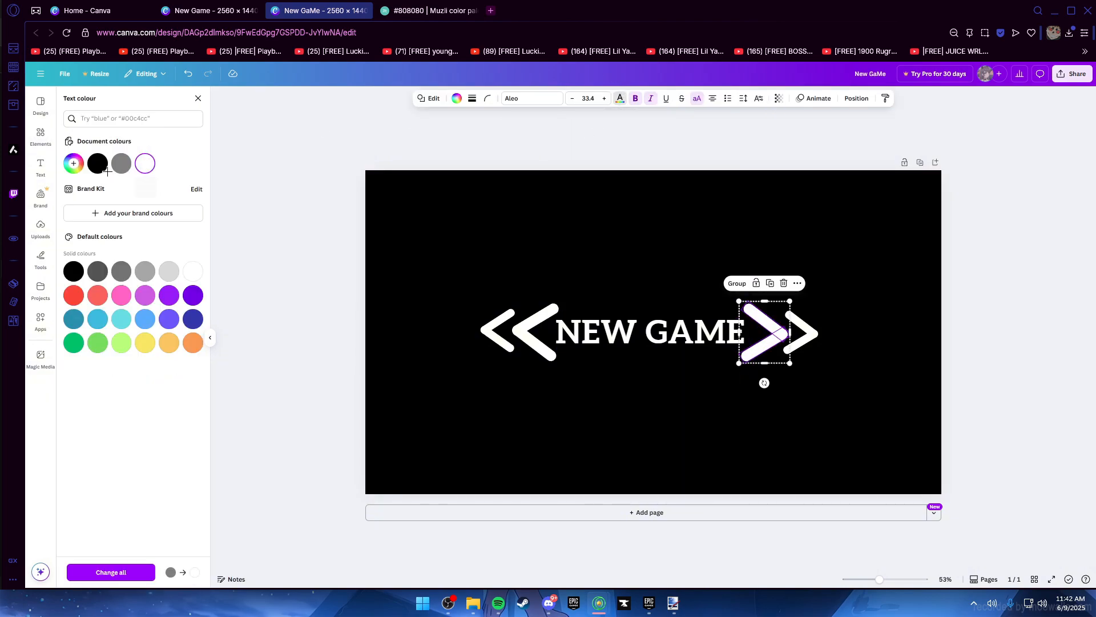
click(145, 270)
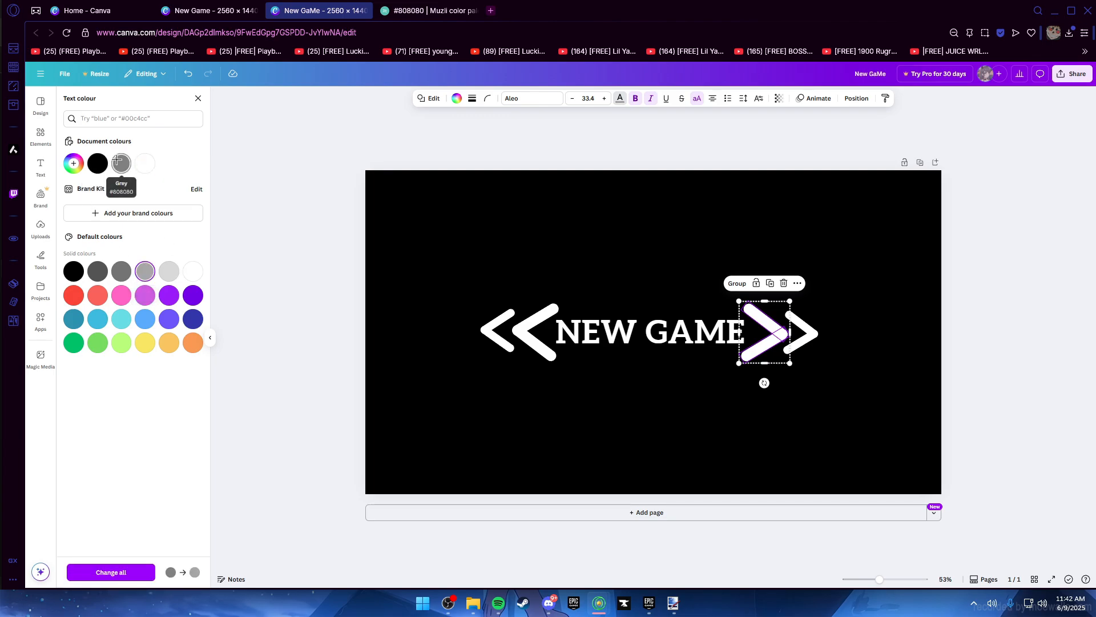
click(276, 223)
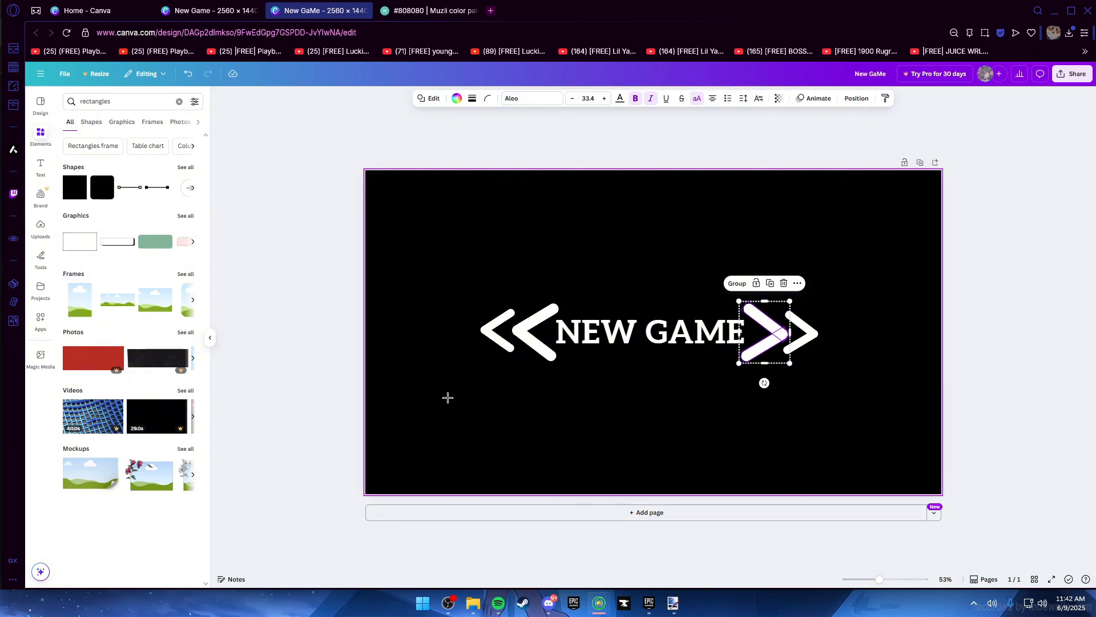
Undo the colour changes back to the grey heading and chevrons on a white page
key(ctrl+z)
key(ctrl+z)
key(ctrl+z)
key(ctrl+z)
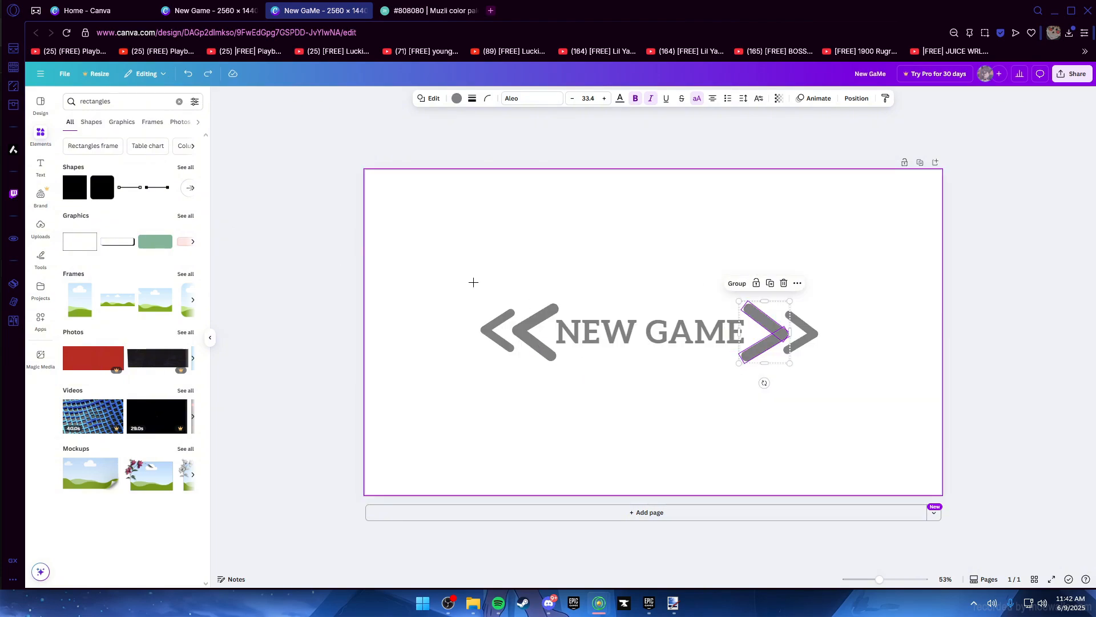
Copy the grey NEW GAME heading with all its chevrons into the empty New Game design
drag(472, 282, 832, 394)
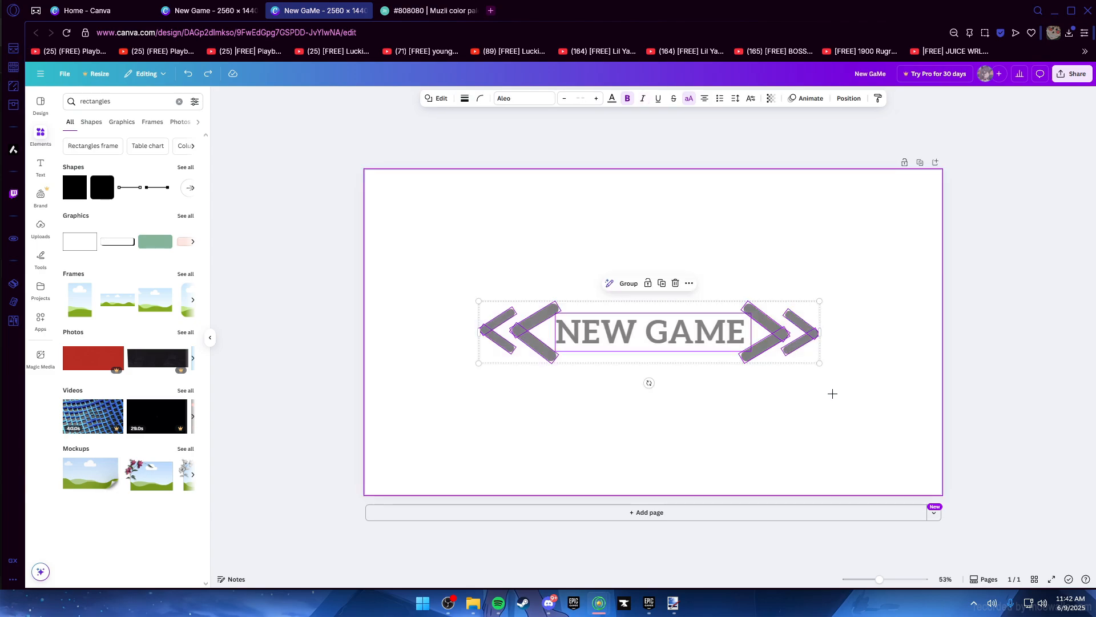
click(217, 10)
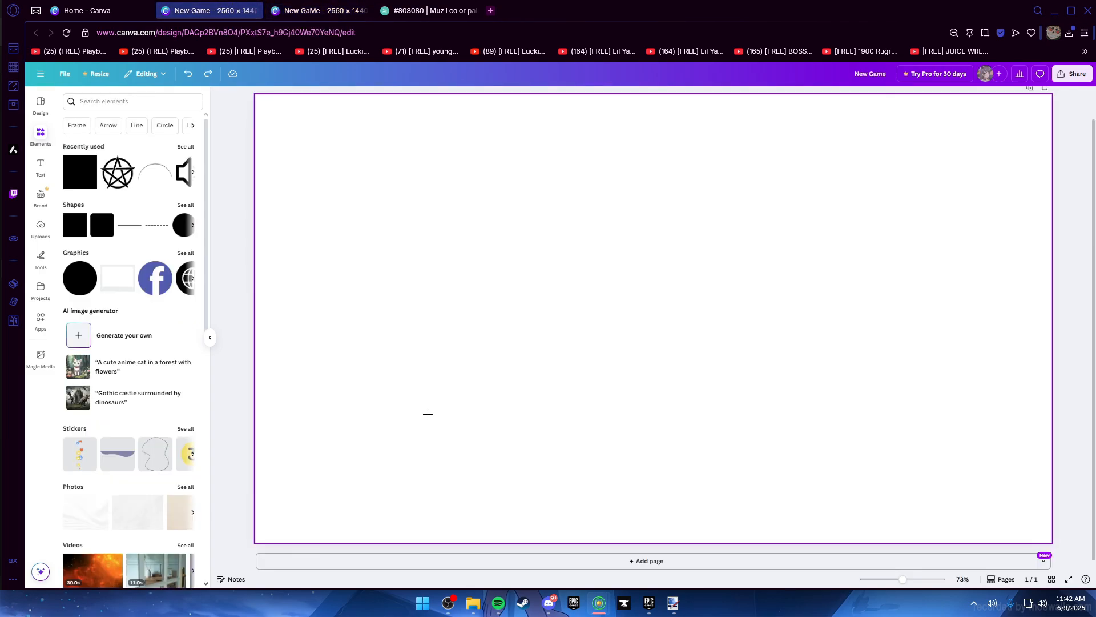
key(ctrl+v)
click(666, 252)
scroll(587, 320, down, 2)
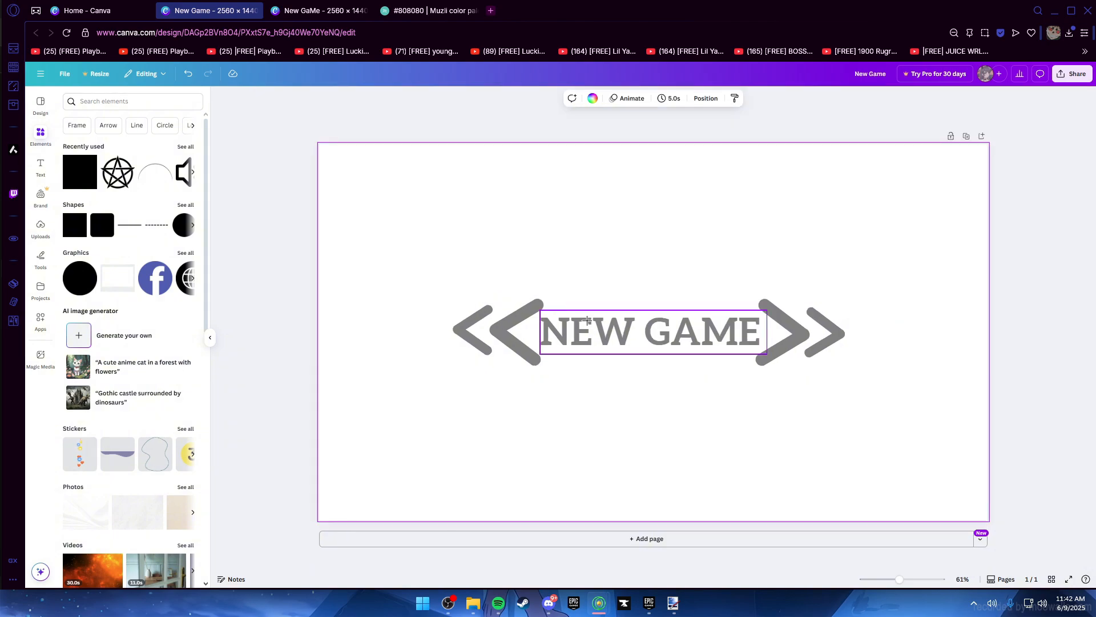
scroll(587, 320, down, 1)
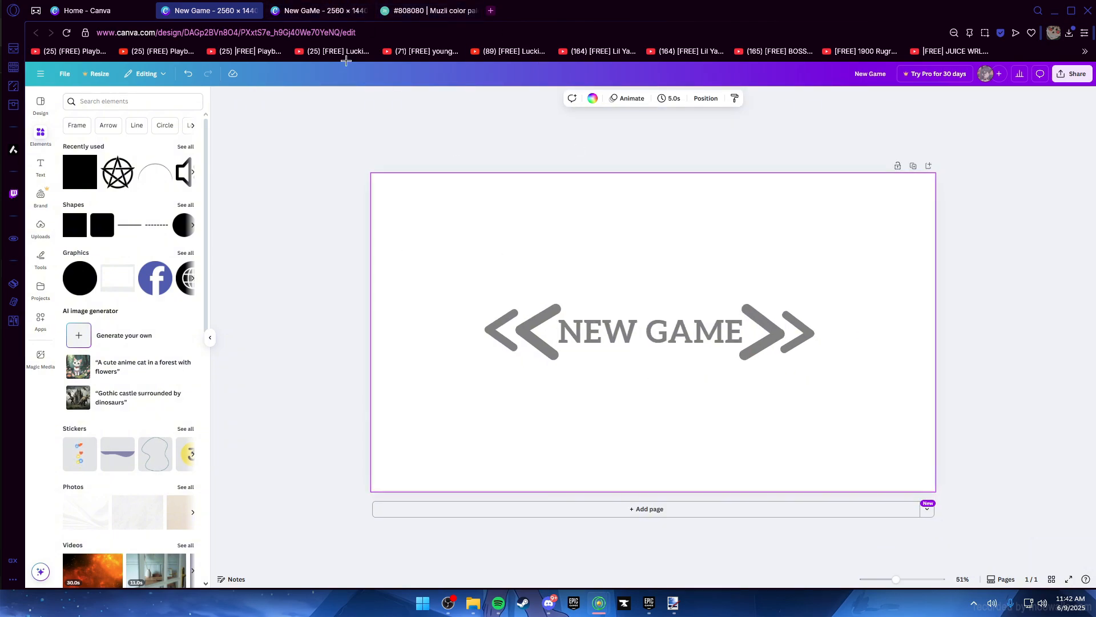
Set the page background of the original New GaMe design to black
click(334, 5)
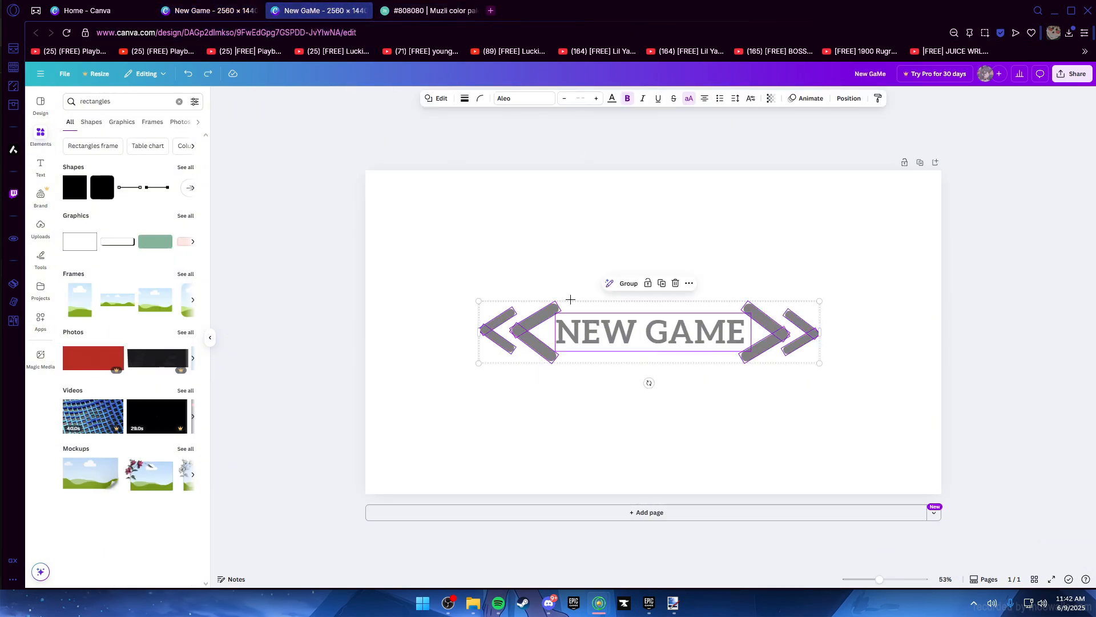
click(483, 212)
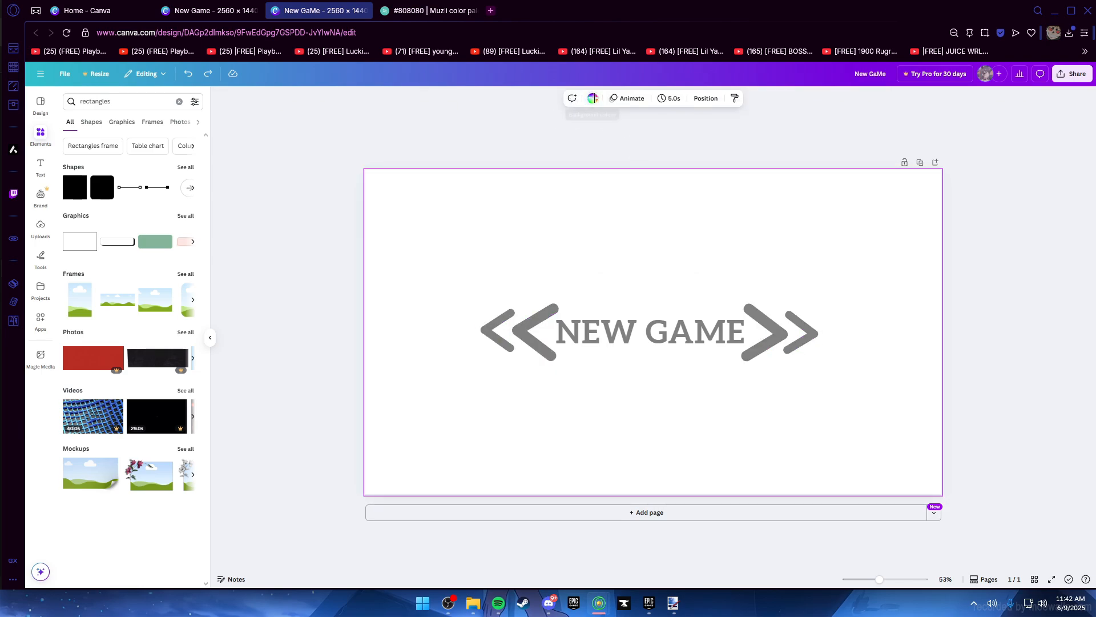
click(593, 98)
click(74, 270)
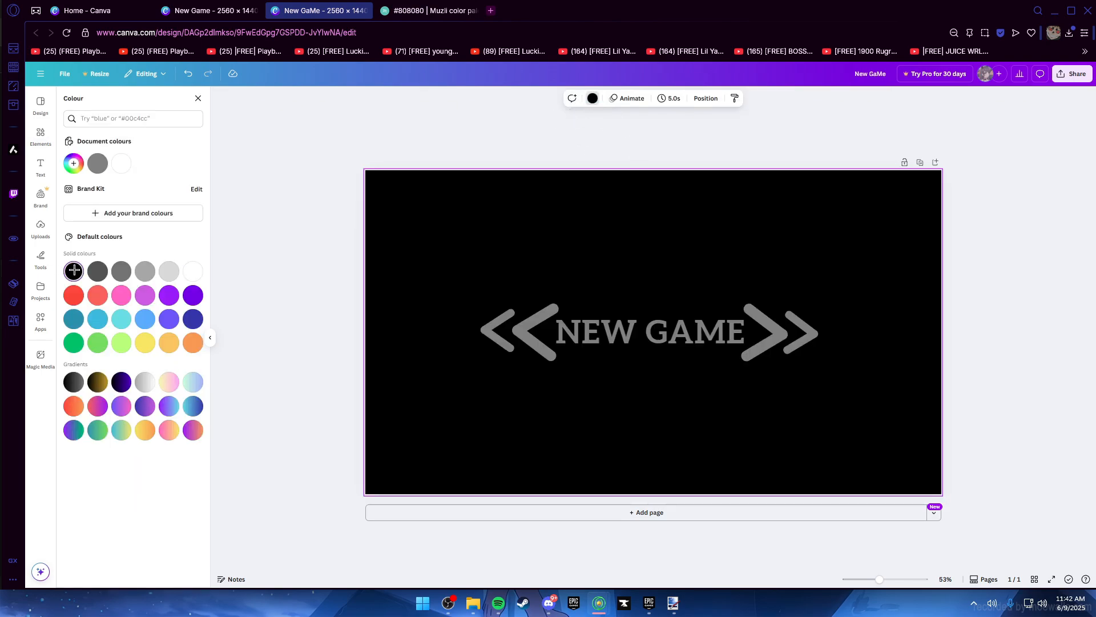
click(284, 355)
Set the text colour of the NEW GAME heading to white
drag(482, 282, 867, 383)
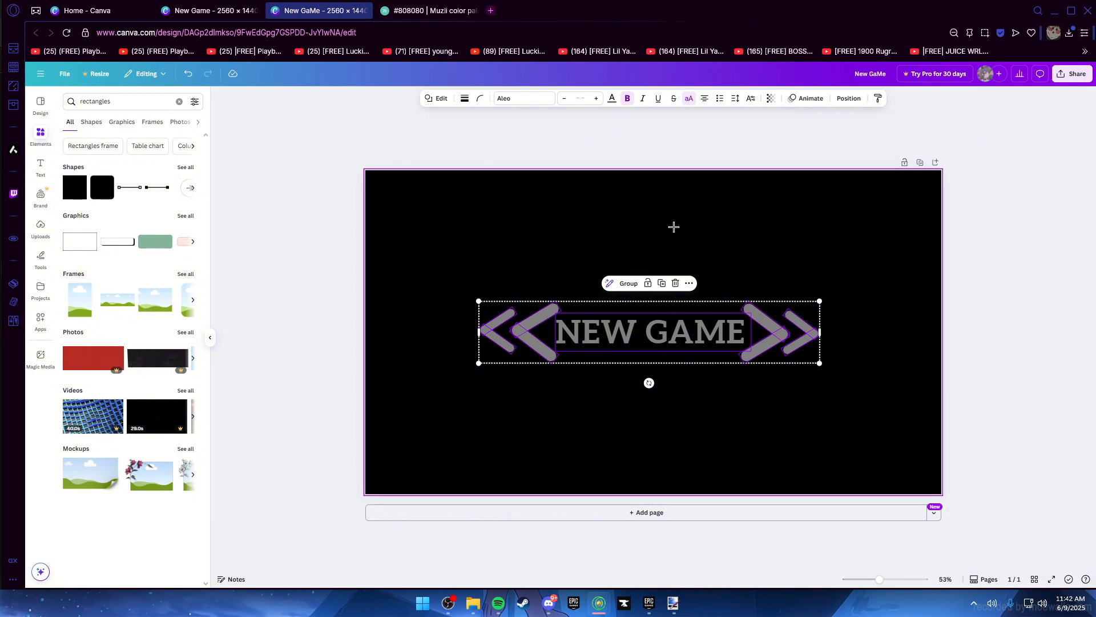
click(674, 226)
drag(577, 262, 672, 409)
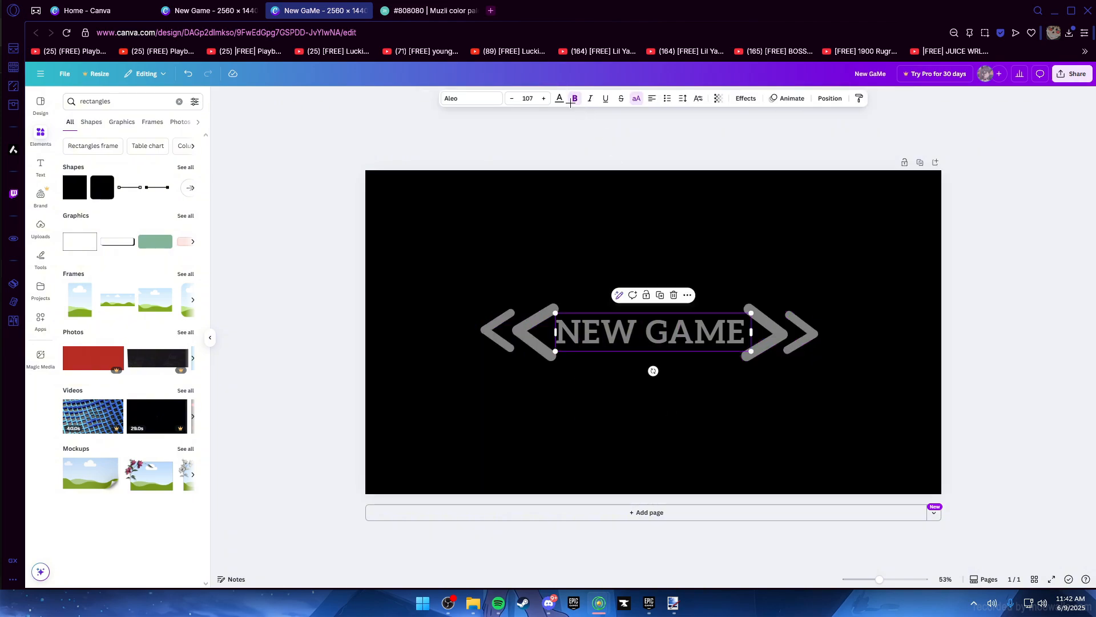
click(560, 98)
click(193, 272)
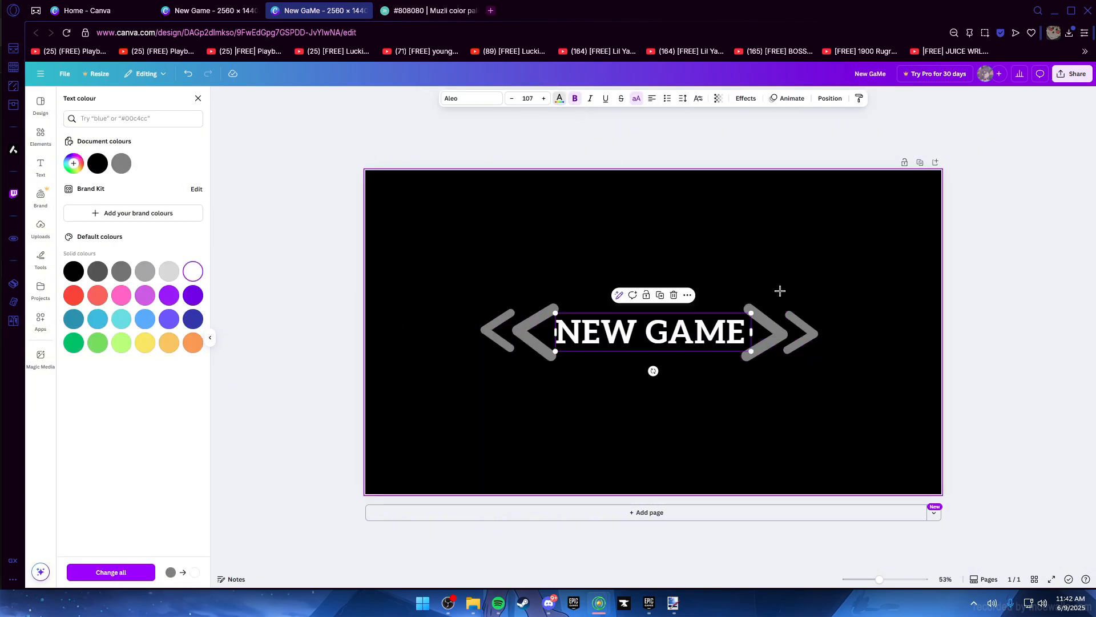
Recolour the large and small chevrons after NEW GAME to white
drag(761, 292, 775, 365)
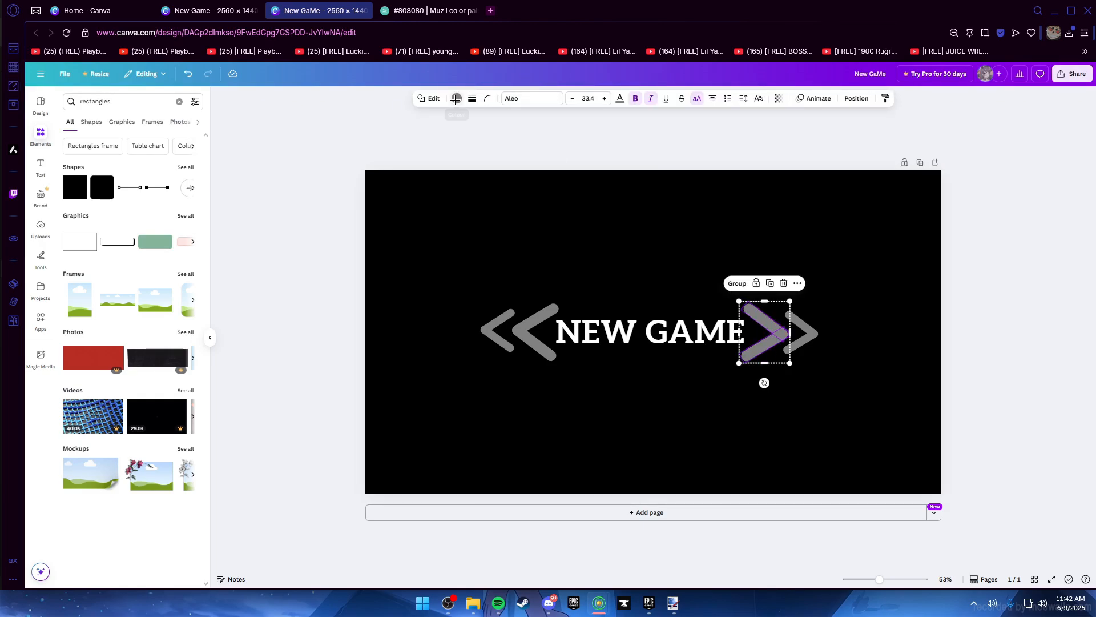
click(456, 98)
click(197, 276)
click(806, 327)
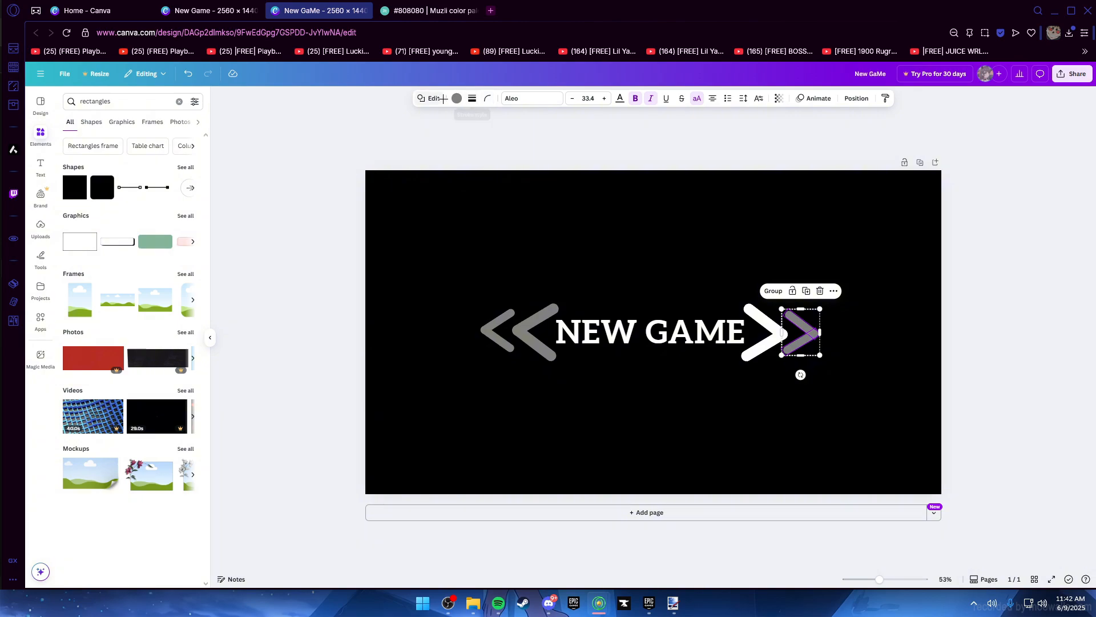
click(456, 99)
click(193, 271)
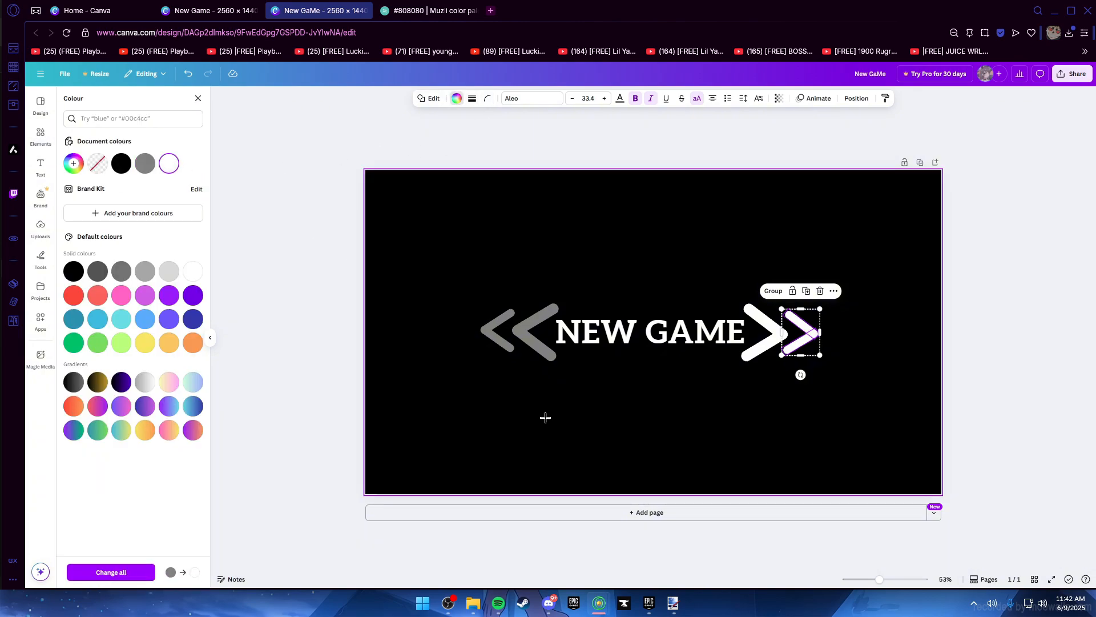
Recolour the large and small chevrons before NEW GAME to white
click(439, 376)
click(535, 341)
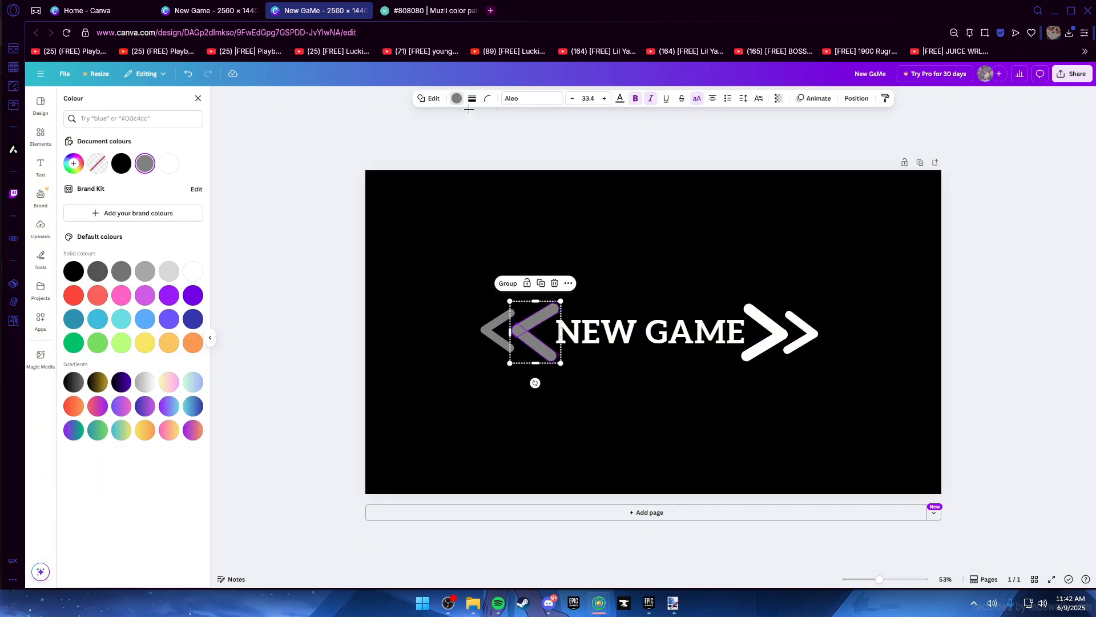
click(457, 98)
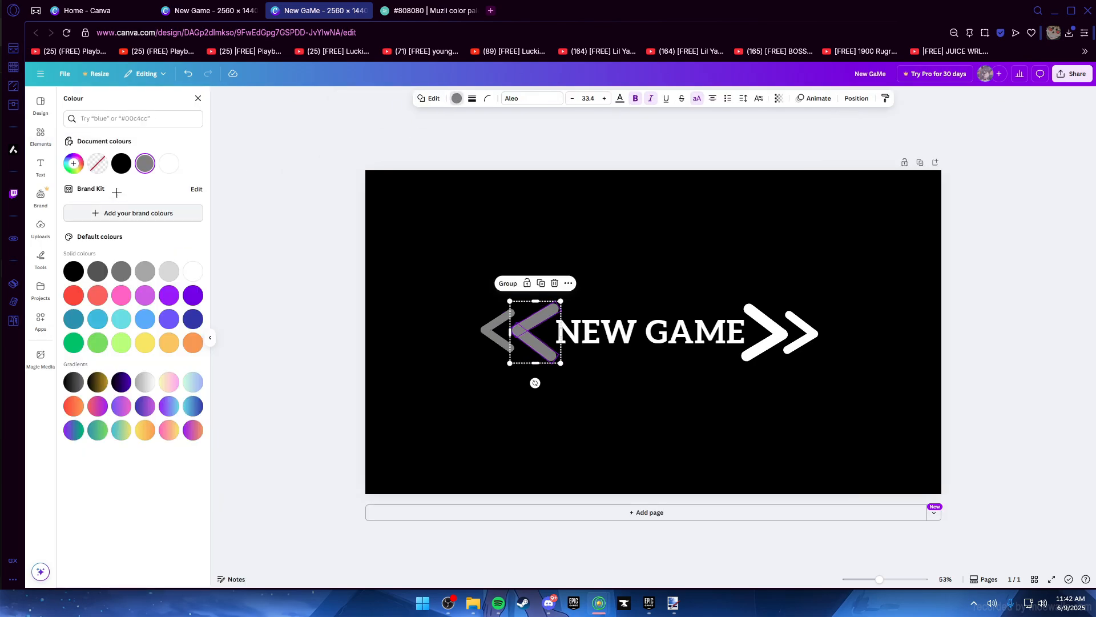
click(145, 164)
click(477, 297)
click(492, 330)
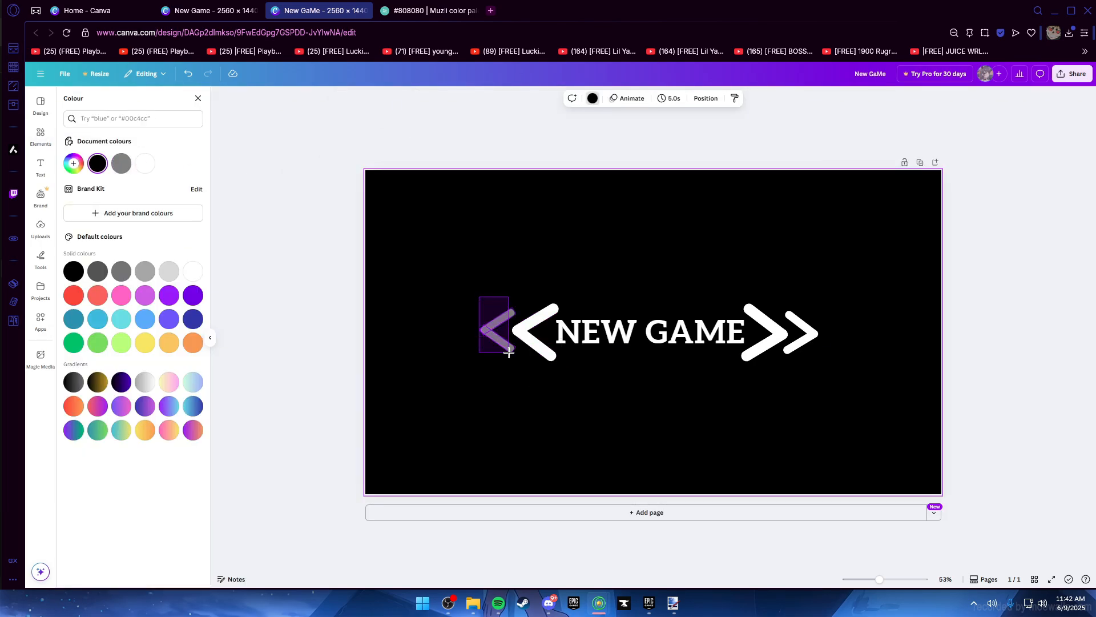
click(169, 163)
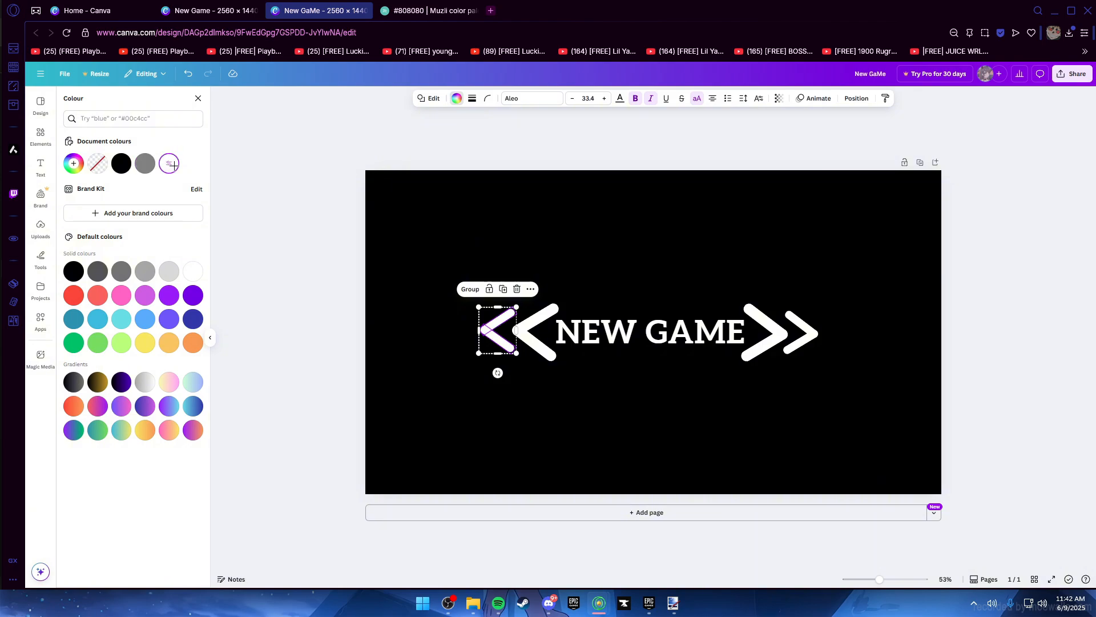
Group the two white chevrons before NEW GAME into one object
drag(466, 275, 557, 386)
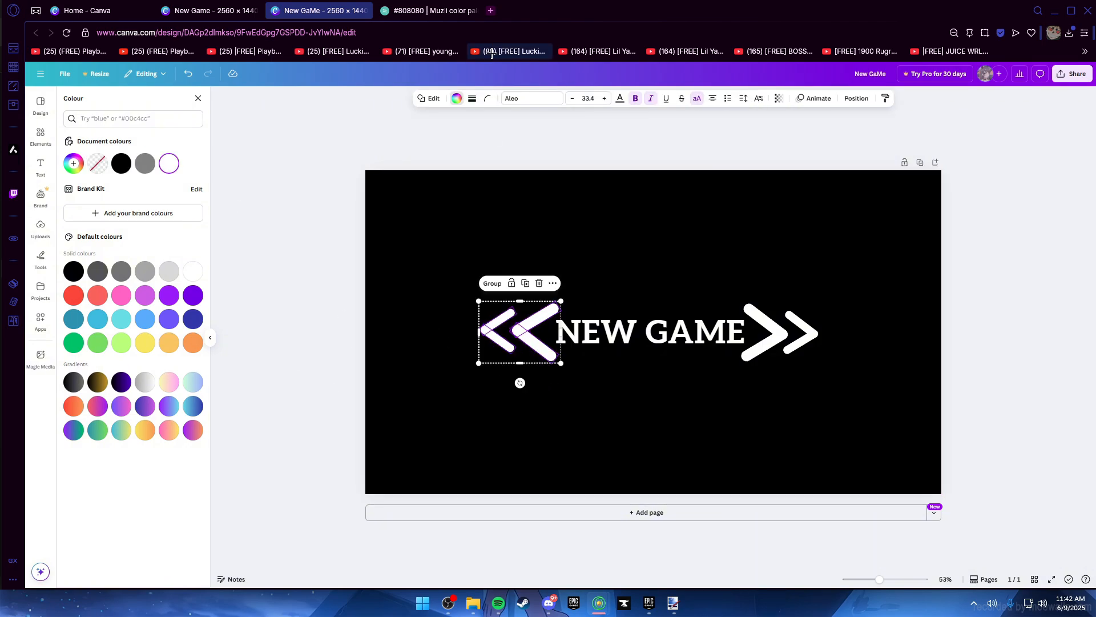
click(502, 283)
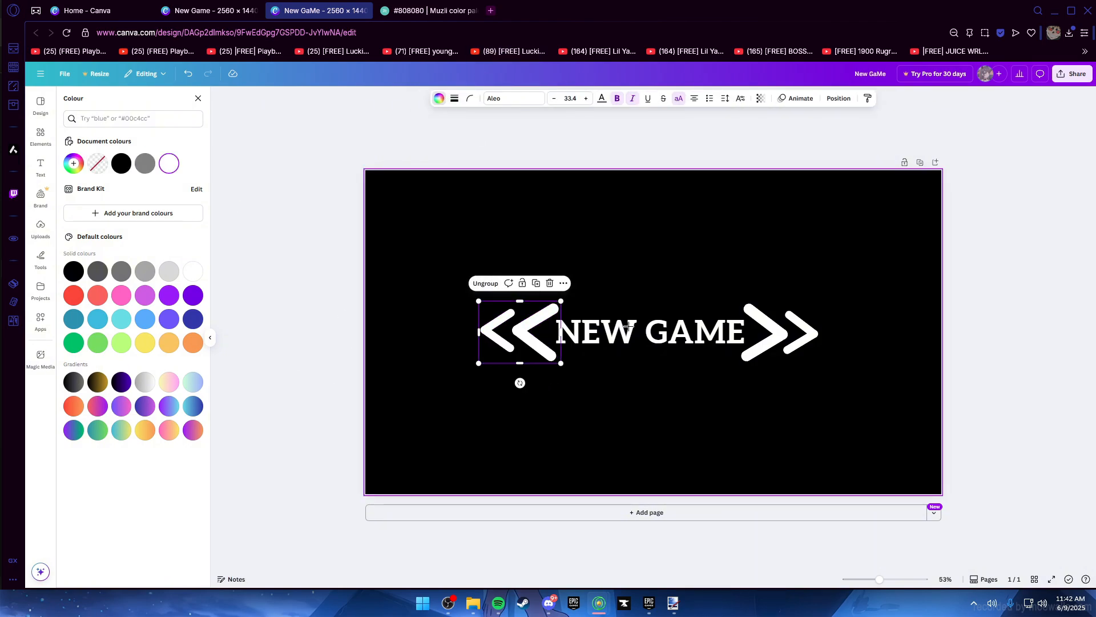
Group the large and small white chevrons after NEW GAME into one object
click(614, 293)
click(517, 331)
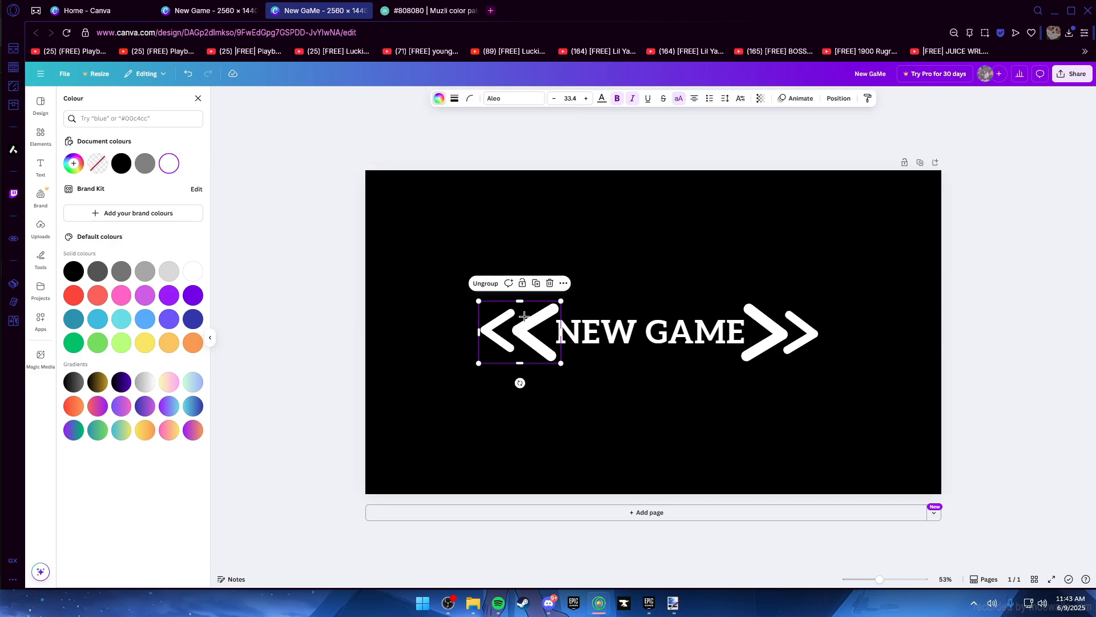
drag(750, 274, 819, 388)
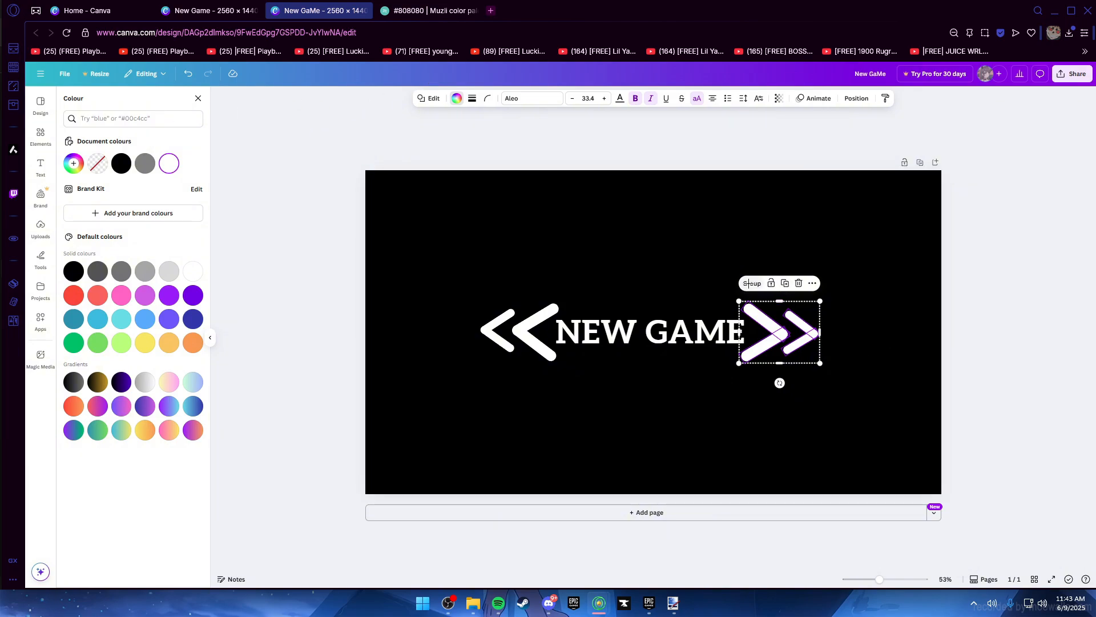
click(865, 282)
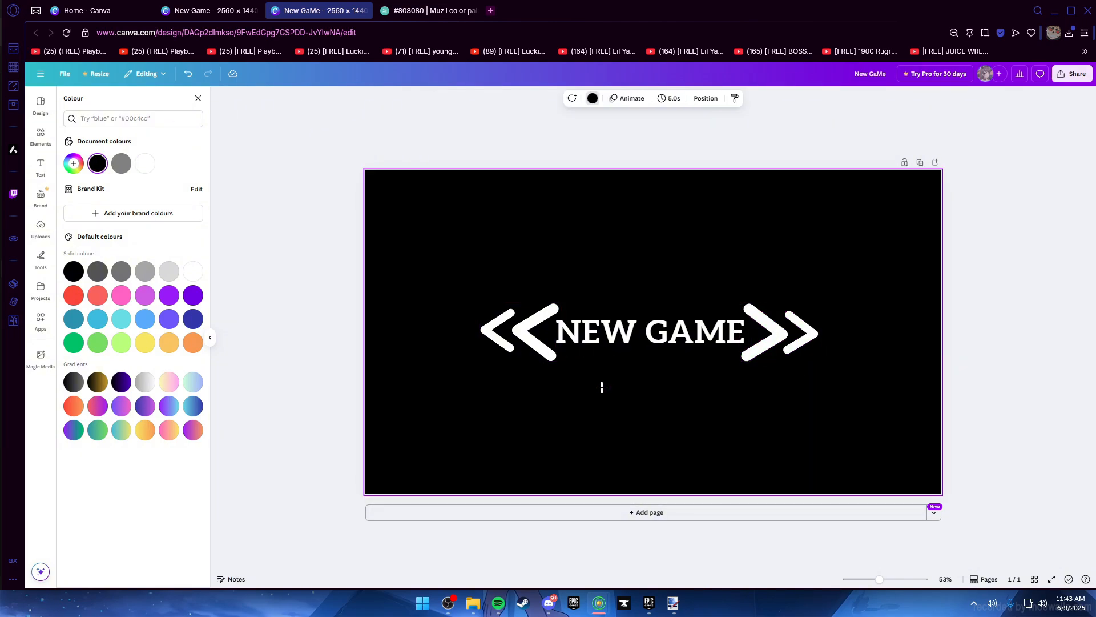
Replace the NEW GAME heading with OPTIONS in the white-on-black design
ctrl+scroll(663, 370, down, 3)
ctrl+scroll(662, 371, up, 2)
ctrl+scroll(663, 372, down, 1)
click(226, 7)
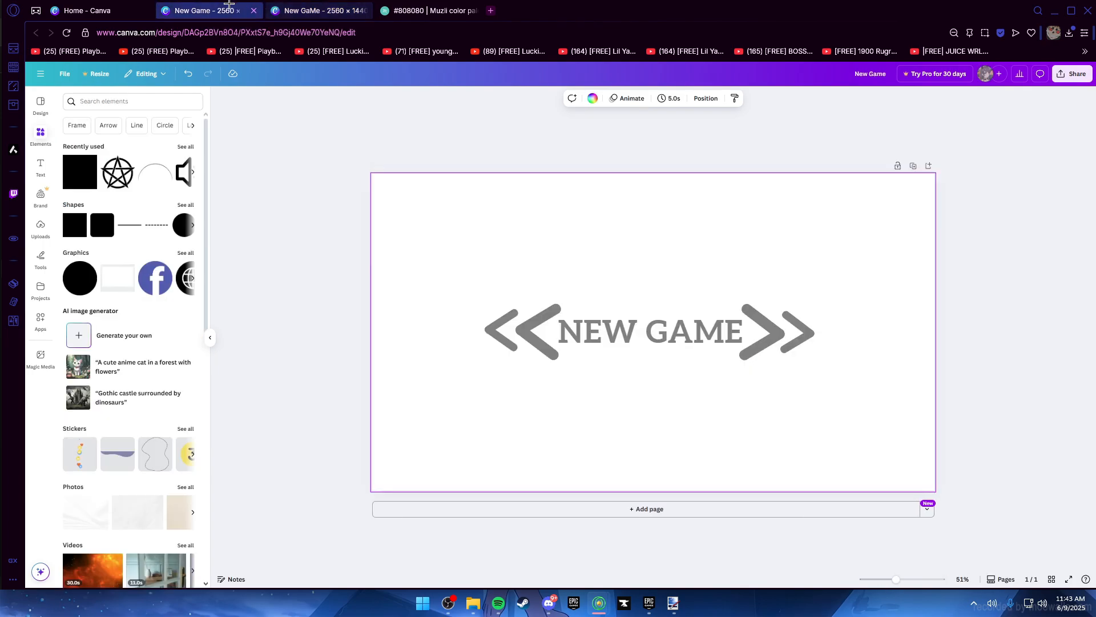
click(348, 10)
double_click(692, 326)
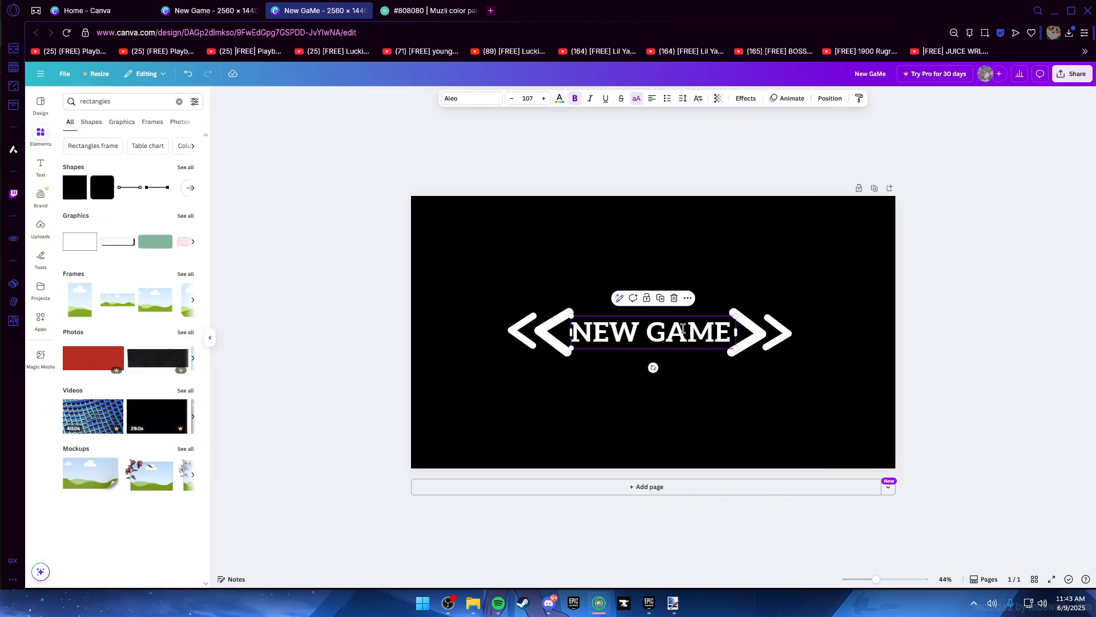
drag(730, 334, 570, 332)
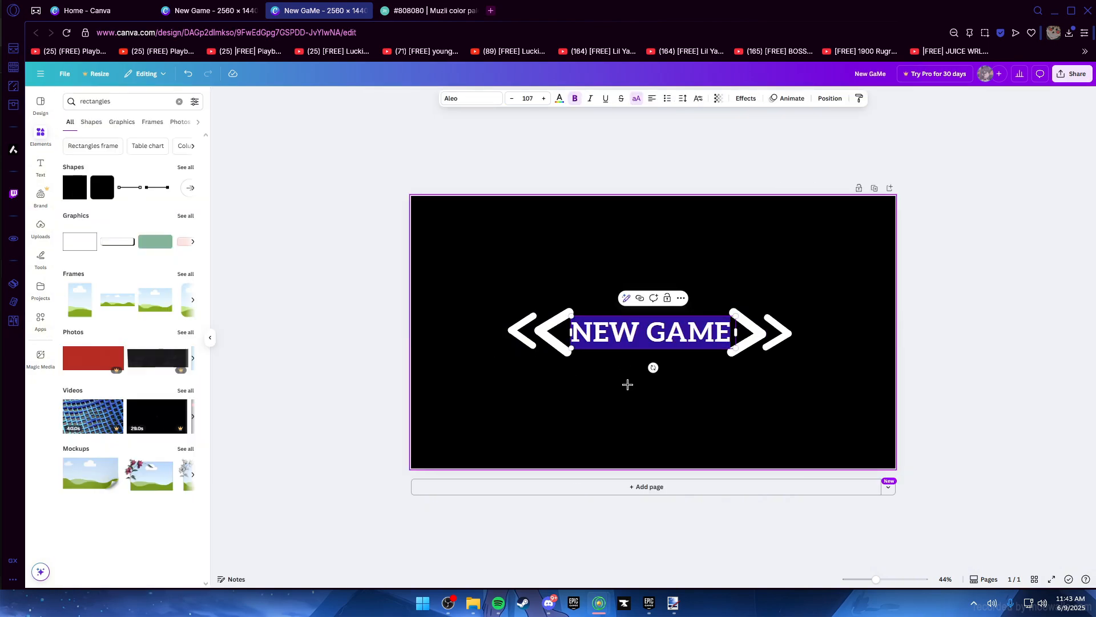
text(OPTION)
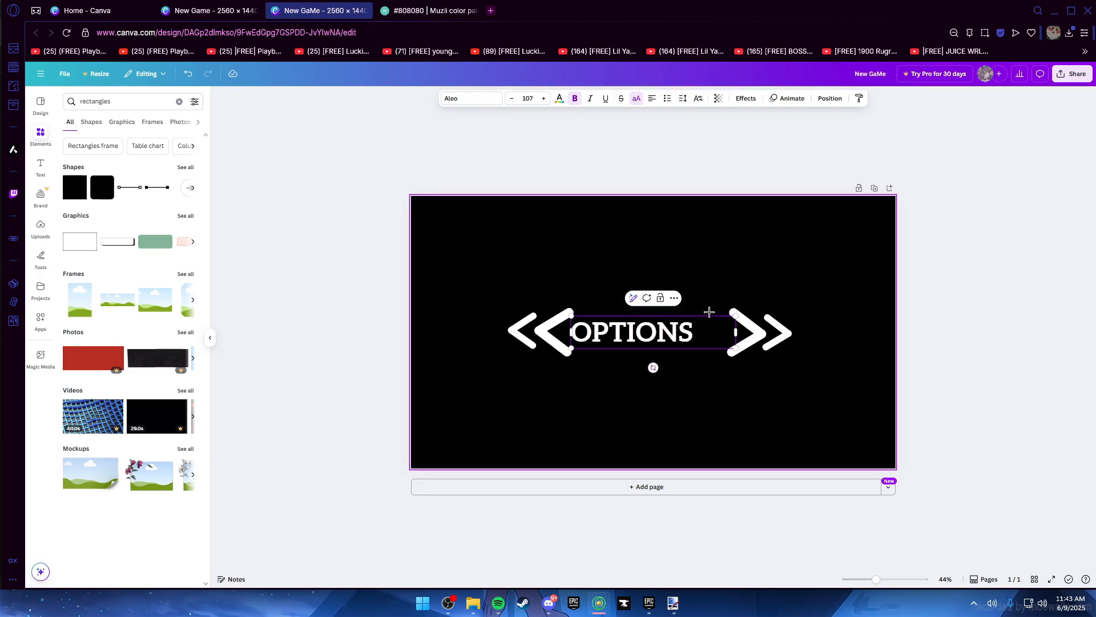
text(S)
click(717, 279)
Narrow the white OPTIONS text box to fit its word and centre it on the page between the chevron pairs
click(673, 337)
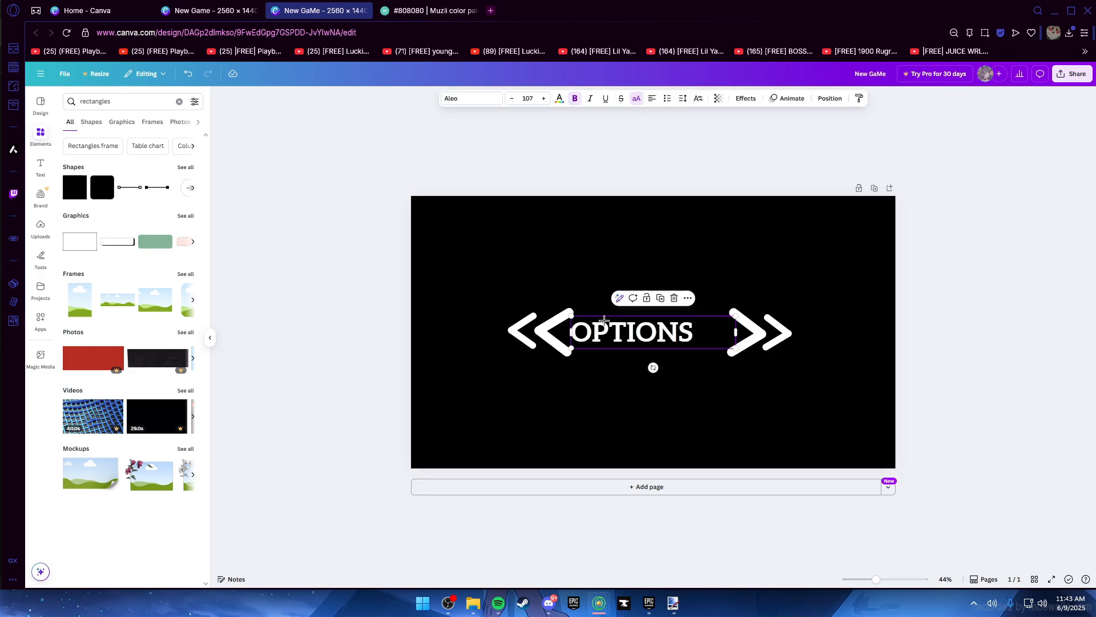
drag(740, 331, 695, 331)
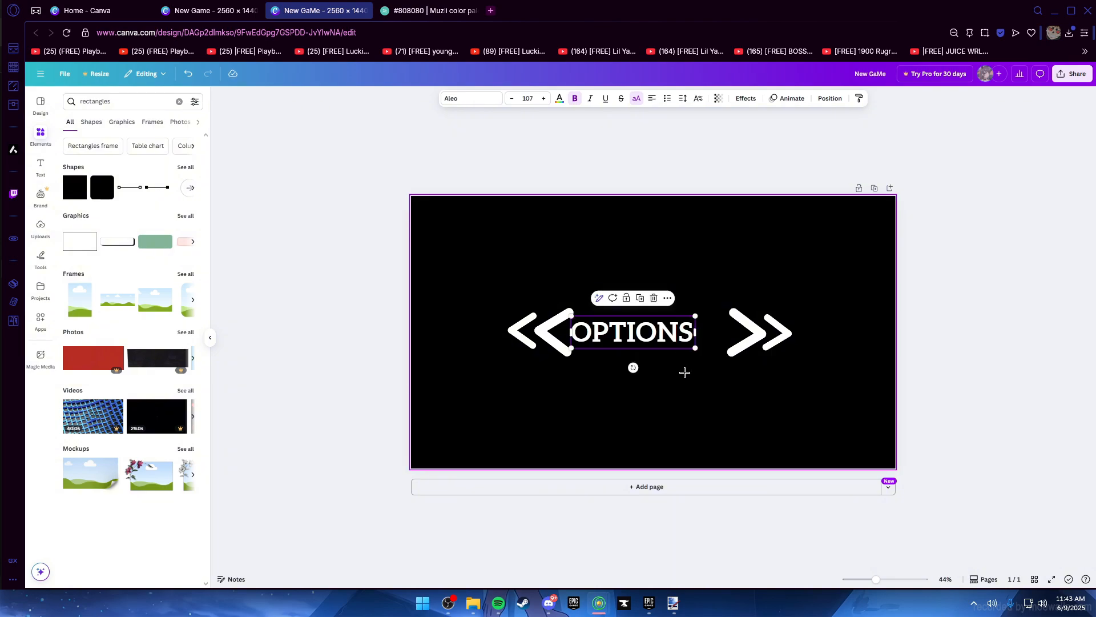
scroll(652, 342, up, 5)
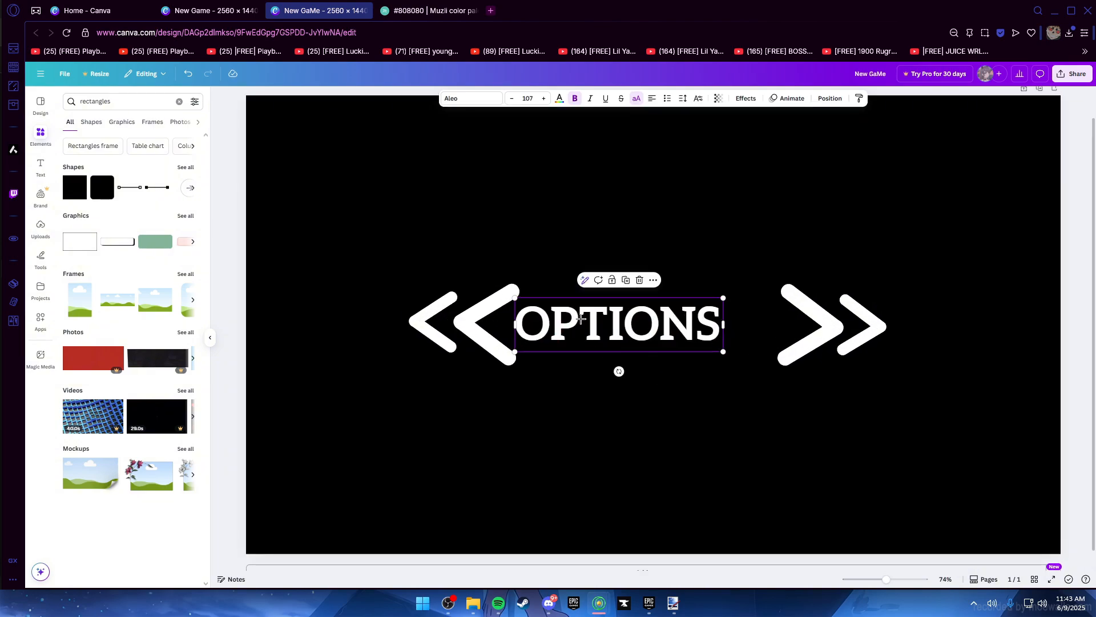
drag(581, 318, 652, 324)
Move the white chevron pairs on both sides inward, close to the OPTIONS heading
click(832, 325)
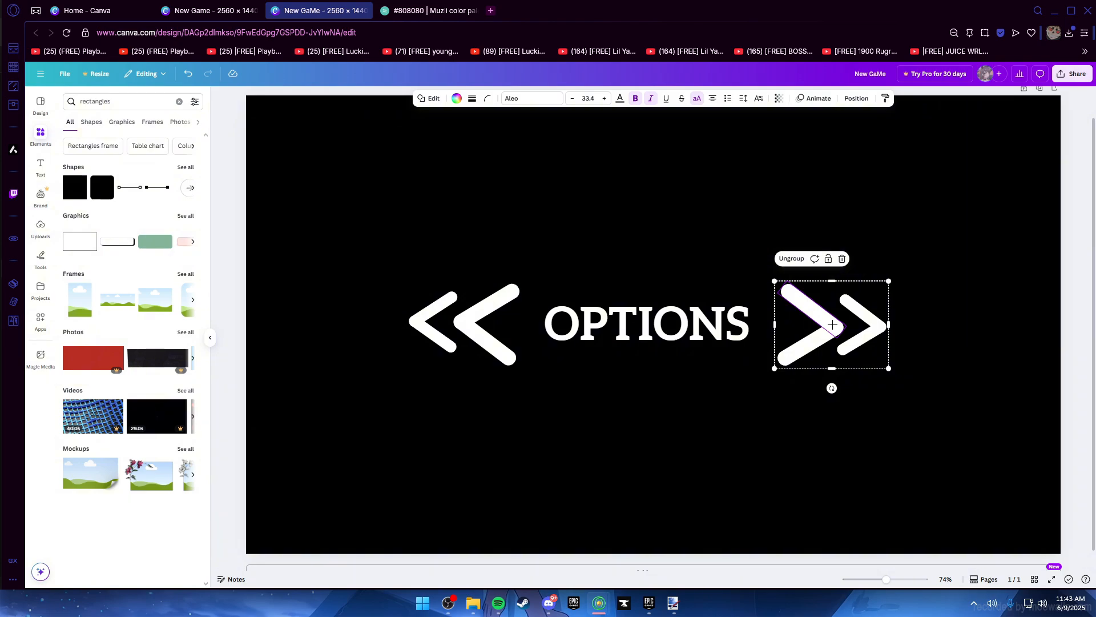
drag(834, 323, 811, 322)
click(886, 271)
click(453, 318)
drag(453, 318, 465, 319)
click(722, 227)
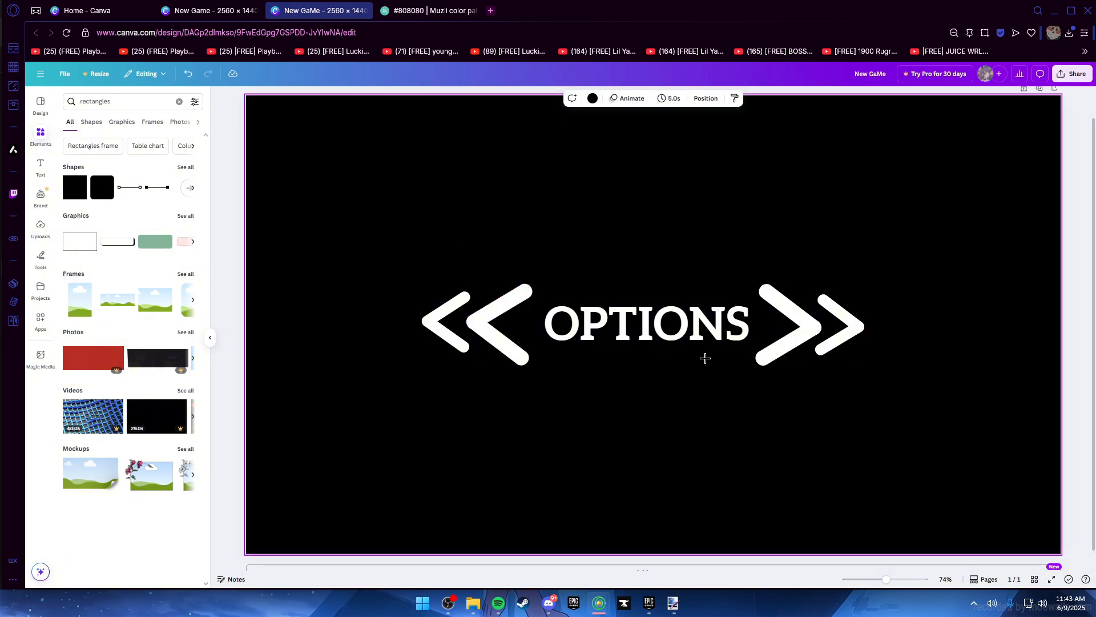
scroll(704, 360, down, 3)
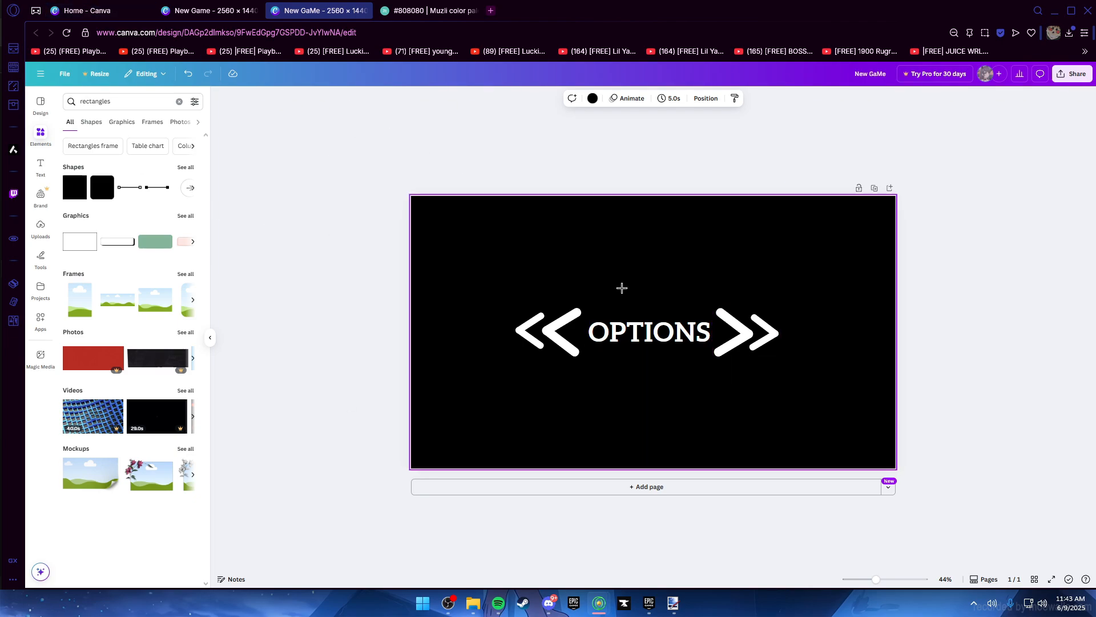
Switch to the grey-on-white design and replace its NEW GAME heading with OPTIONS
key(ctrl+shift+Tab)
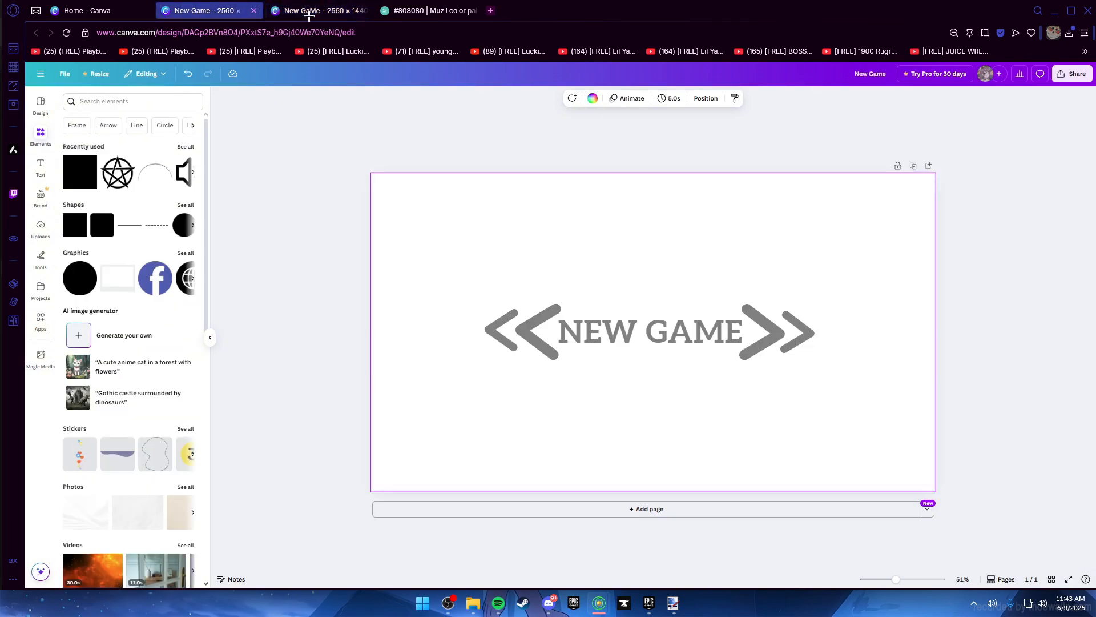
click(643, 332)
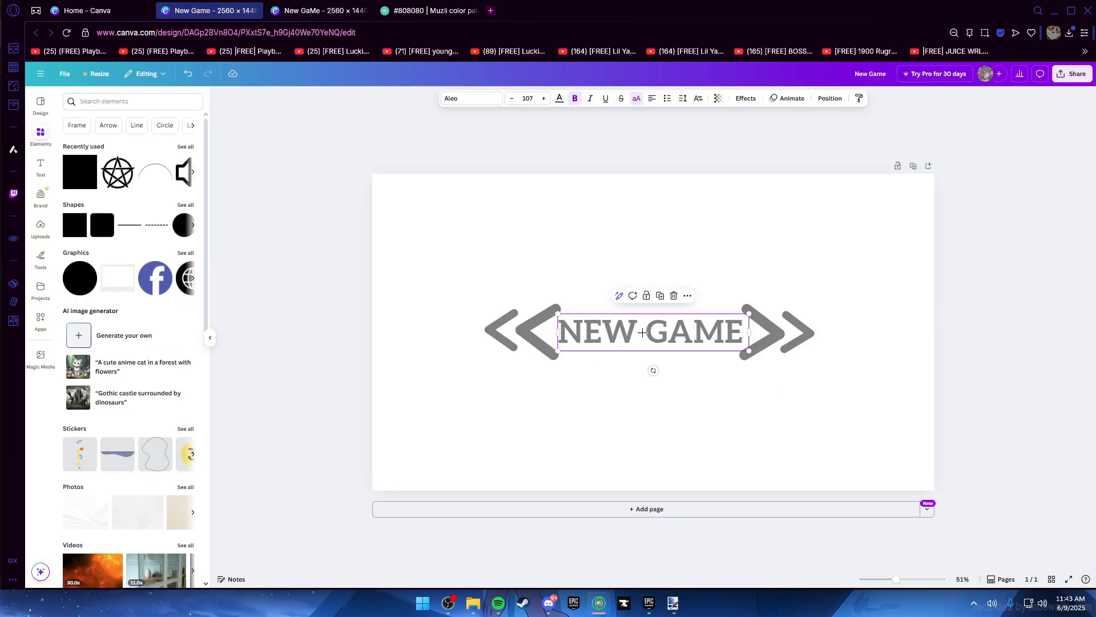
double_click(736, 335)
drag(738, 336, 567, 336)
text(OPTIONS)
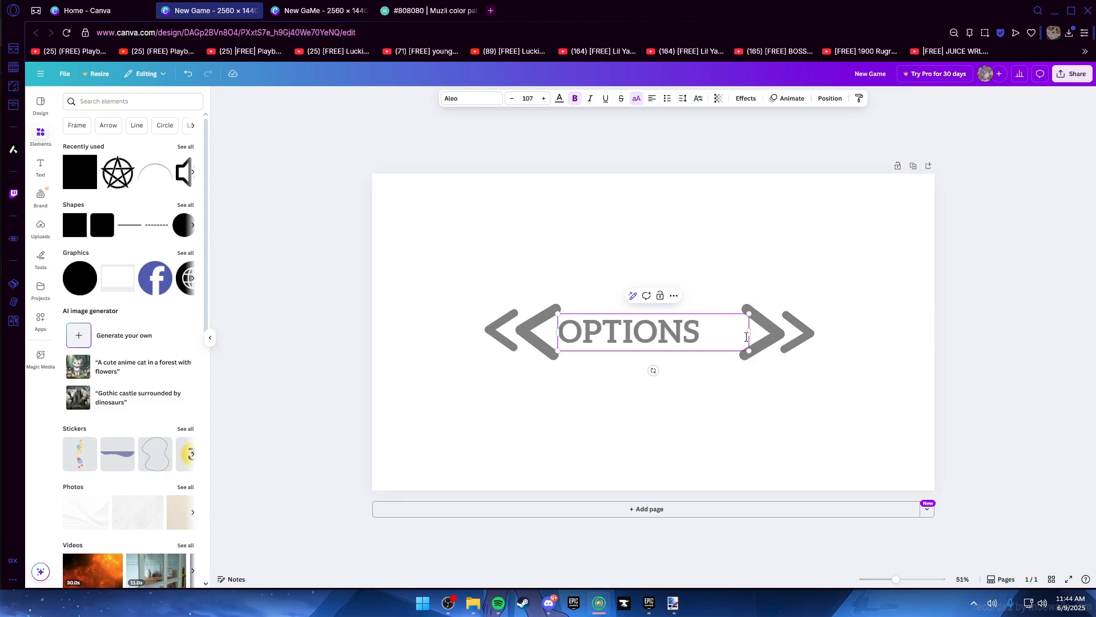
Shrink the grey OPTIONS text box to the width of its word and centre it between the chevrons
drag(747, 334, 703, 336)
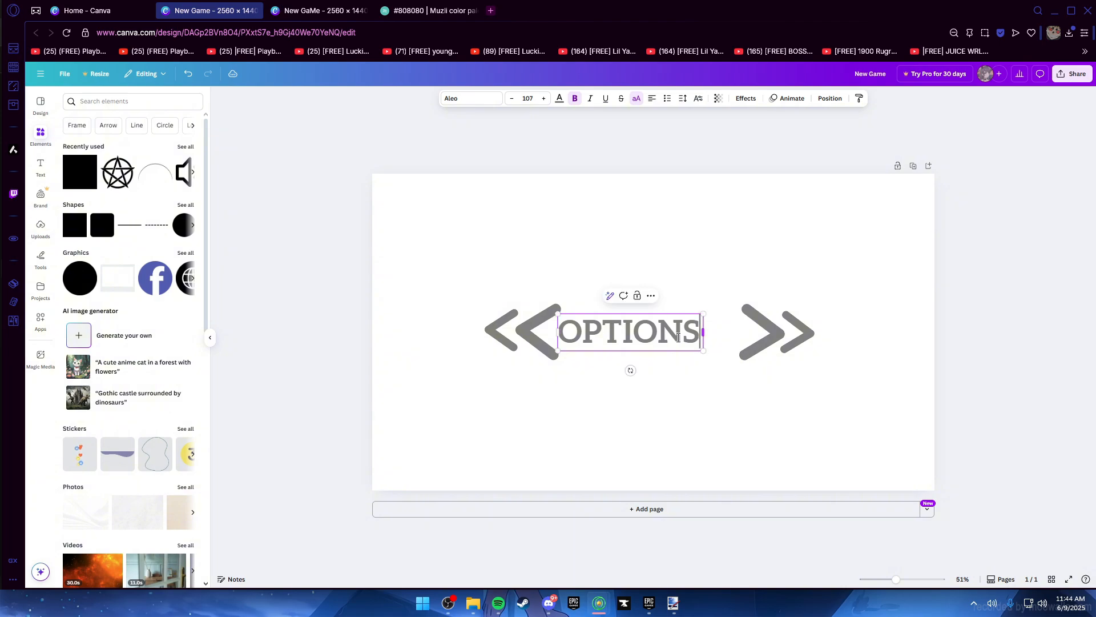
click(672, 386)
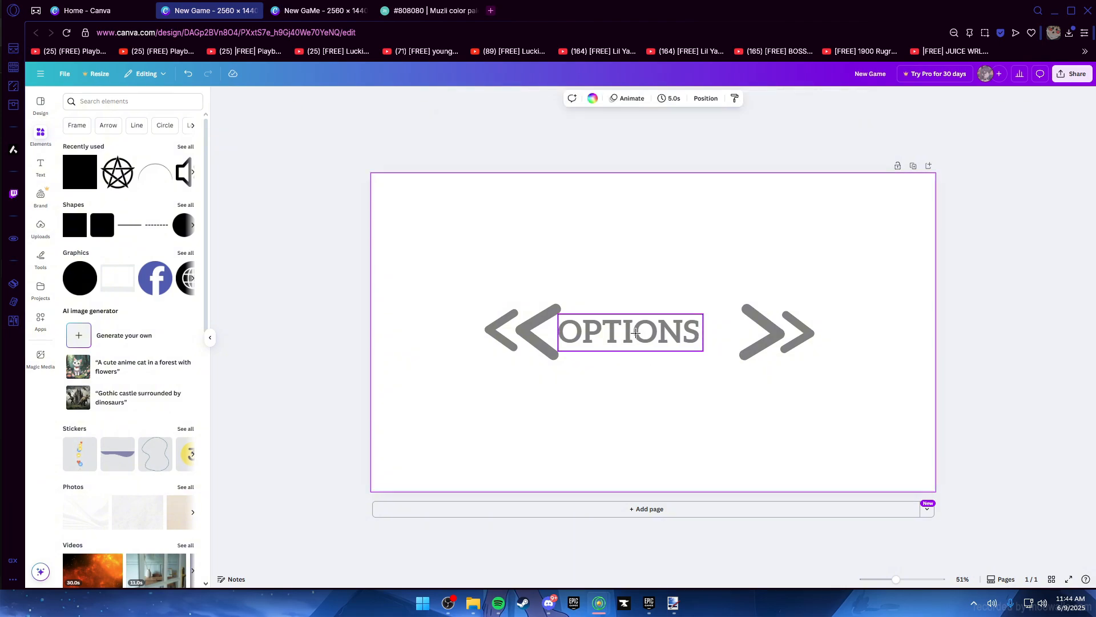
click(628, 334)
drag(618, 331, 641, 332)
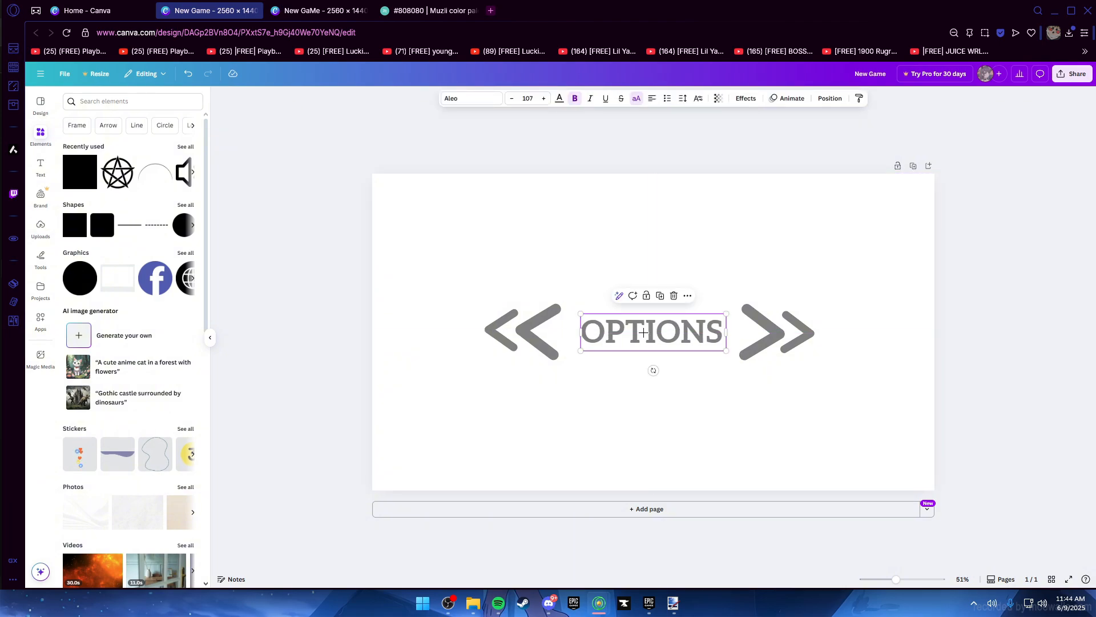
Group the two grey chevrons after OPTIONS into one object and the two before it into another
click(772, 331)
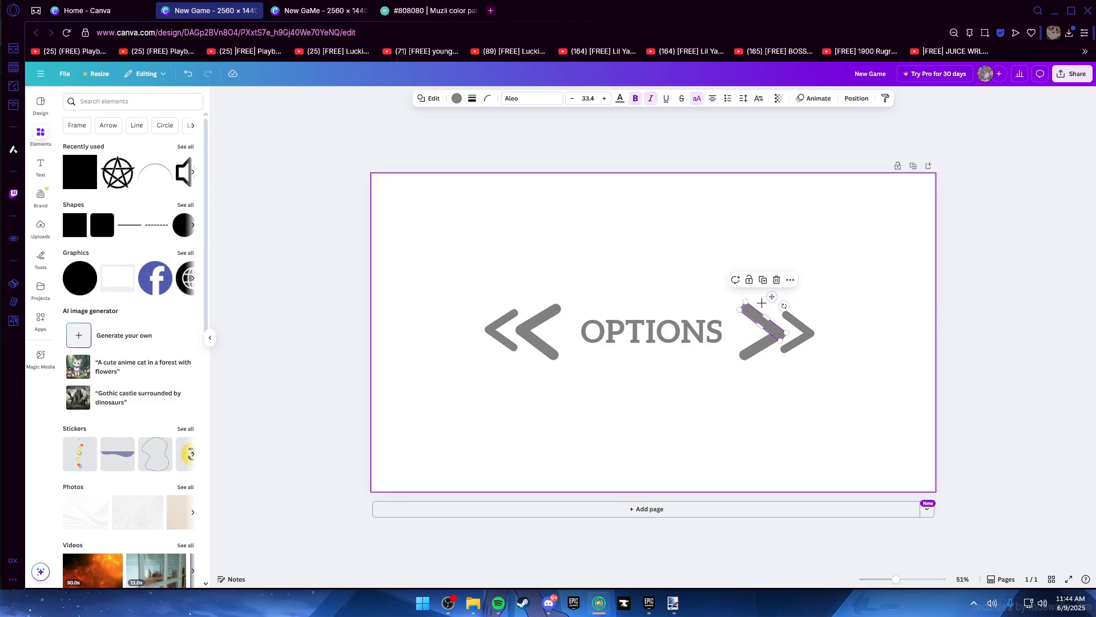
drag(757, 301, 834, 366)
click(742, 283)
drag(379, 283, 564, 375)
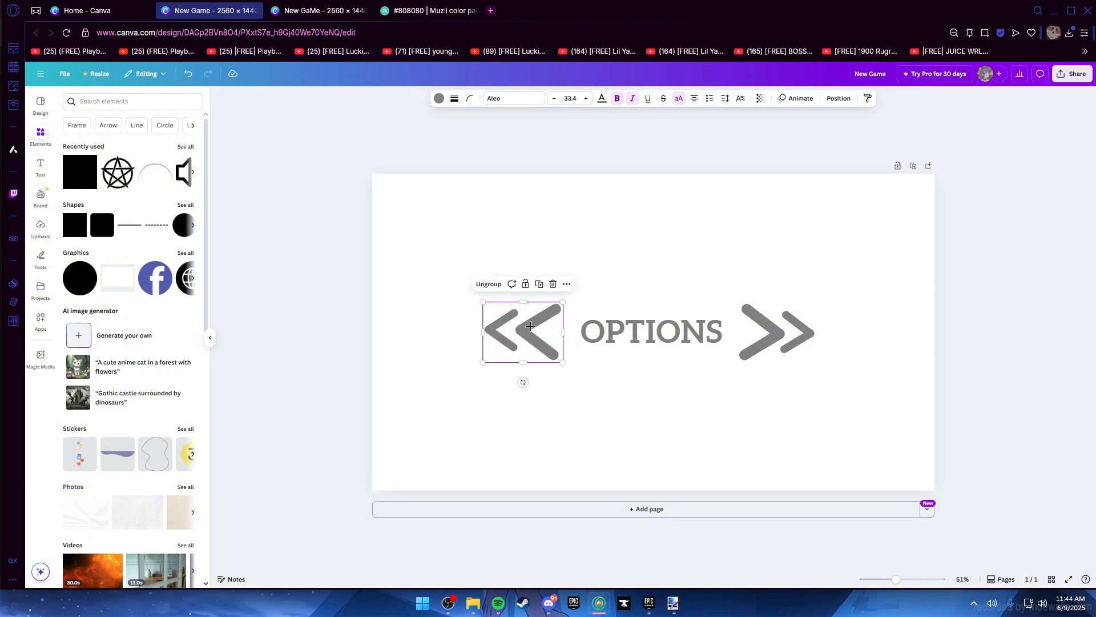
Move both grey chevron groups inward so they sit just beside the OPTIONS heading
drag(530, 326, 541, 327)
drag(750, 333, 729, 332)
drag(530, 331, 538, 331)
click(527, 378)
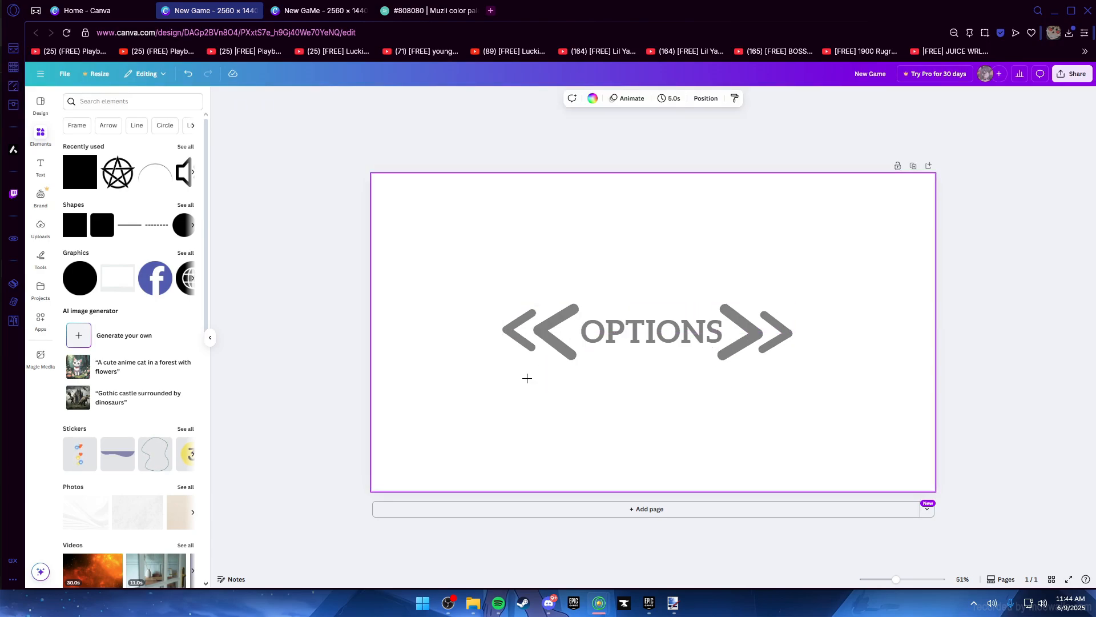
click(754, 334)
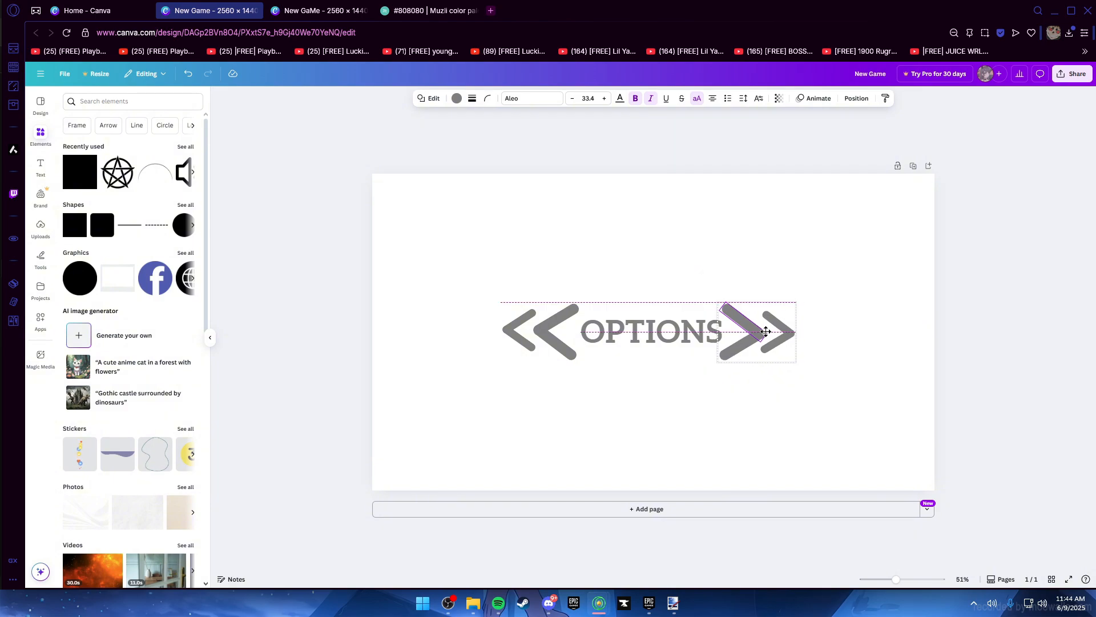
click(842, 342)
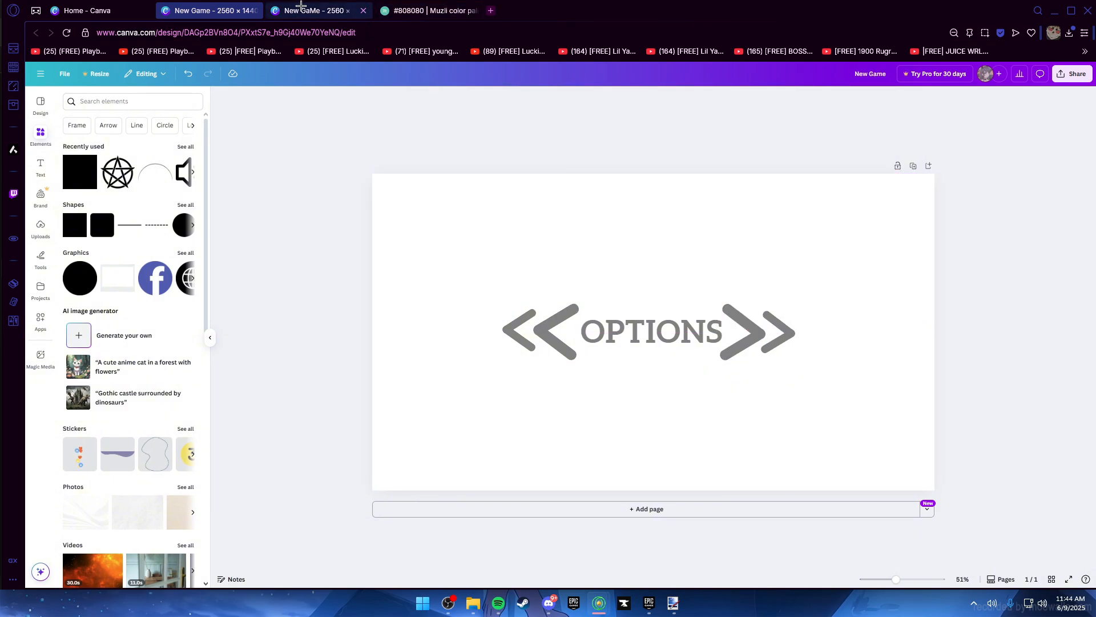
Return to the white-on-black design and nudge its chevron groups to even out their gaps to OPTIONS
click(327, 10)
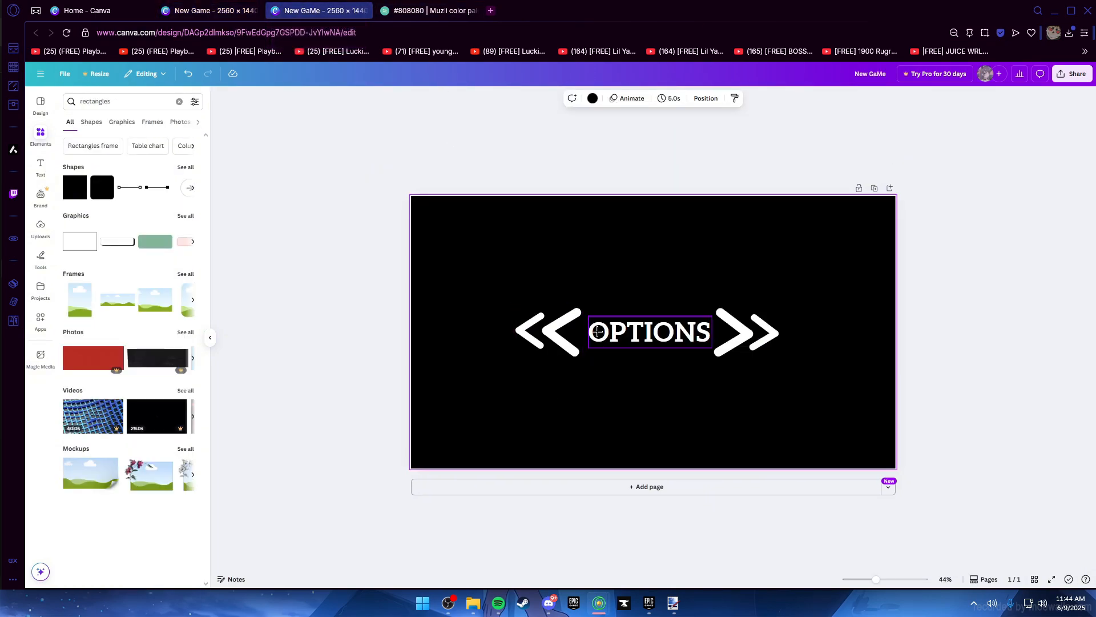
scroll(646, 384, up, 3)
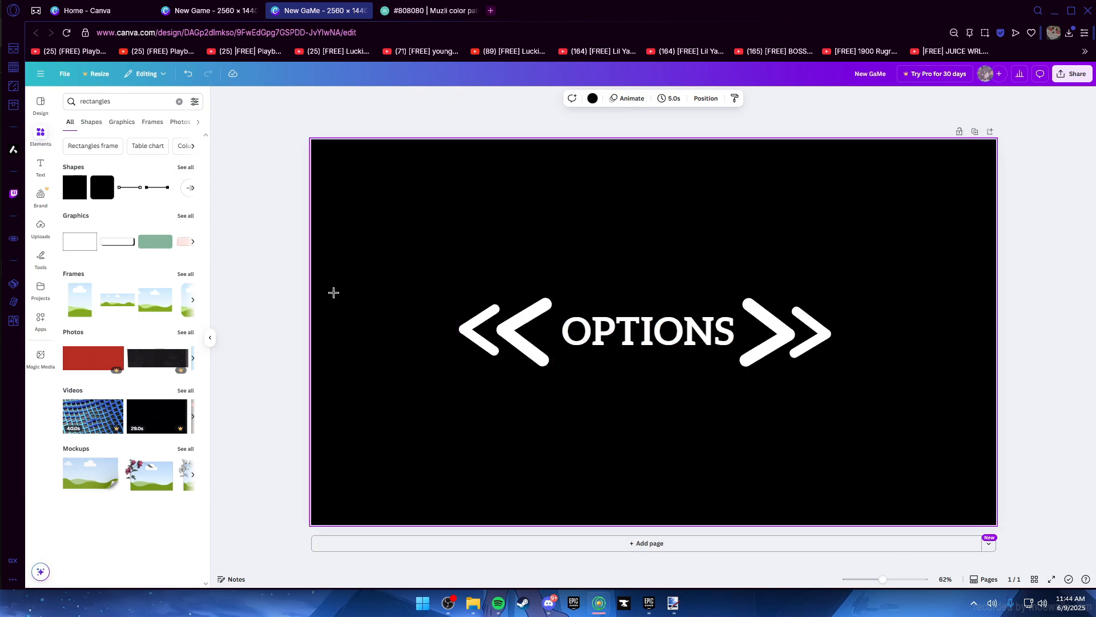
click(788, 328)
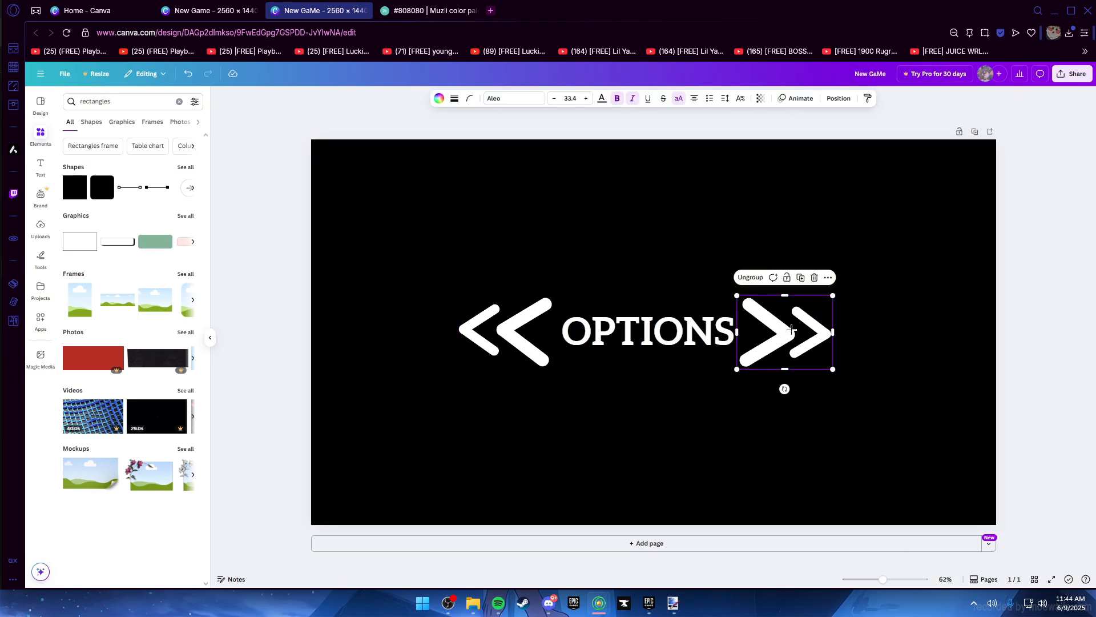
drag(788, 338, 782, 337)
click(492, 317)
drag(493, 316, 500, 315)
click(780, 343)
drag(780, 343, 784, 345)
click(522, 305)
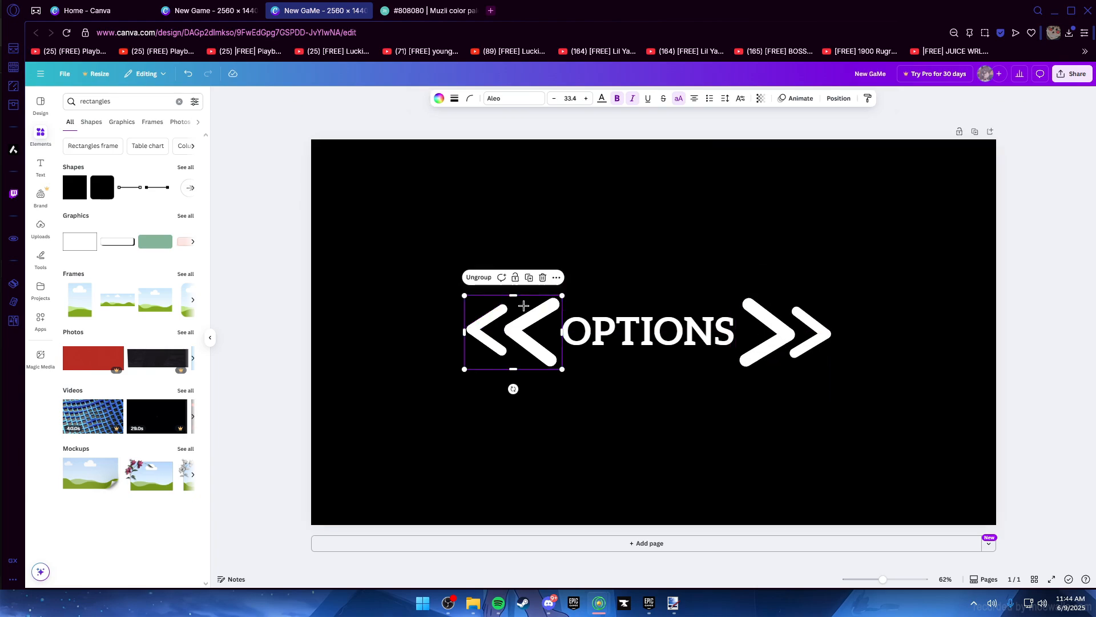
drag(522, 306, 519, 306)
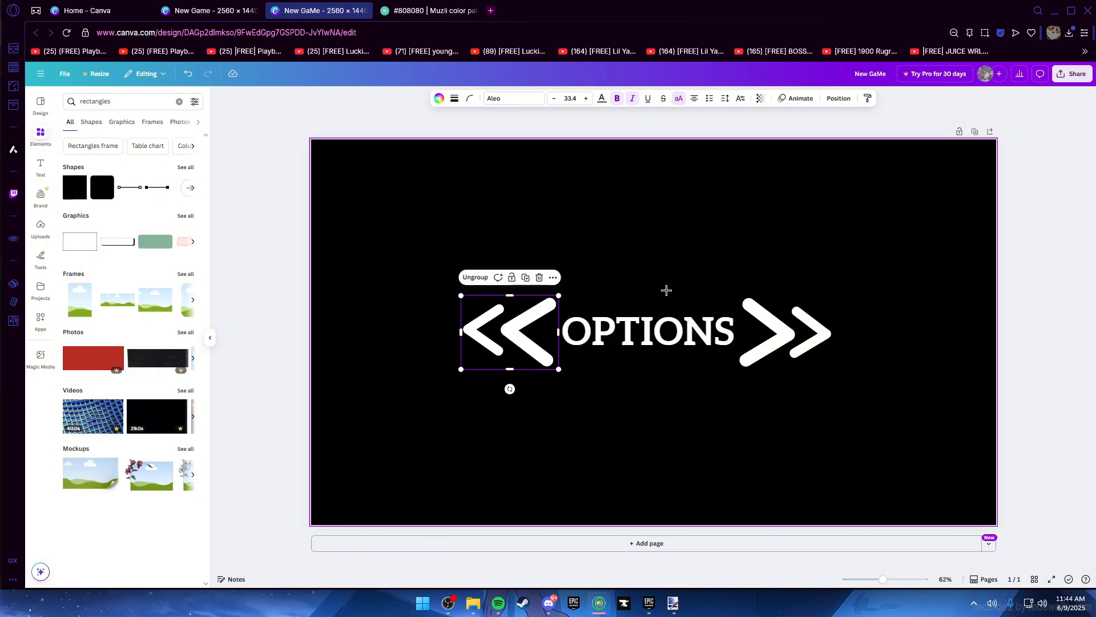
click(799, 461)
Compare the chevron spacing around OPTIONS in the white-on-black and grey-on-white designs
scroll(751, 472, down, 3)
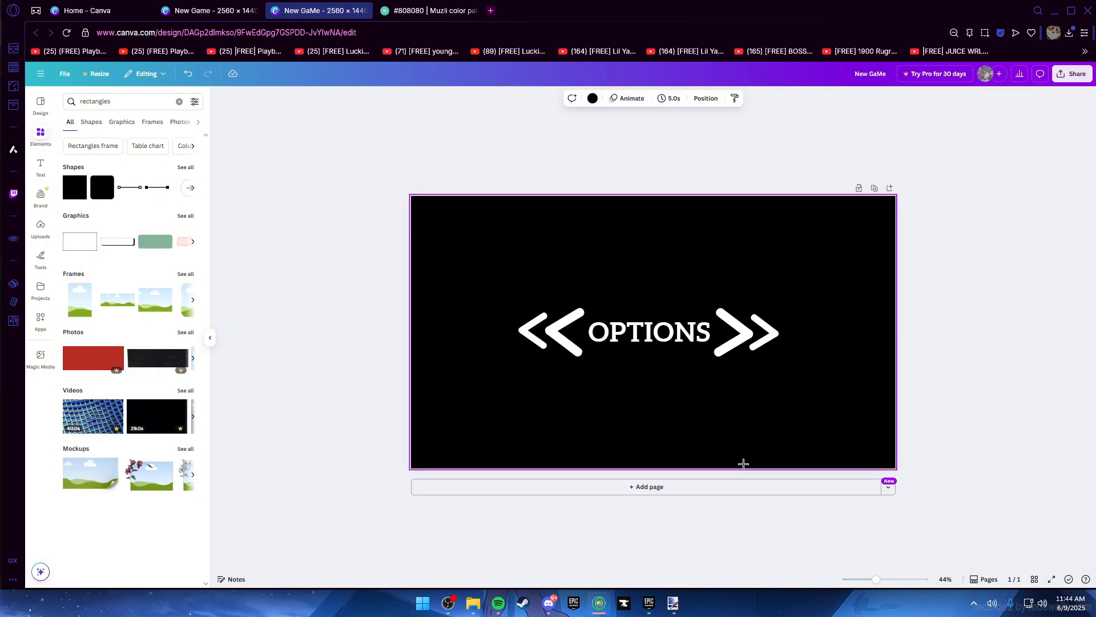
scroll(743, 463, up, 2)
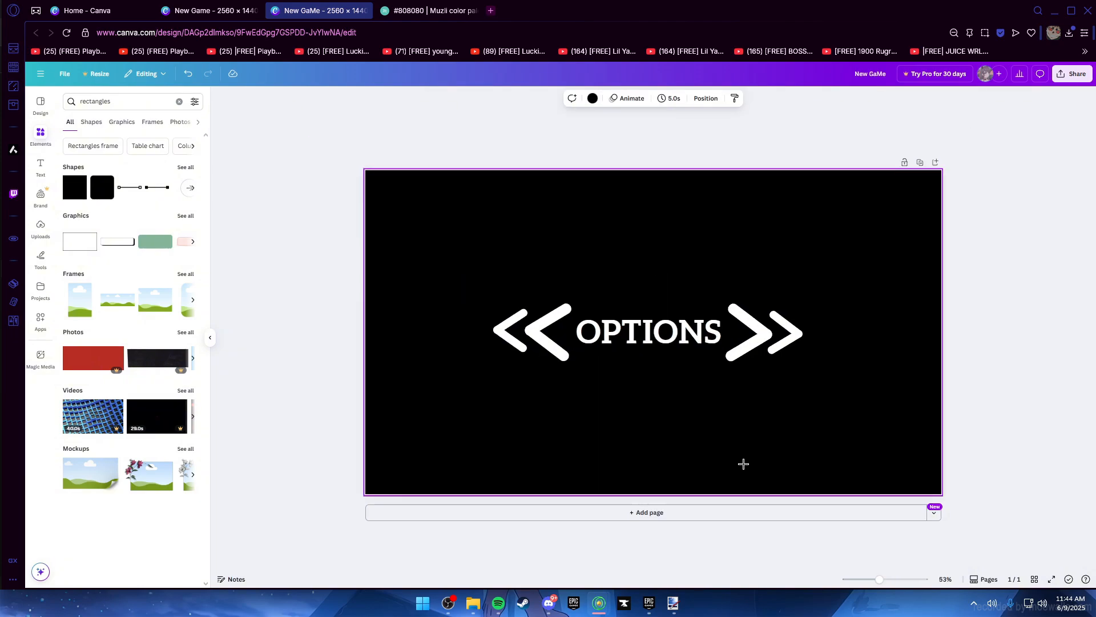
click(791, 332)
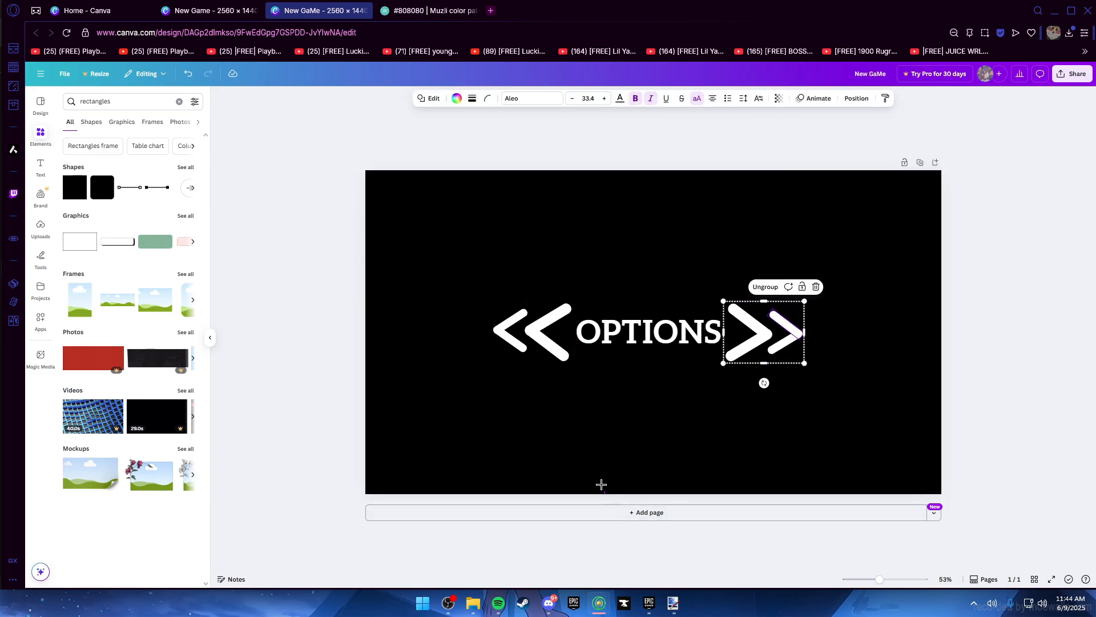
click(277, 385)
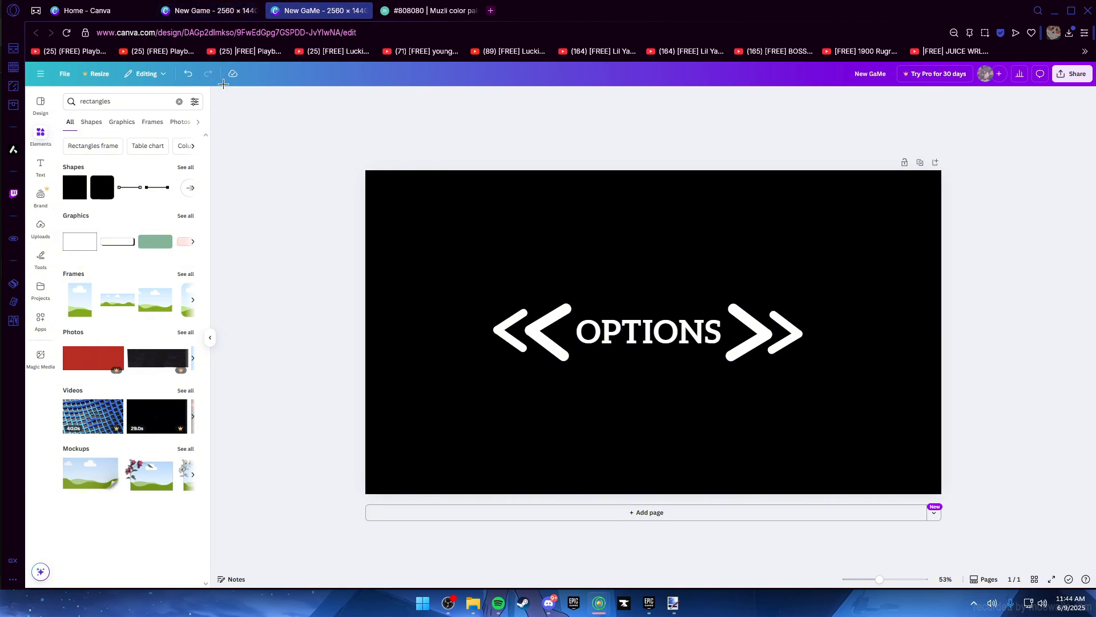
click(240, 4)
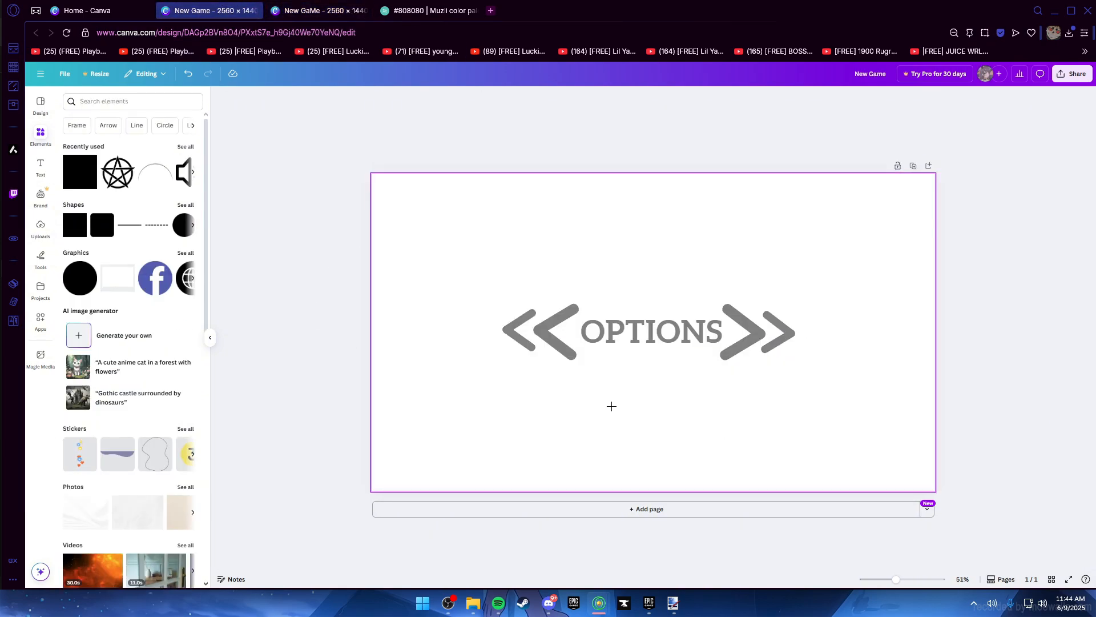
click(330, 8)
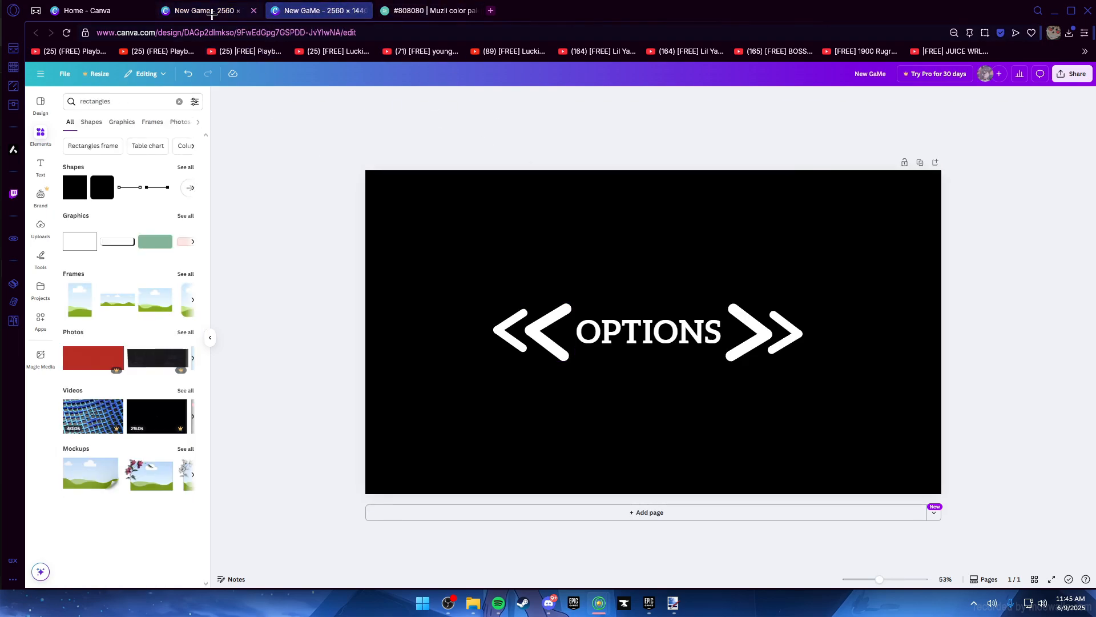
Select the heading and both chevron groups in the white-on-black design and return to the grey-on-white design
drag(466, 275, 820, 405)
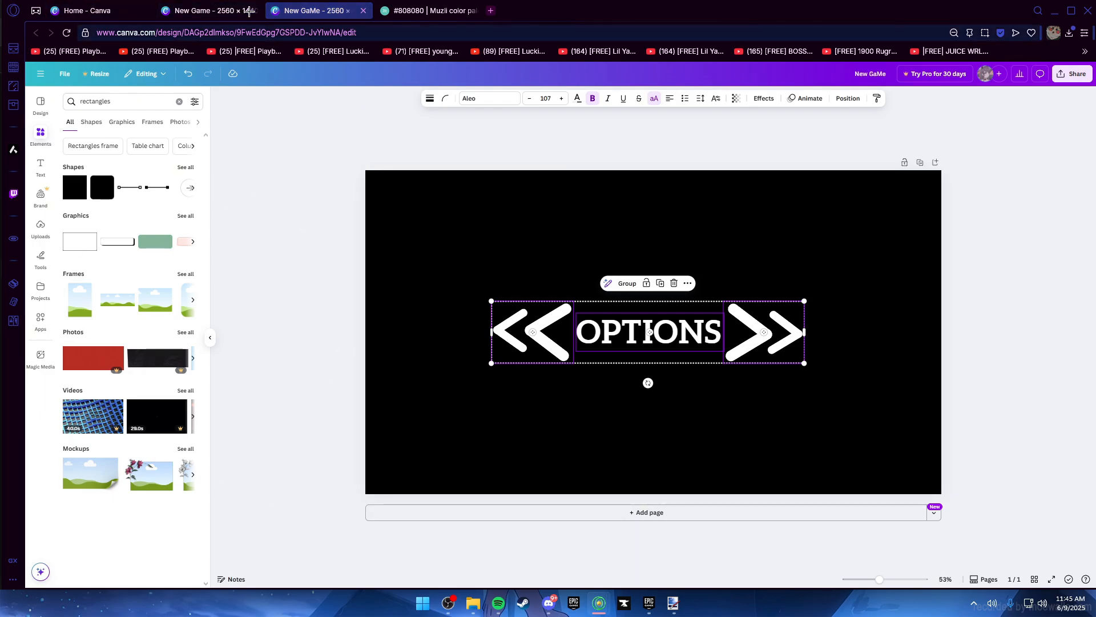
click(220, 11)
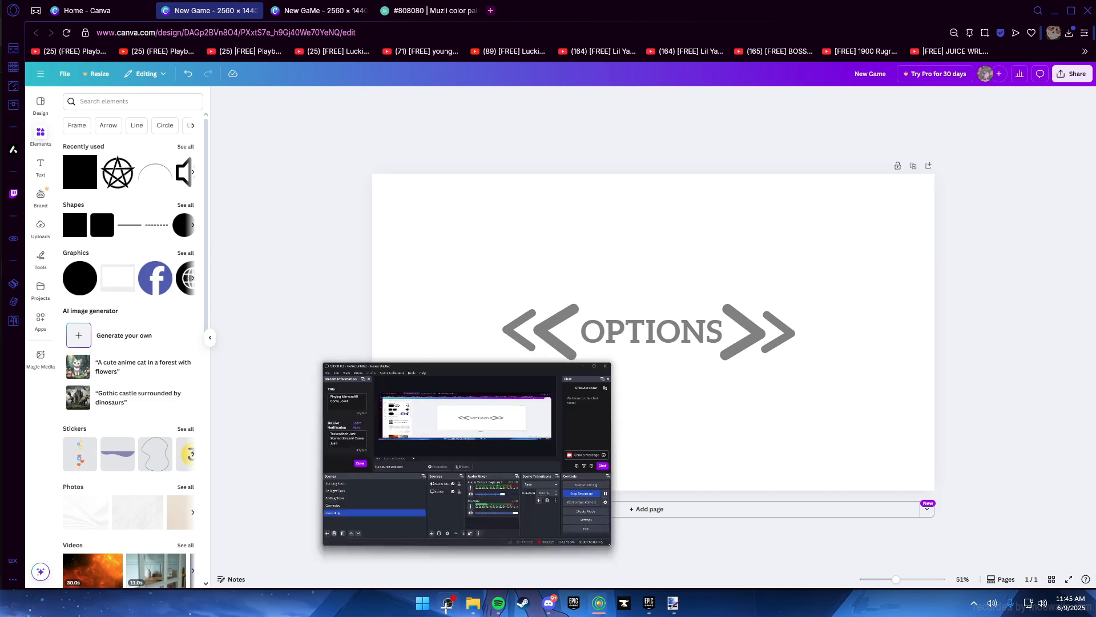
click(448, 601)
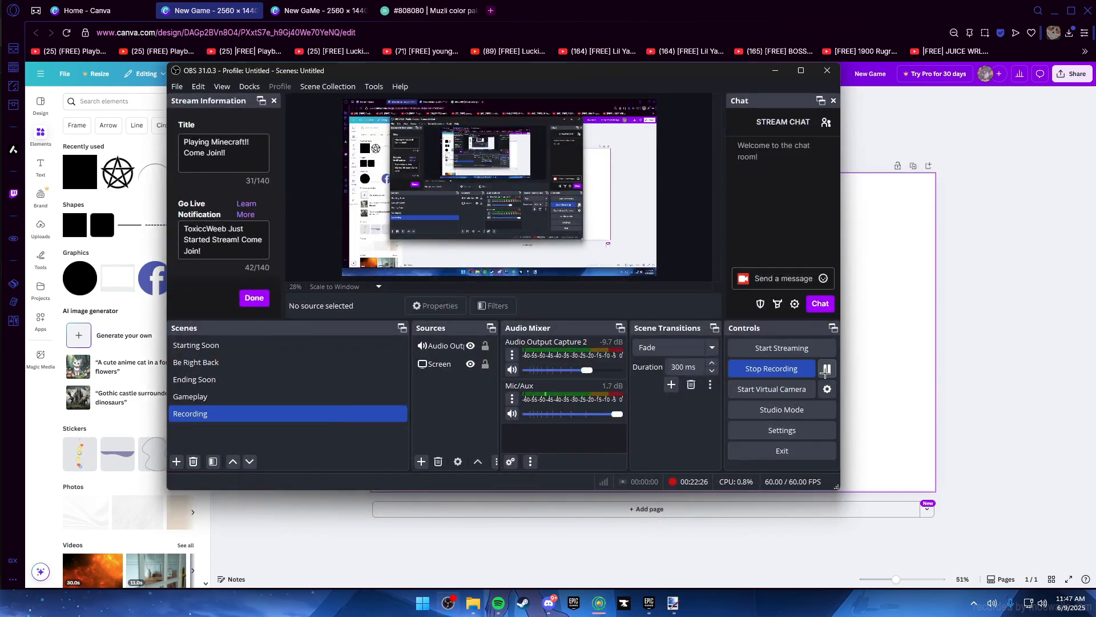
click(987, 358)
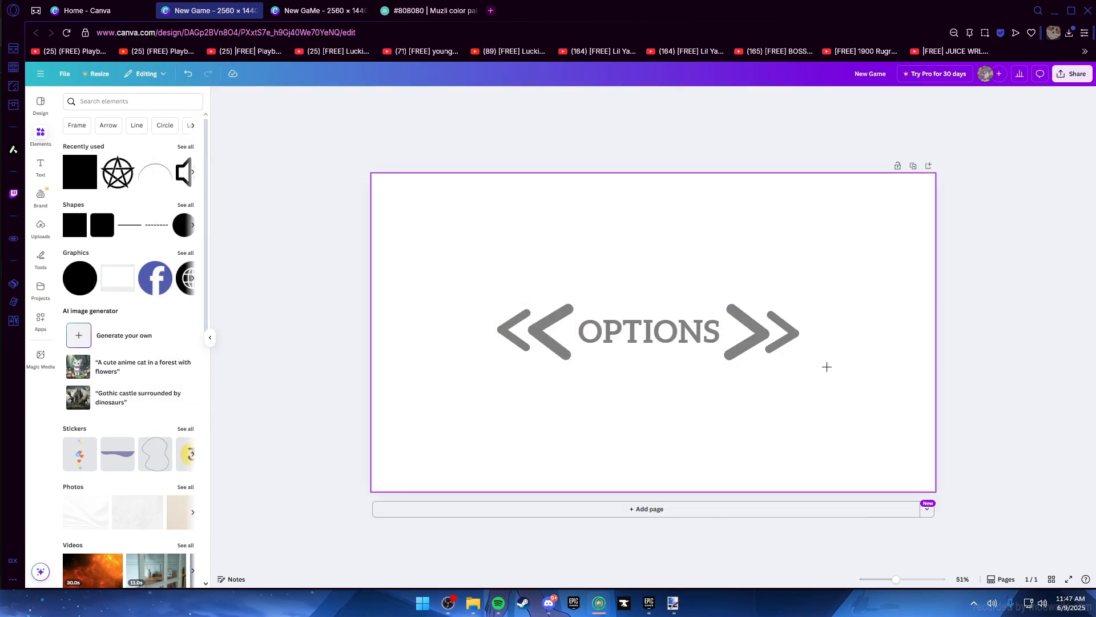
Inspect the chevron groups and switch between the two OPTIONS designs to check that their layouts match
click(762, 331)
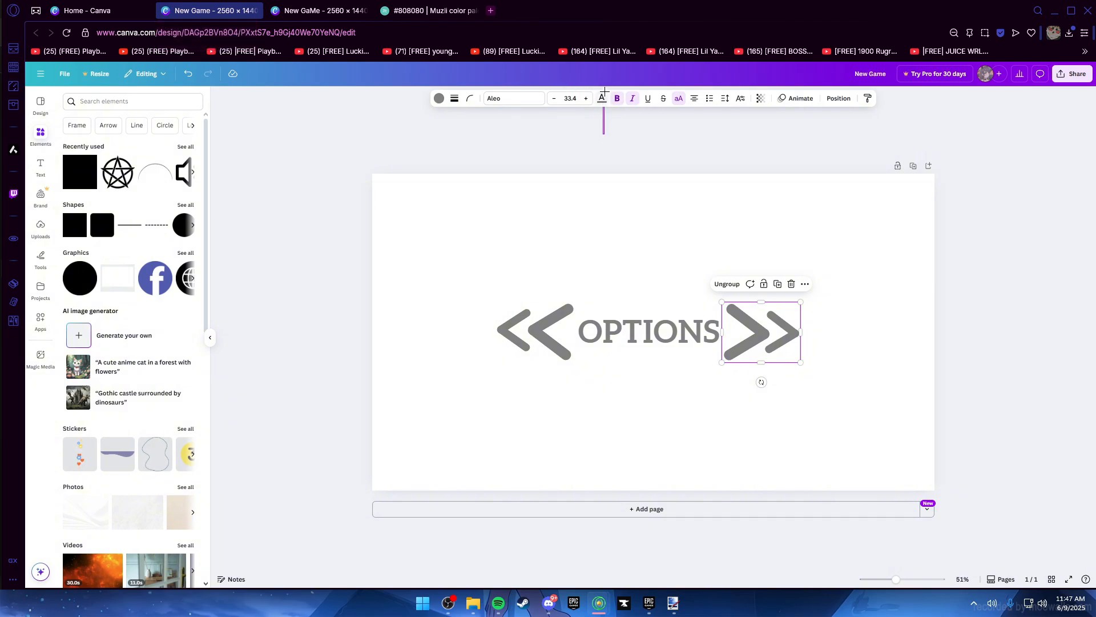
click(600, 114)
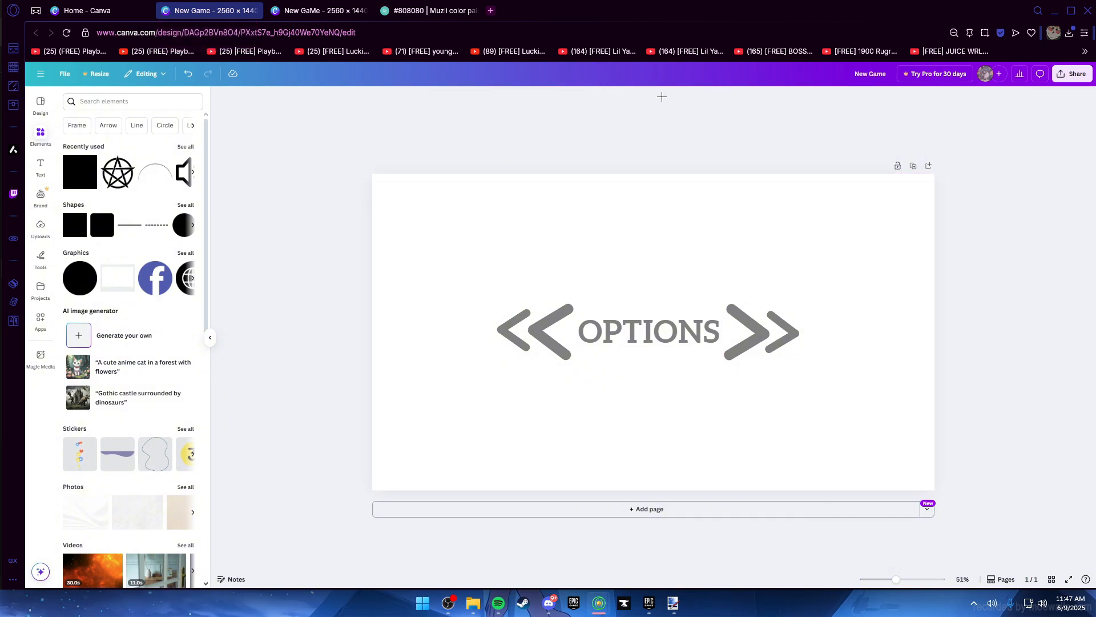
click(543, 330)
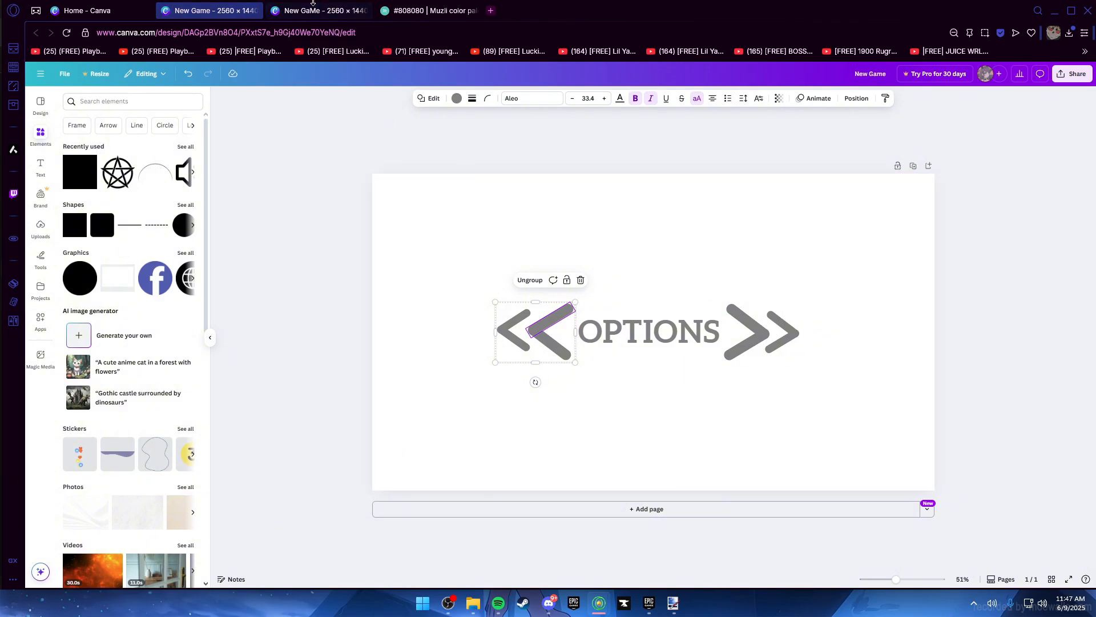
click(320, 10)
key(ctrl+Tab)
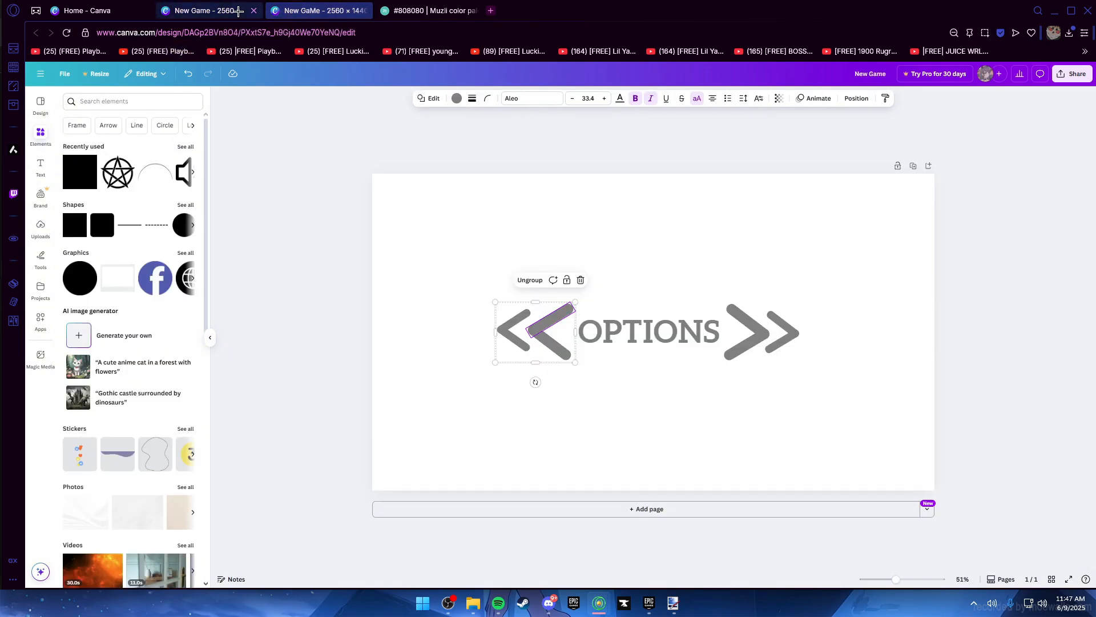
key(ctrl+Tab)
key(ctrl+Tab)
click(290, 10)
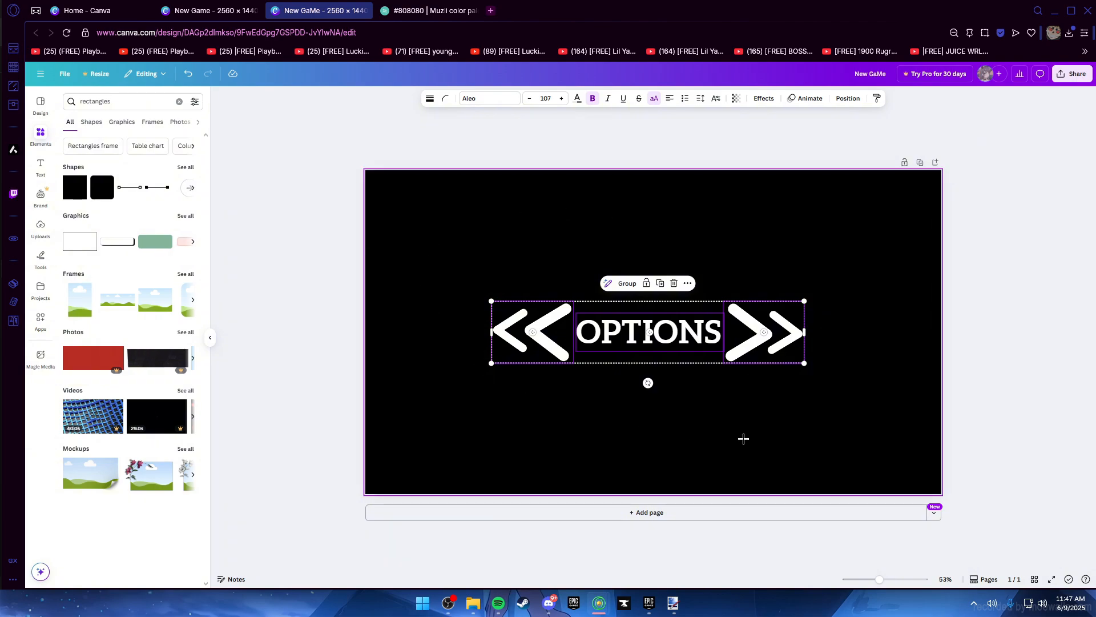
click(742, 400)
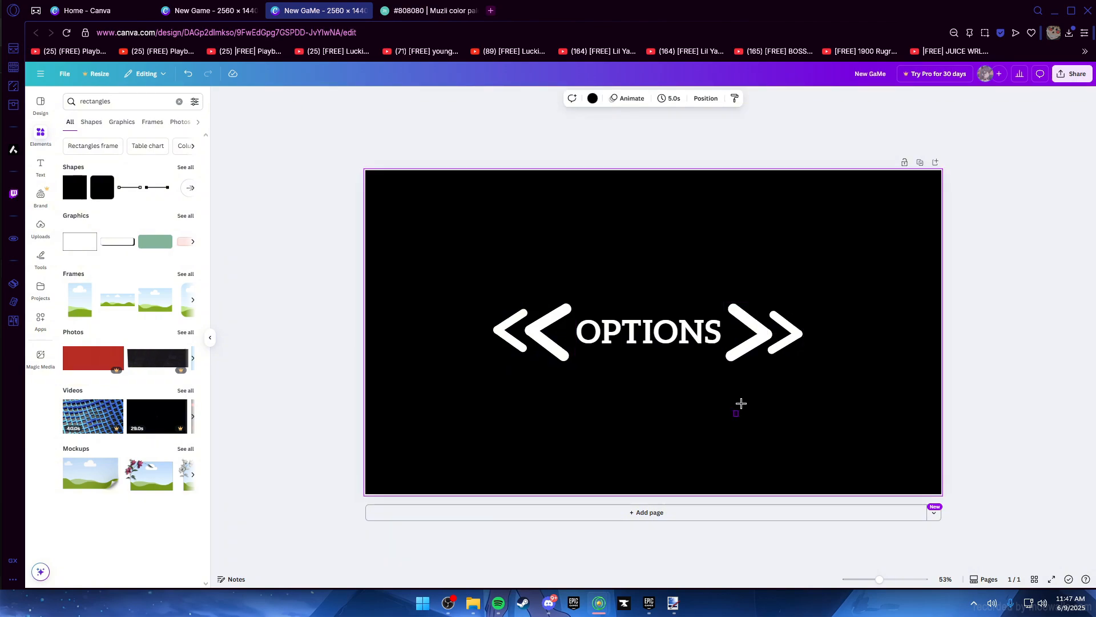
click(748, 339)
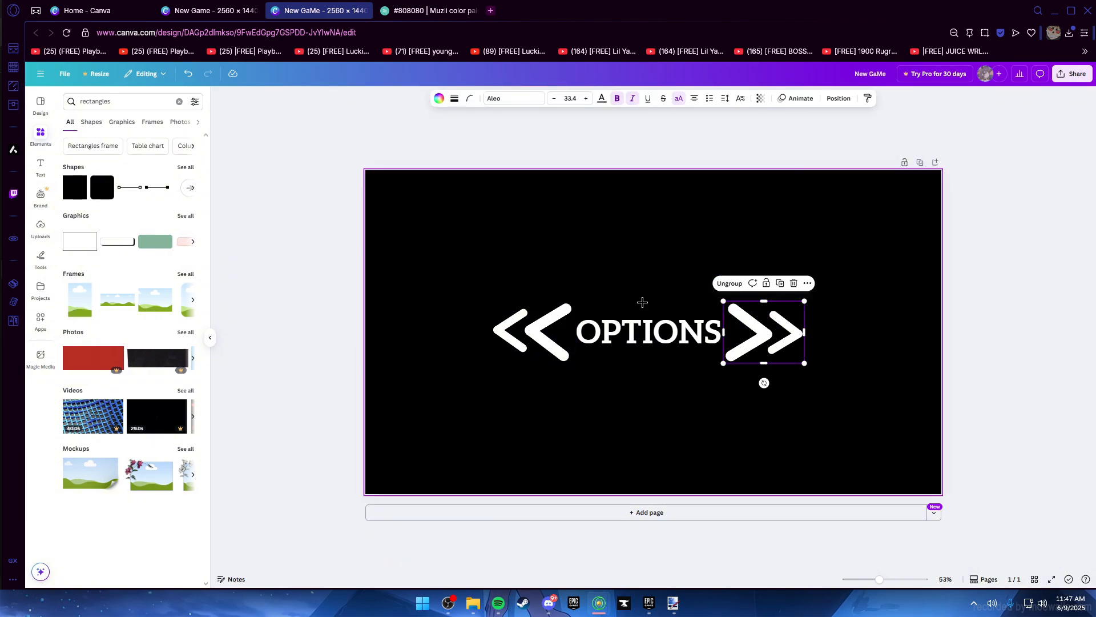
click(211, 12)
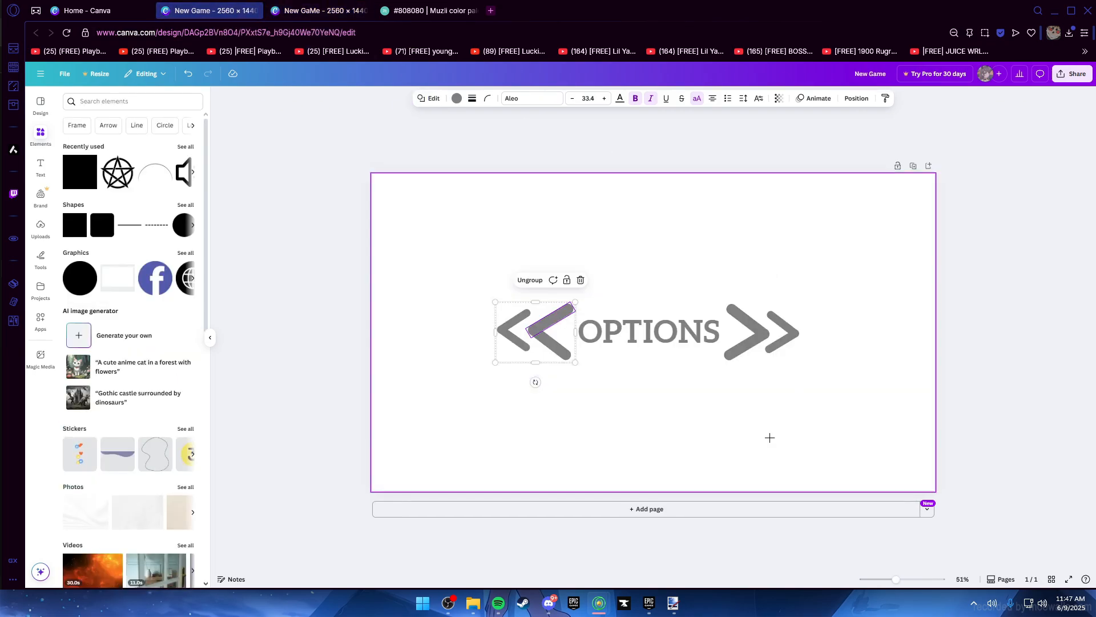
click(1007, 320)
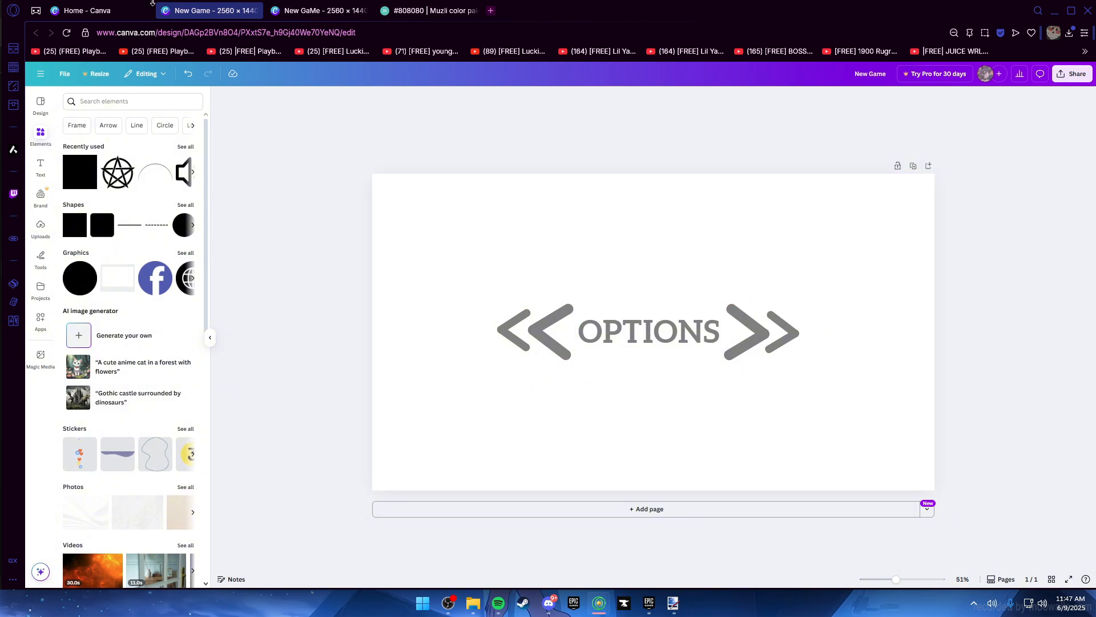
Download the grey-on-white OPTIONS design as a PNG
click(1070, 32)
click(995, 475)
click(65, 73)
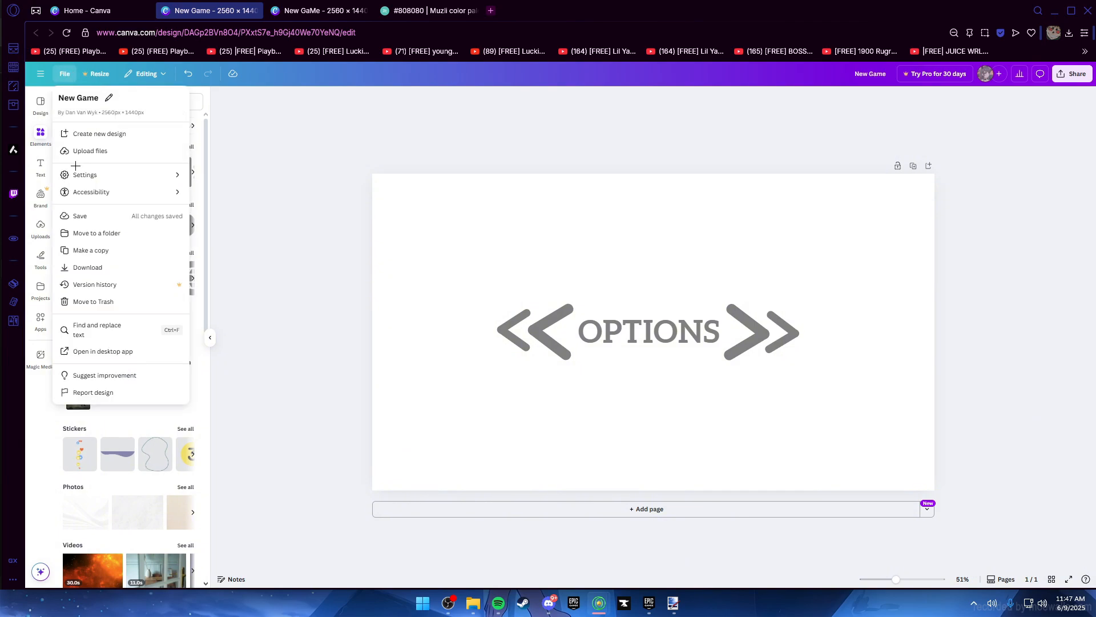
click(87, 267)
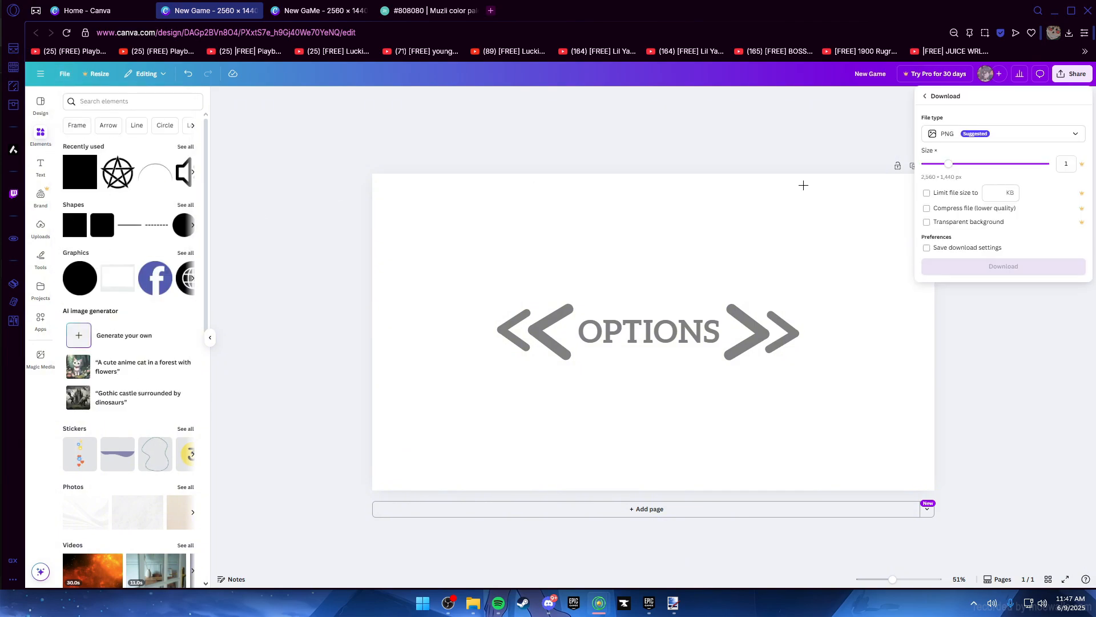
click(971, 266)
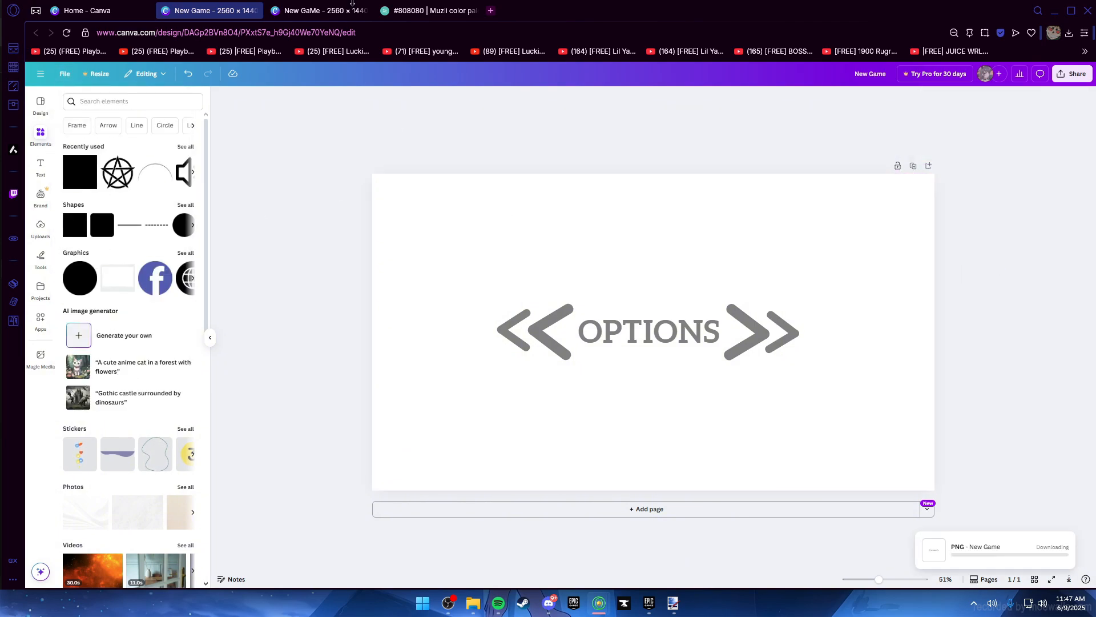
Download the white-on-black OPTIONS design as a PNG
click(337, 14)
click(72, 73)
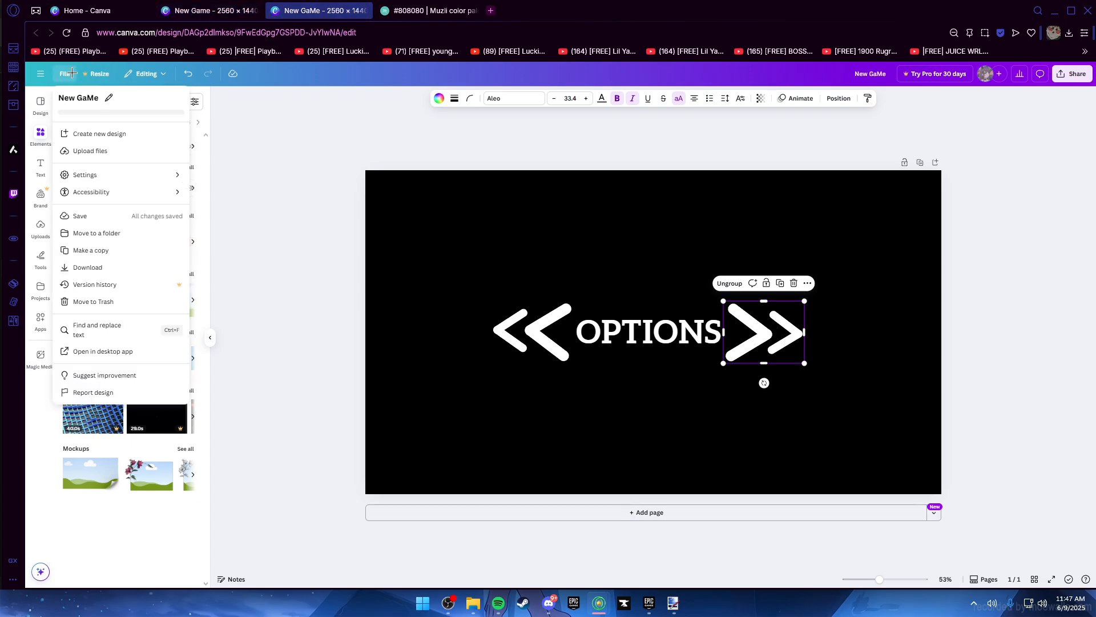
click(86, 268)
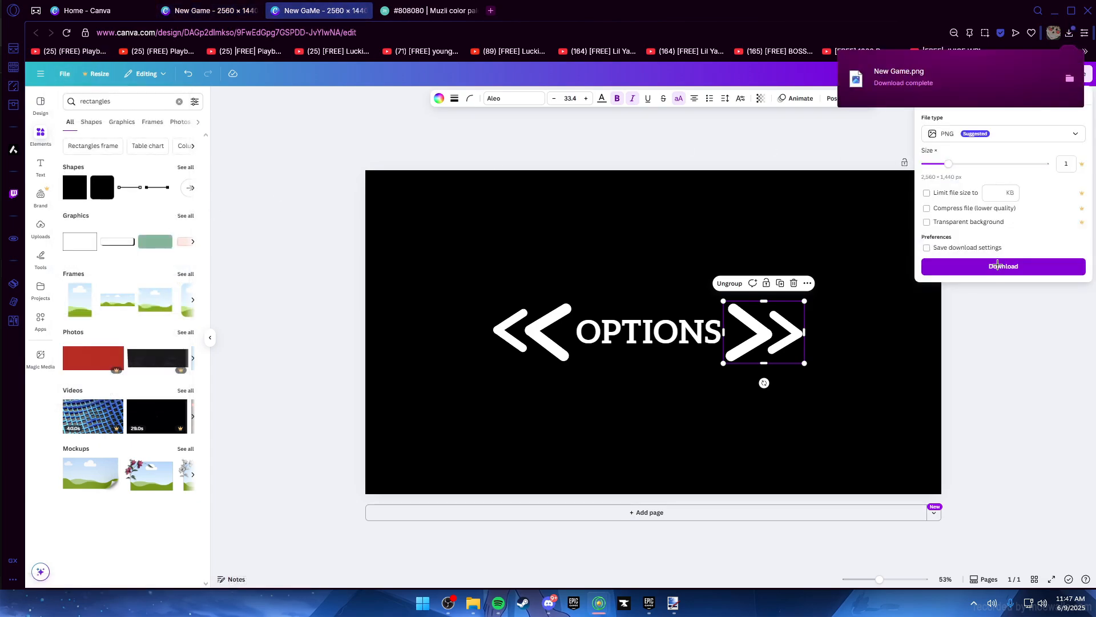
click(998, 266)
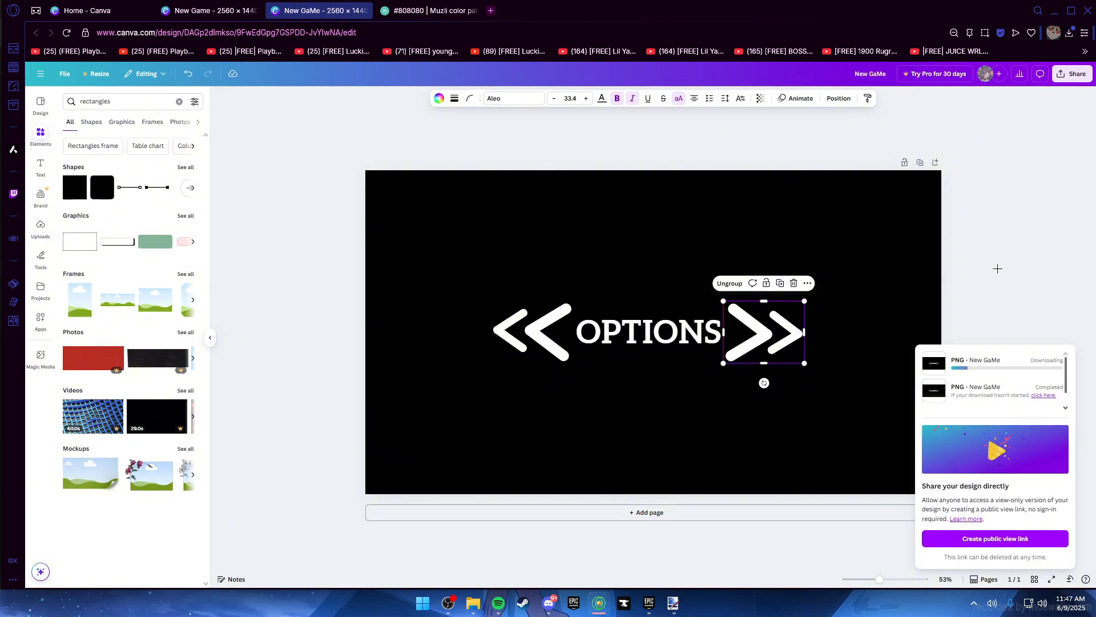
click(953, 255)
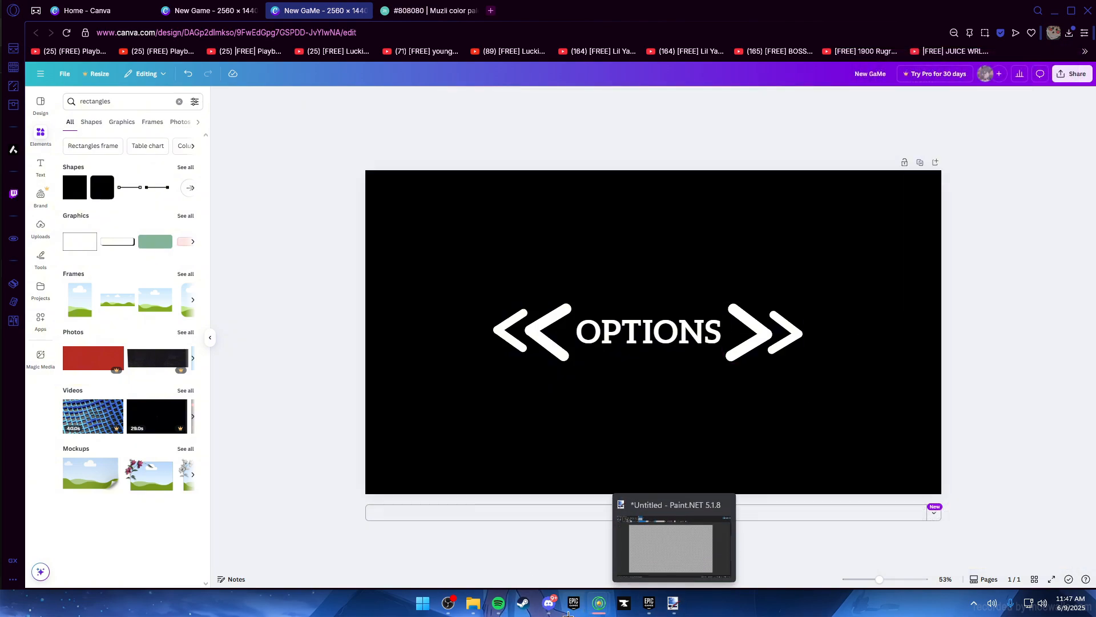
Close the Main menu File Explorer window and show the Downloads folder in the Buttons (Default State) window
mouse_move(474, 604)
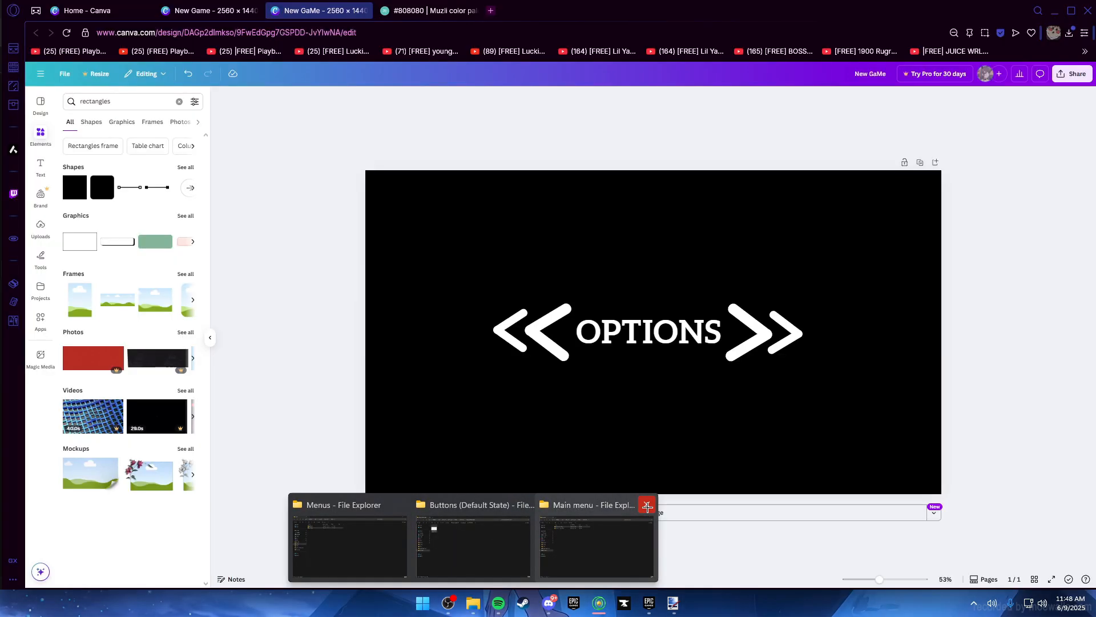
click(648, 505)
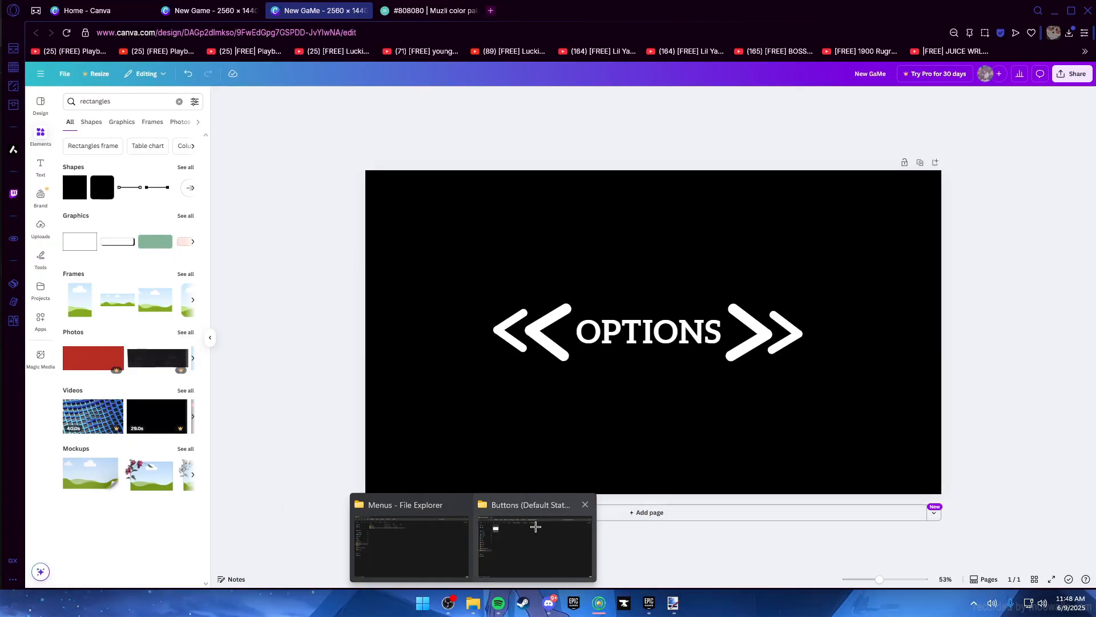
click(528, 542)
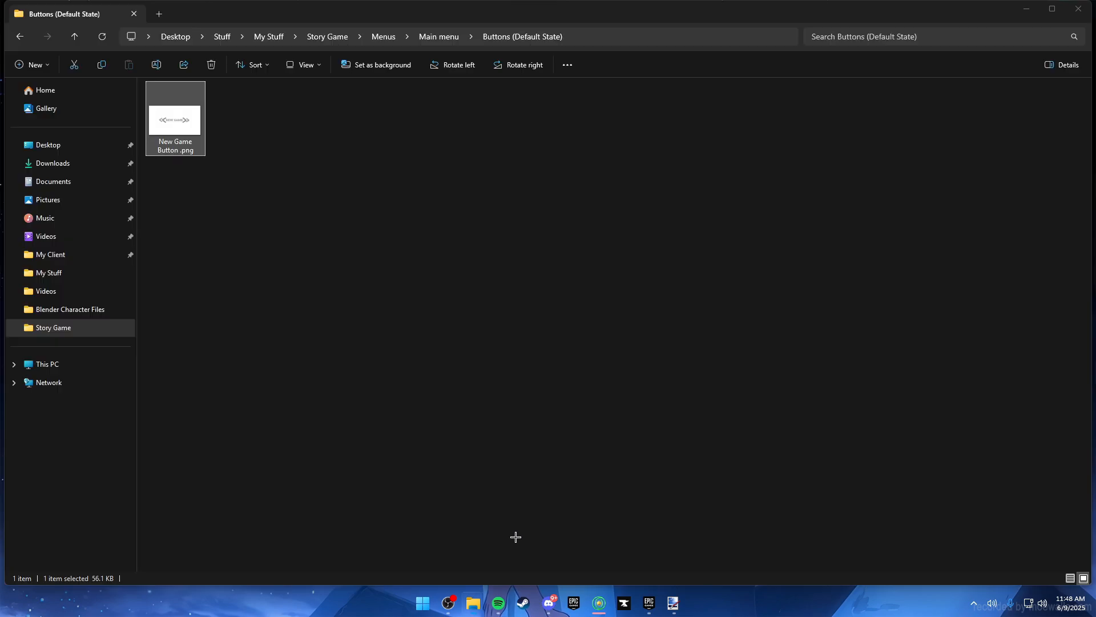
click(54, 163)
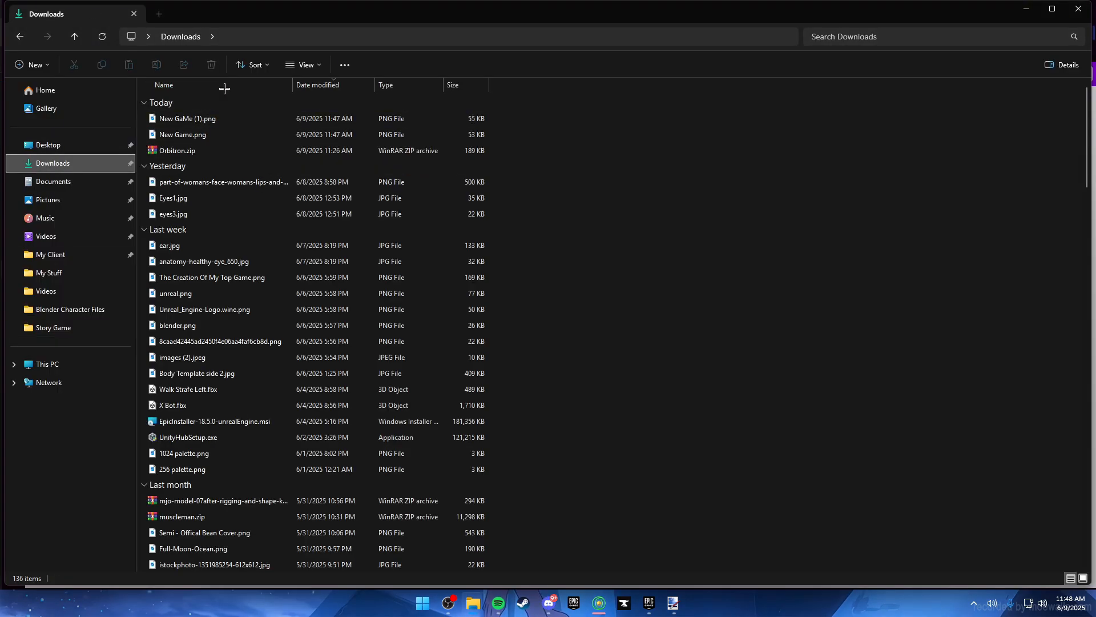
Preview New GaMe (1).png from Downloads to check which OPTIONS design it holds, and close the viewer
click(197, 120)
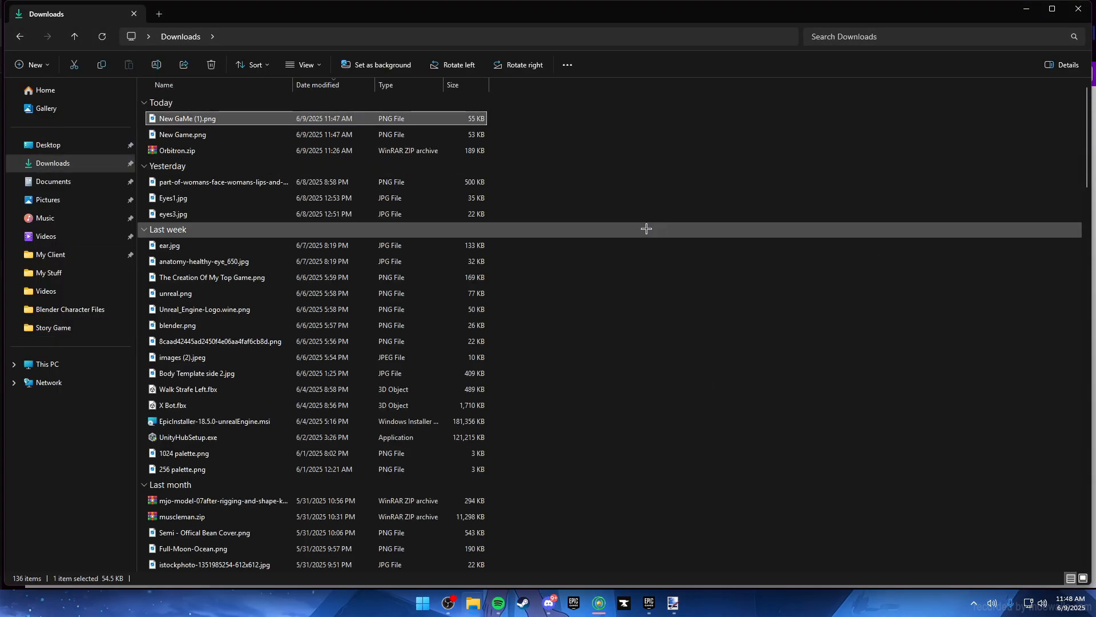
click(548, 124)
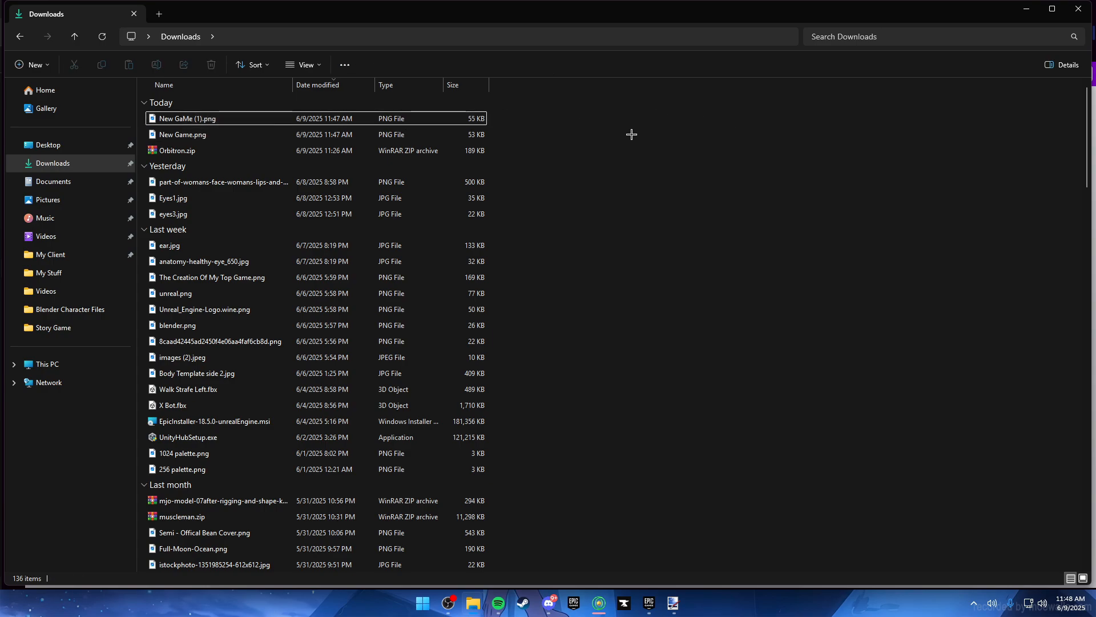
click(404, 121)
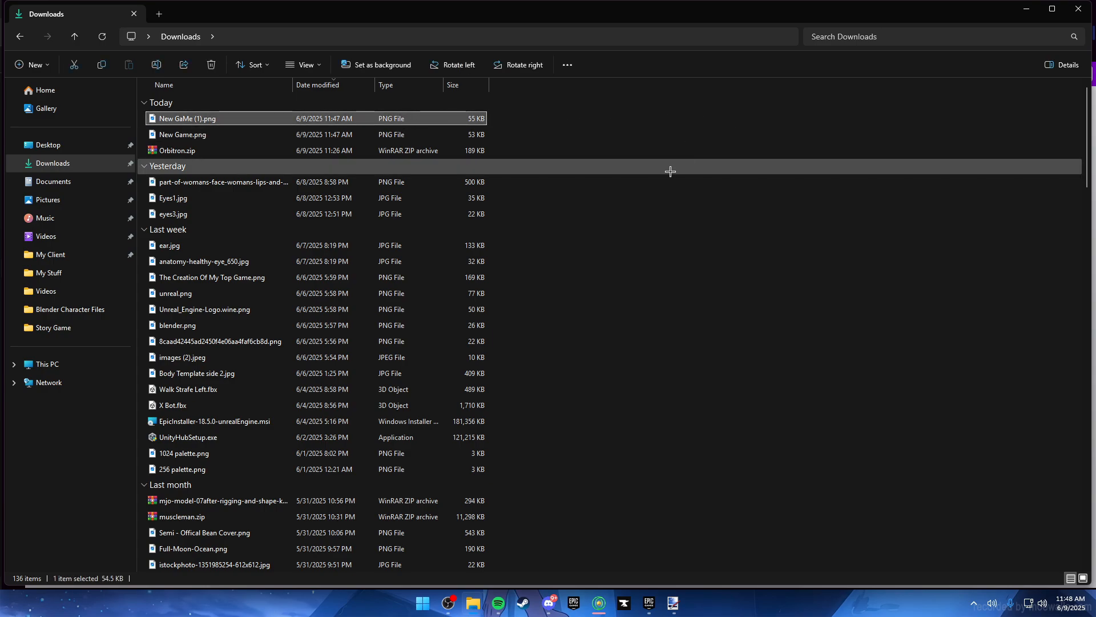
key(Return)
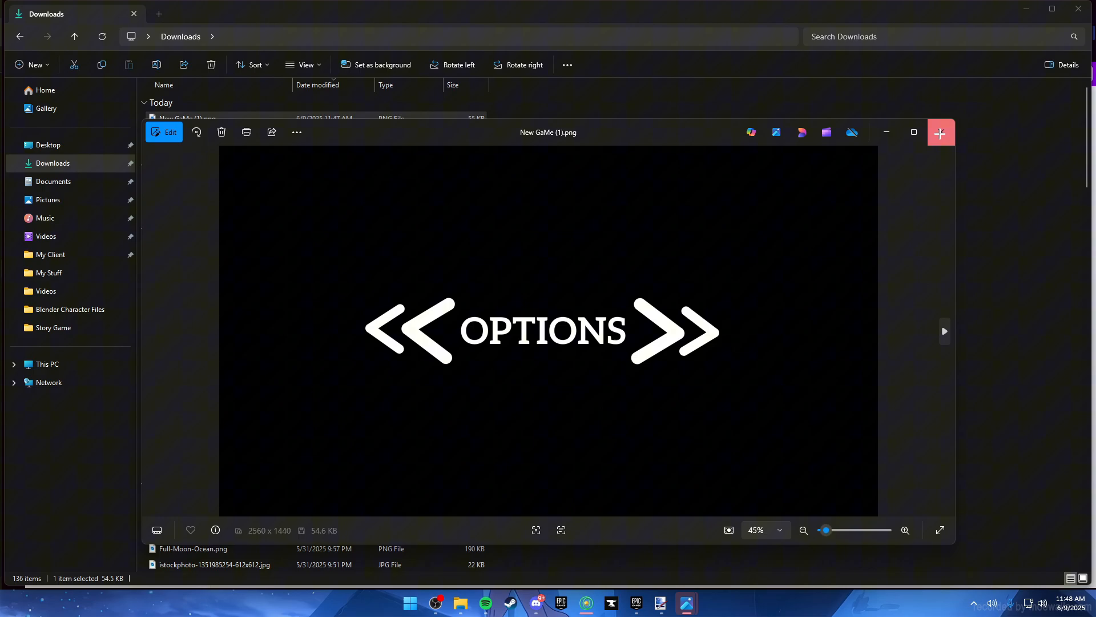
click(941, 132)
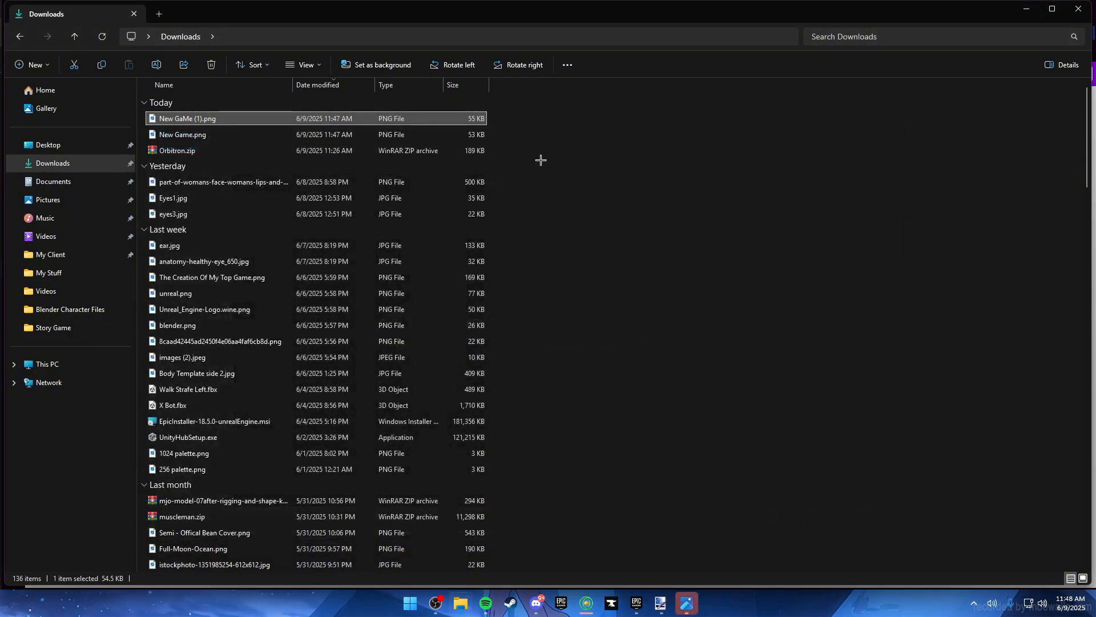
key(Return)
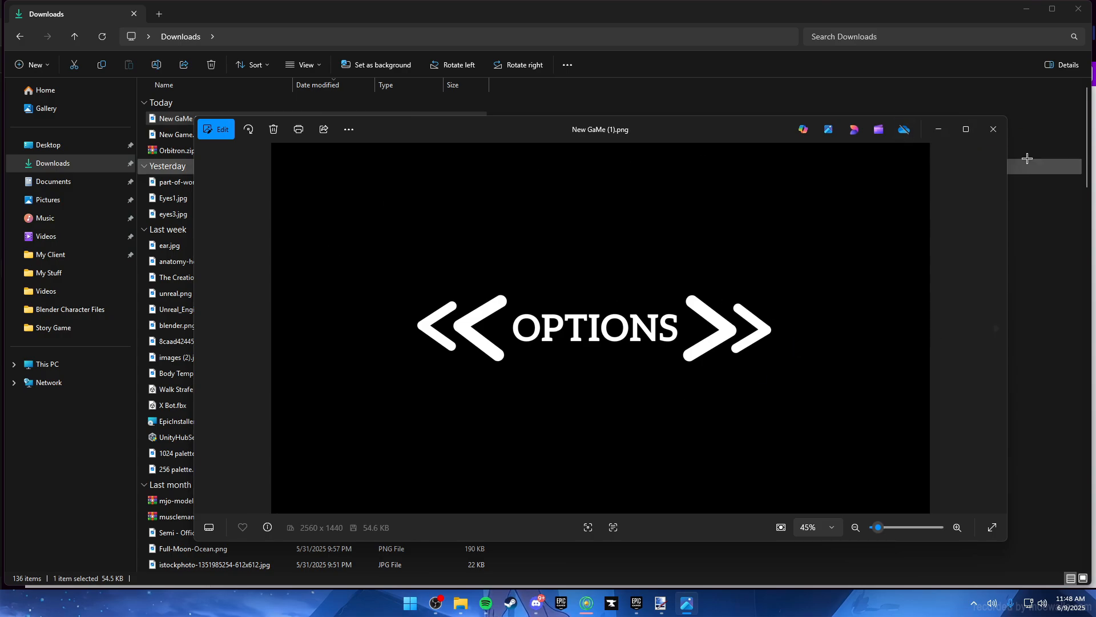
click(994, 129)
Preview New Game.png to check which OPTIONS design it holds, and close the viewer
click(228, 135)
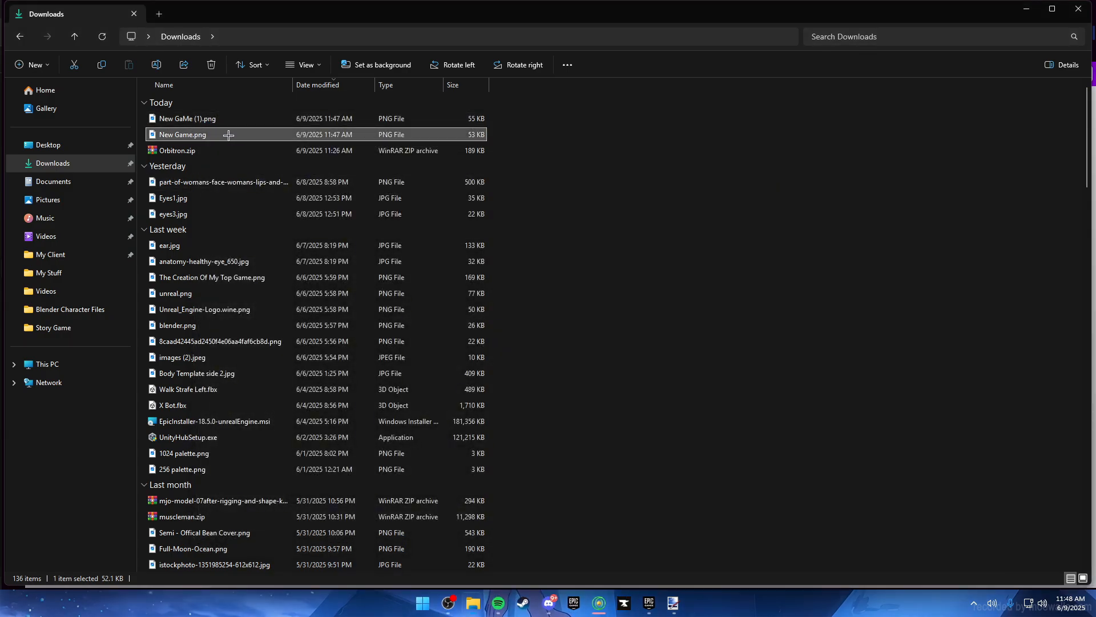
double_click(229, 135)
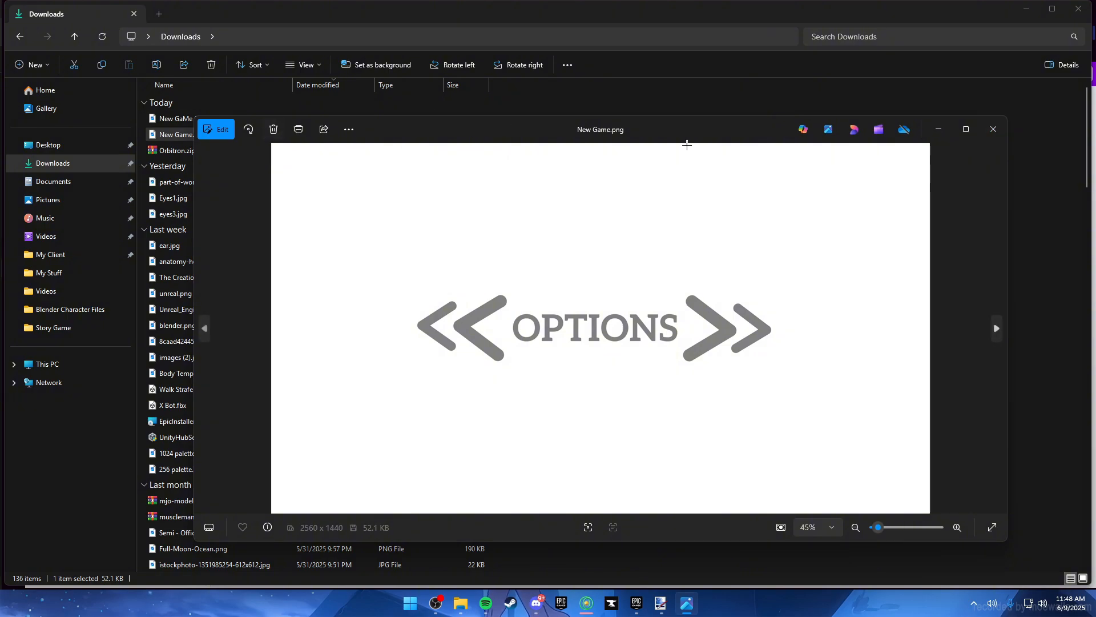
click(993, 129)
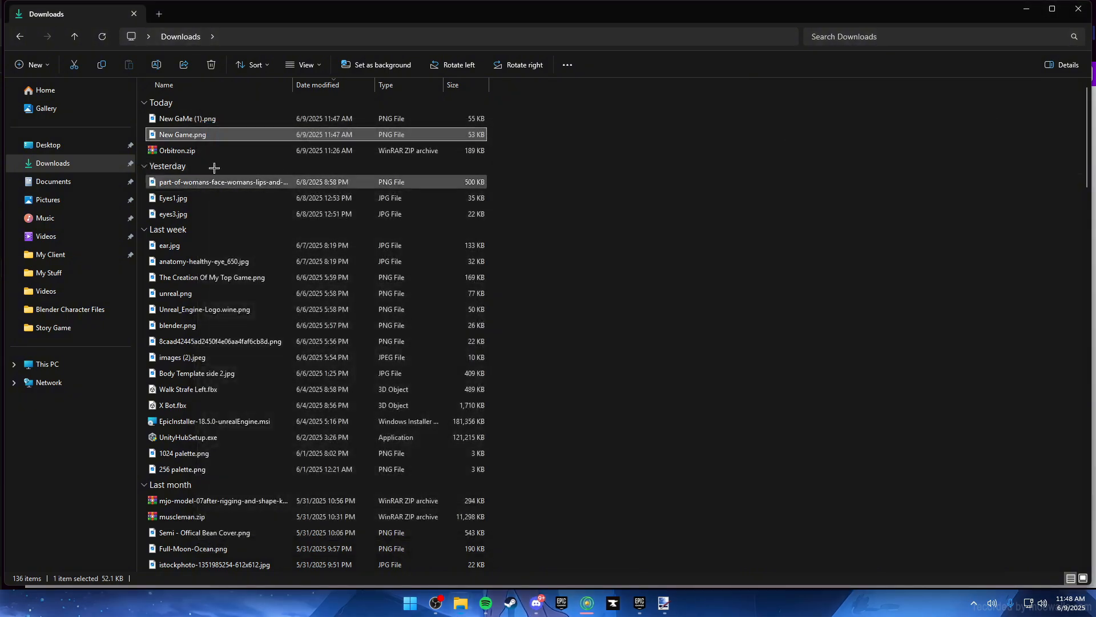
Rename the downloaded New Game.png file as Options
right_click(223, 139)
click(311, 152)
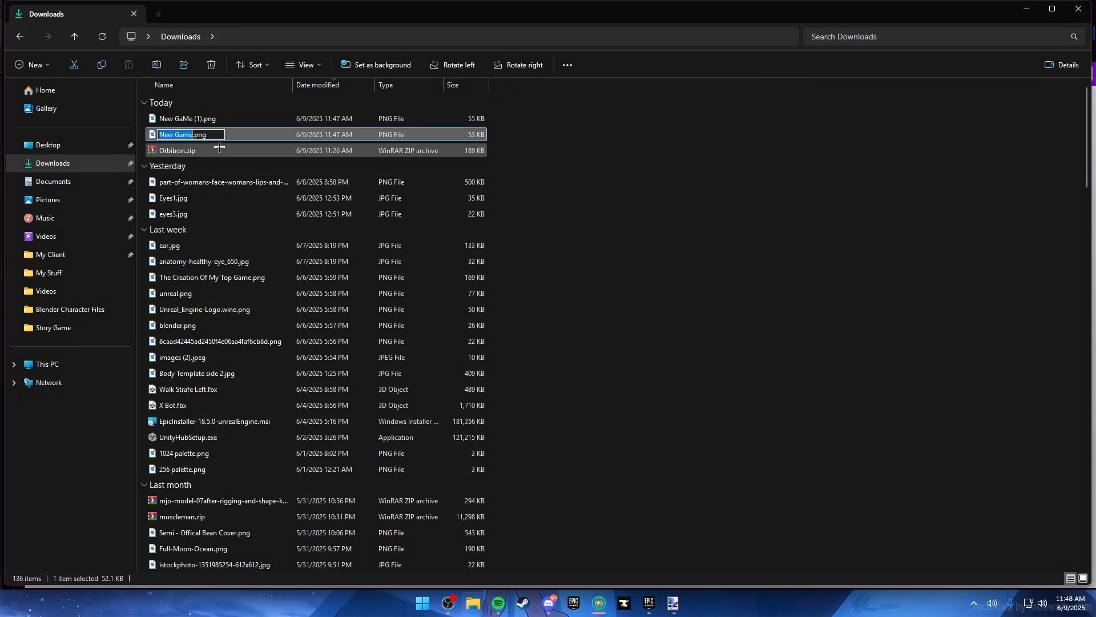
text(Options)
key(Return)
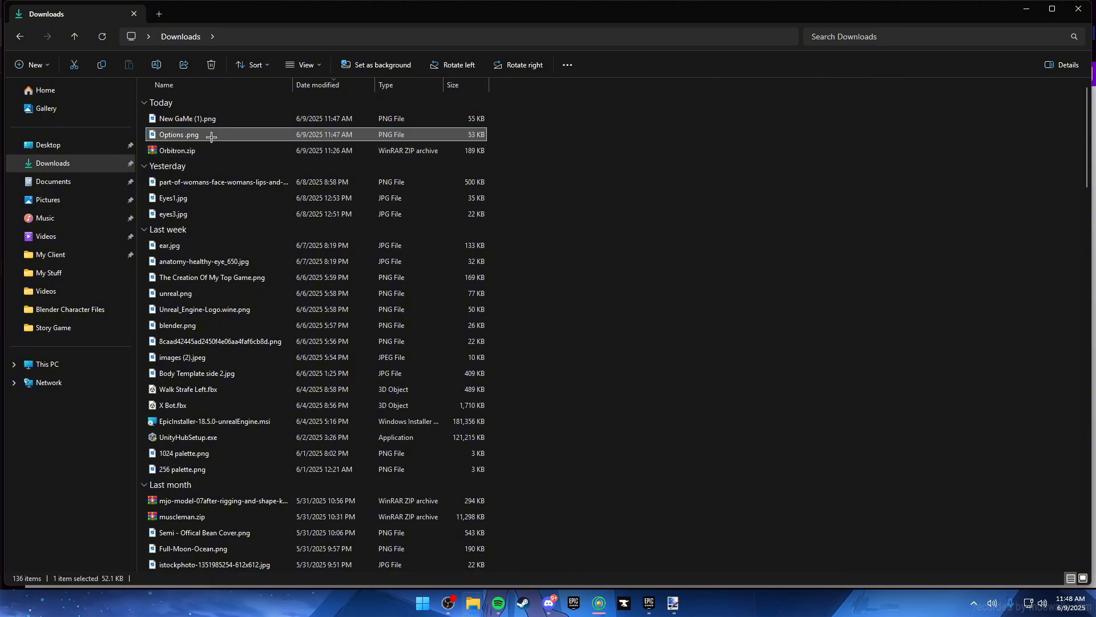
right_click(211, 137)
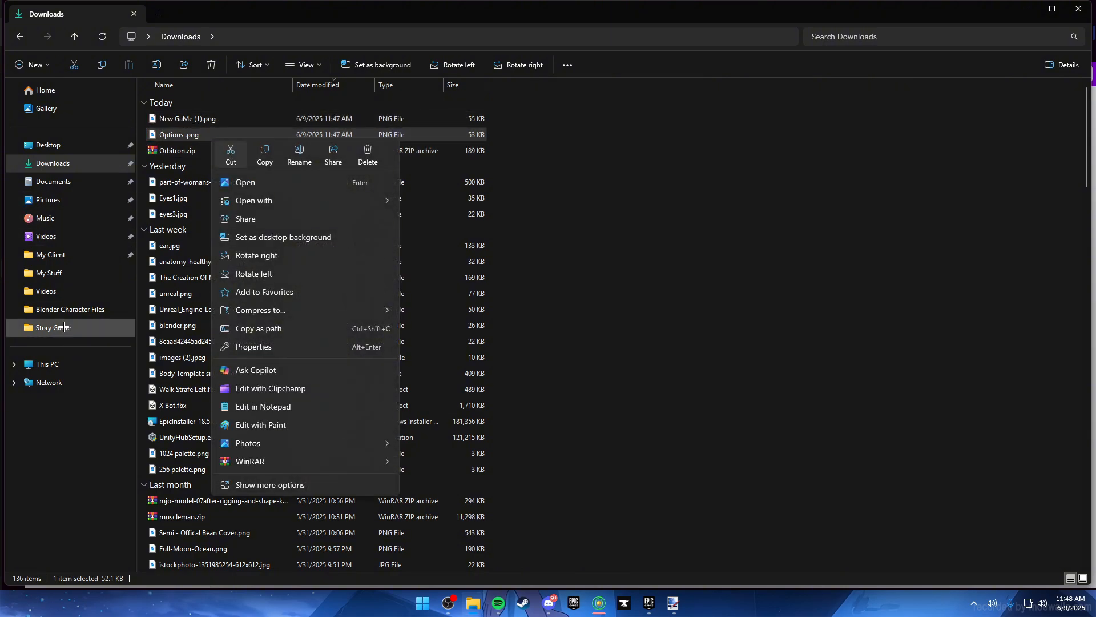
click(51, 328)
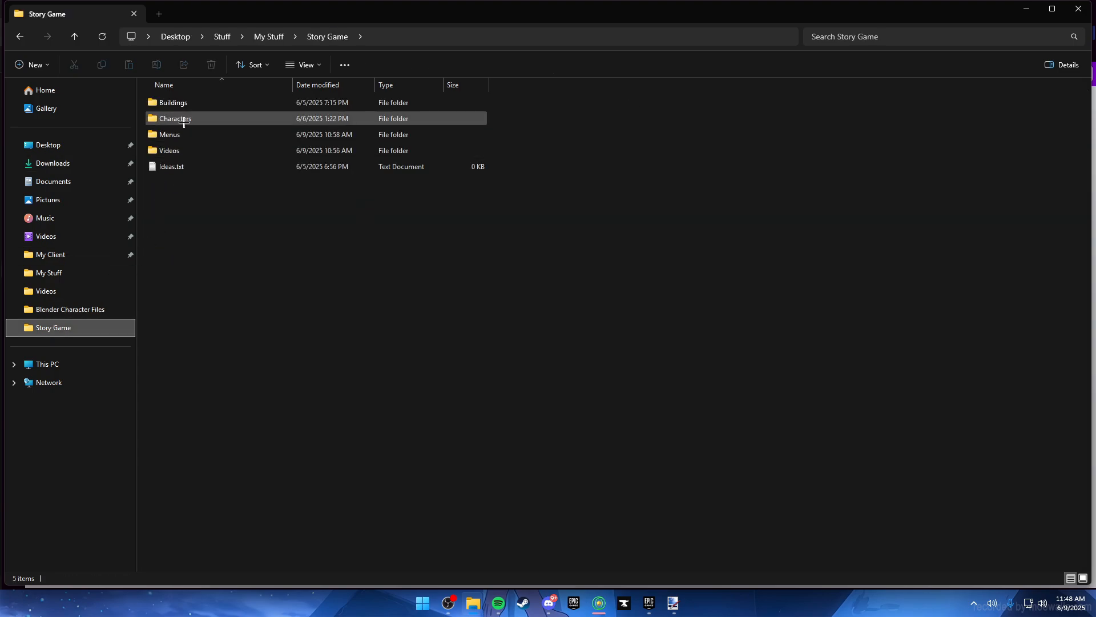
double_click(344, 14)
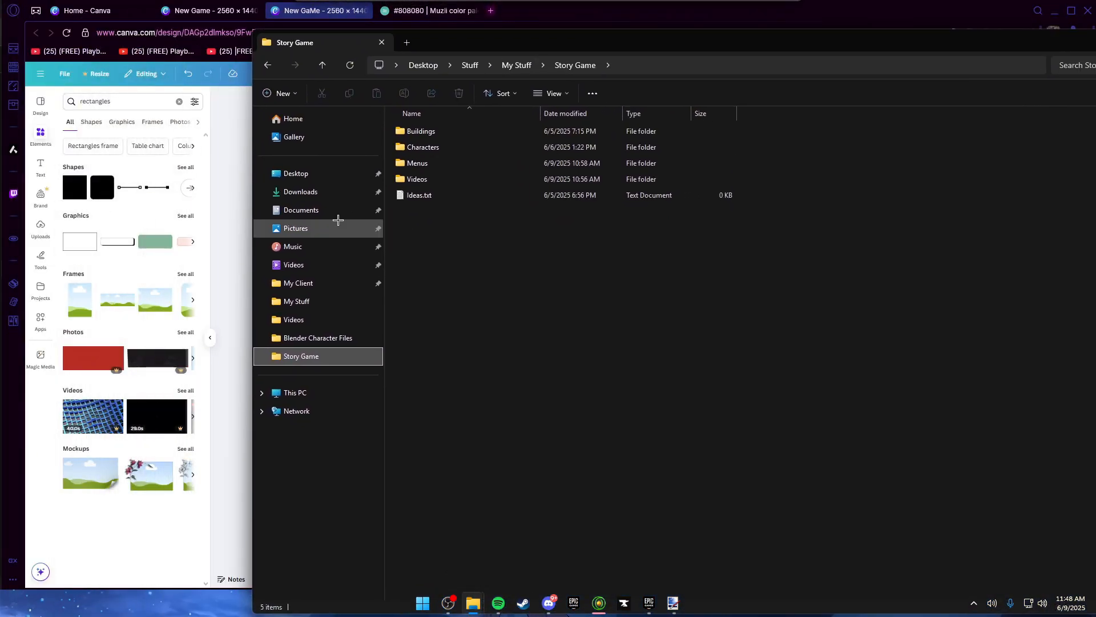
key(alt+Left)
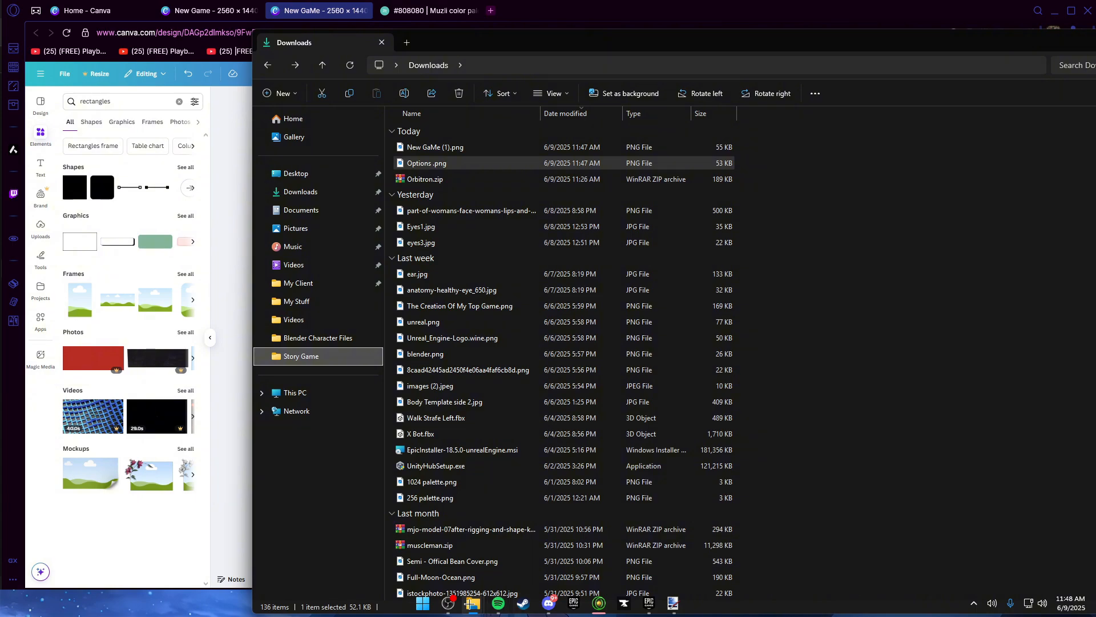
Switch to the Menus folder window and snap it side by side with the Downloads window
mouse_move(471, 603)
click(421, 513)
drag(379, 11, 262, 155)
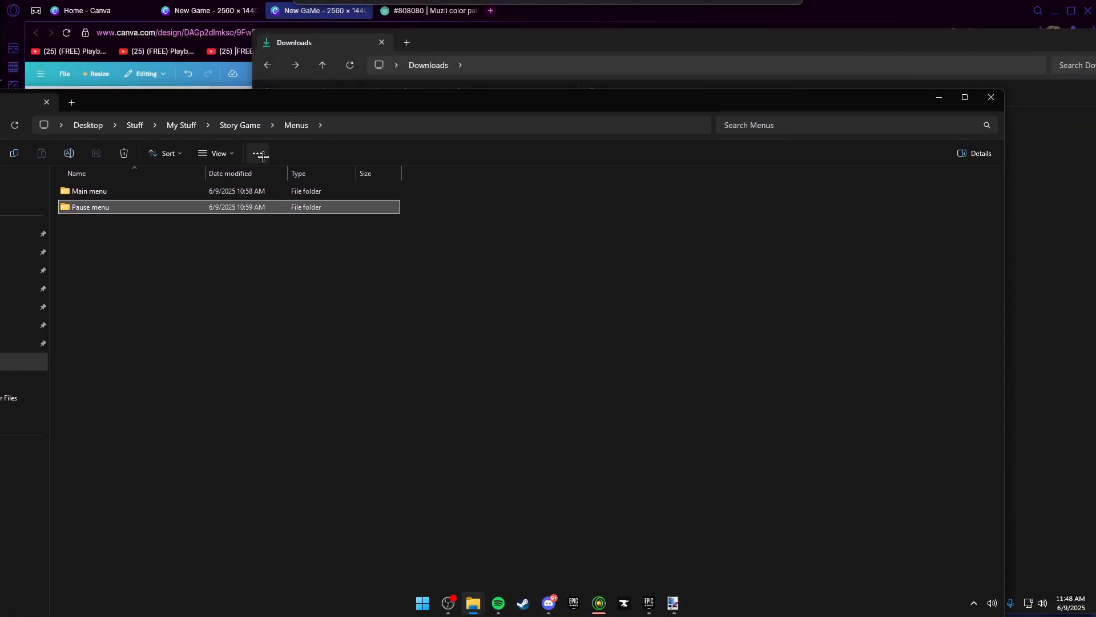
mouse_move(965, 97)
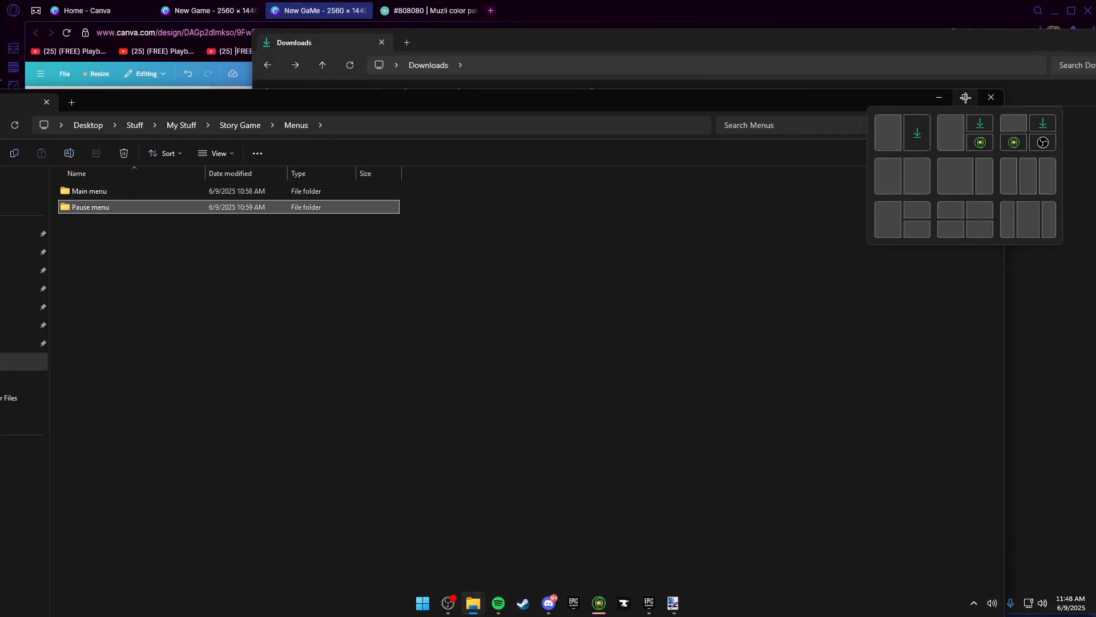
click(912, 132)
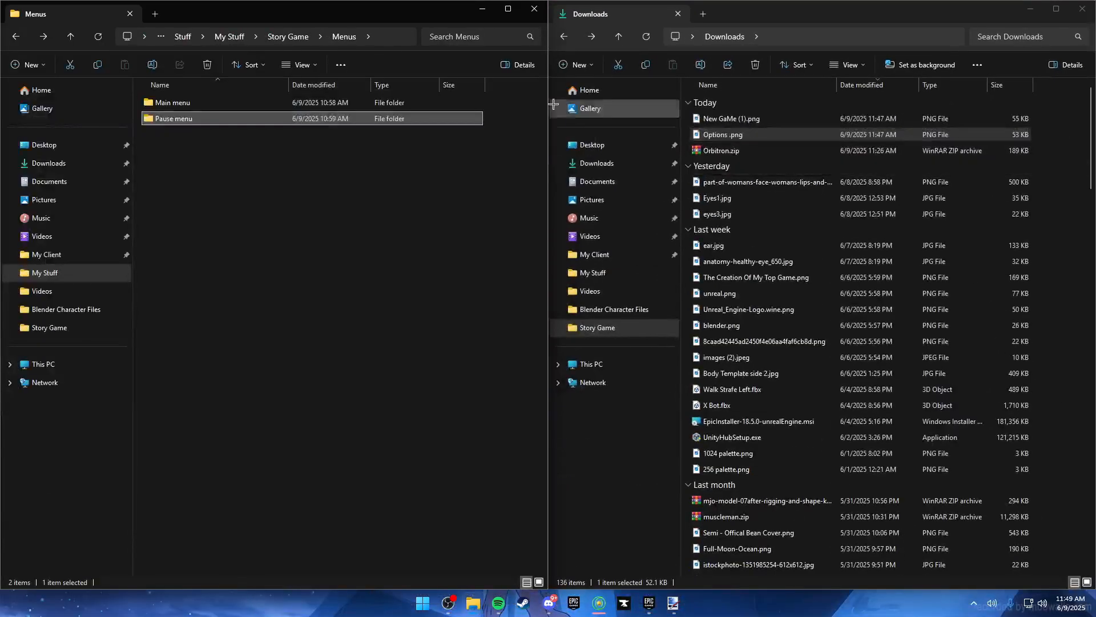
Move Options .png from Downloads into the Buttons (Default State) folder inside Main menu
double_click(210, 104)
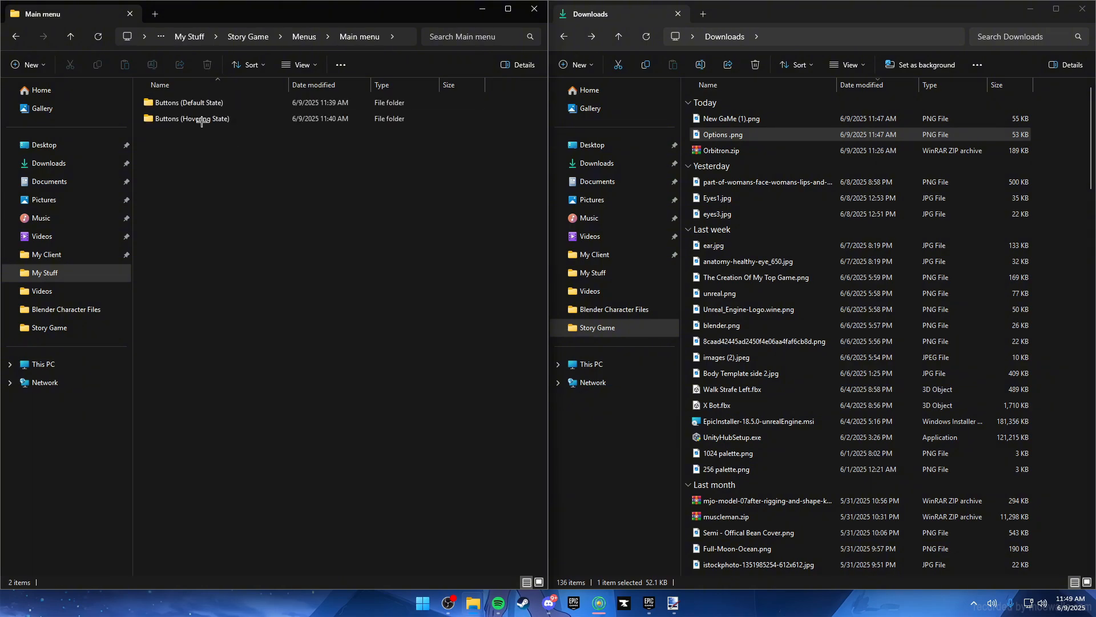
double_click(189, 103)
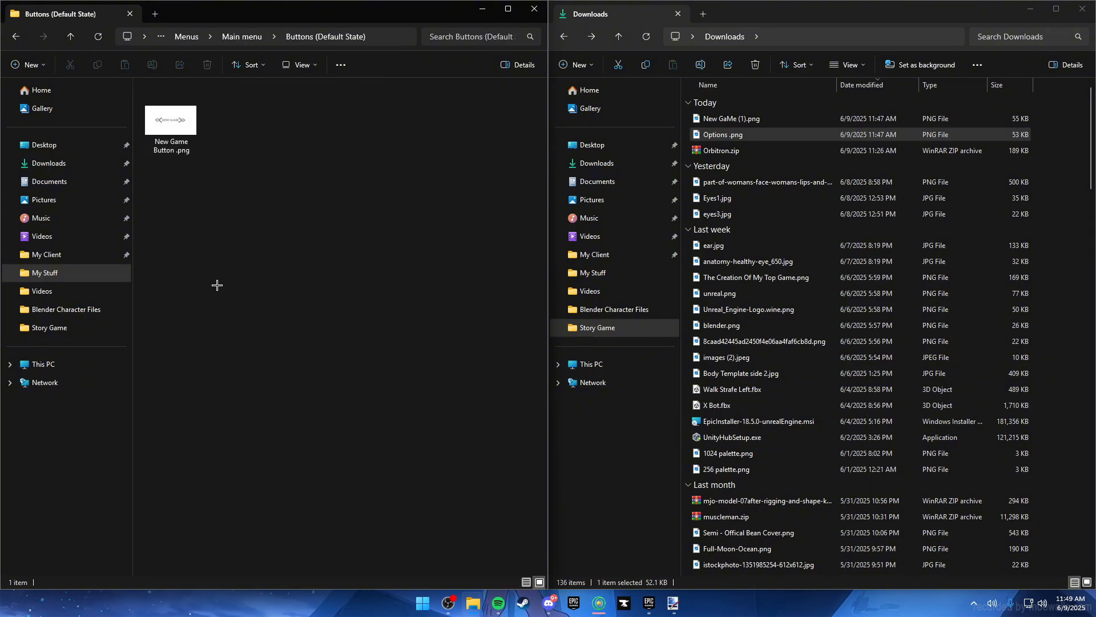
drag(723, 134, 340, 162)
click(251, 239)
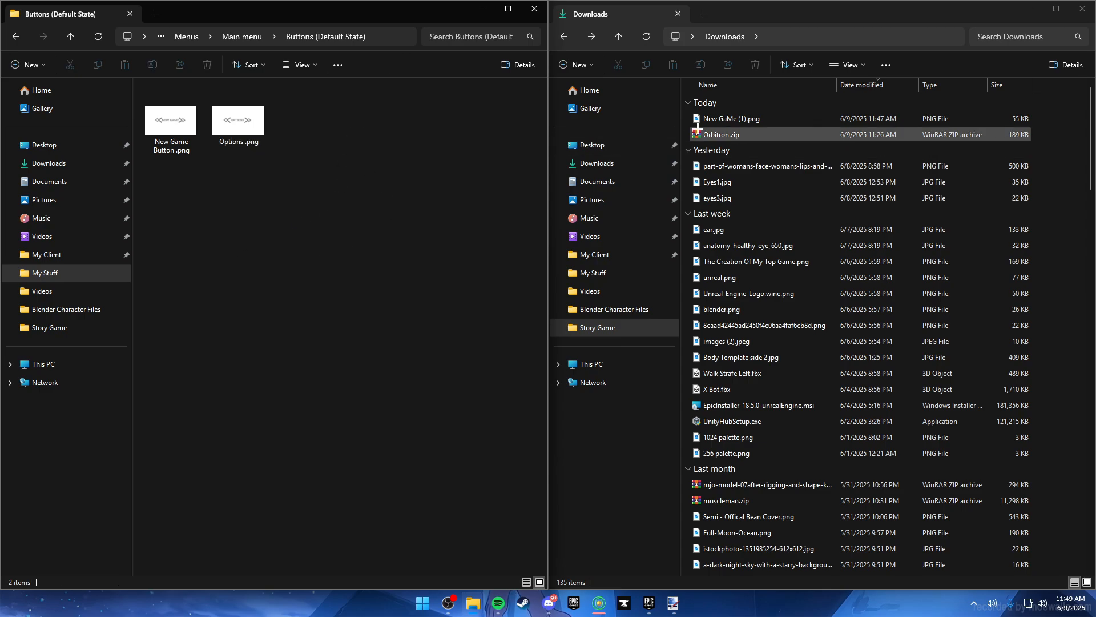
Go back to Main menu and show the contents of the Buttons (Hovering State) folder
click(15, 36)
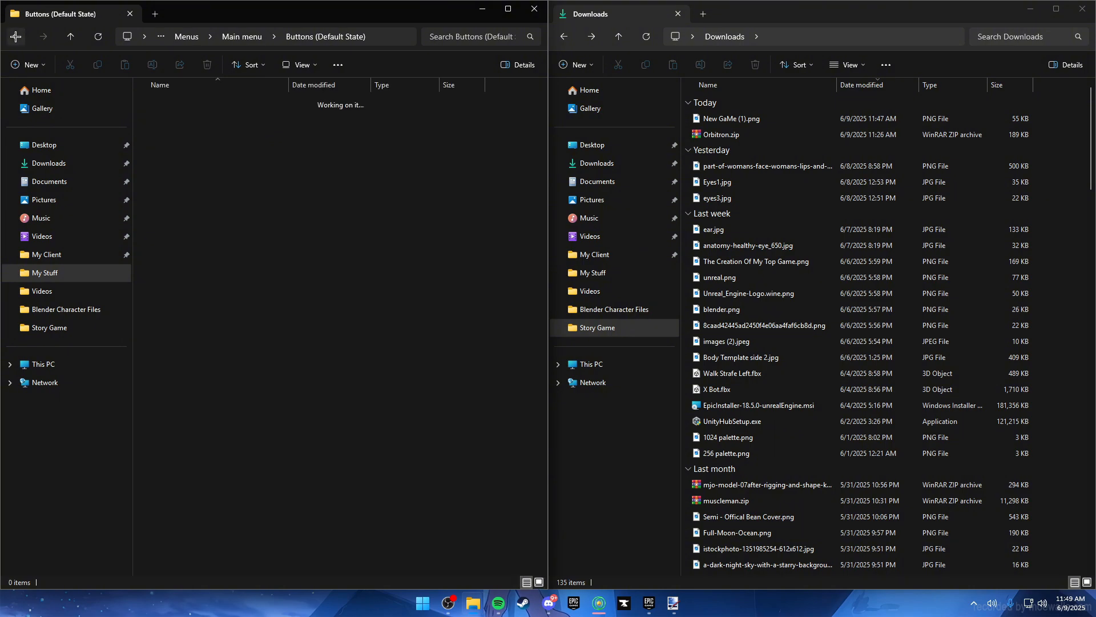
click(227, 120)
double_click(227, 120)
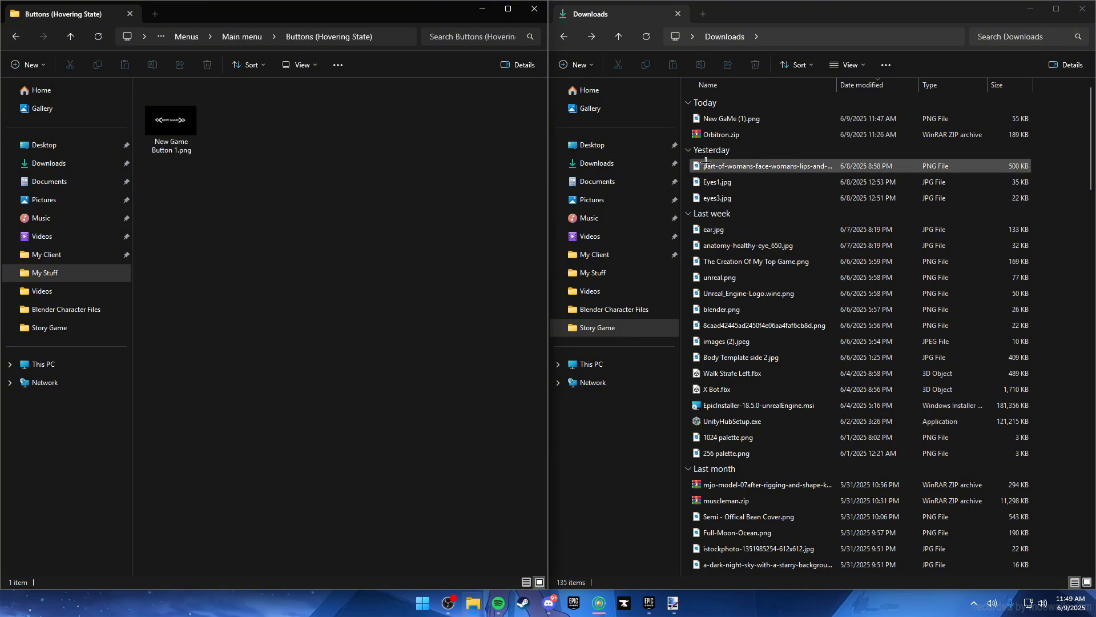
Rename New GaMe (1).png in Downloads as Options 1 and move it into the Buttons (Hovering State) folder
click(748, 118)
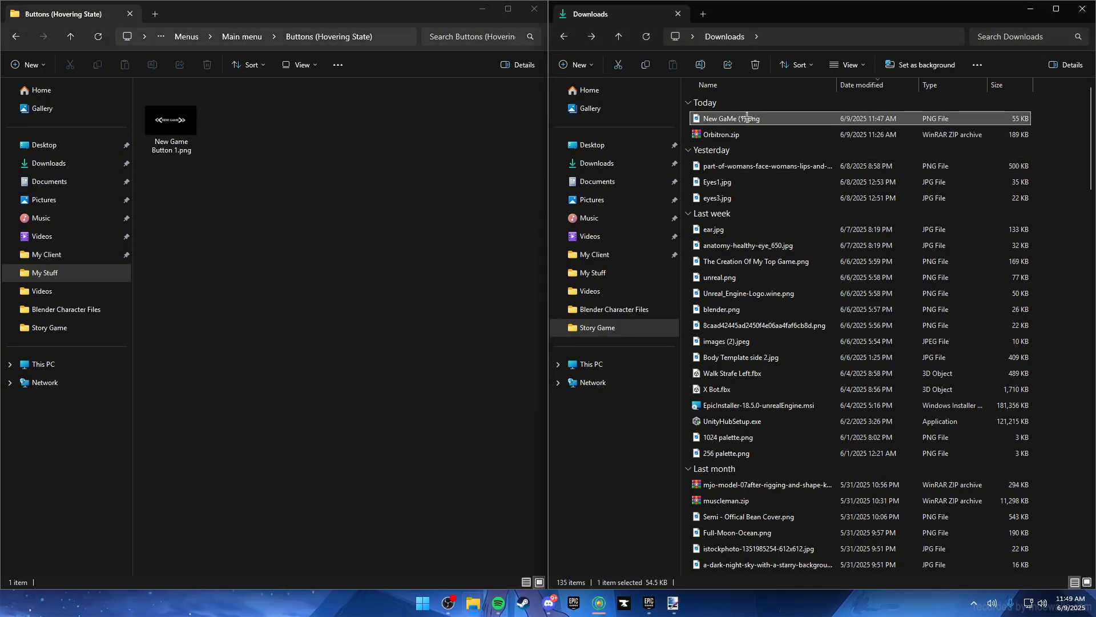
right_click(747, 118)
click(834, 135)
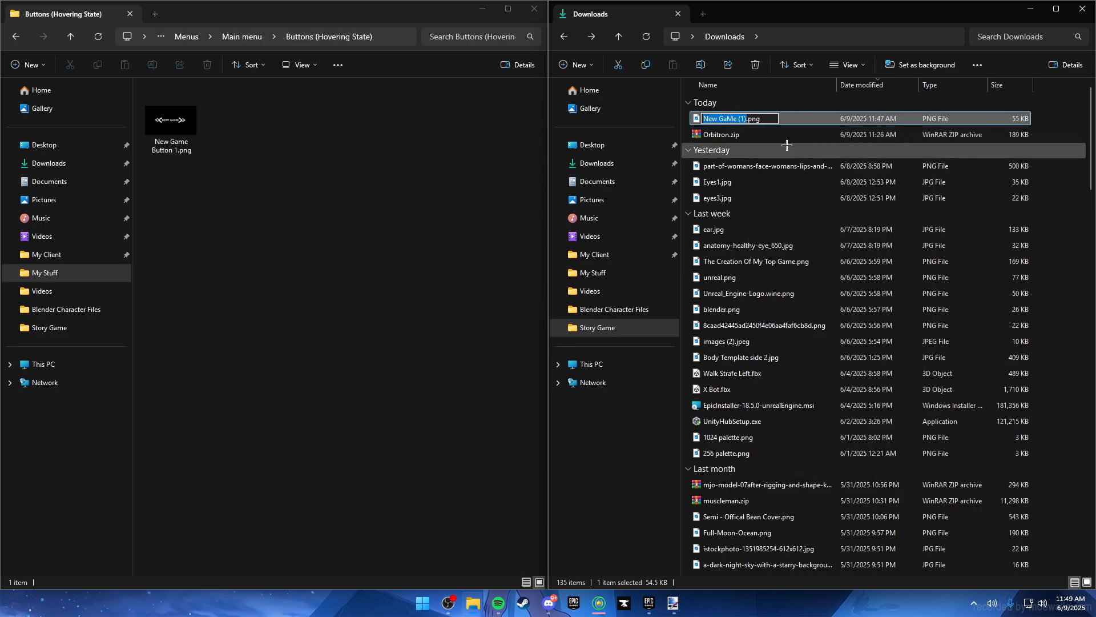
text(Opt)
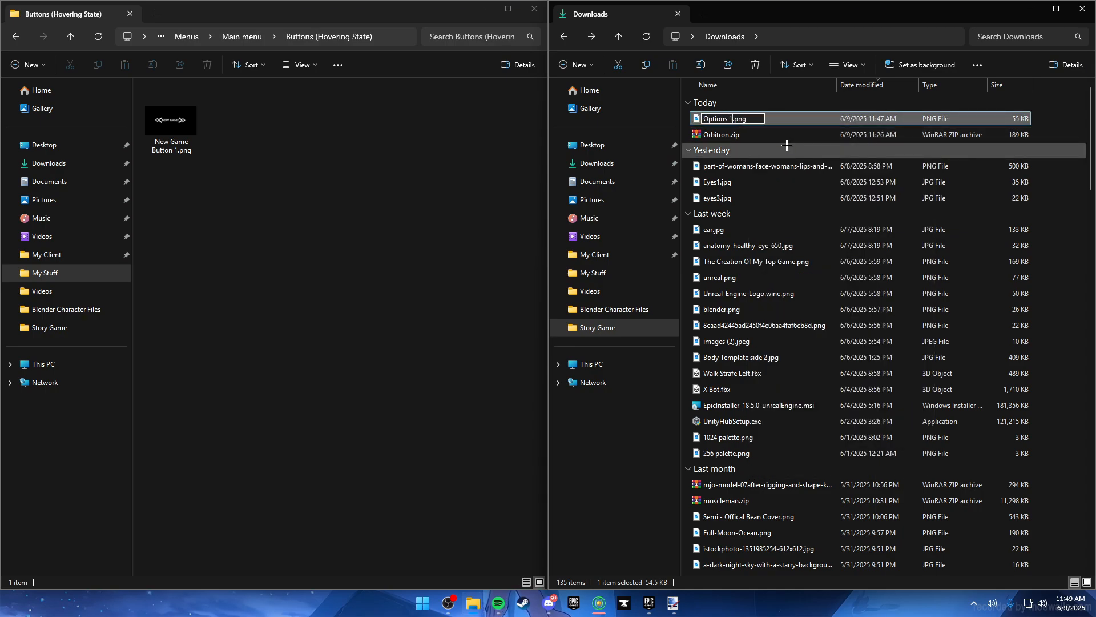
text(ions 1)
key(Return)
drag(734, 121, 357, 154)
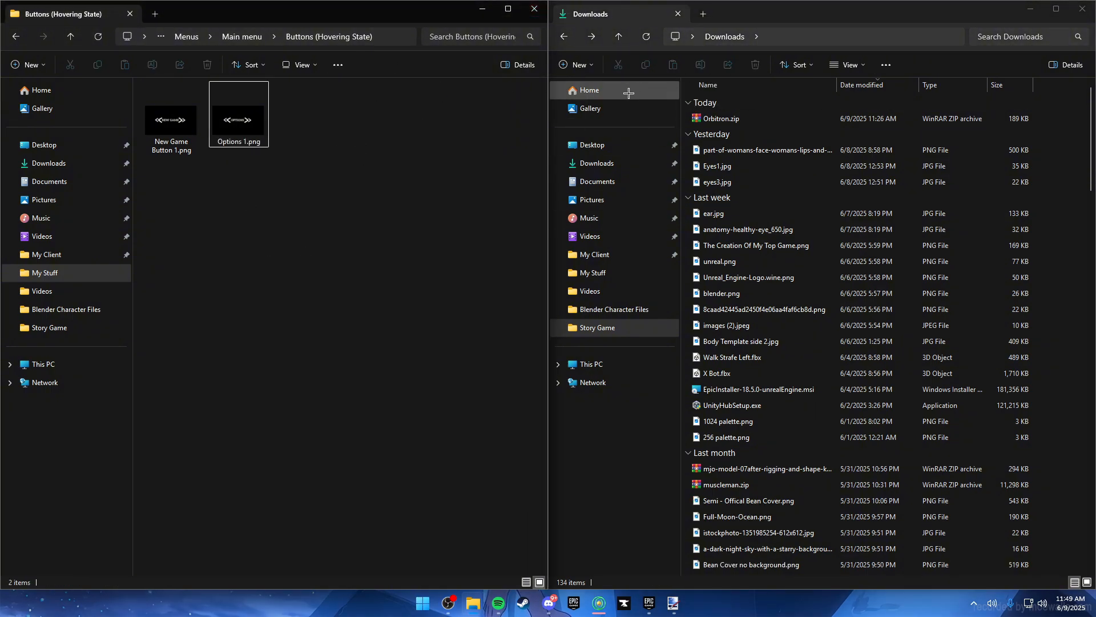
Switch to the black New GaMe design in Canva and select the word OPTIONS for editing
click(599, 603)
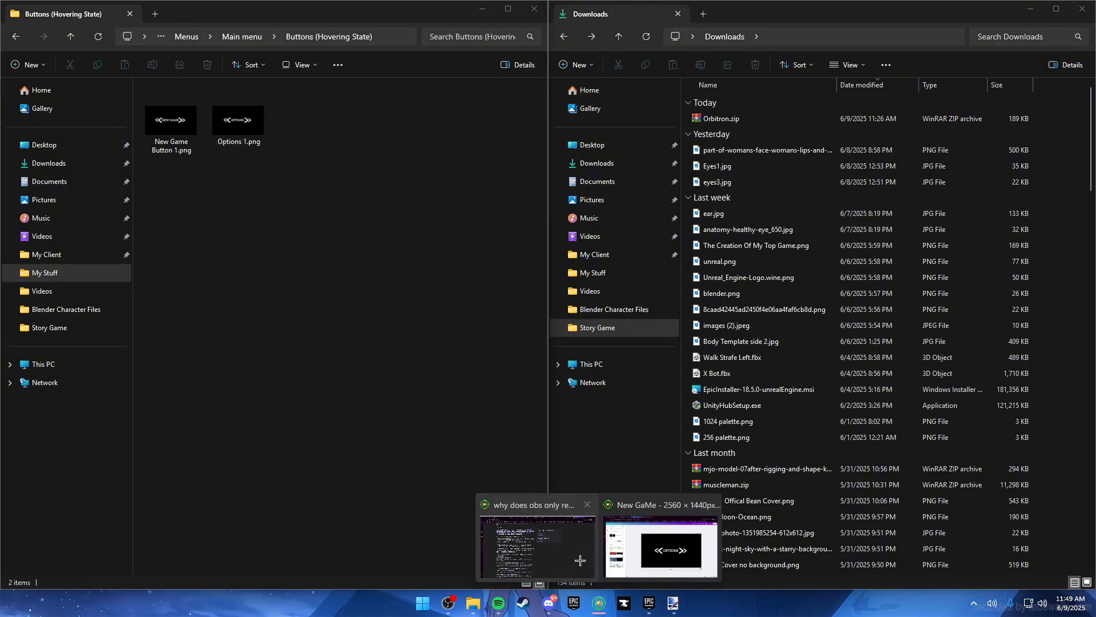
click(640, 548)
click(607, 331)
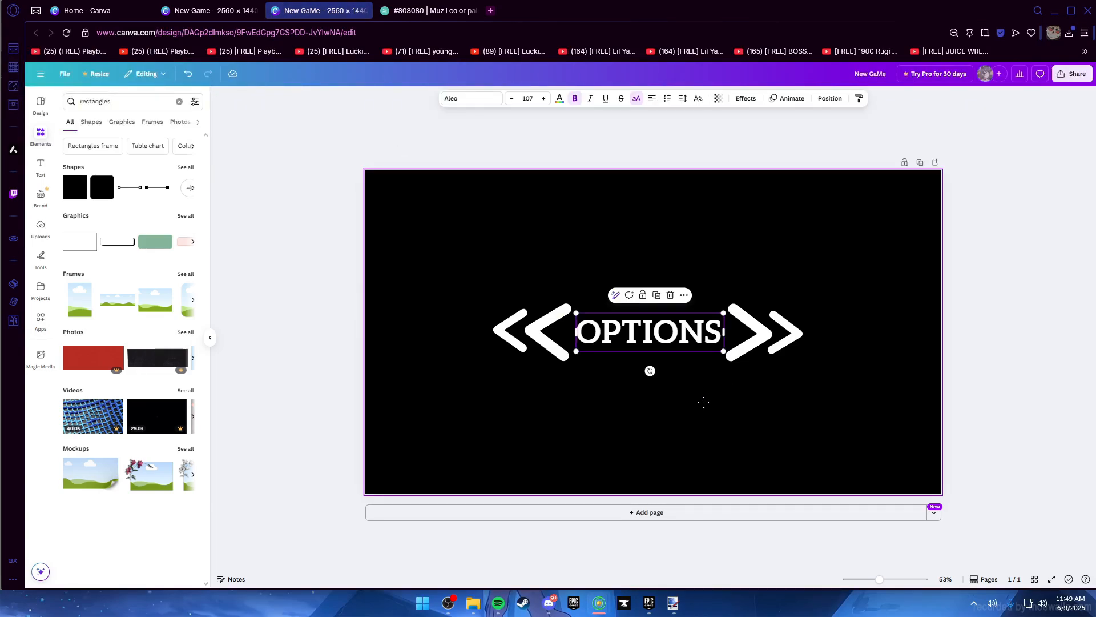
drag(720, 334, 575, 336)
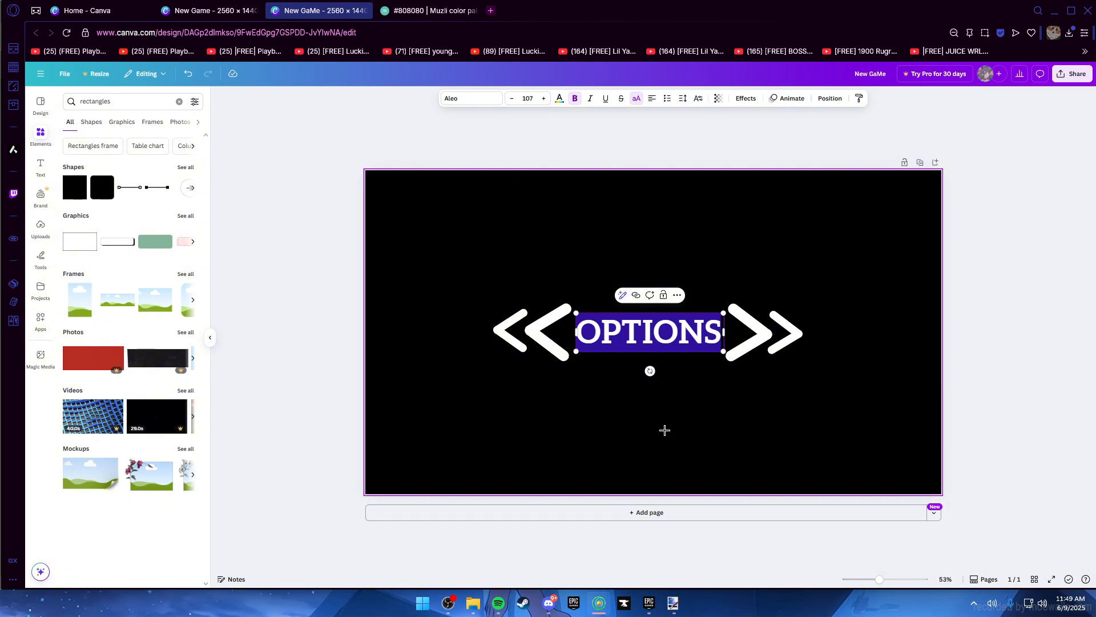
text(EXIT)
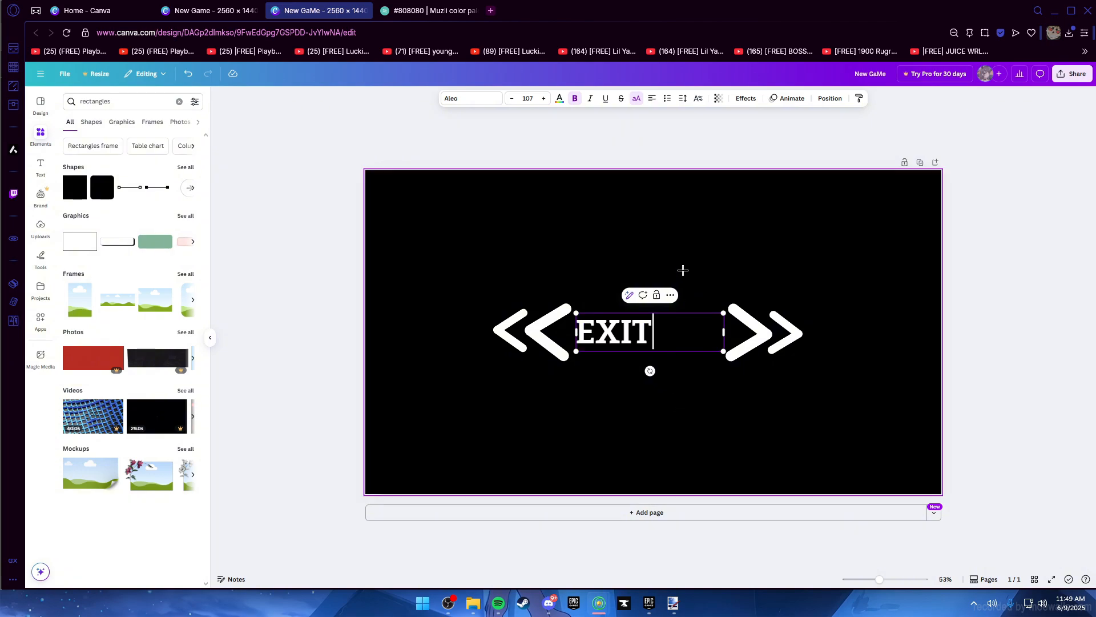
key(BackSpace)
key(BackSpace)
key(BackSpace)
key(BackSpace)
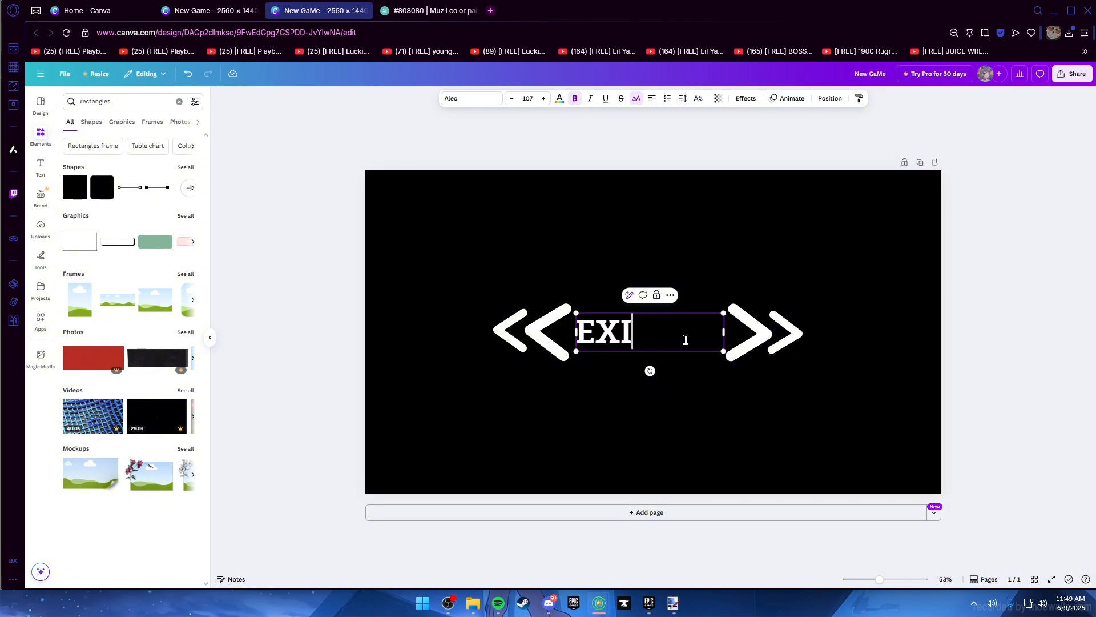
Replace the label text with QUIT in bold italics, then narrow its text box and centre it between the arrows
text(QUIT)
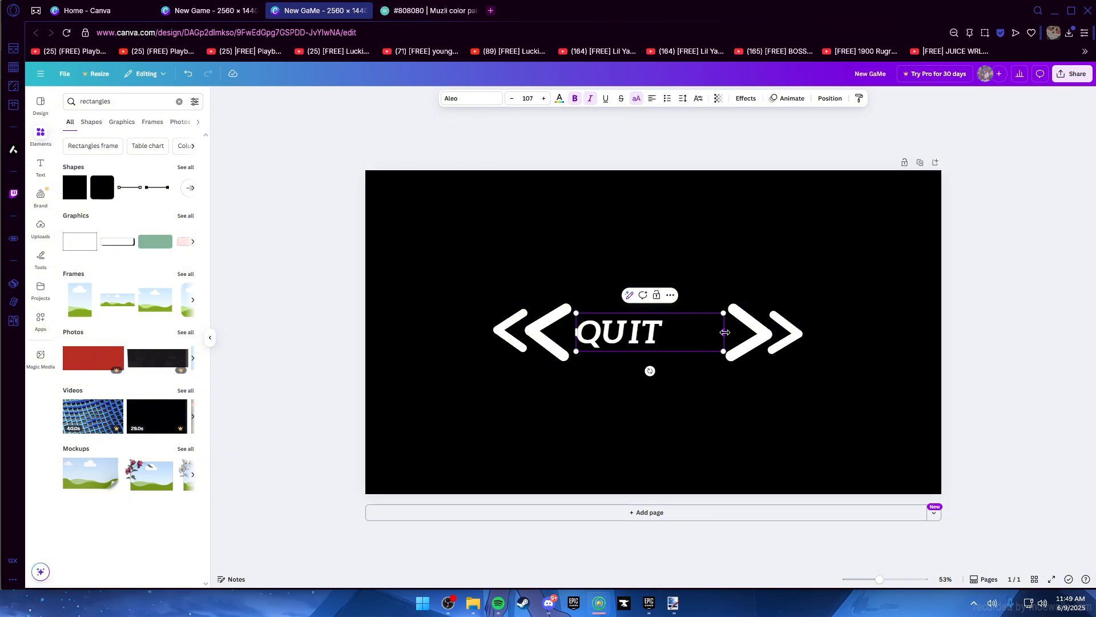
drag(724, 333, 648, 328)
click(661, 281)
click(618, 330)
click(734, 258)
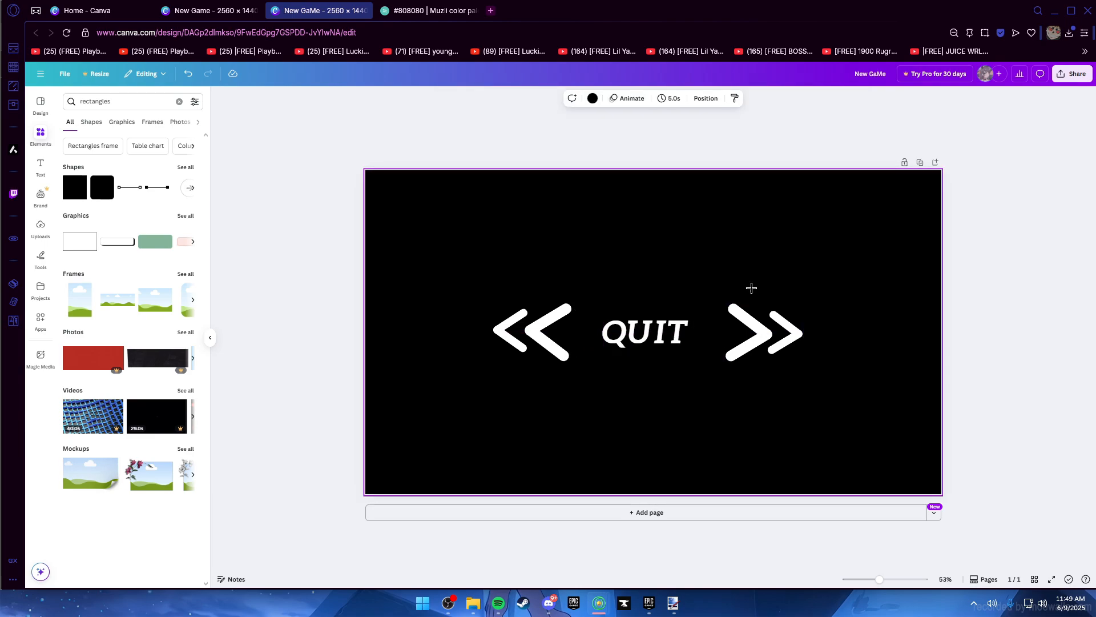
Move the right and left double arrows inward so they sit close to the QUIT text
click(762, 335)
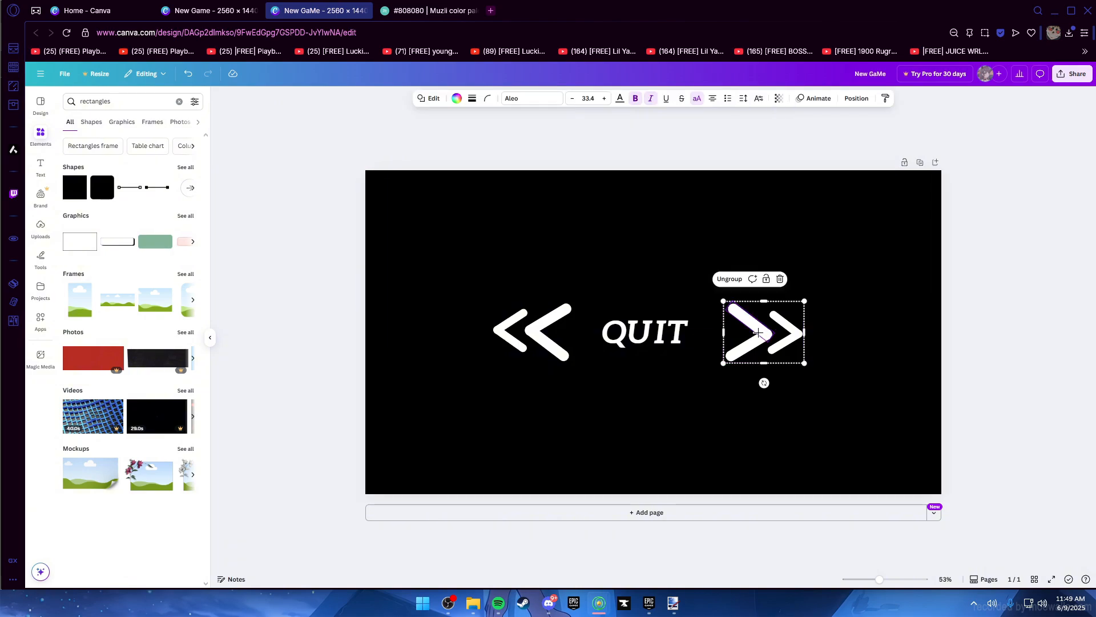
drag(757, 333, 727, 333)
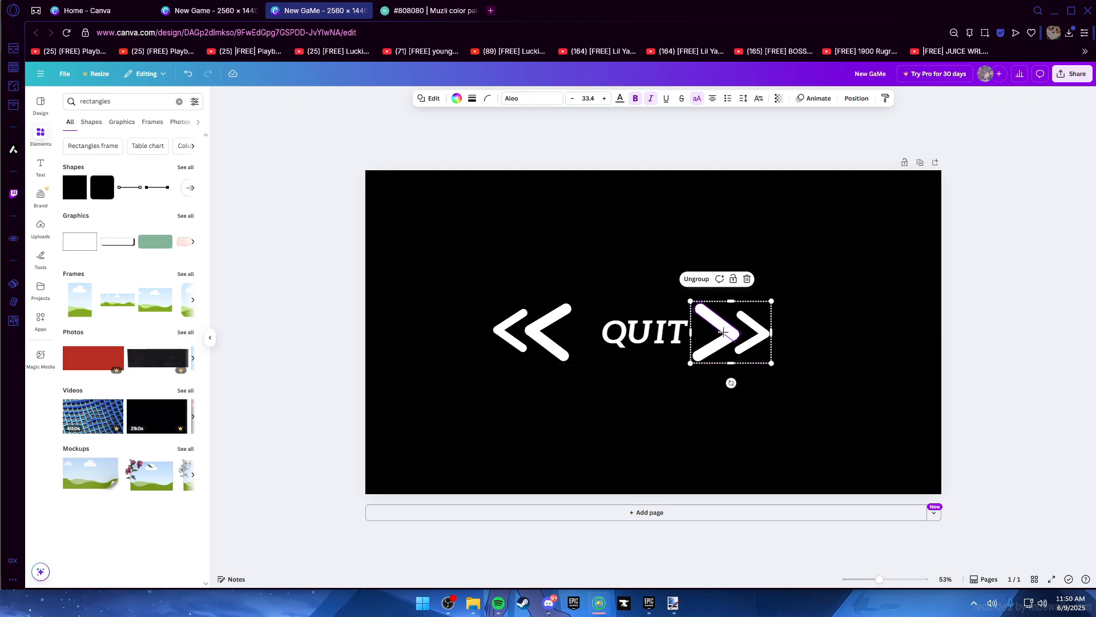
drag(526, 327, 549, 327)
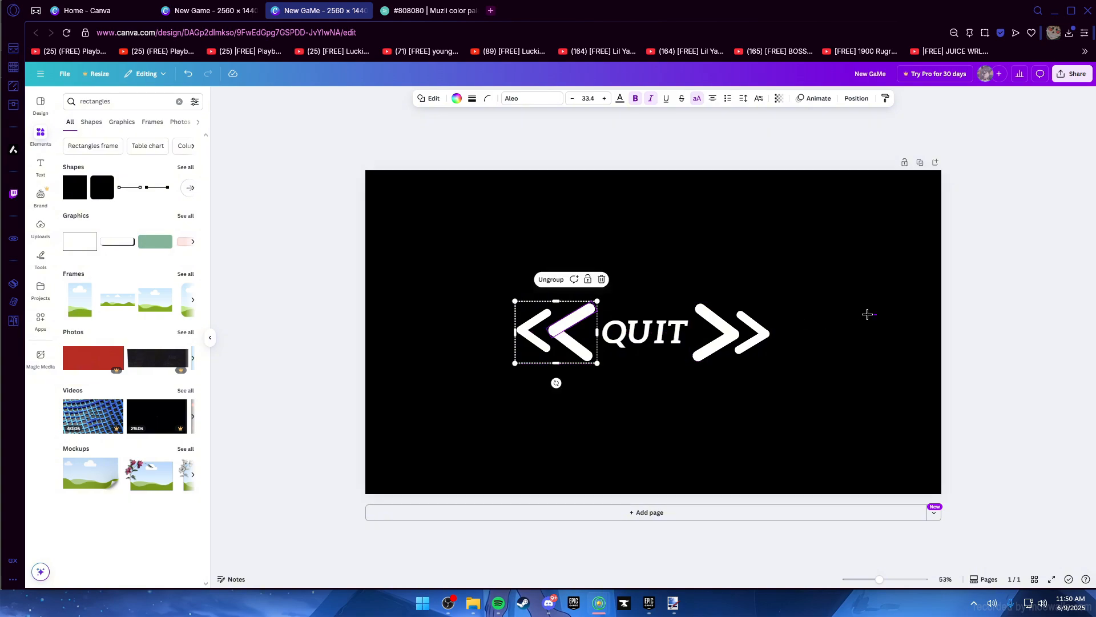
click(880, 433)
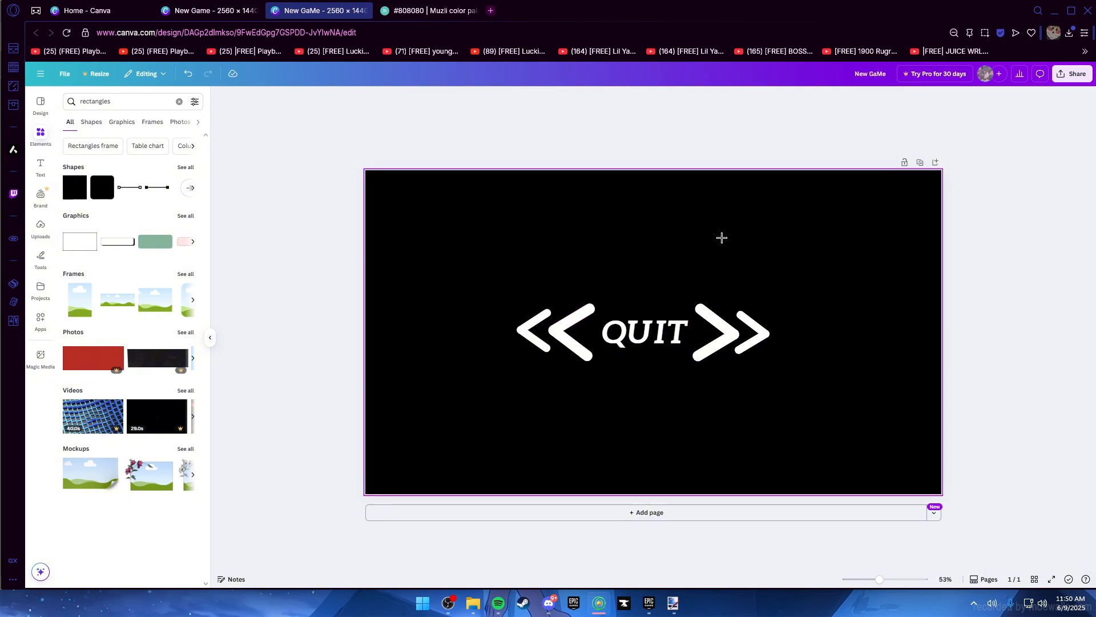
Select the QUIT text together with both double-arrow groups for copying
click(527, 349)
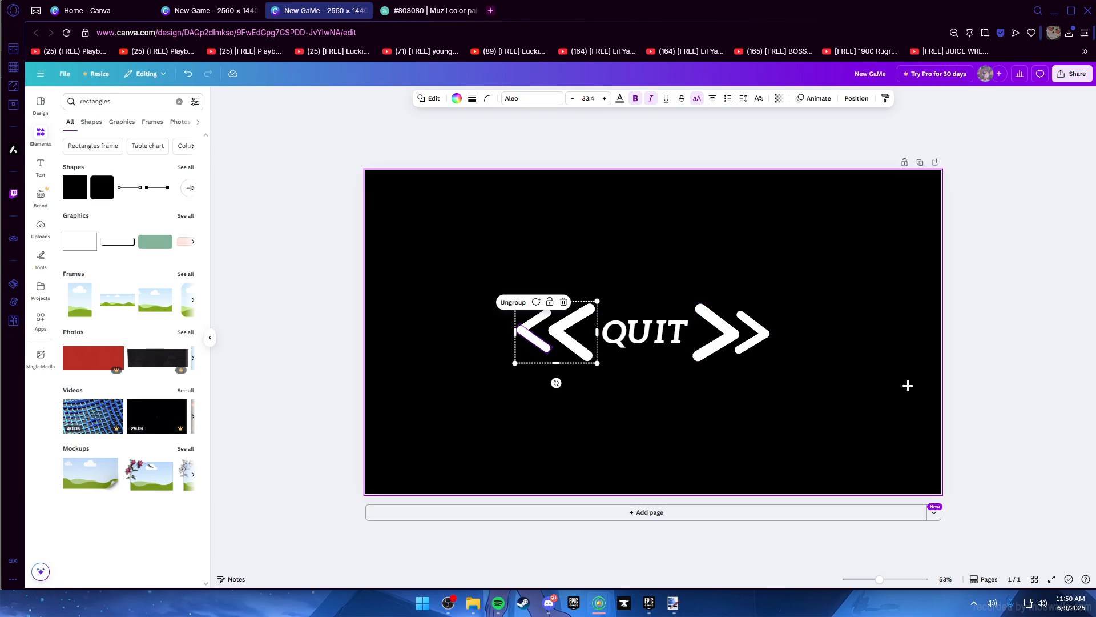
click(800, 251)
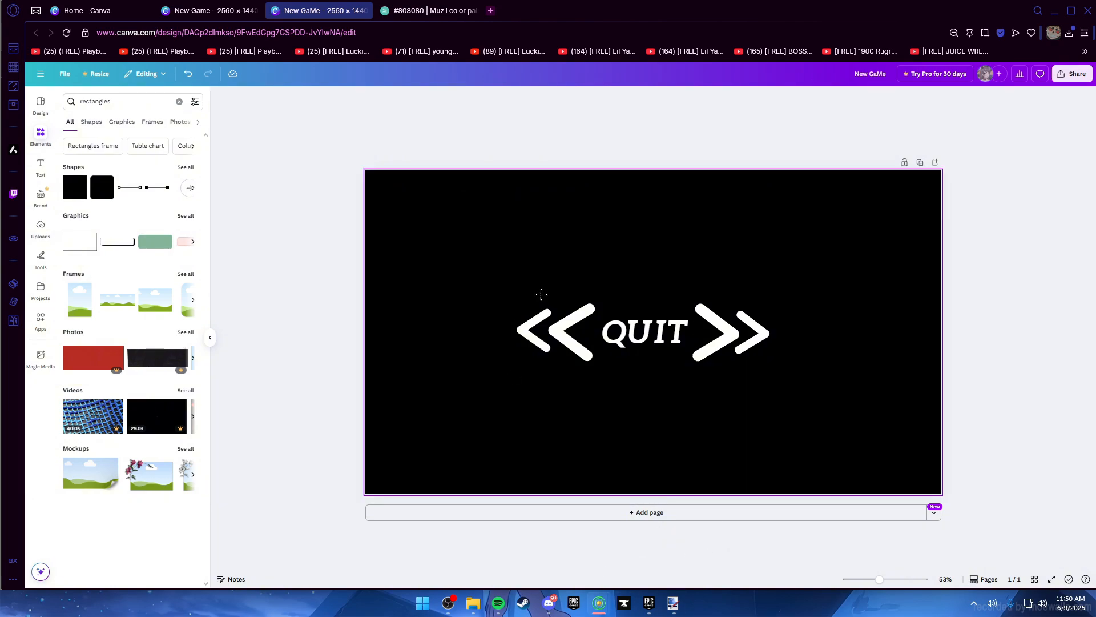
drag(513, 264, 838, 416)
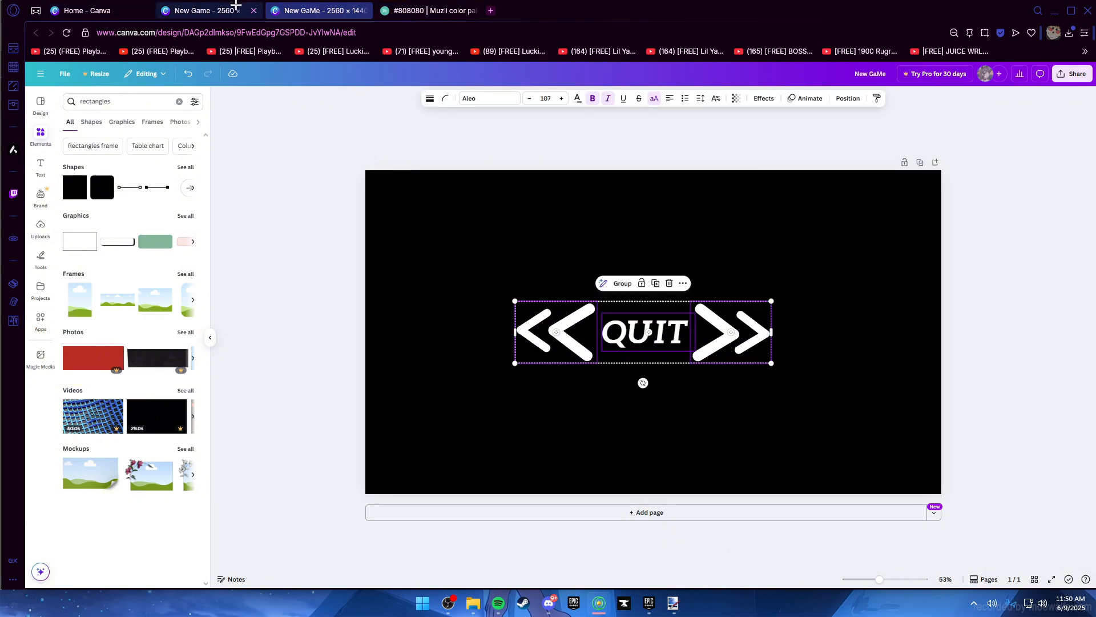
In the white New Game design, delete the old OPTIONS graphic and paste the QUIT graphic in its place
click(234, 10)
drag(722, 359, 833, 393)
key(Delete)
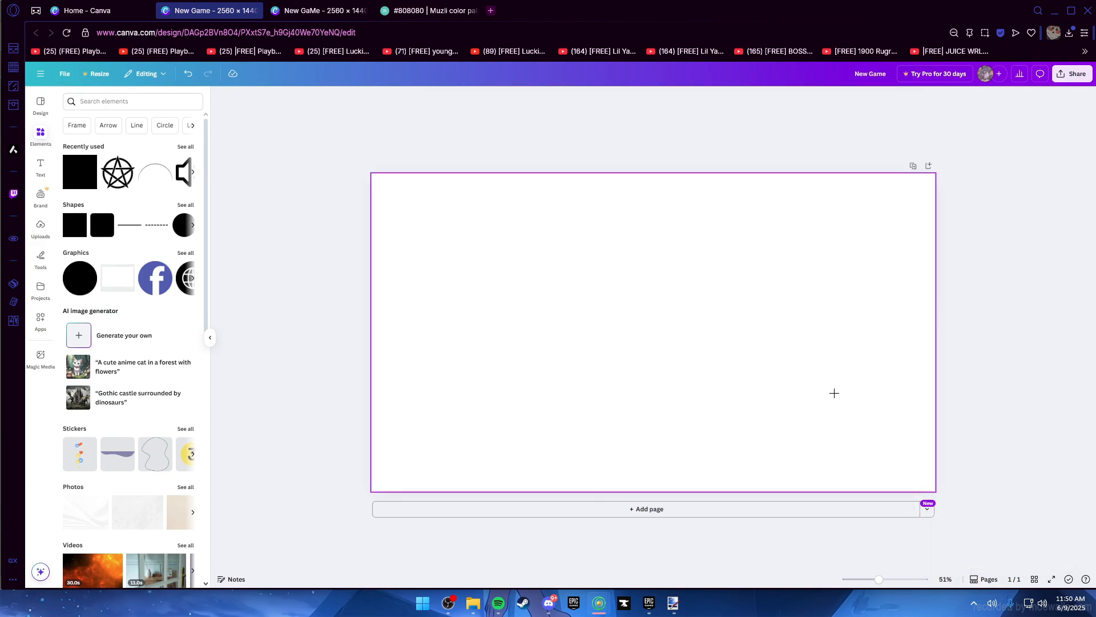
key(ctrl+z)
click(731, 386)
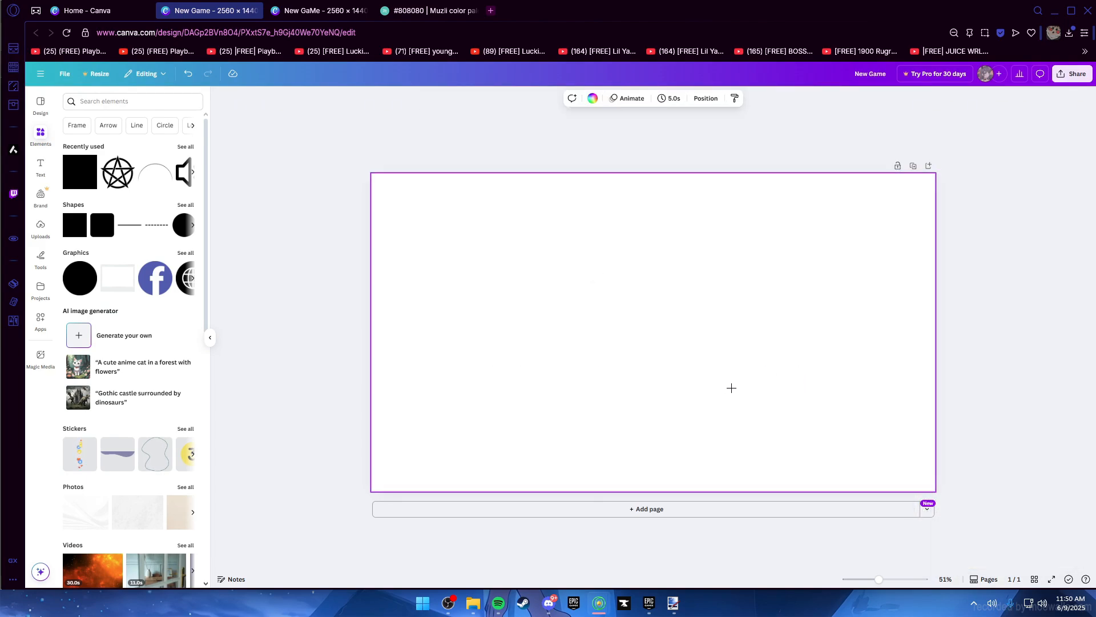
Recolour the pasted right double arrows grey
click(725, 303)
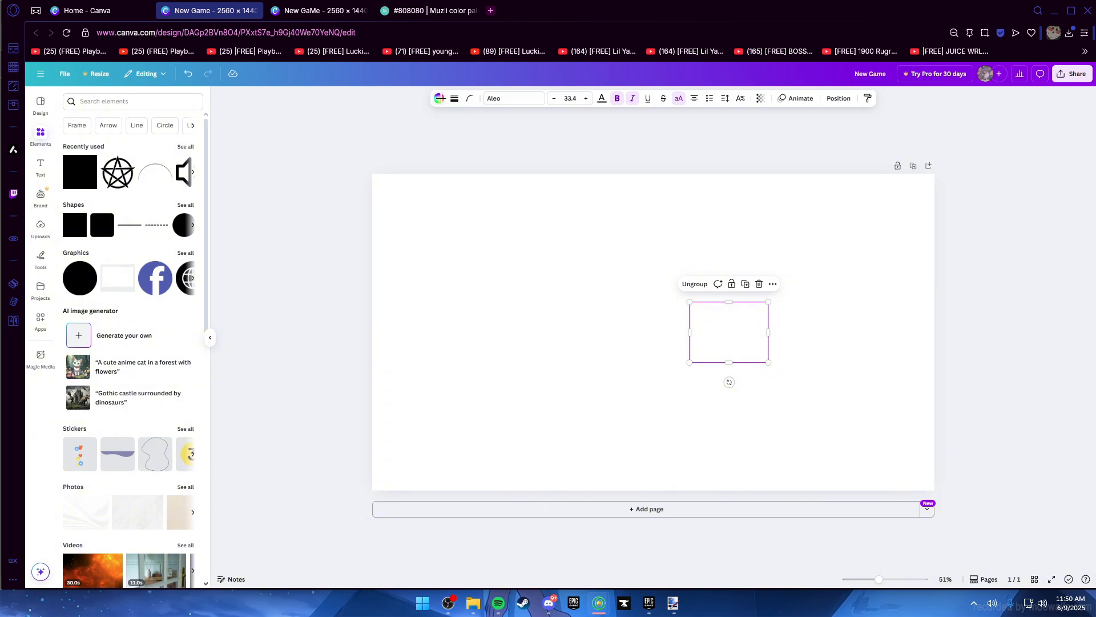
click(439, 98)
click(122, 164)
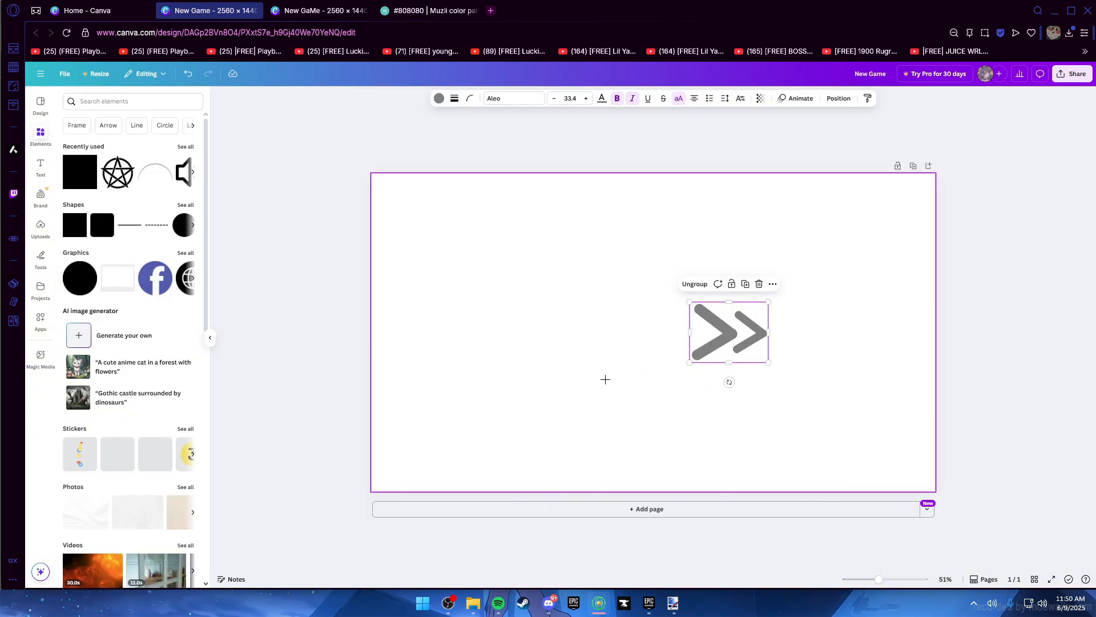
Recolour the pasted QUIT text grey in the white New Game design
drag(604, 381, 593, 263)
drag(644, 375, 421, 120)
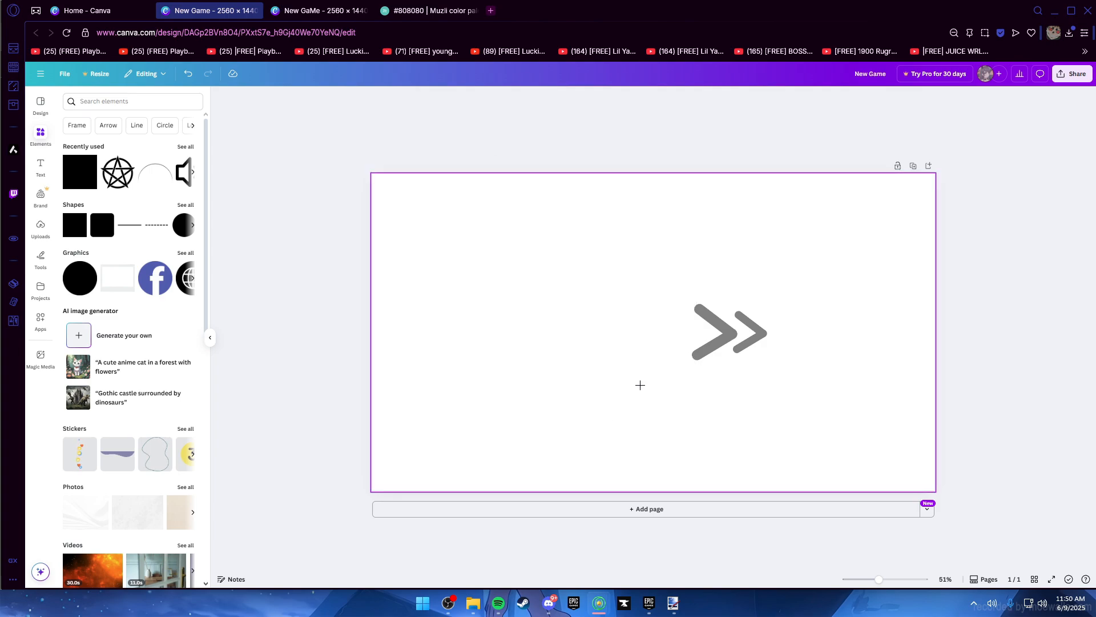
drag(641, 384, 599, 293)
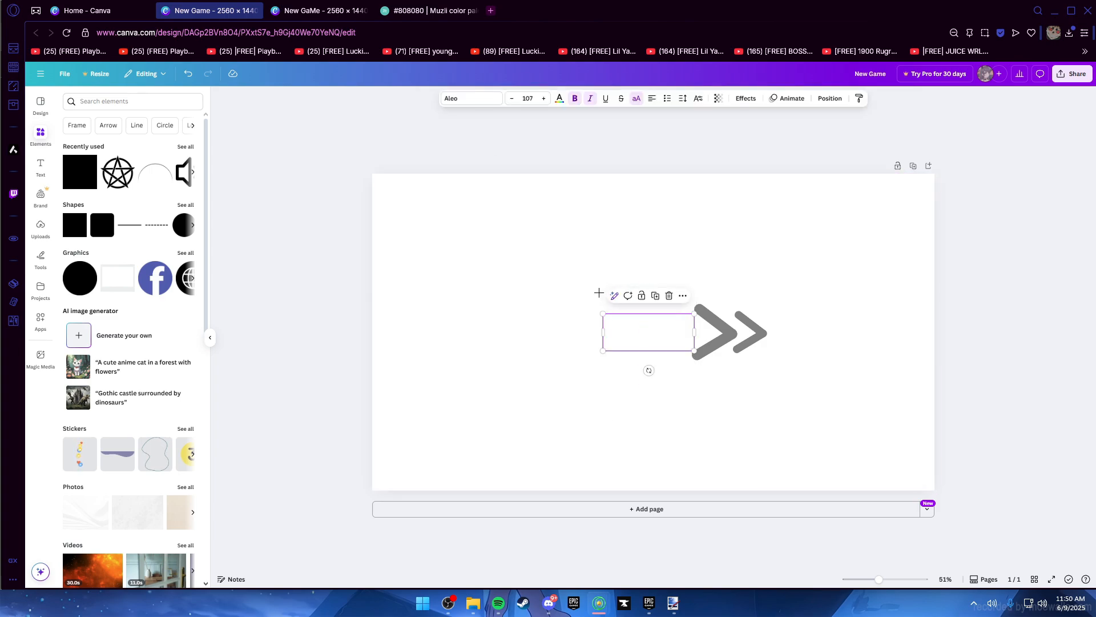
click(560, 101)
click(104, 160)
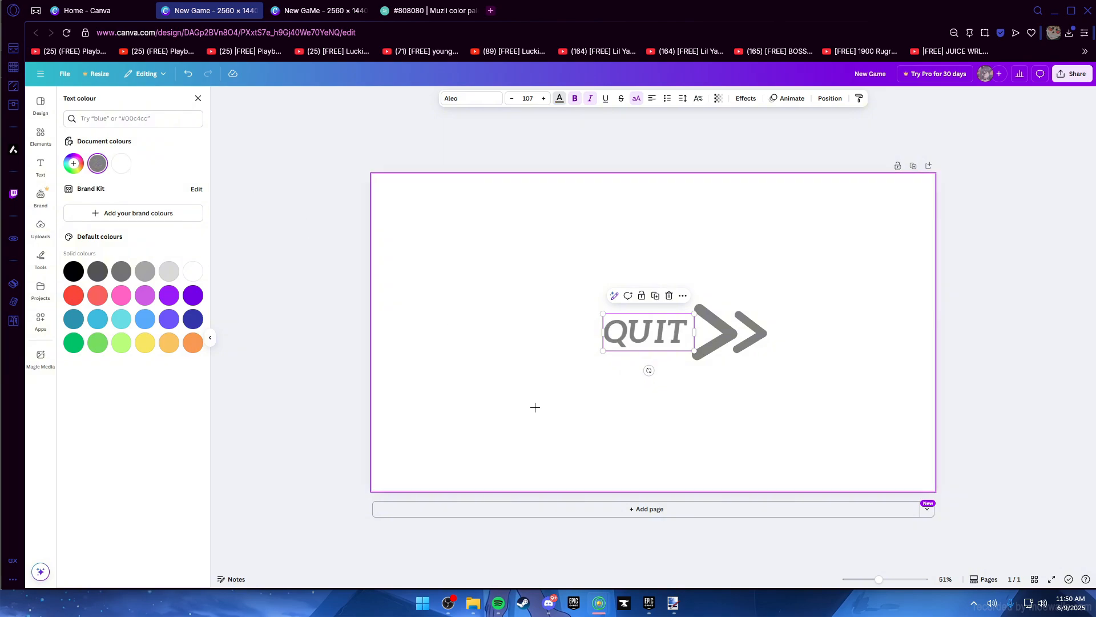
Recolour the left double arrows with the same document grey as the QUIT text
click(545, 337)
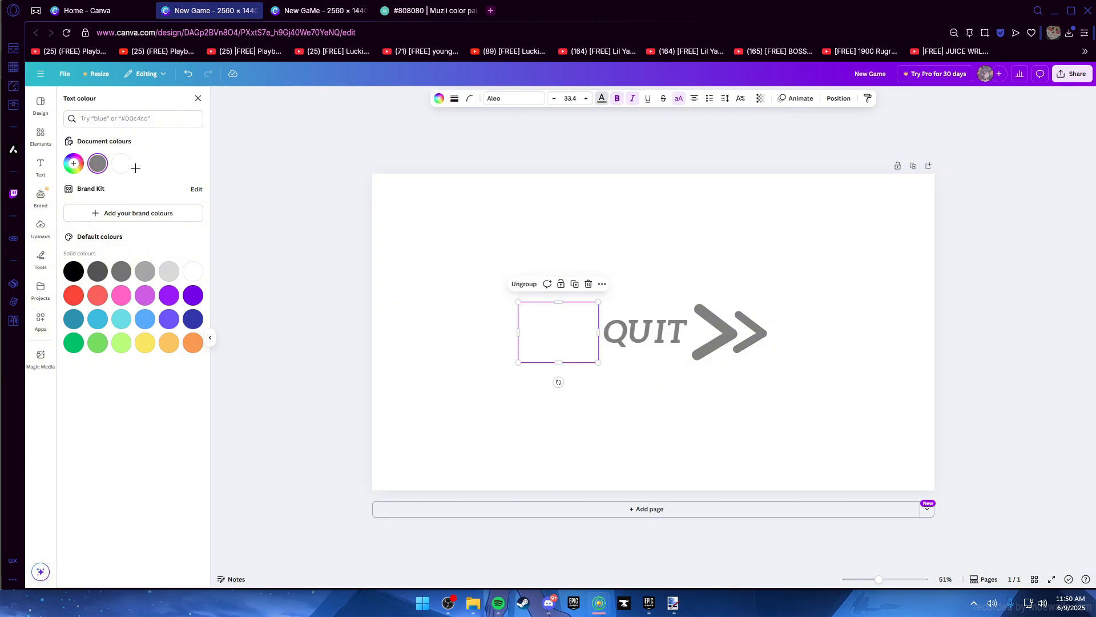
click(437, 99)
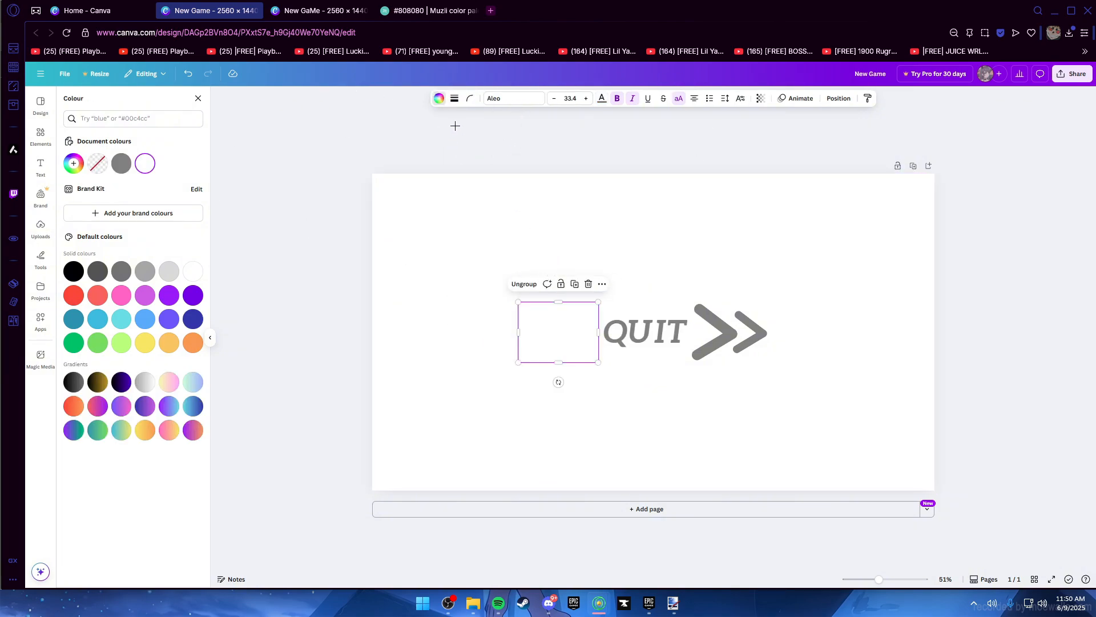
click(438, 98)
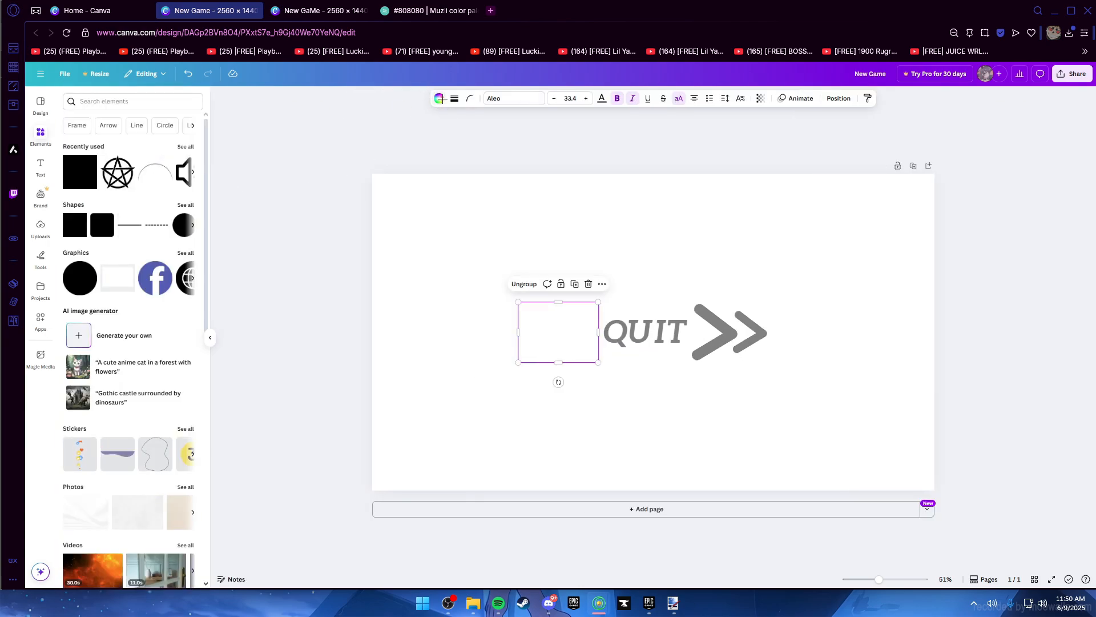
click(439, 98)
click(98, 163)
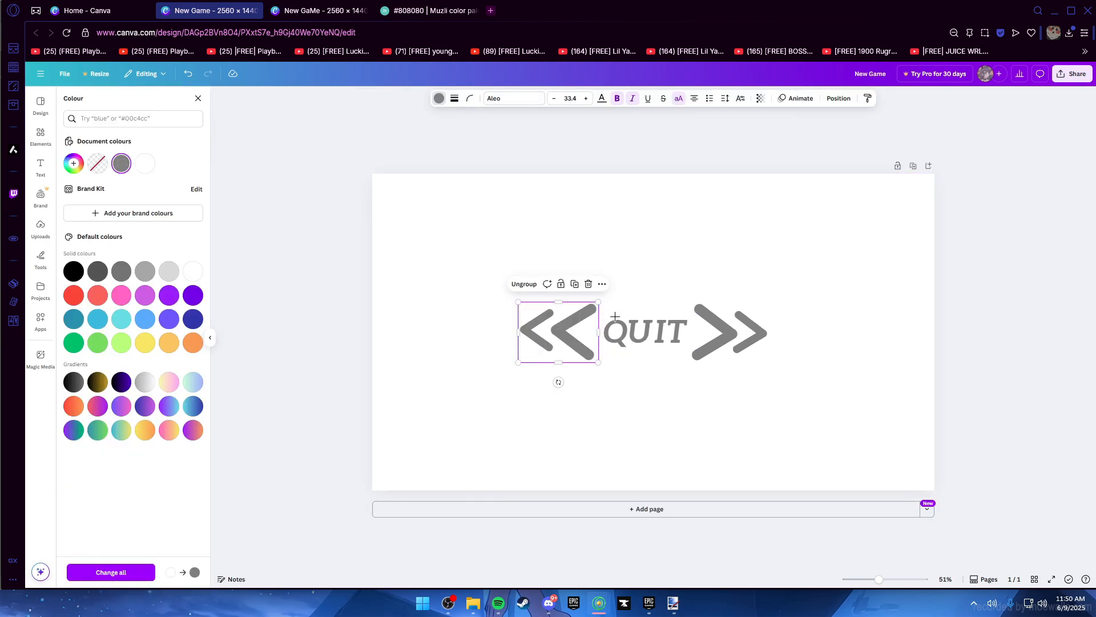
click(809, 406)
Download the white New Game design with the grey QUIT graphic as a PNG
click(288, 11)
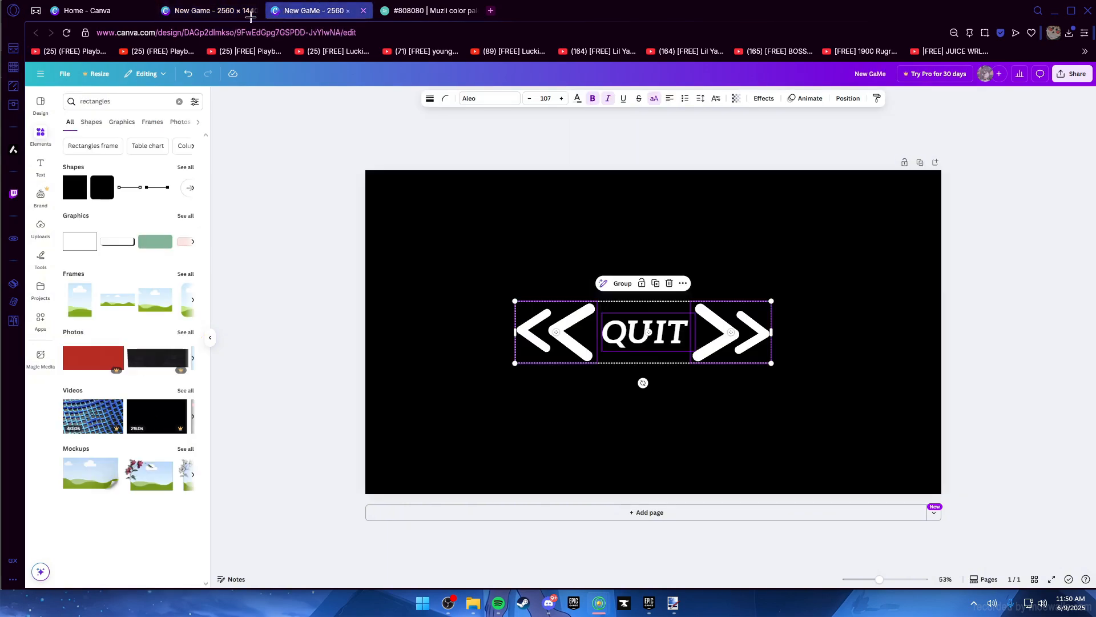
click(228, 16)
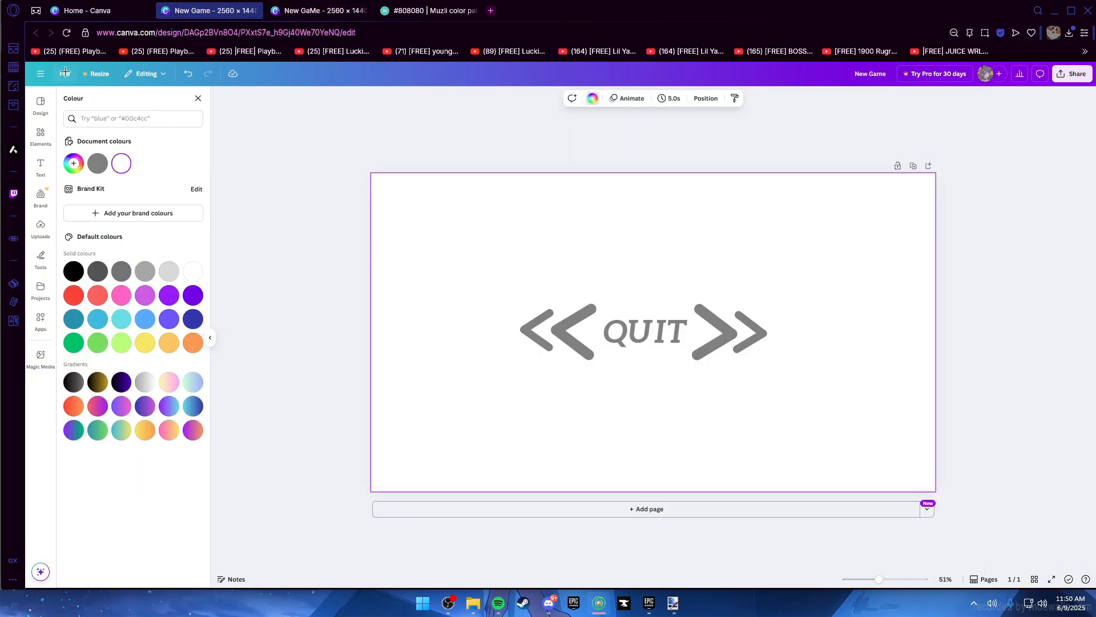
click(64, 74)
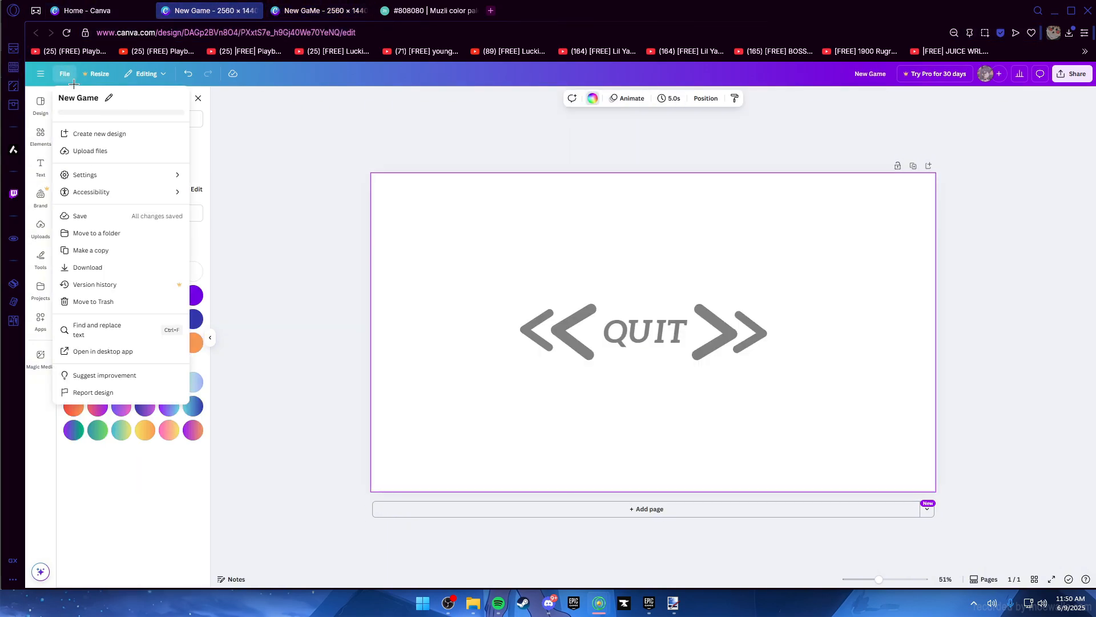
click(86, 266)
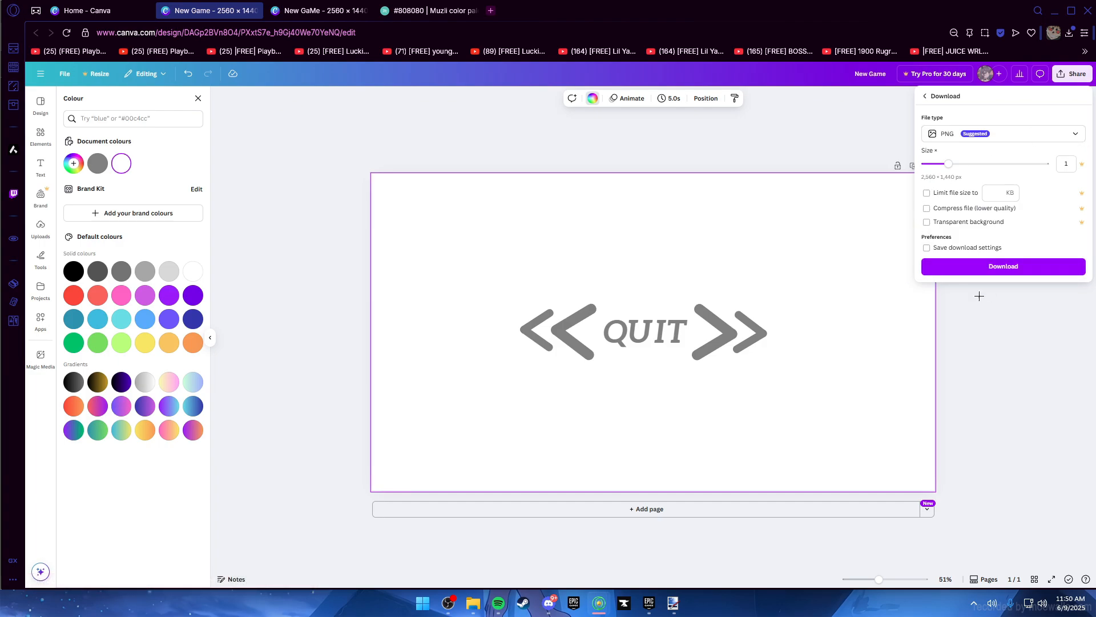
click(980, 266)
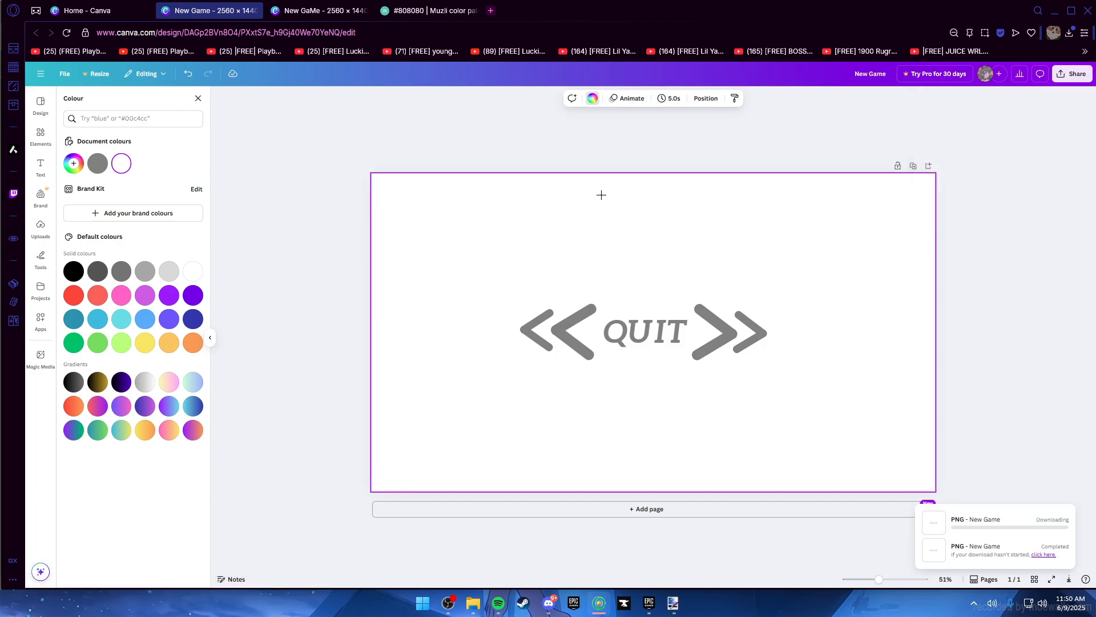
Download the black New GaMe design with the white QUIT graphic as a PNG
click(319, 10)
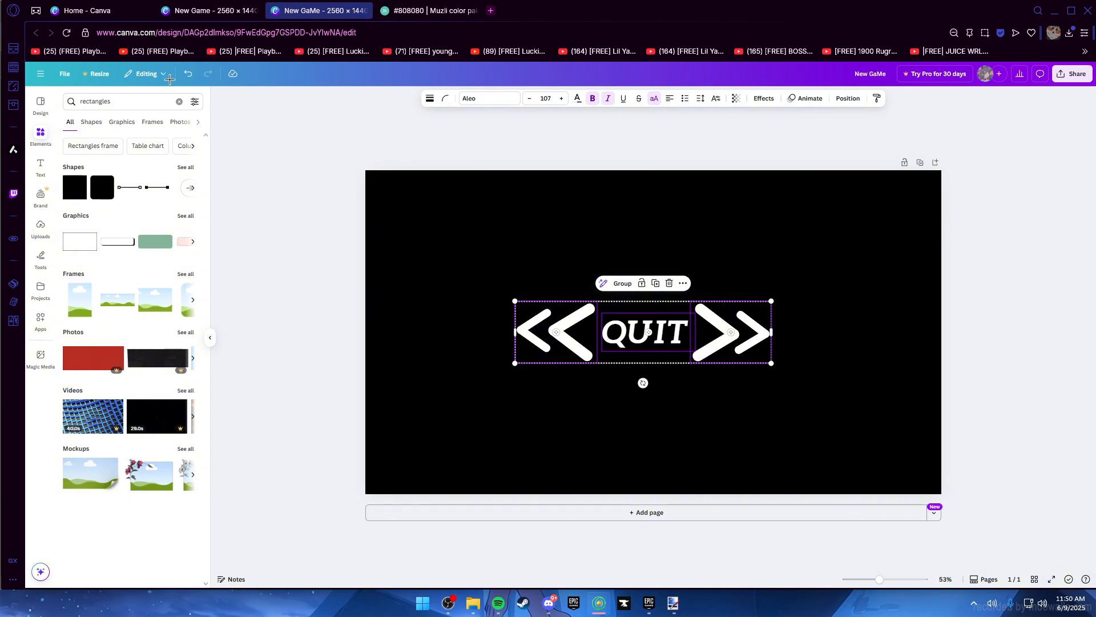
click(66, 79)
click(86, 266)
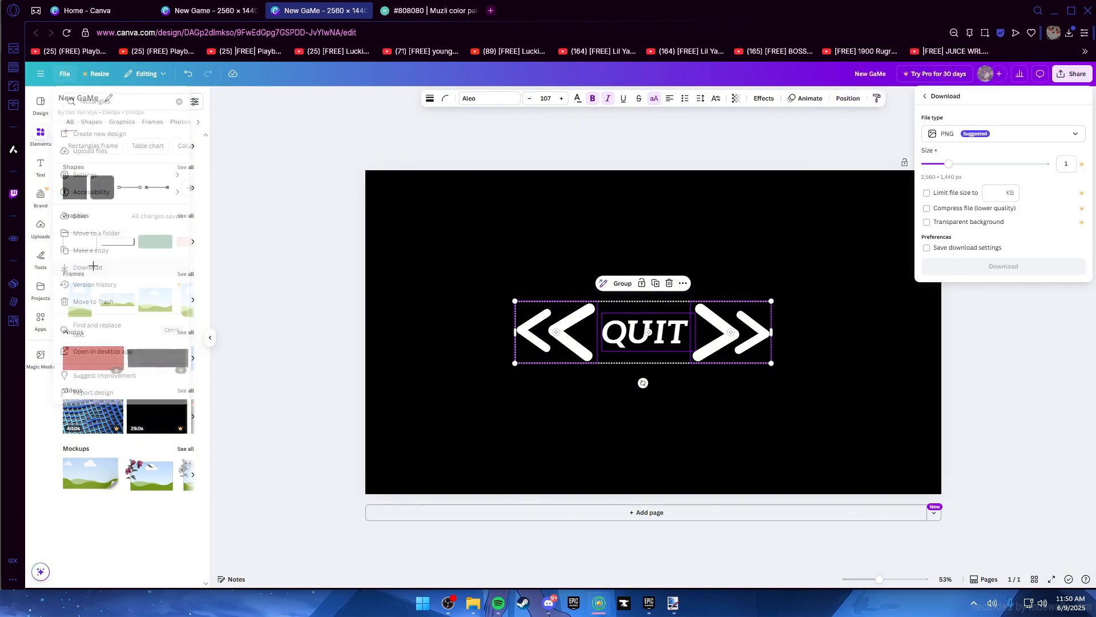
click(973, 266)
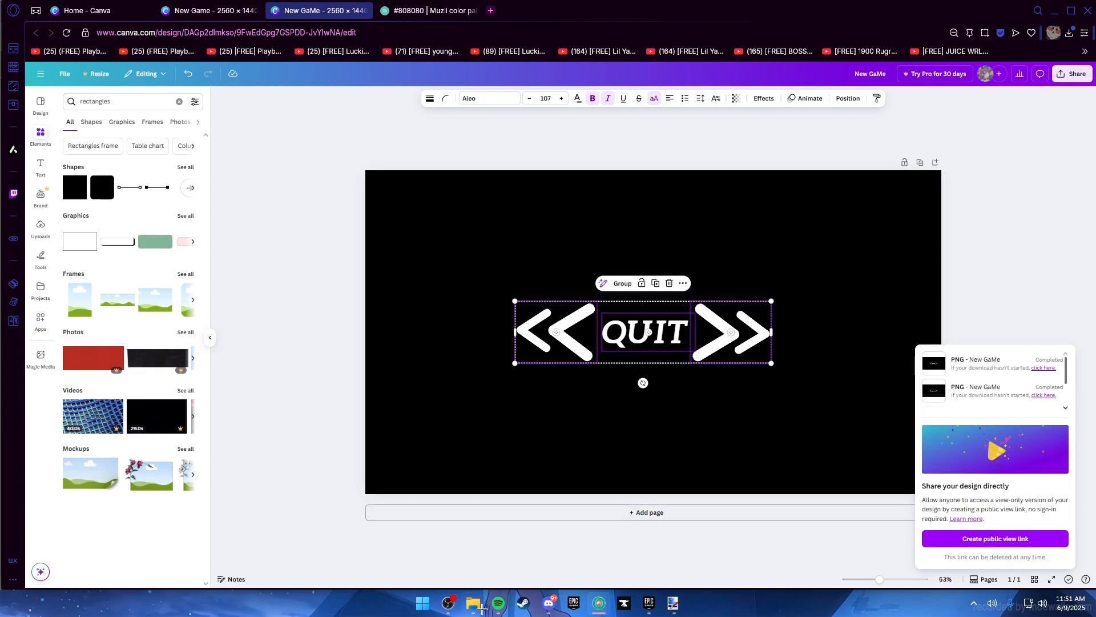
Switch to File Explorer and show the Main menu folder next to the Downloads folder
mouse_move(473, 603)
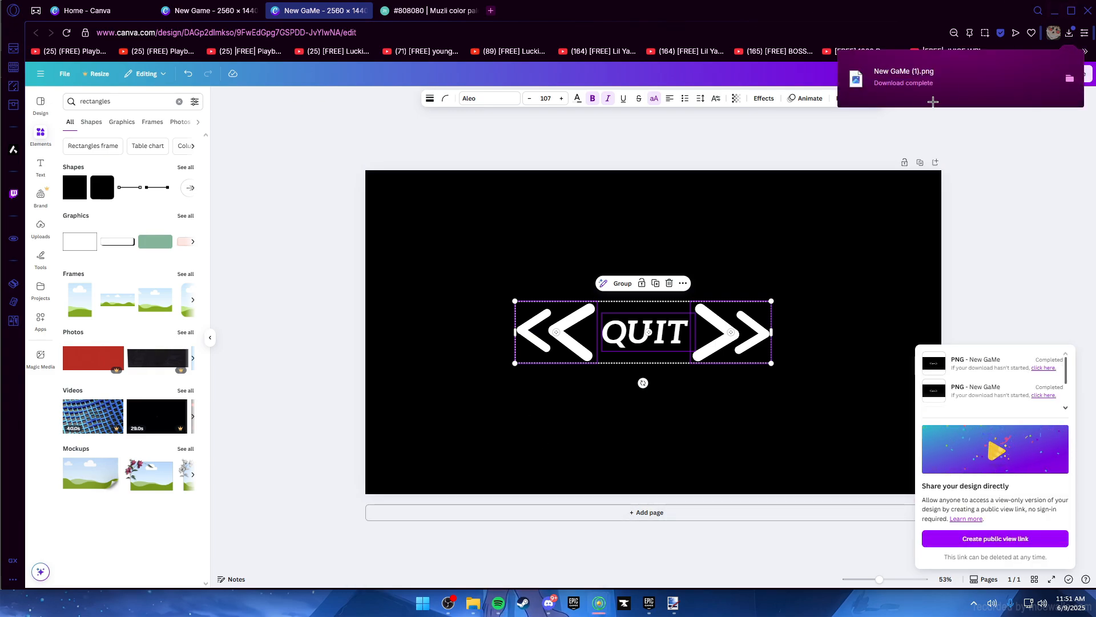
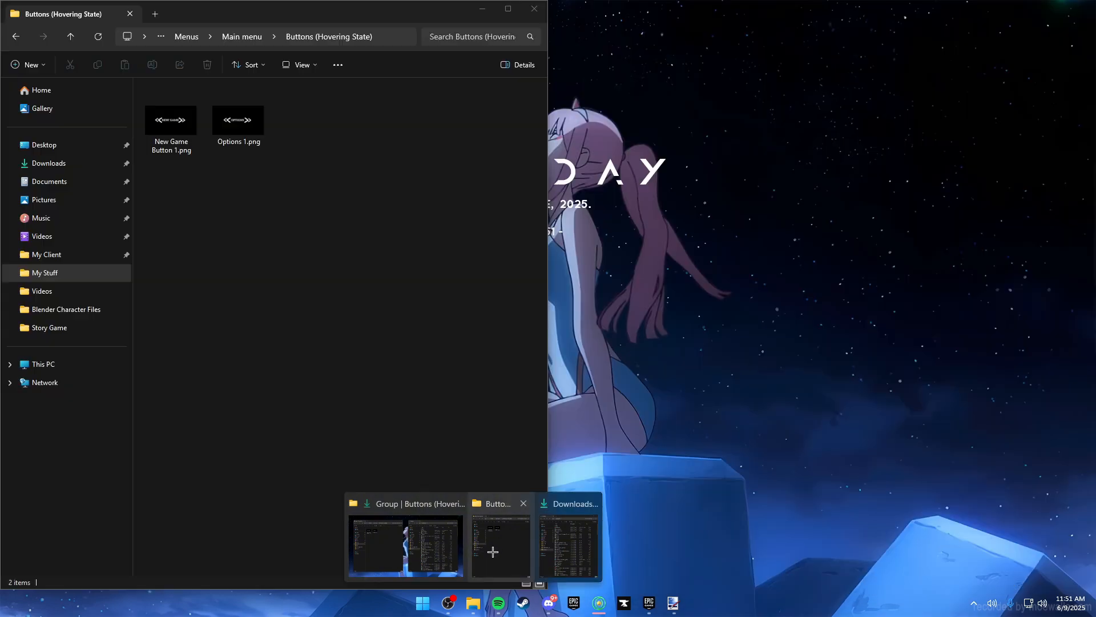
click(494, 547)
click(500, 604)
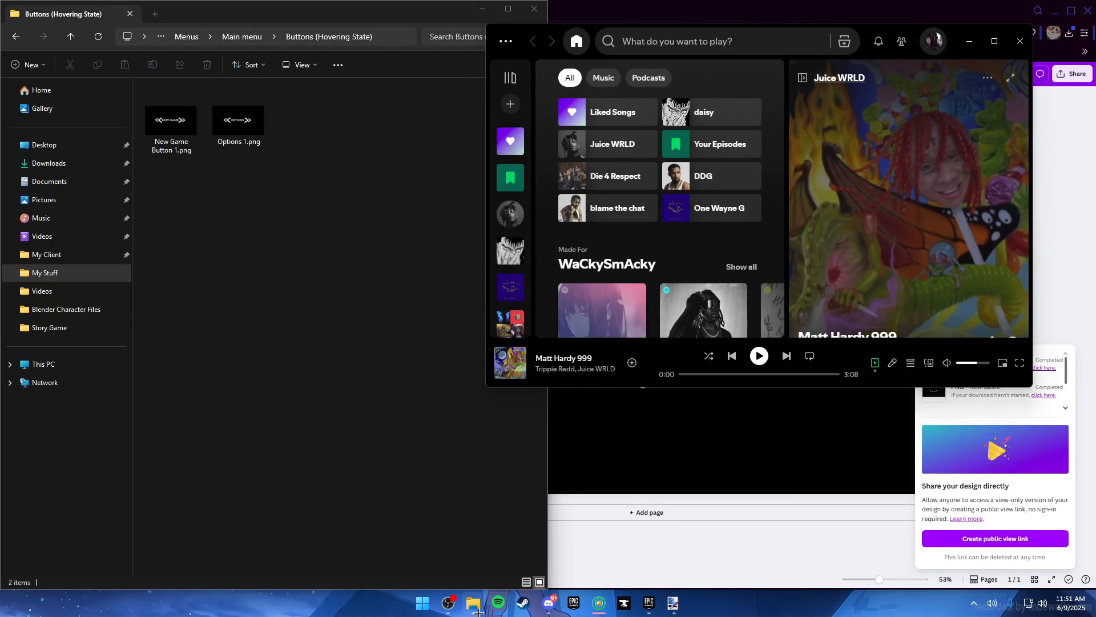
click(473, 604)
click(568, 522)
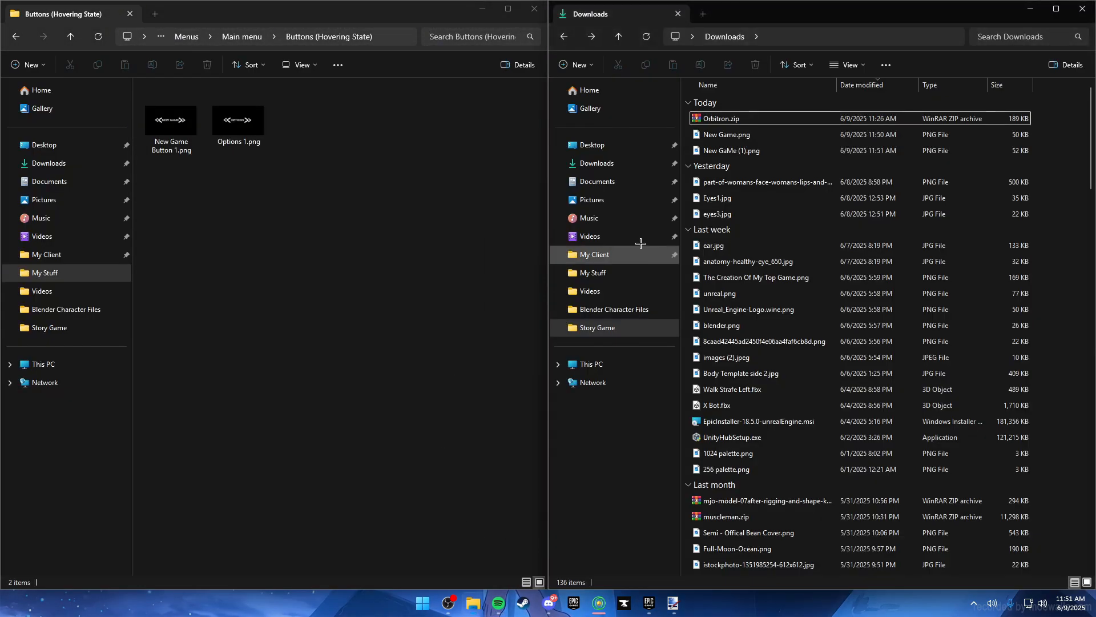
click(337, 205)
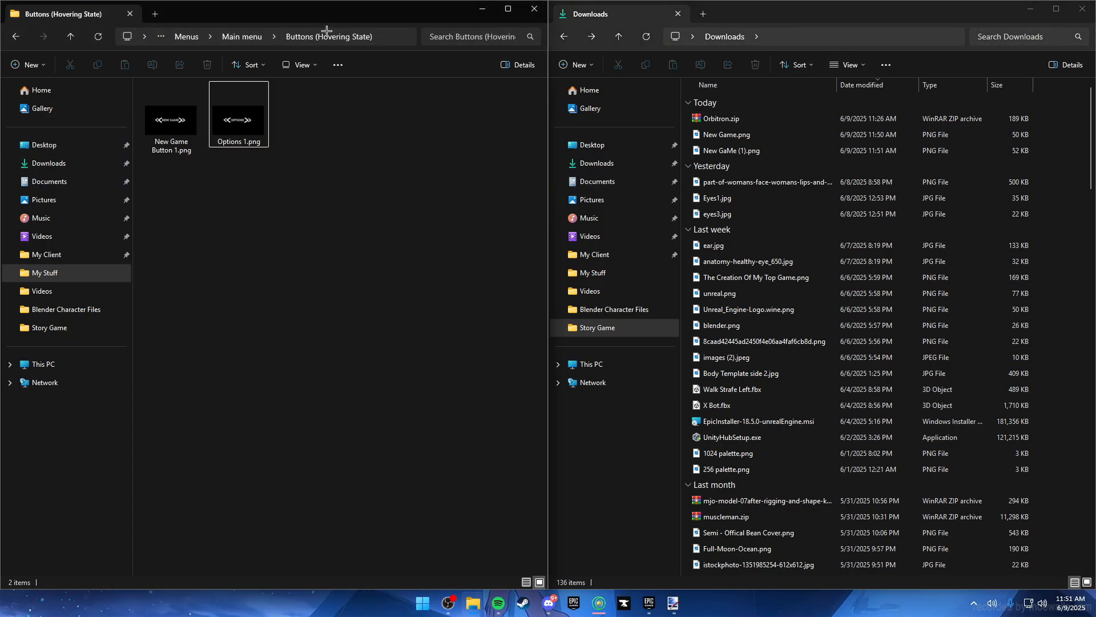
click(242, 36)
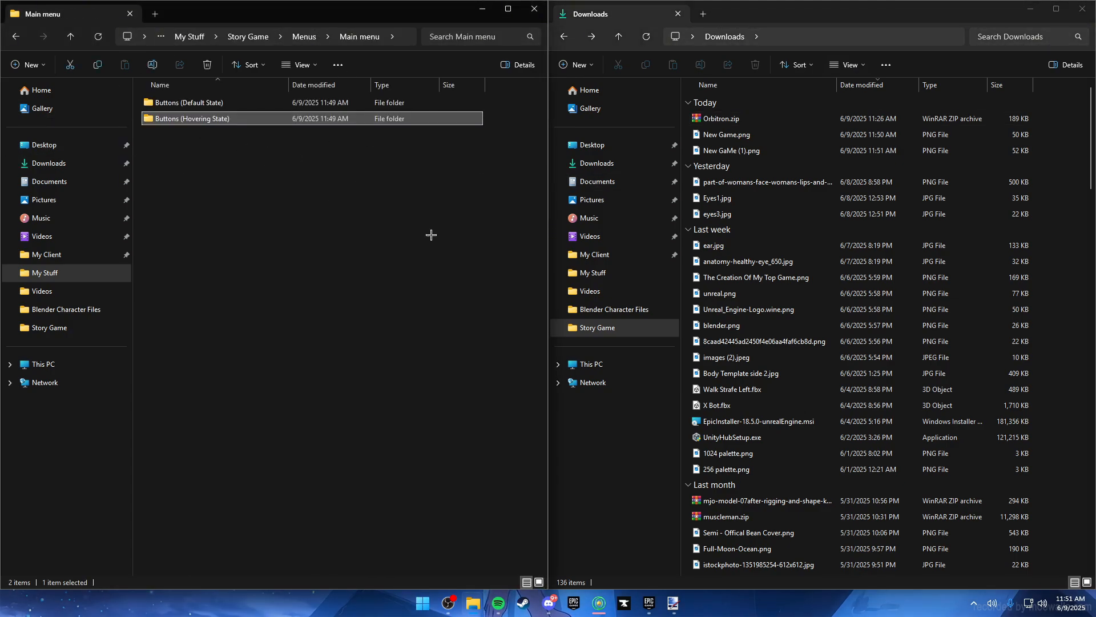
Preview New Game.png in Downloads to check its graphic, and rename the file as Quit
double_click(724, 135)
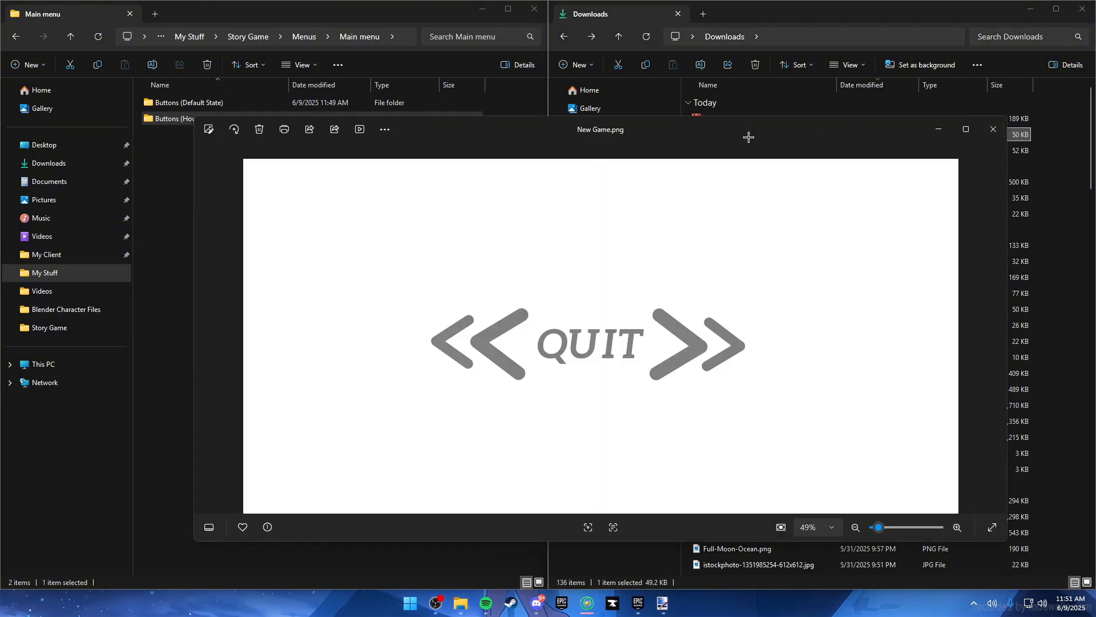
click(998, 132)
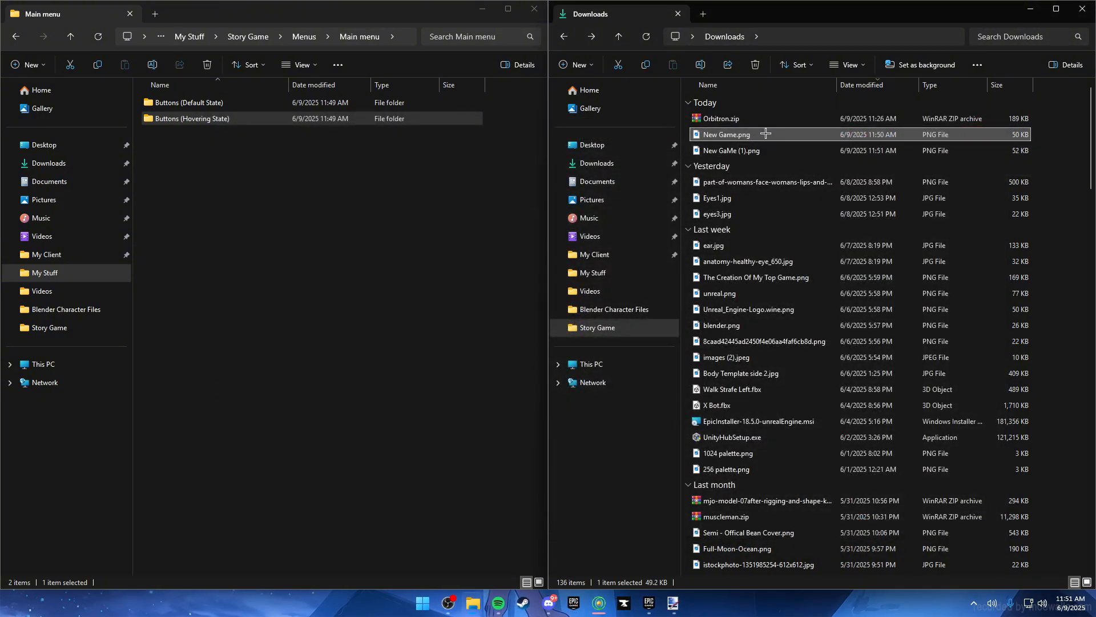
double_click(763, 134)
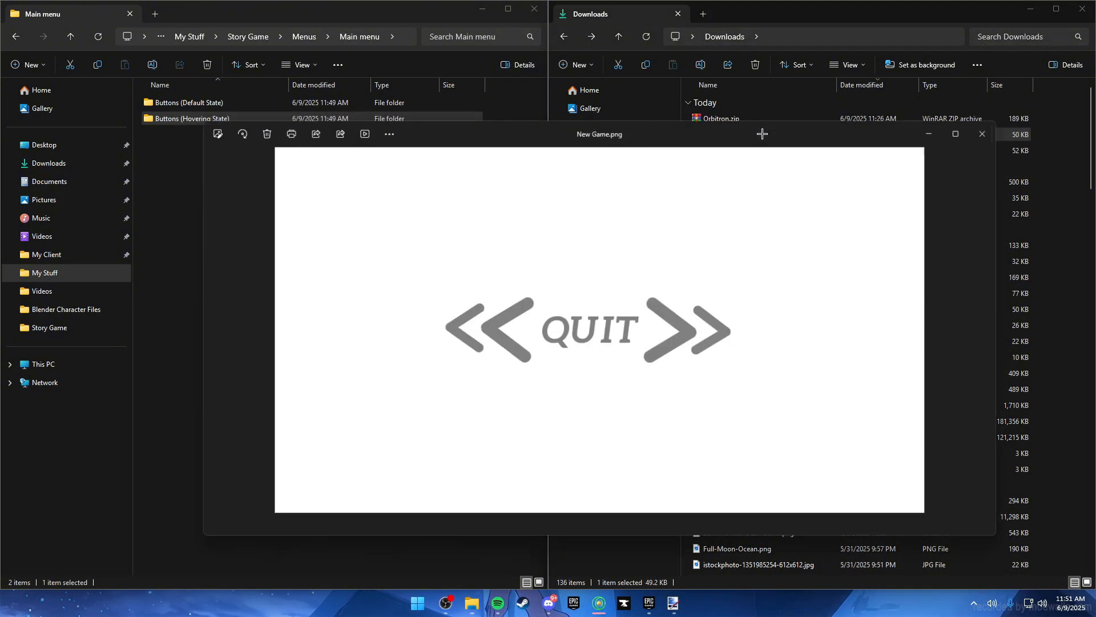
click(990, 129)
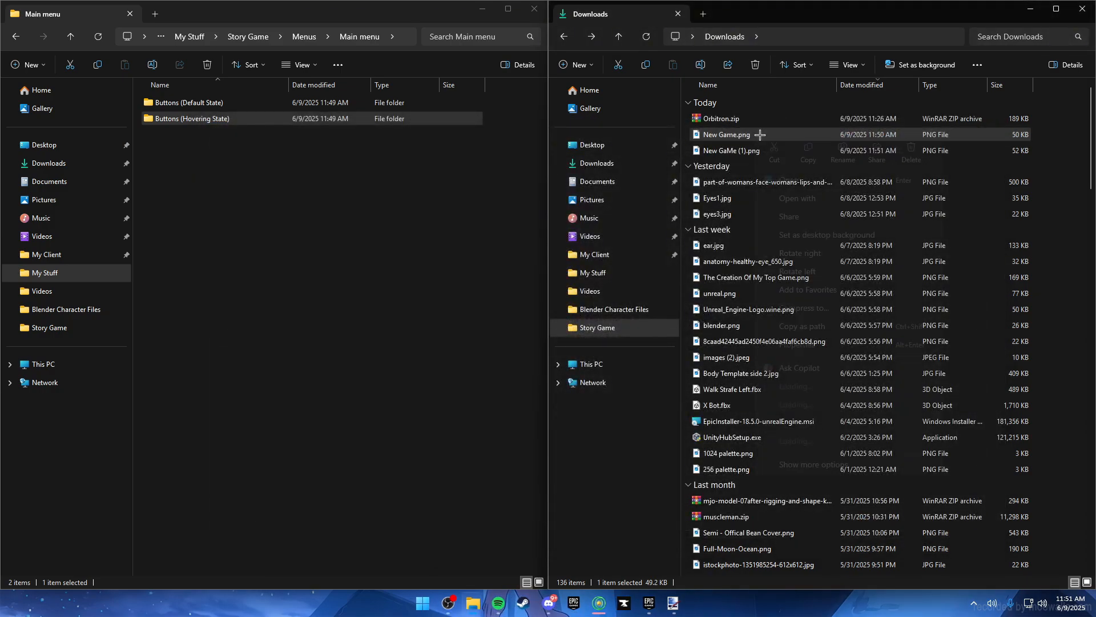
right_click(757, 136)
click(840, 153)
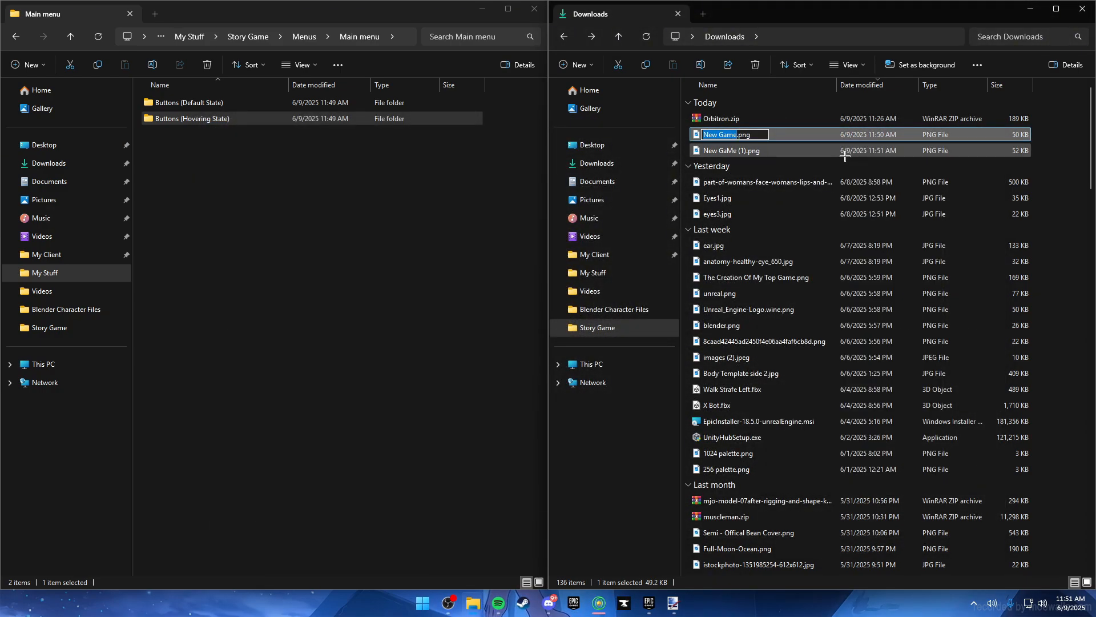
key(Return)
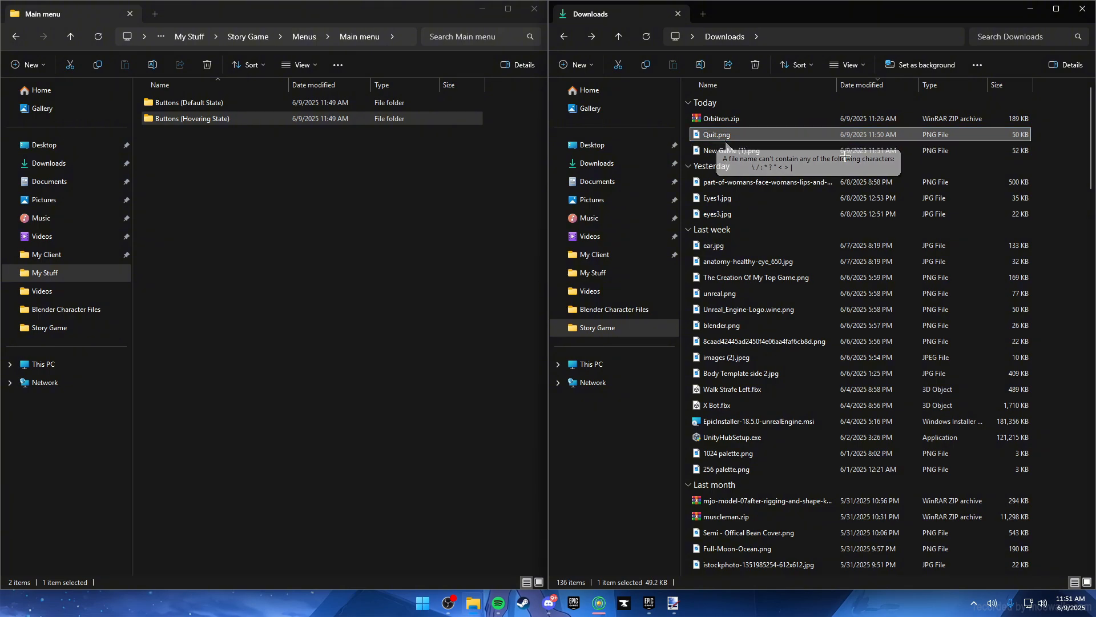
Move Quit.png into the Buttons (Default State) folder and check the folder's contents
drag(758, 134, 277, 106)
double_click(277, 105)
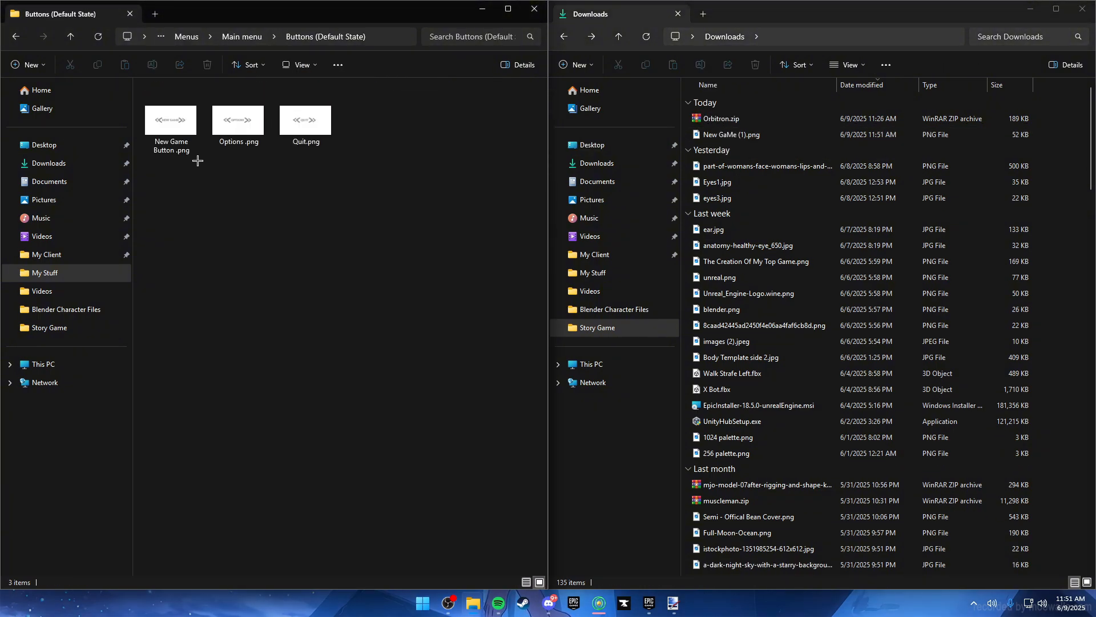
click(13, 40)
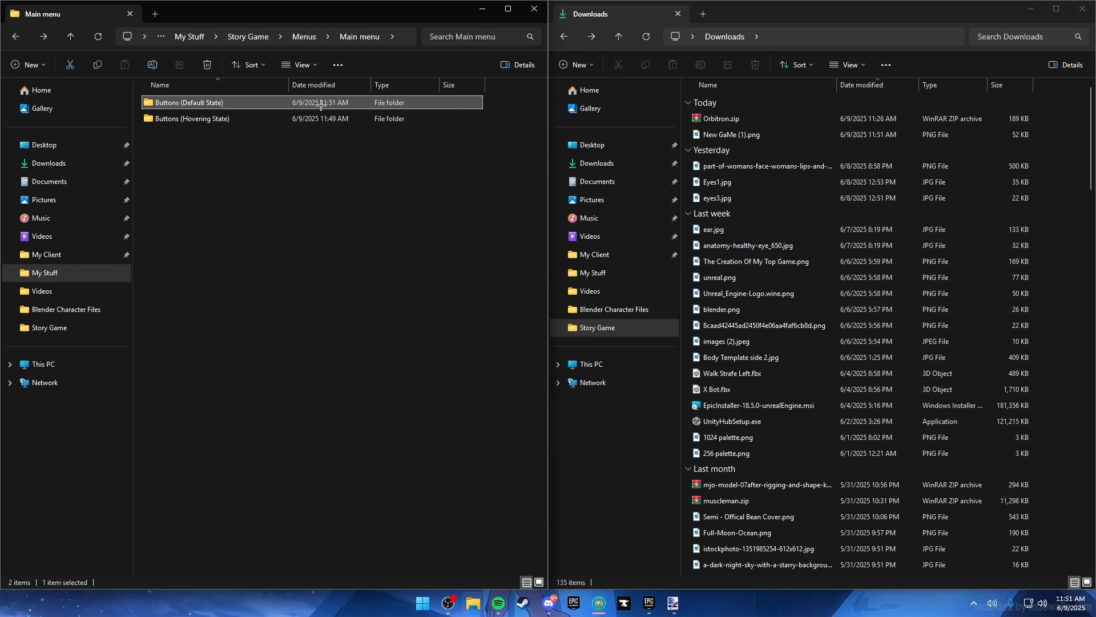
Rename New GaMe (1).png in Downloads as Quit 1 and move it into the Buttons (Hovering State) folder
double_click(188, 115)
double_click(762, 133)
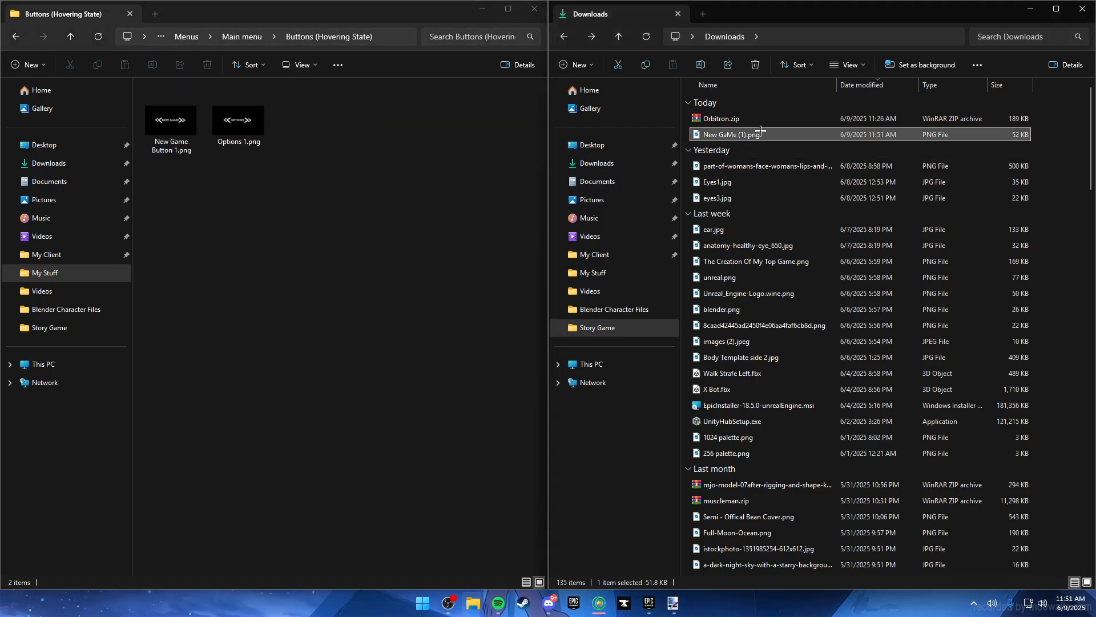
click(997, 129)
right_click(742, 136)
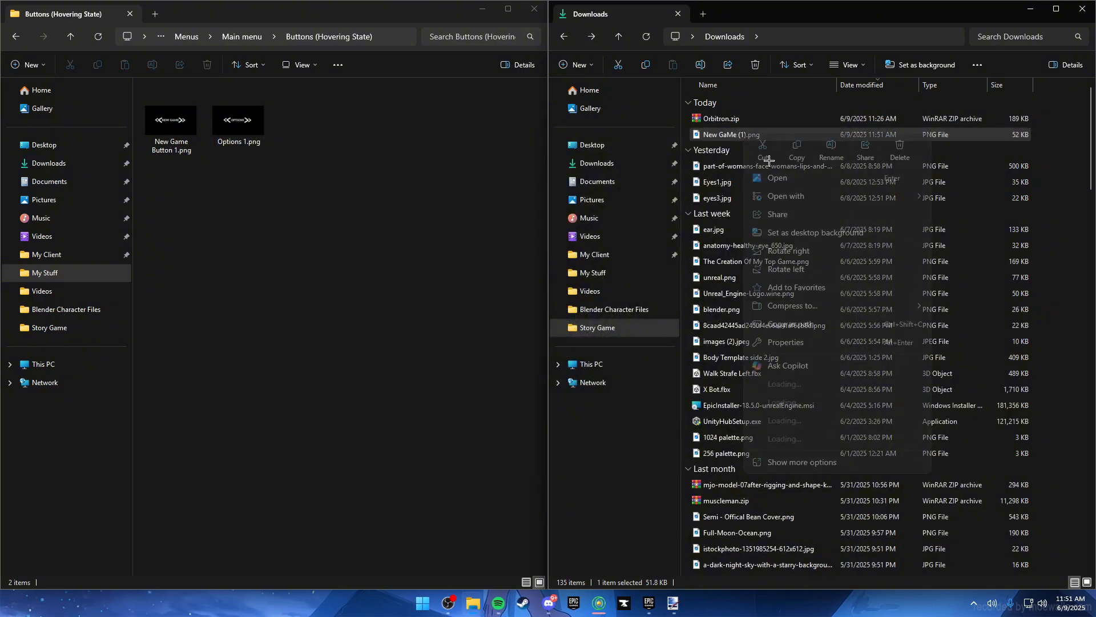
click(754, 147)
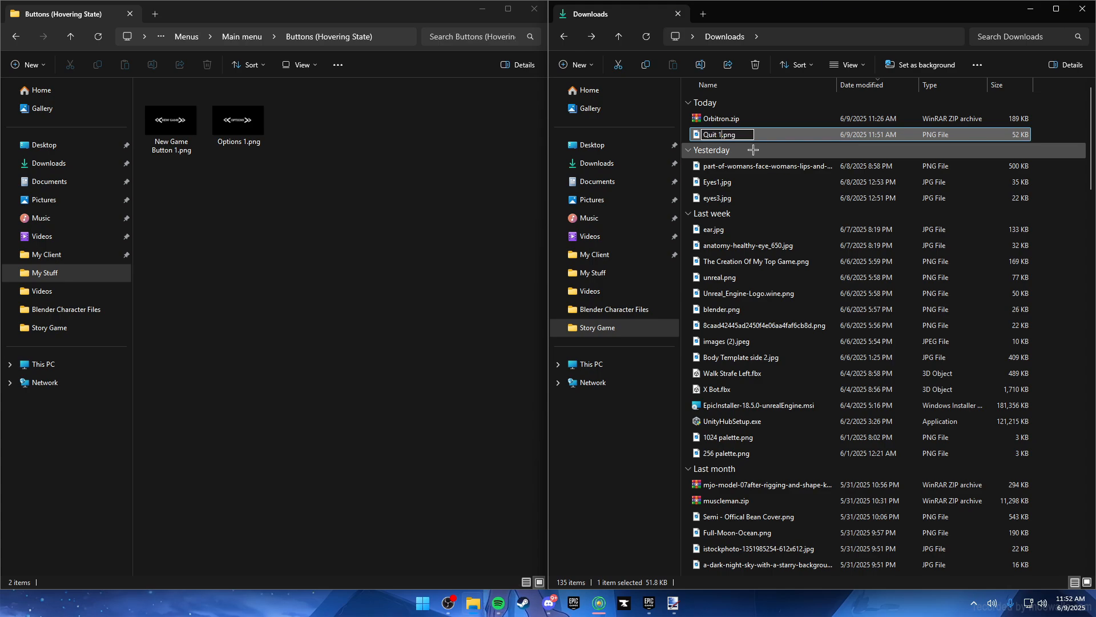
key(Return)
drag(722, 134, 311, 132)
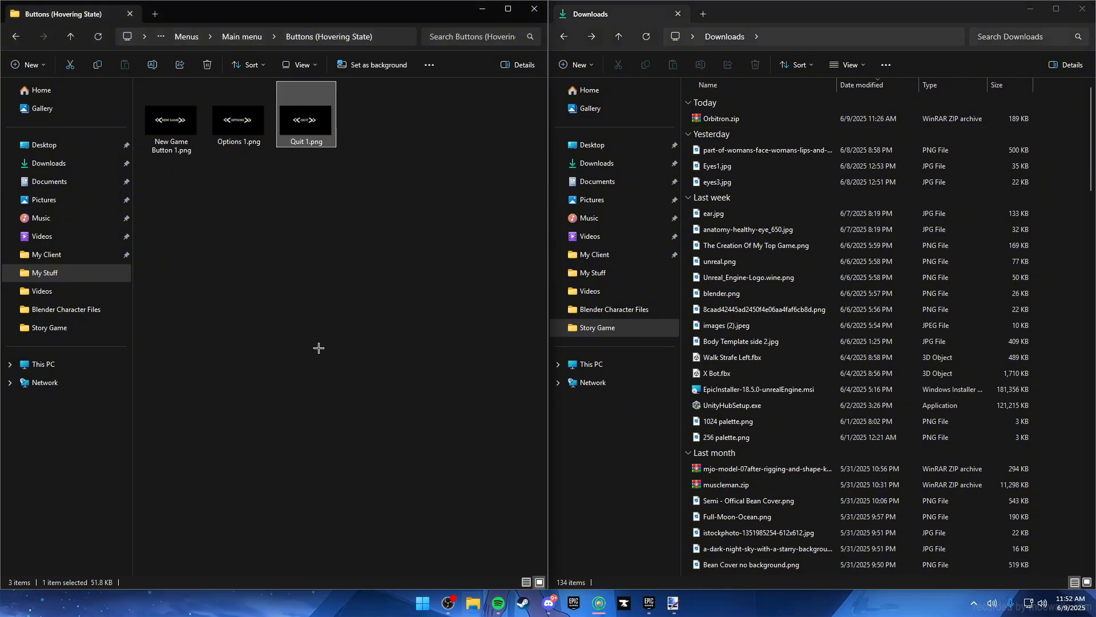
click(239, 179)
Select and copy Options 1.png and Quit 1.png in the Buttons (Hovering State) folder
click(12, 39)
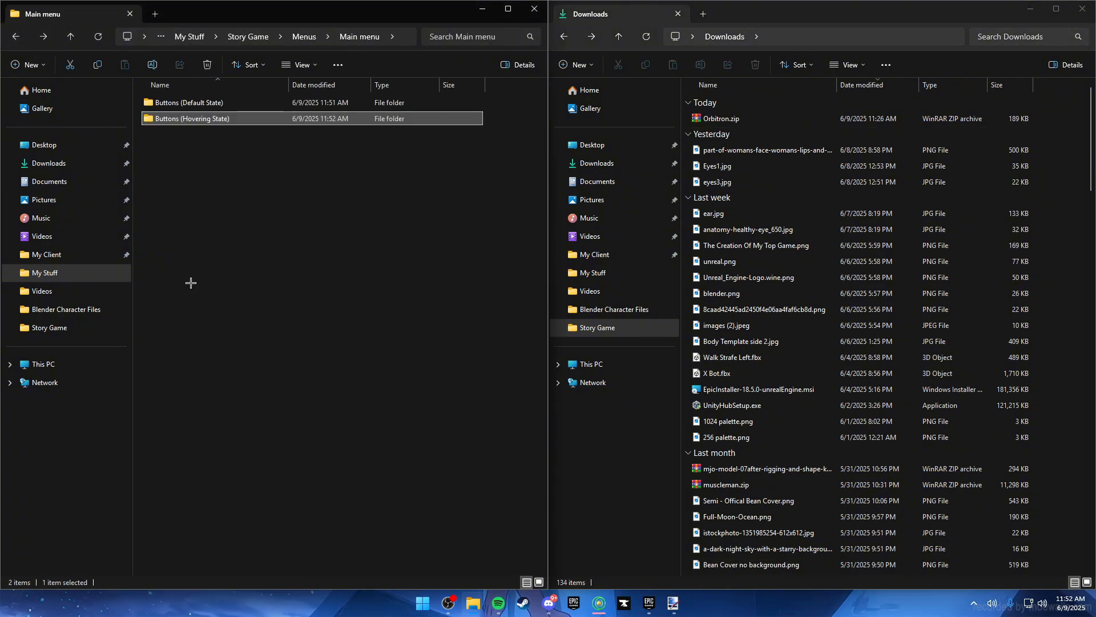
double_click(245, 115)
drag(223, 206, 323, 117)
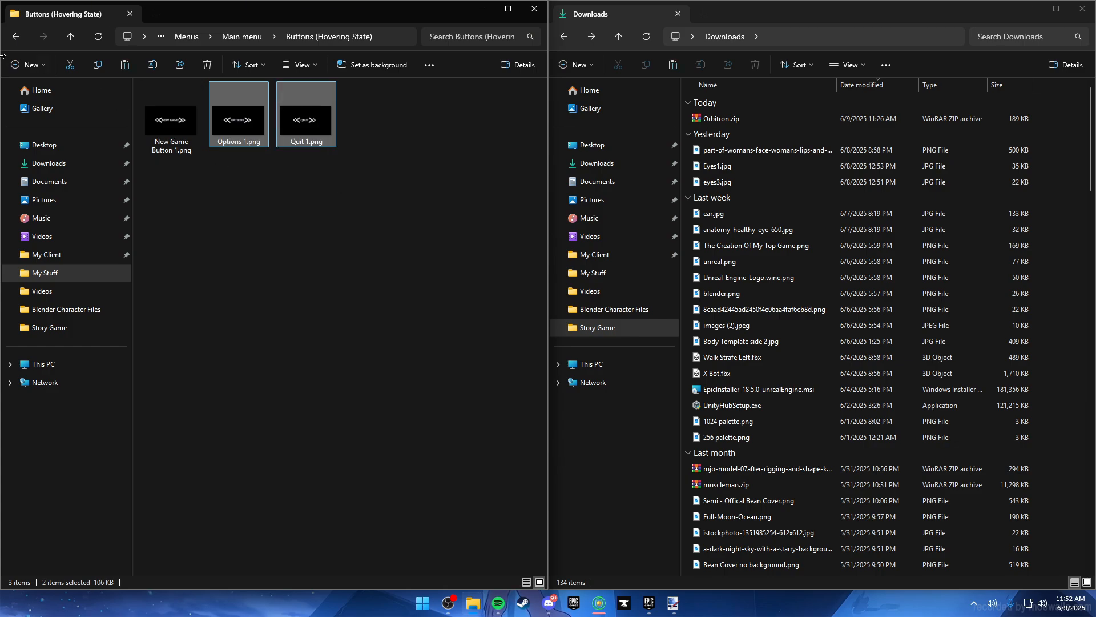
Paste the copied Options 1.png and Quit 1.png into the Pause menu's Buttons (Hovering State) folder
click(10, 38)
double_click(207, 114)
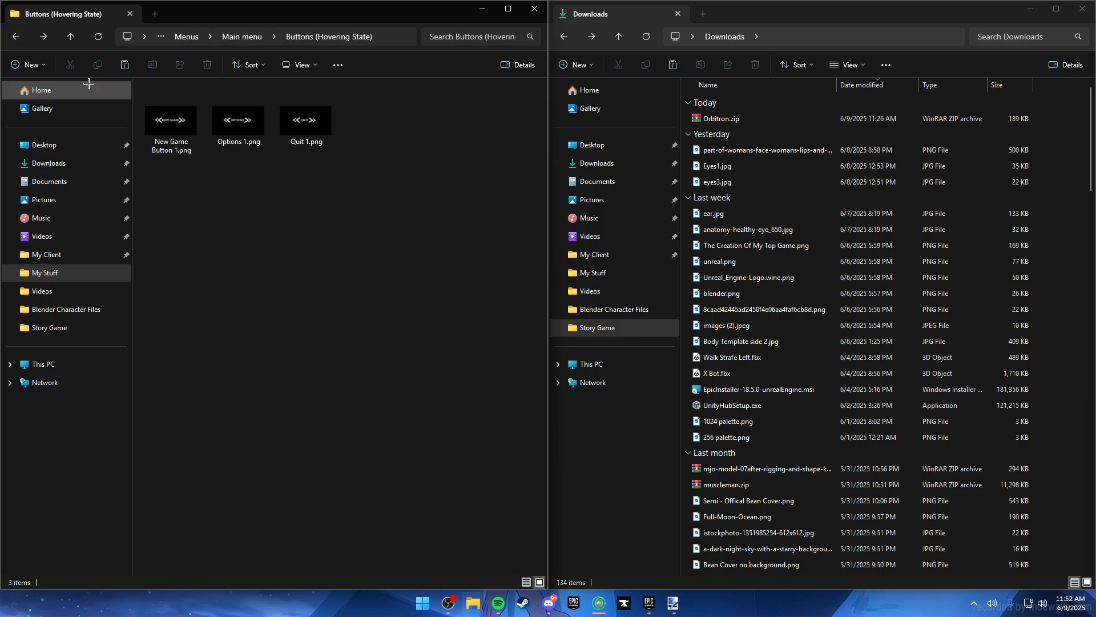
click(12, 39)
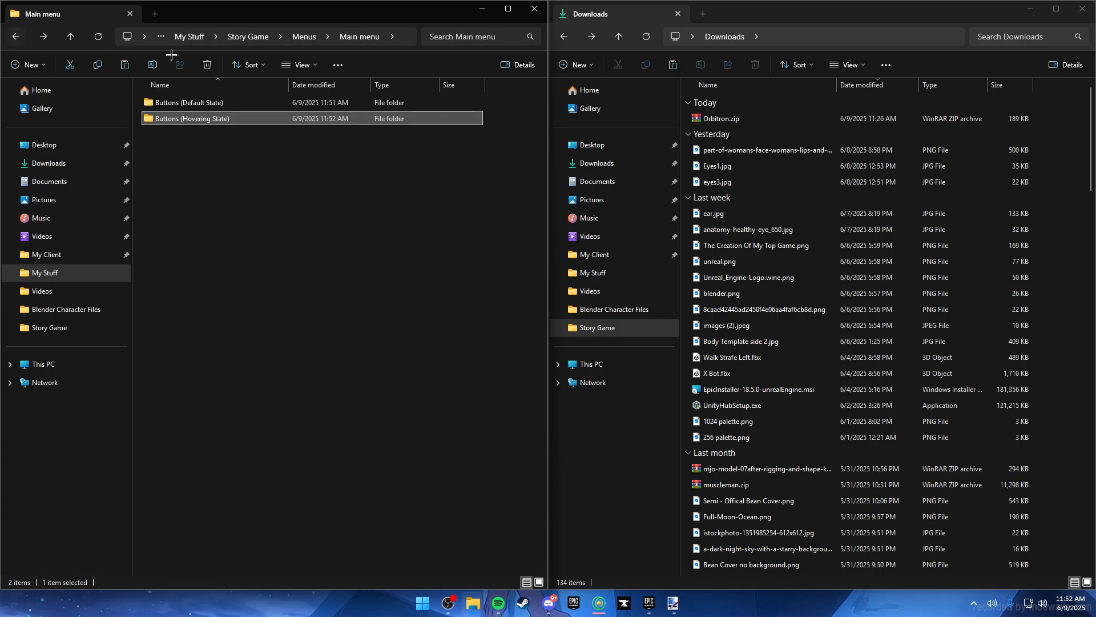
click(313, 37)
double_click(177, 117)
click(204, 103)
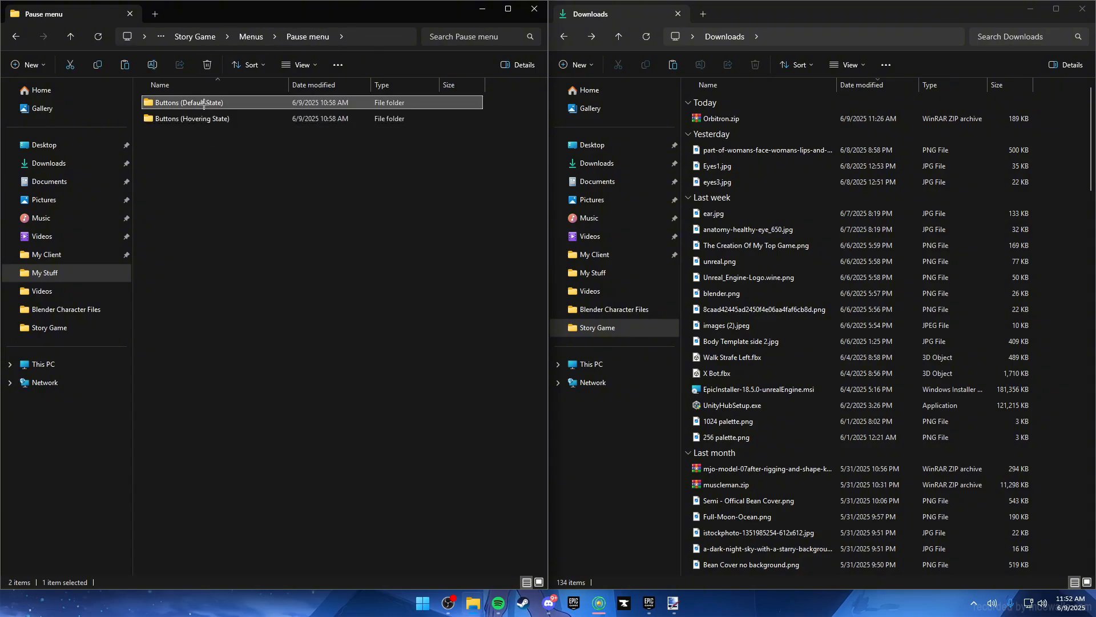
double_click(204, 103)
right_click(204, 156)
click(11, 37)
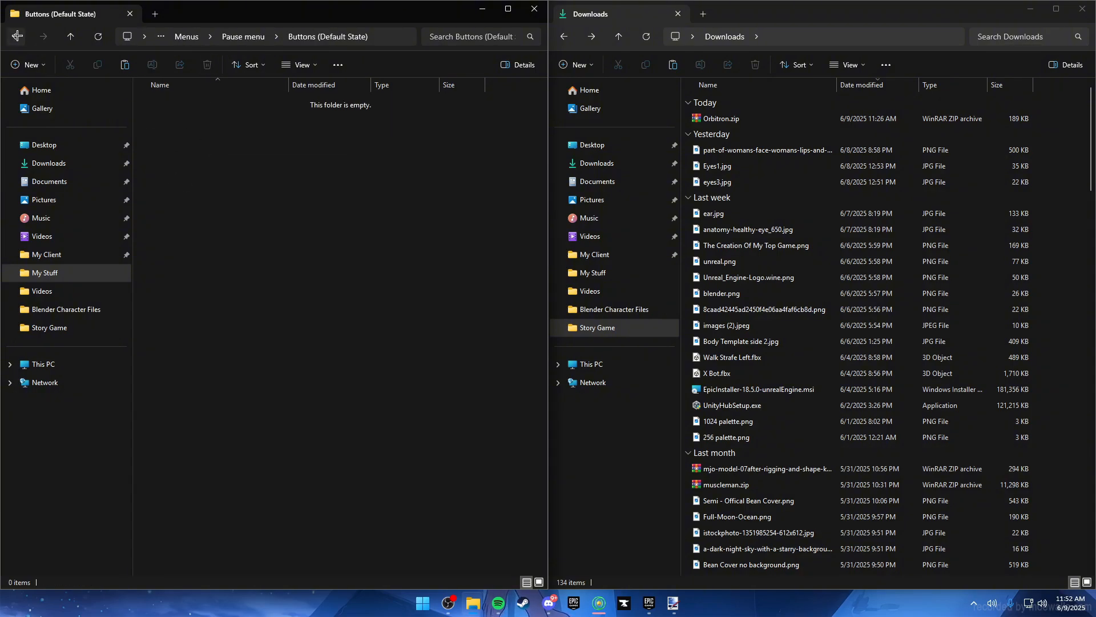
click(200, 118)
double_click(199, 118)
right_click(203, 172)
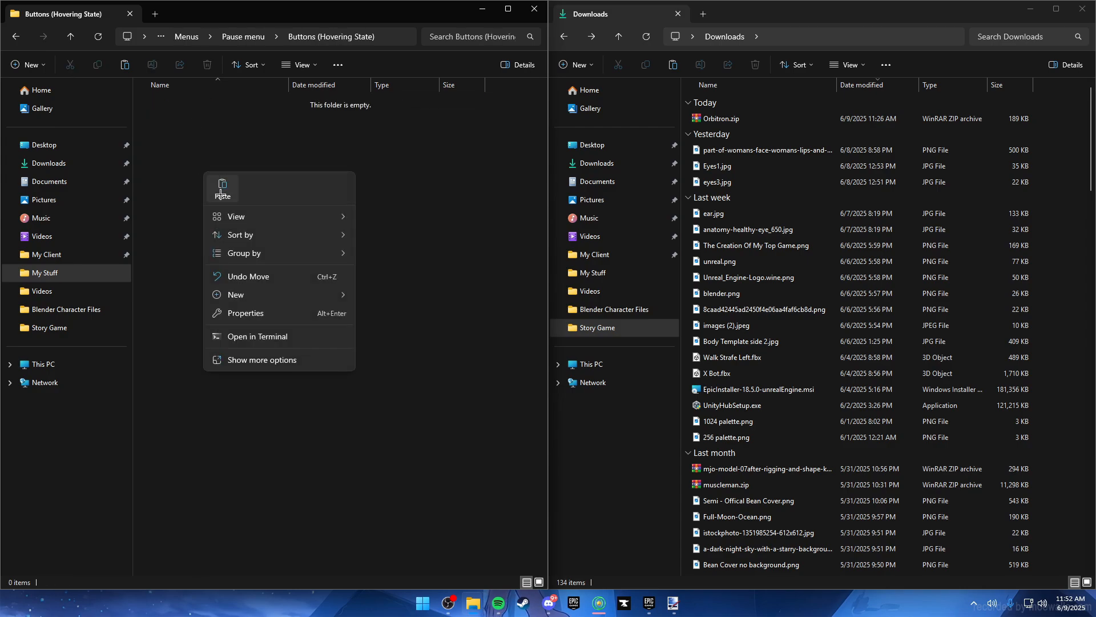
click(222, 191)
Display the Pause menu's Buttons (Hovering State) folder as large icons
click(221, 154)
click(298, 66)
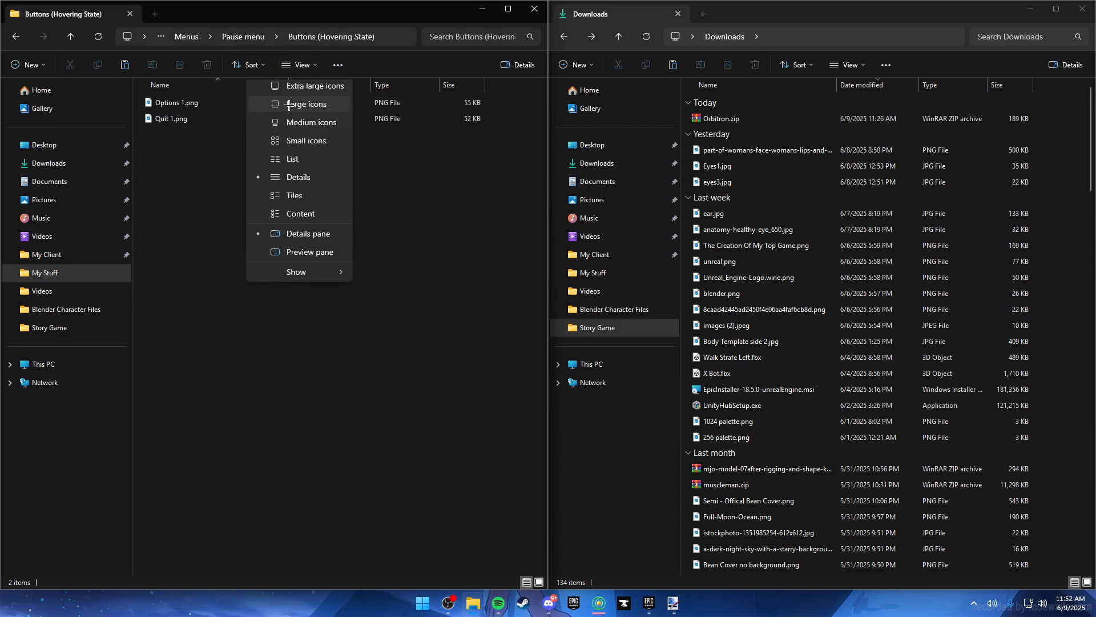
click(273, 110)
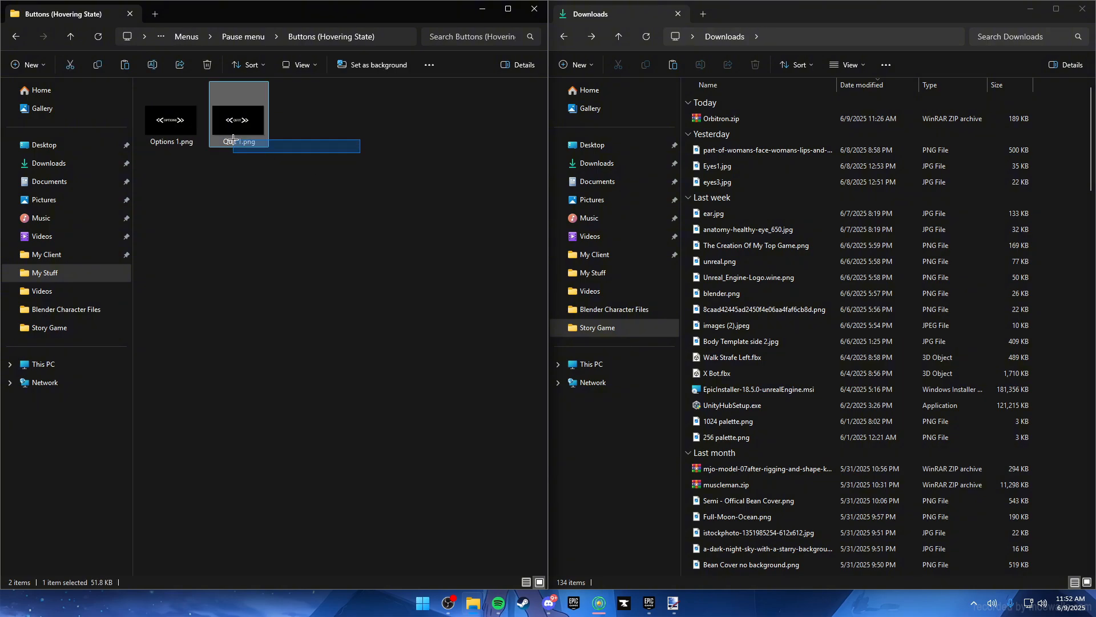
Select and copy Options .png and Quit.png in the Main menu's Buttons (Default State) folder
click(12, 37)
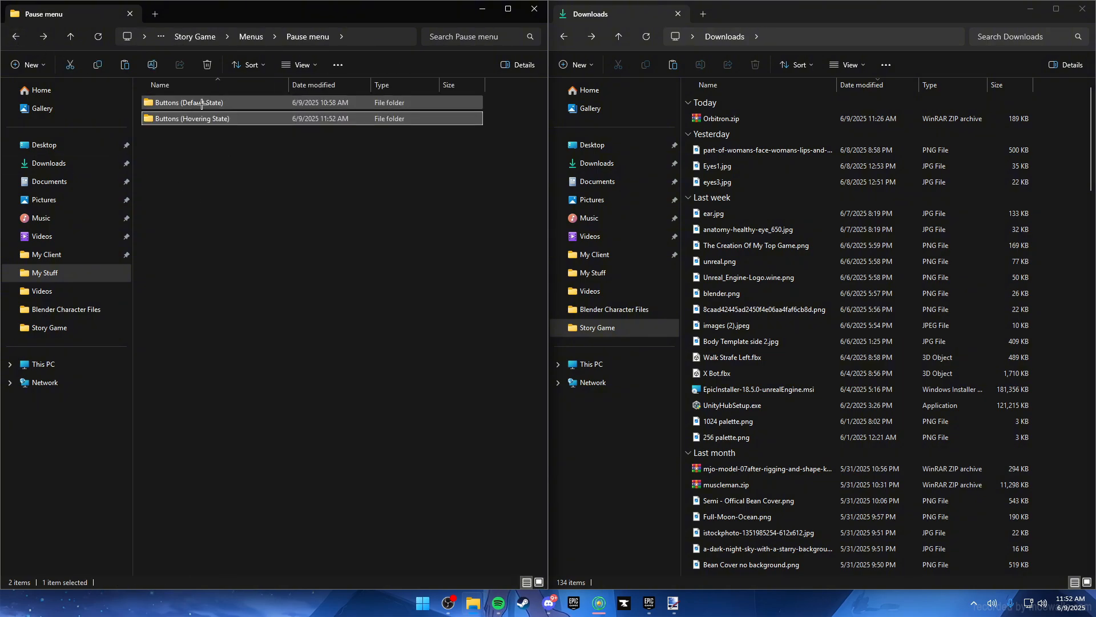
double_click(228, 101)
click(18, 36)
click(19, 36)
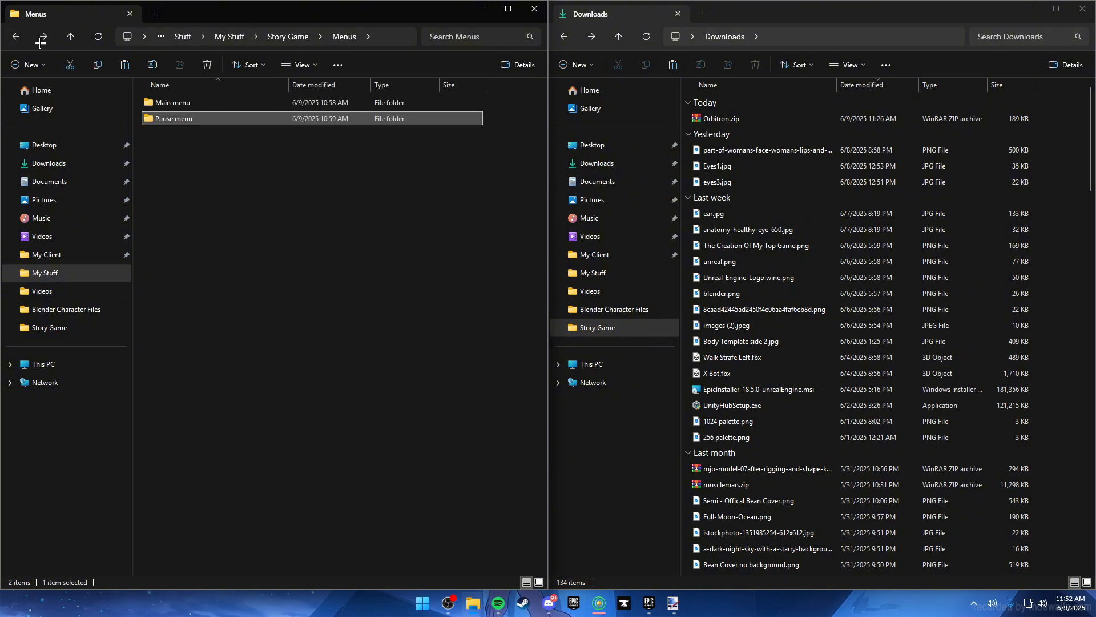
double_click(172, 103)
double_click(184, 102)
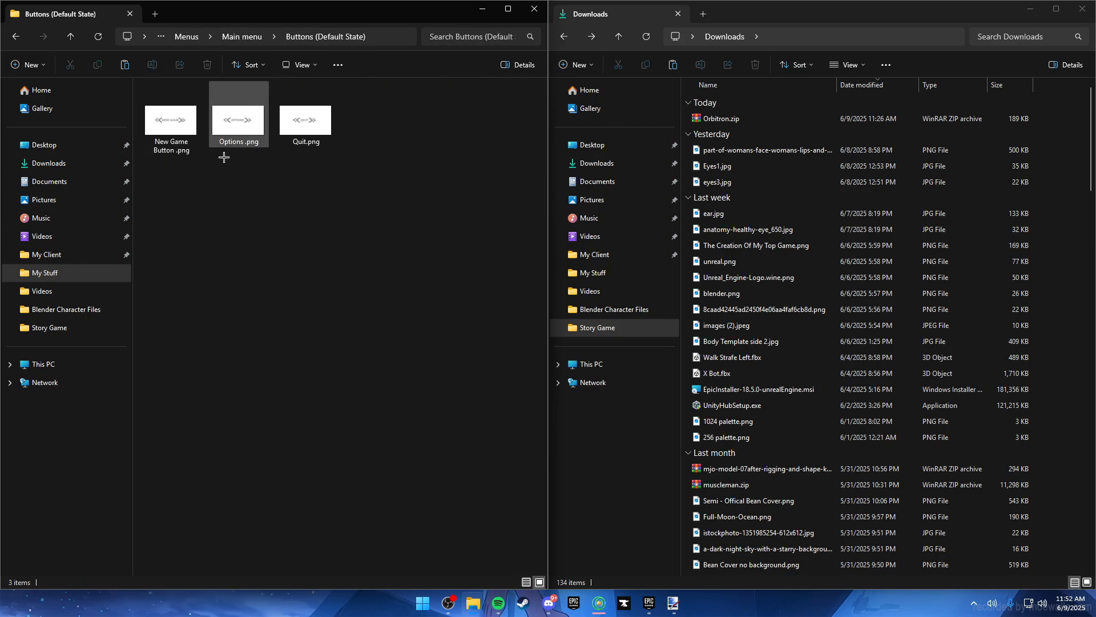
drag(252, 190, 325, 122)
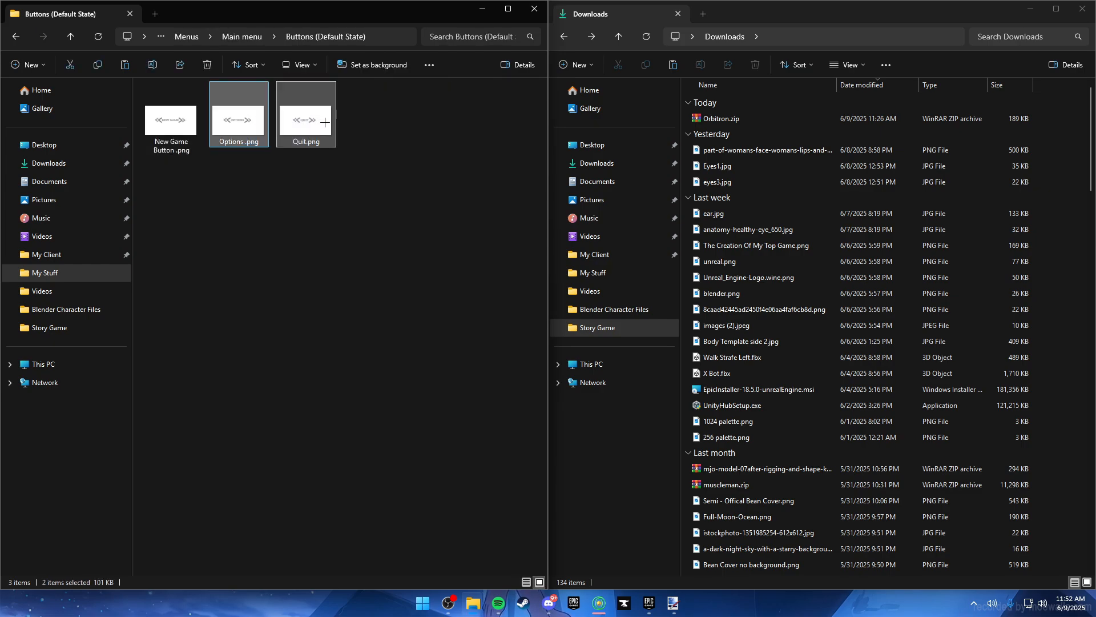
Paste the copied default button images into the Pause menu's Buttons (Default State) folder and display them as large icons
click(16, 37)
click(17, 38)
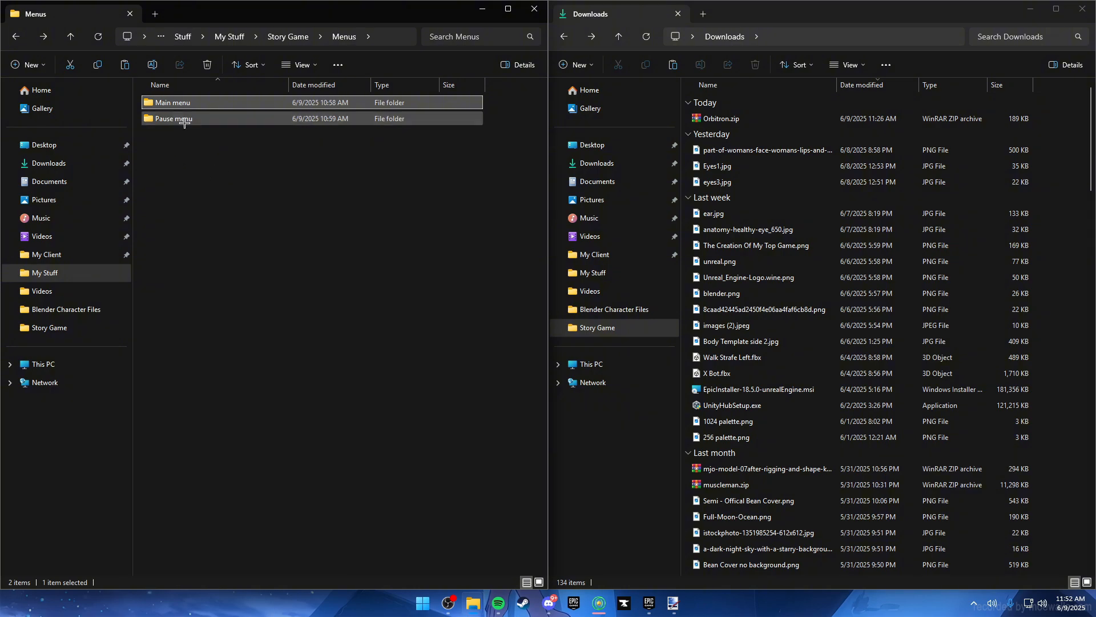
double_click(166, 117)
double_click(214, 104)
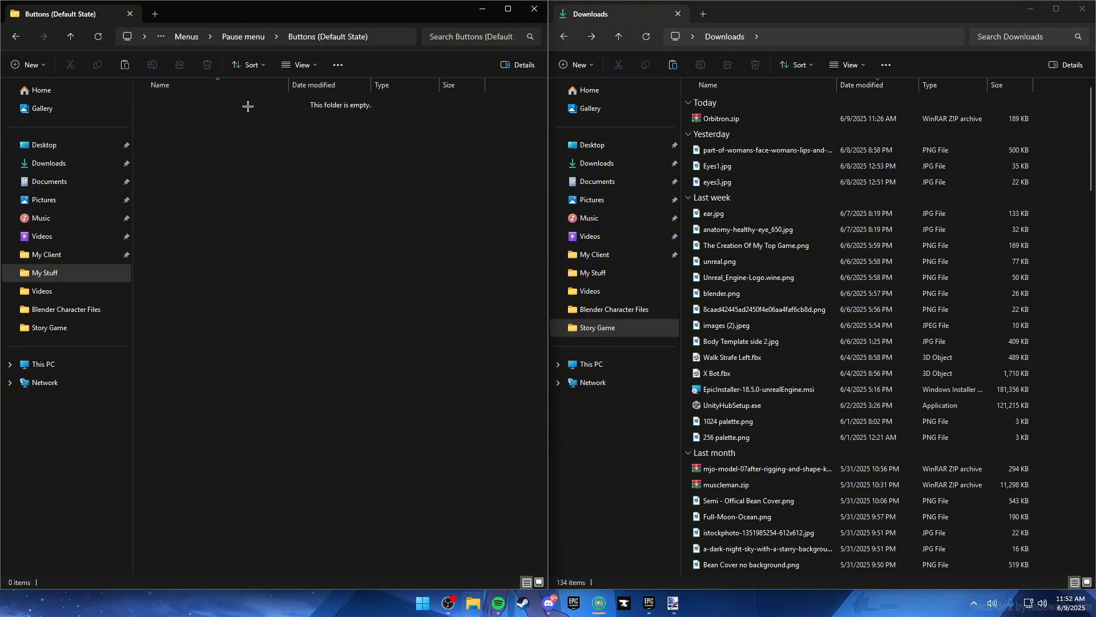
right_click(238, 156)
click(257, 173)
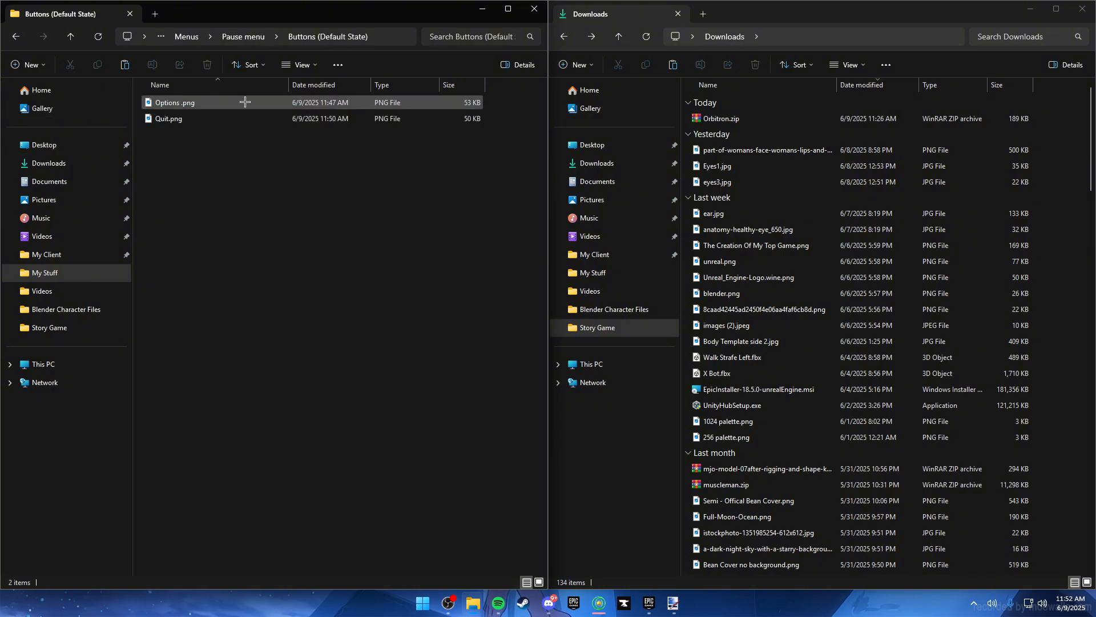
click(300, 65)
click(303, 108)
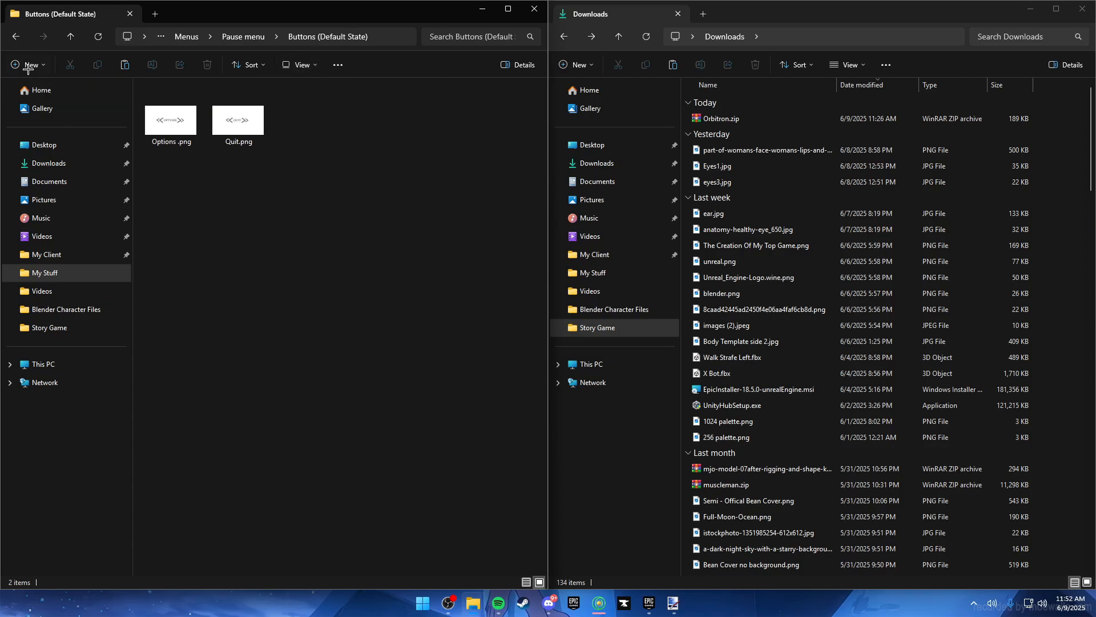
Return to the Menus folder and open the Main menu folder containing the two button folders
click(20, 33)
click(14, 37)
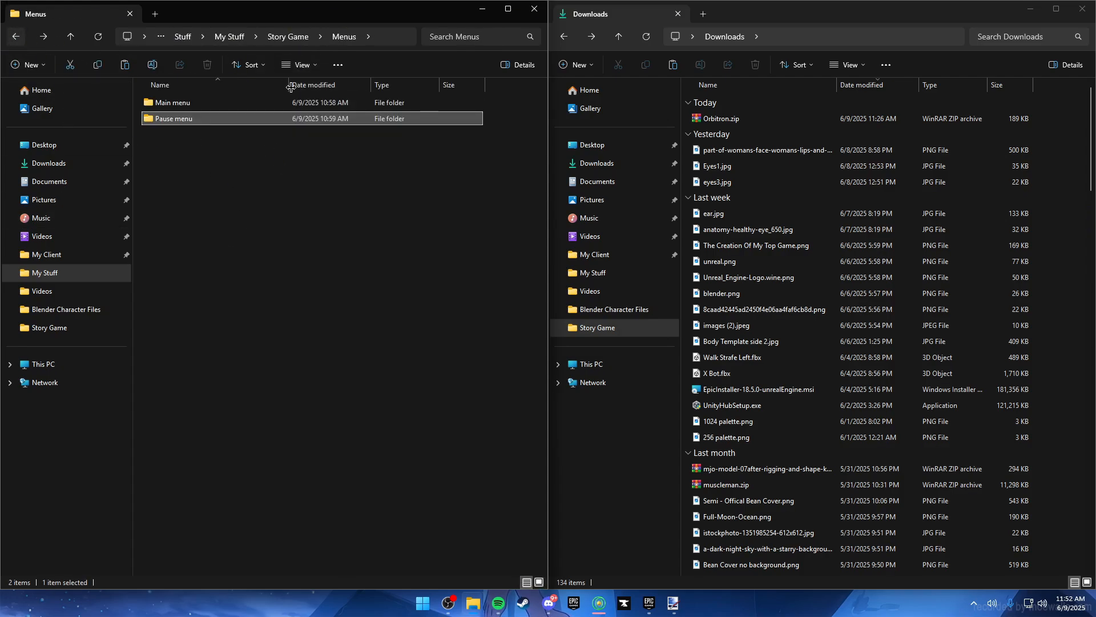
double_click(246, 102)
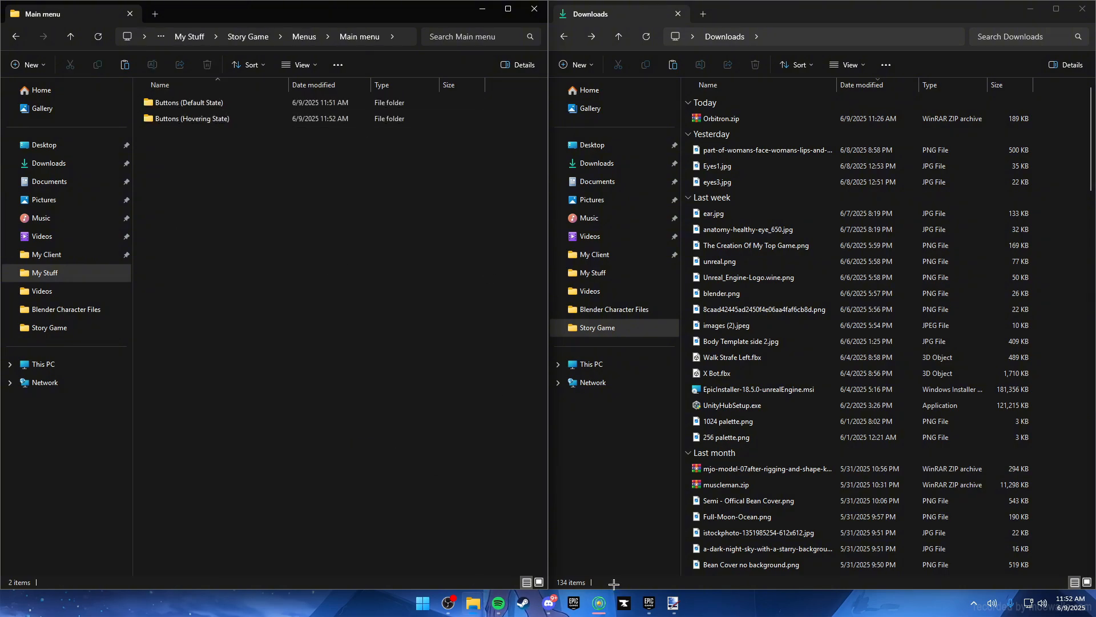
drag(290, 215, 305, 105)
drag(289, 272, 342, 100)
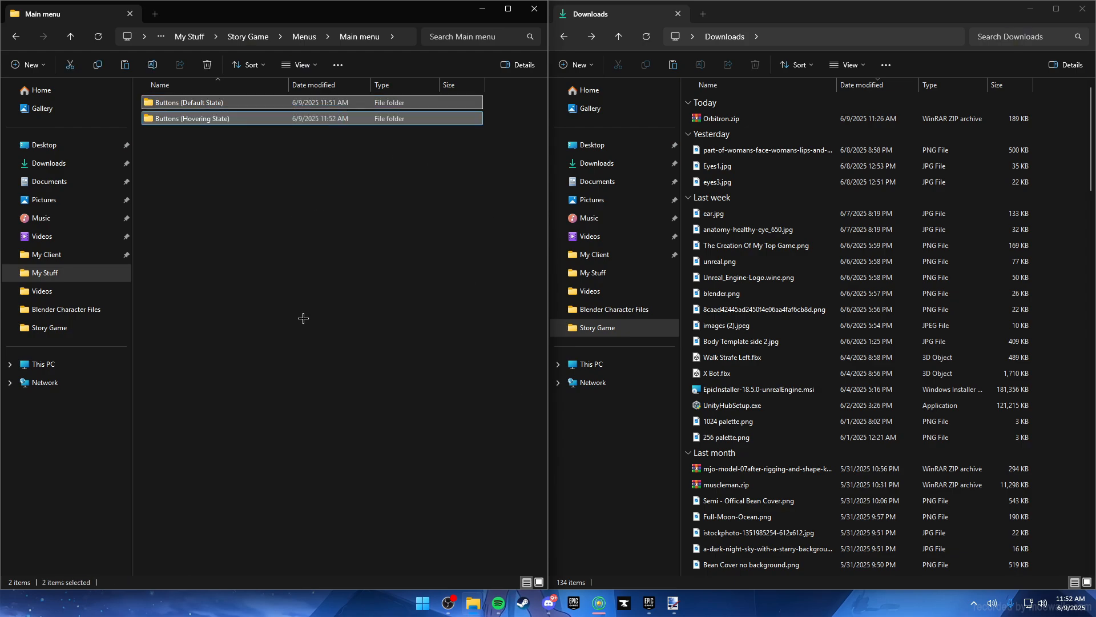
click(302, 317)
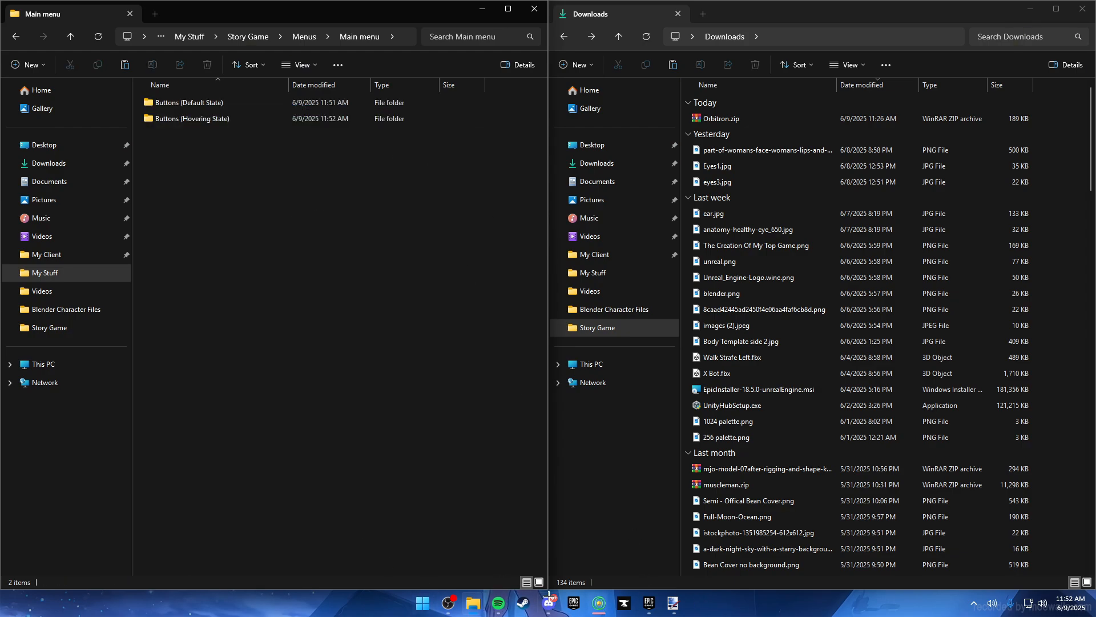
Switch to Paint.NET and place the Main menu folder window over its canvas
click(683, 608)
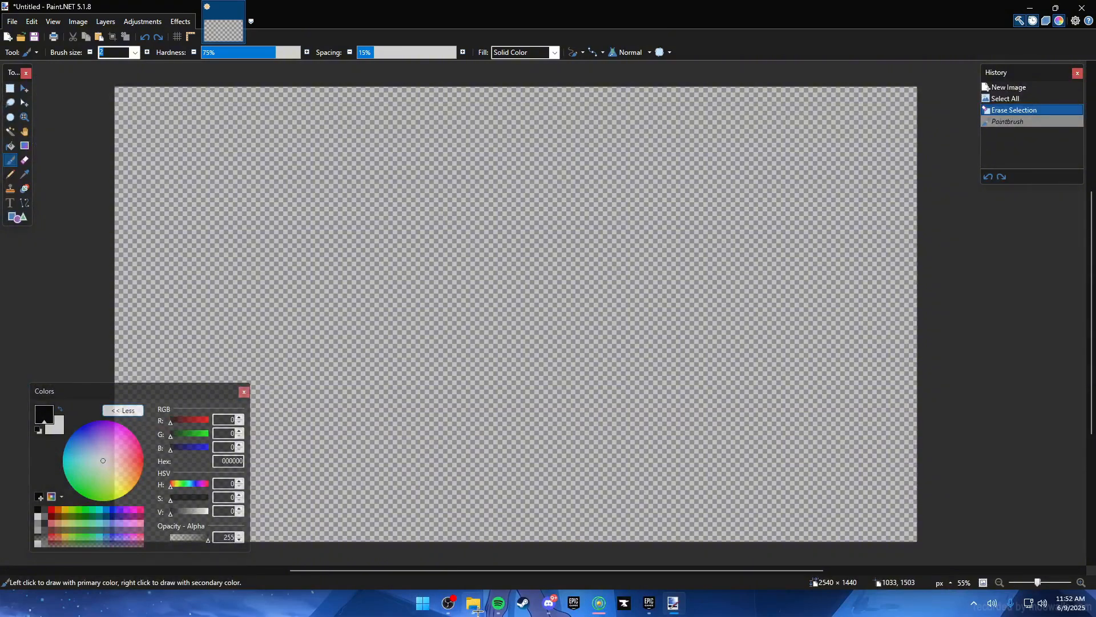
mouse_move(477, 608)
mouse_move(431, 544)
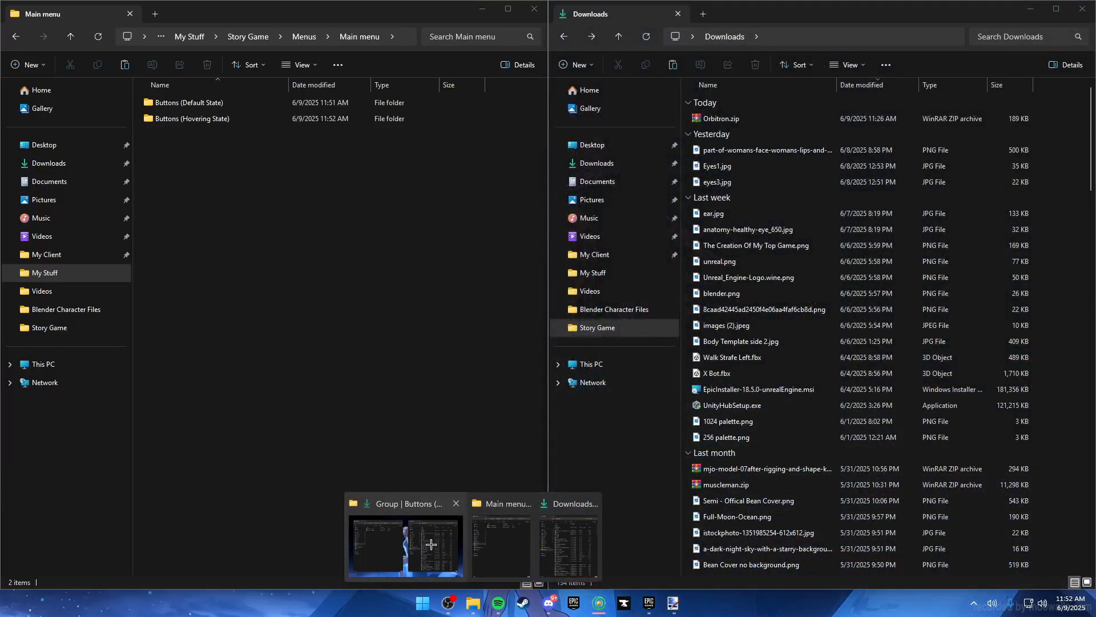
click(502, 483)
mouse_move(287, 20)
mouse_down()
mouse_move(601, 54)
mouse_move(790, 93)
mouse_move(854, 69)
mouse_up()
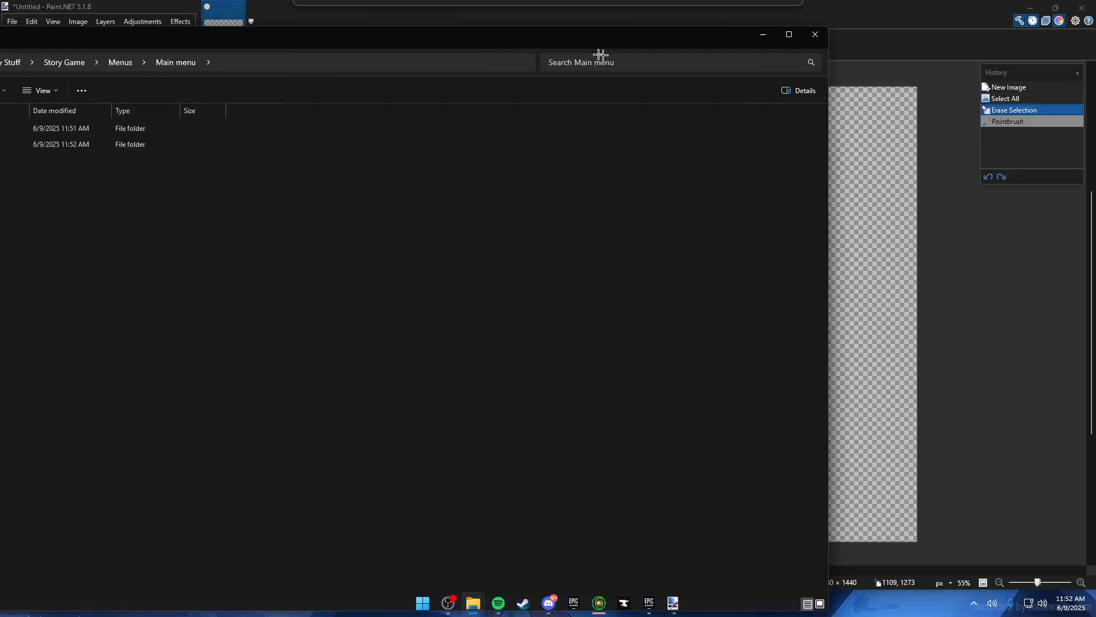
mouse_move(979, 32)
mouse_down()
mouse_move(773, 49)
mouse_move(953, 55)
mouse_move(482, 276)
mouse_up()
drag(345, 286, 821, 95)
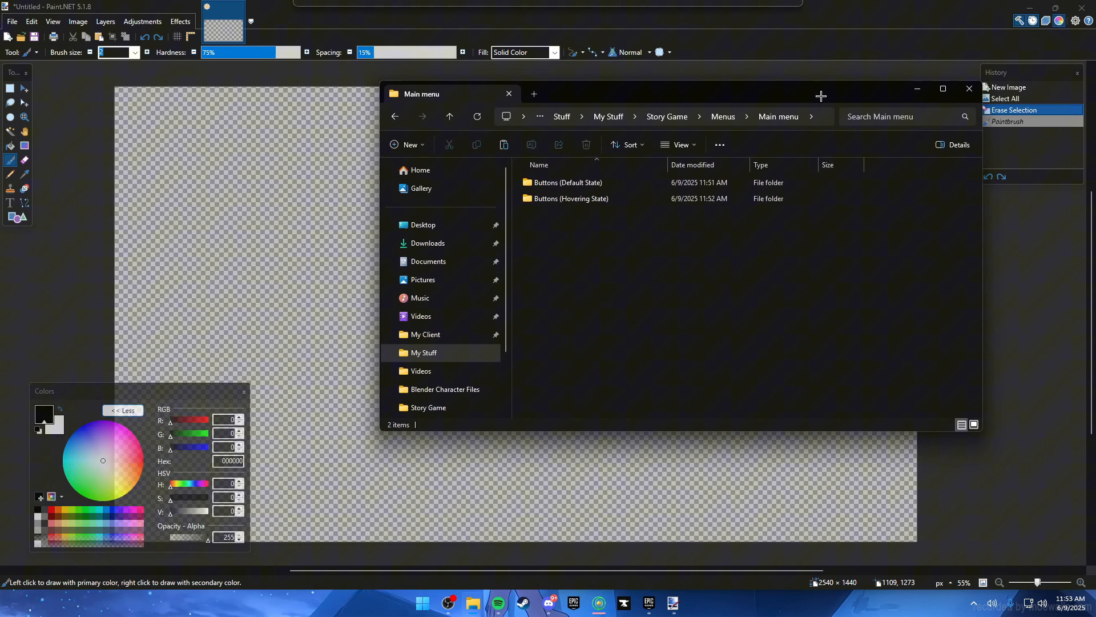
Open New Game Button .png from the Main menu's Buttons (Default State) folder as a separate image in Paint.NET
double_click(624, 182)
click(685, 204)
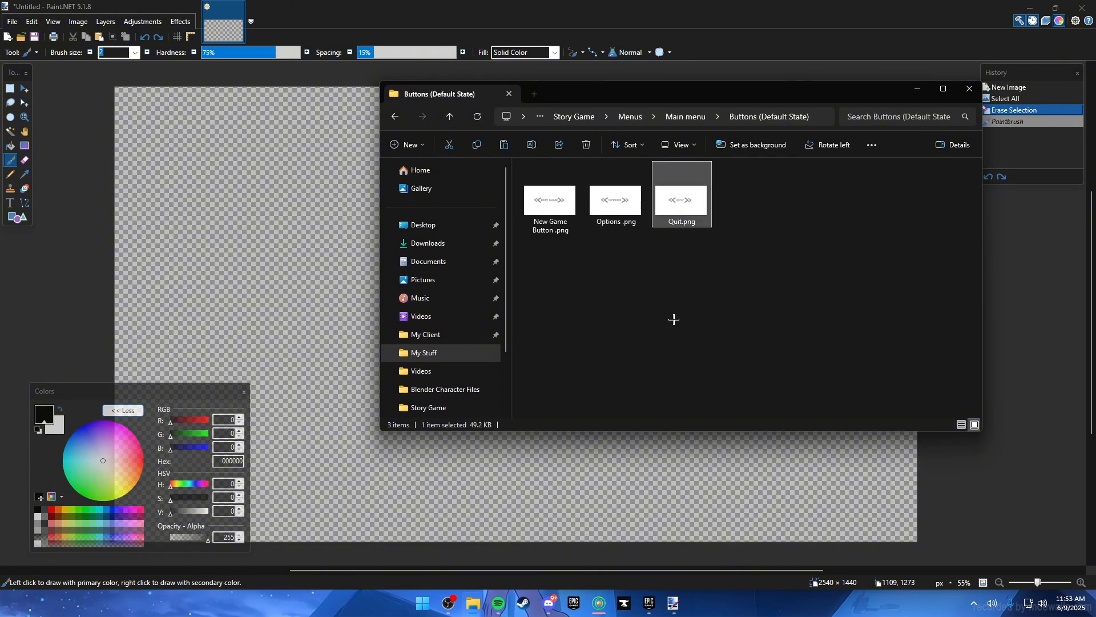
mouse_move(540, 208)
mouse_down()
mouse_move(541, 247)
mouse_move(479, 249)
mouse_move(320, 288)
mouse_up()
click(534, 304)
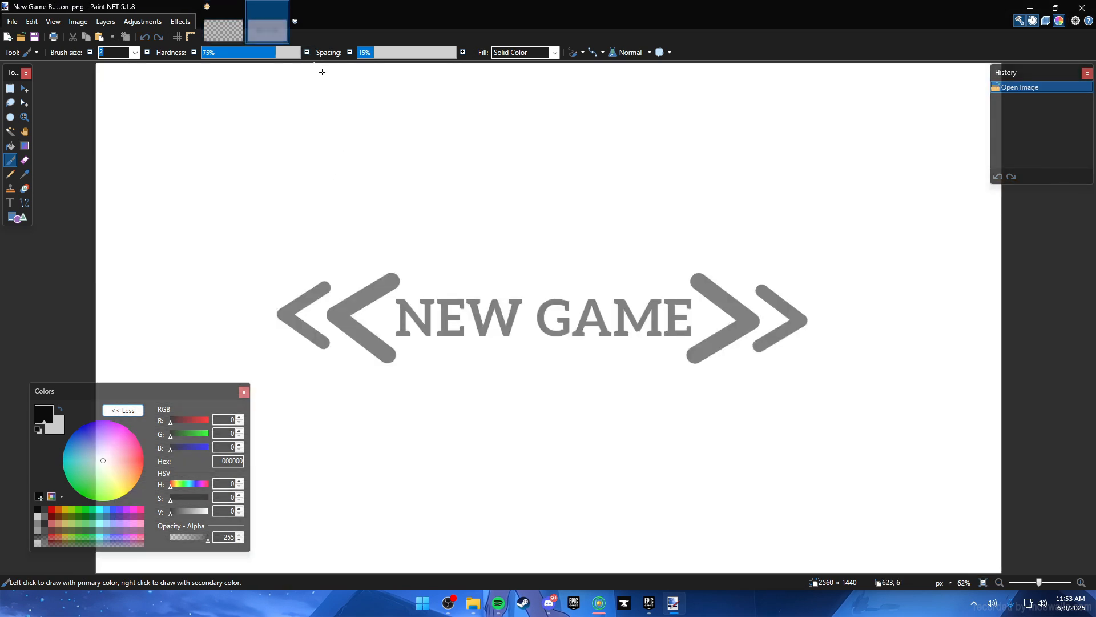
Close the blank Untitled image without saving it
click(231, 12)
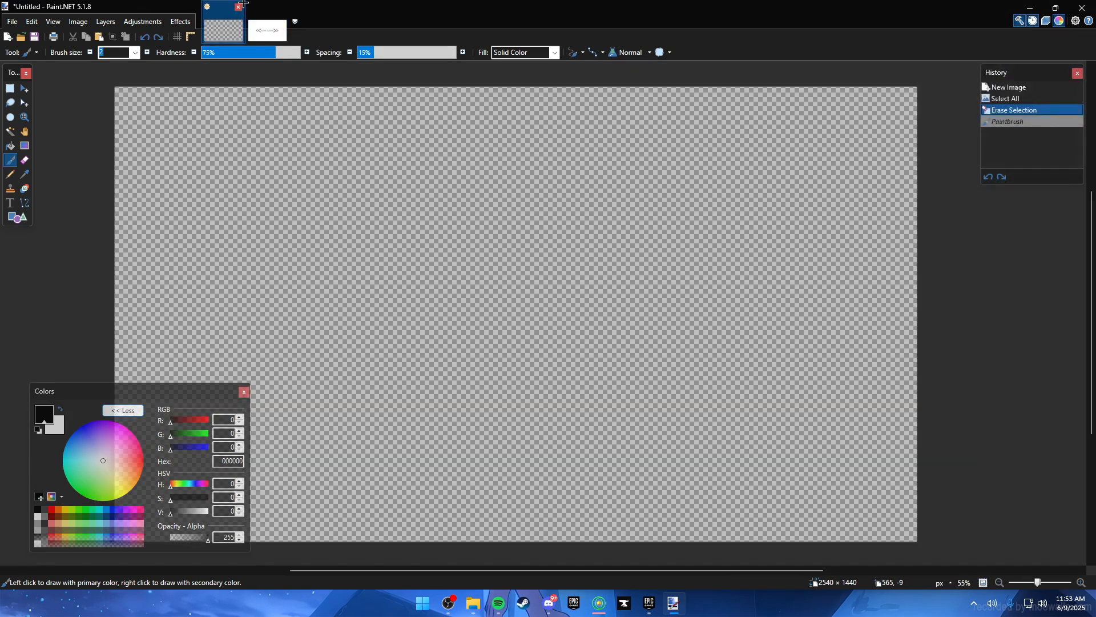
click(243, 6)
click(528, 355)
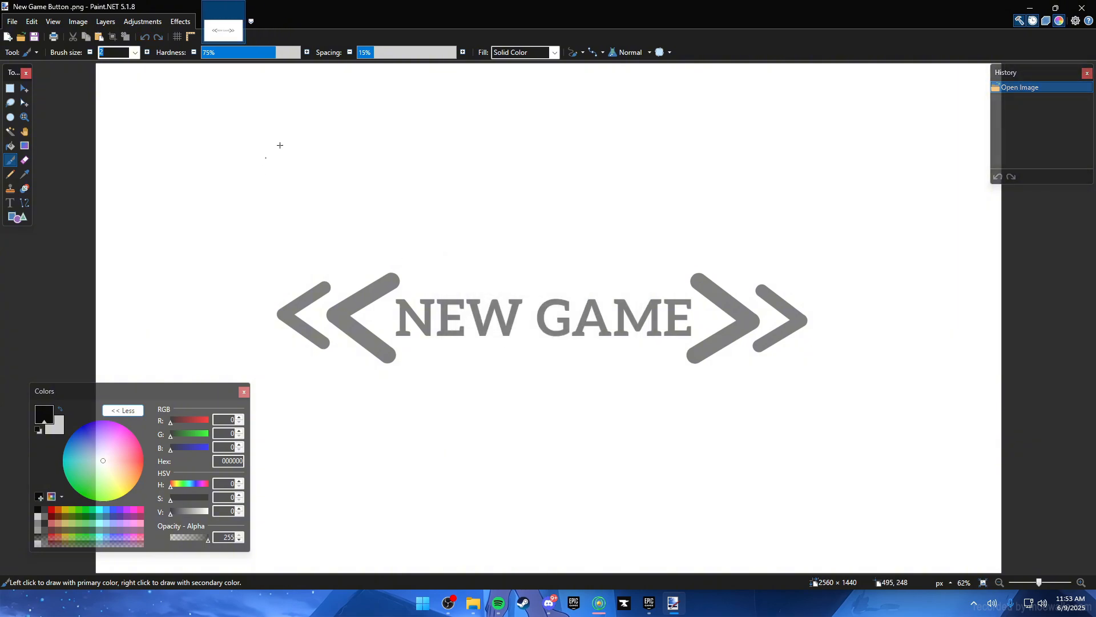
scroll(448, 247, down, 2)
drag(284, 262, 515, 316)
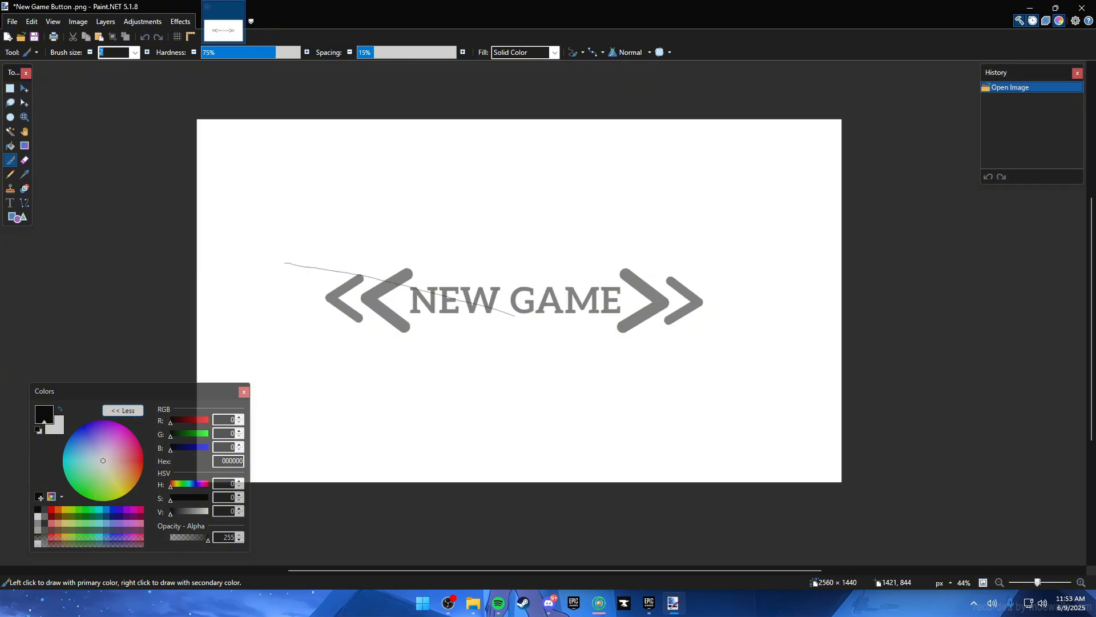
drag(662, 383, 662, 383)
key(ctrl+z)
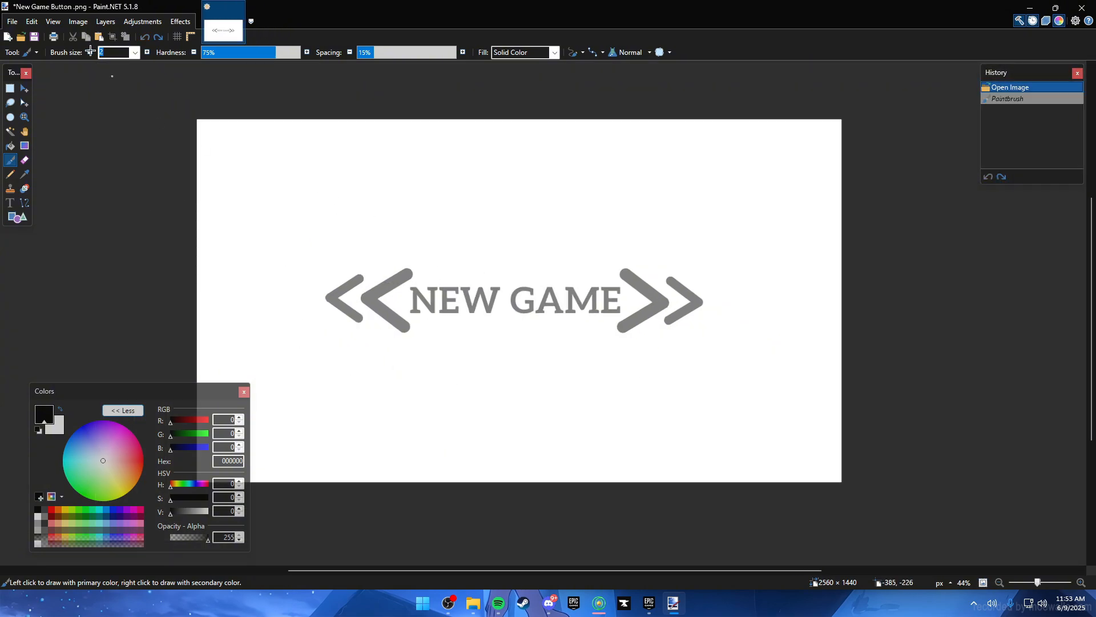
Select the white background around the NEW GAME graphic with the Magic Wand and erase it
click(9, 131)
click(356, 223)
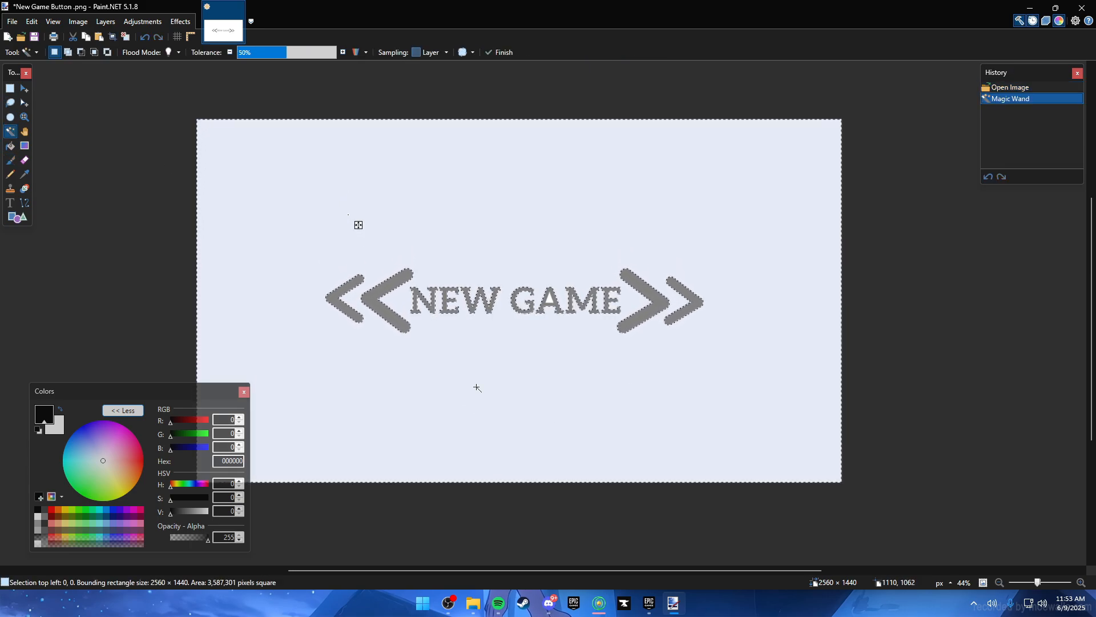
key(Delete)
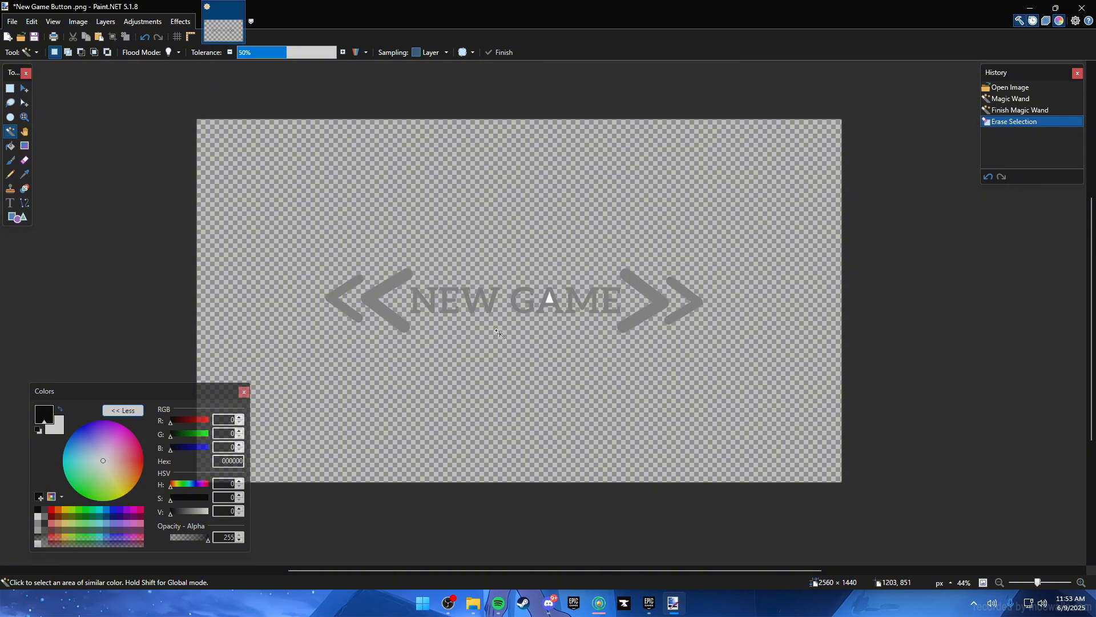
Select the leftover white area inside the letter A of GAME with the Magic Wand and erase it
scroll(499, 333, up, 1)
click(557, 296)
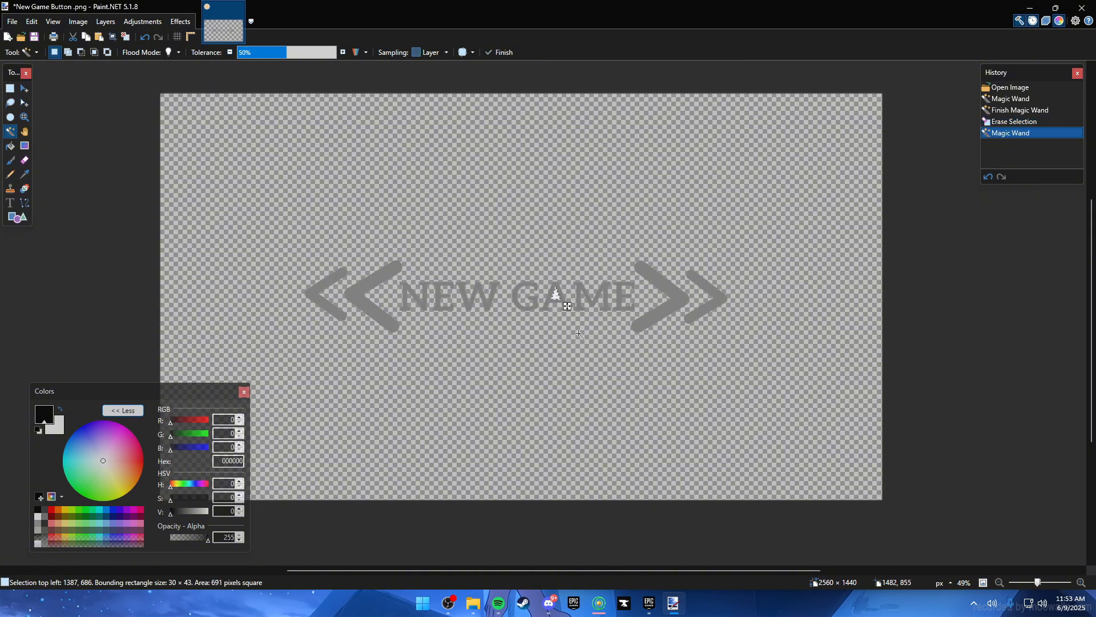
scroll(596, 331, up, 4)
key(Delete)
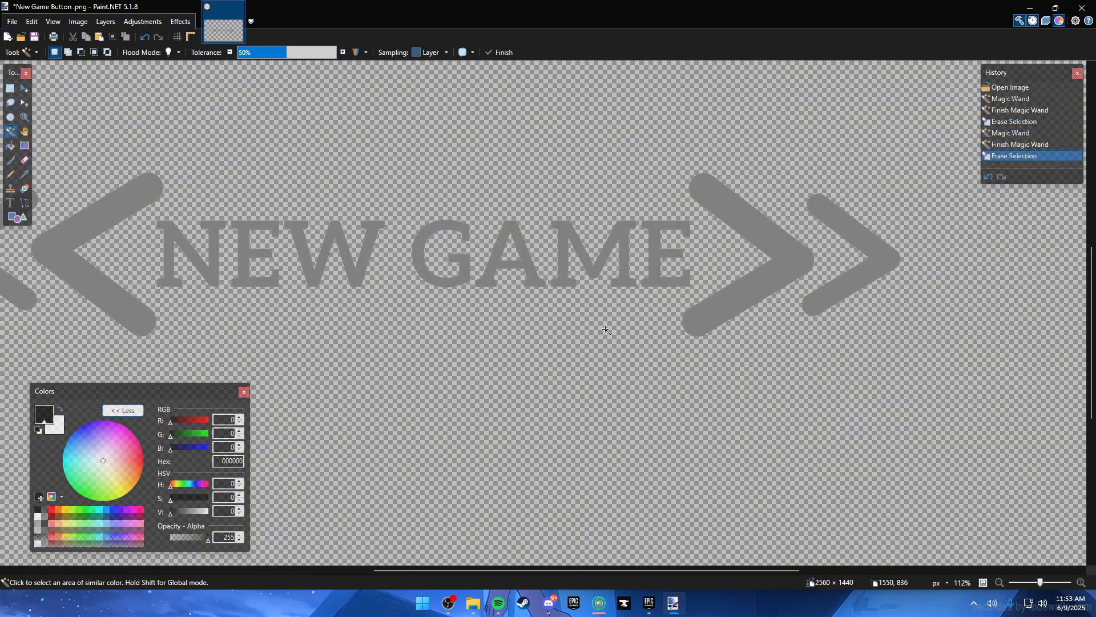
scroll(606, 329, down, 6)
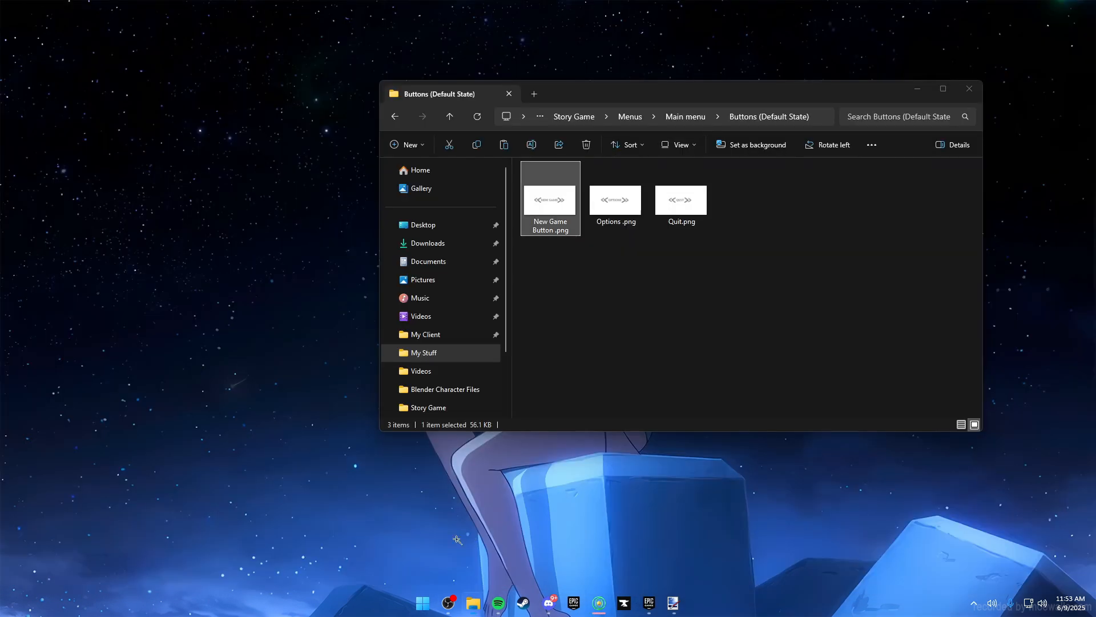
Open New Game Button 1.png from the Main menu's Buttons (Hovering State) folder as a separate image in Paint.NET
click(436, 542)
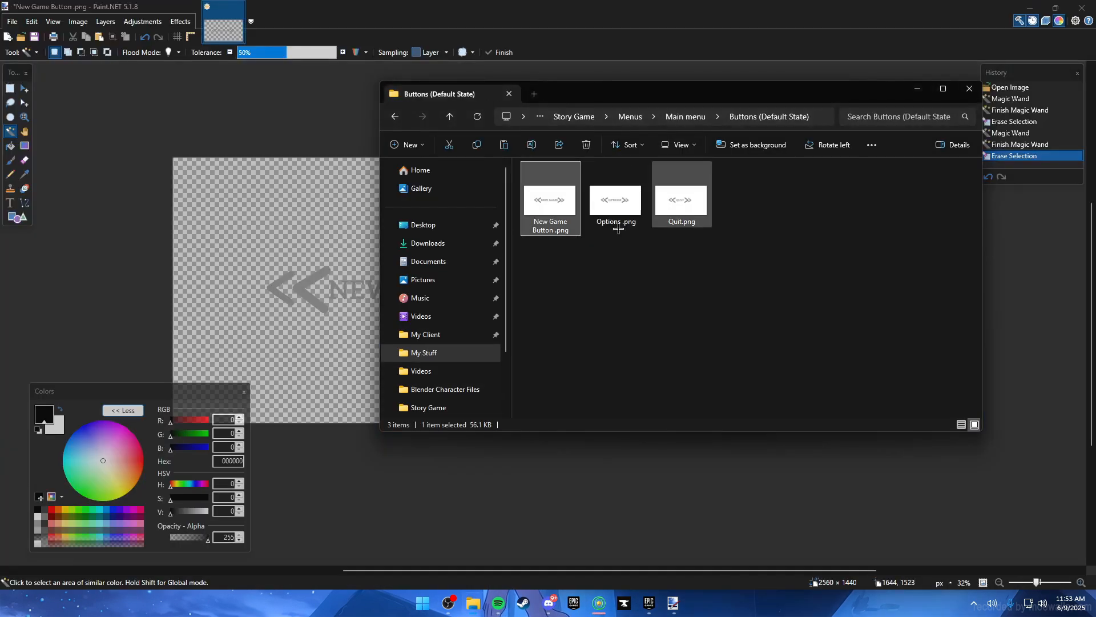
click(394, 120)
double_click(570, 200)
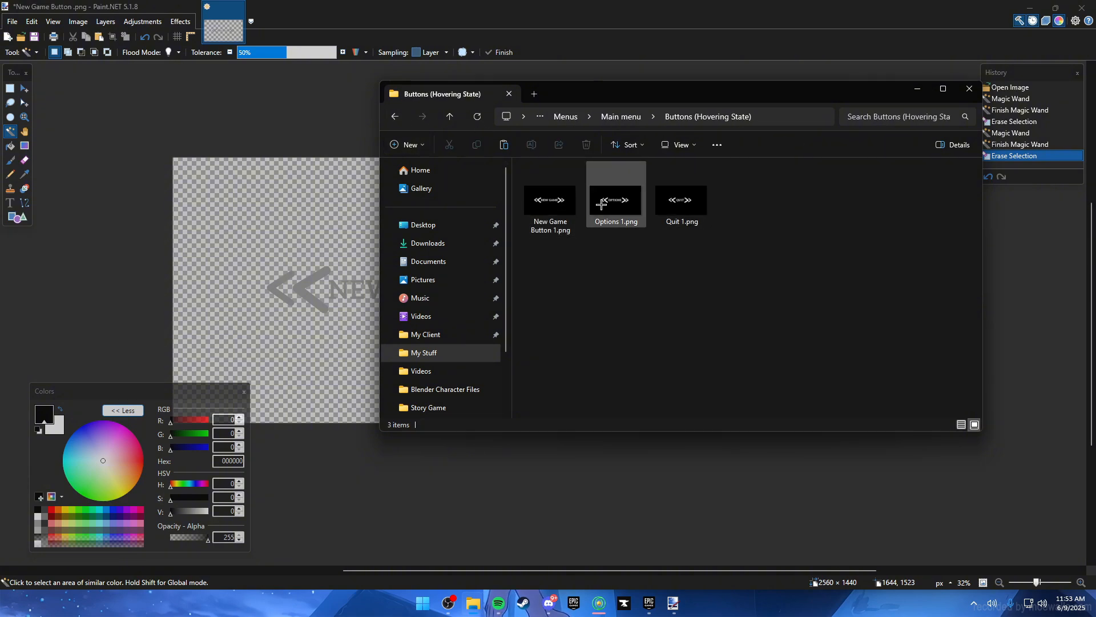
click(562, 216)
drag(305, 143, 308, 171)
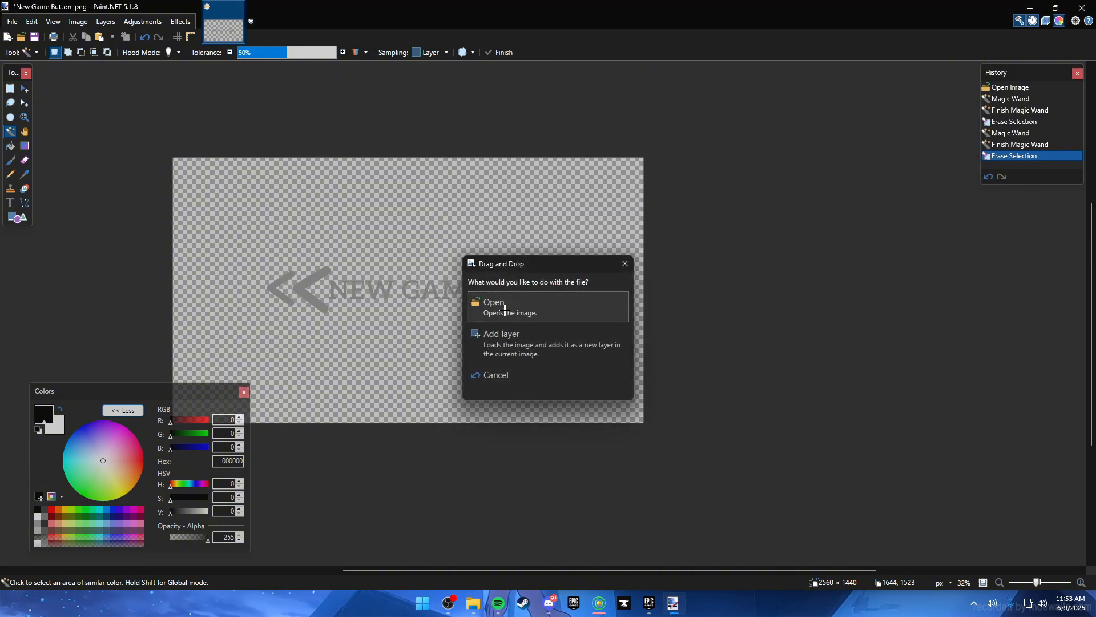
click(491, 305)
Erase the black background around the white NEW GAME graphic and the black area inside the letter A using the Magic Wand
click(457, 216)
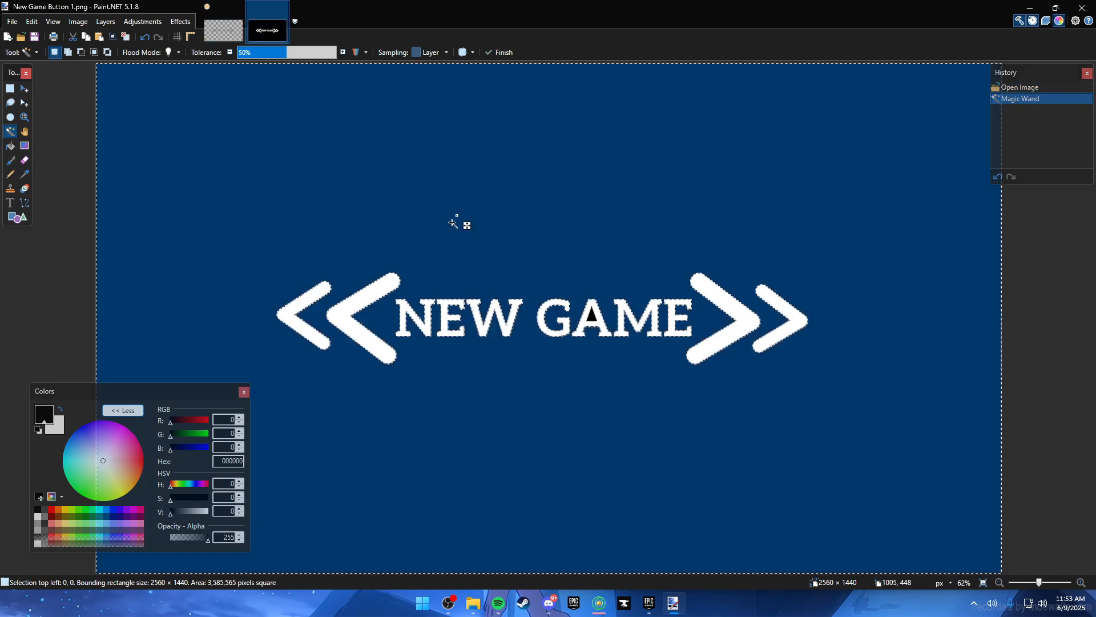
key(Delete)
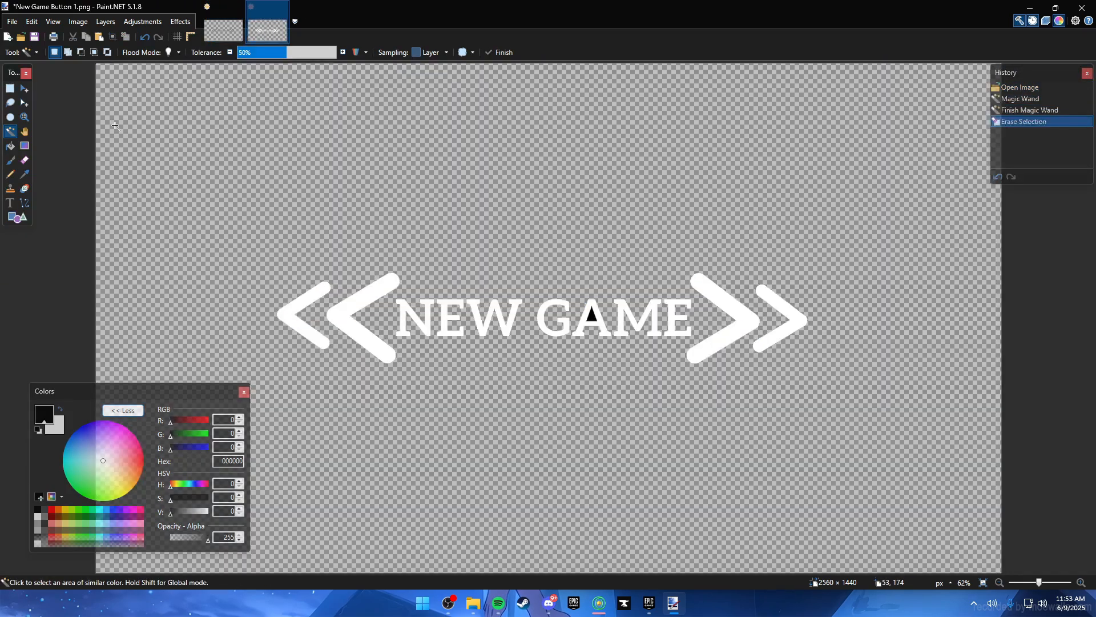
click(591, 316)
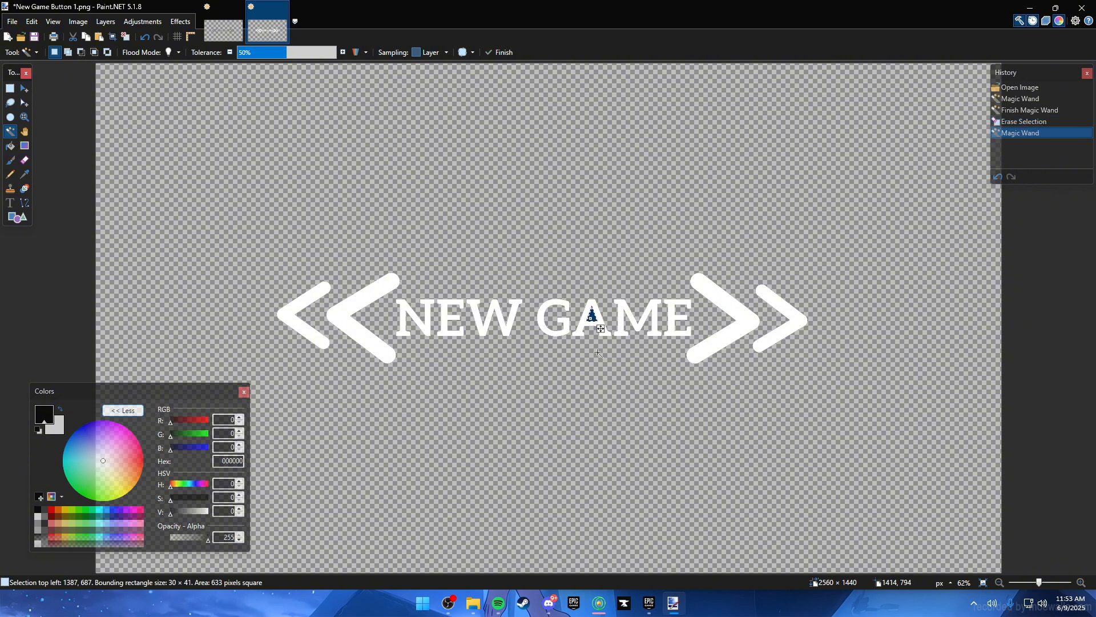
key(Delete)
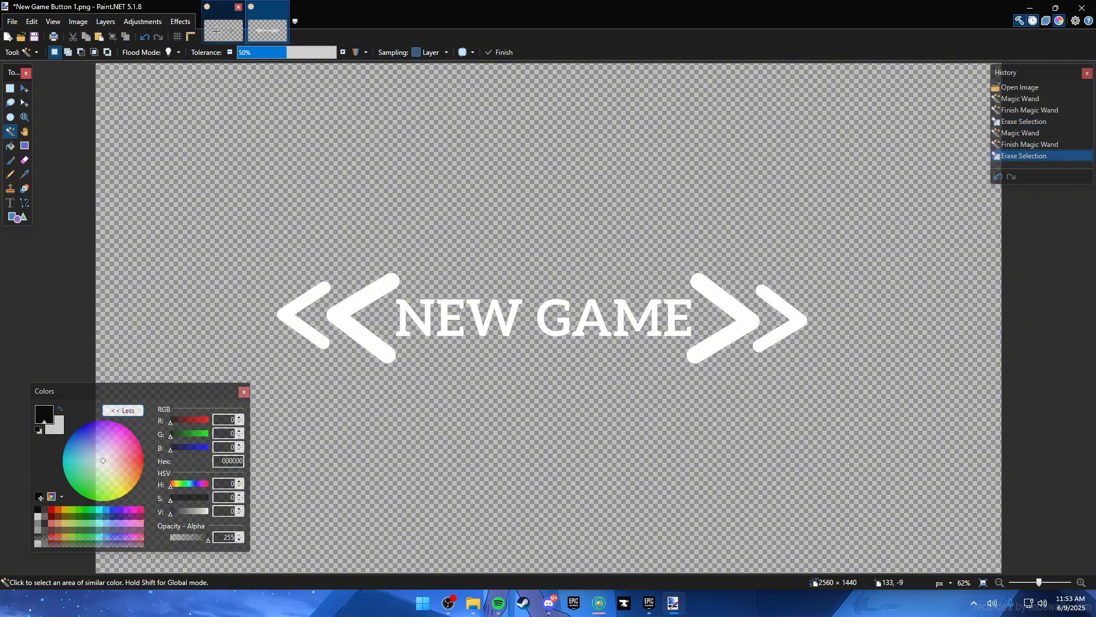
Switch to the New Game Button .png image and examine the tapered arrows on both sides of the gray NEW GAME text
click(232, 25)
scroll(427, 365, up, 6)
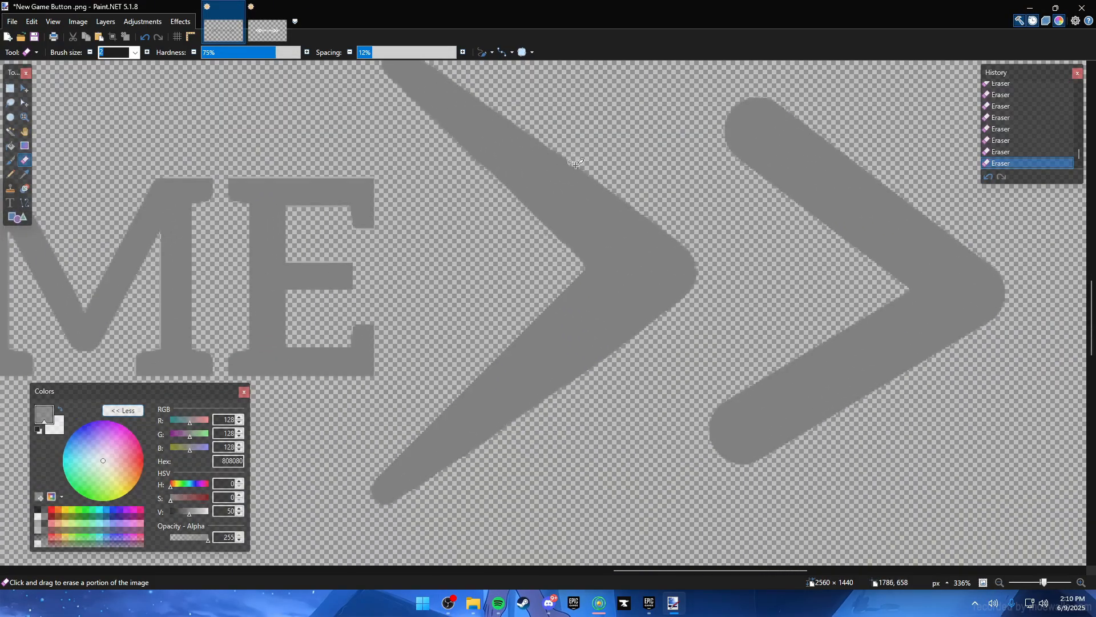
scroll(576, 165, down, 3)
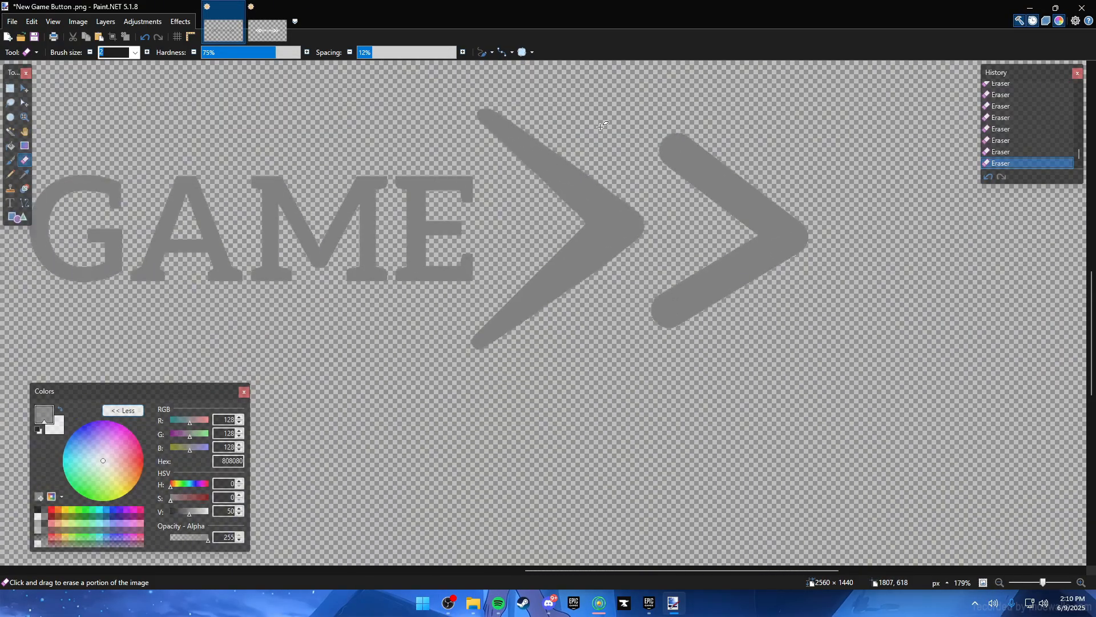
drag(602, 125, 604, 233)
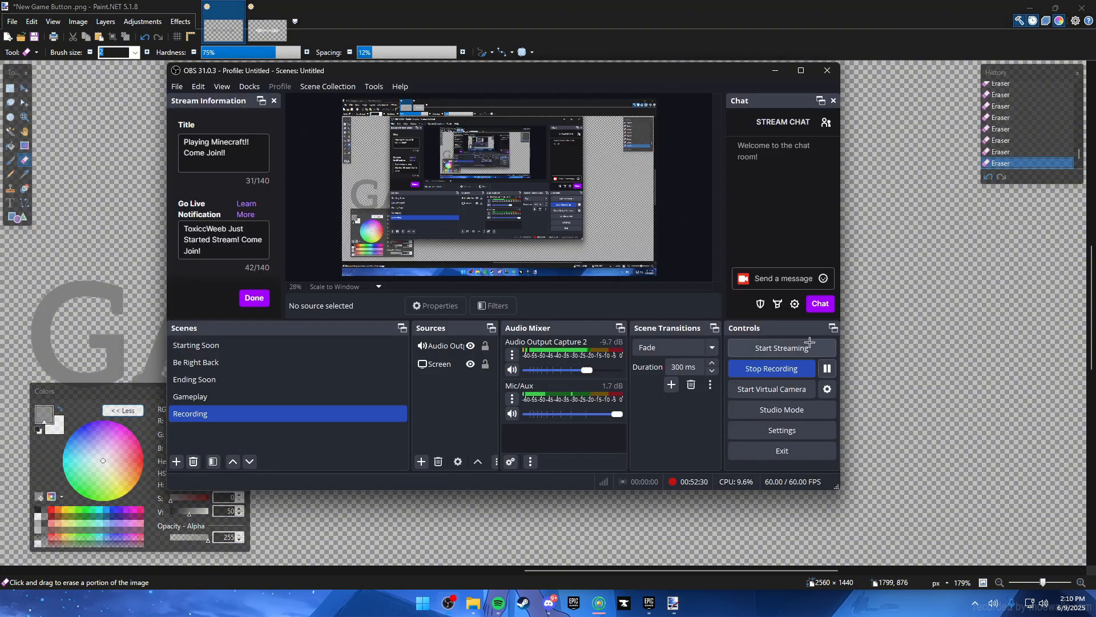
click(875, 364)
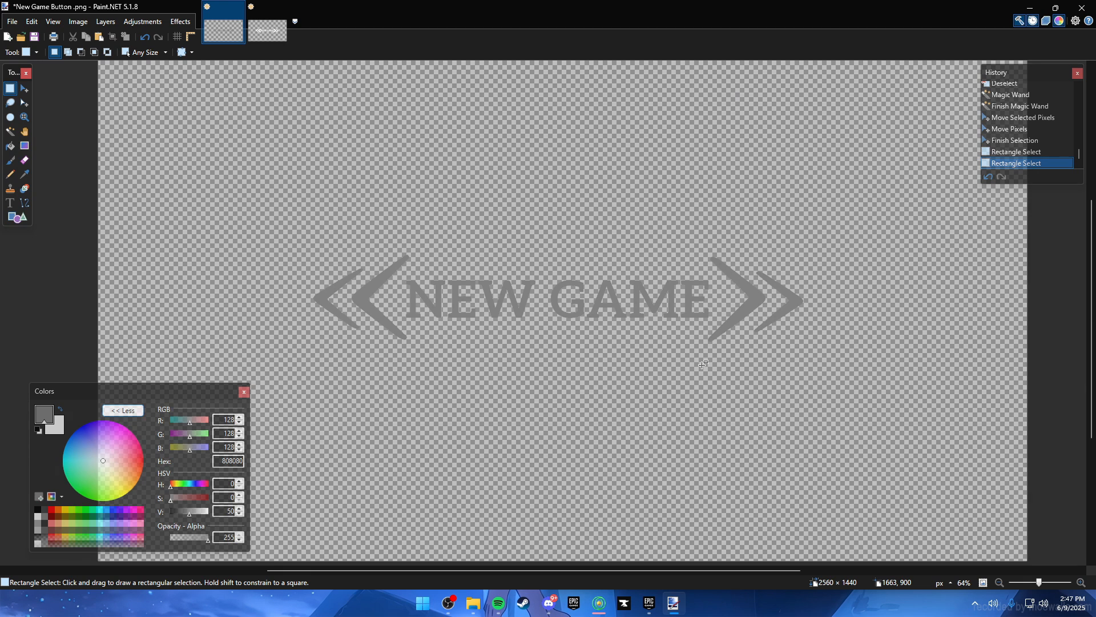
scroll(783, 326, up, 3)
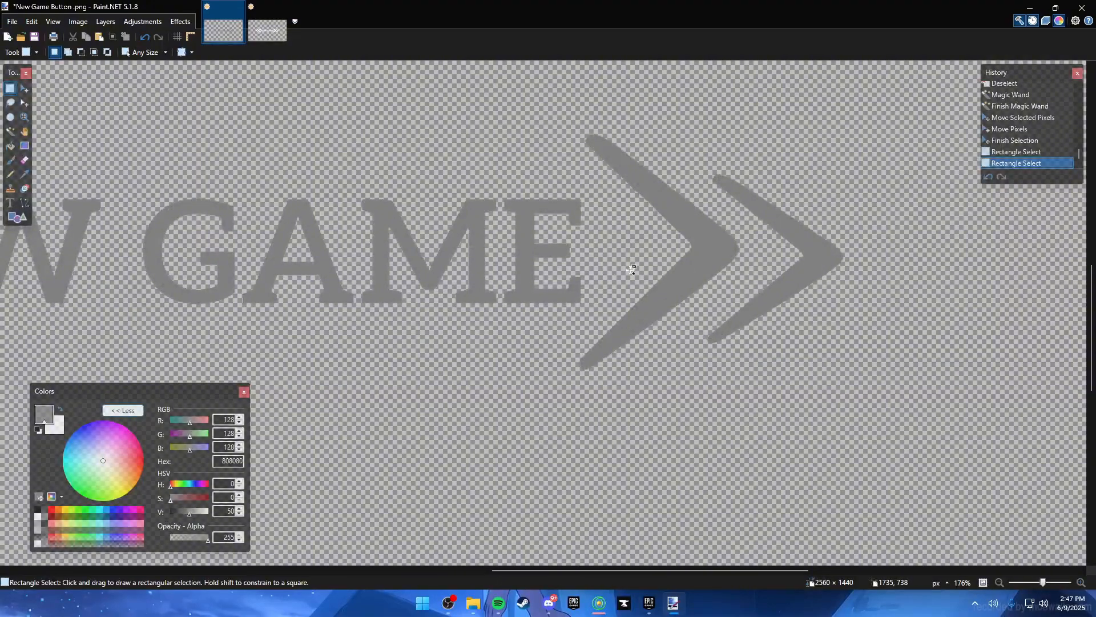
scroll(338, 239, left, 2)
scroll(338, 238, down, 3)
scroll(460, 201, up, 5)
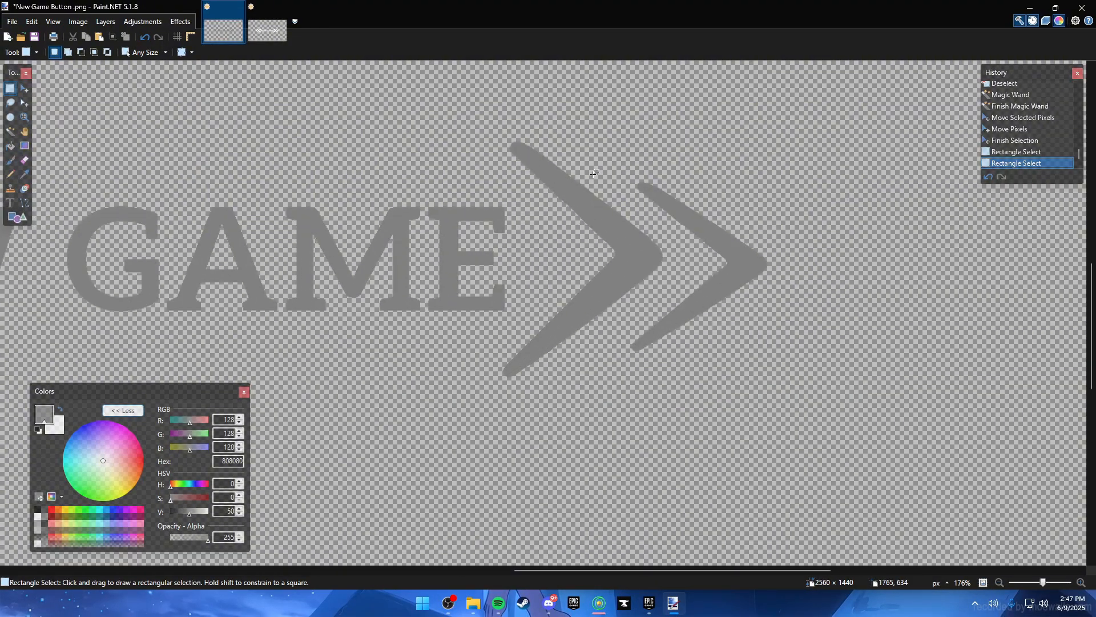
scroll(445, 187, down, 3)
scroll(551, 159, up, 6)
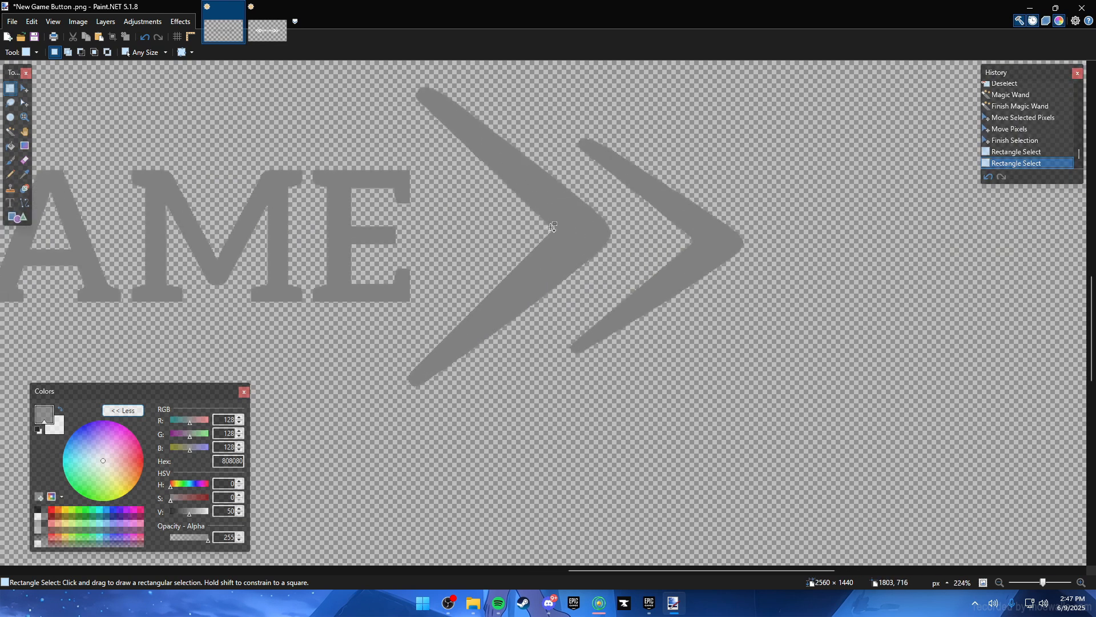
scroll(502, 358, down, 2)
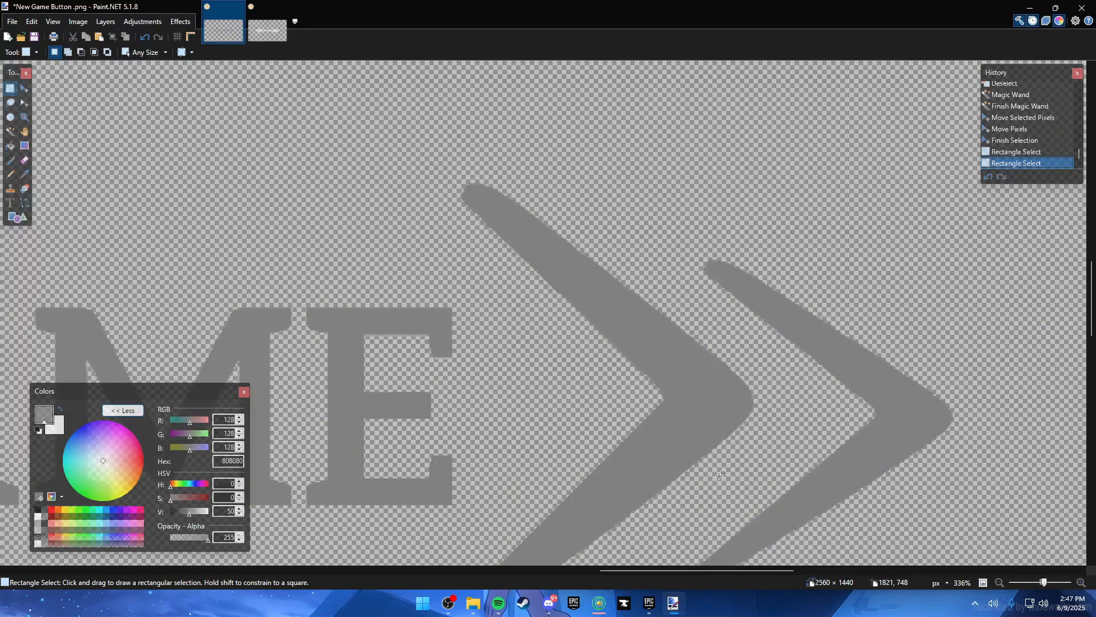
scroll(496, 382, down, 2)
scroll(559, 360, up, 5)
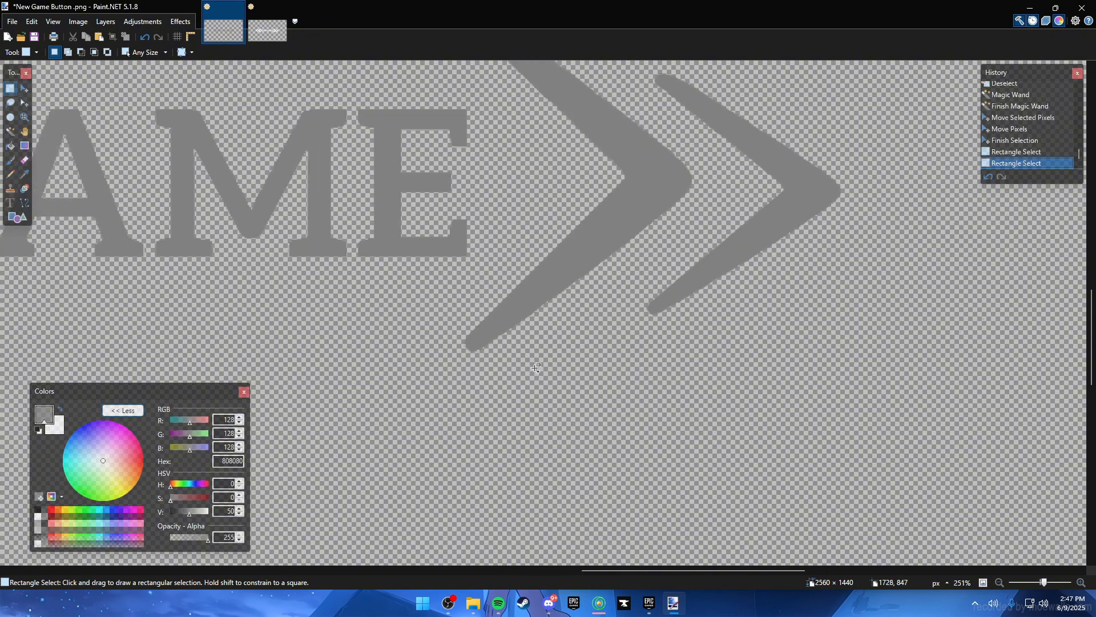
scroll(622, 394, up, 3)
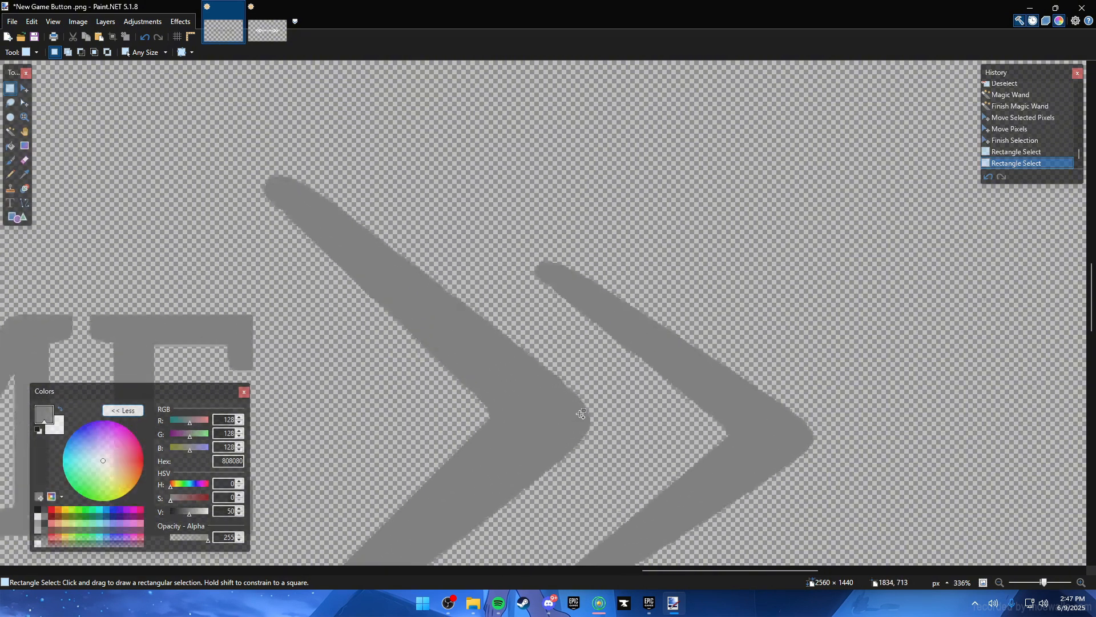
scroll(620, 403, down, 2)
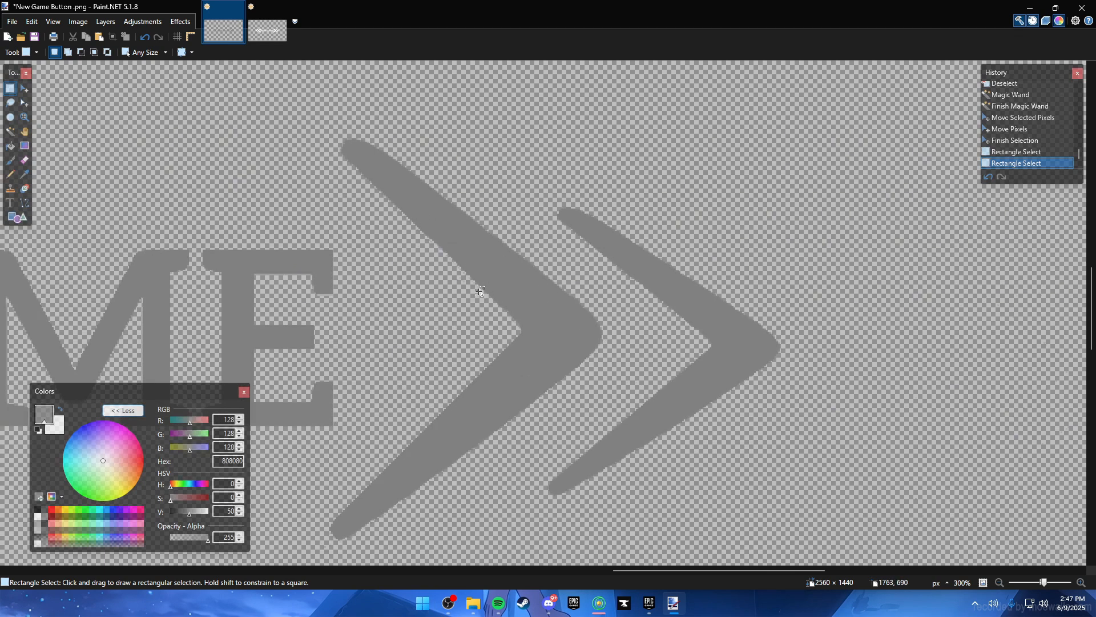
scroll(580, 351, right, 3)
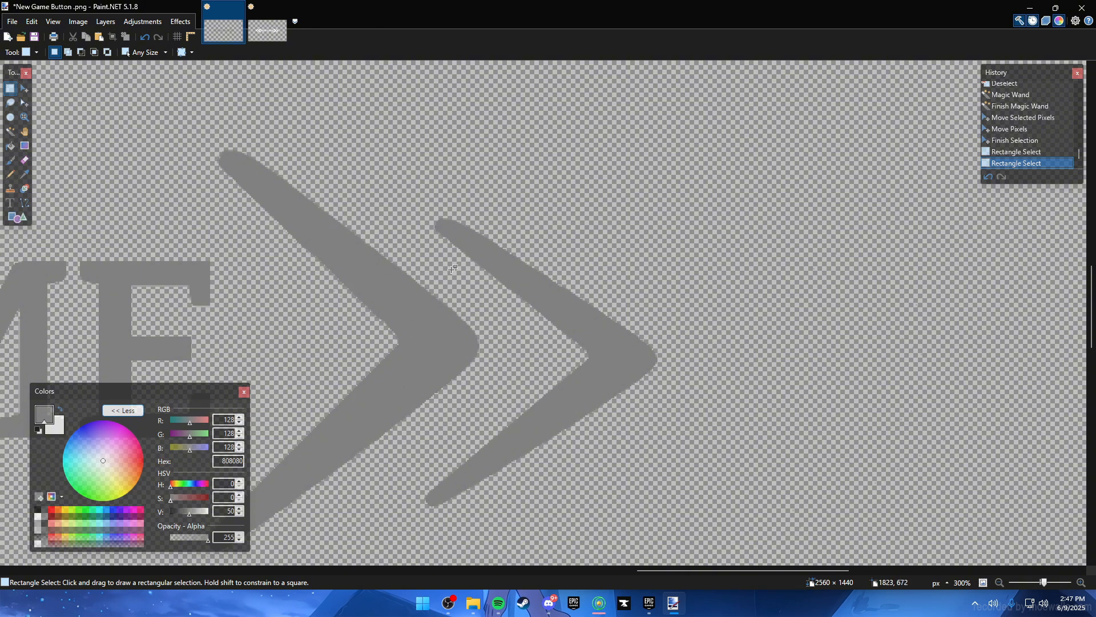
scroll(452, 268, down, 8)
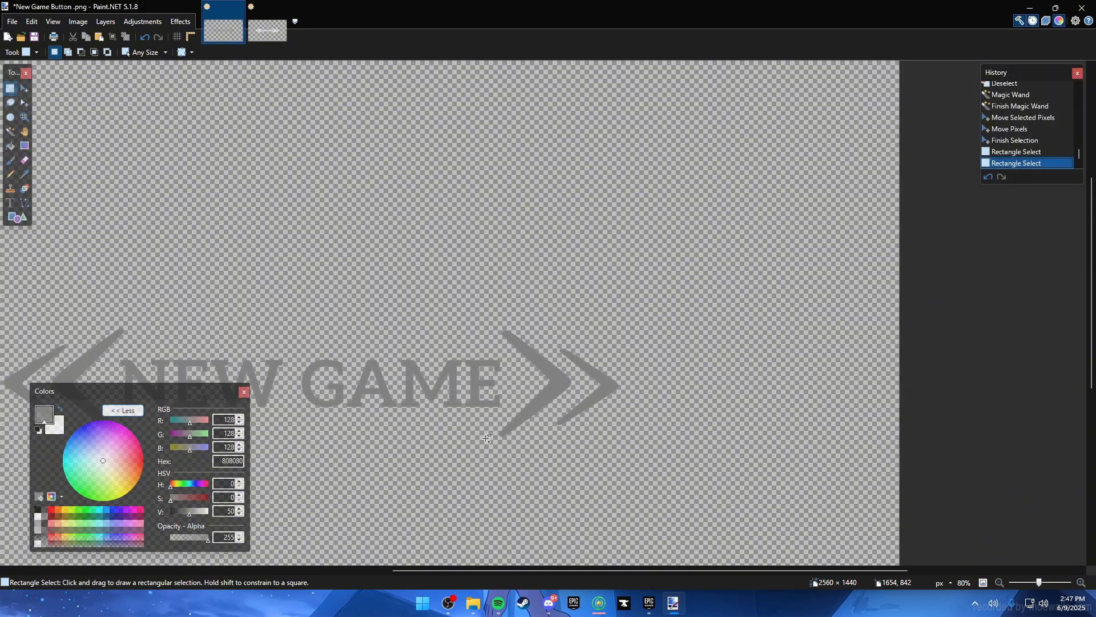
scroll(487, 438, up, 5)
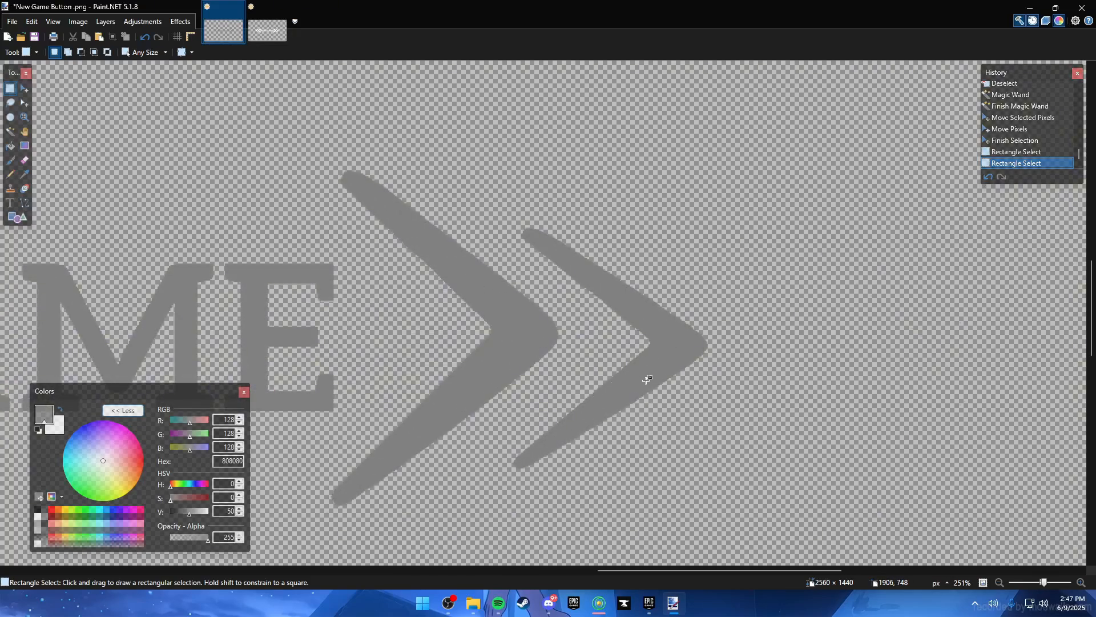
scroll(647, 380, down, 4)
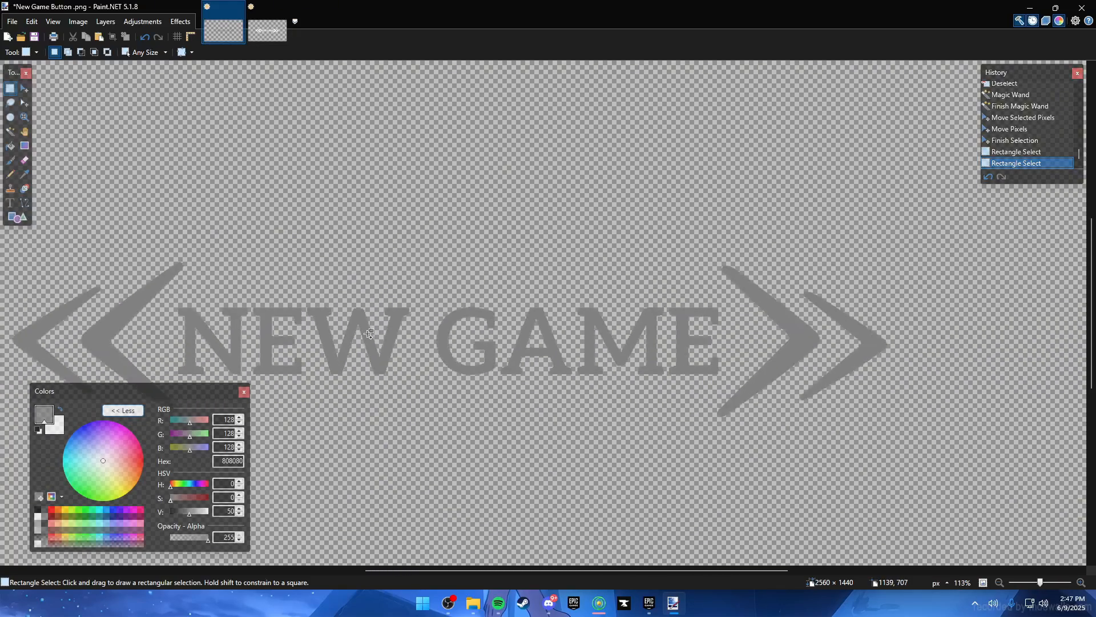
scroll(506, 331, down, 3)
scroll(436, 301, up, 2)
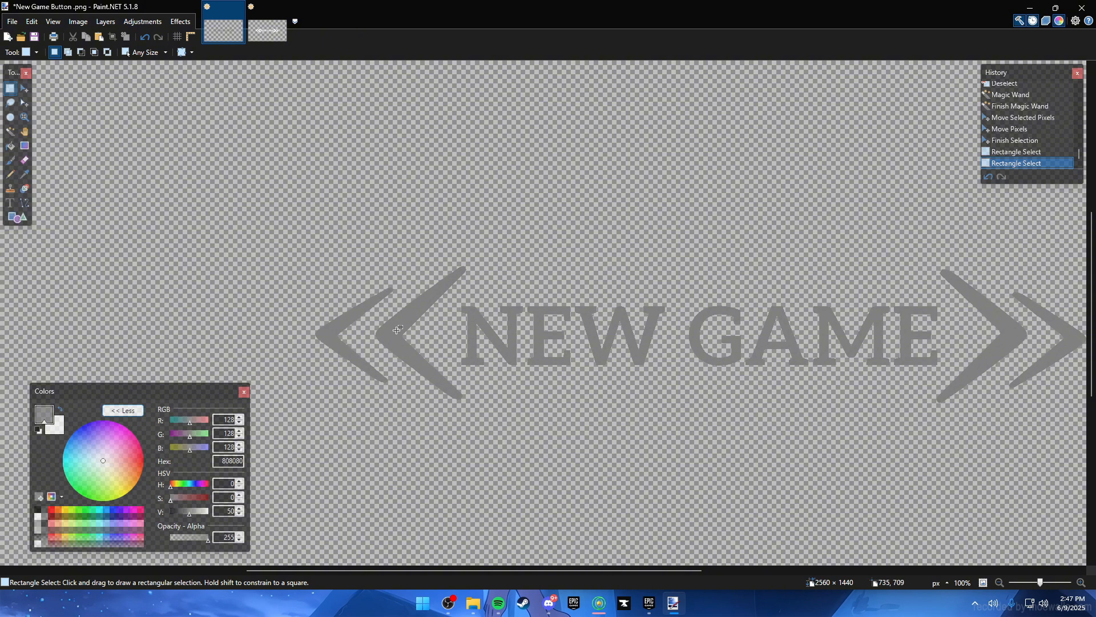
Try rotating a pasted copy of the small outer right arrow above the NEW GAME text to face left, and erase the copy
key(ctrl+v)
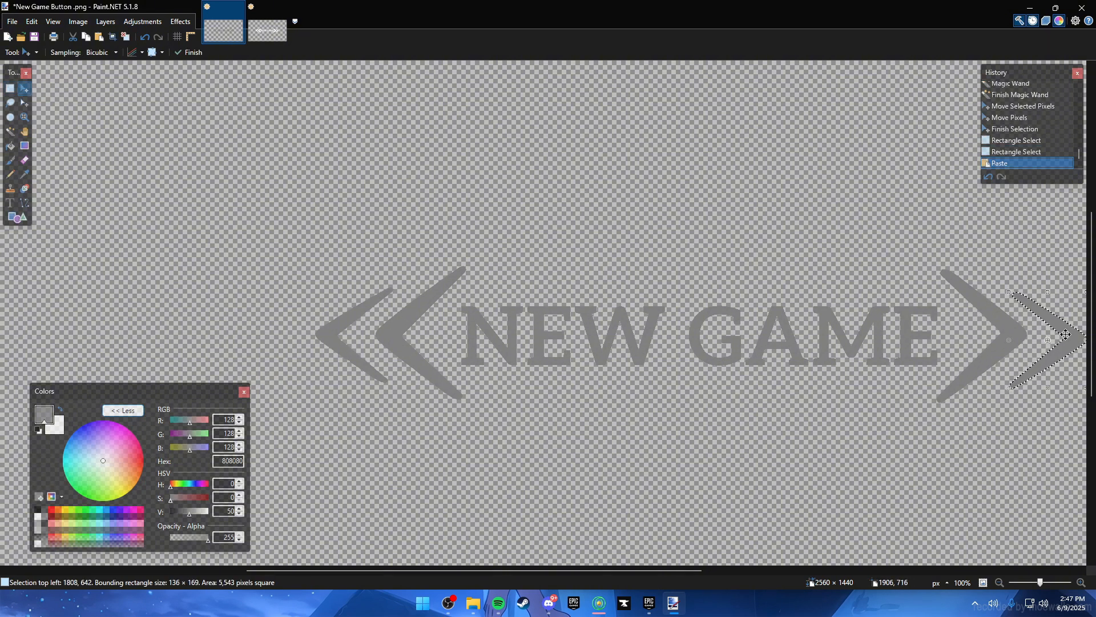
drag(1065, 334, 640, 167)
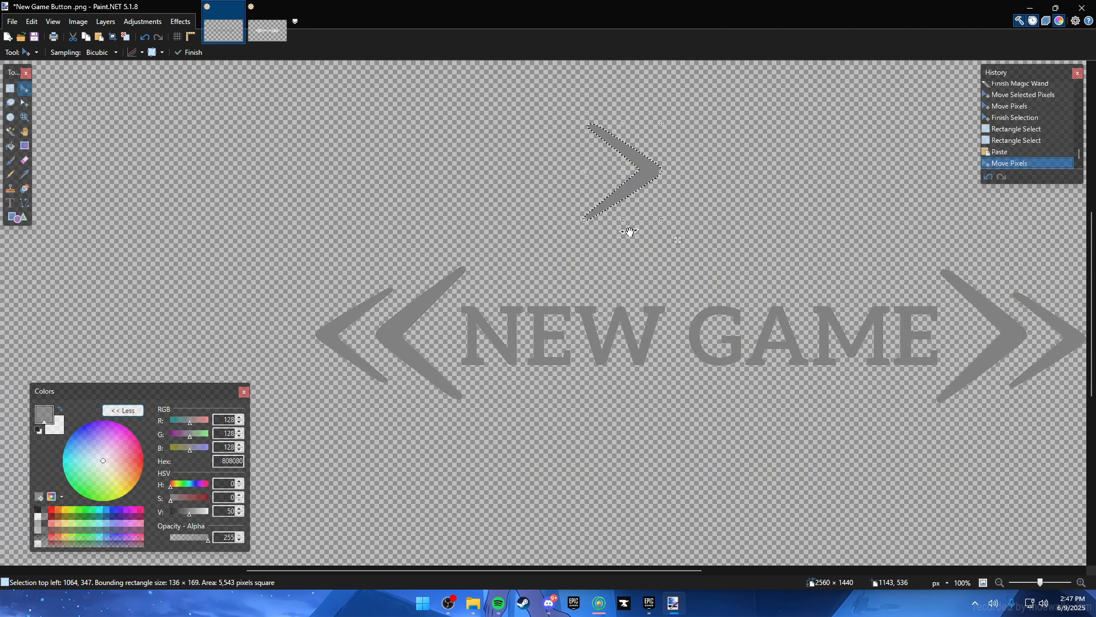
drag(625, 232, 615, 98)
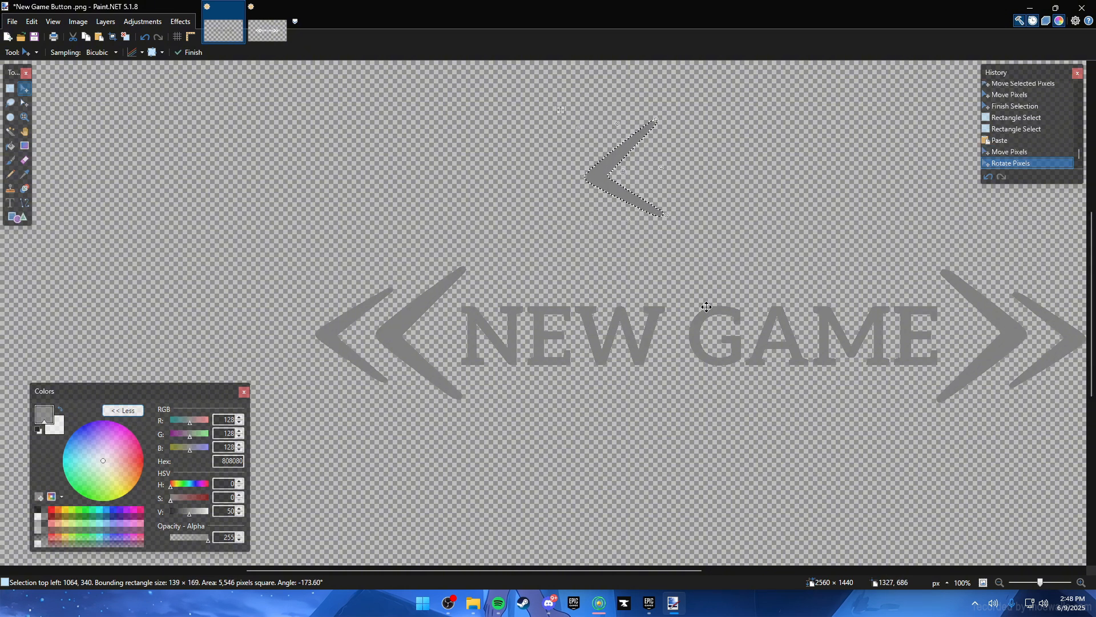
key(Delete)
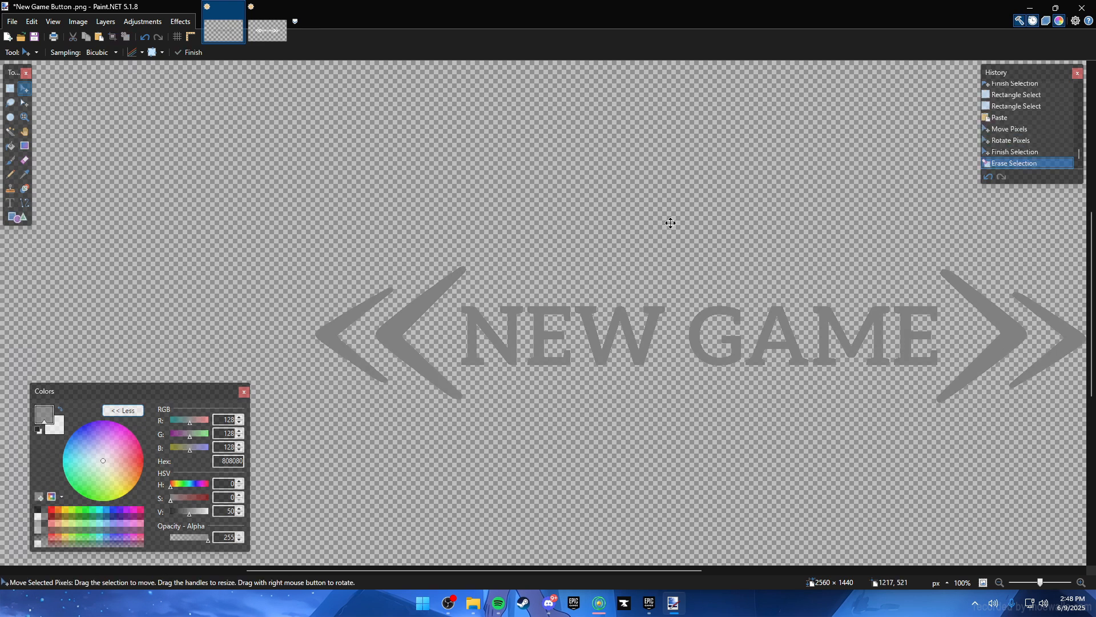
scroll(671, 223, down, 4)
scroll(685, 238, up, 3)
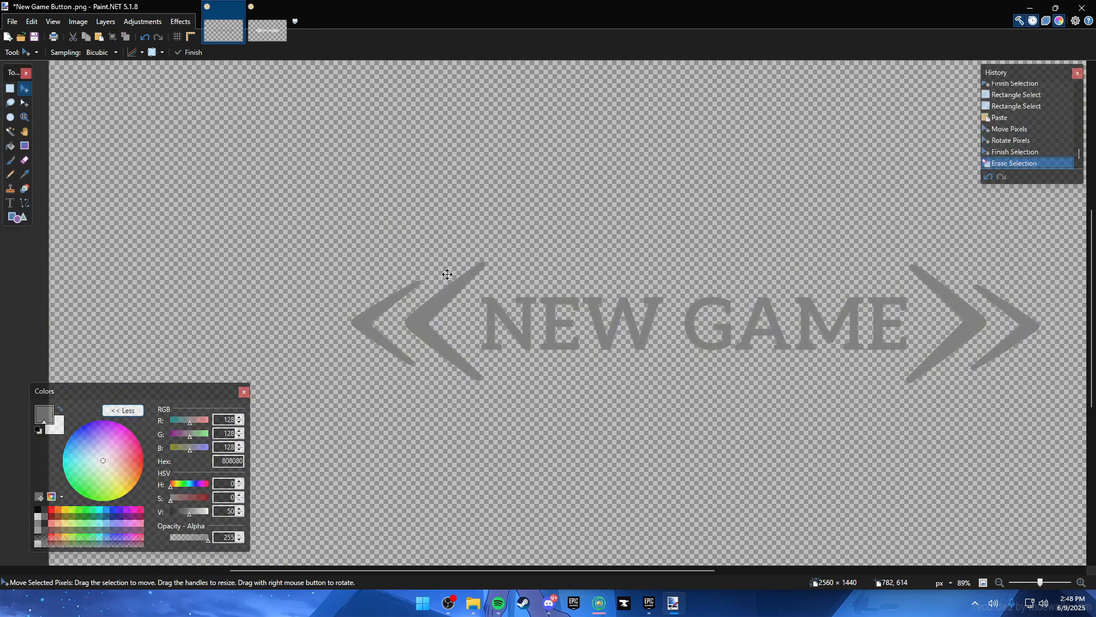
click(10, 89)
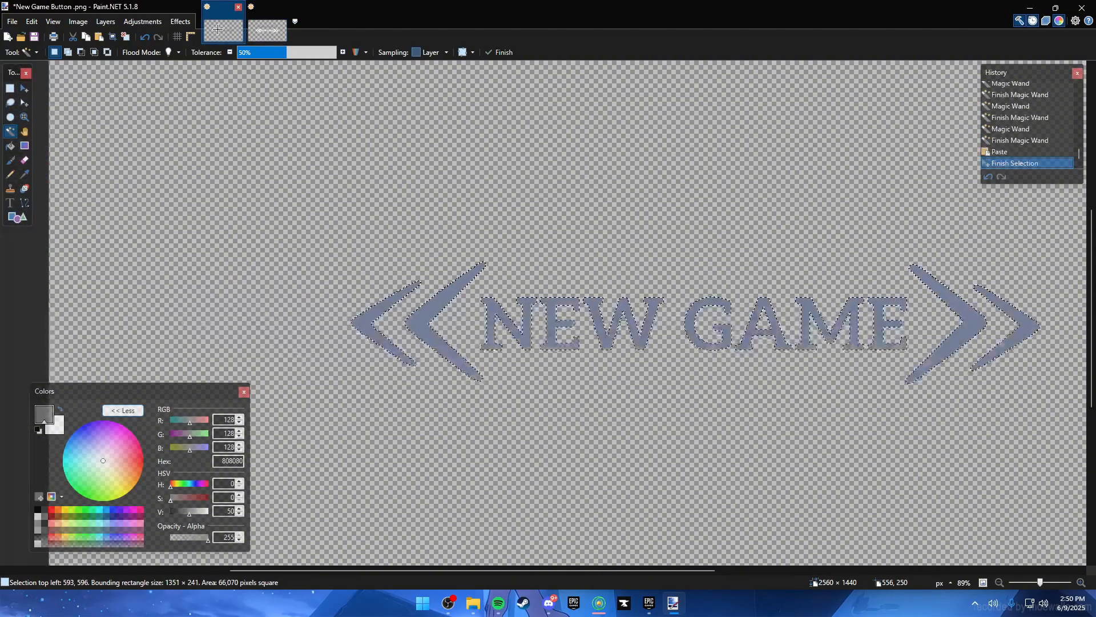
click(252, 31)
click(224, 32)
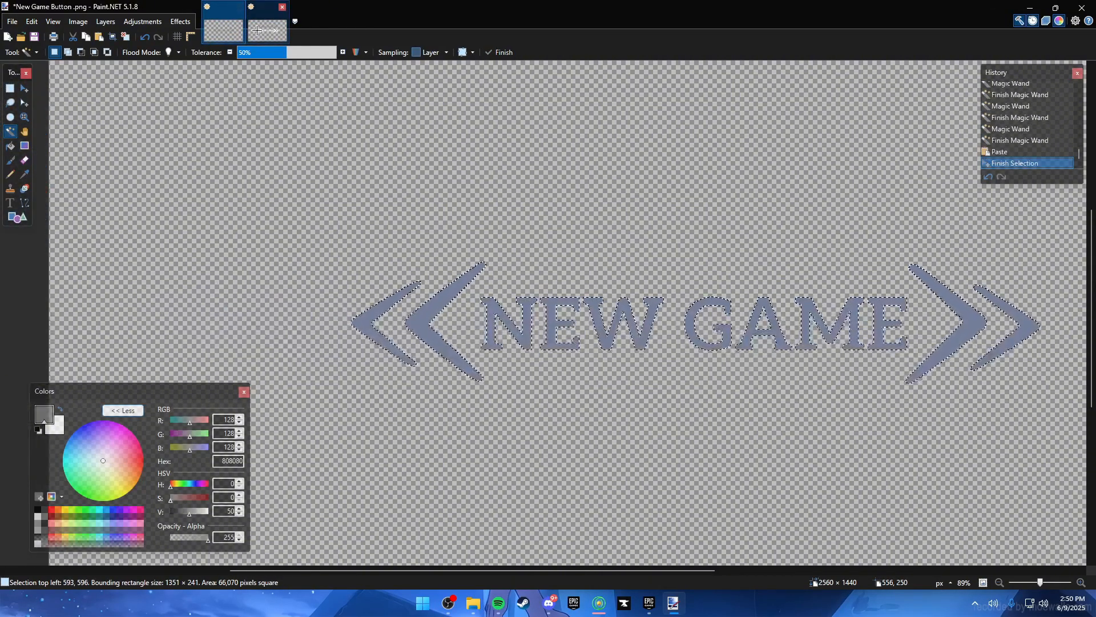
click(256, 33)
click(224, 32)
key(ctrl+v)
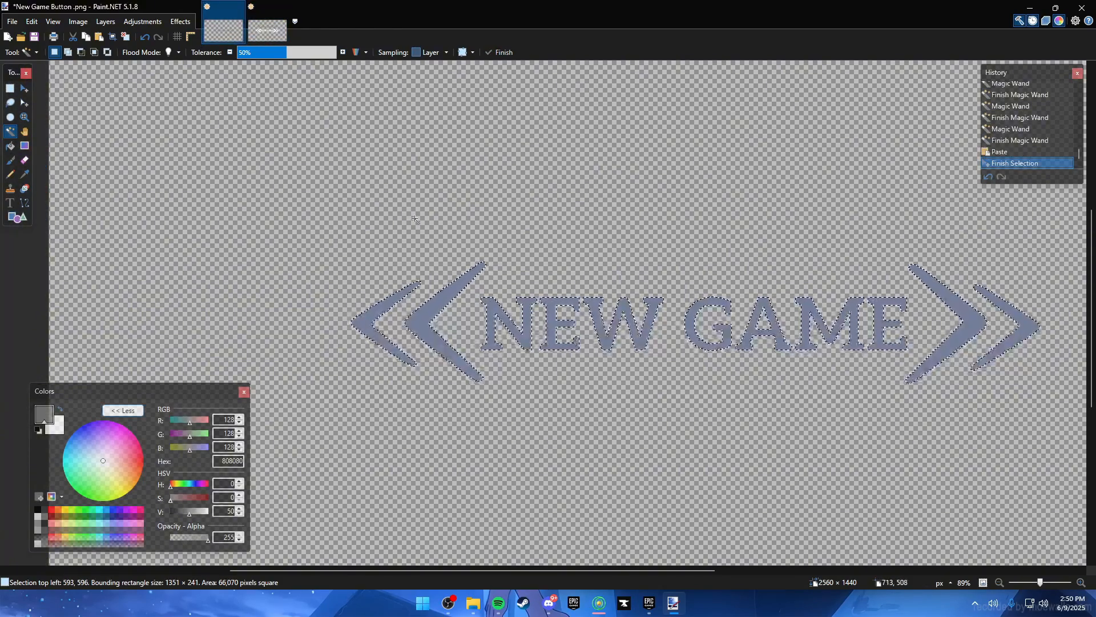
key(s)
scroll(697, 341, down, 2)
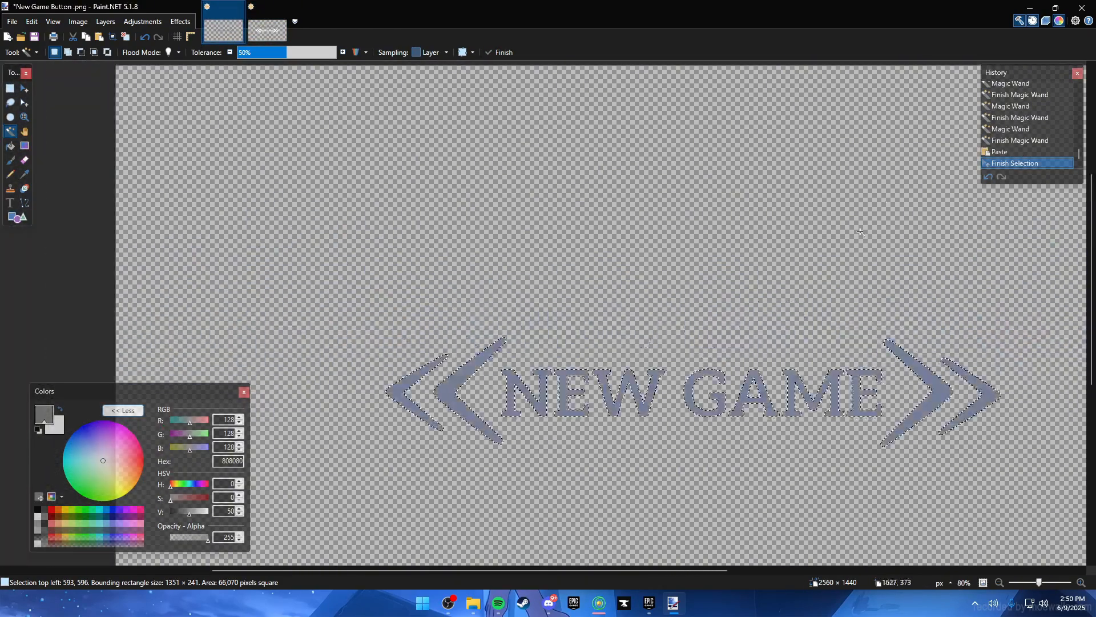
scroll(744, 293, up, 2)
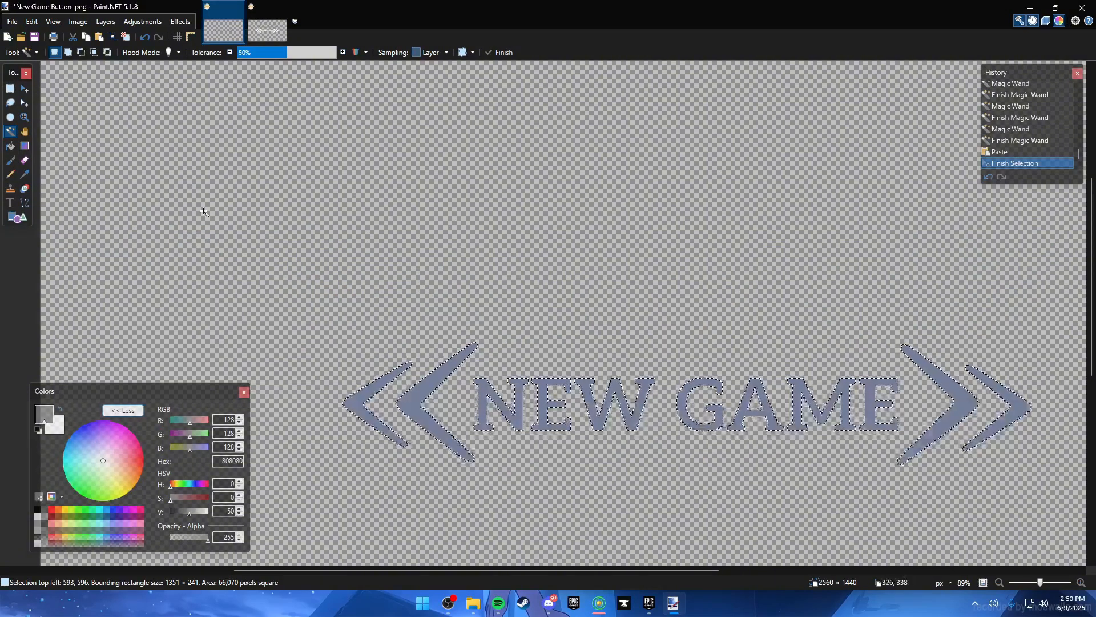
Clear the selection around the NEW GAME graphic using Rectangle Select on an empty part of the canvas
click(9, 87)
click(213, 167)
scroll(506, 323, down, 2)
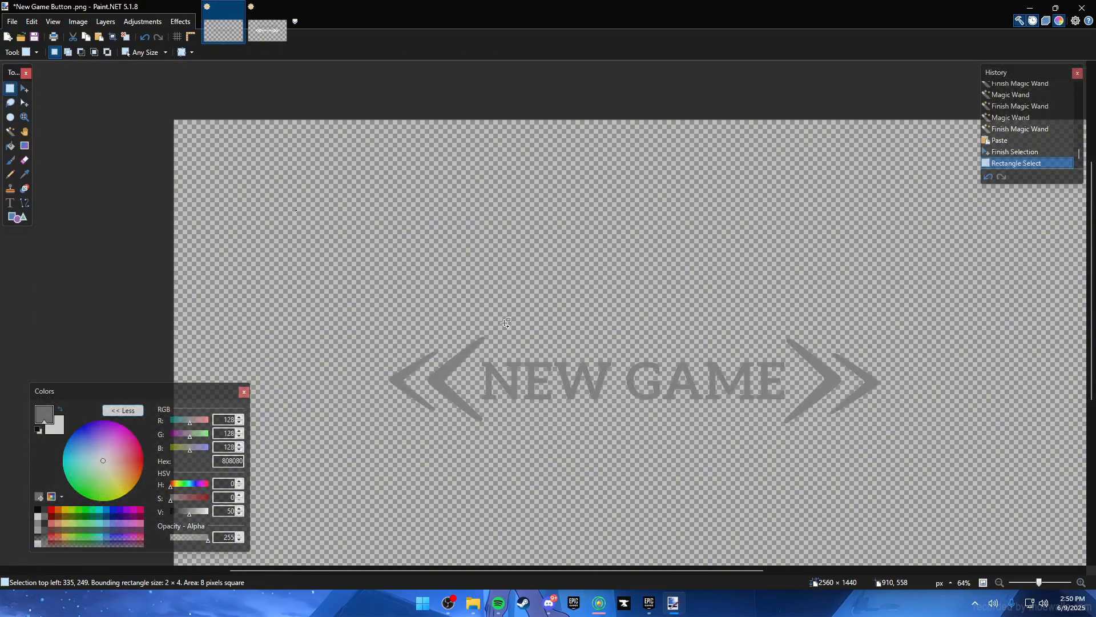
Save the gray NEW GAME image as New Game Button Sharp .png in the Buttons (Default State) folder, keeping the default PNG settings
click(12, 21)
click(35, 108)
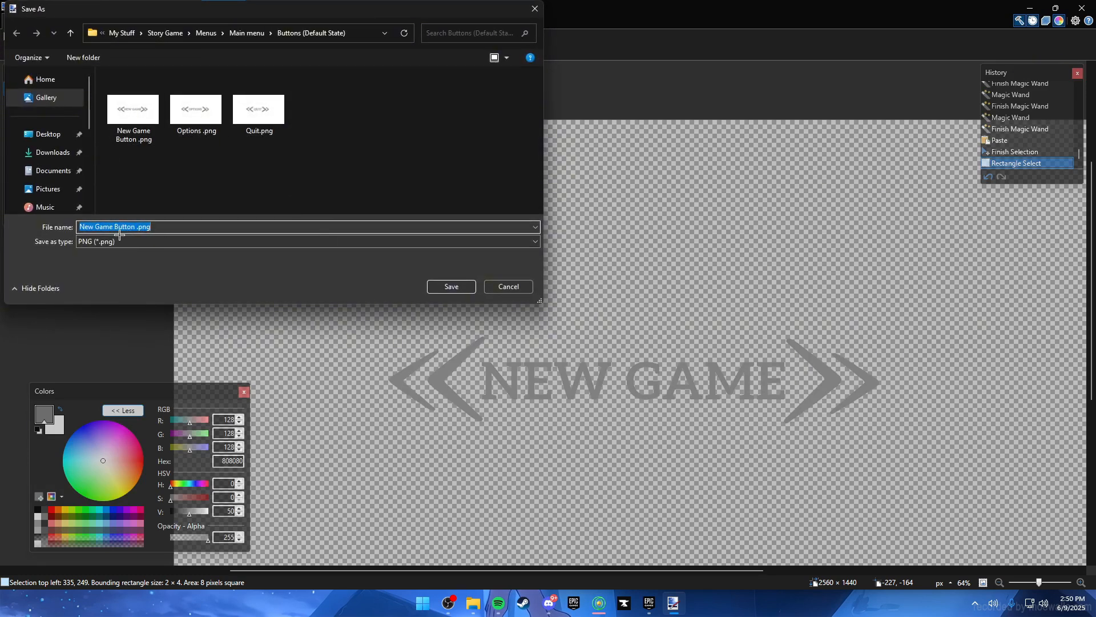
drag(135, 227, 138, 235)
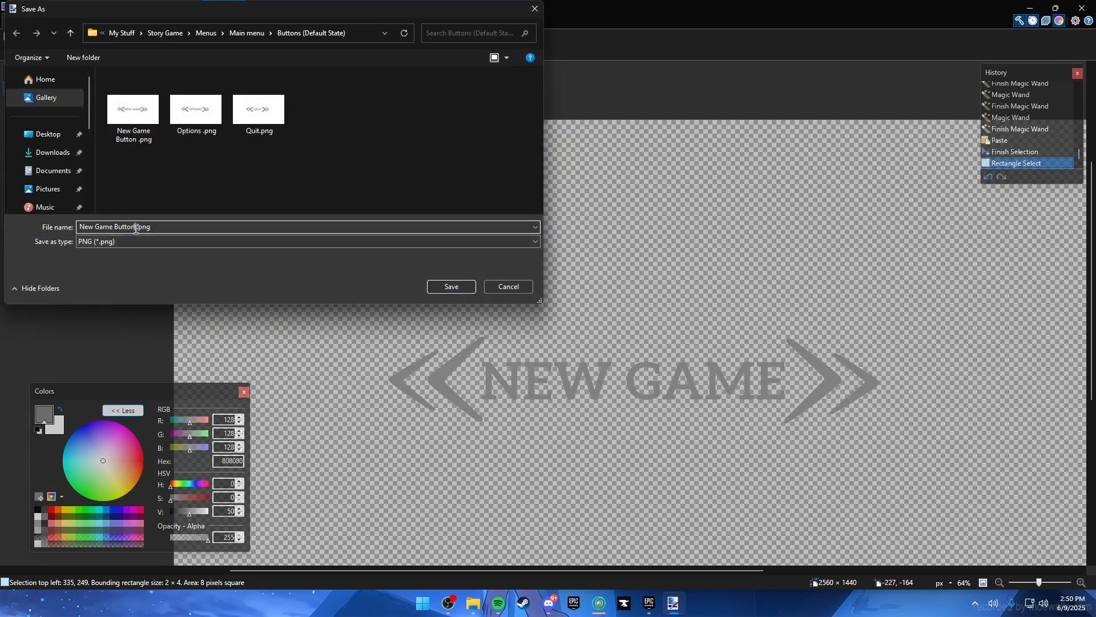
key(BackSpace)
click(457, 287)
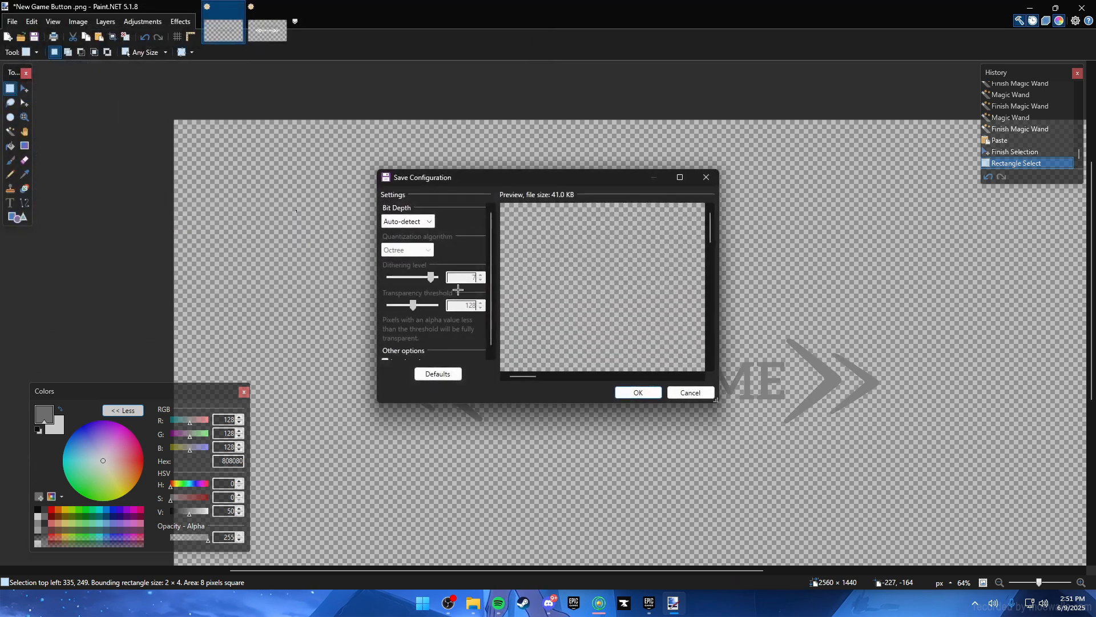
click(639, 393)
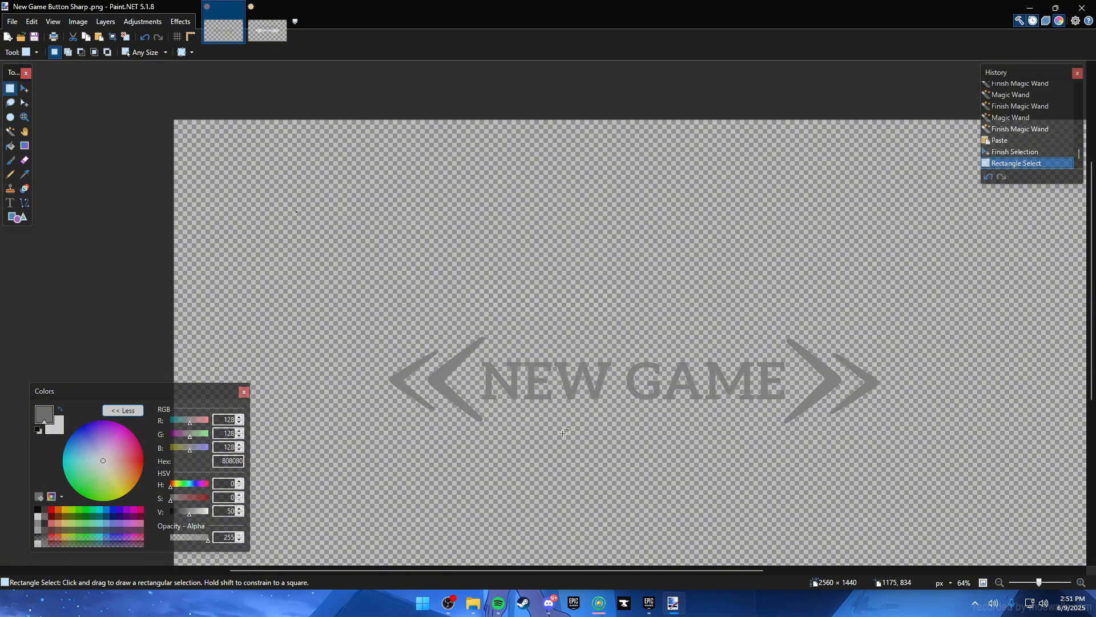
Switch to File Explorer and open the Buttons (Default State) folder inside Main menu
click(472, 603)
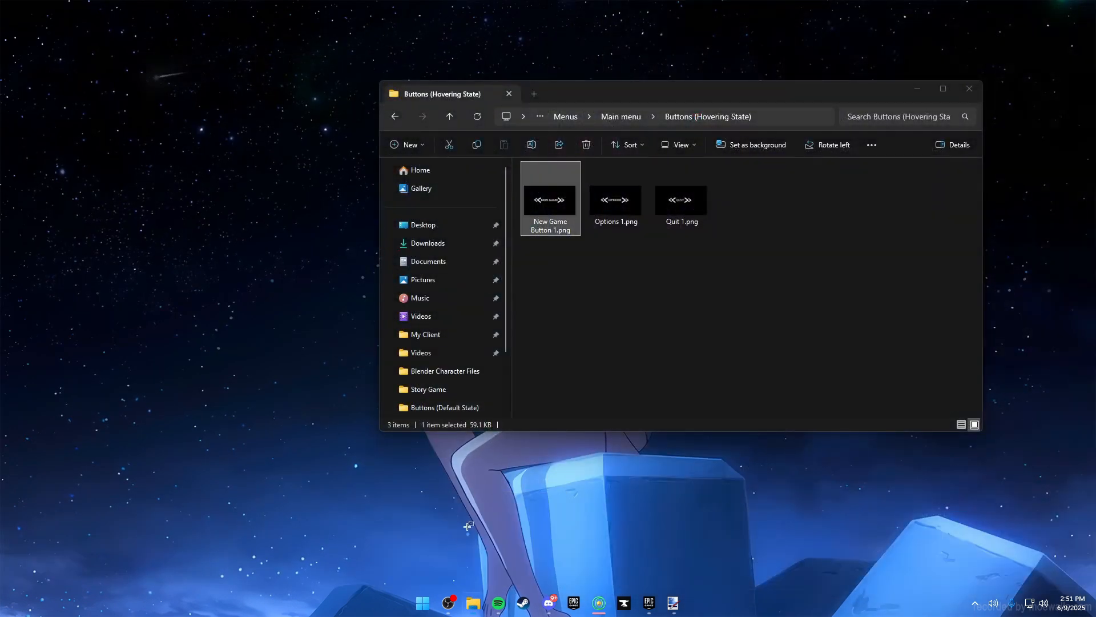
click(440, 543)
click(555, 268)
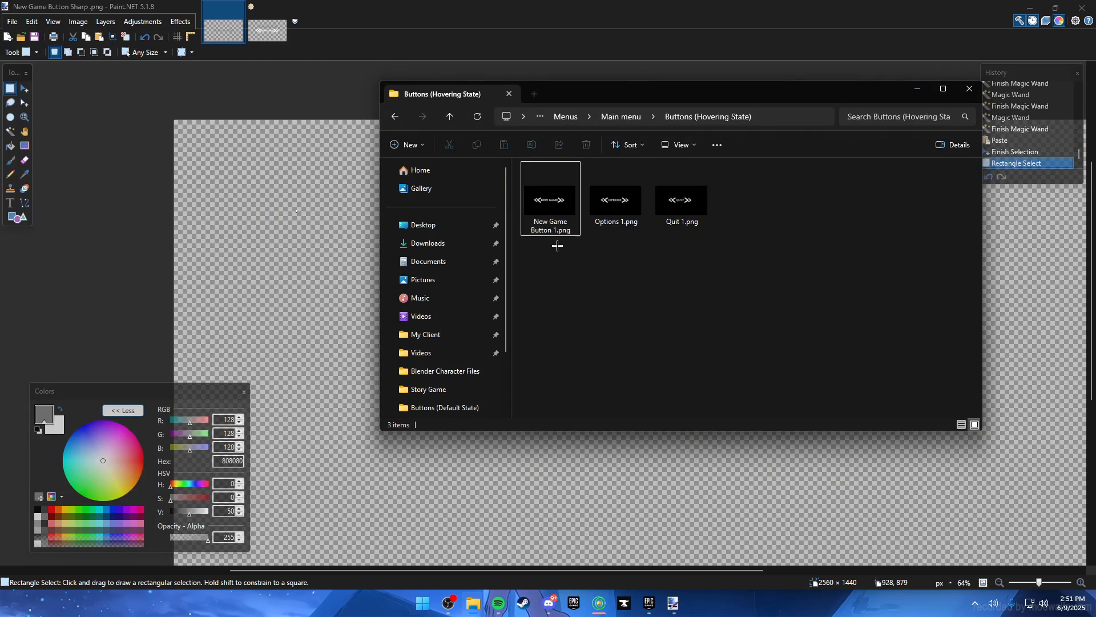
click(394, 116)
double_click(574, 180)
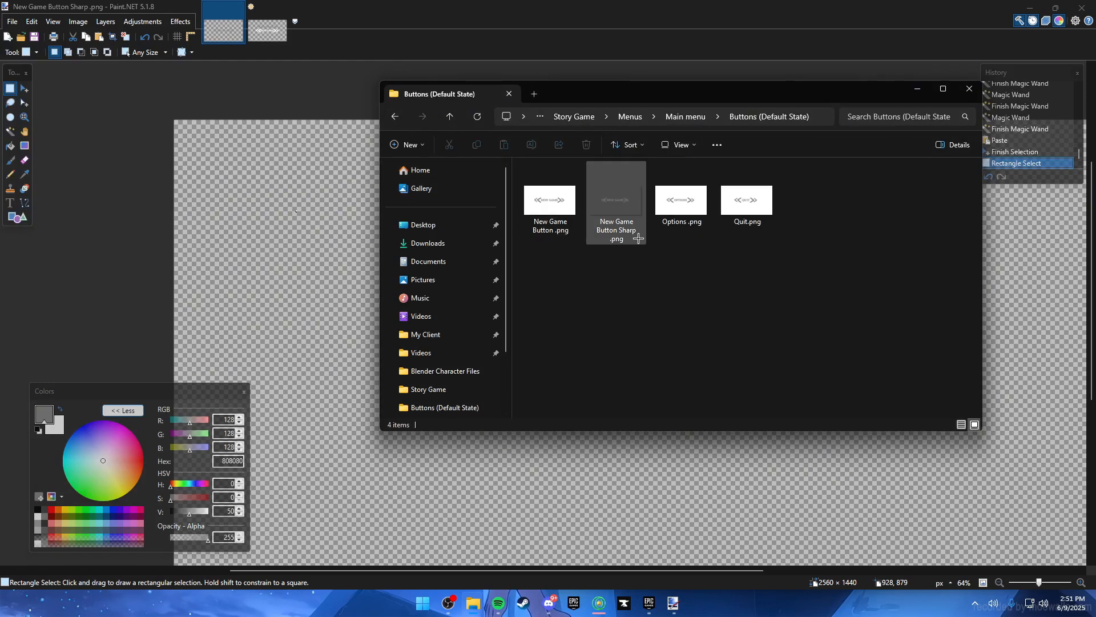
Copy New Game Button Sharp .png from the default-state folder into the Buttons (Hovering State) folder
click(619, 216)
click(641, 279)
click(619, 208)
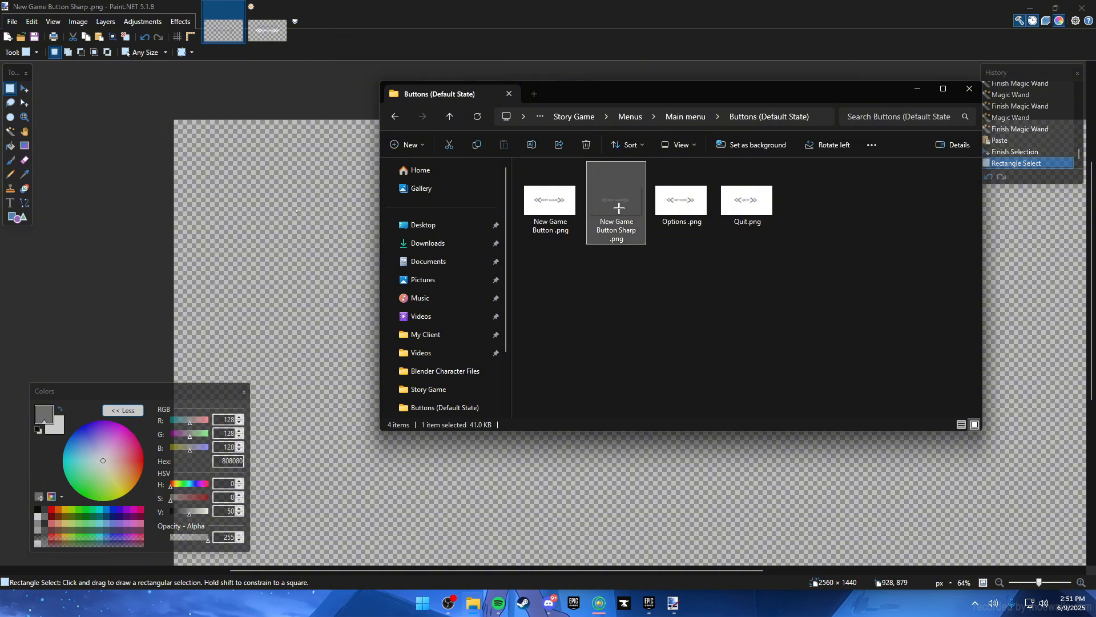
right_click(621, 199)
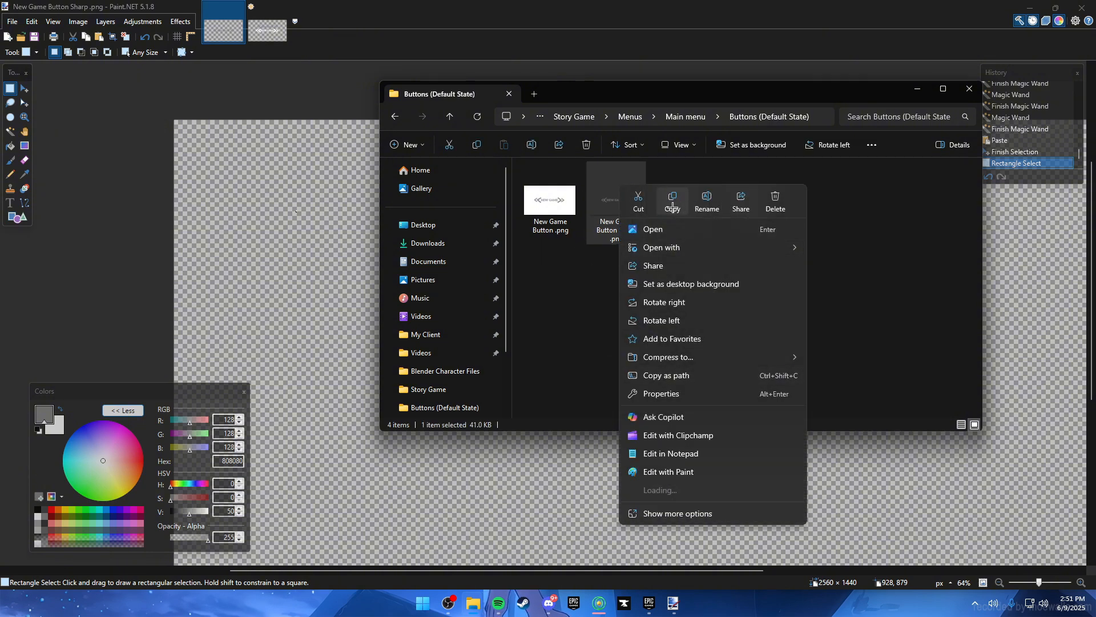
click(631, 258)
click(399, 120)
double_click(571, 198)
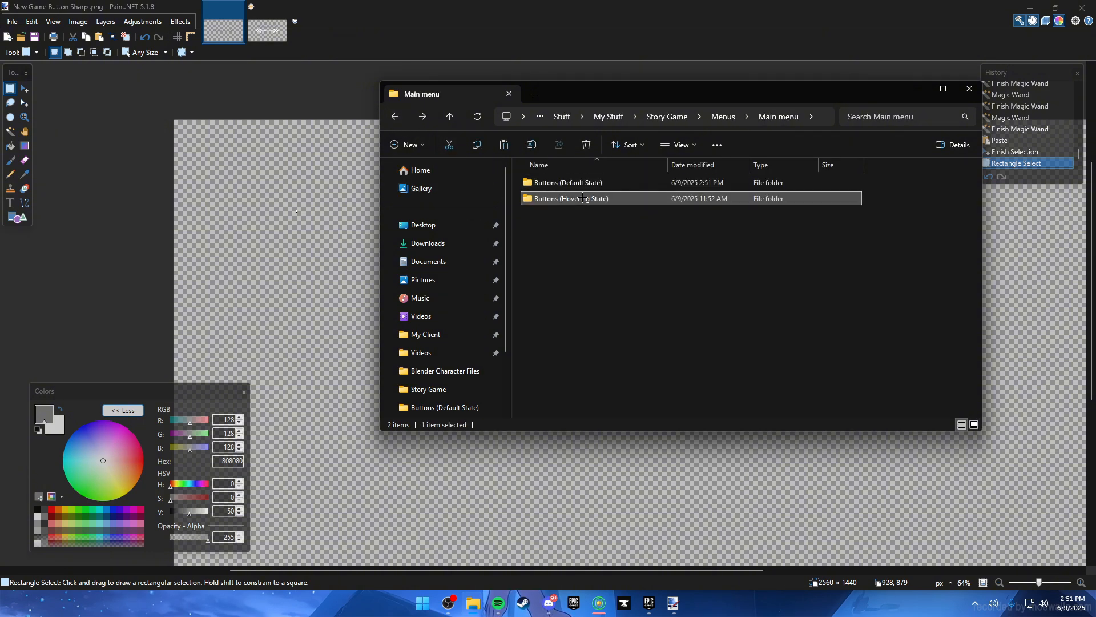
right_click(591, 263)
click(598, 287)
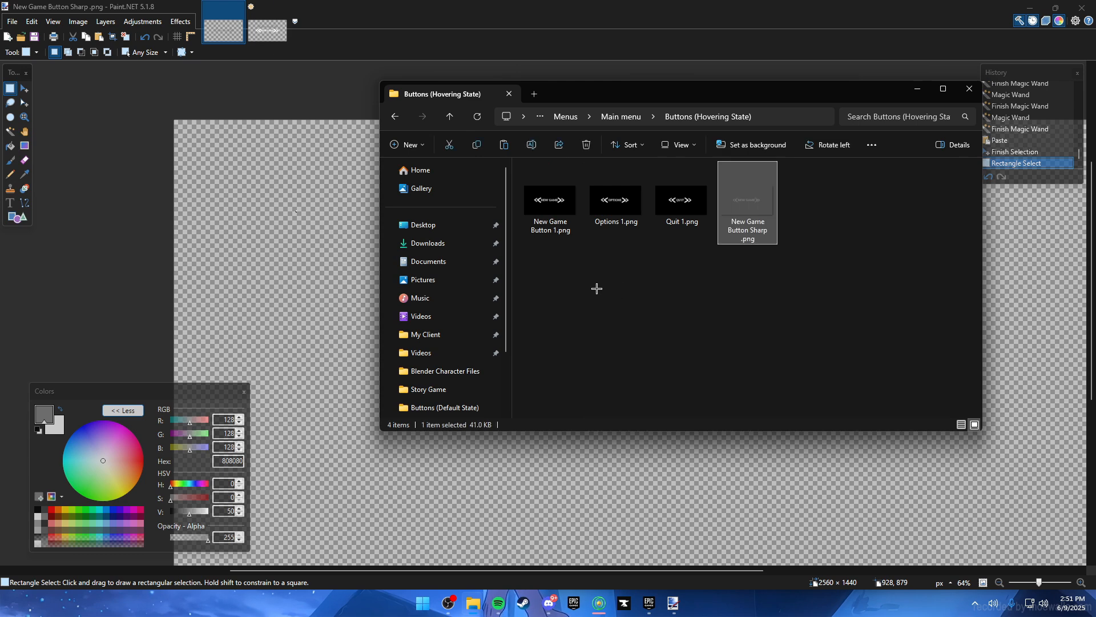
Rename the copied file in the hovering-state folder as New Game Button 1 Sharp .png
right_click(753, 227)
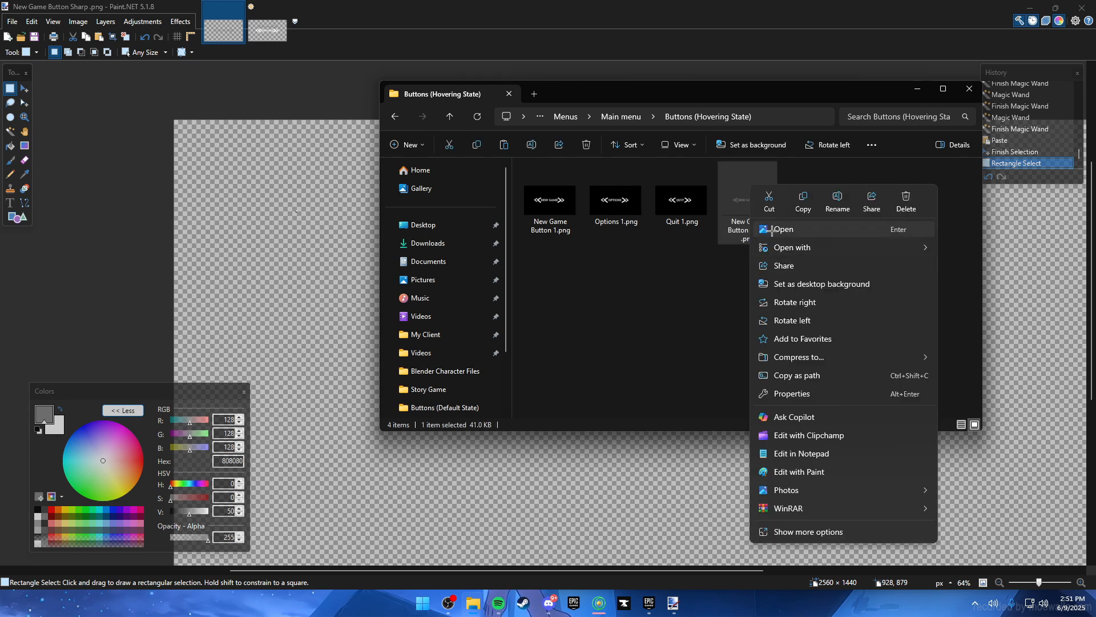
click(835, 201)
click(631, 201)
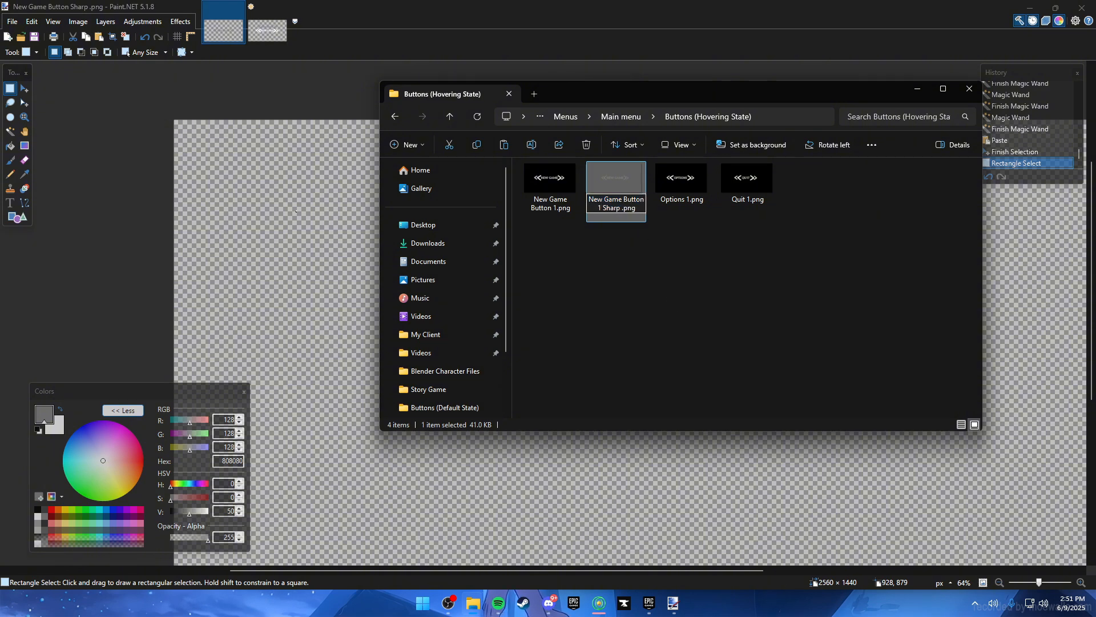
text(1)
key(Return)
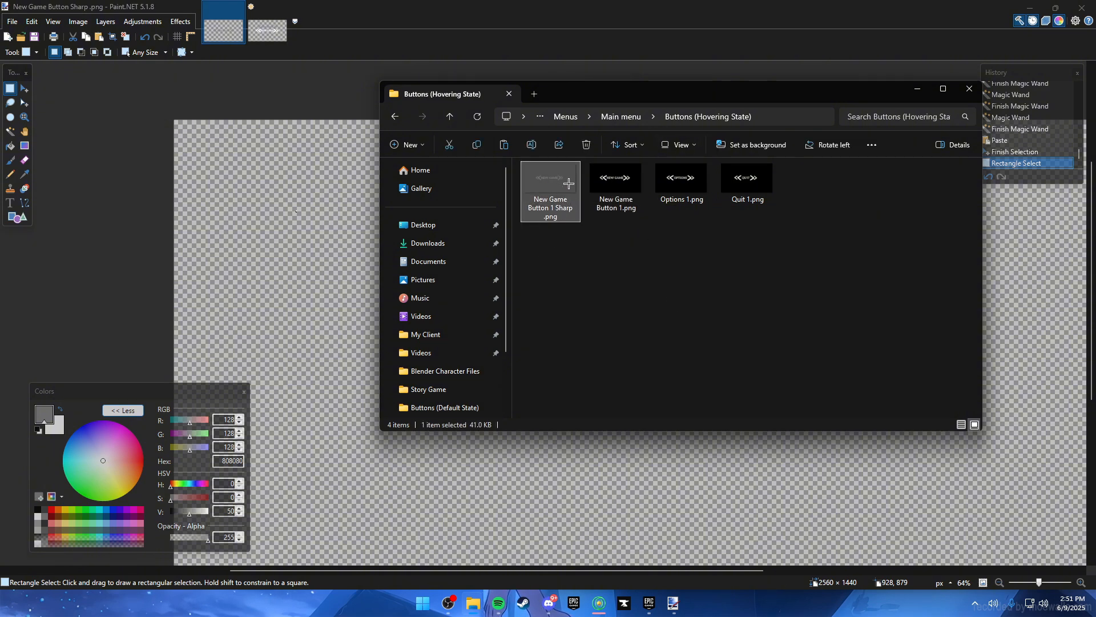
Open New Game Button 1 Sharp .png as a separate image in Paint.NET, and close New Game Button 1.png without saving its changes
drag(396, 49, 341, 16)
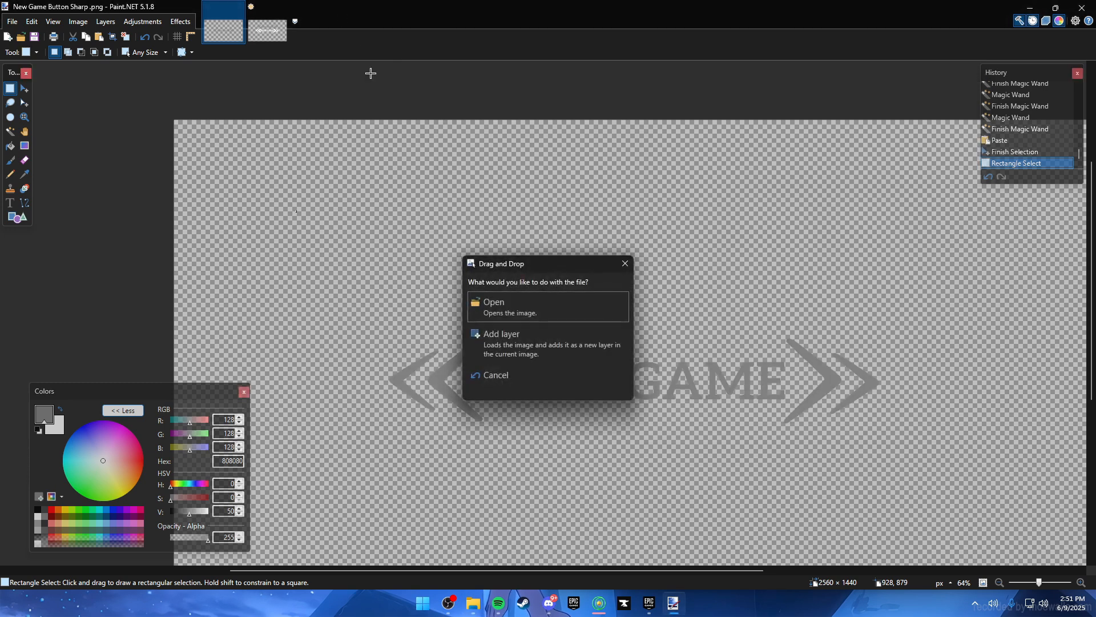
click(510, 304)
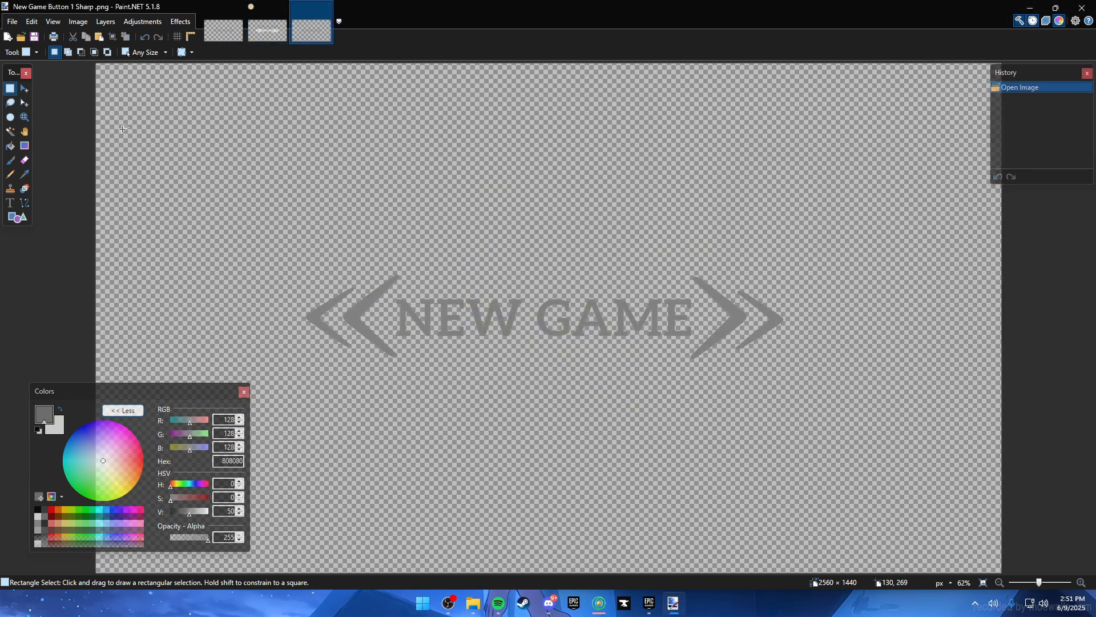
click(264, 21)
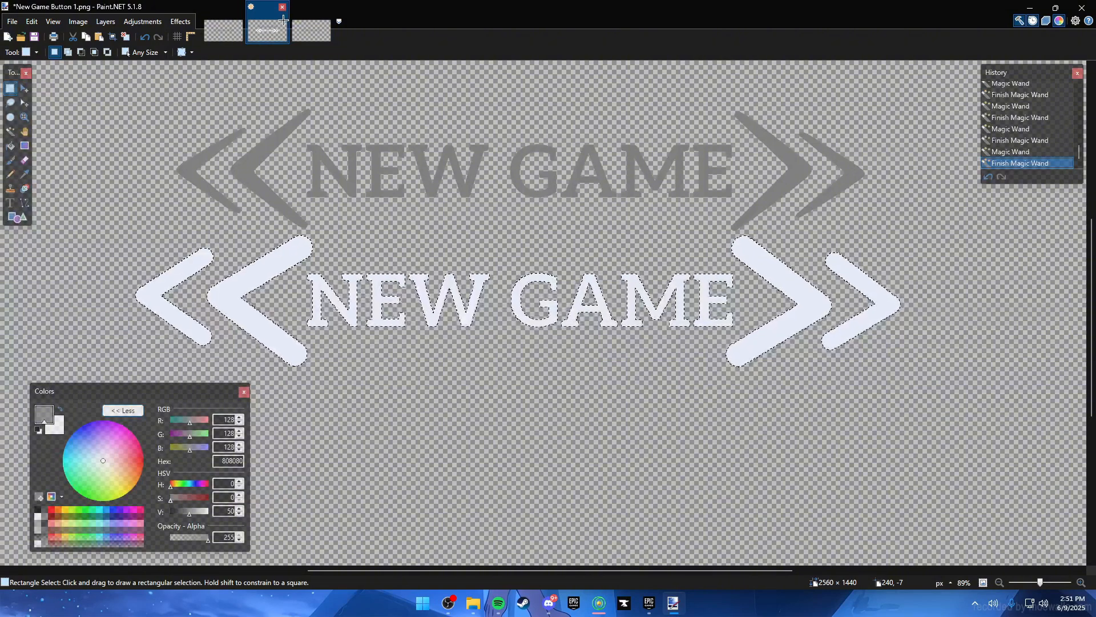
click(282, 7)
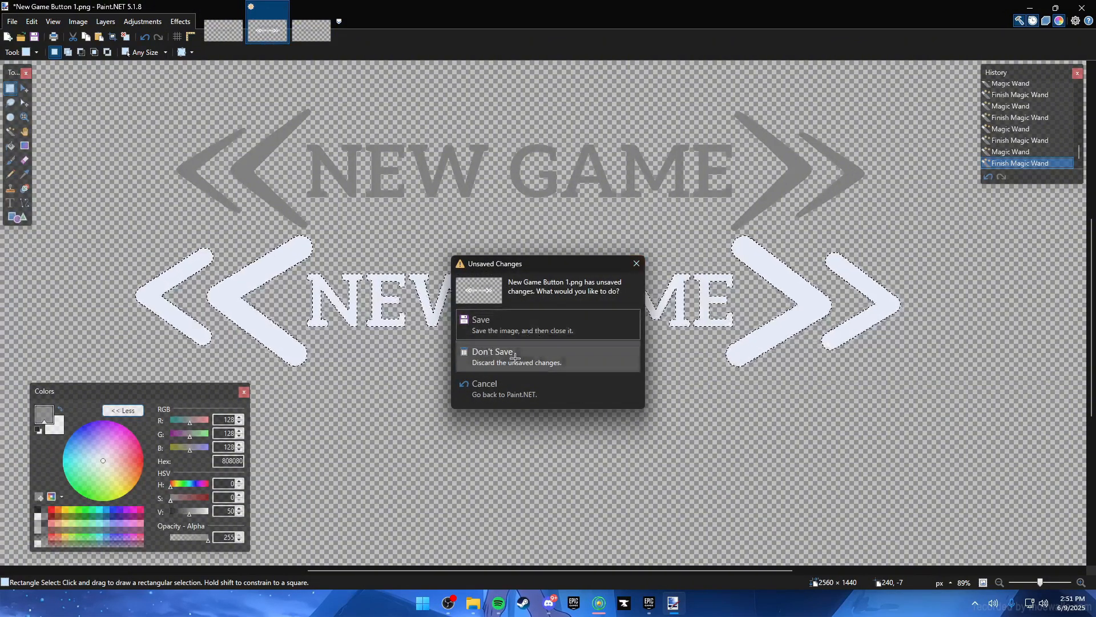
click(515, 357)
click(229, 38)
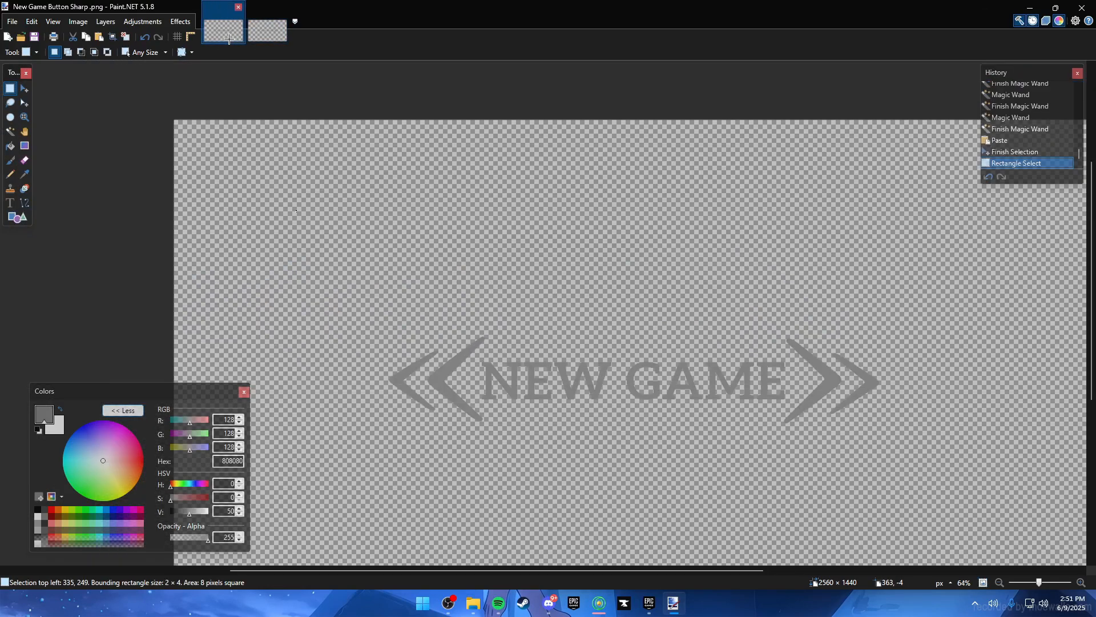
click(267, 32)
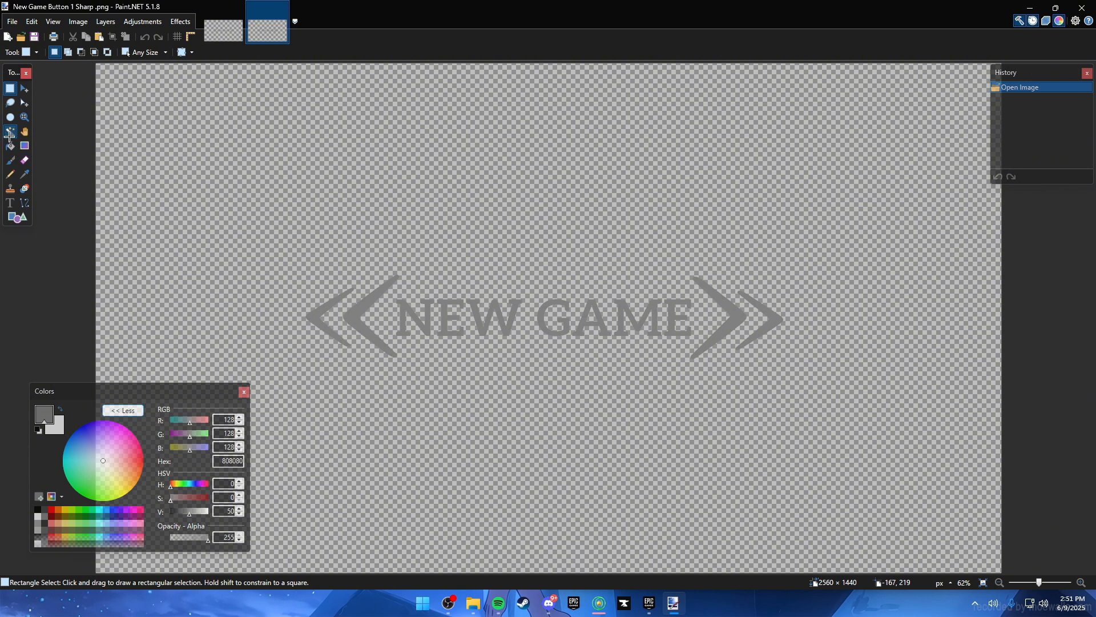
click(10, 133)
click(316, 323)
ctrl+click(370, 331)
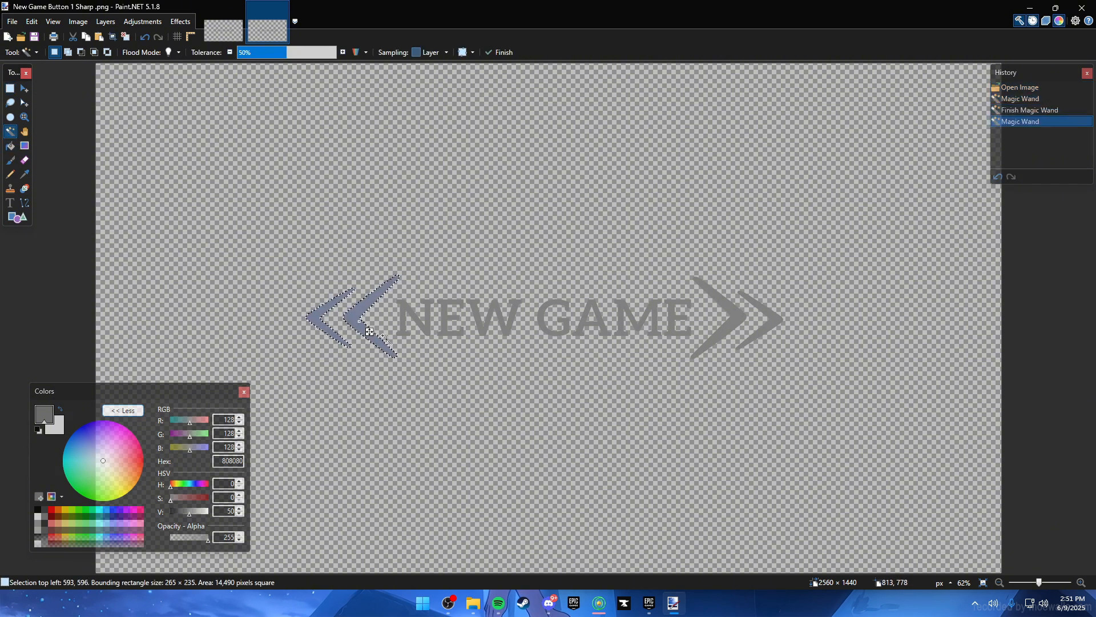
ctrl+click(407, 319)
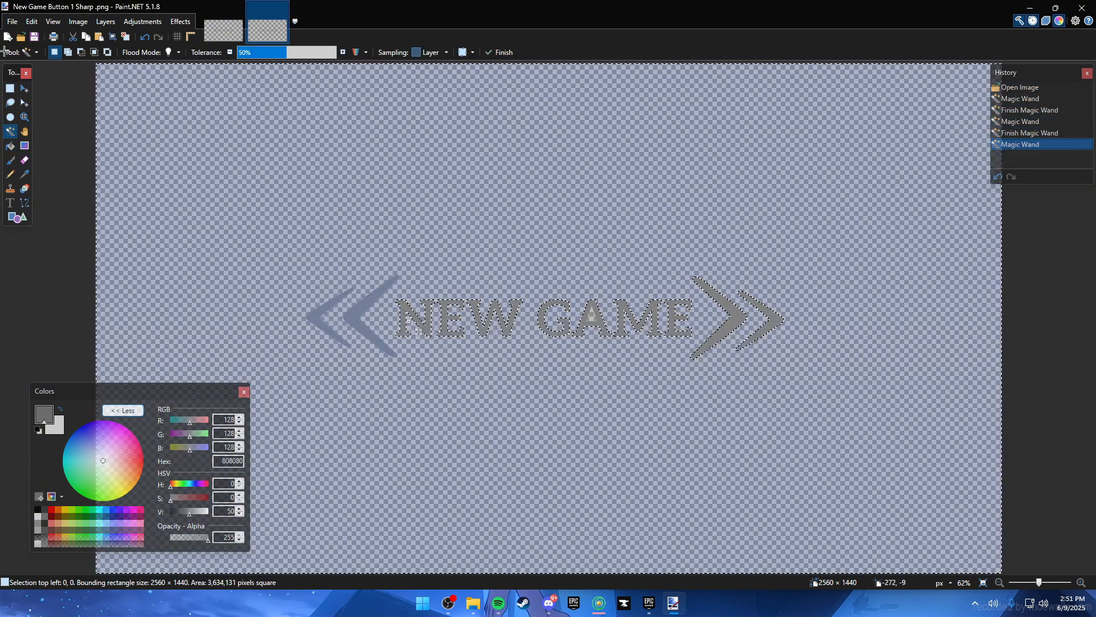
key(s)
drag(236, 171, 279, 182)
Select both left-facing arrows and the letters of the word NEW together using the Magic Wand
click(10, 132)
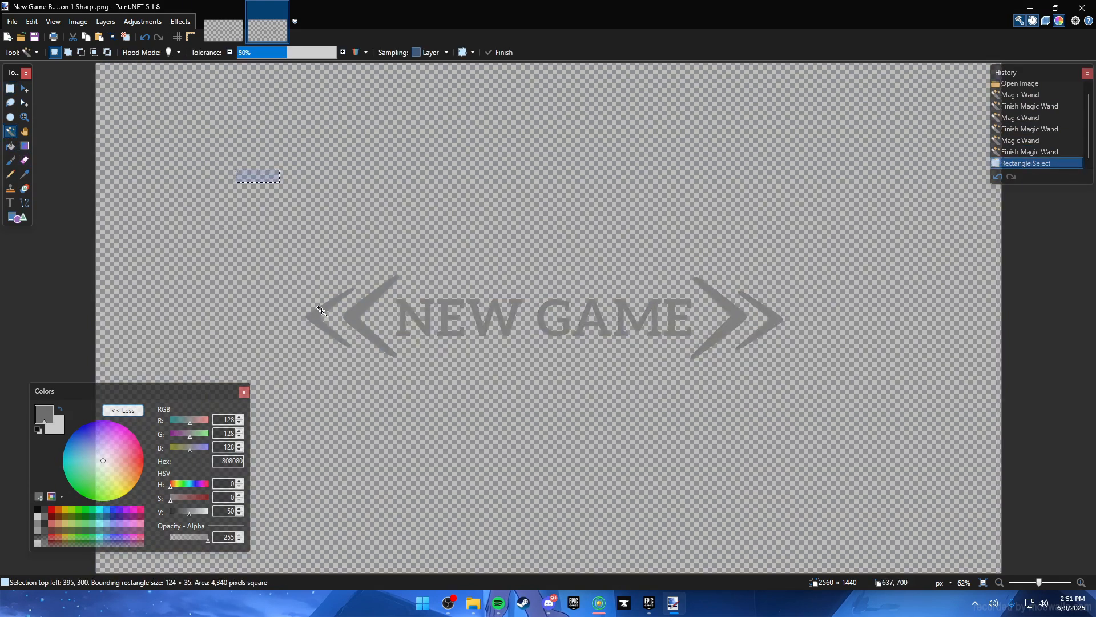
click(320, 310)
scroll(381, 331, up, 3)
ctrl+click(329, 312)
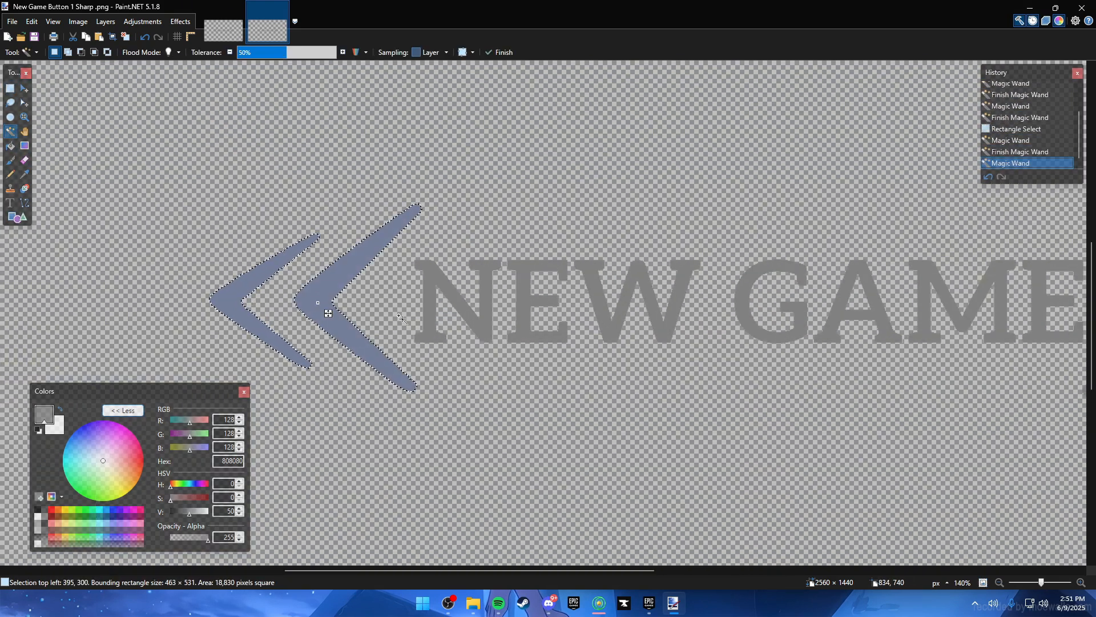
ctrl+click(437, 320)
ctrl+click(531, 327)
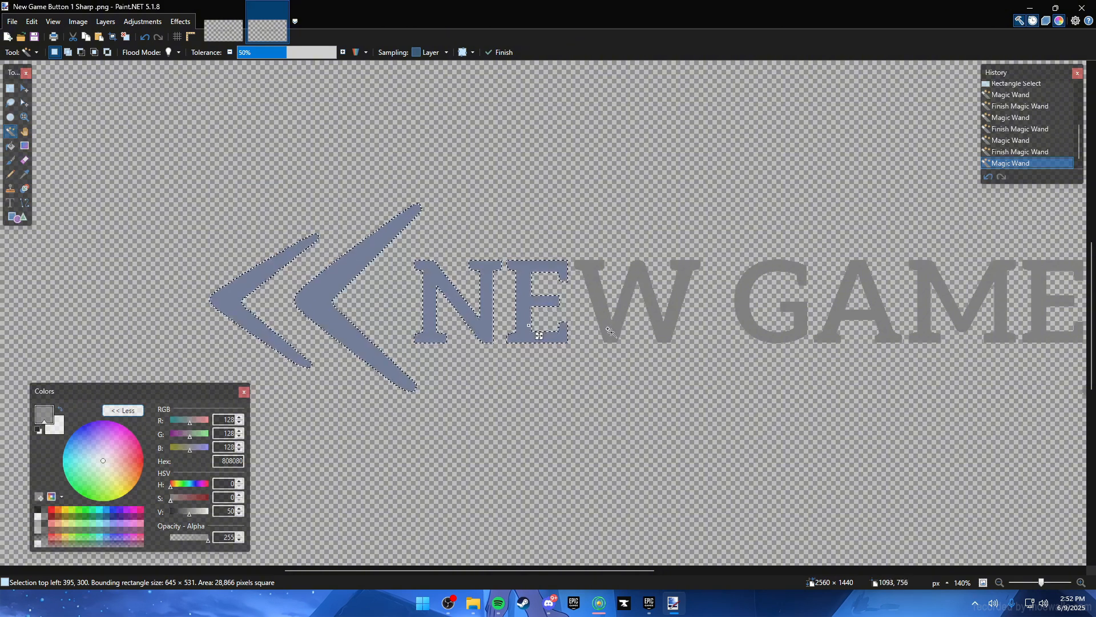
ctrl+click(622, 320)
Add the letters of the word GAME and both right-facing arrows to the Magic Wand selection
ctrl+click(771, 323)
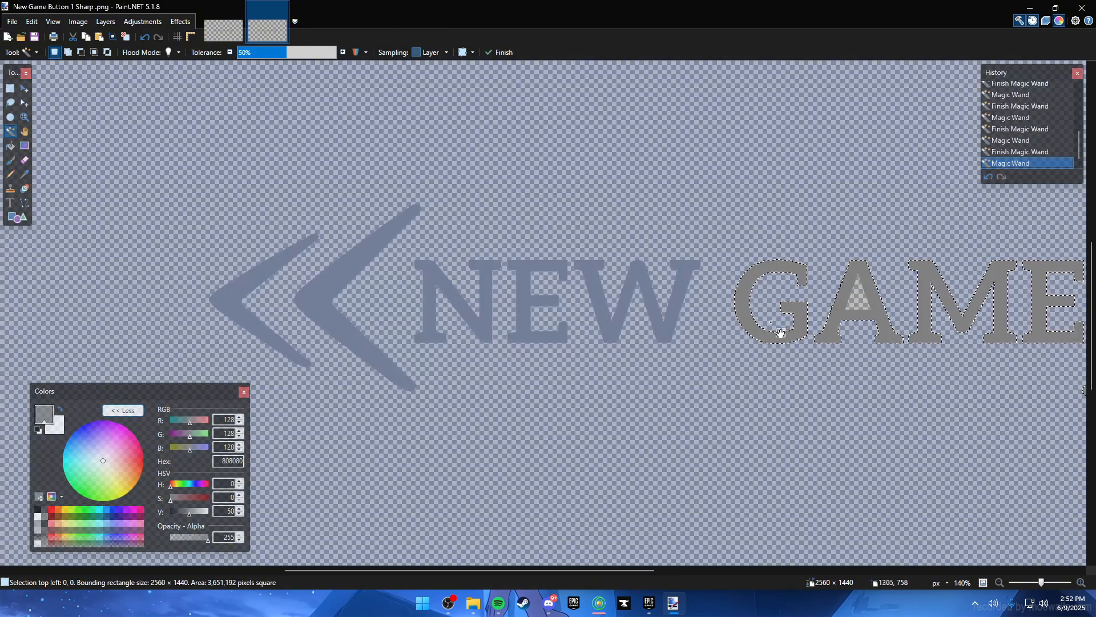
drag(772, 327, 765, 333)
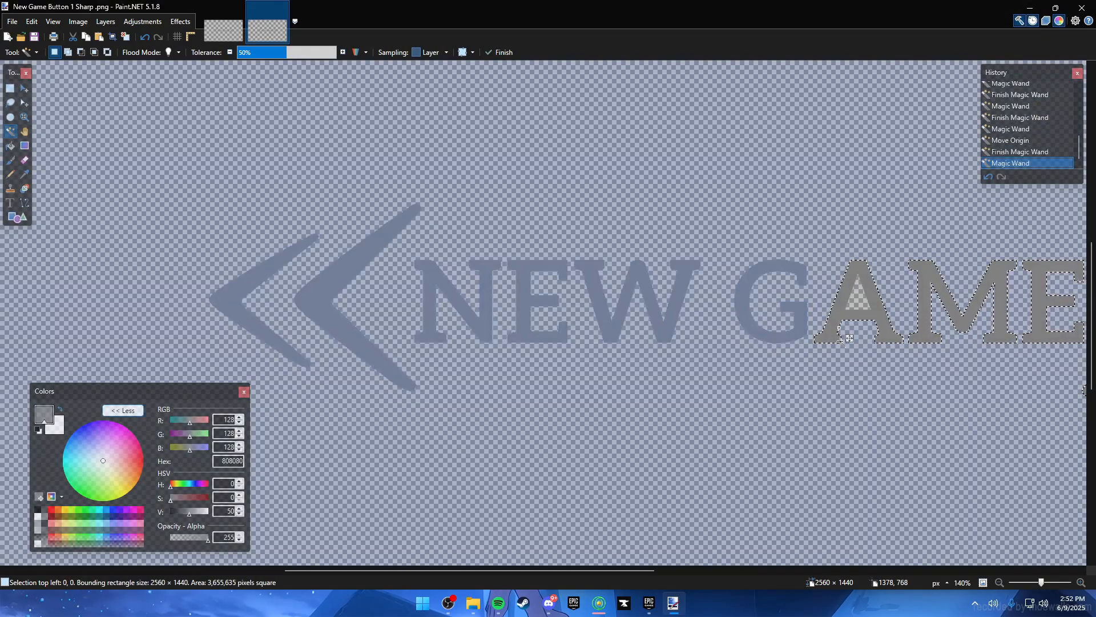
ctrl+click(836, 328)
click(836, 327)
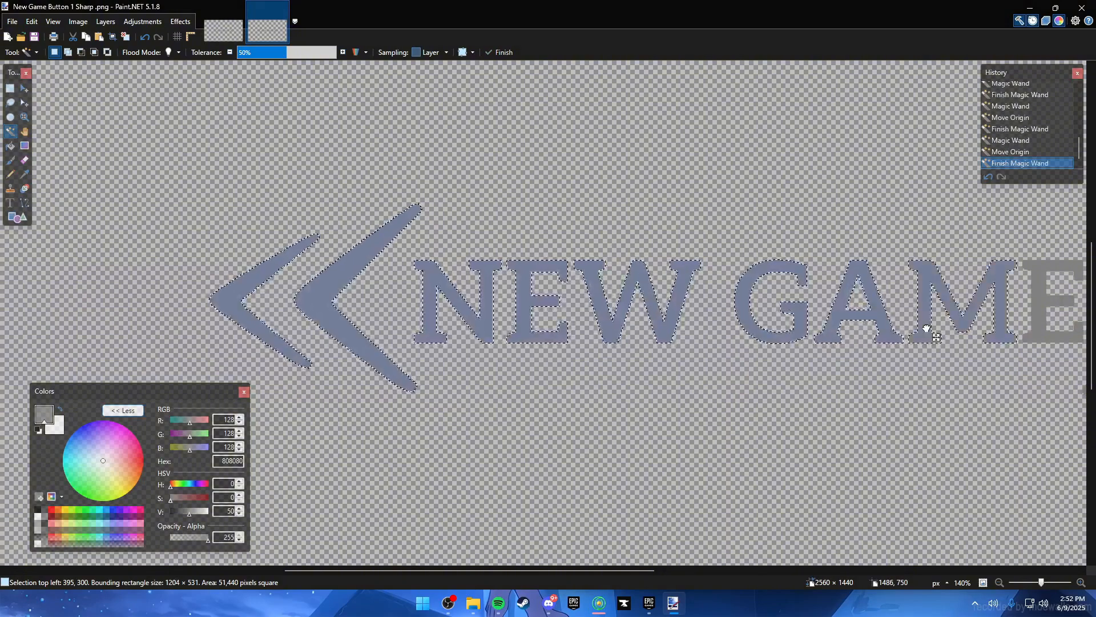
ctrl+click(930, 331)
scroll(576, 386, right, 5)
ctrl+click(745, 314)
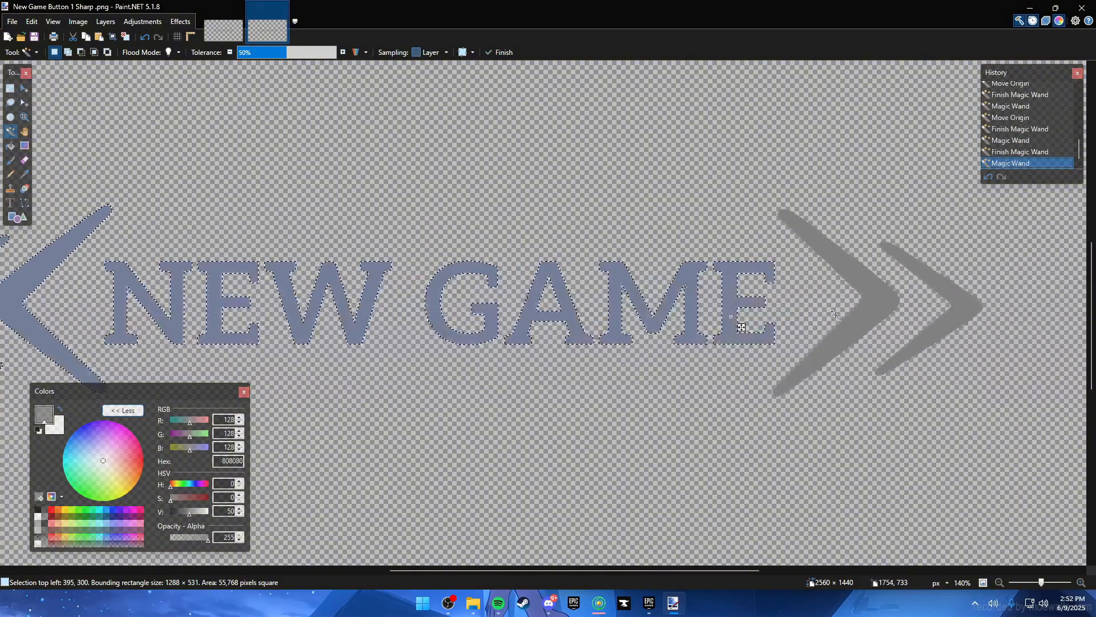
ctrl+click(863, 313)
ctrl+click(942, 333)
scroll(564, 273, down, 5)
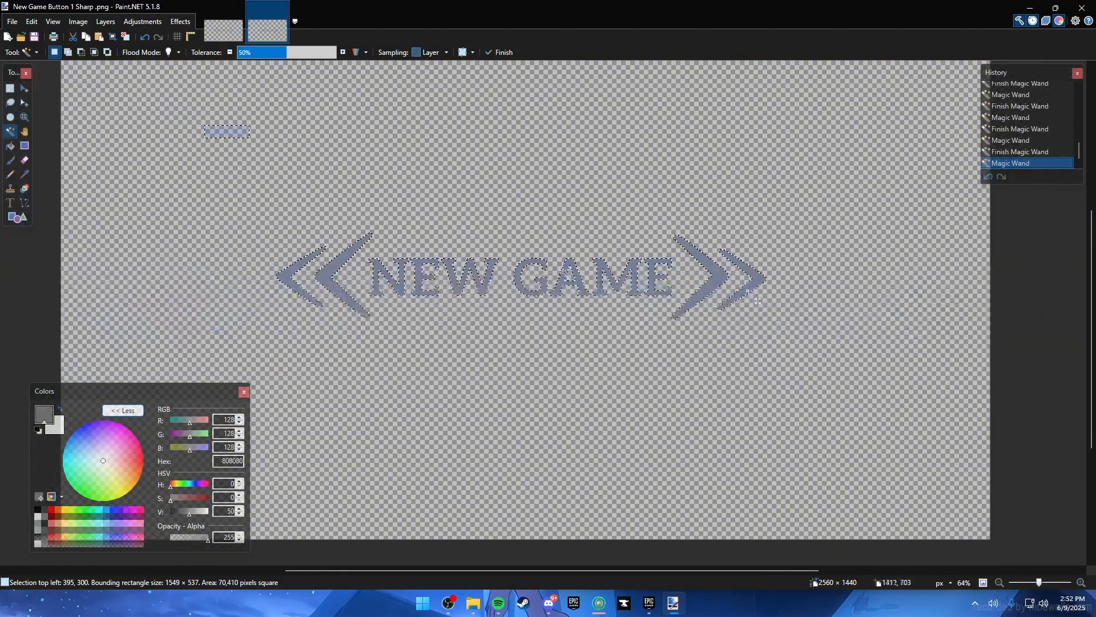
Swap the primary color to white and fill both left-facing arrows and the letters of NEW using the Paint Bucket
click(15, 149)
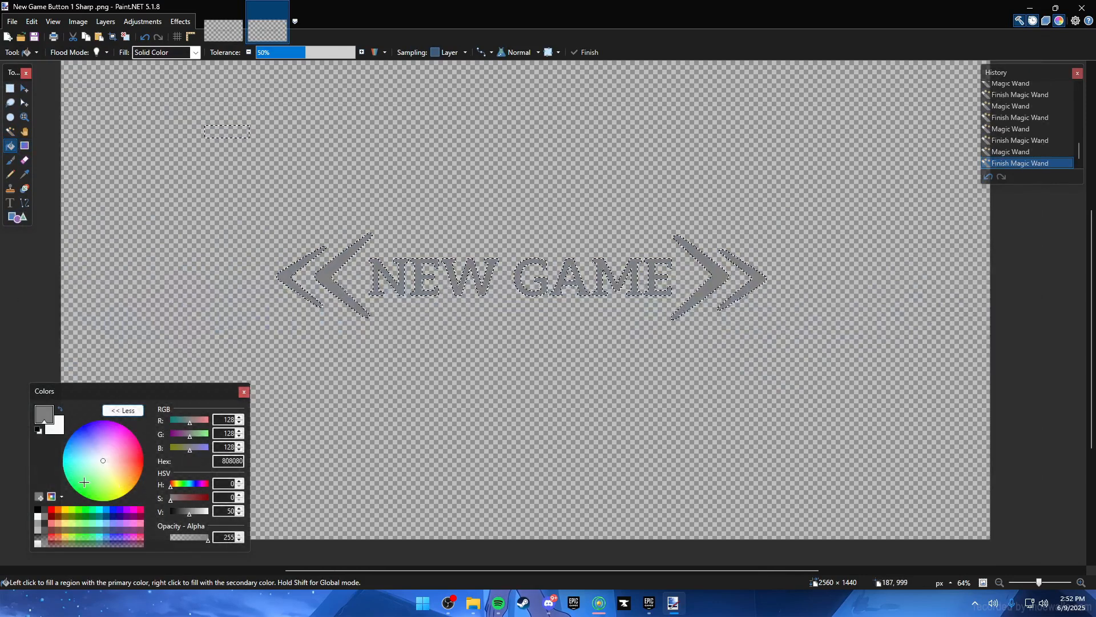
click(61, 409)
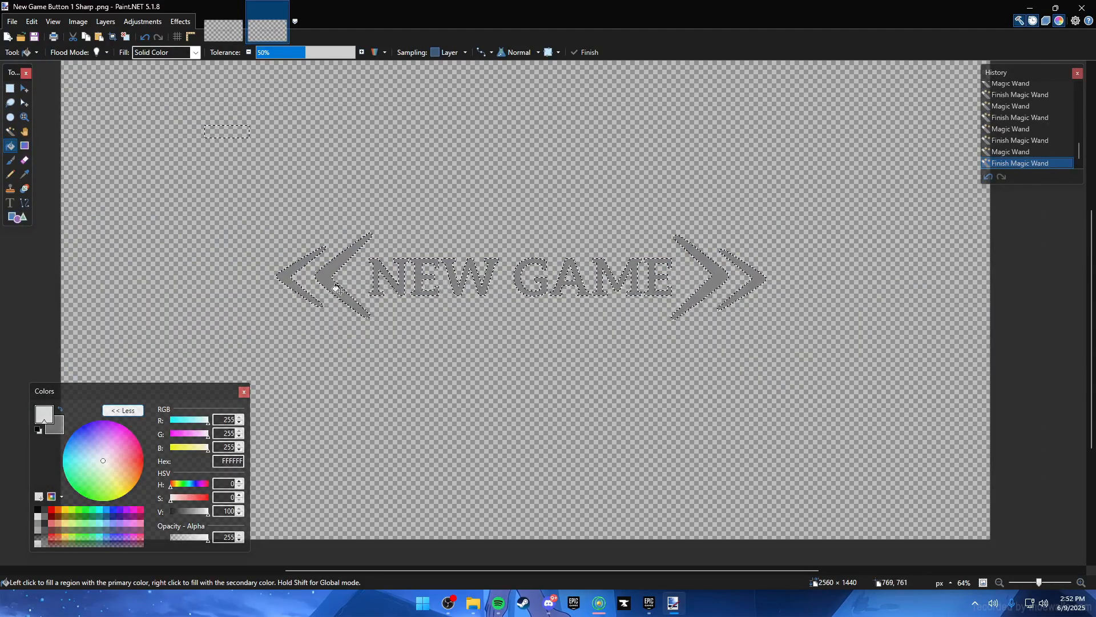
click(349, 300)
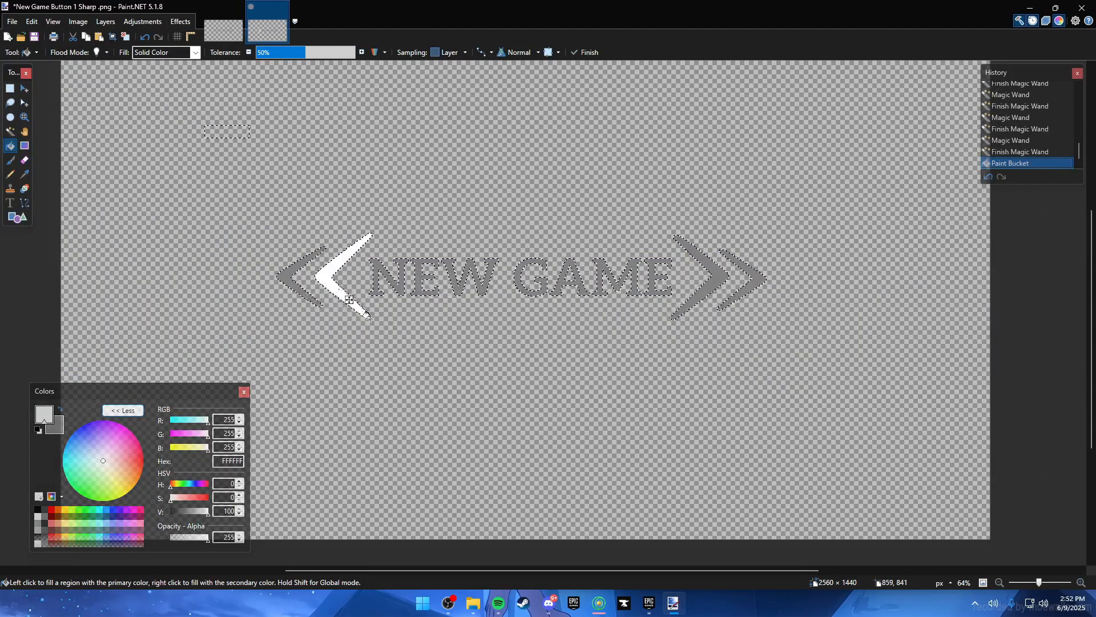
click(285, 280)
click(387, 282)
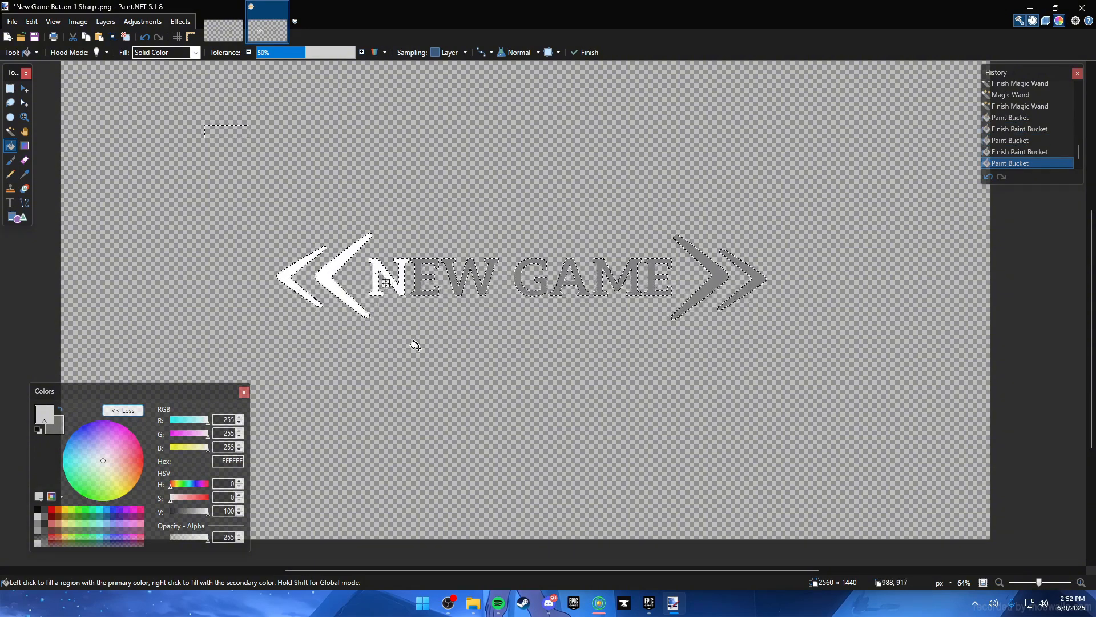
ctrl+scroll(415, 345, up, 3)
click(427, 205)
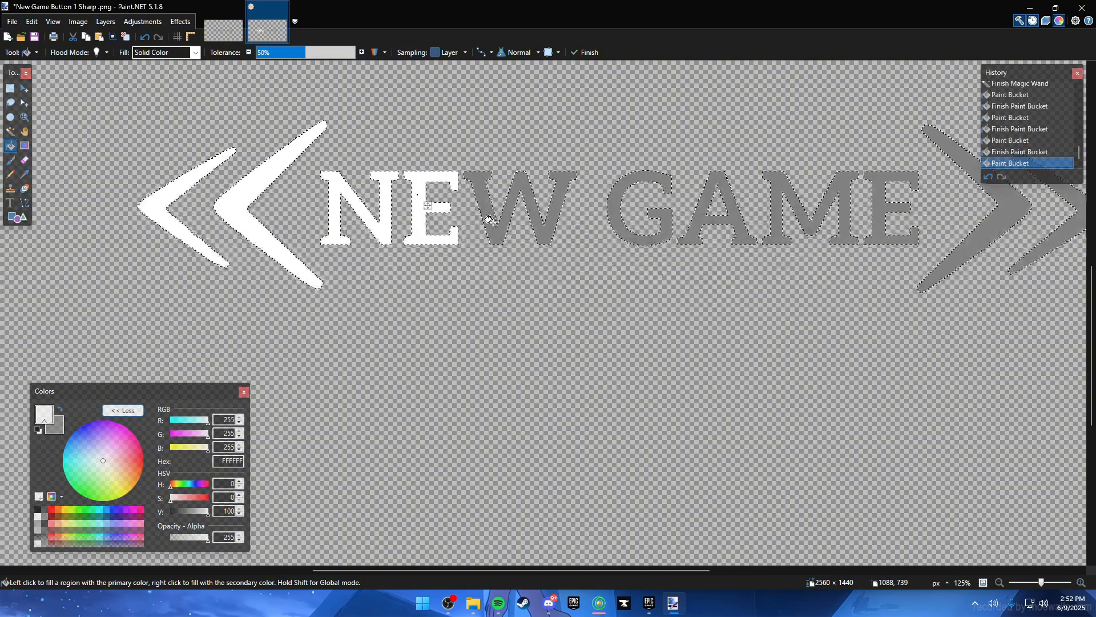
click(490, 220)
Fill the letters of GAME and both right-facing arrows with white
click(610, 214)
click(696, 225)
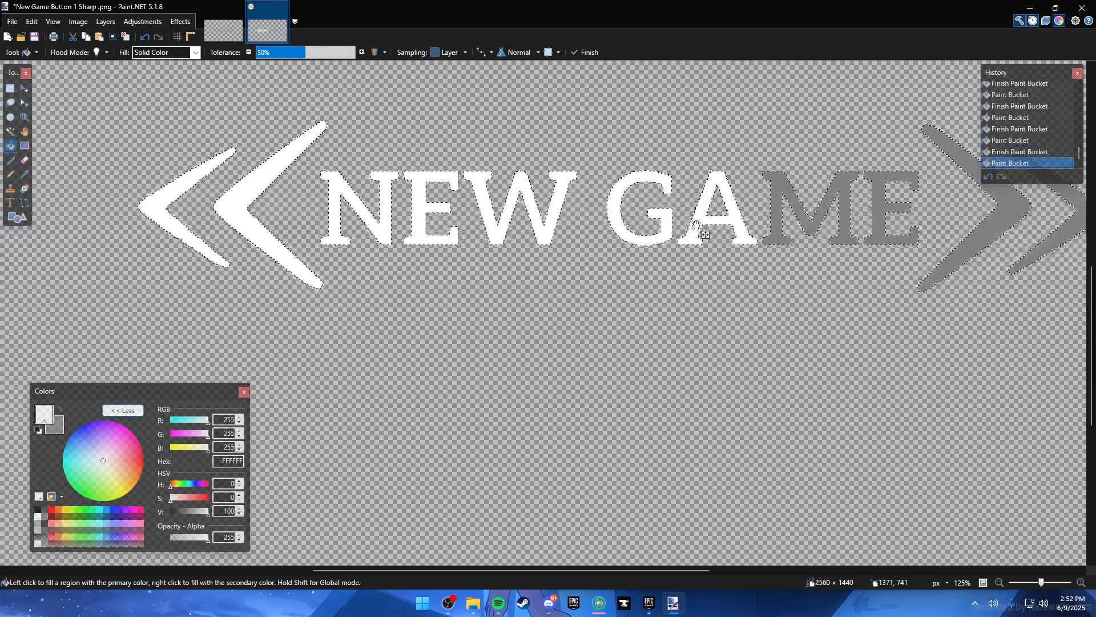
click(839, 229)
click(894, 233)
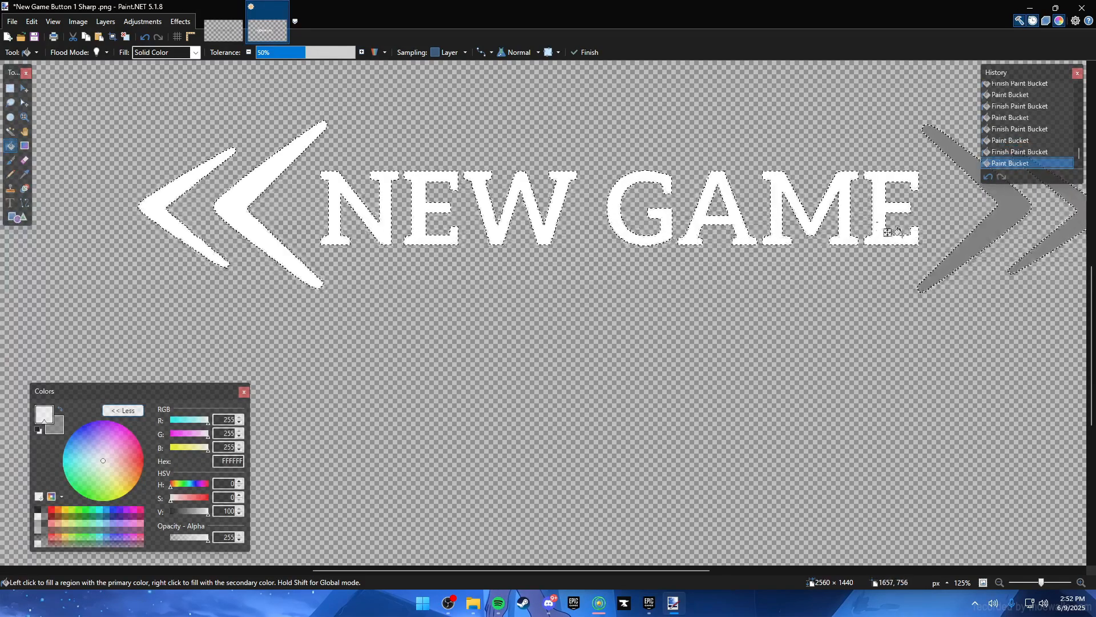
click(957, 254)
click(1066, 244)
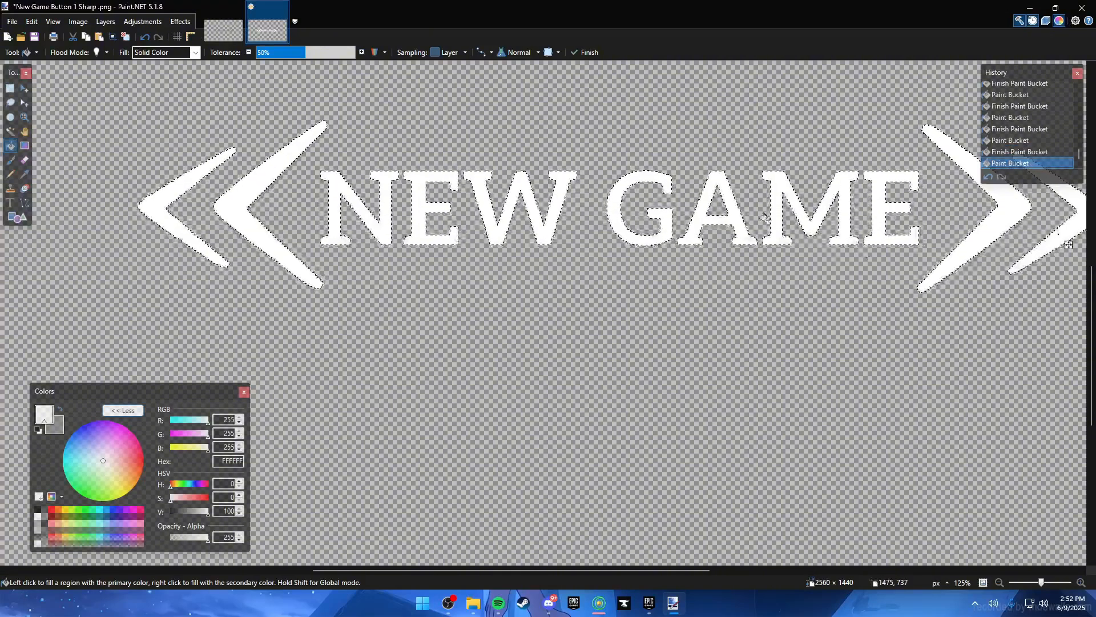
Switch to the Lasso Select tool and deselect the whole NEW GAME artwork
scroll(765, 217, down, 3)
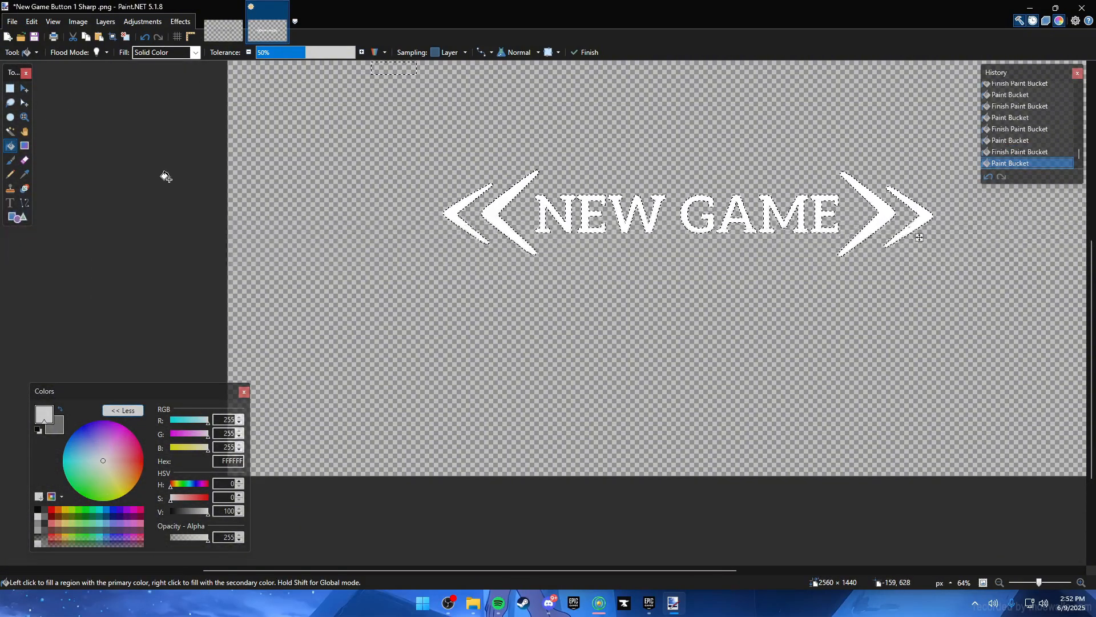
key(s)
key(s)
key(ctrl+d)
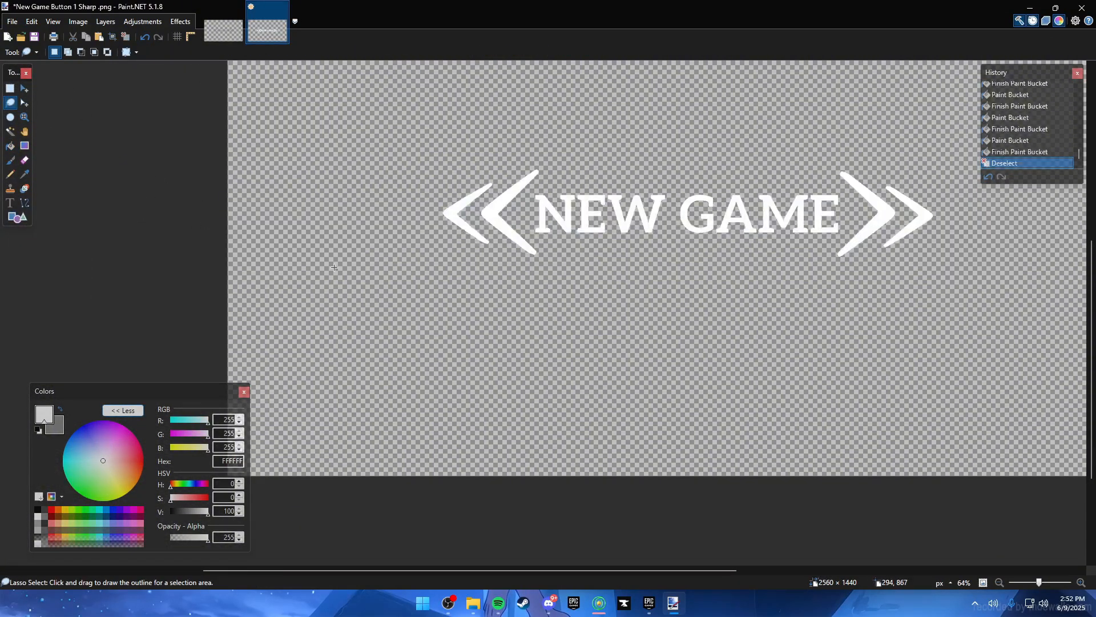
scroll(619, 189, up, 1)
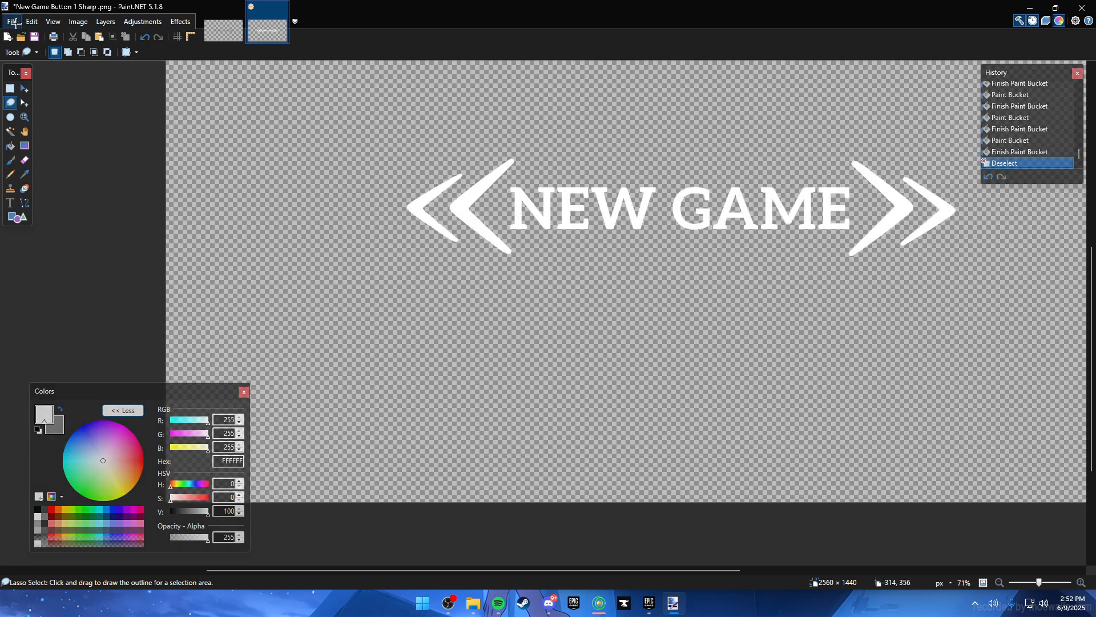
Save the white image as New Game Button 1 Sharp .png in Buttons (Hovering State), replacing the existing file and accepting the save settings
click(12, 22)
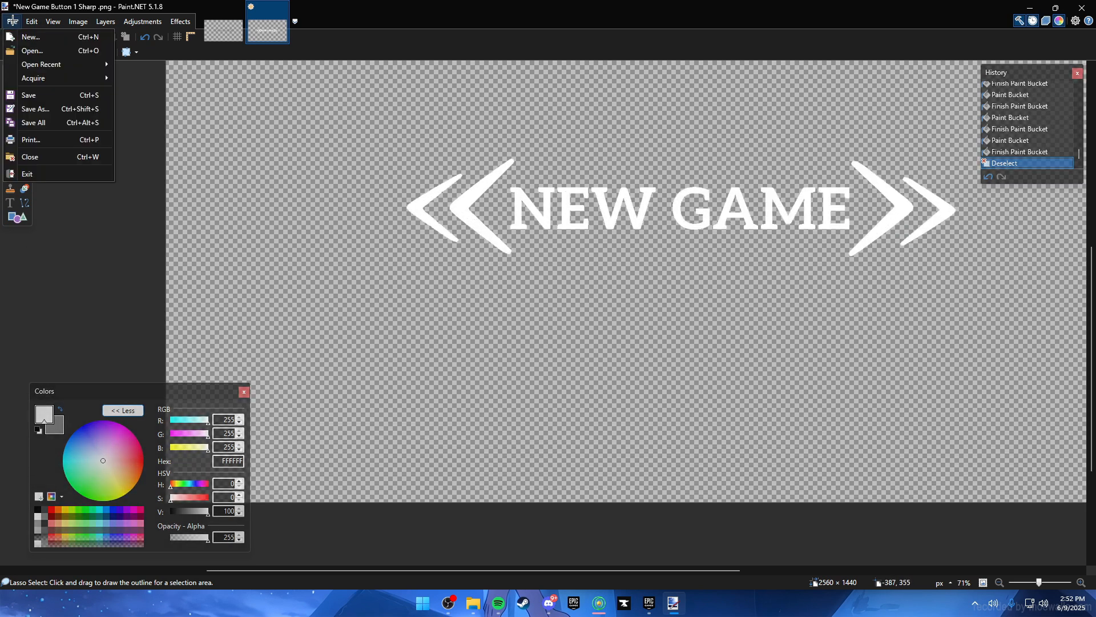
click(55, 113)
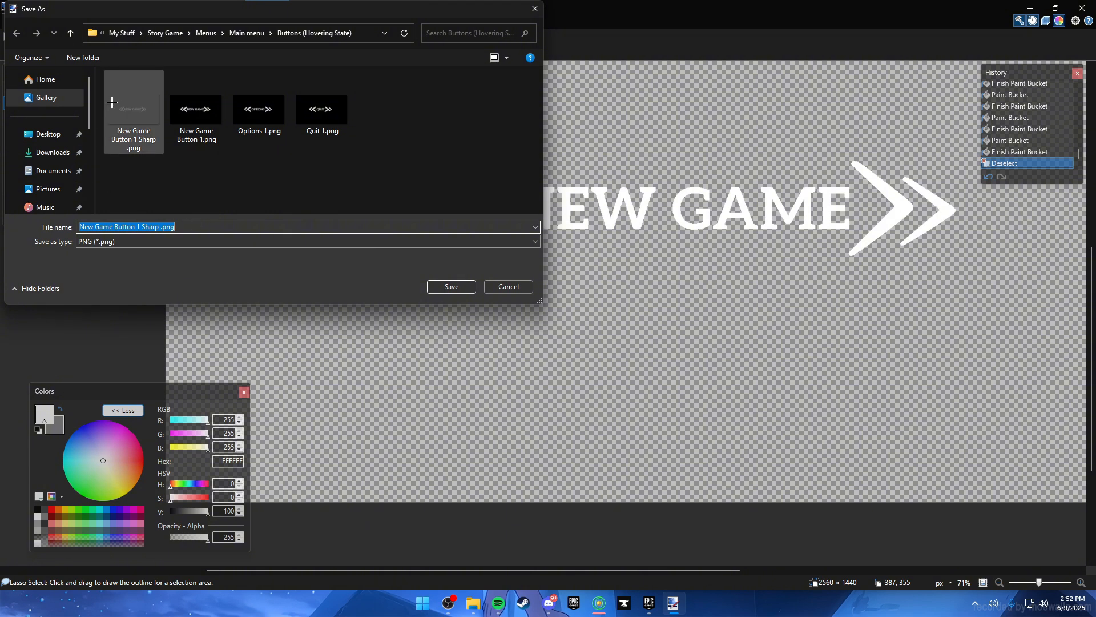
click(127, 134)
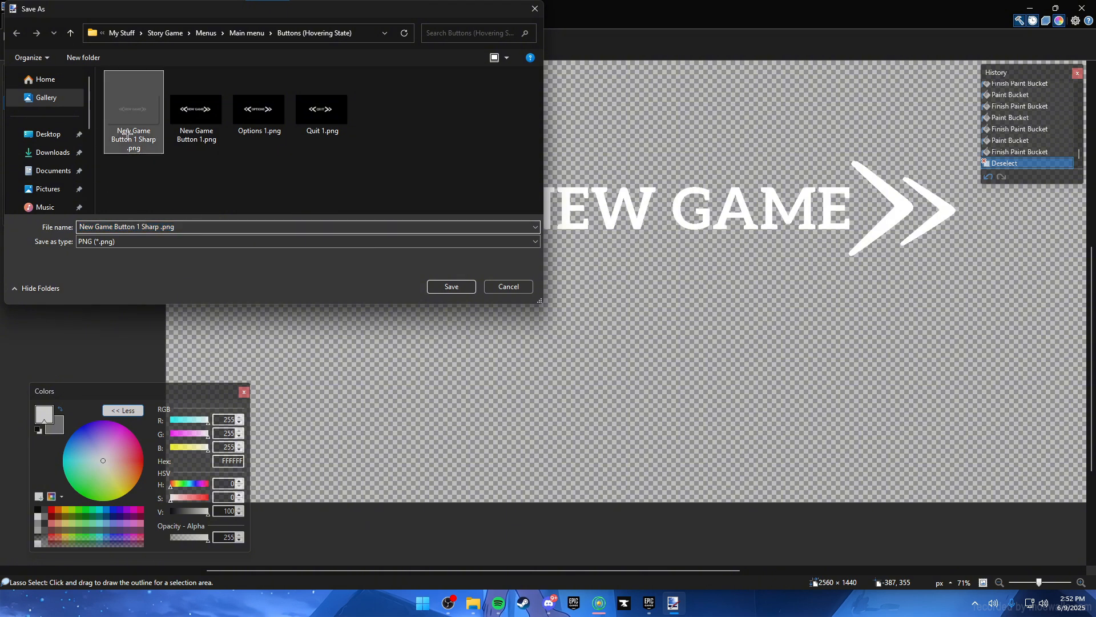
click(450, 286)
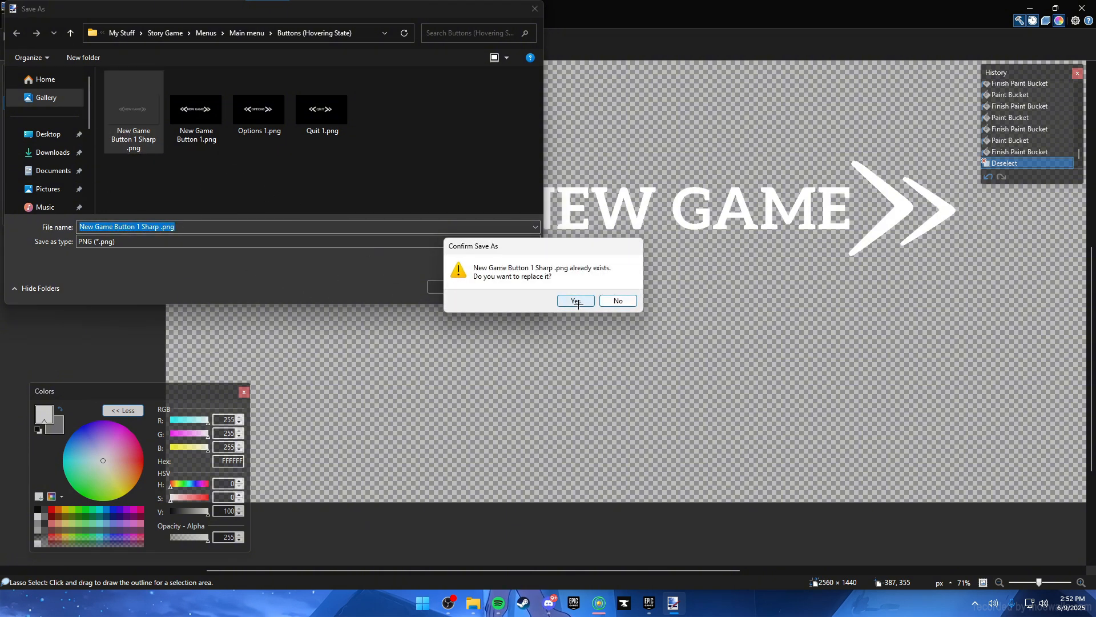
click(577, 303)
click(642, 391)
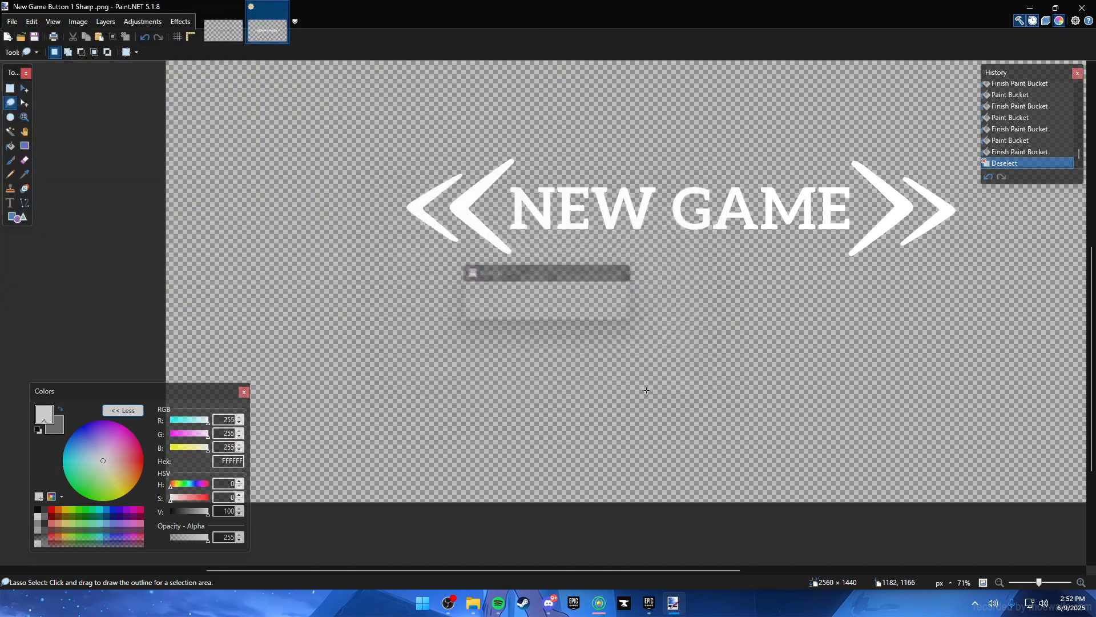
Preview the saved New Game Button 1 Sharp .png from the Buttons (Hovering State) folder in the image viewer, and close it
mouse_move(598, 609)
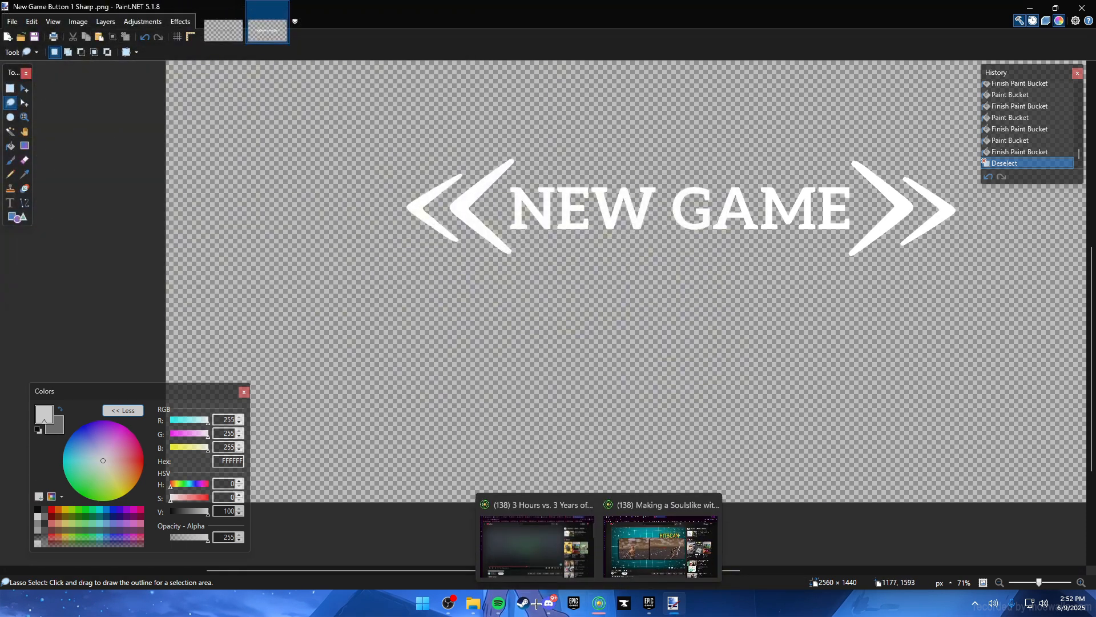
mouse_move(472, 604)
click(433, 528)
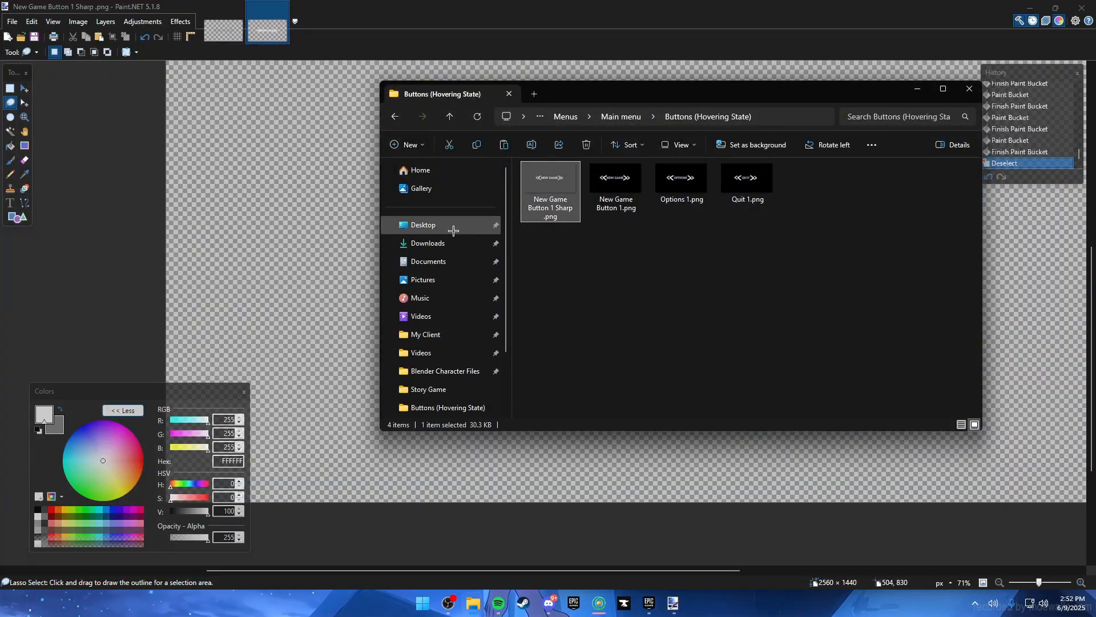
double_click(550, 188)
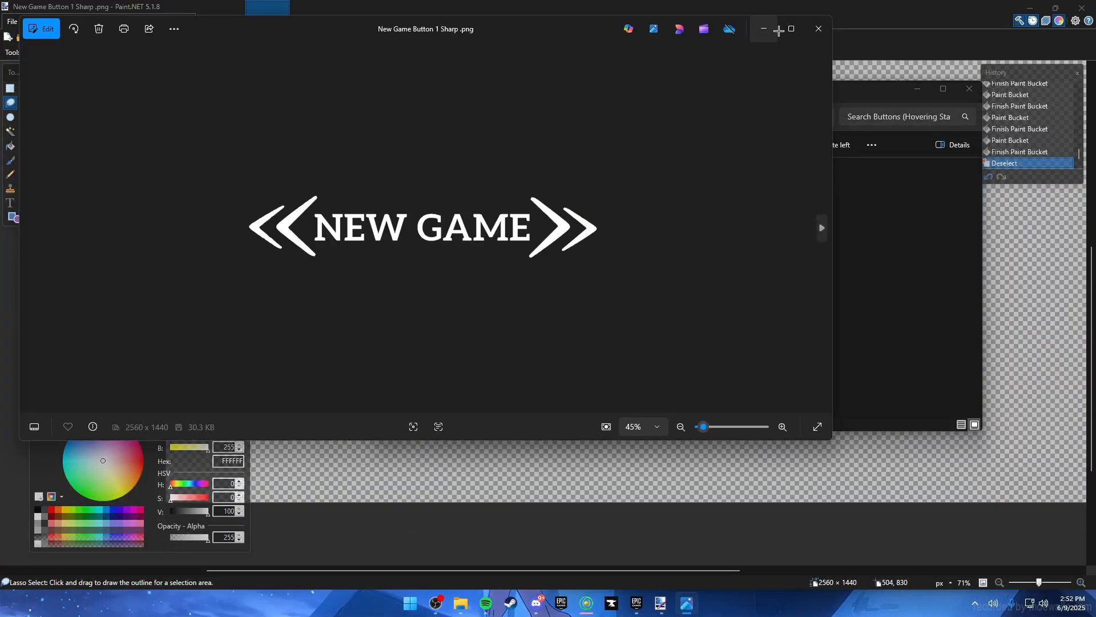
click(819, 29)
Go to the Buttons (Default State) folder, preview New Game Button Sharp .png in the image viewer, and close it
click(394, 116)
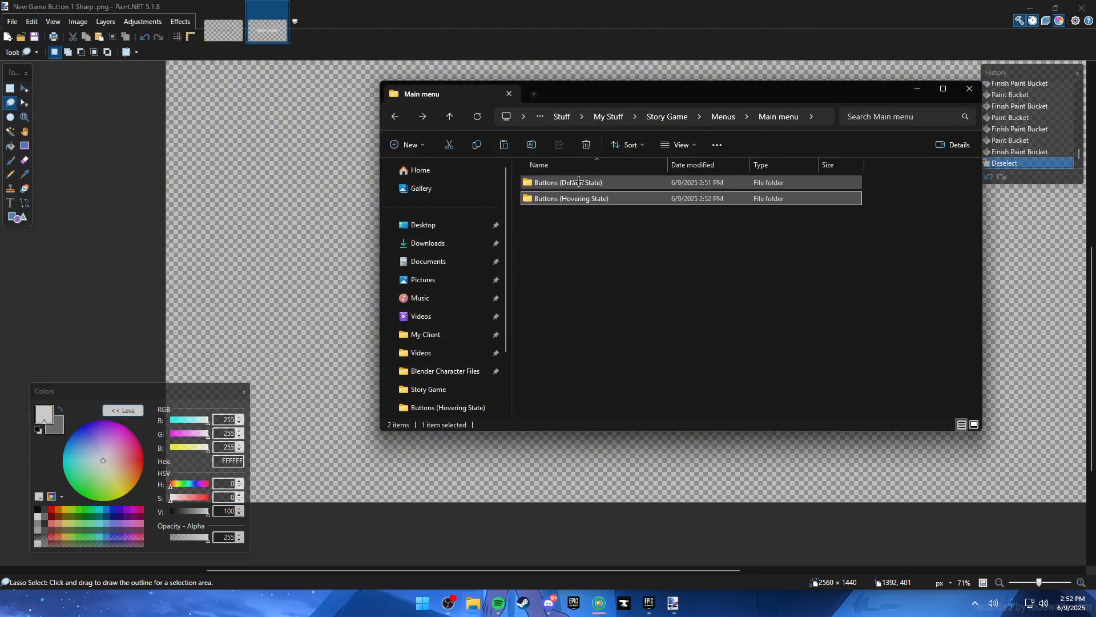
double_click(579, 182)
click(553, 197)
double_click(615, 197)
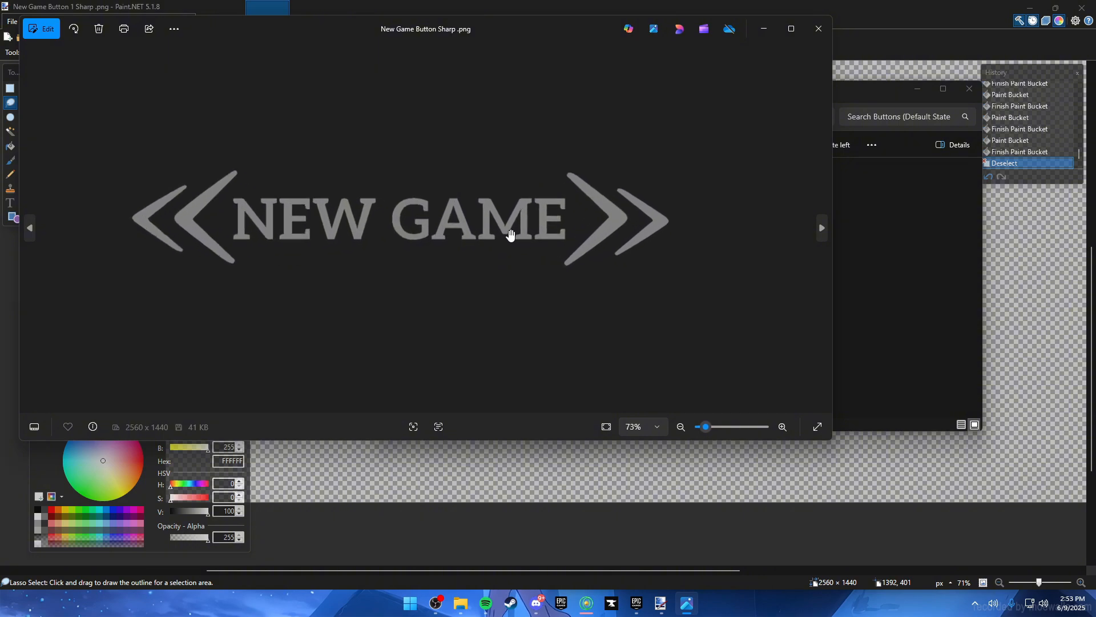
click(819, 28)
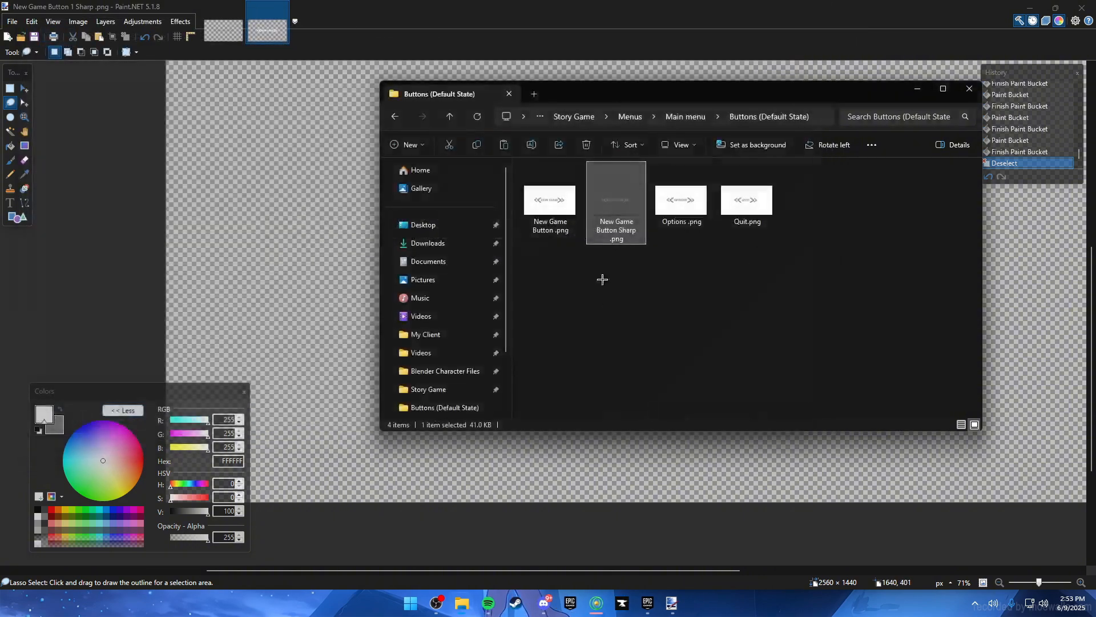
Return to Paint.NET and compare the gray and white NEW GAME images by switching between them
click(698, 206)
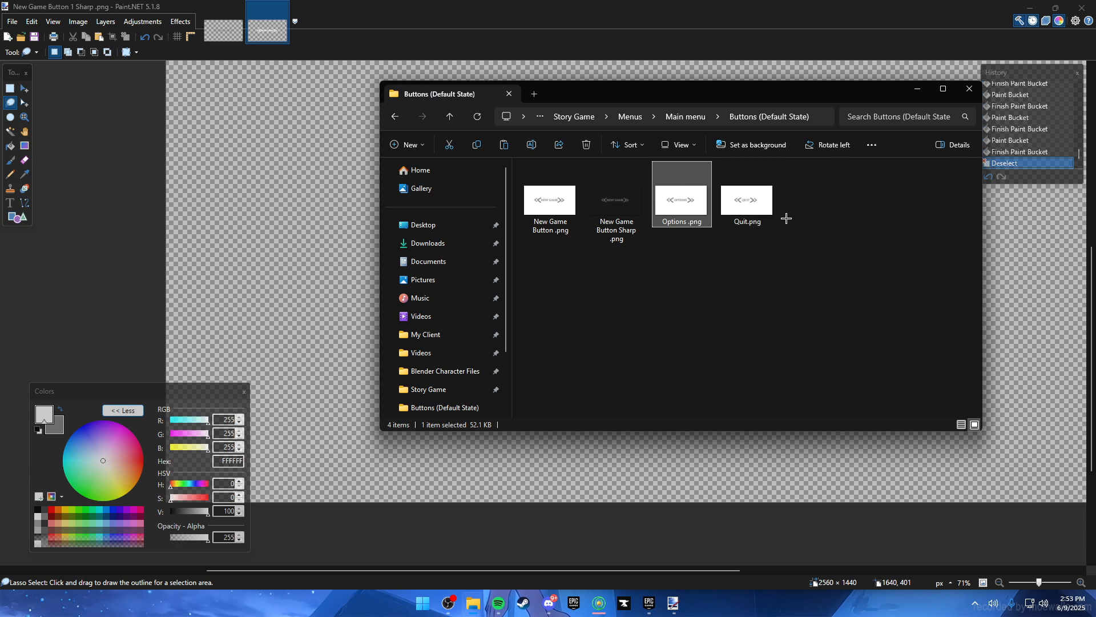
click(432, 55)
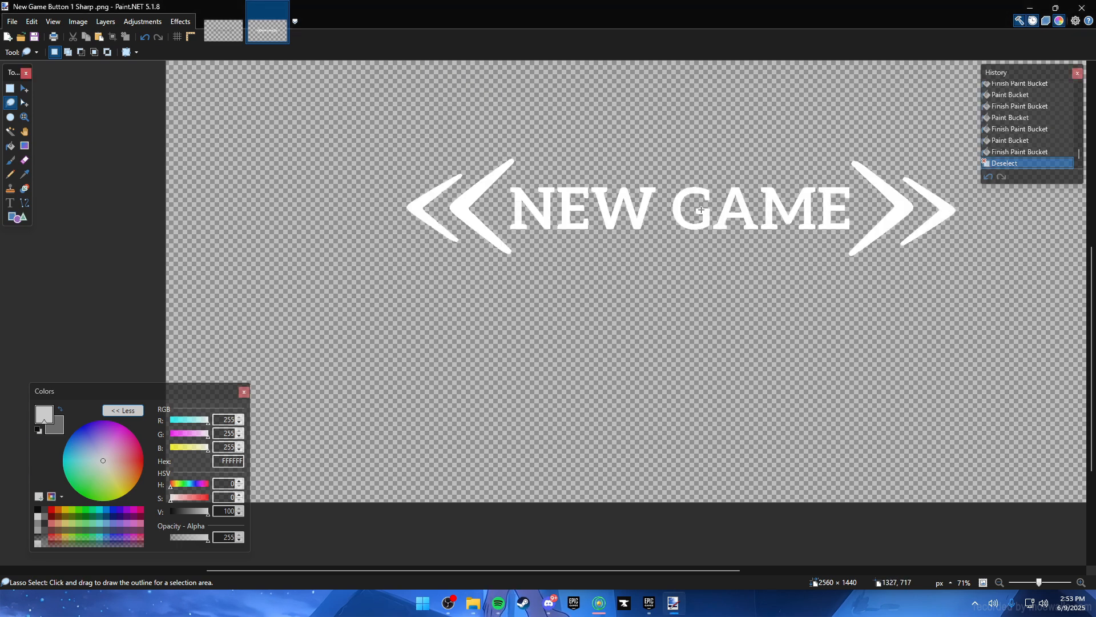
click(223, 30)
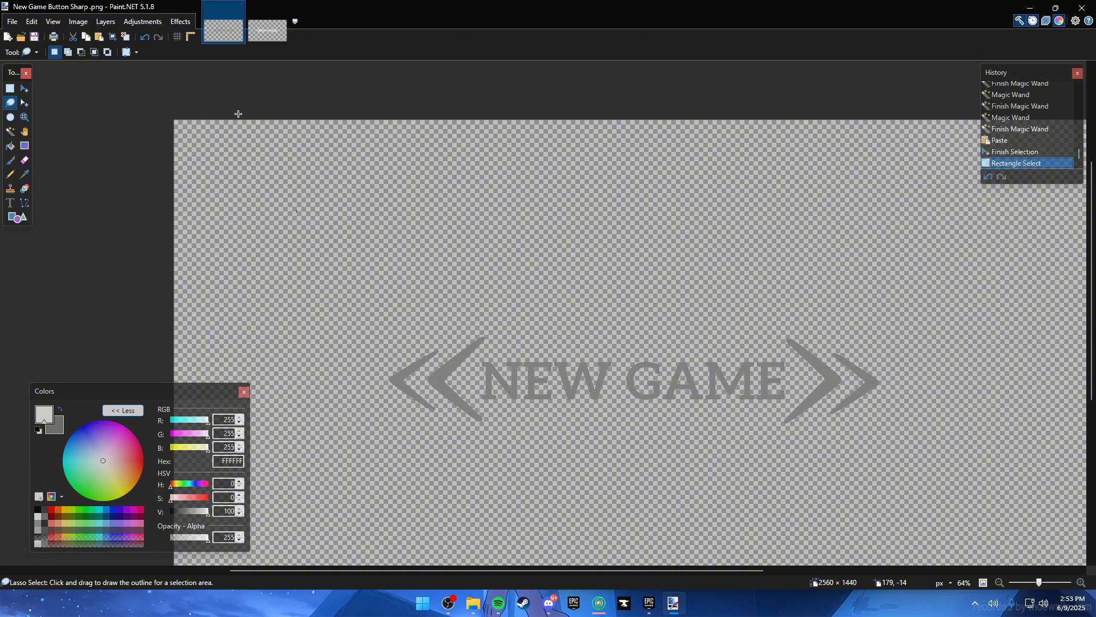
key(ctrl+Tab)
key(ctrl+Tab)
key(ctrl+Tab)
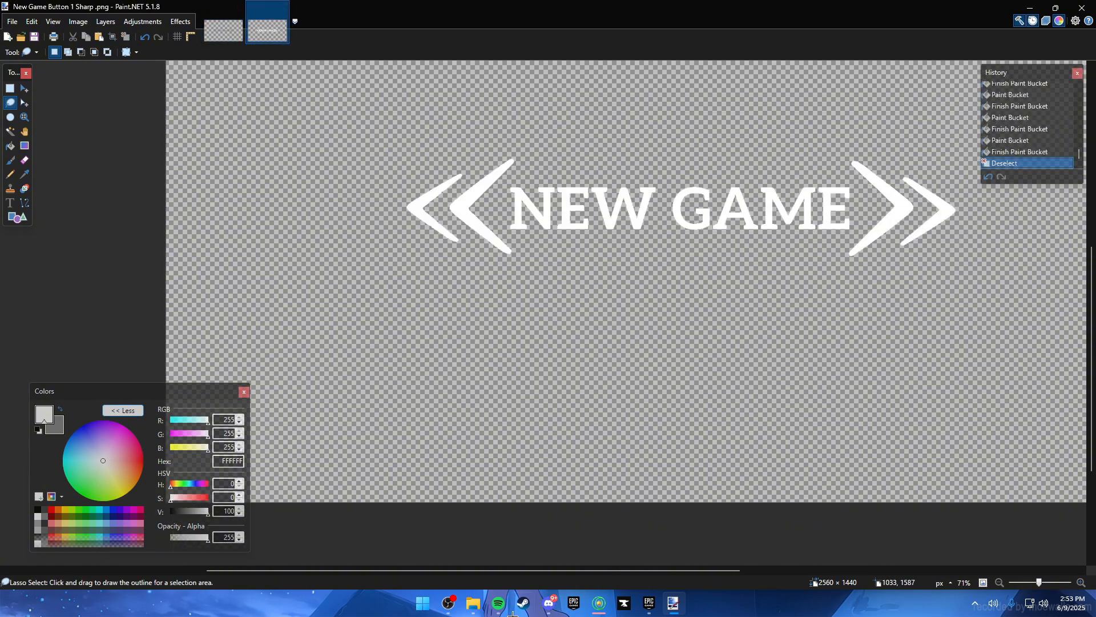
Bring up the open File Explorer windows
click(473, 602)
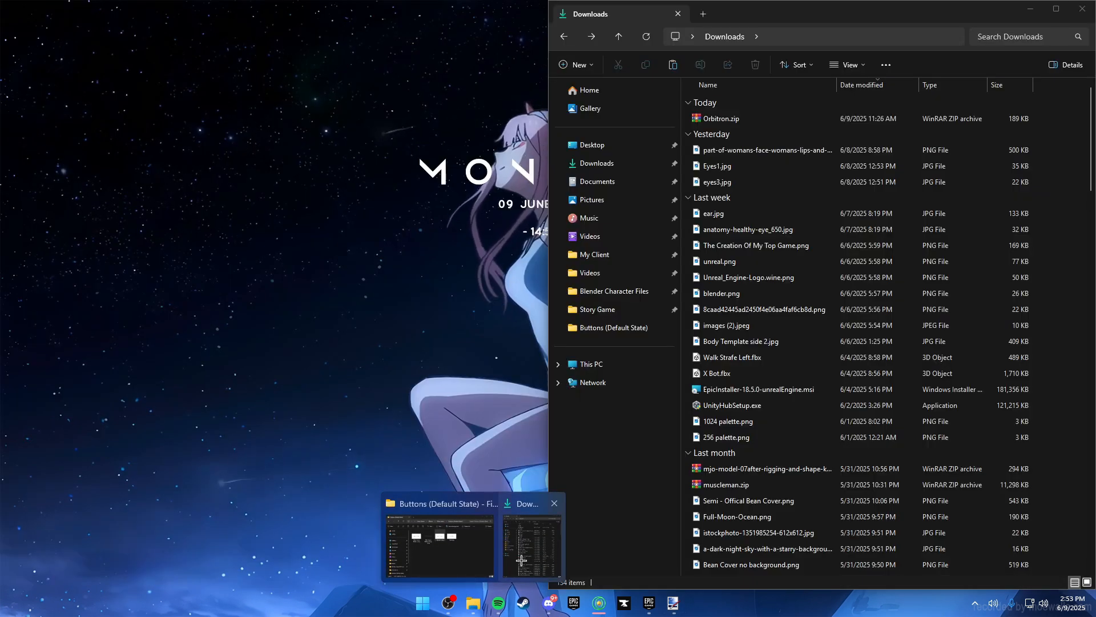